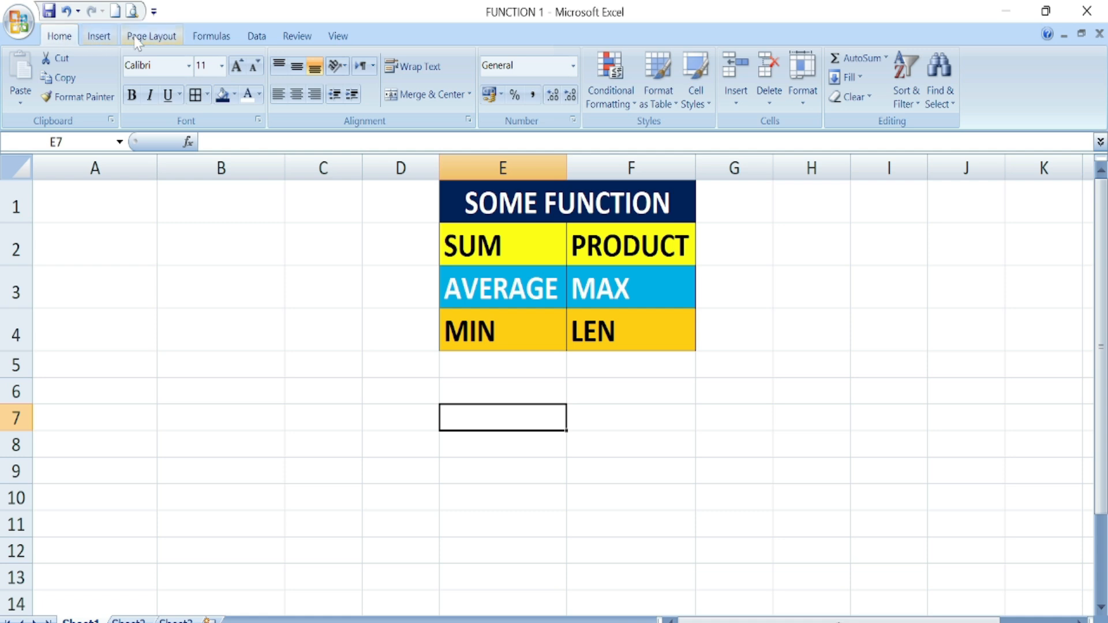
- Browse the Insert, Page Layout and Formulas ribbon tabs
{"action": "left_click", "coordinate": [99, 37]}
{"action": "left_click", "coordinate": [148, 37]}
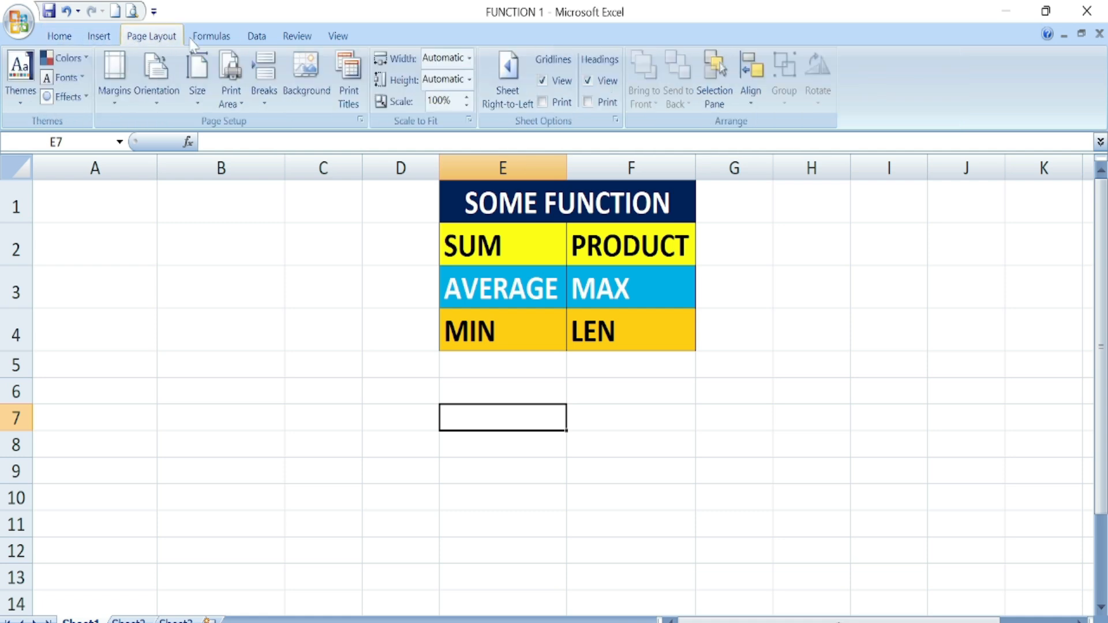
{"action": "left_click", "coordinate": [211, 36]}
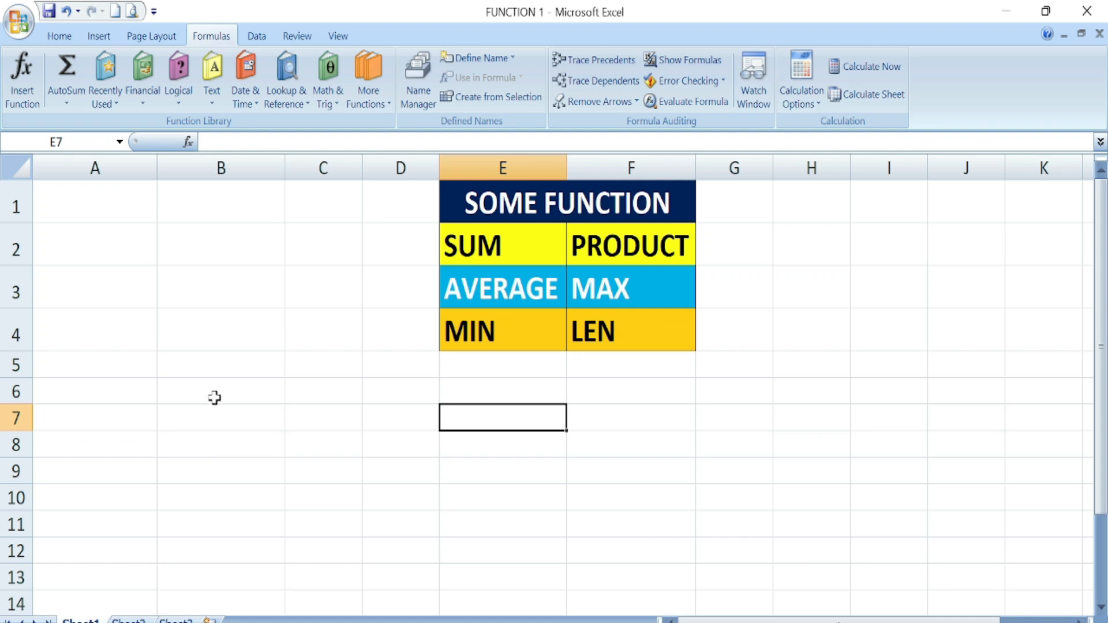
- Inspect the SUM label and empty cells D6 and E7, then move to Sheet2's marks table
{"action": "left_click", "coordinate": [502, 245]}
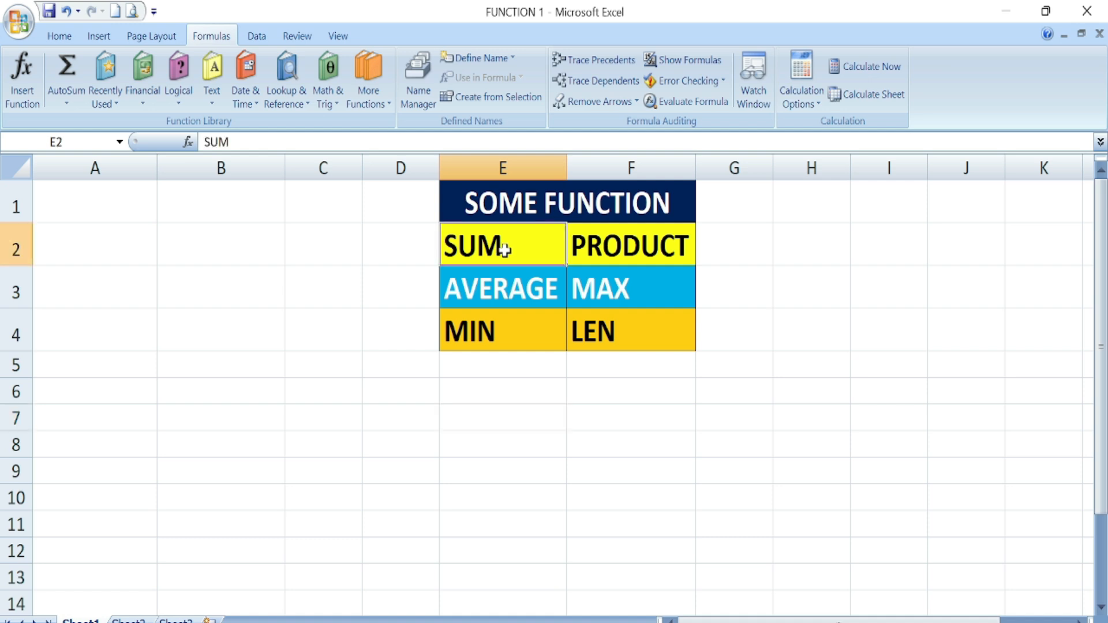
{"action": "left_click", "coordinate": [375, 399]}
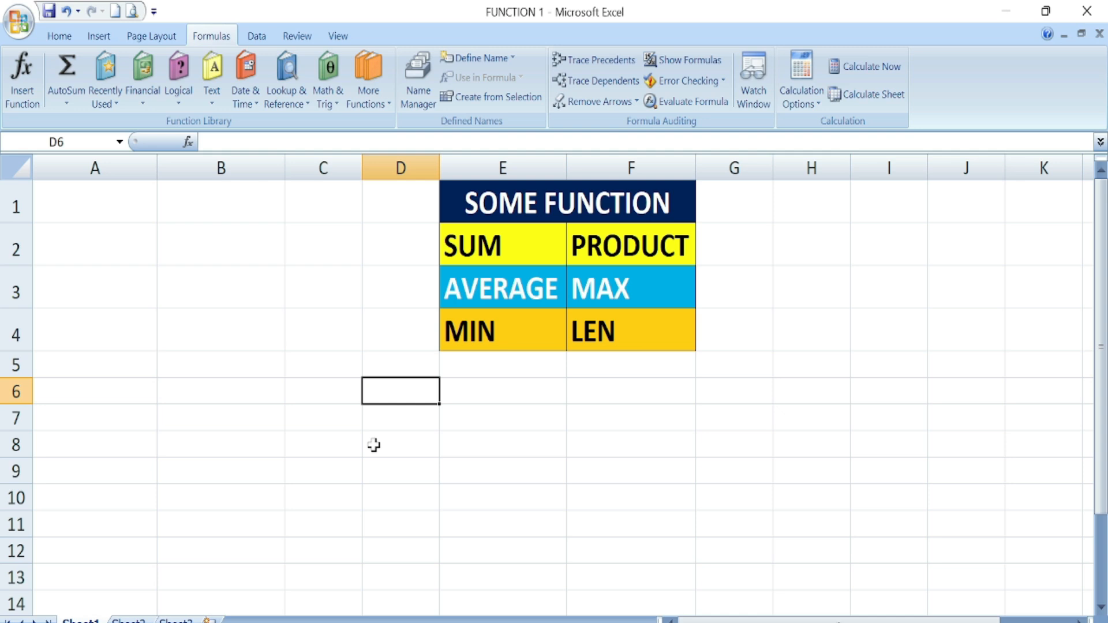
{"action": "left_click", "coordinate": [480, 422]}
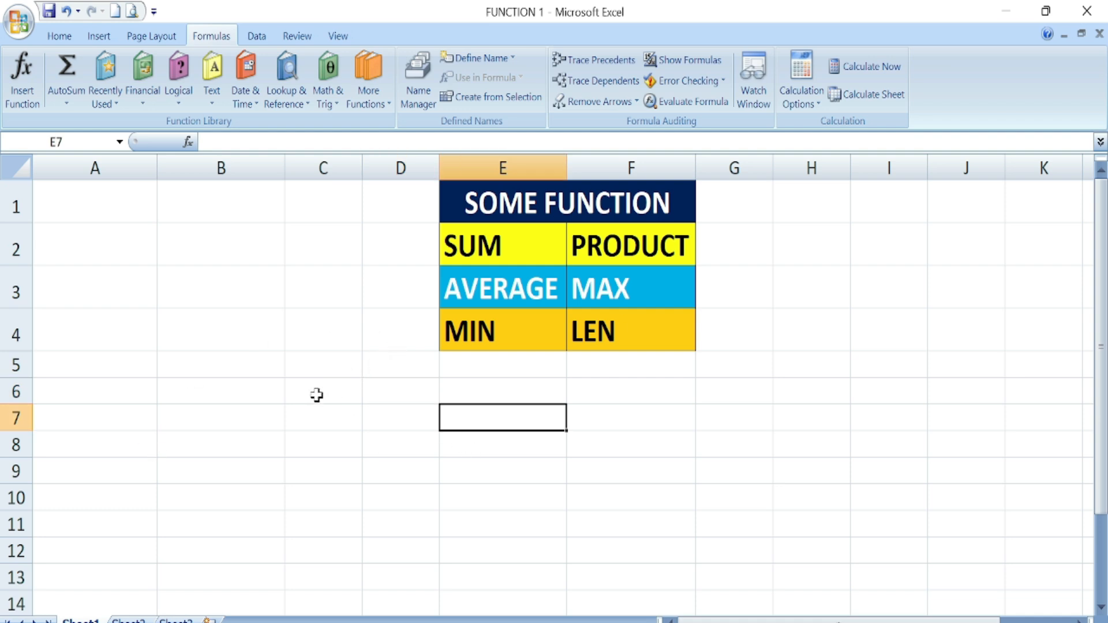
{"action": "left_click", "coordinate": [128, 621]}
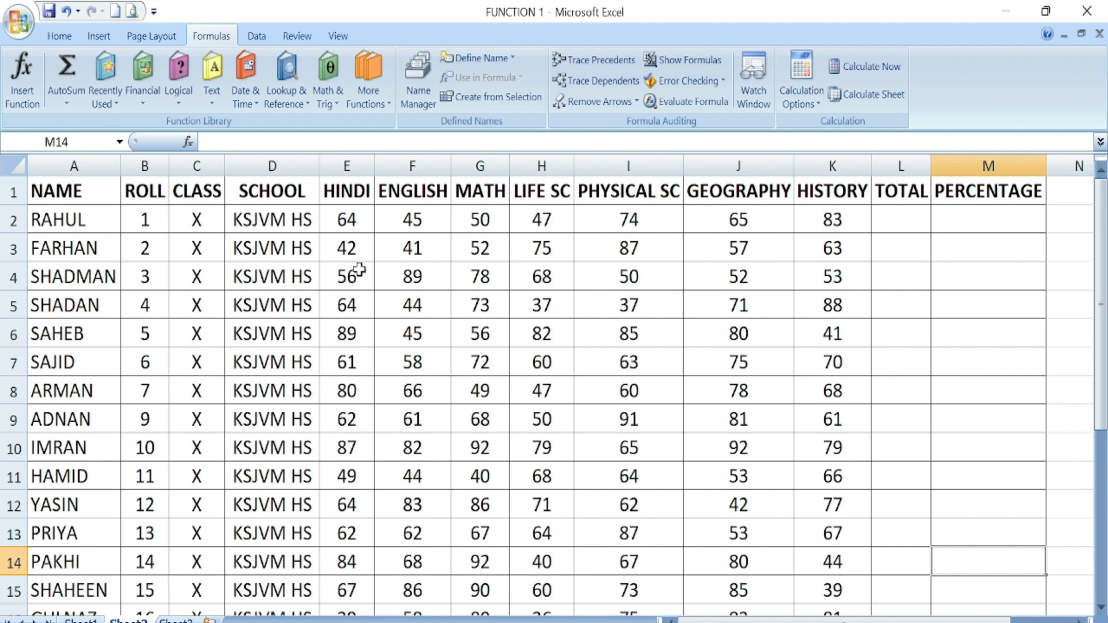
- Widen column L and enter =SUM(E2:K2) in L2, giving the first student's total of 428
{"action": "left_click", "coordinate": [902, 214]}
{"action": "left_click_drag", "start_coordinate": [932, 161], "coordinate": [941, 162]}
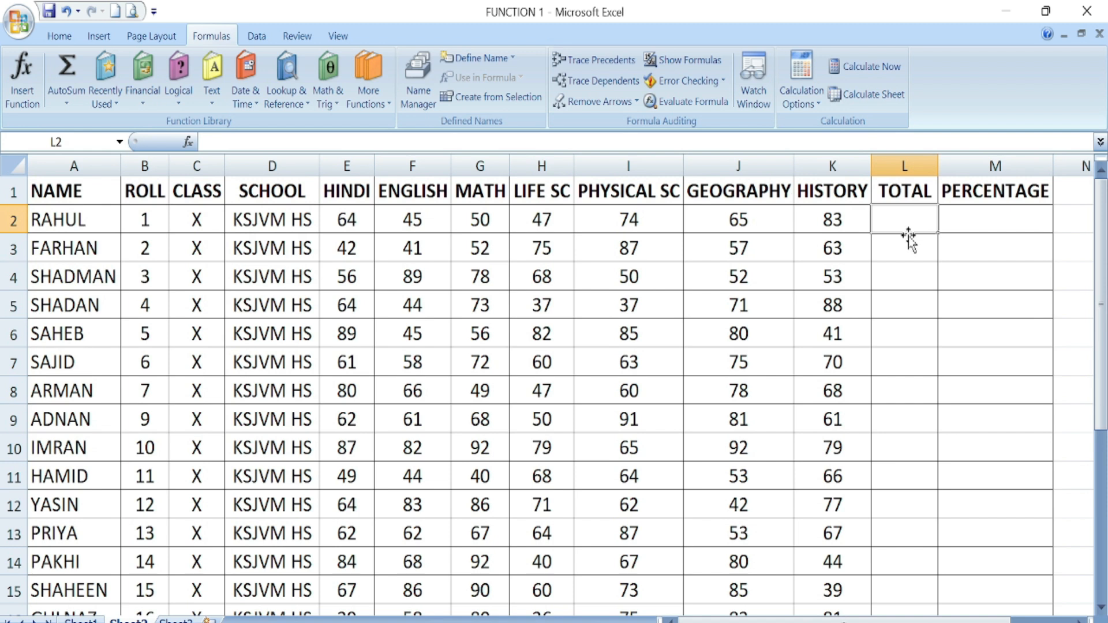
{"action": "type", "text": "="}
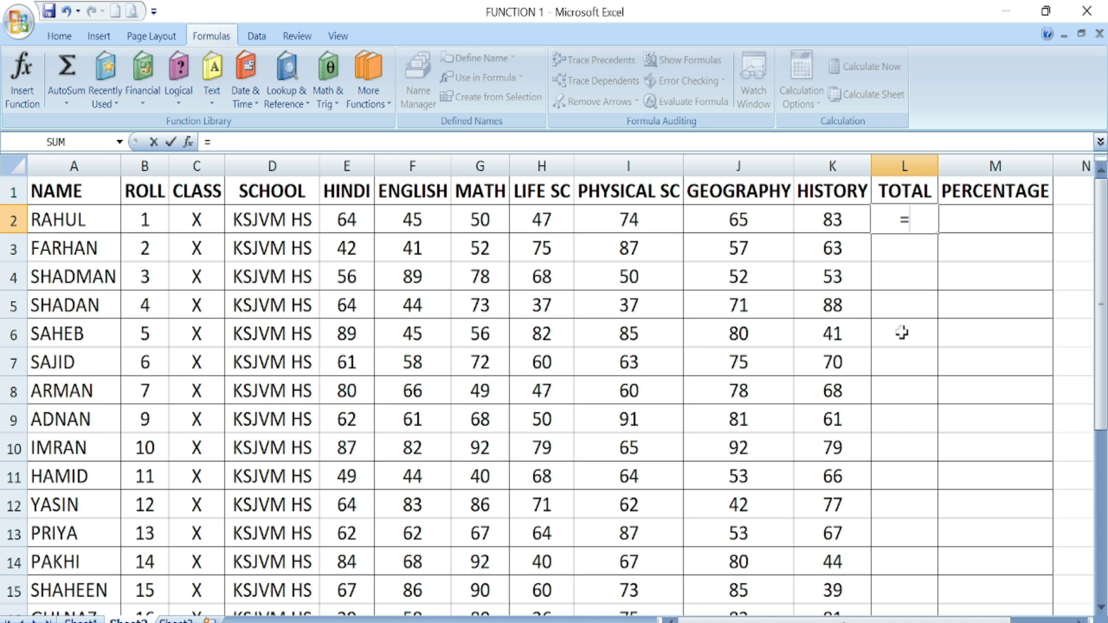
{"action": "type", "text": "SUM"}
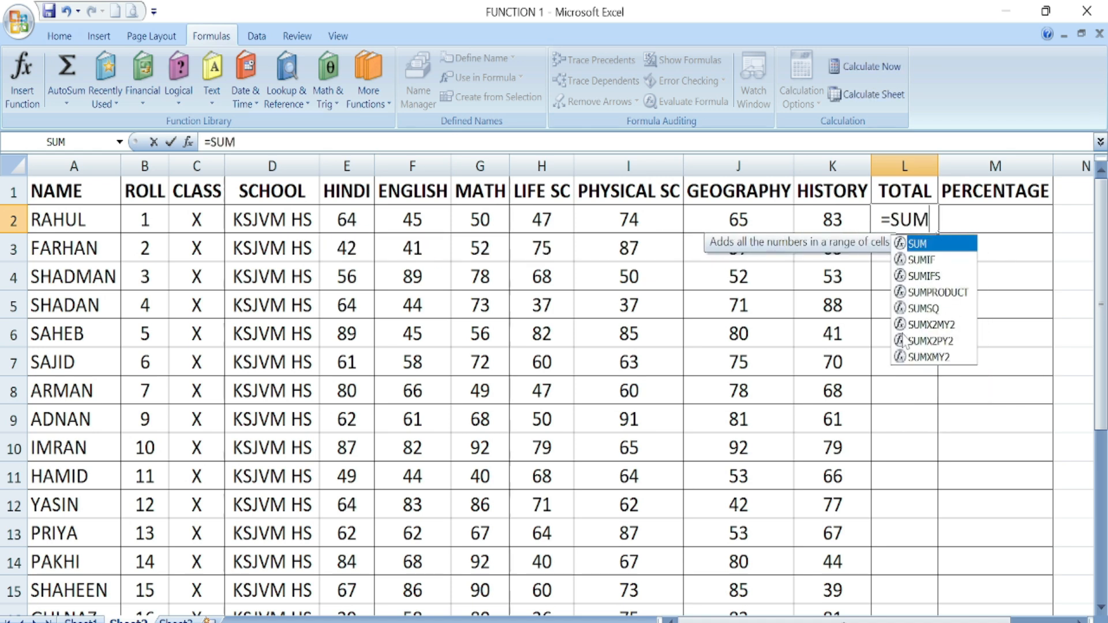
{"action": "double_click", "coordinate": [920, 245]}
{"action": "key", "text": "BackSpace"}
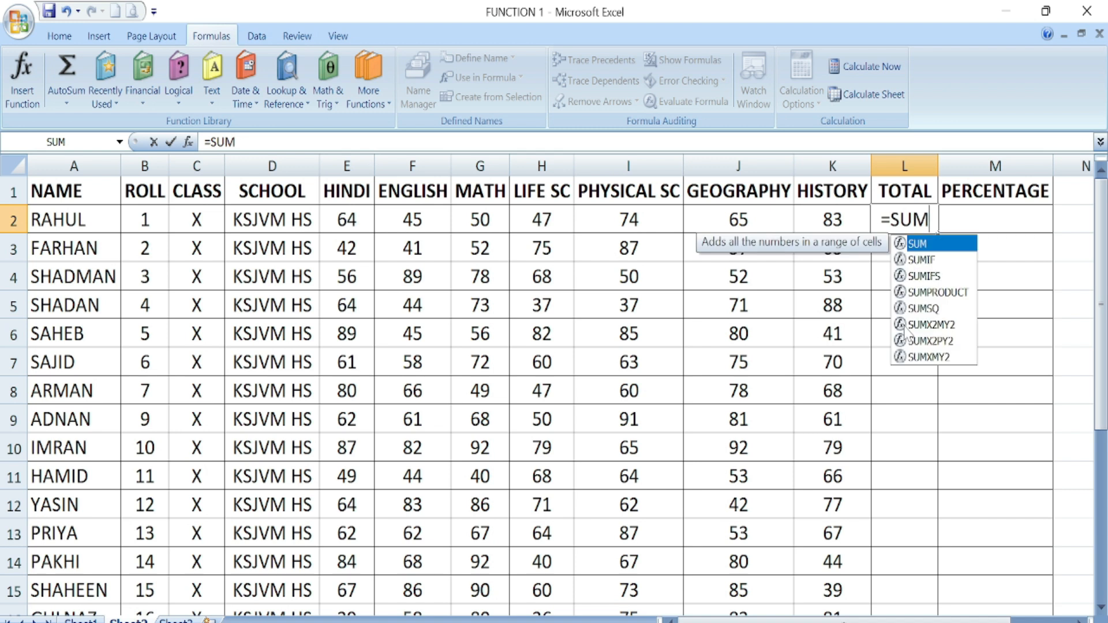
{"action": "type", "text": "("}
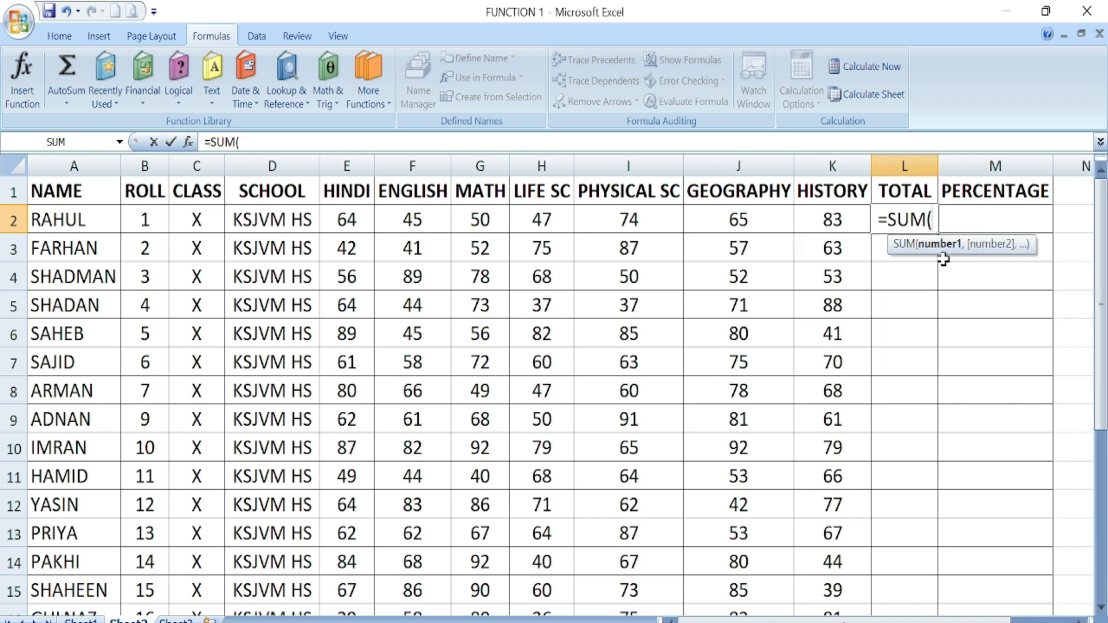
{"action": "key", "text": "BackSpace"}
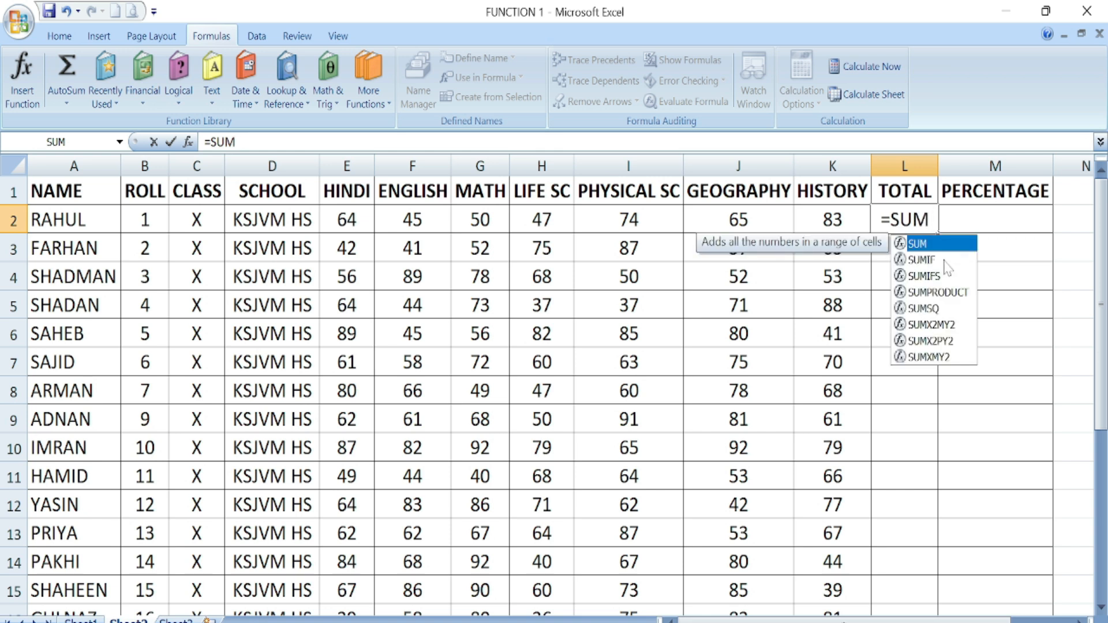
{"action": "type", "text": "("}
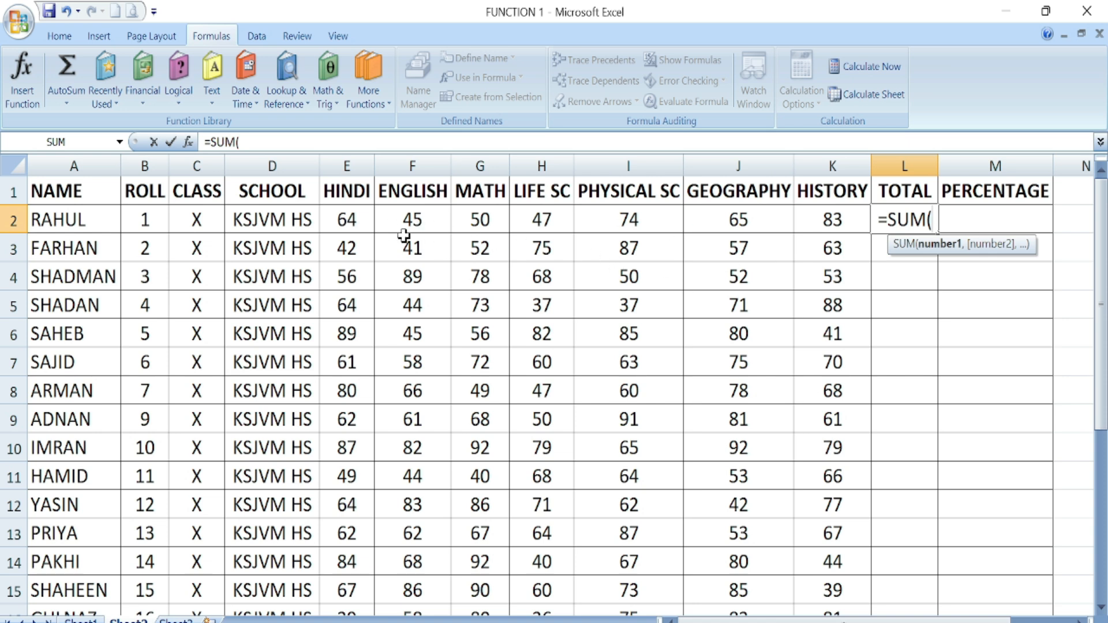
{"action": "left_click_drag", "start_coordinate": [348, 218], "coordinate": [801, 213]}
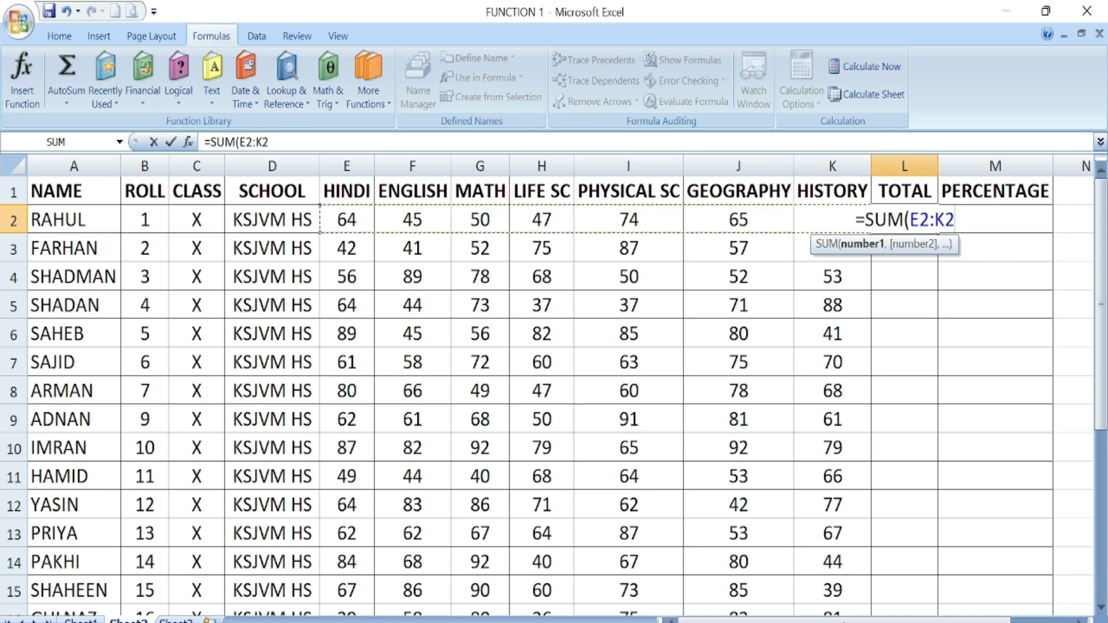
{"action": "type", "text": ")"}
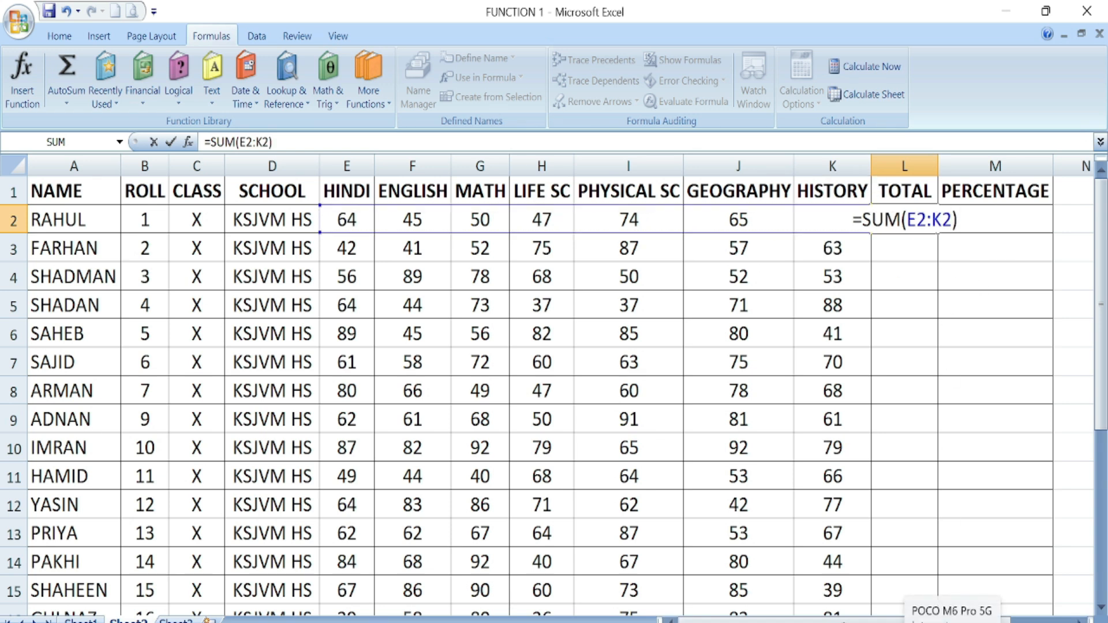
{"action": "key", "text": "Return"}
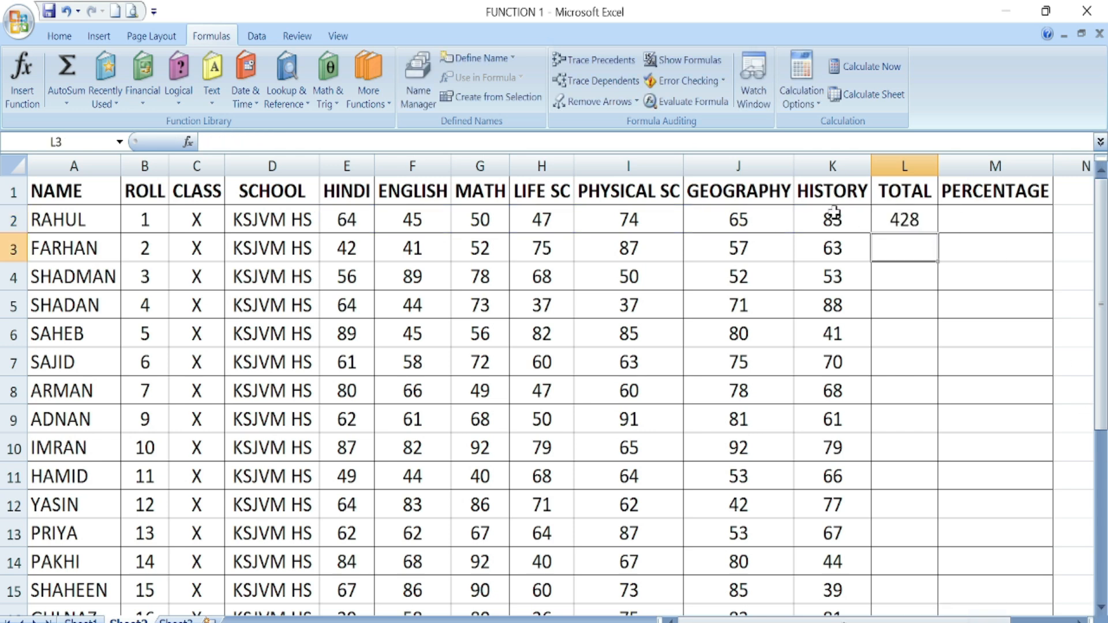
- Enter =SUM(E3:K3) in L3, left-aligned, as the second student's total
{"action": "left_click", "coordinate": [903, 220]}
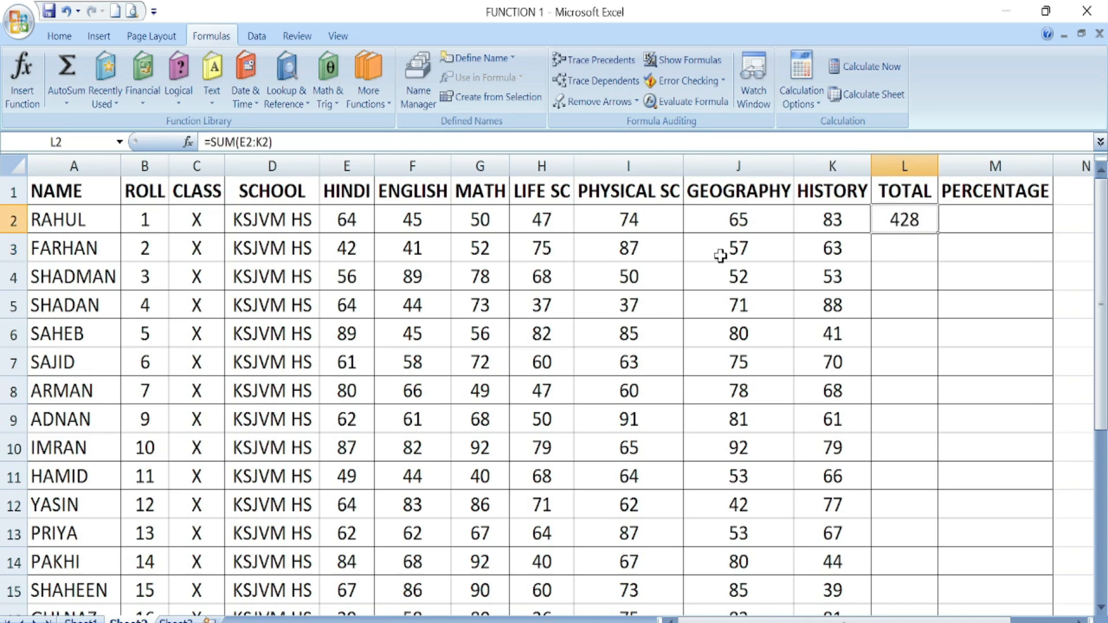
{"action": "left_click", "coordinate": [57, 38]}
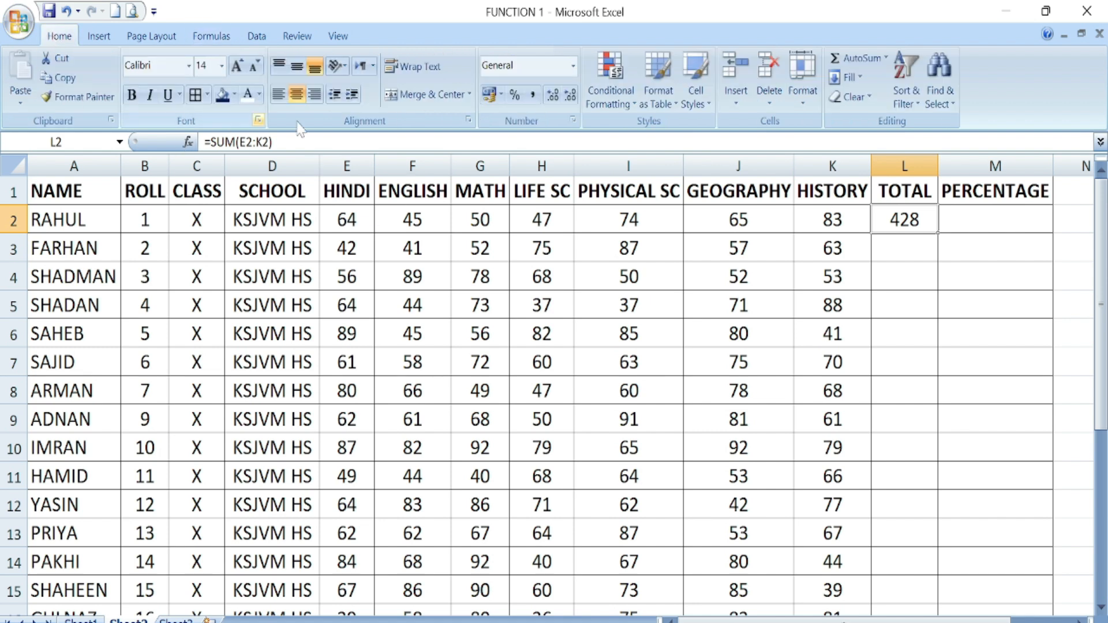
{"action": "left_click", "coordinate": [891, 247]}
{"action": "left_click", "coordinate": [278, 94]}
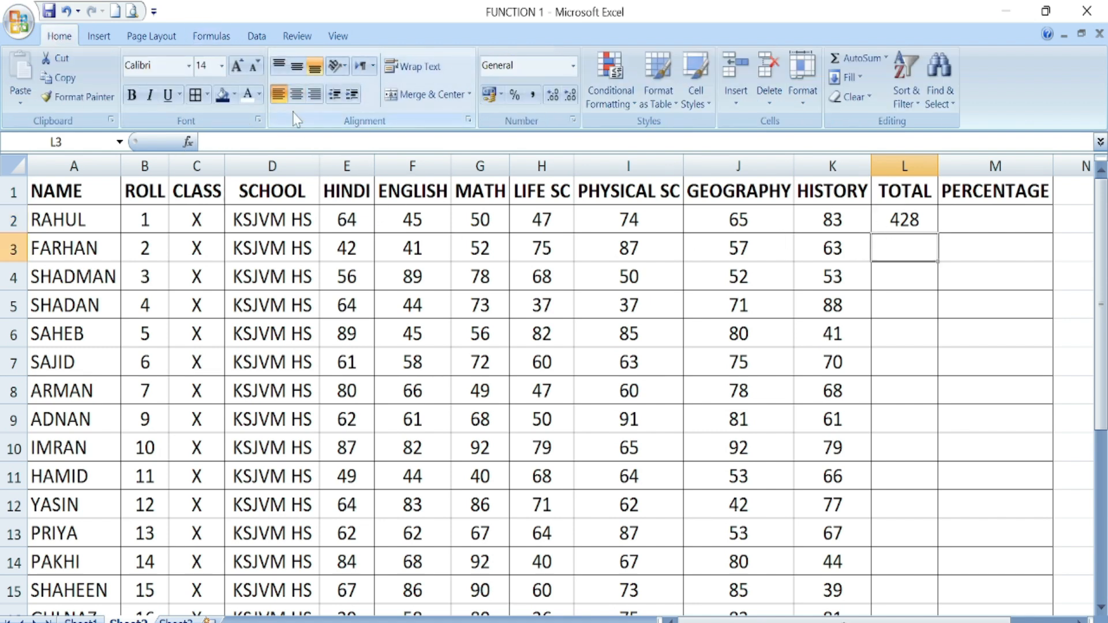
{"action": "type", "text": "="}
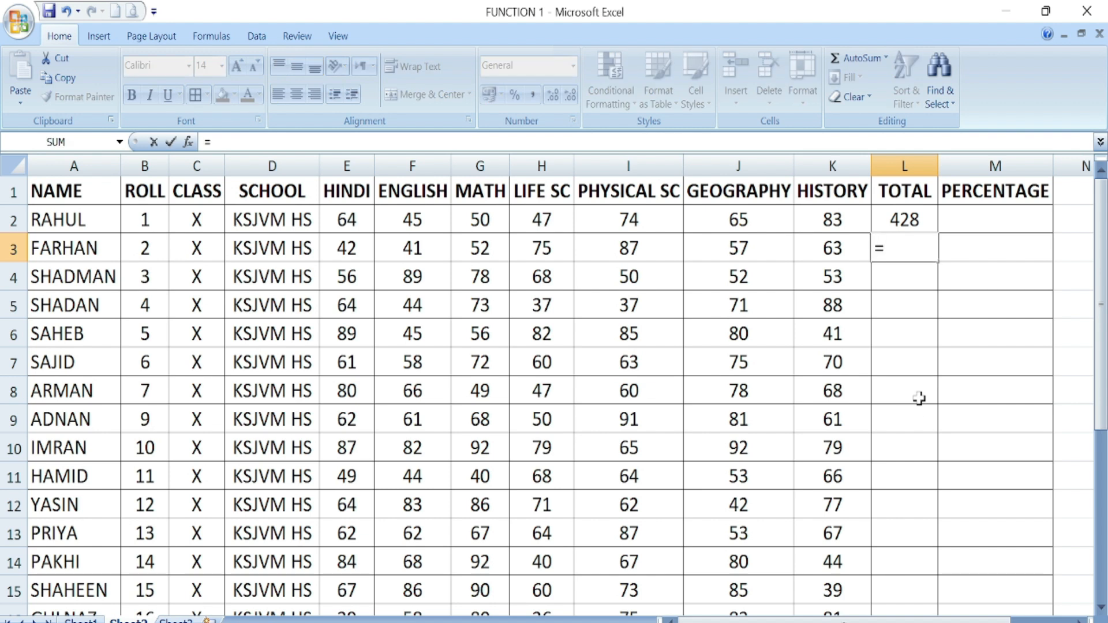
{"action": "type", "text": "SU"}
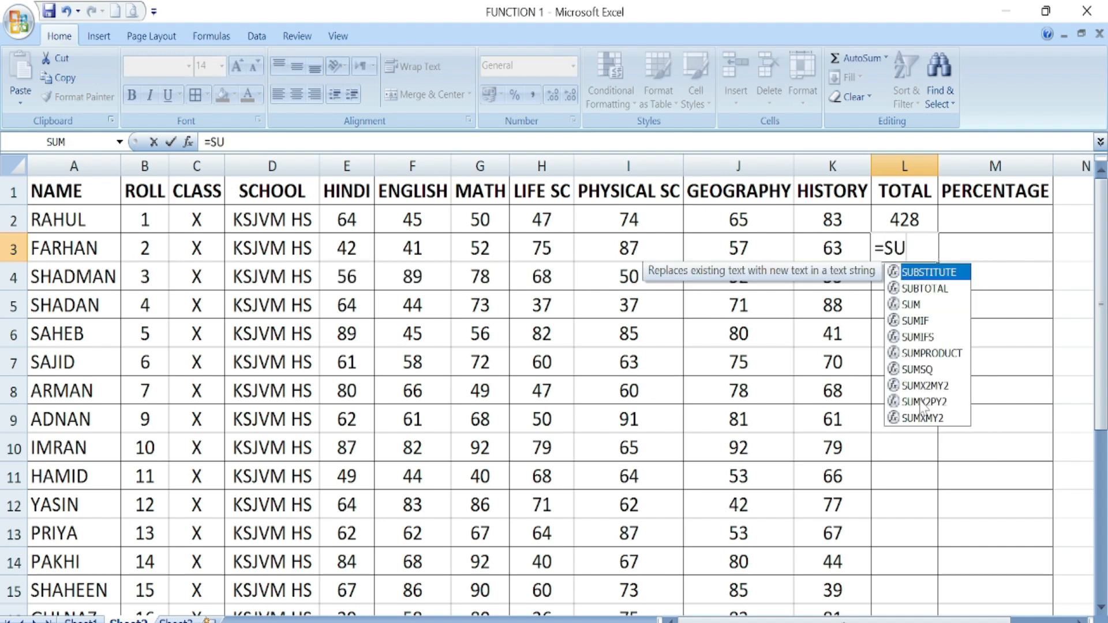
{"action": "type", "text": "M("}
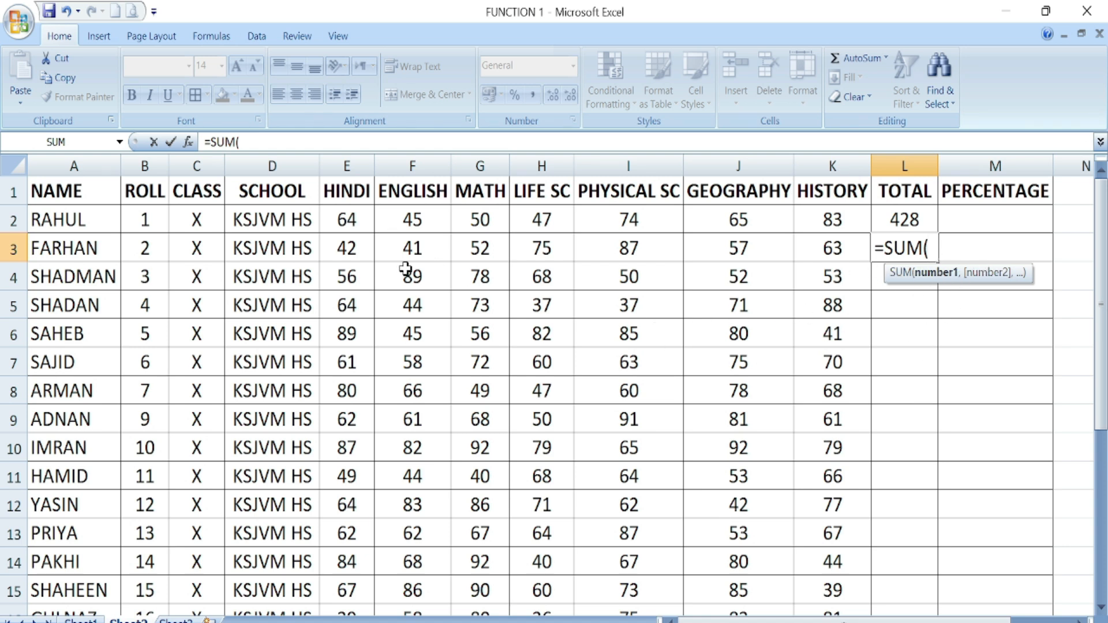
{"action": "left_click_drag", "start_coordinate": [350, 248], "coordinate": [819, 248]}
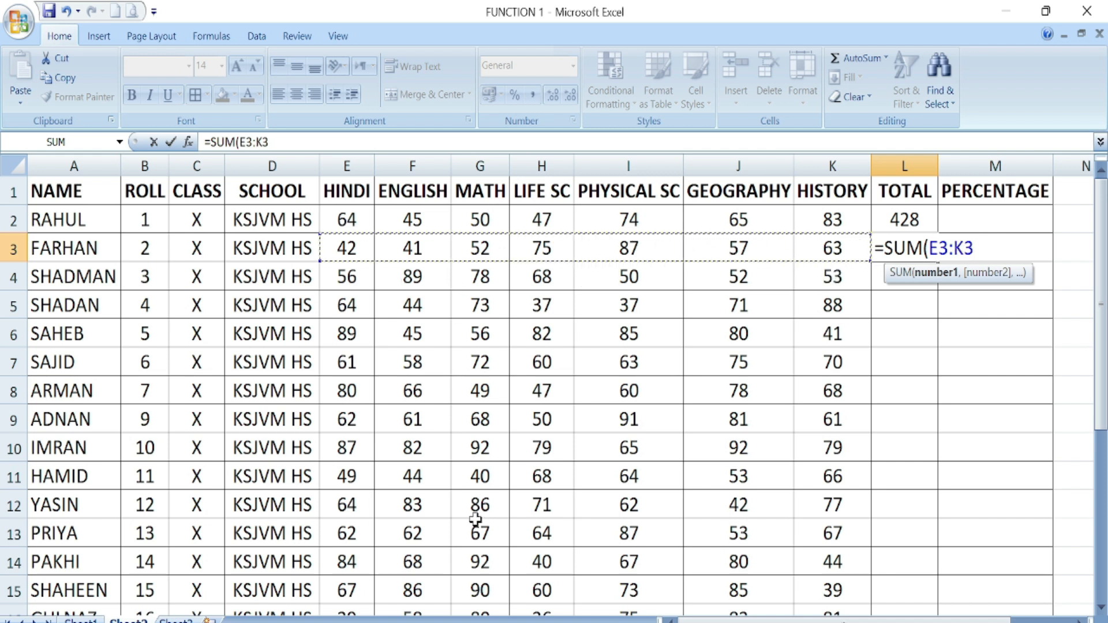
{"action": "type", "text": ")"}
{"action": "key", "text": "Return"}
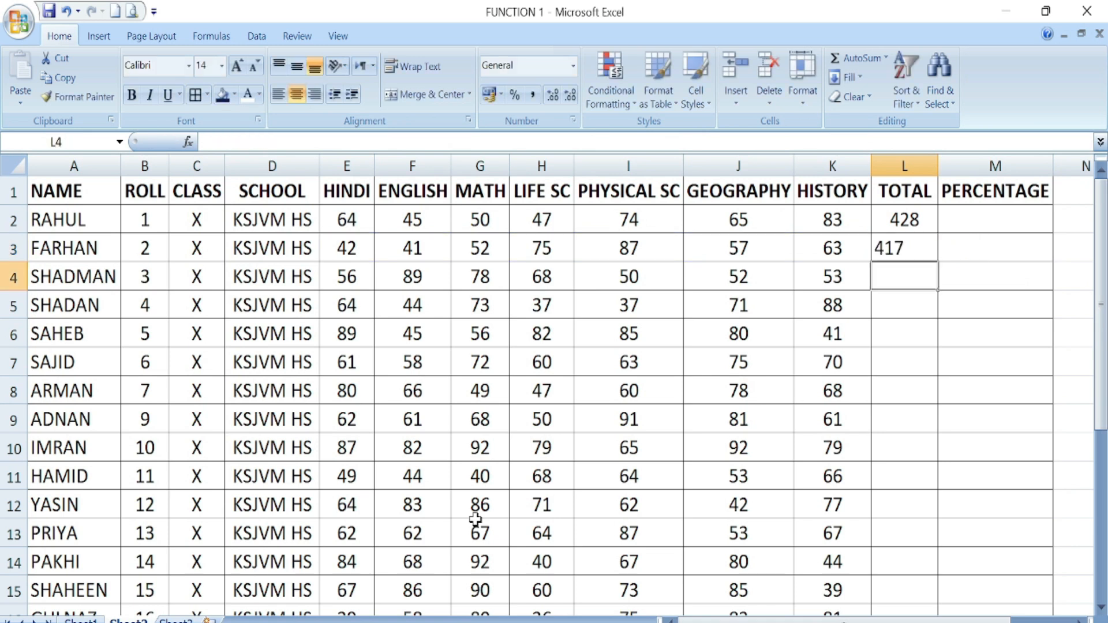
- Fill the L3 total formula down to L25, then return to Sheet1
{"action": "left_click", "coordinate": [905, 248]}
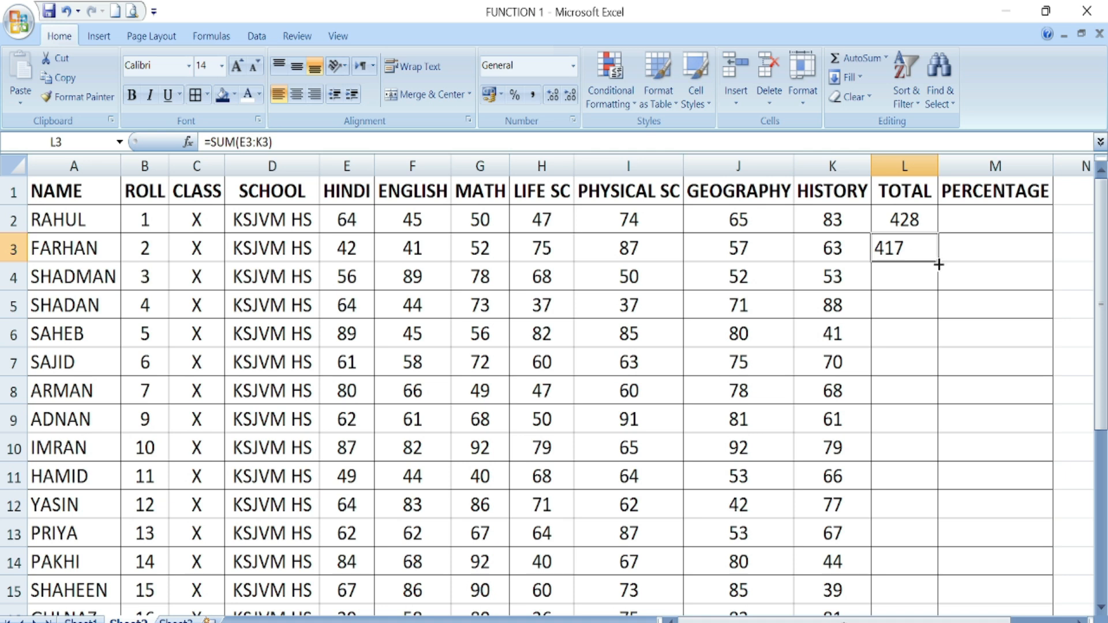
{"action": "left_click_drag", "start_coordinate": [933, 270], "coordinate": [892, 572]}
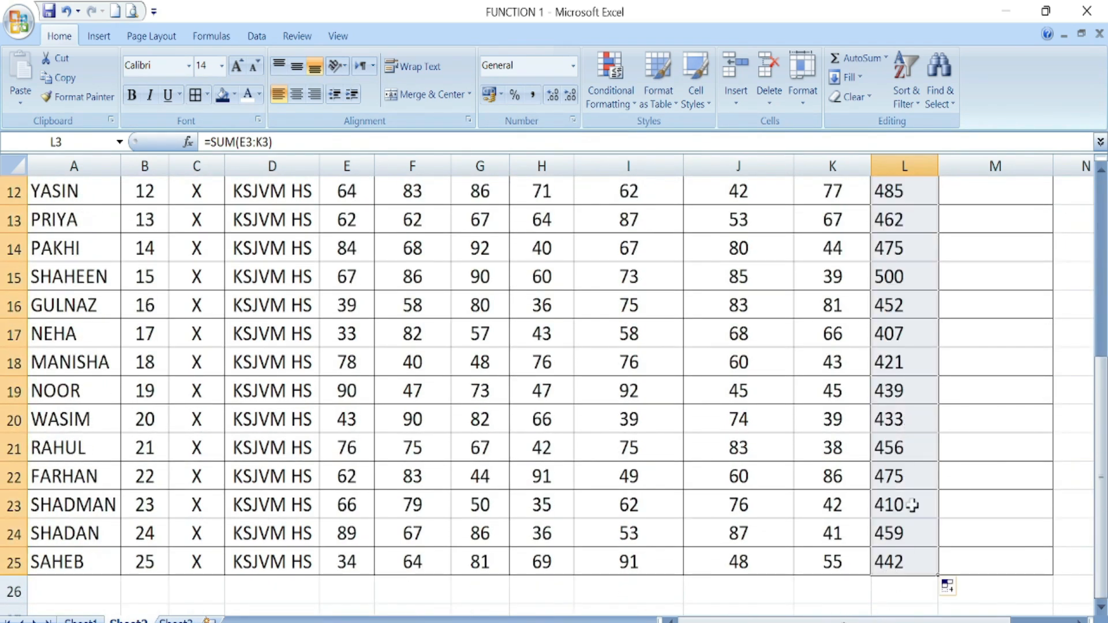
{"action": "scroll", "coordinate": [881, 421], "scroll_direction": "up", "scroll_amount": 4}
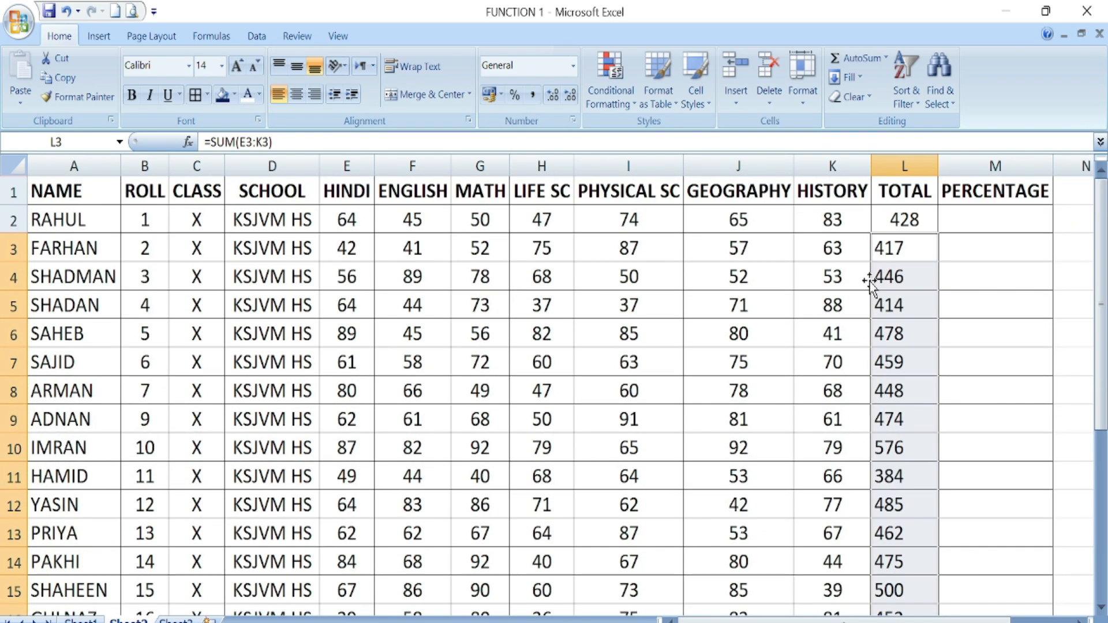
{"action": "left_click", "coordinate": [1019, 307]}
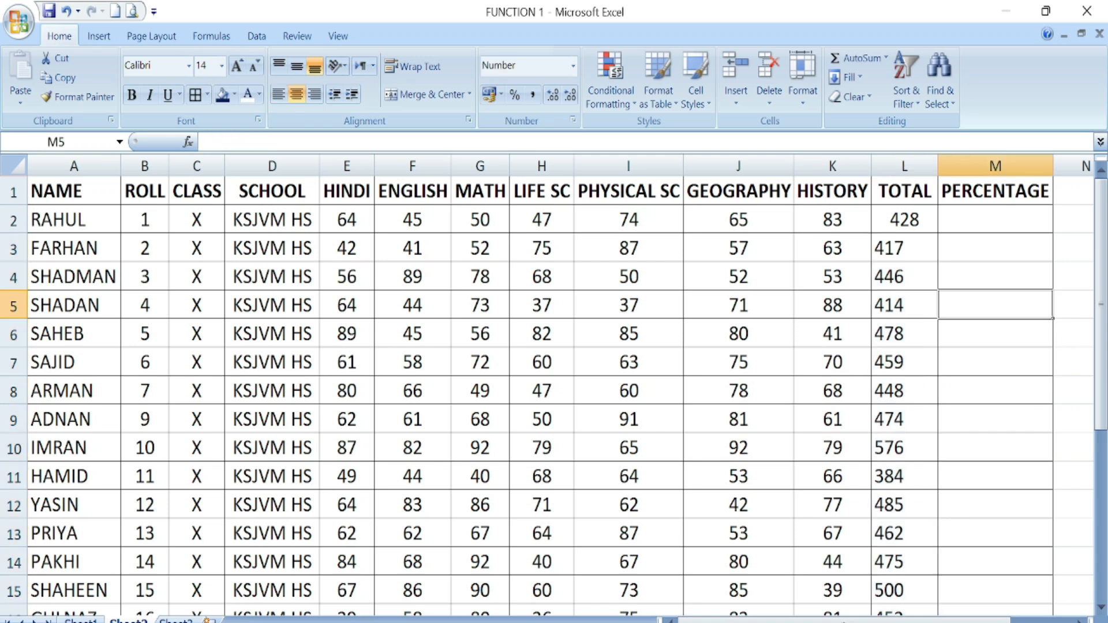
{"action": "left_click", "coordinate": [80, 620]}
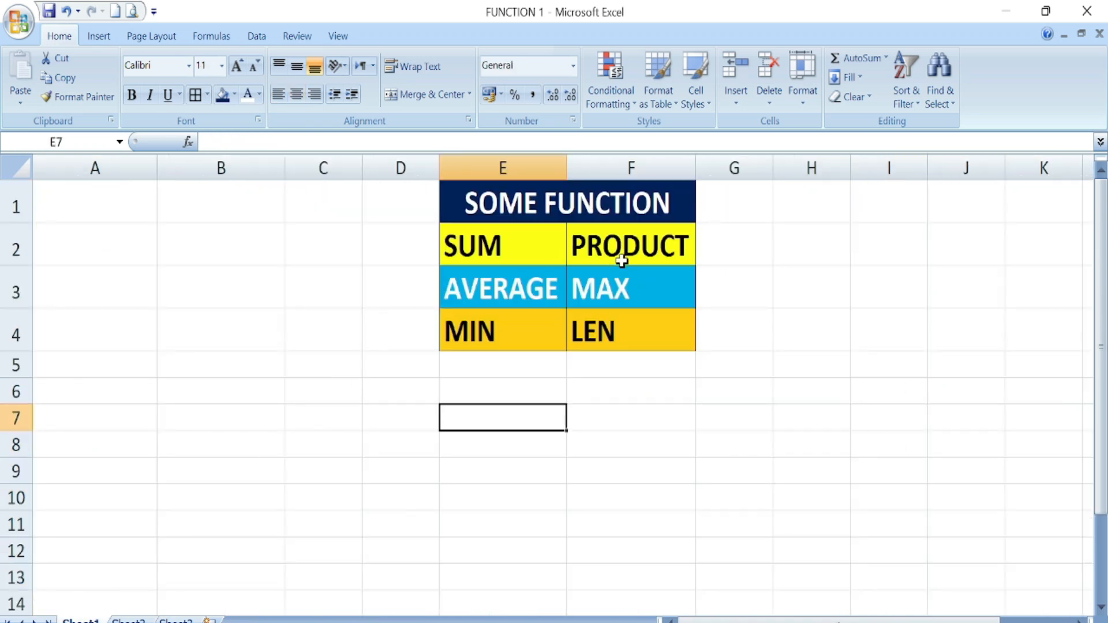
- Go from Sheet1's AVERAGE cell to Sheet2 and select M2 under PERCENTAGE
{"action": "left_click", "coordinate": [498, 288]}
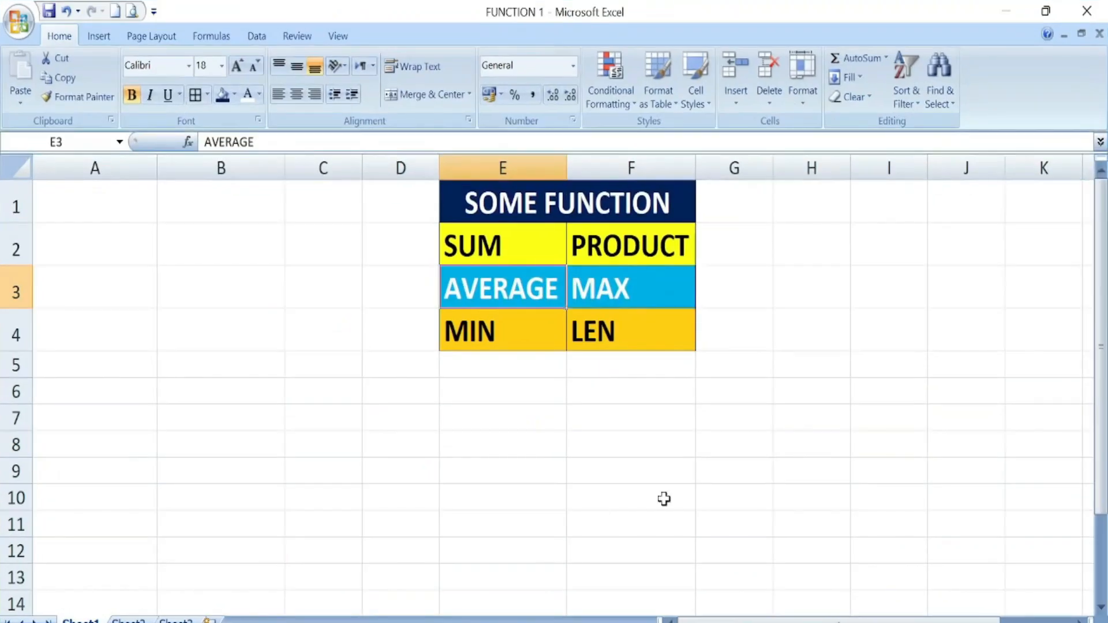
{"action": "left_click", "coordinate": [128, 620]}
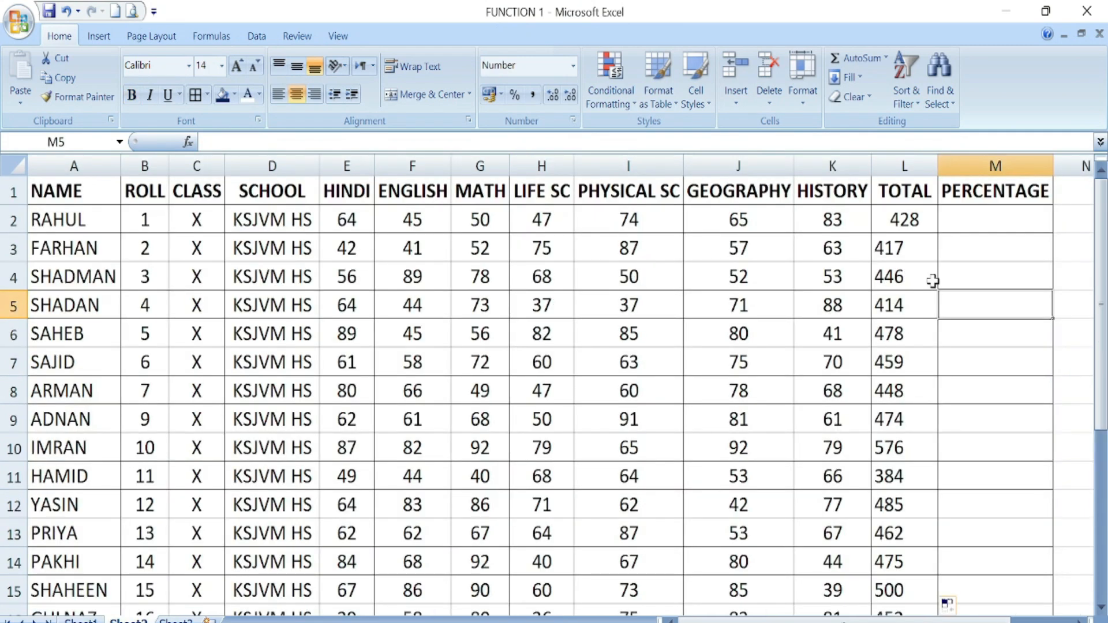
{"action": "left_click", "coordinate": [979, 225]}
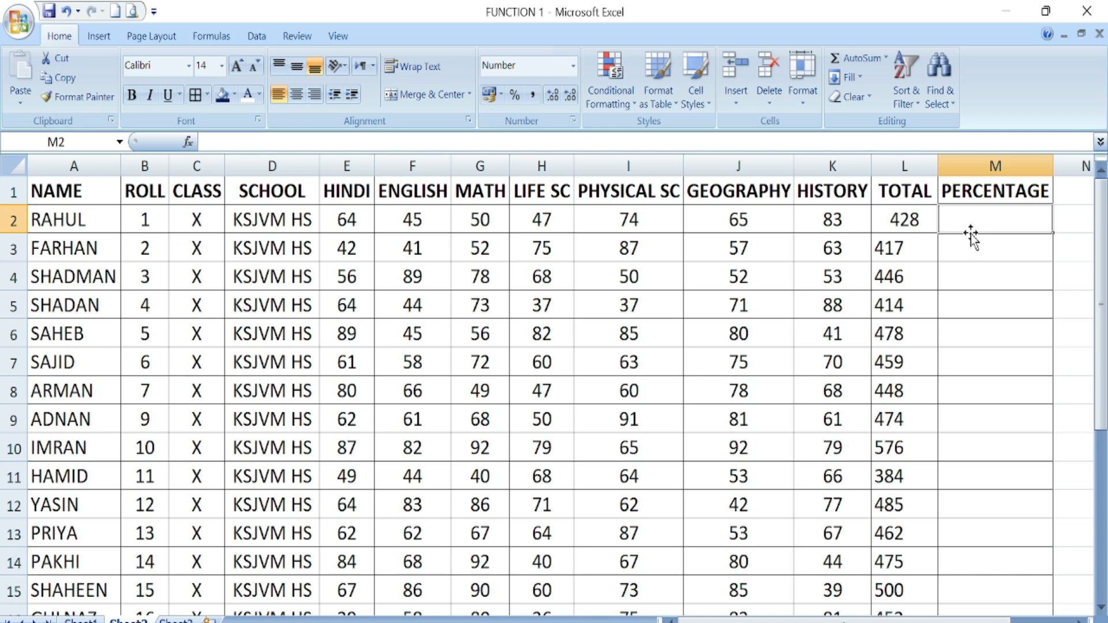
- Enter =AVERAGE(E2:K2) in M2, showing 61.14 as the first student's percentage
{"action": "type", "text": "="}
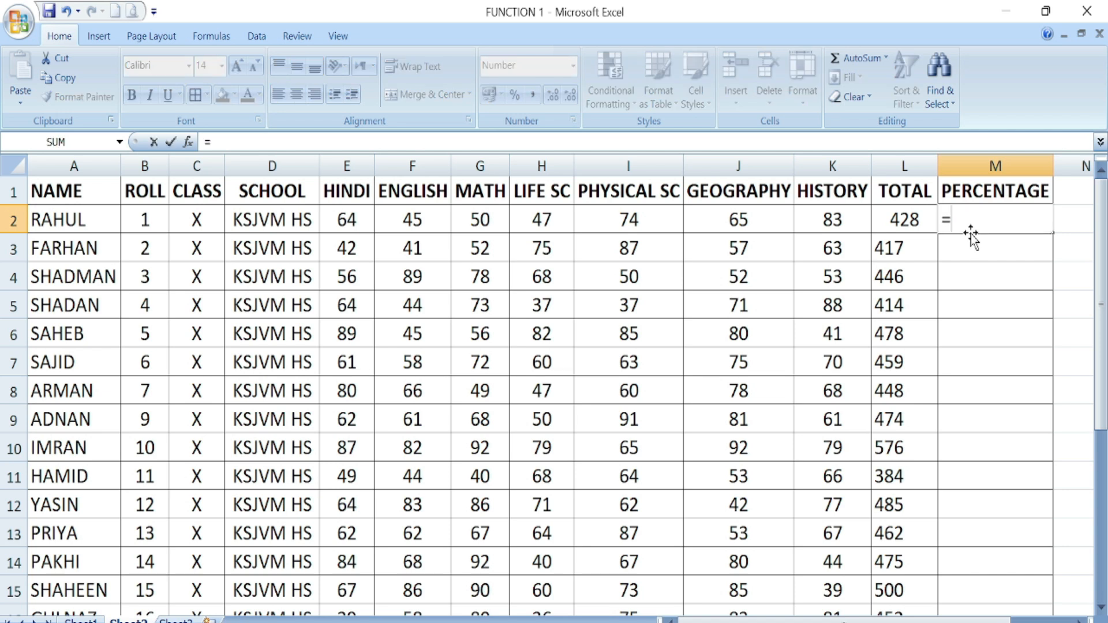
{"action": "type", "text": "AVE"}
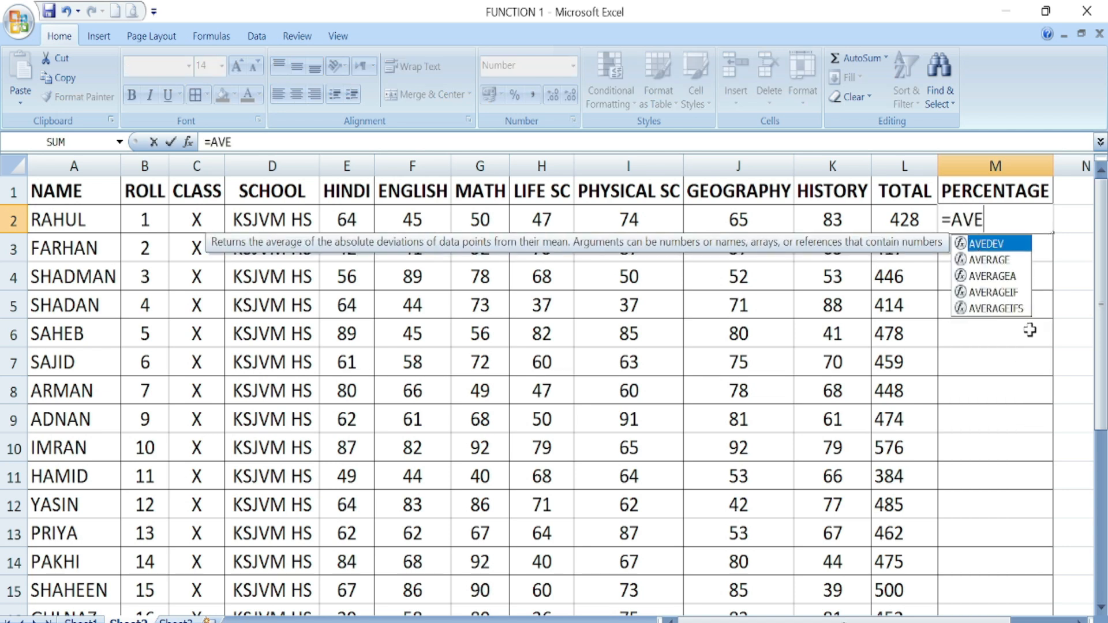
{"action": "double_click", "coordinate": [989, 261]}
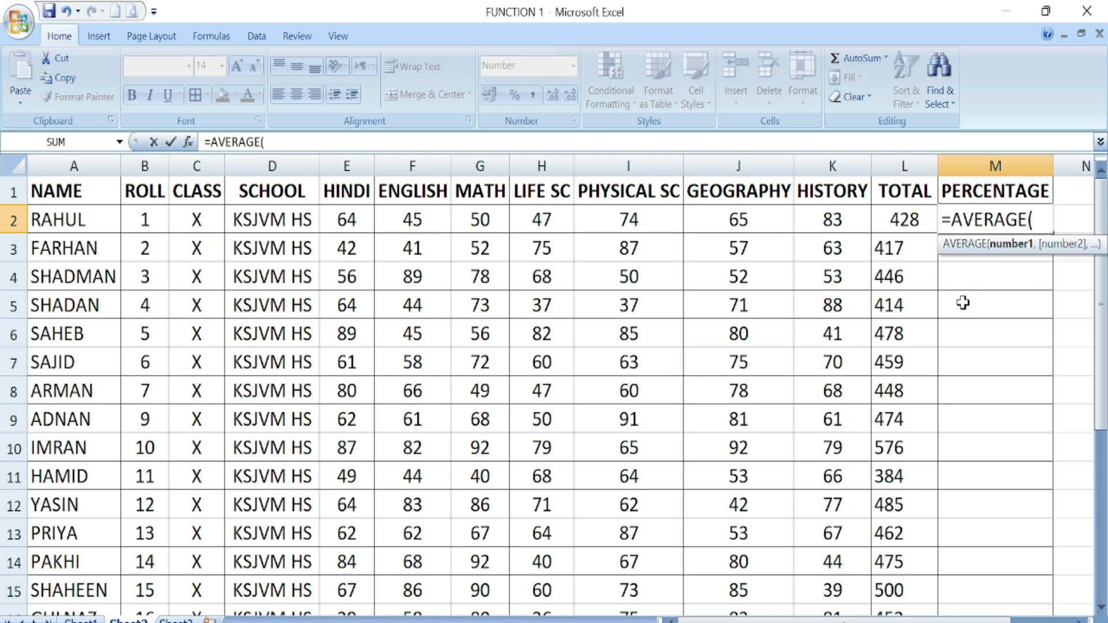
{"action": "left_click_drag", "start_coordinate": [346, 222], "coordinate": [824, 218]}
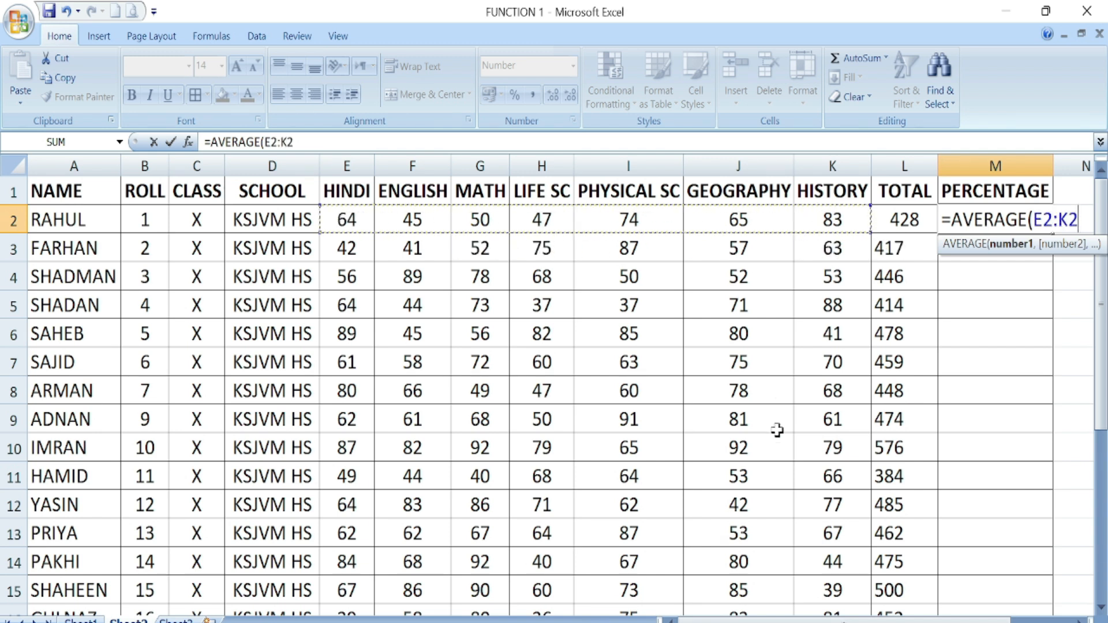
{"action": "type", "text": ")"}
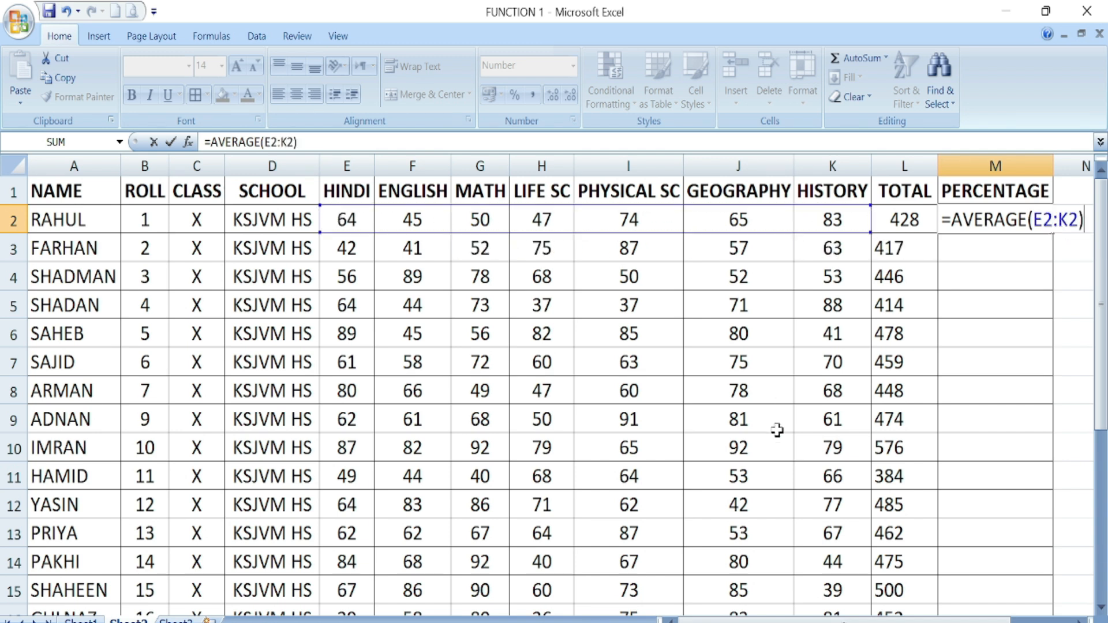
{"action": "key", "text": "Return"}
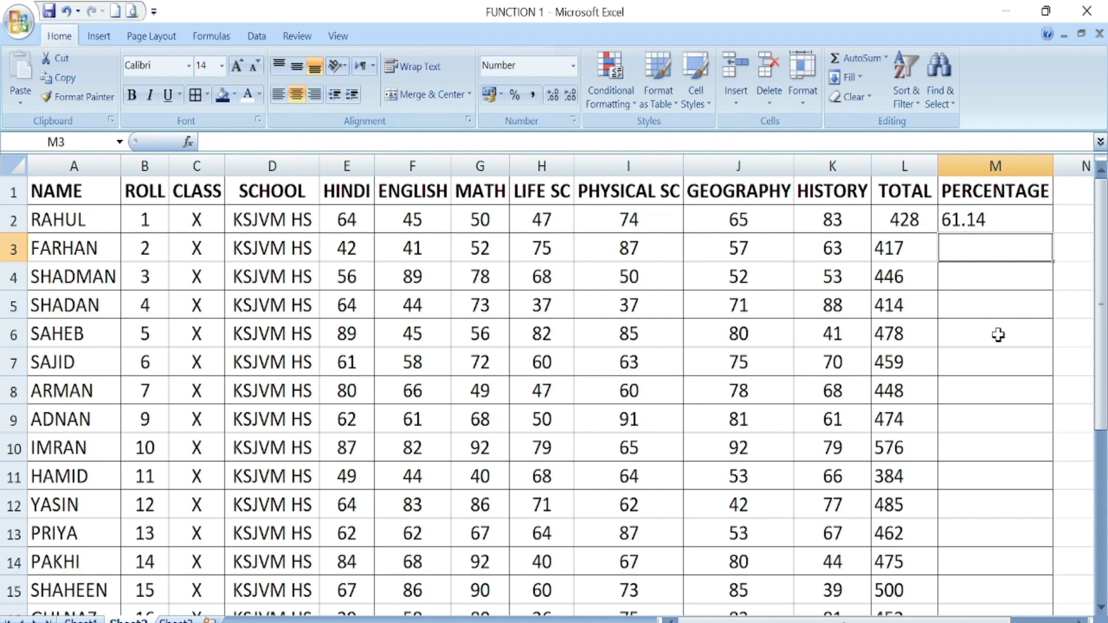
{"action": "type", "text": "="}
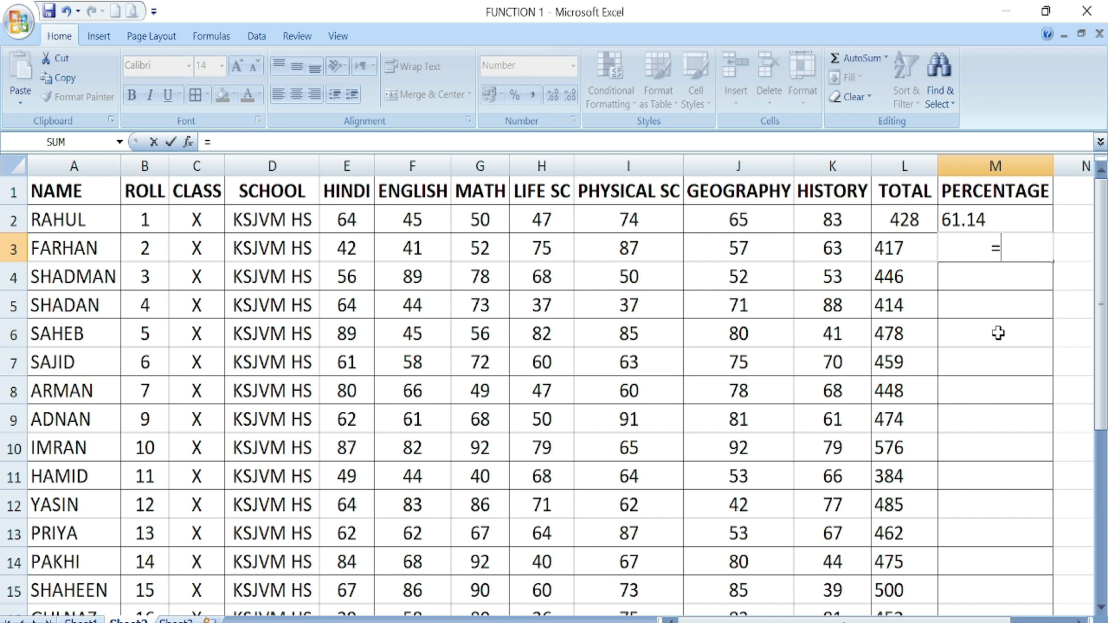
- Enter =AVERAGE(E3:K3) in M3, showing 59.57
{"action": "key", "text": "Escape"}
{"action": "left_click", "coordinate": [975, 306]}
{"action": "left_click", "coordinate": [982, 261]}
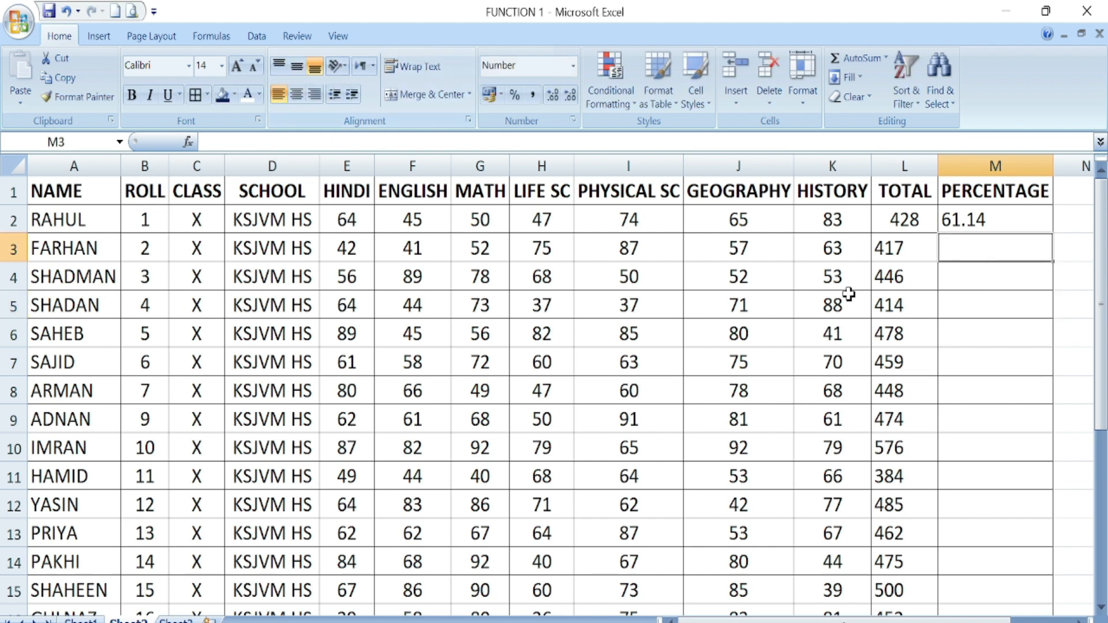
{"action": "type", "text": "="}
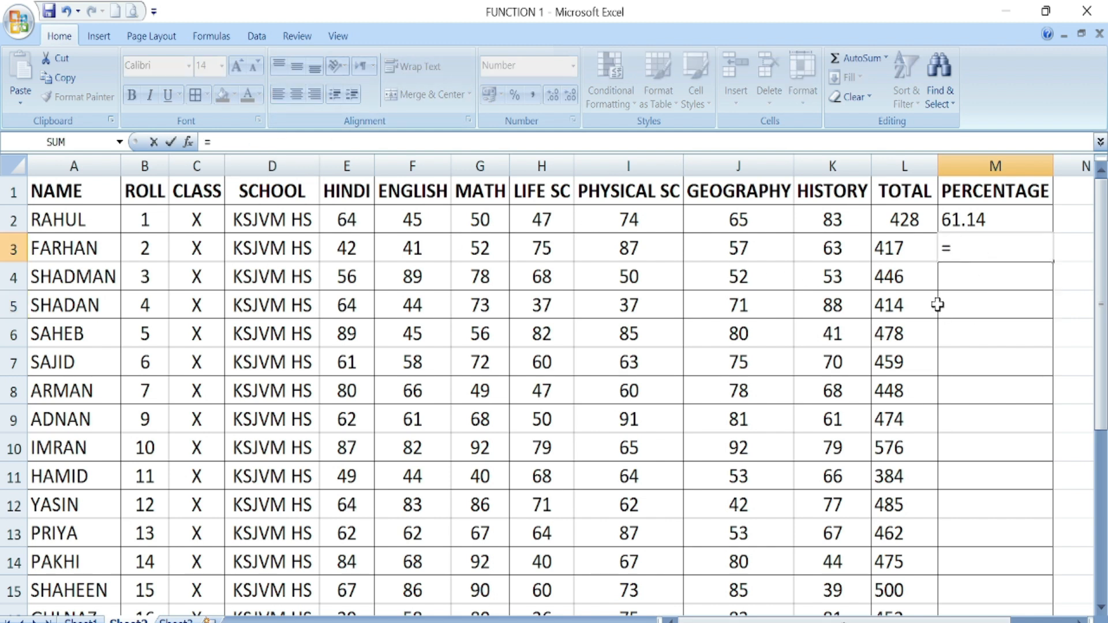
{"action": "type", "text": "AV"}
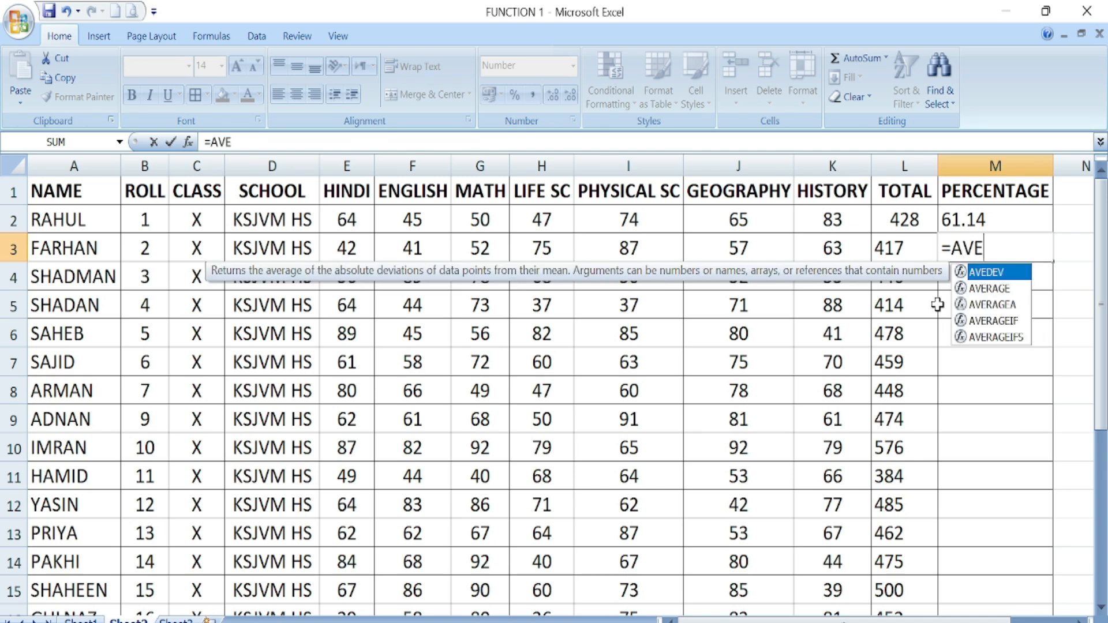
{"action": "type", "text": "E"}
{"action": "double_click", "coordinate": [998, 292]}
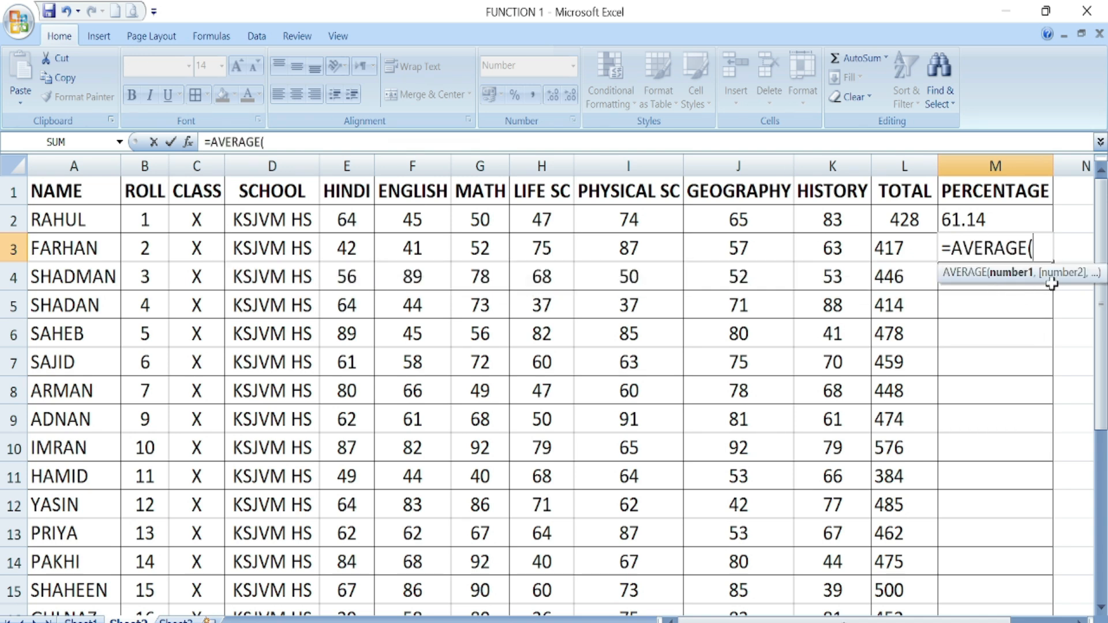
{"action": "left_click_drag", "start_coordinate": [350, 248], "coordinate": [812, 256]}
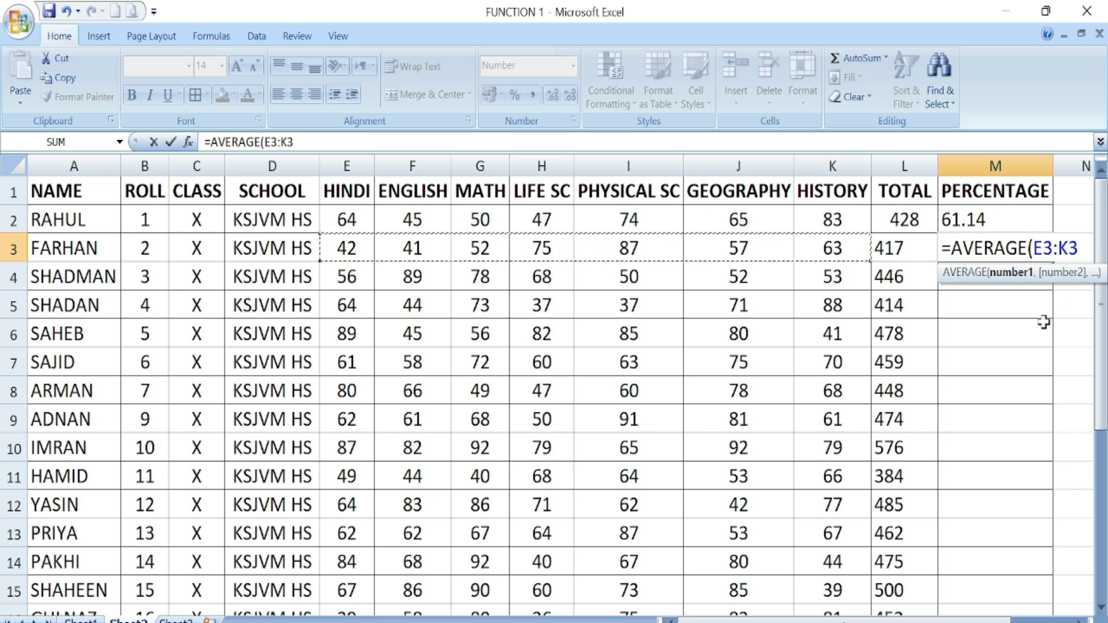
{"action": "type", "text": ")"}
{"action": "key", "text": "Return"}
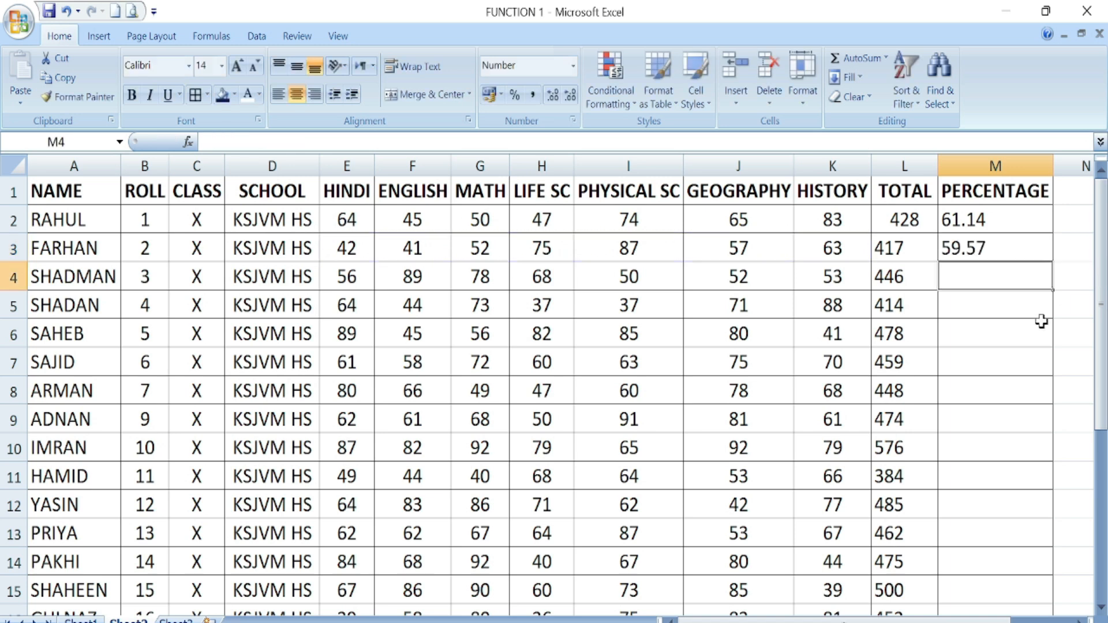
- Fill the M3 average down the PERCENTAGE column to row 25
{"action": "left_click", "coordinate": [991, 255]}
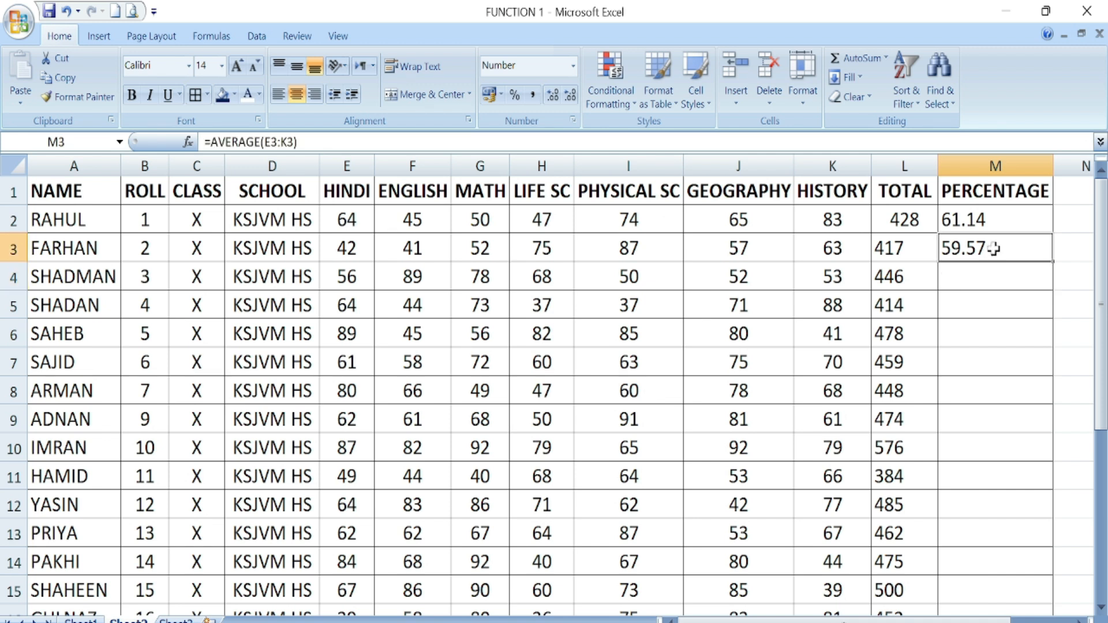
{"action": "double_click", "coordinate": [1052, 265]}
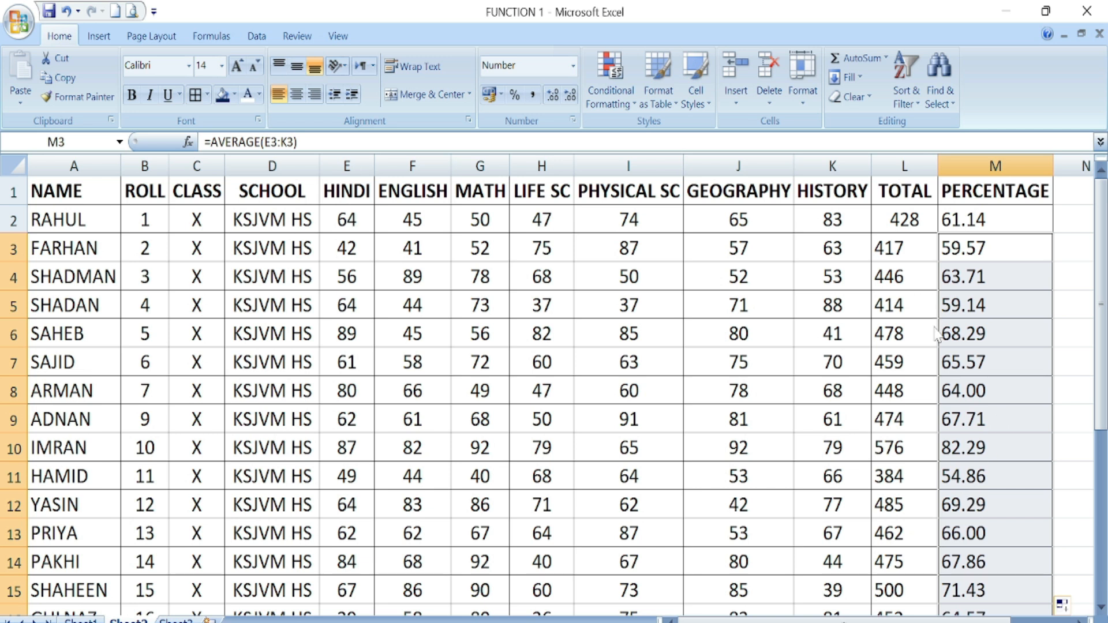
{"action": "scroll", "coordinate": [590, 469], "scroll_direction": "down", "scroll_amount": 6}
- Enter 4, 5 and 3 in F29, G29 and H29
{"action": "left_click", "coordinate": [425, 480]}
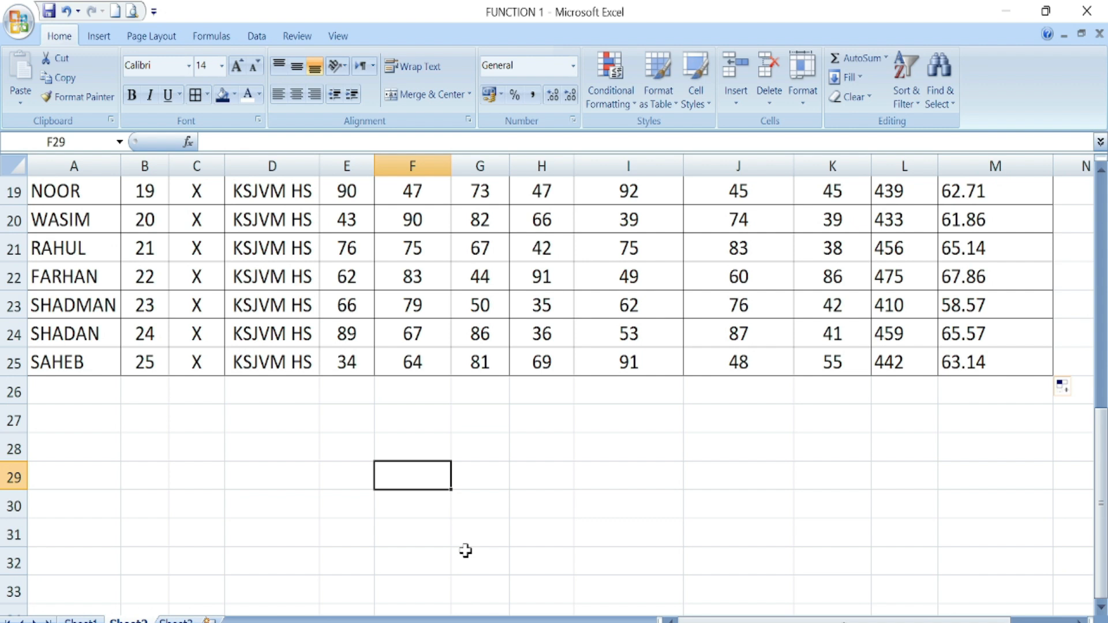
{"action": "type", "text": "4"}
{"action": "key", "text": "Tab"}
{"action": "type", "text": "5"}
{"action": "key", "text": "Tab"}
{"action": "type", "text": "3"}
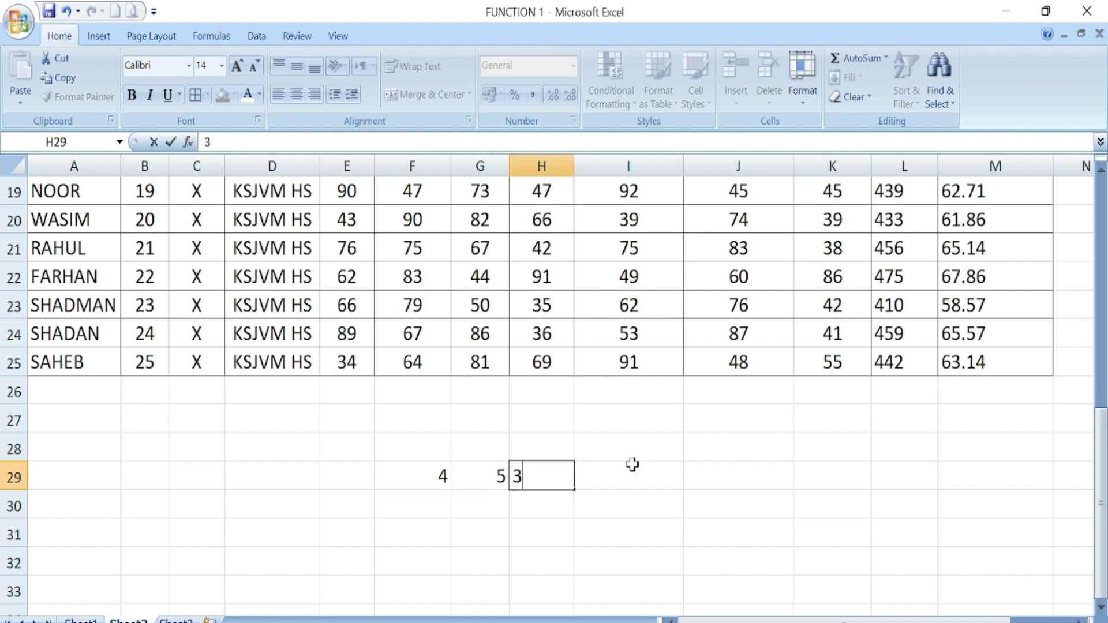
{"action": "key", "text": "Tab"}
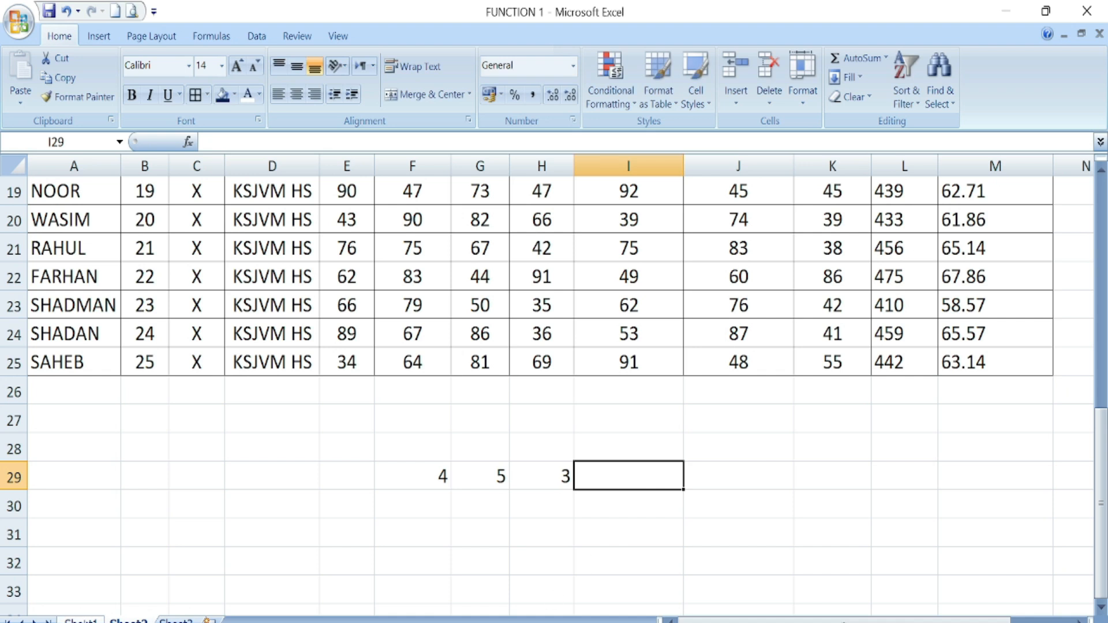
- Look up PRODUCT in Sheet1's function list, then return to Sheet2
{"action": "left_click", "coordinate": [80, 620]}
{"action": "left_click", "coordinate": [596, 246]}
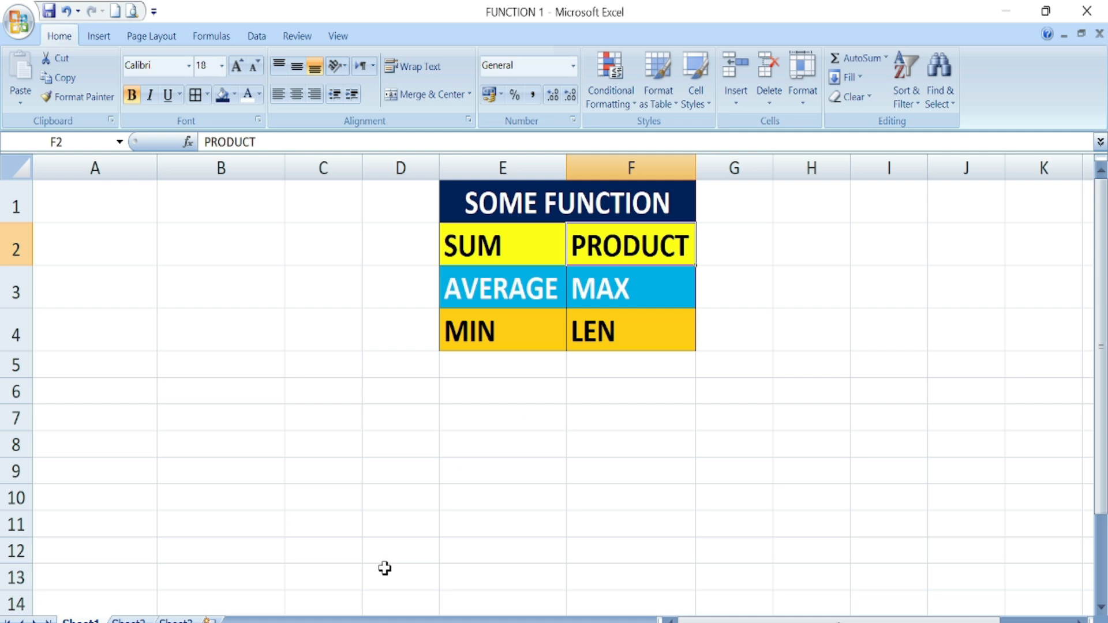
{"action": "left_click", "coordinate": [129, 609]}
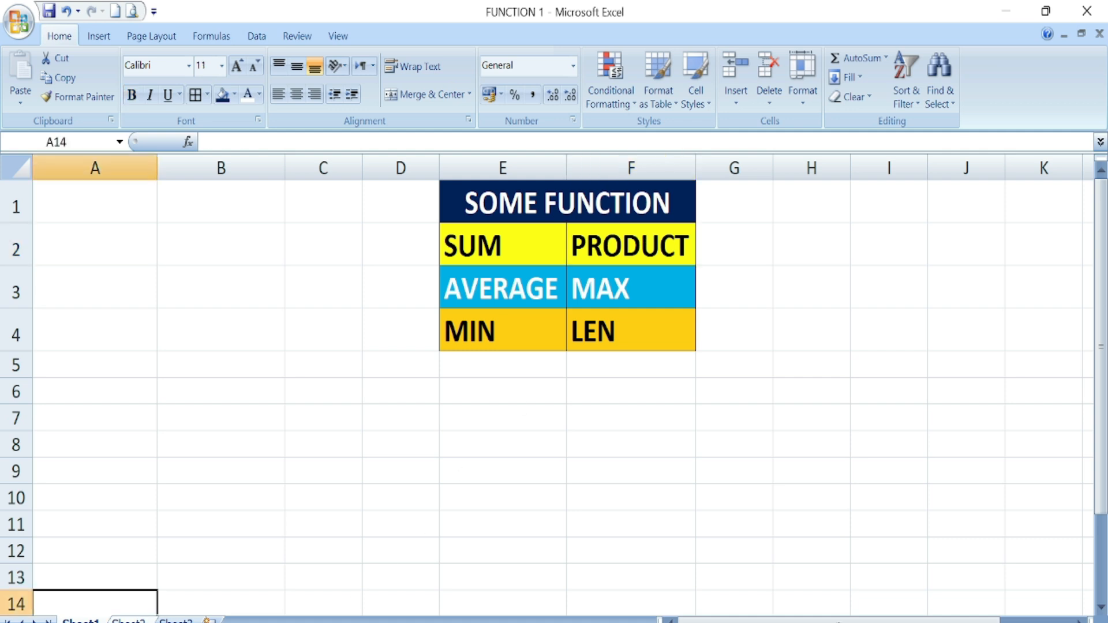
{"action": "left_click", "coordinate": [128, 620]}
- Enter =PRODUCT(F29:H29) in I29, giving 60
{"action": "type", "text": "="}
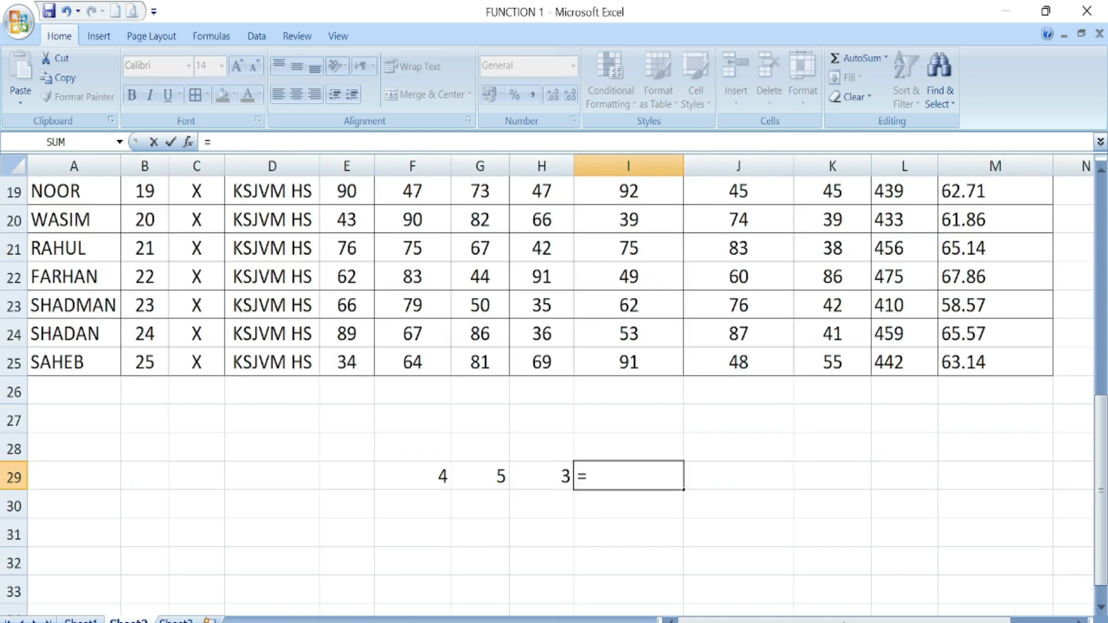
{"action": "type", "text": "PRO"}
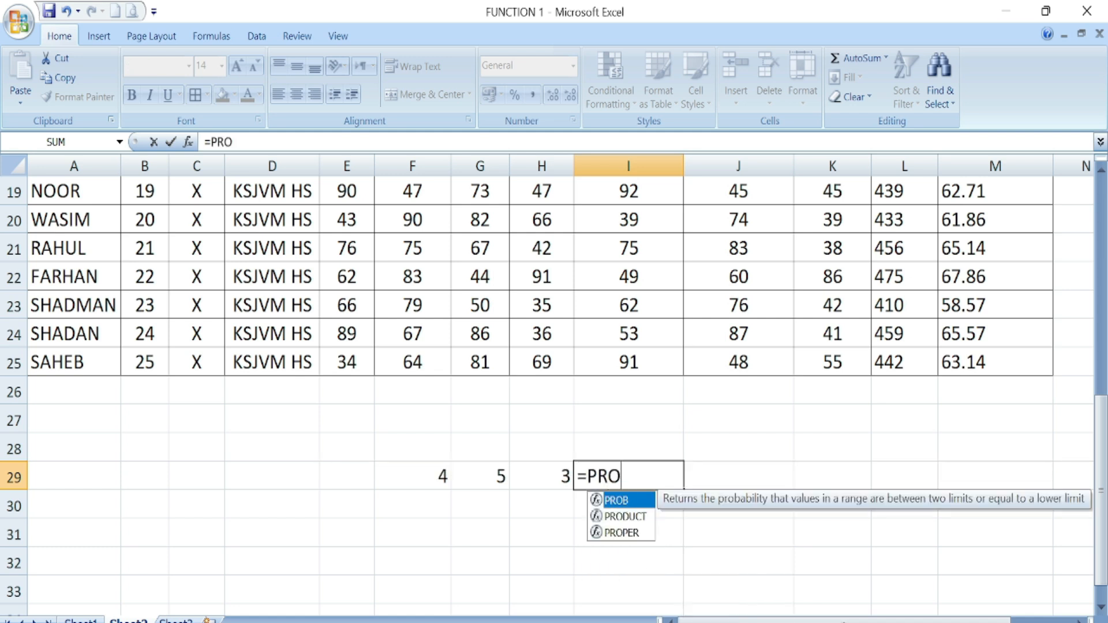
{"action": "double_click", "coordinate": [620, 517]}
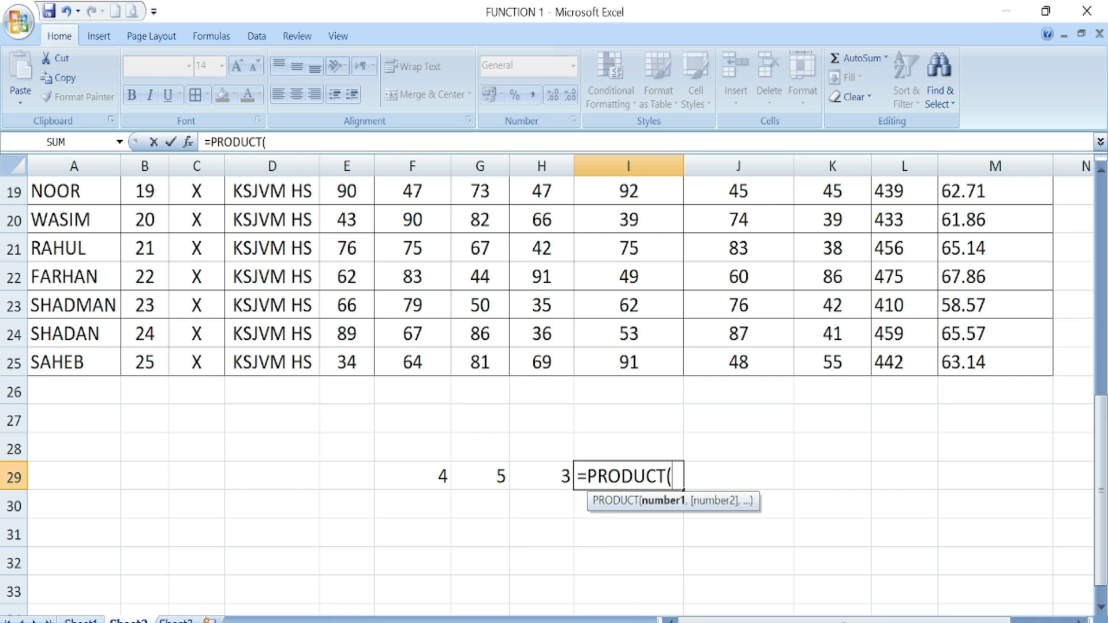
{"action": "left_click_drag", "start_coordinate": [428, 479], "coordinate": [546, 465]}
{"action": "type", "text": ")"}
{"action": "key", "text": "Return"}
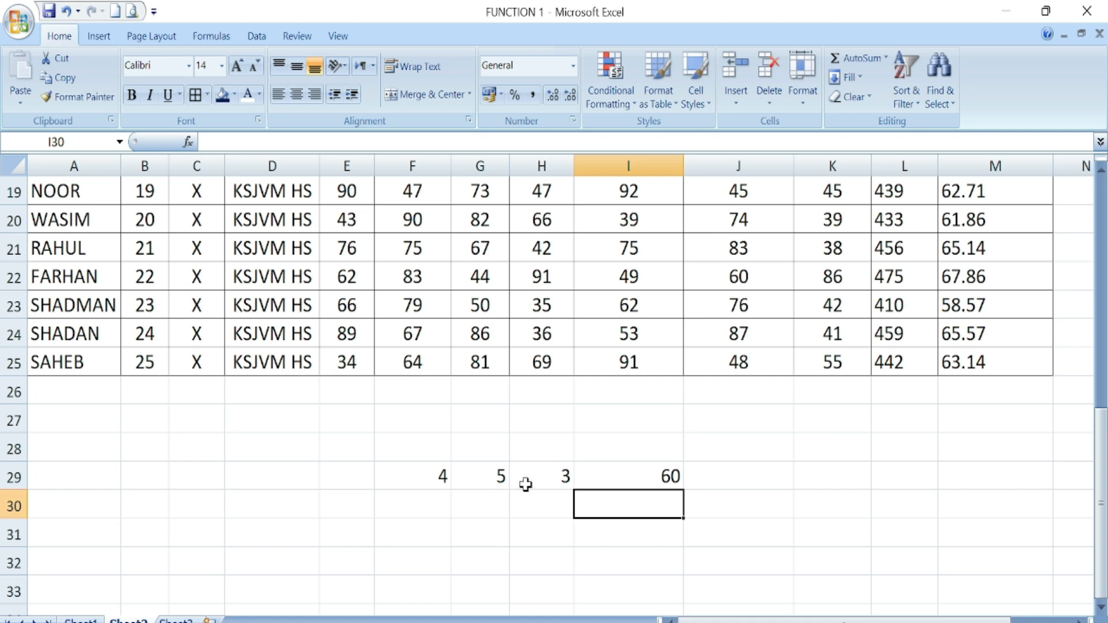
- Check I29's PRODUCT formula, then view MAX in Sheet1's function list
{"action": "left_click", "coordinate": [620, 481]}
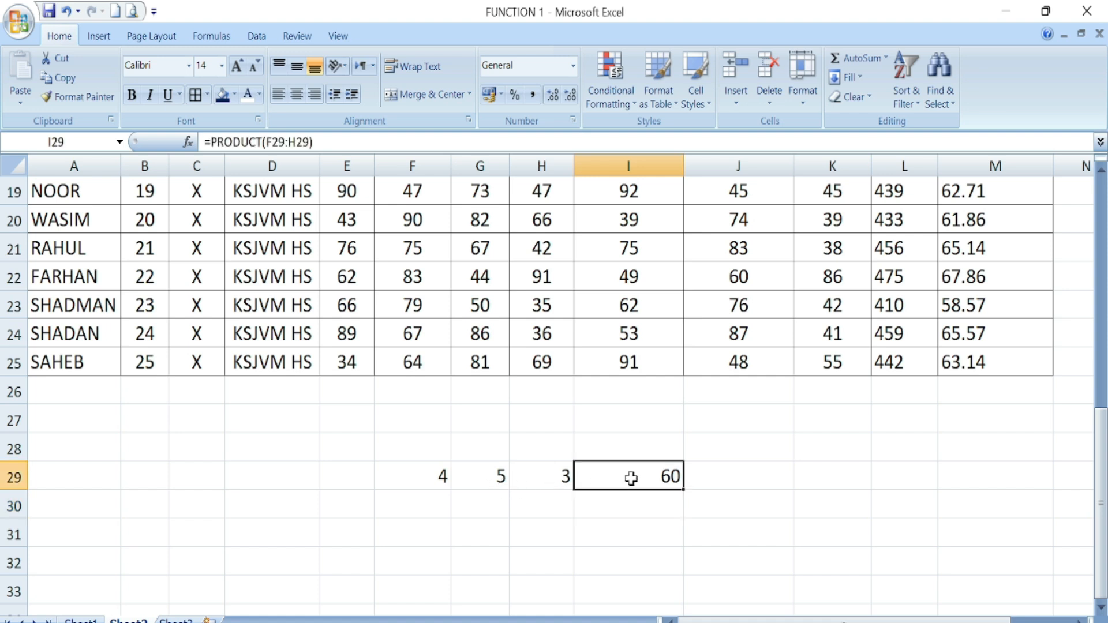
{"action": "left_click", "coordinate": [626, 540]}
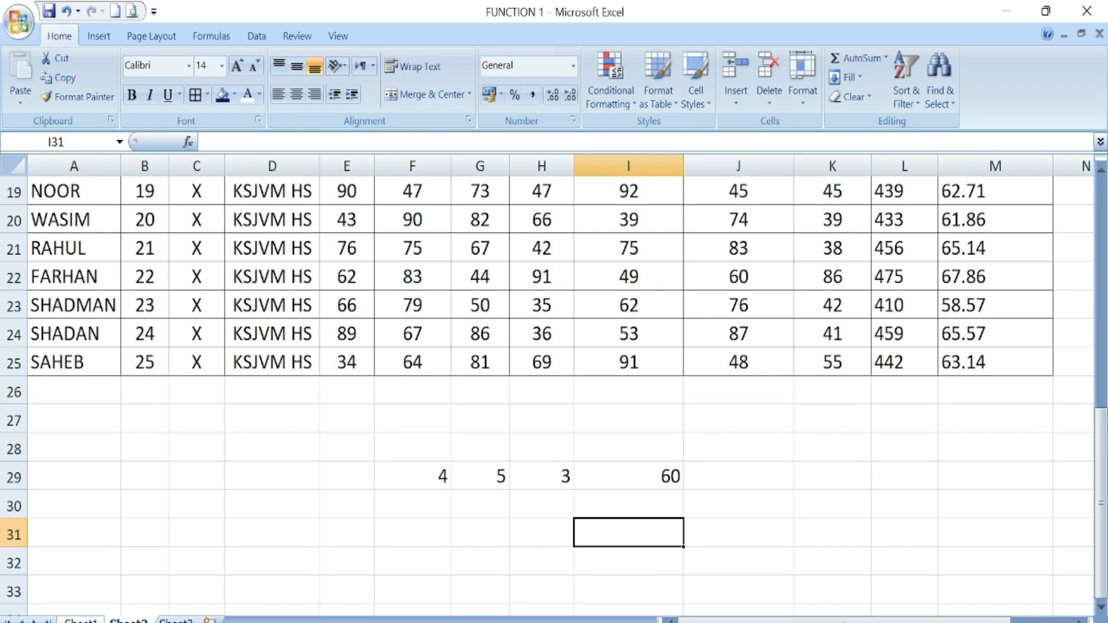
{"action": "left_click", "coordinate": [81, 620]}
{"action": "left_click", "coordinate": [600, 287]}
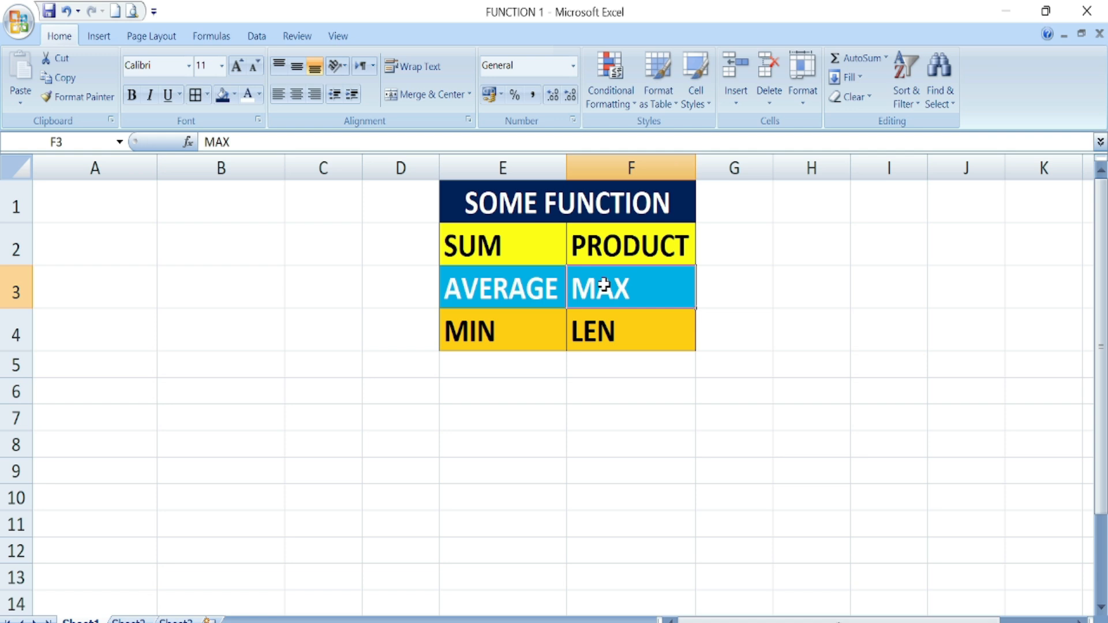
- Note MIN in the function list, then scroll Sheet2's marks table back to its top rows
{"action": "left_click", "coordinate": [493, 326]}
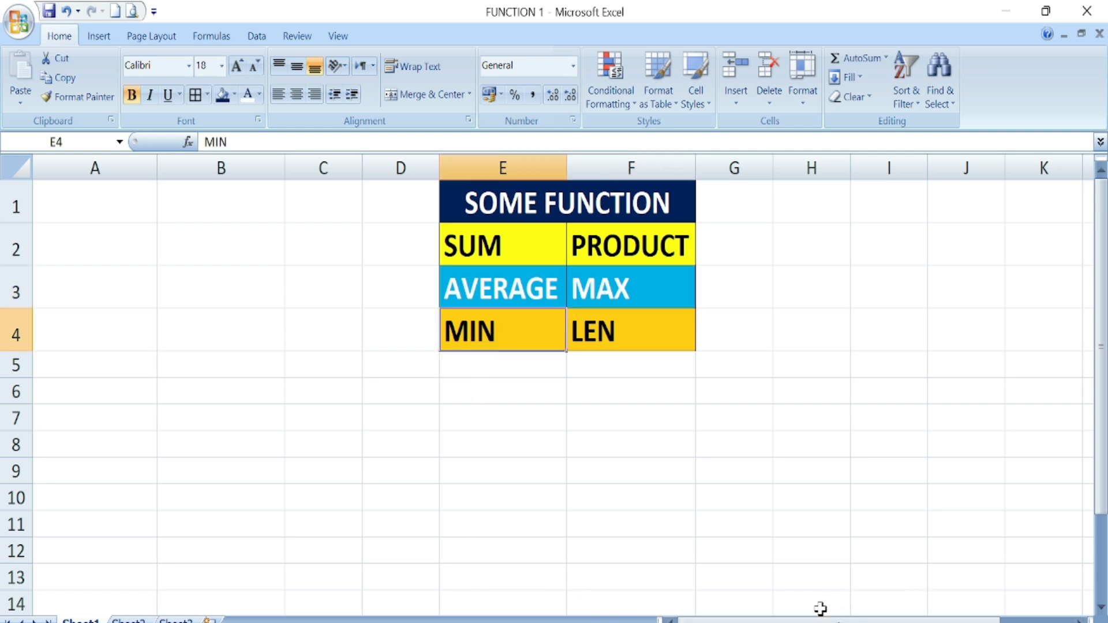
{"action": "left_click", "coordinate": [128, 620]}
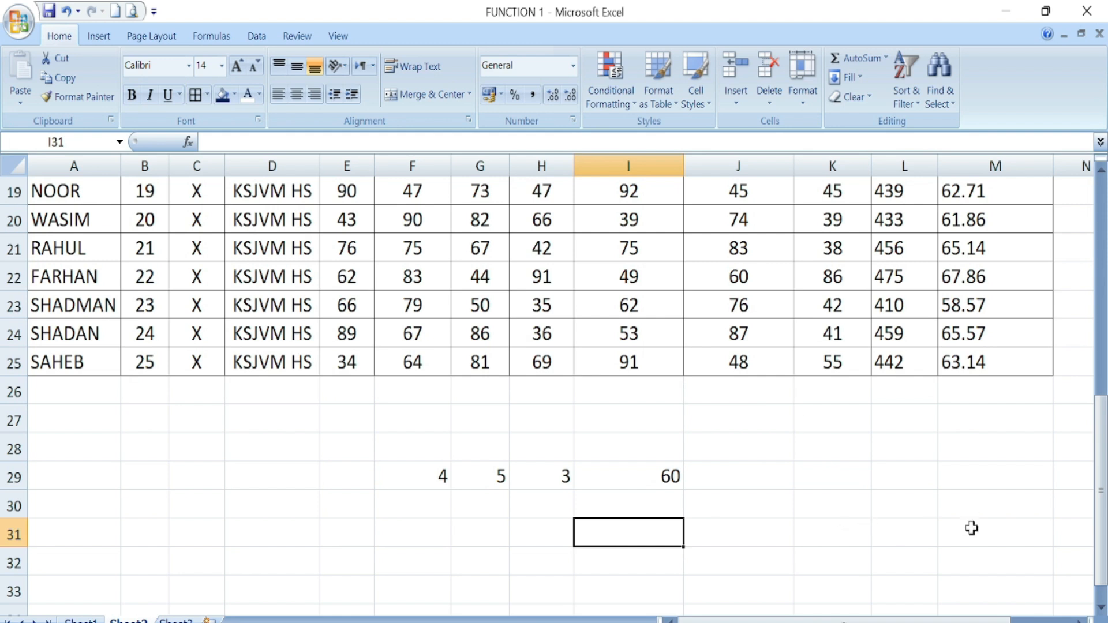
{"action": "scroll", "coordinate": [999, 599], "scroll_direction": "right", "scroll_amount": 2}
{"action": "scroll", "coordinate": [1015, 519], "scroll_direction": "up", "scroll_amount": 6}
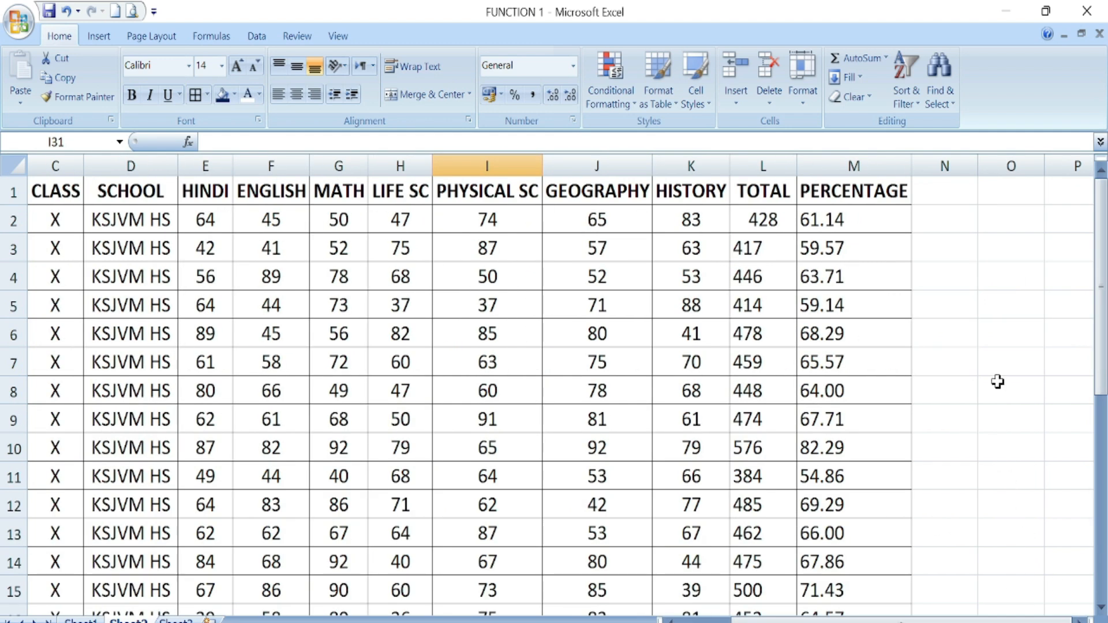
- Type the headings MAX in N1 and MIN in O1, then select N2
{"action": "left_click", "coordinate": [951, 190]}
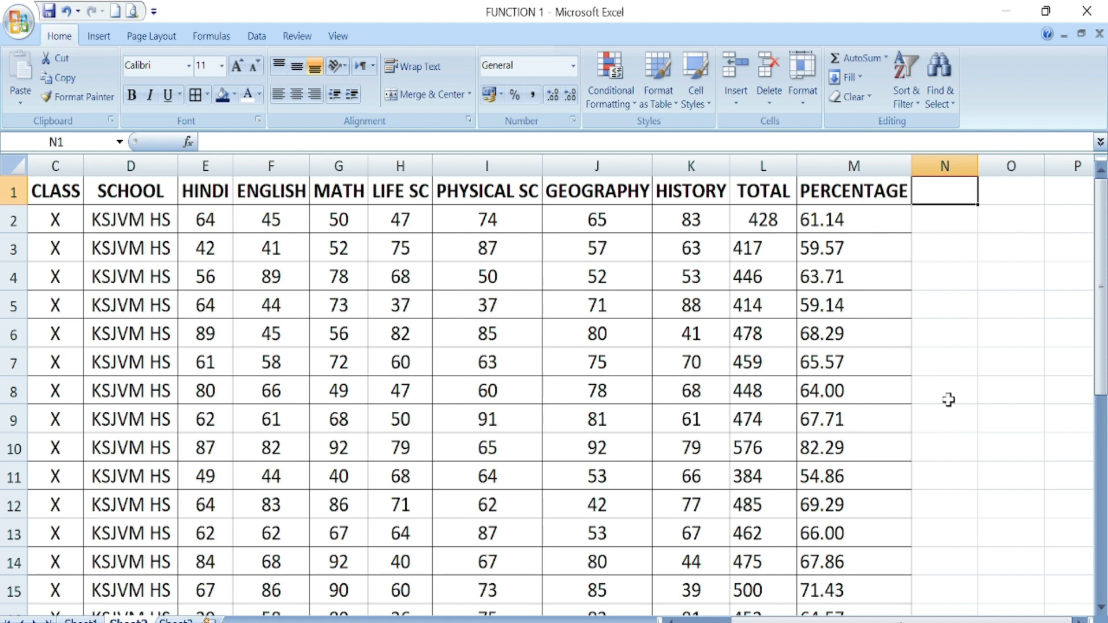
{"action": "type", "text": "MAX"}
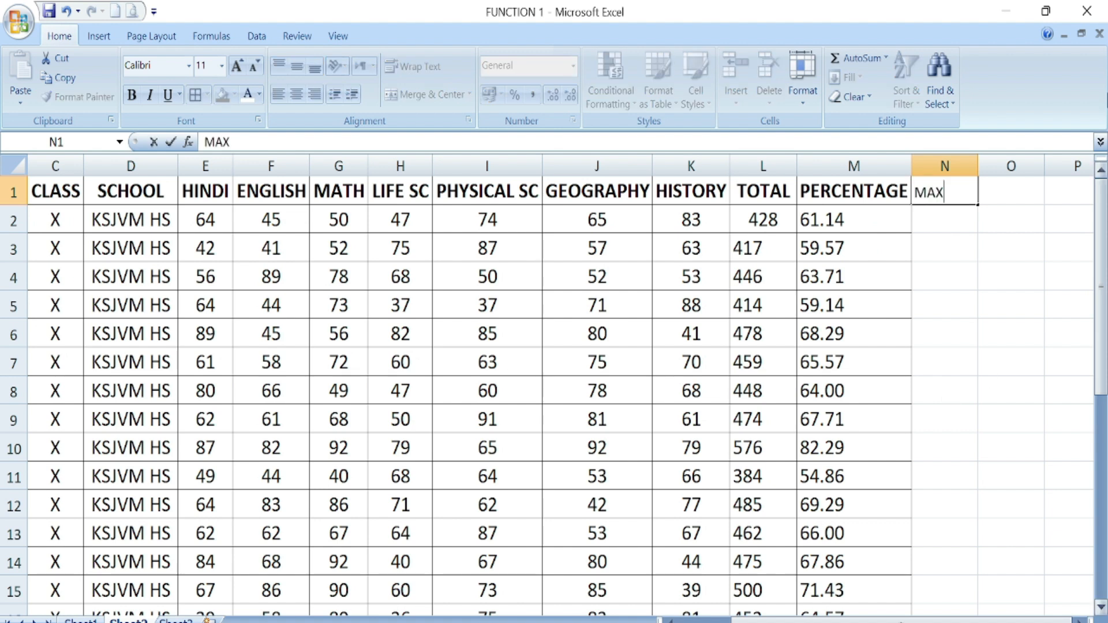
{"action": "left_click", "coordinate": [998, 196]}
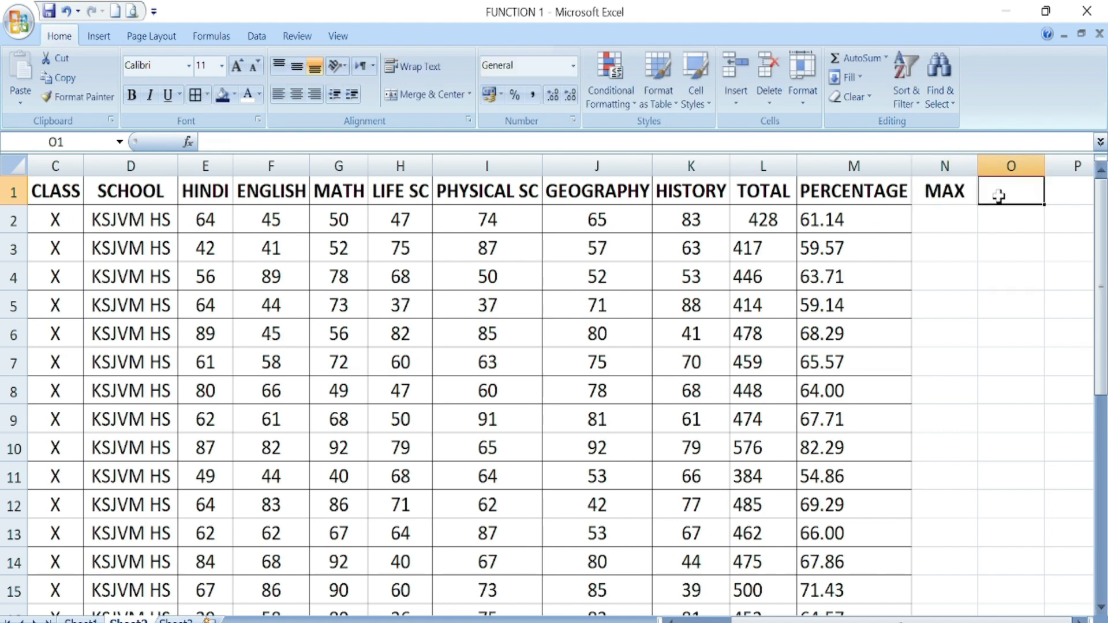
{"action": "type", "text": "MI"}
{"action": "left_click", "coordinate": [946, 276]}
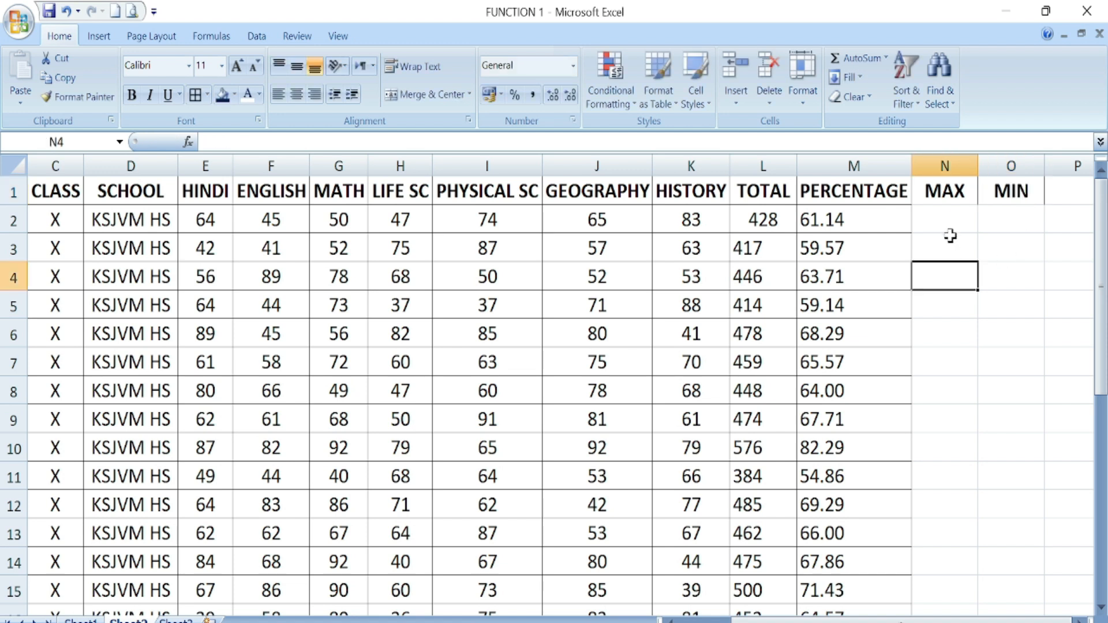
{"action": "left_click", "coordinate": [949, 219]}
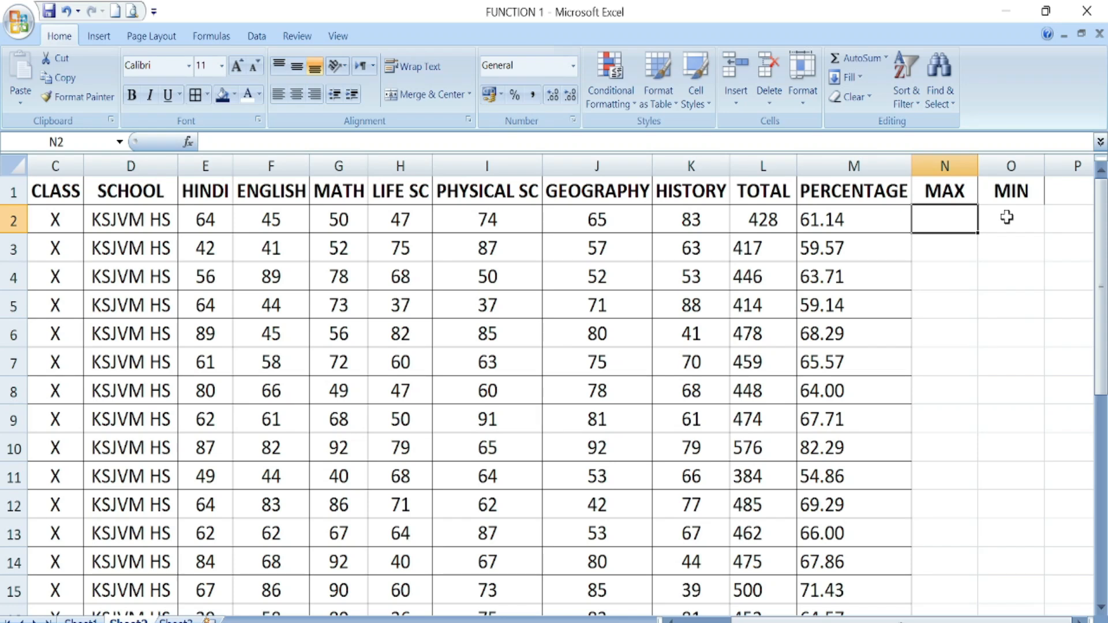
{"action": "left_click", "coordinate": [1007, 218]}
{"action": "left_click", "coordinate": [950, 222]}
- Enter =MAX(E2:K2) in N2, returning 83 as the first student's highest mark
{"action": "type", "text": "="}
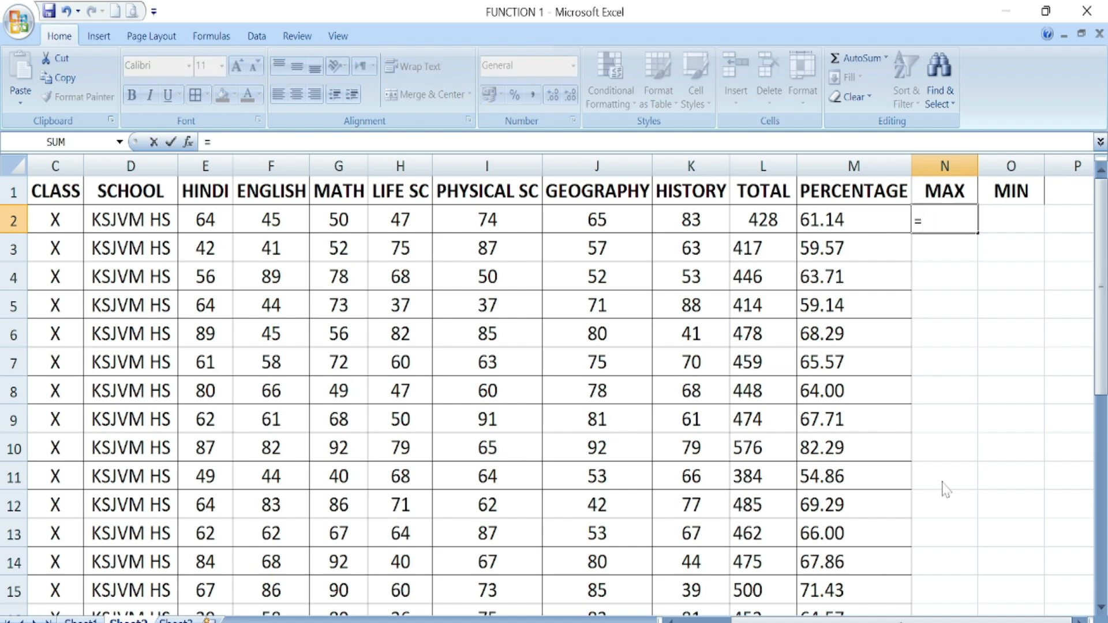
{"action": "type", "text": "MAX"}
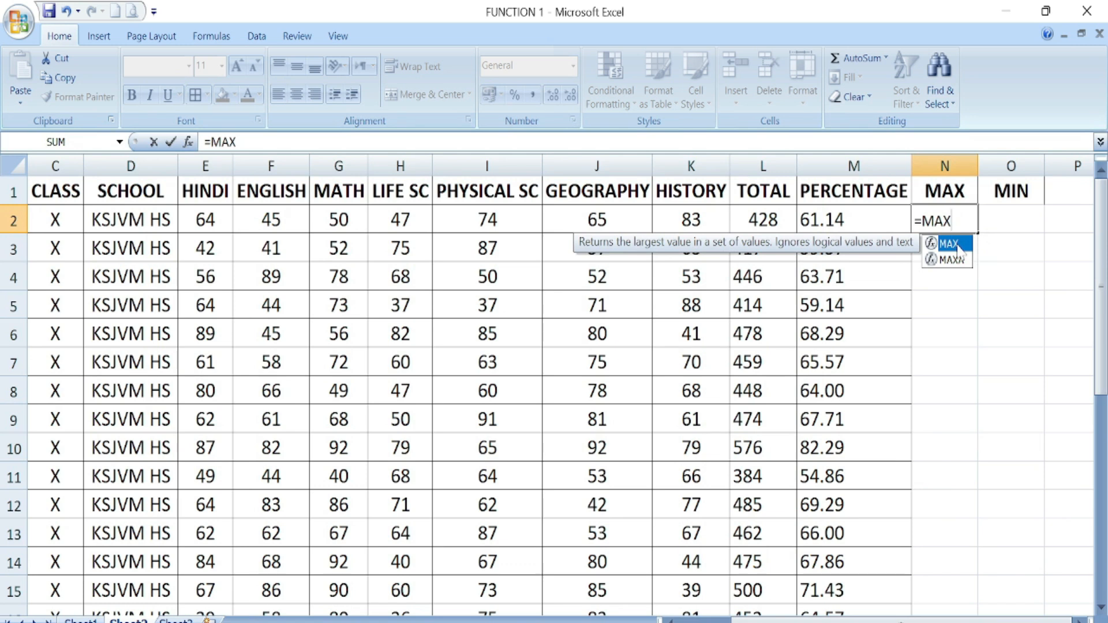
{"action": "double_click", "coordinate": [958, 246]}
{"action": "left_click_drag", "start_coordinate": [206, 220], "coordinate": [690, 218]}
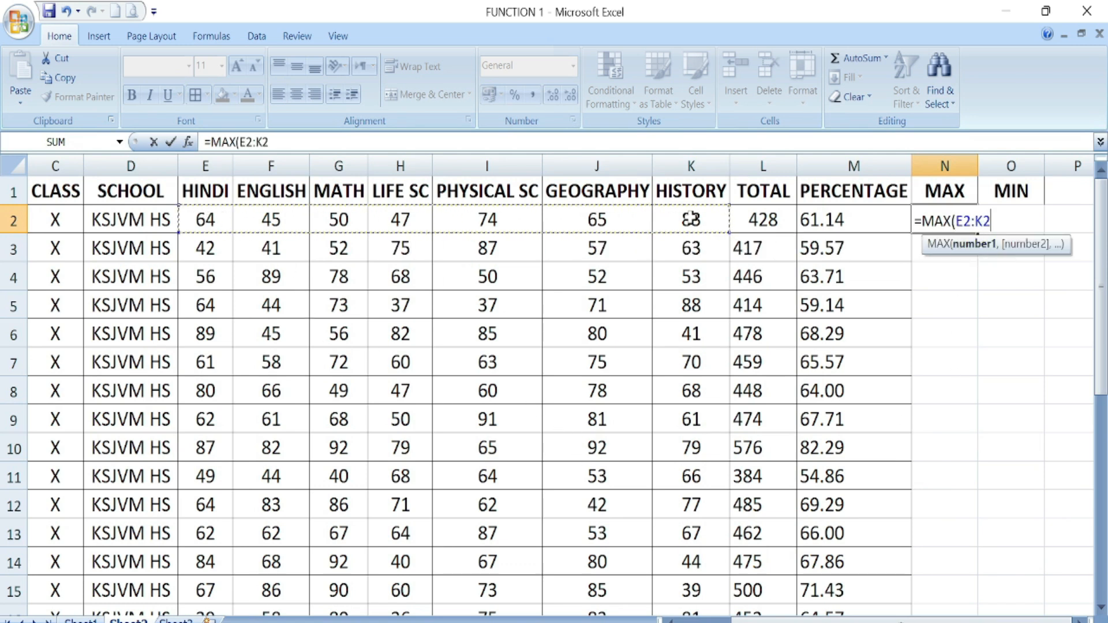
{"action": "type", "text": ")"}
{"action": "key", "text": "Return"}
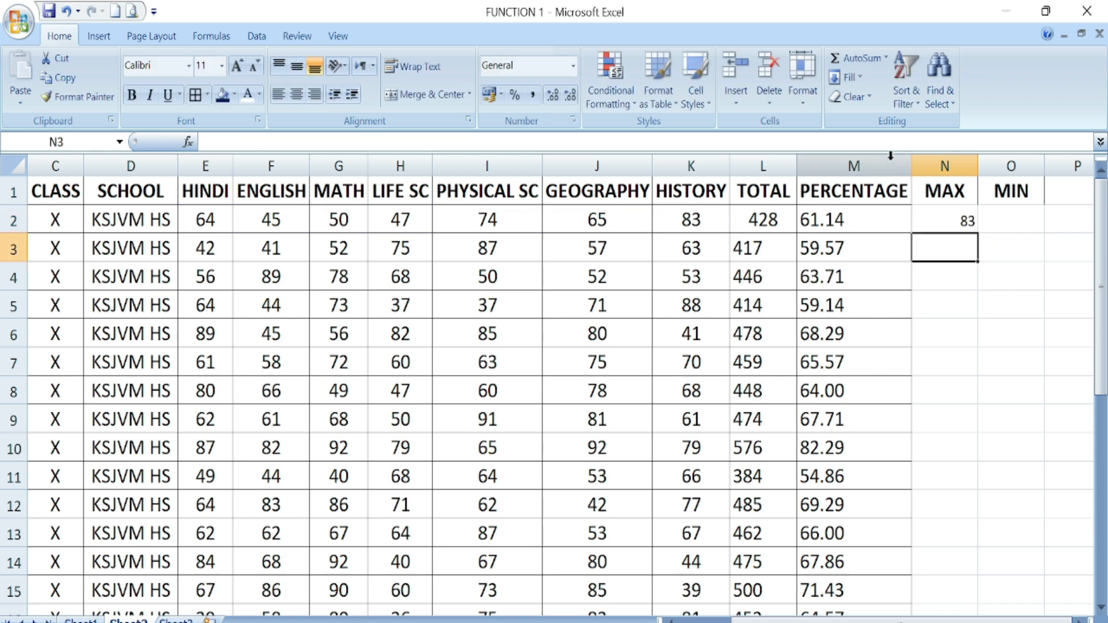
{"action": "left_click", "coordinate": [961, 225]}
{"action": "left_click", "coordinate": [1001, 225]}
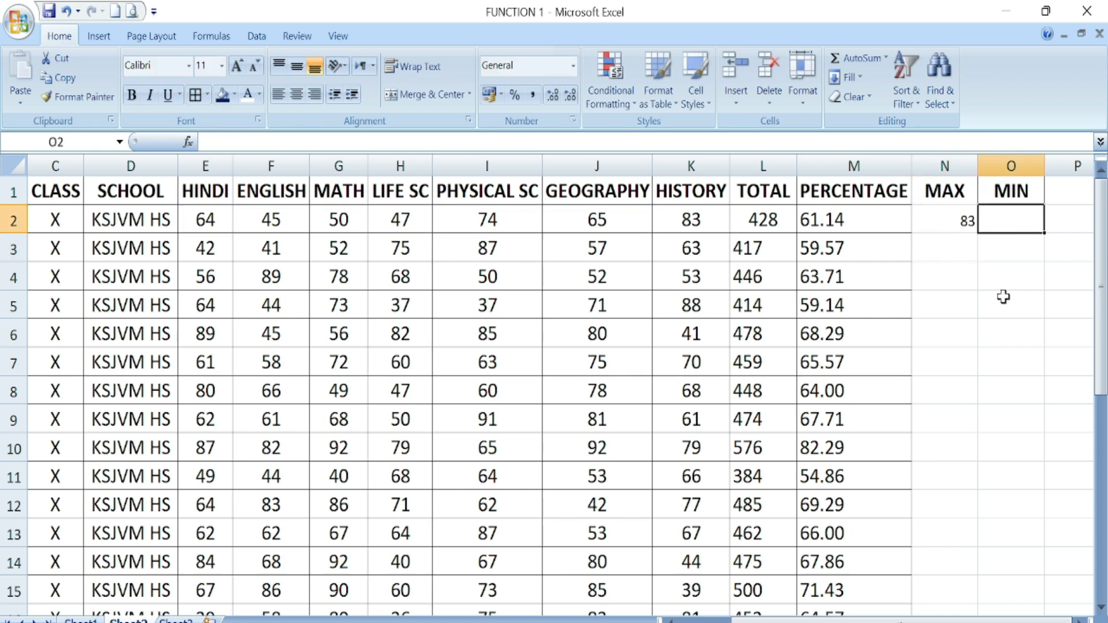
- Enter =MIN(E2:K2) in O2, returning 45 as the first student's lowest mark
{"action": "type", "text": "="}
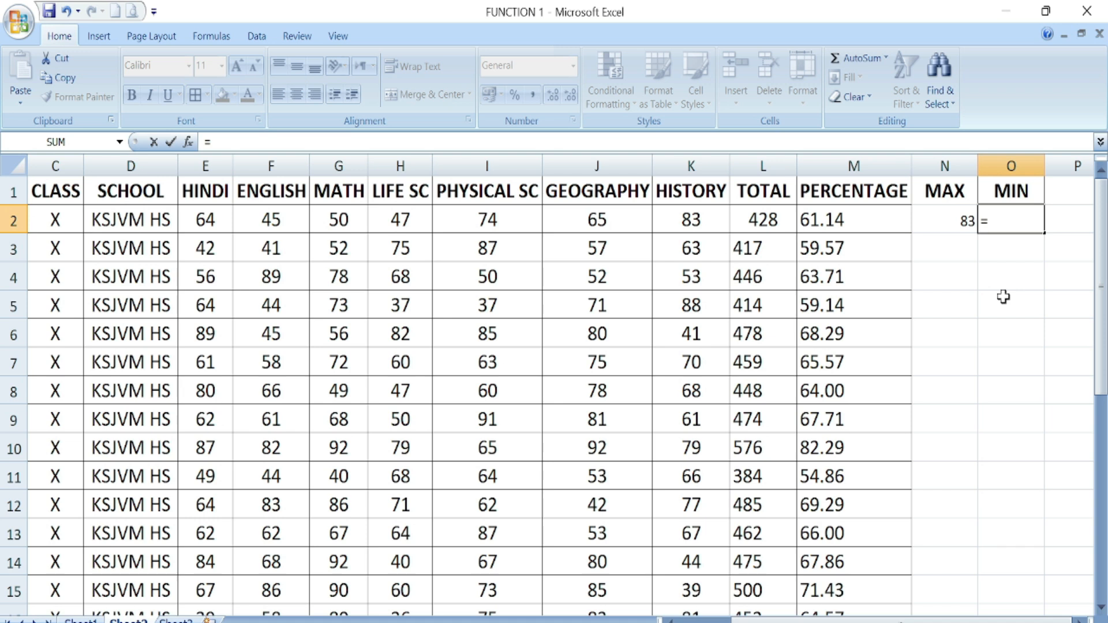
{"action": "type", "text": "MIN"}
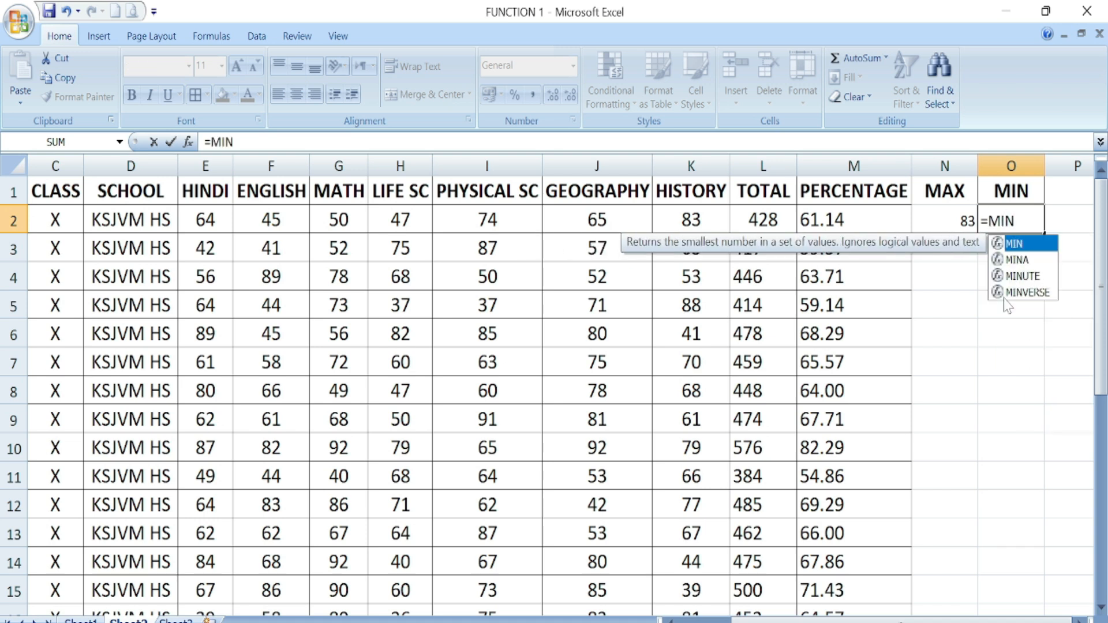
{"action": "double_click", "coordinate": [1014, 244]}
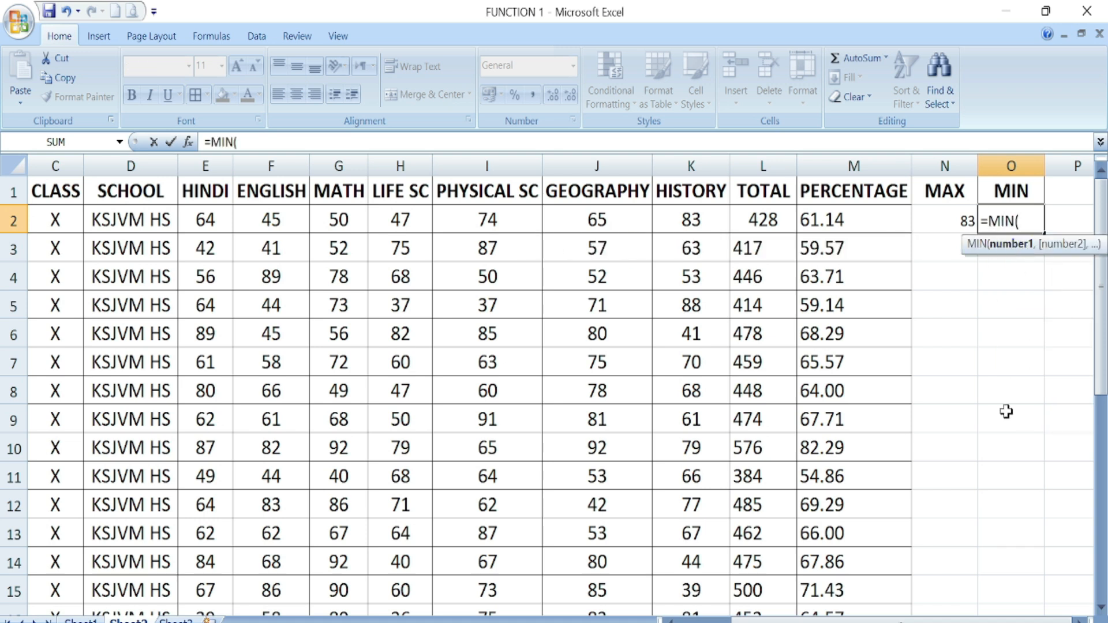
{"action": "left_click_drag", "start_coordinate": [202, 222], "coordinate": [683, 217]}
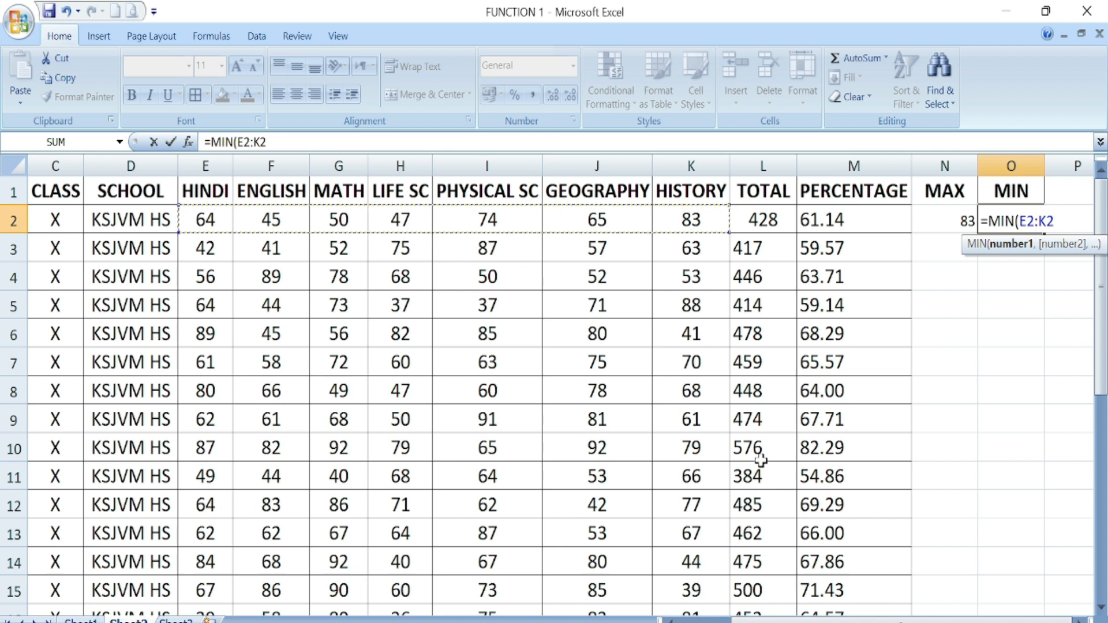
{"action": "type", "text": ")"}
{"action": "key", "text": "Return"}
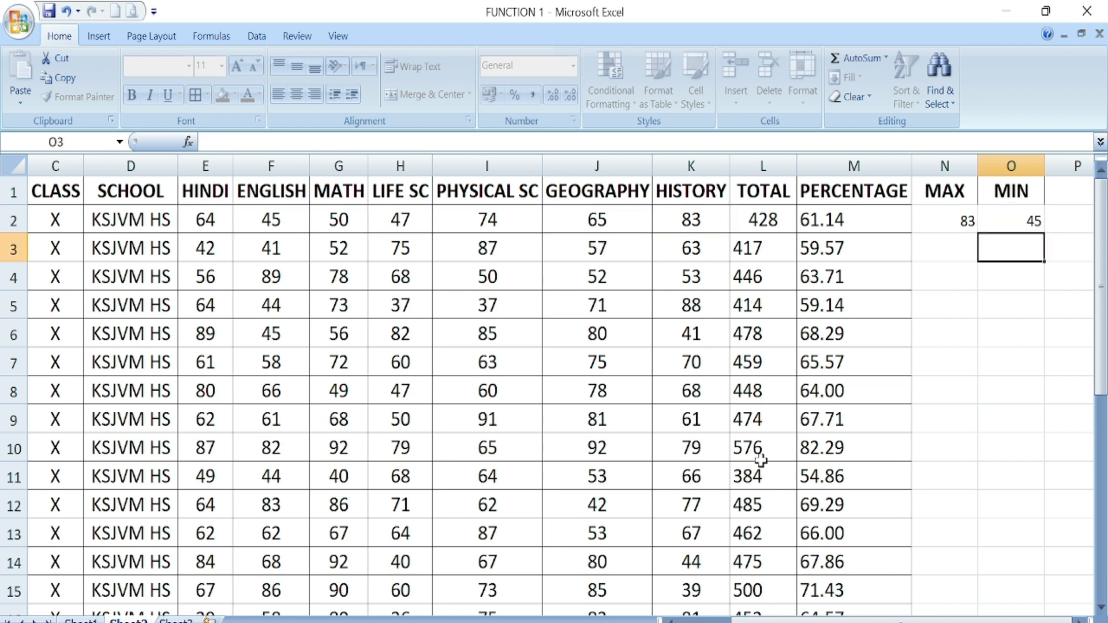
{"action": "left_click", "coordinate": [958, 217]}
- Fill the MAX and MIN formulas in N2:O2 down through every student row
{"action": "left_click", "coordinate": [971, 269]}
{"action": "left_click_drag", "start_coordinate": [952, 220], "coordinate": [1027, 230]}
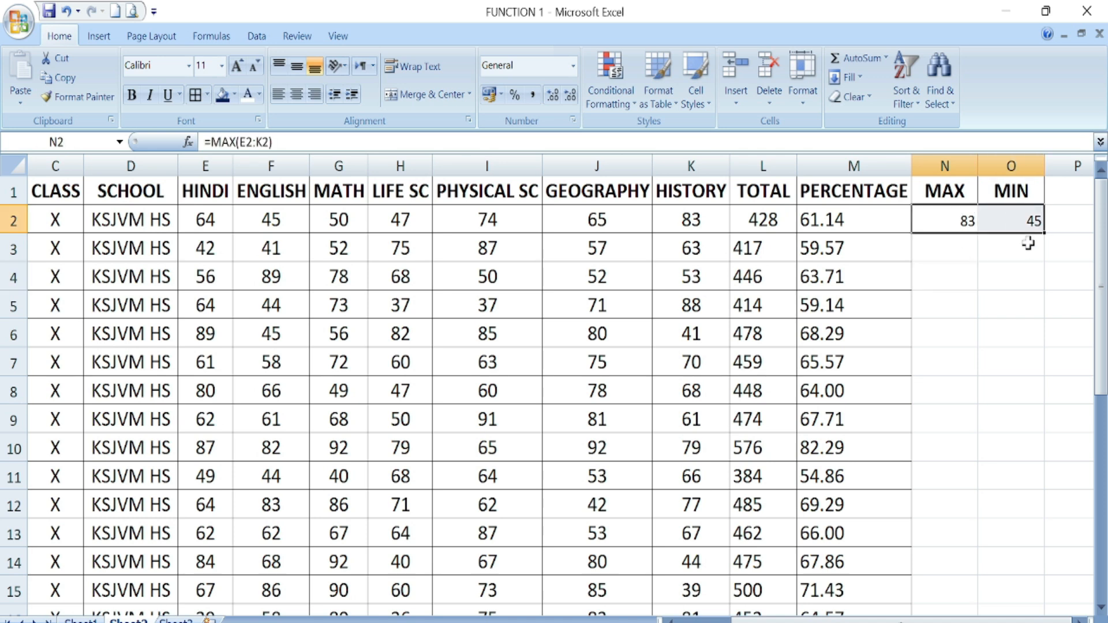
{"action": "double_click", "coordinate": [1046, 233]}
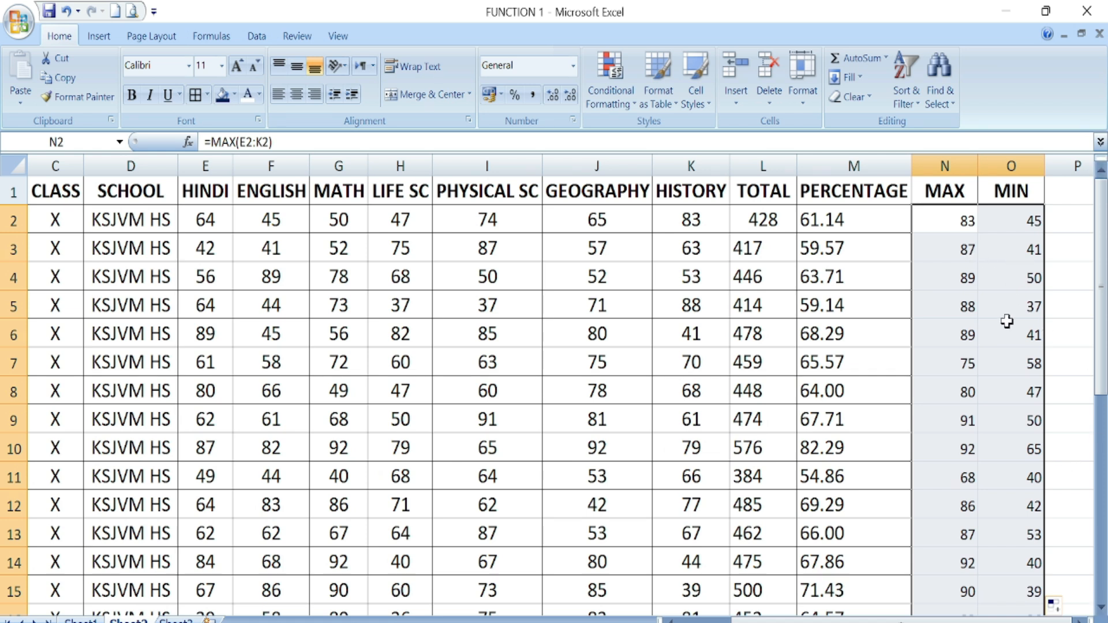
{"action": "scroll", "coordinate": [1005, 318], "scroll_direction": "down", "scroll_amount": 2}
{"action": "scroll", "coordinate": [1005, 318], "scroll_direction": "up", "scroll_amount": 2}
{"action": "scroll", "coordinate": [979, 391], "scroll_direction": "down", "scroll_amount": 6}
- Check the filled rows, then return to the SOME FUNCTION sheet
{"action": "left_click", "coordinate": [642, 531]}
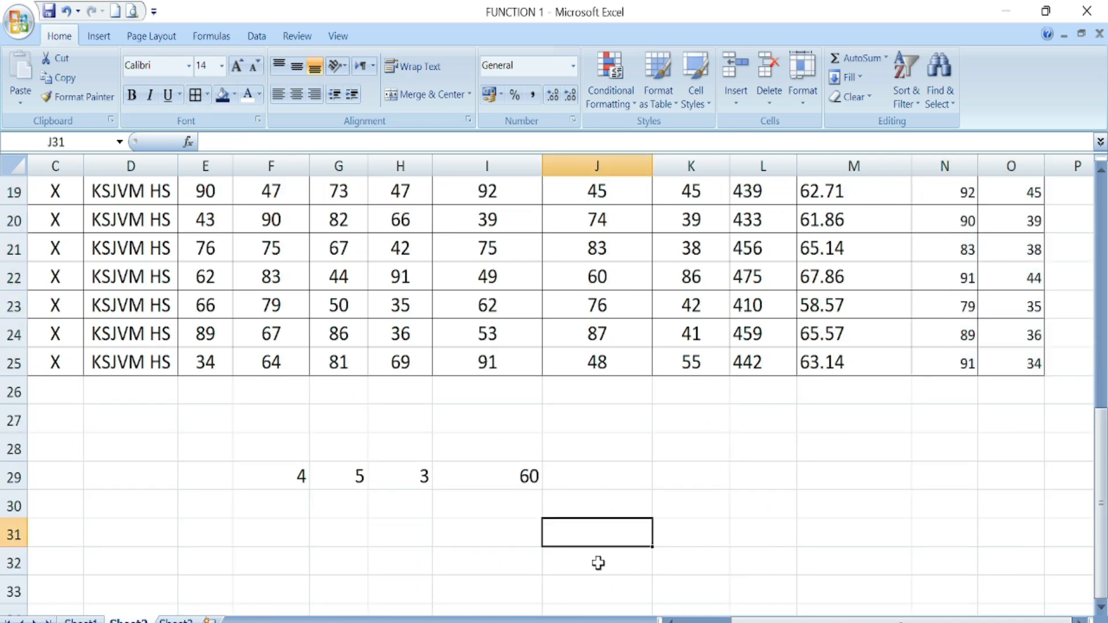
{"action": "left_click_drag", "start_coordinate": [802, 621], "coordinate": [748, 621]}
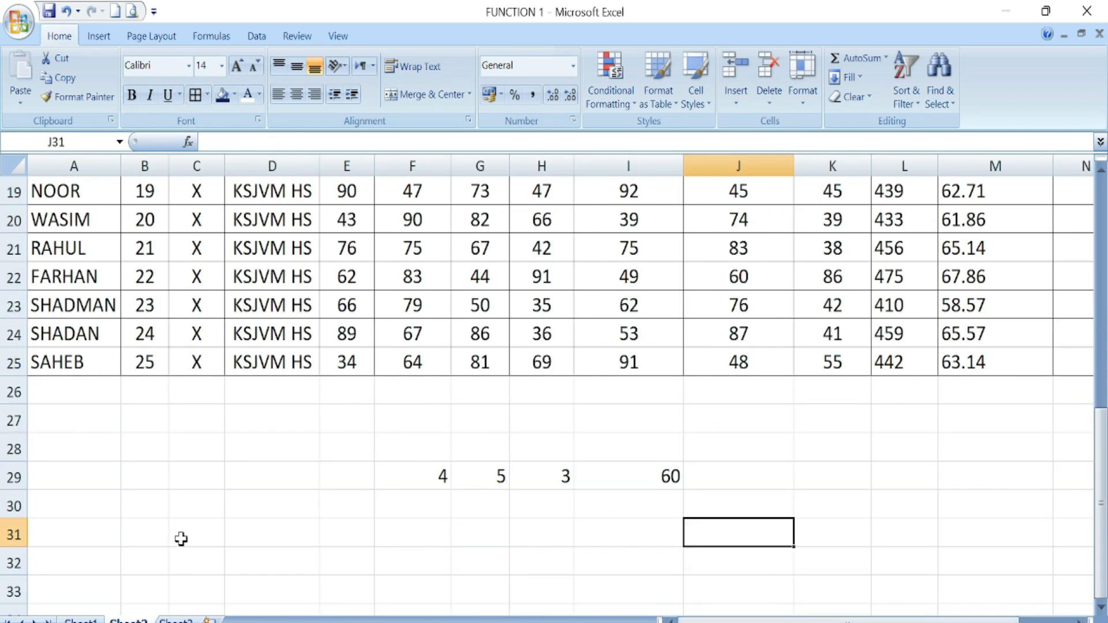
{"action": "scroll", "coordinate": [303, 535], "scroll_direction": "down", "scroll_amount": 1}
{"action": "left_click", "coordinate": [414, 457]}
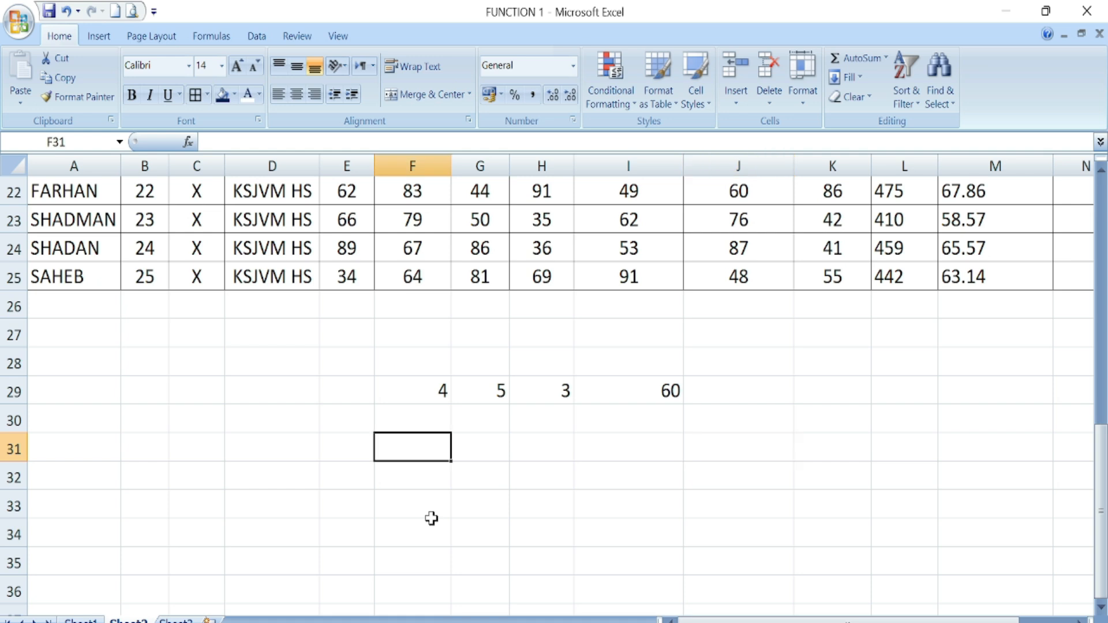
{"action": "left_click", "coordinate": [94, 618]}
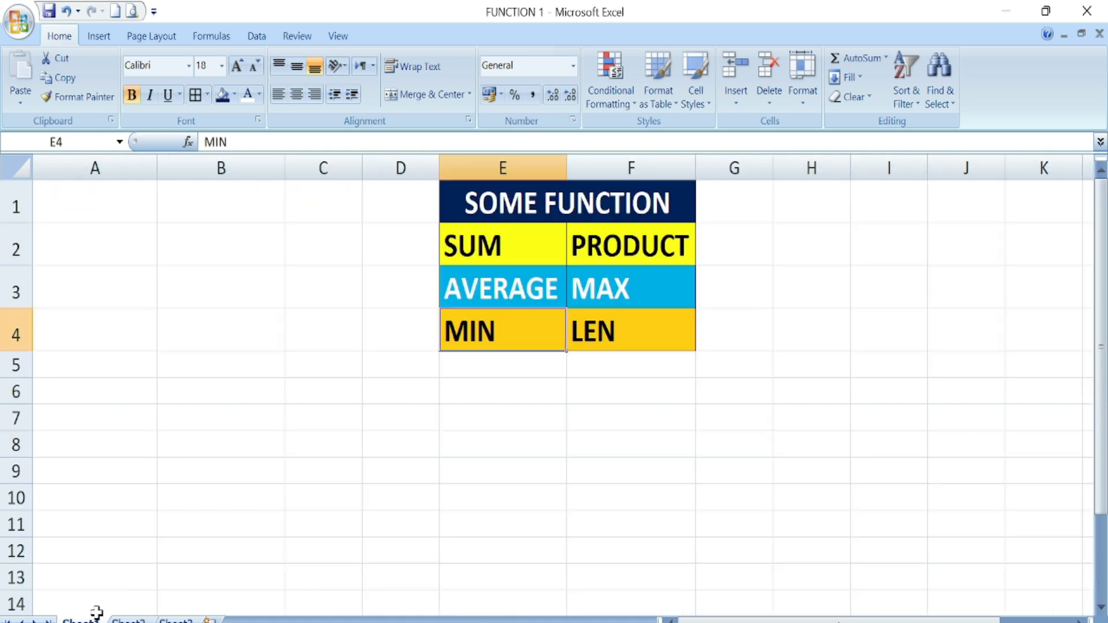
- Enter =LEN(F2) in F8 to count the characters of PRODUCT
{"action": "left_click", "coordinate": [603, 332]}
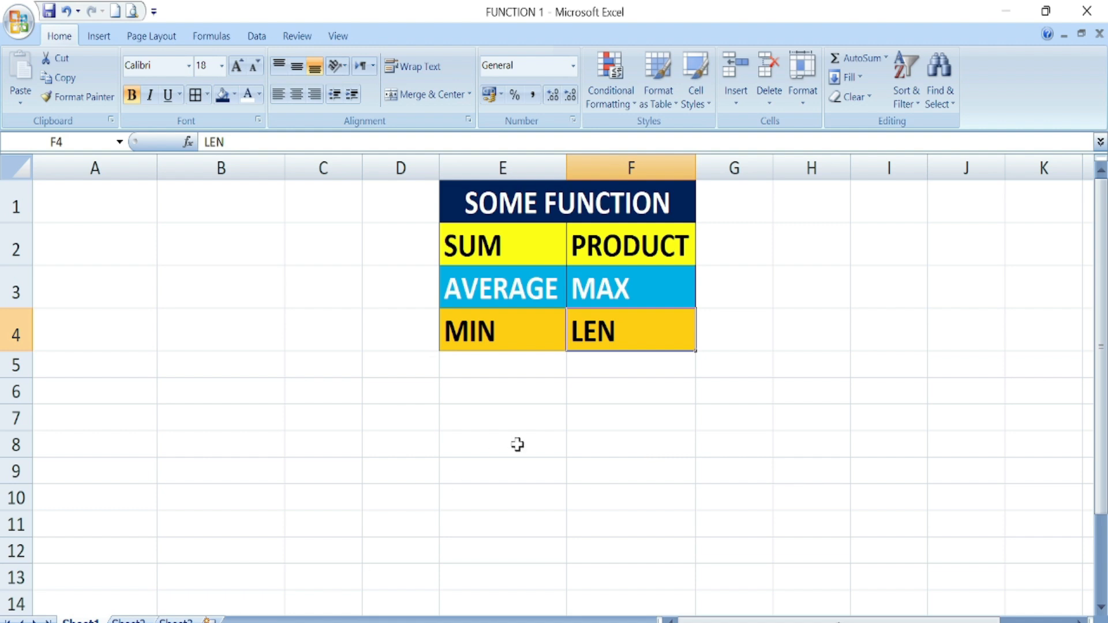
{"action": "left_click", "coordinate": [634, 447]}
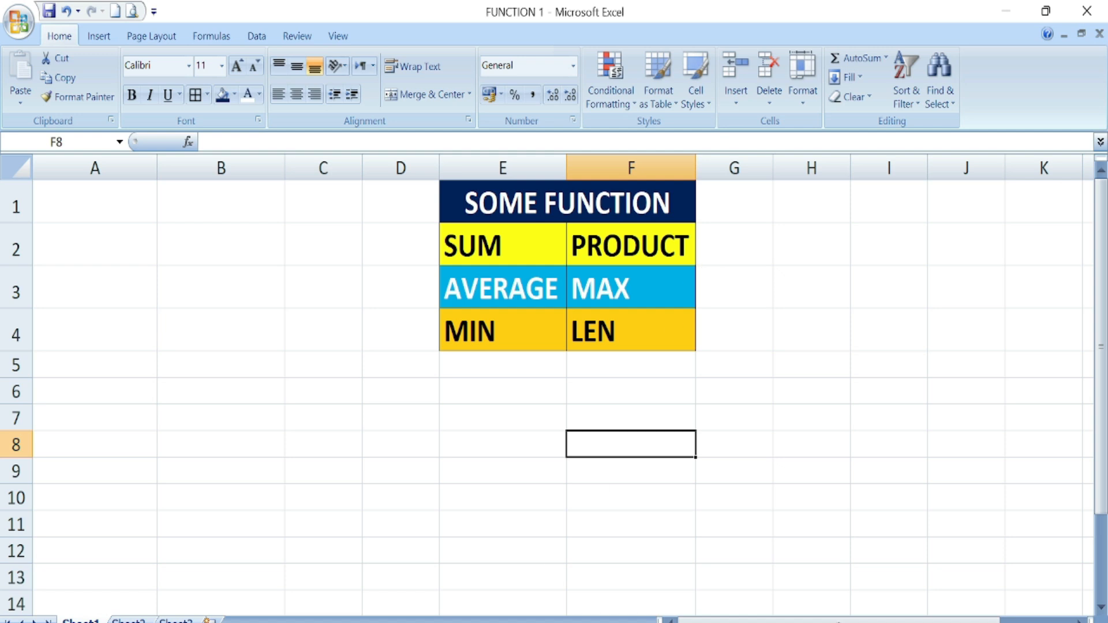
{"action": "type", "text": "=LEN"}
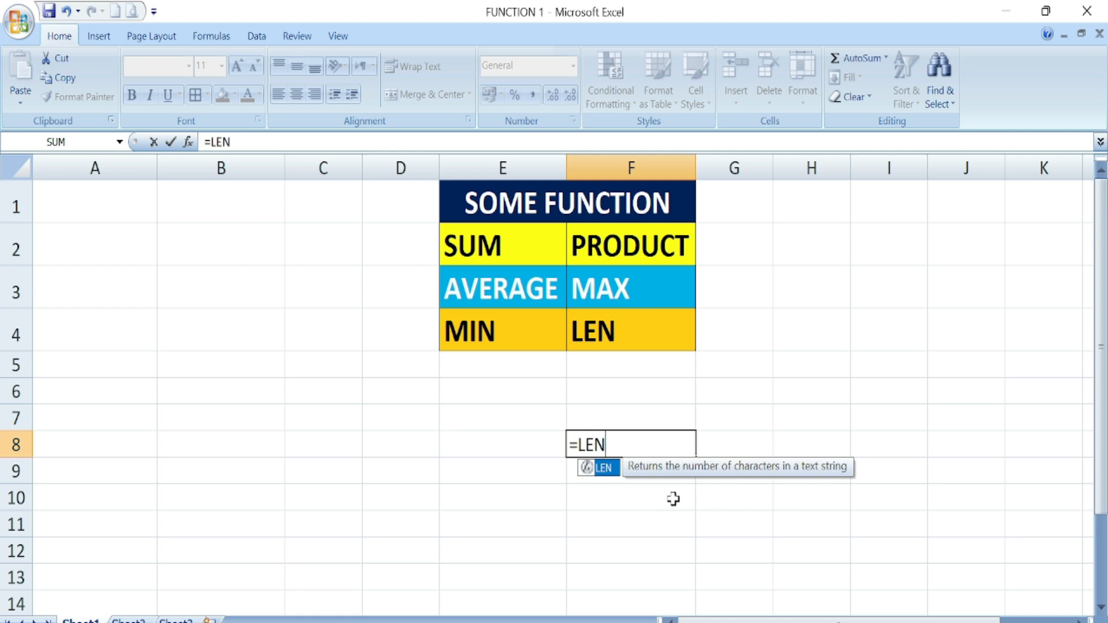
{"action": "double_click", "coordinate": [603, 467]}
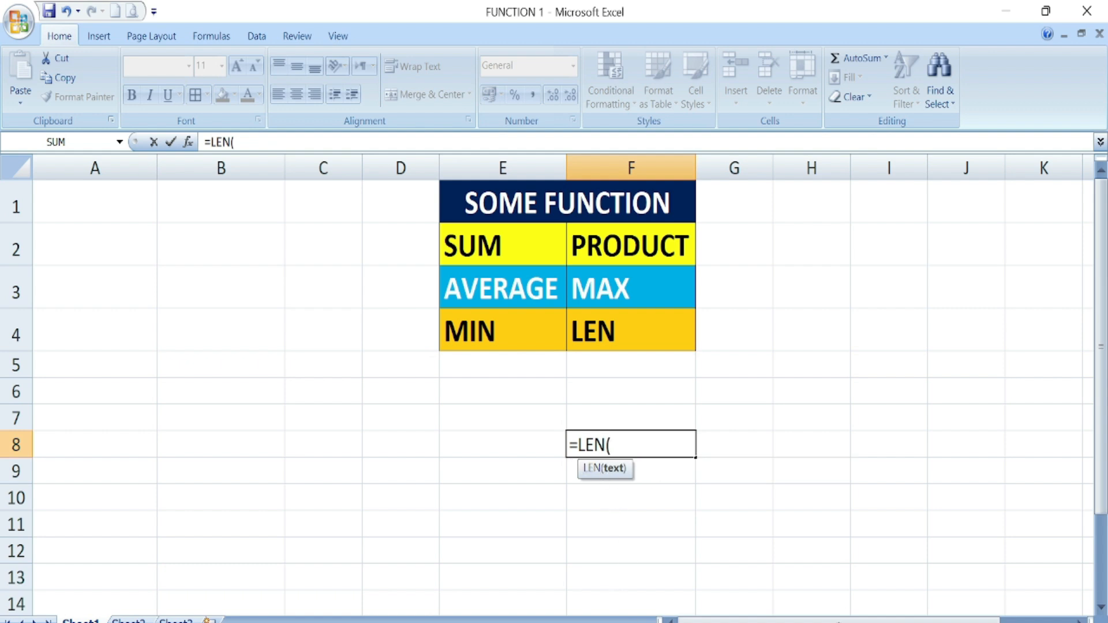
{"action": "left_click", "coordinate": [630, 246]}
{"action": "type", "text": ")"}
{"action": "key", "text": "Return"}
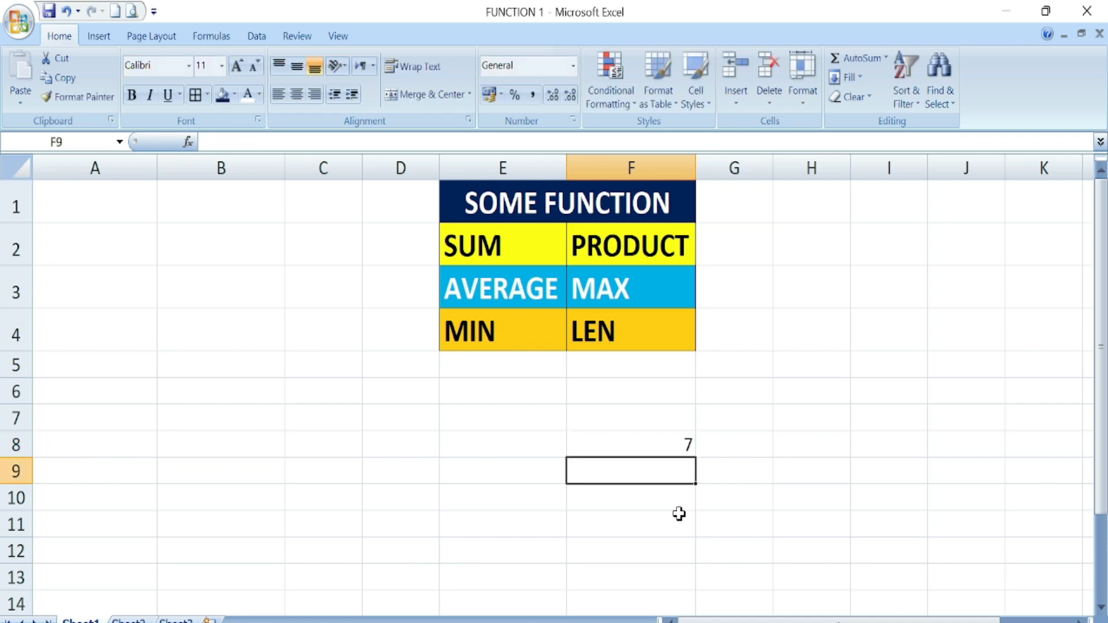
- Change F8 to =LEN(E1) so it counts the SOME FUNCTION heading, returning 13
{"action": "left_click", "coordinate": [678, 445]}
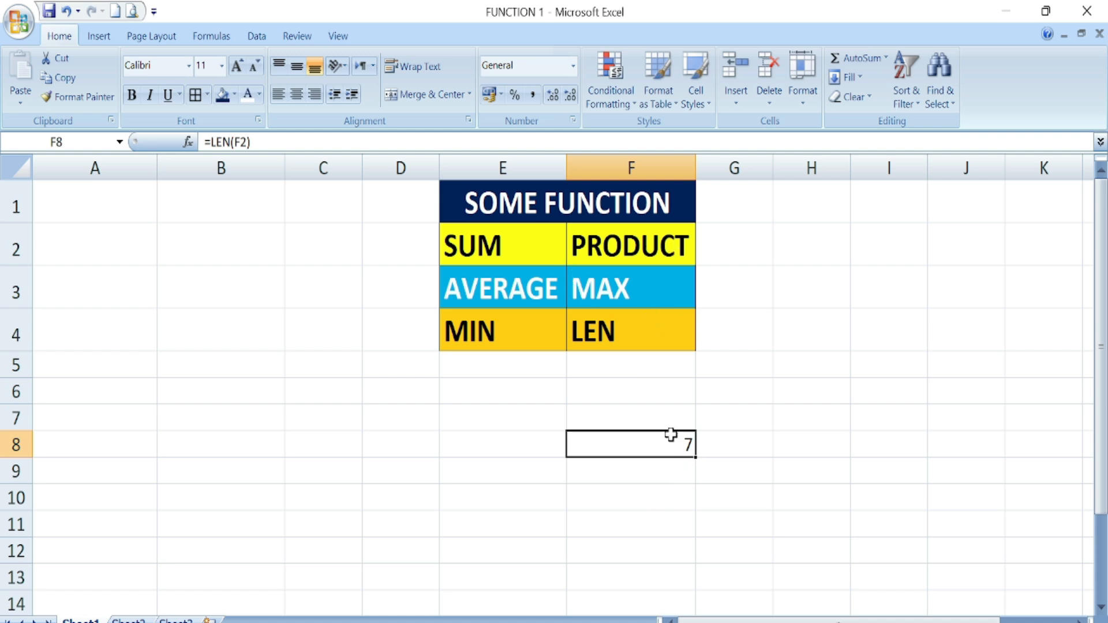
{"action": "key", "text": "F2"}
{"action": "key", "text": "Left"}
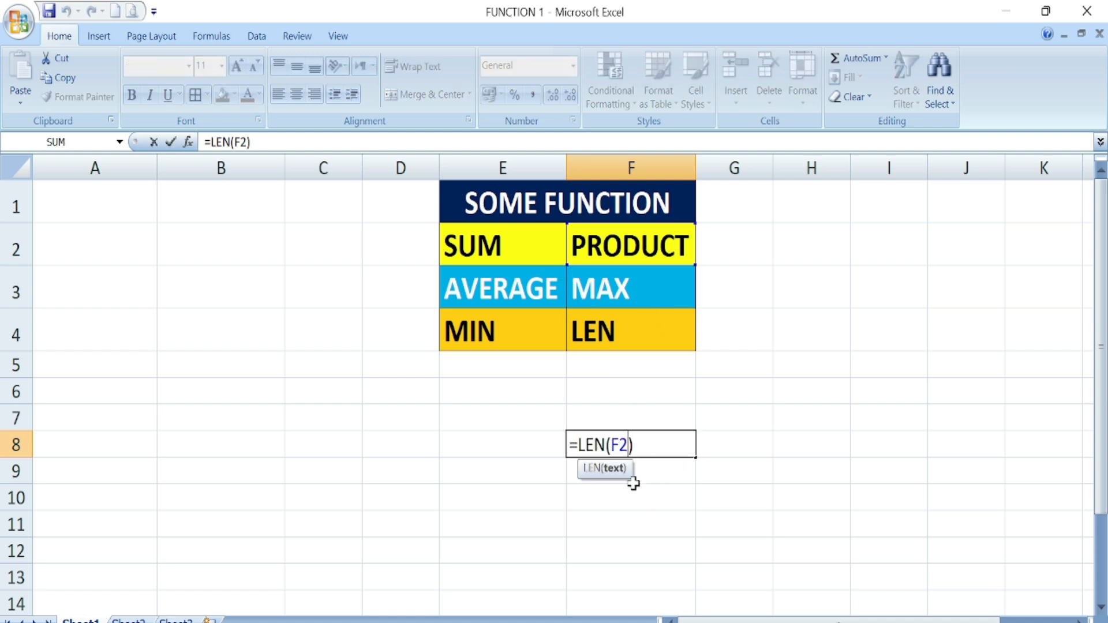
{"action": "key", "text": "BackSpace"}
{"action": "key", "text": "BackSpace"}
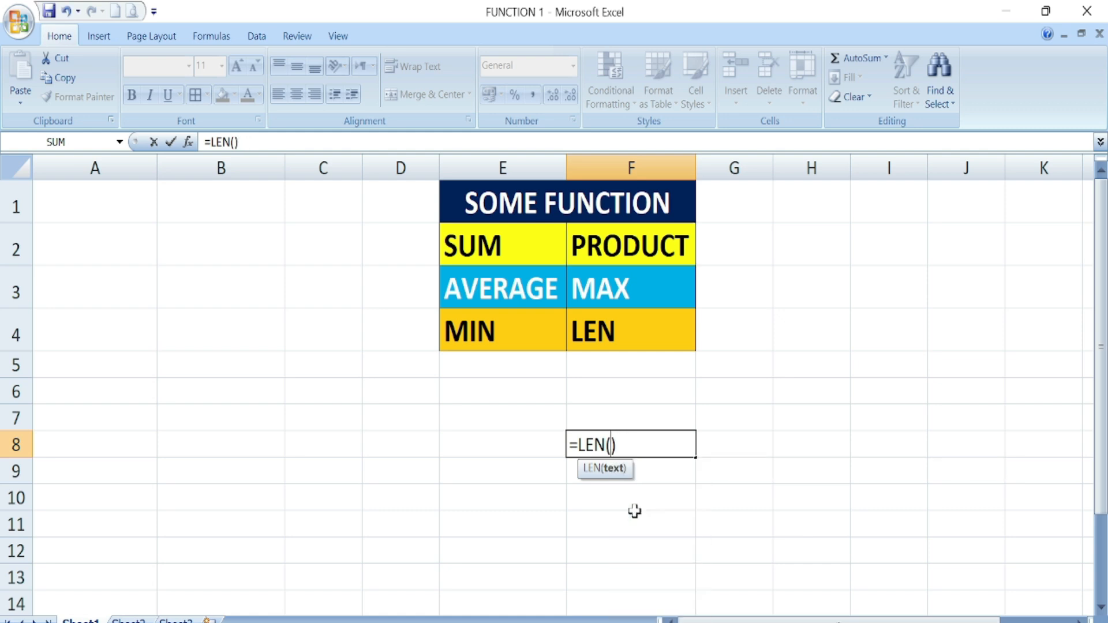
{"action": "left_click", "coordinate": [528, 205]}
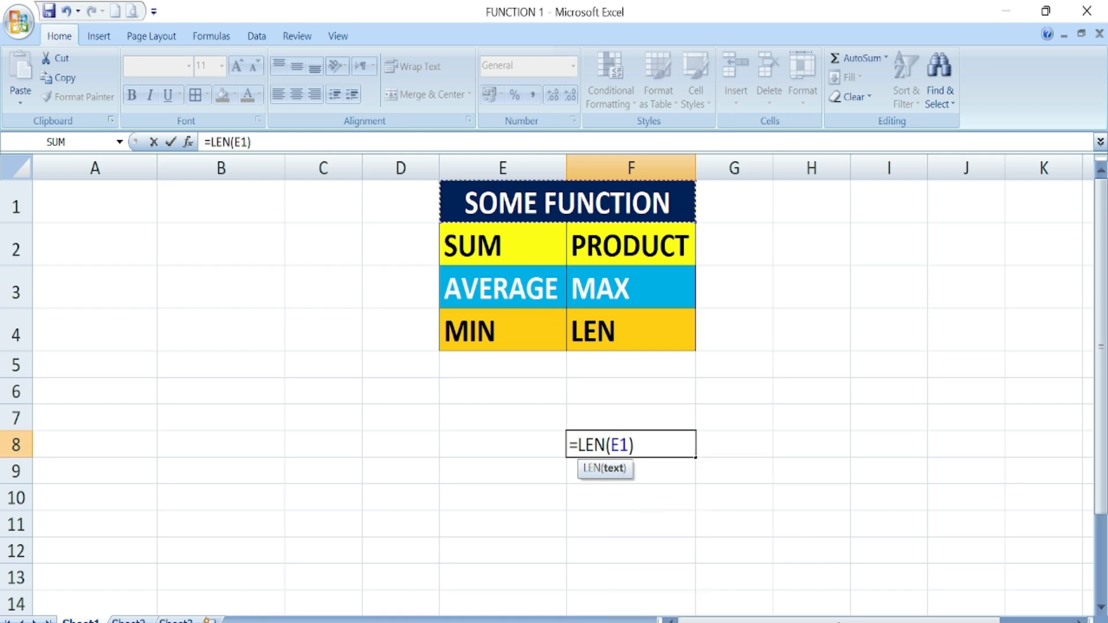
{"action": "key", "text": "Return"}
{"action": "left_click", "coordinate": [617, 445]}
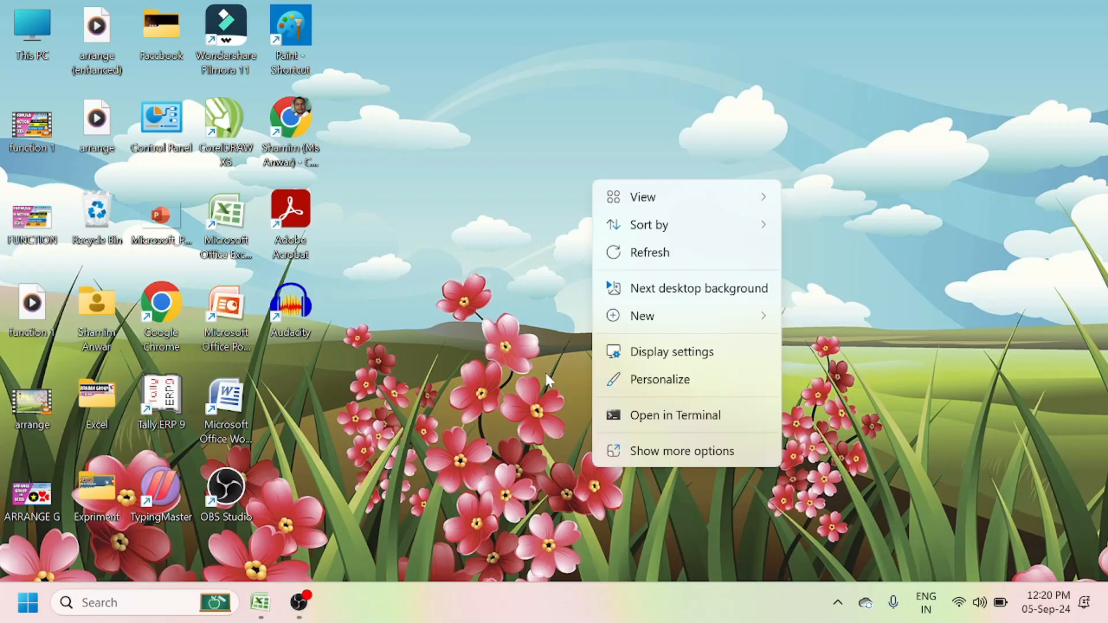
- Refresh the desktop and bring the FUNCTION 1 workbook back, selecting G8
{"action": "left_click", "coordinate": [640, 257]}
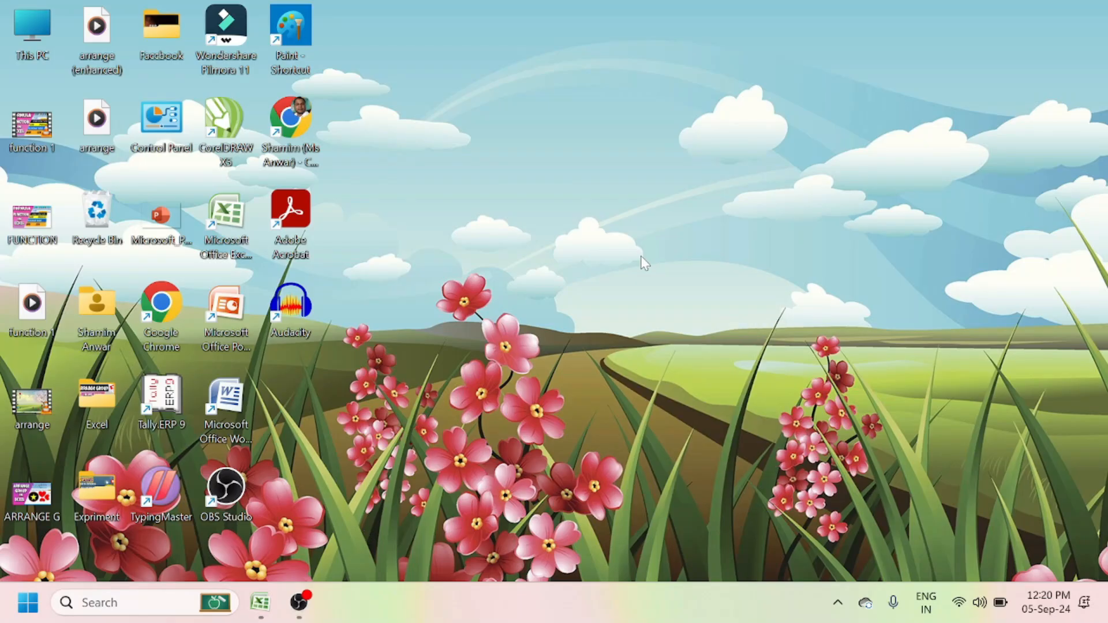
{"action": "left_click", "coordinate": [259, 602]}
{"action": "left_click", "coordinate": [740, 420]}
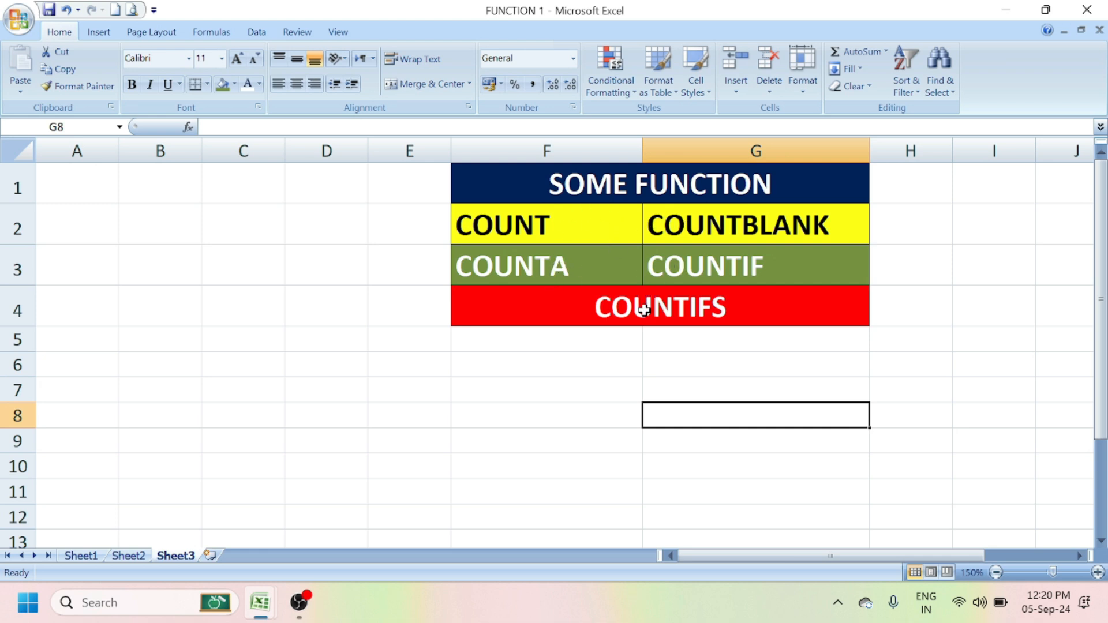
- Review F8 and the COUNT function in F2 on Sheet3, then go to Sheet2
{"action": "left_click", "coordinate": [551, 417]}
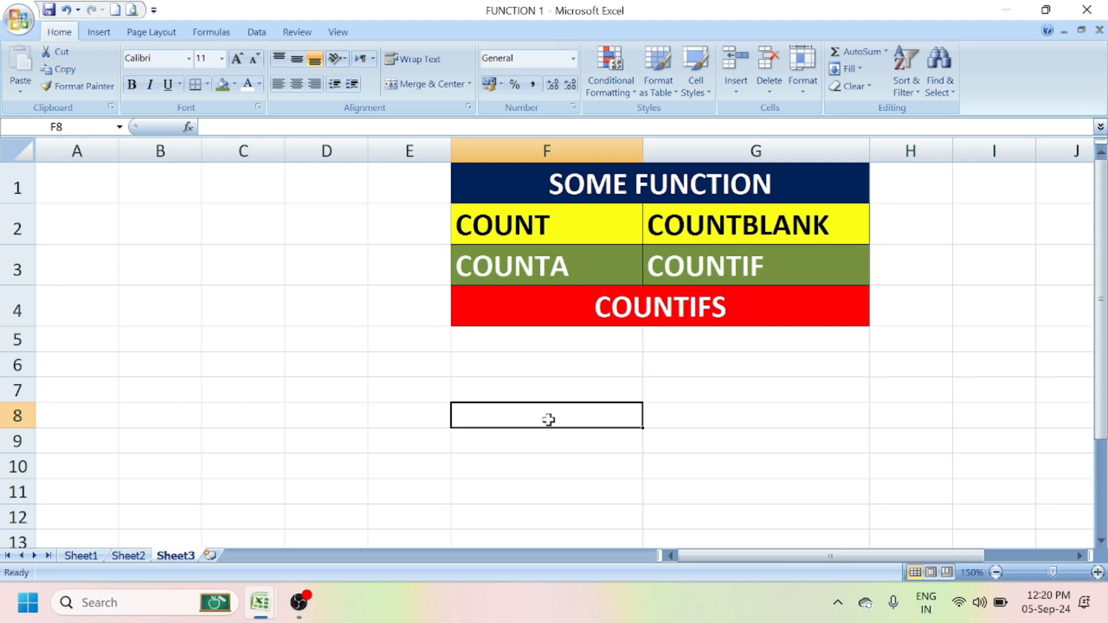
{"action": "left_click", "coordinate": [524, 231]}
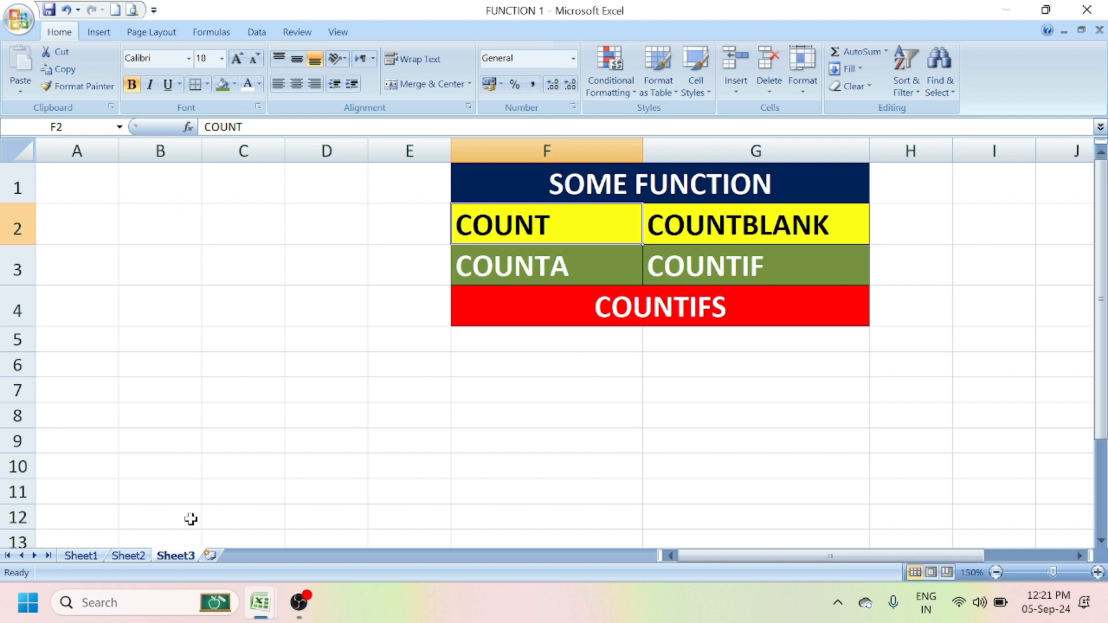
{"action": "left_click", "coordinate": [137, 560]}
- Enter =COUNT(A1:O25) in I28 below the marks table, returning 288
{"action": "scroll", "coordinate": [676, 354], "scroll_direction": "down", "scroll_amount": 4}
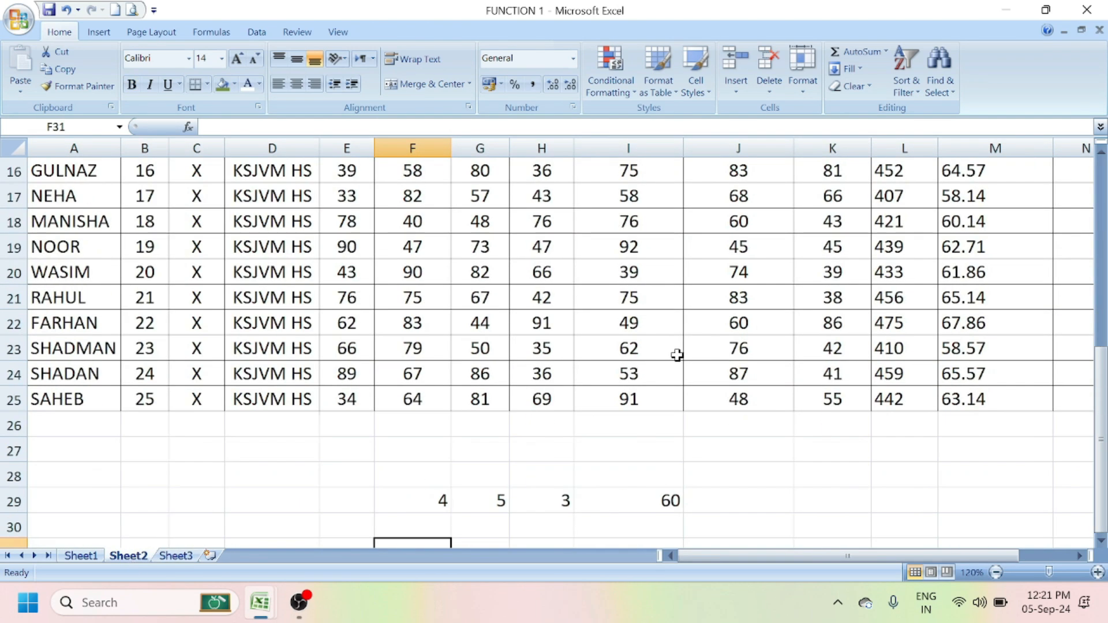
{"action": "scroll", "coordinate": [676, 354], "scroll_direction": "up", "scroll_amount": 3}
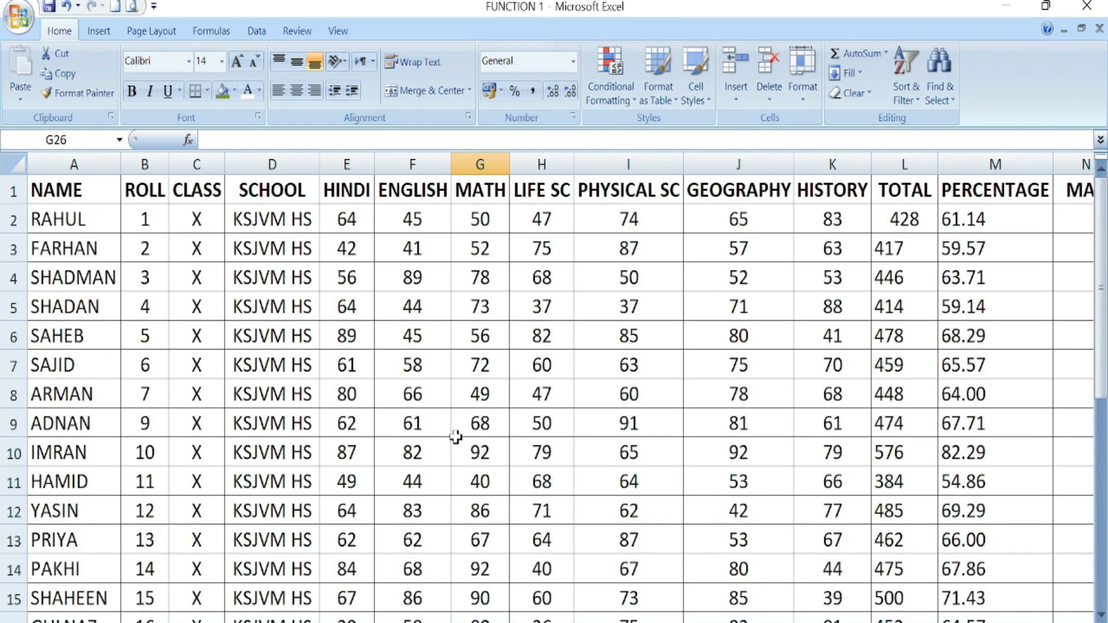
{"action": "scroll", "coordinate": [461, 430], "scroll_direction": "down", "scroll_amount": 6}
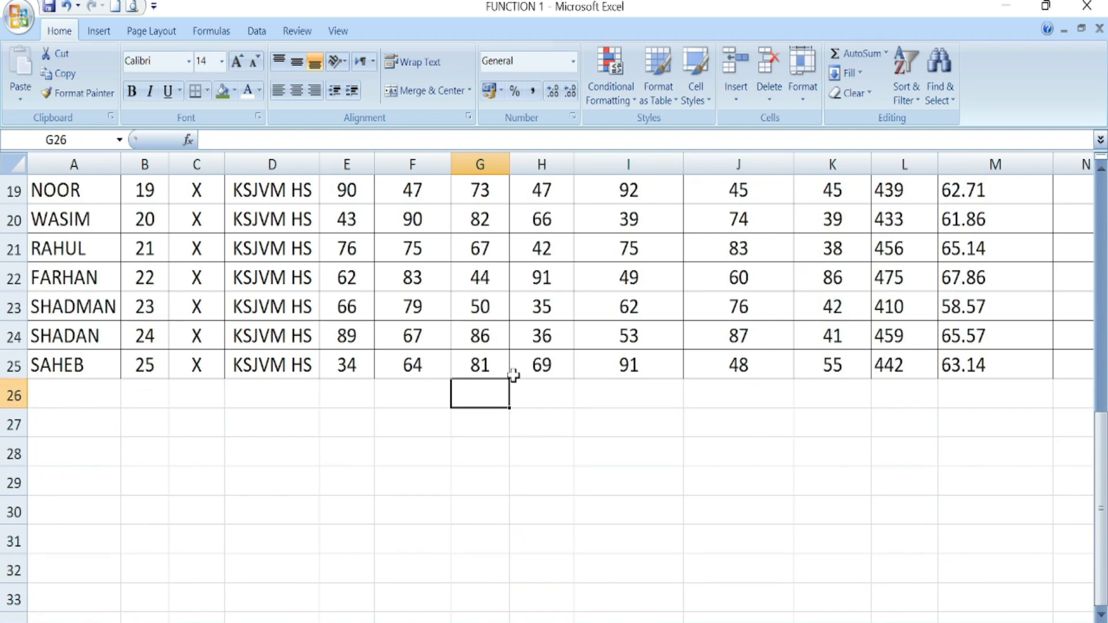
{"action": "left_click", "coordinate": [601, 452]}
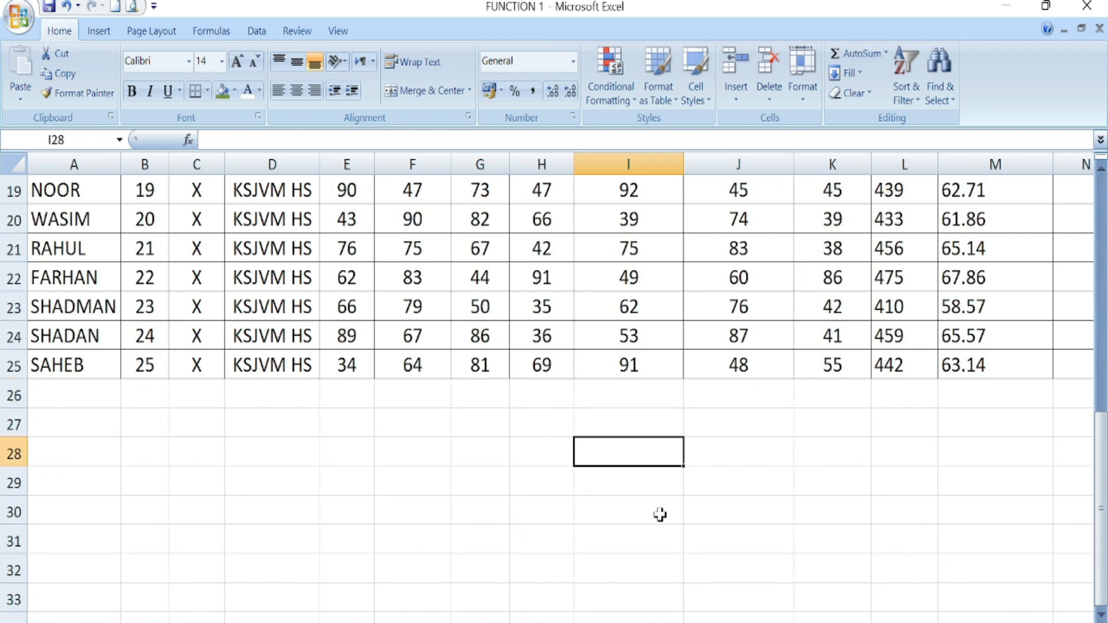
{"action": "type", "text": "=COUNT"}
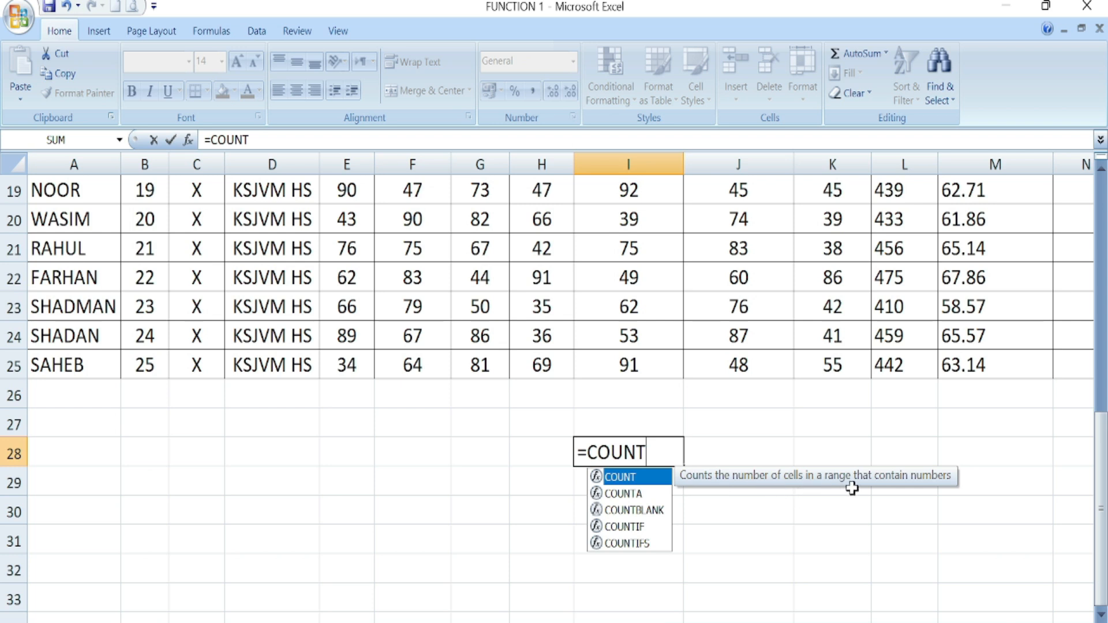
{"action": "double_click", "coordinate": [631, 476]}
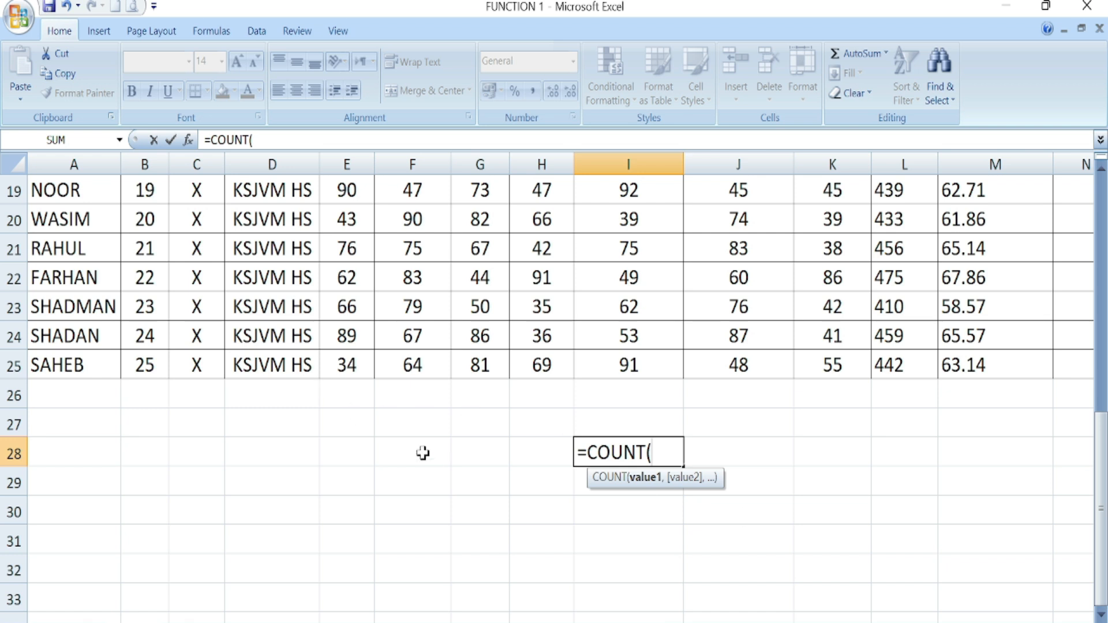
{"action": "left_click_drag", "start_coordinate": [51, 372], "coordinate": [956, 187]}
{"action": "scroll", "coordinate": [775, 327], "scroll_direction": "down", "scroll_amount": 6}
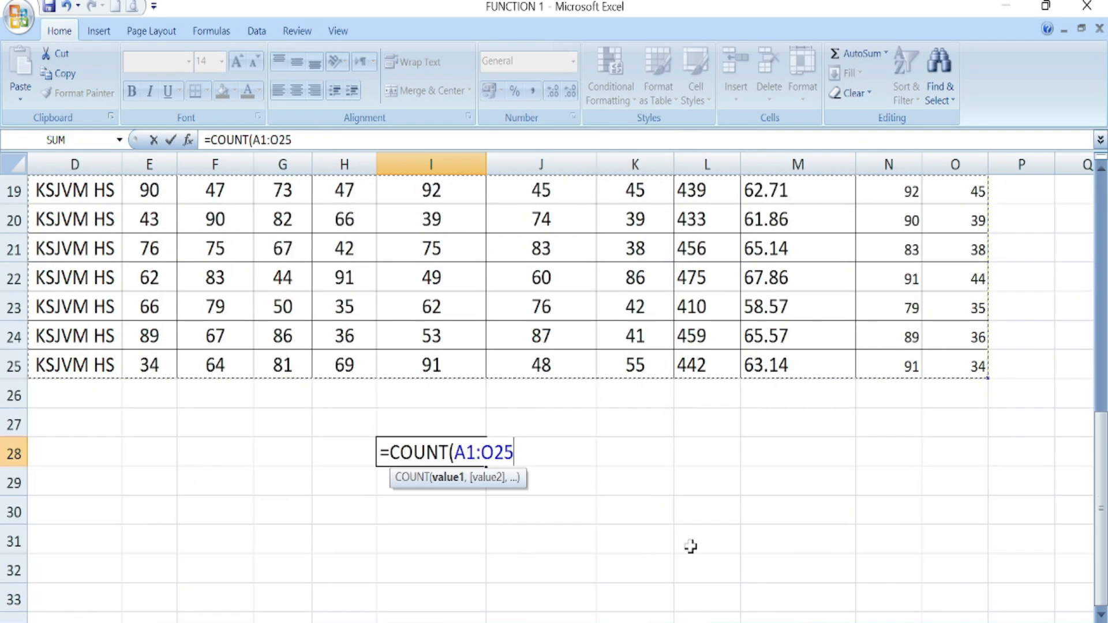
{"action": "type", "text": ")"}
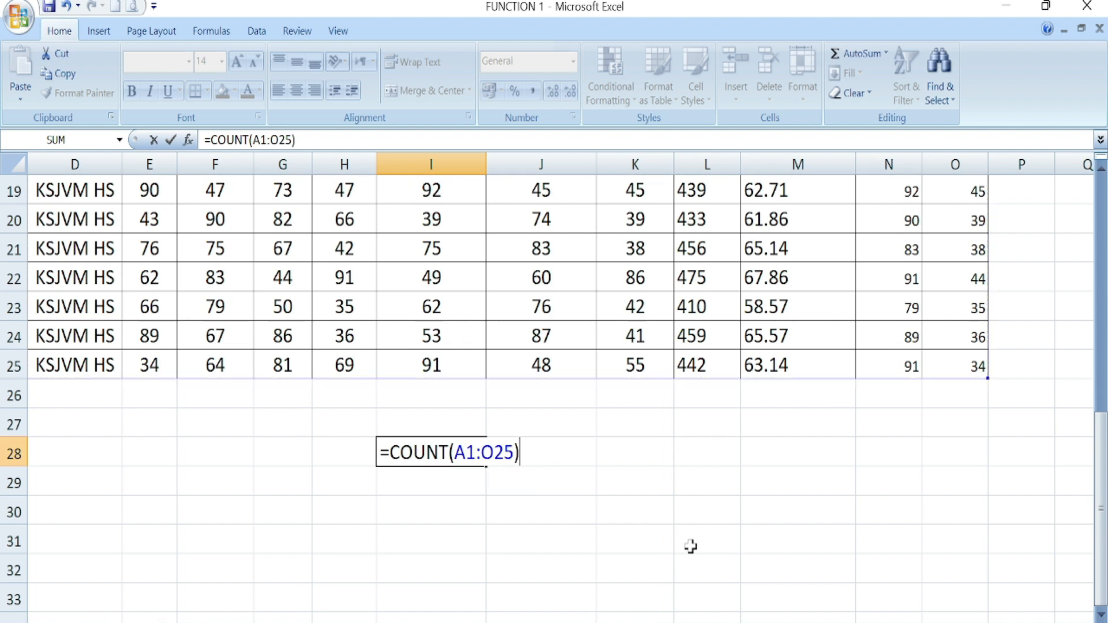
{"action": "key", "text": "Return"}
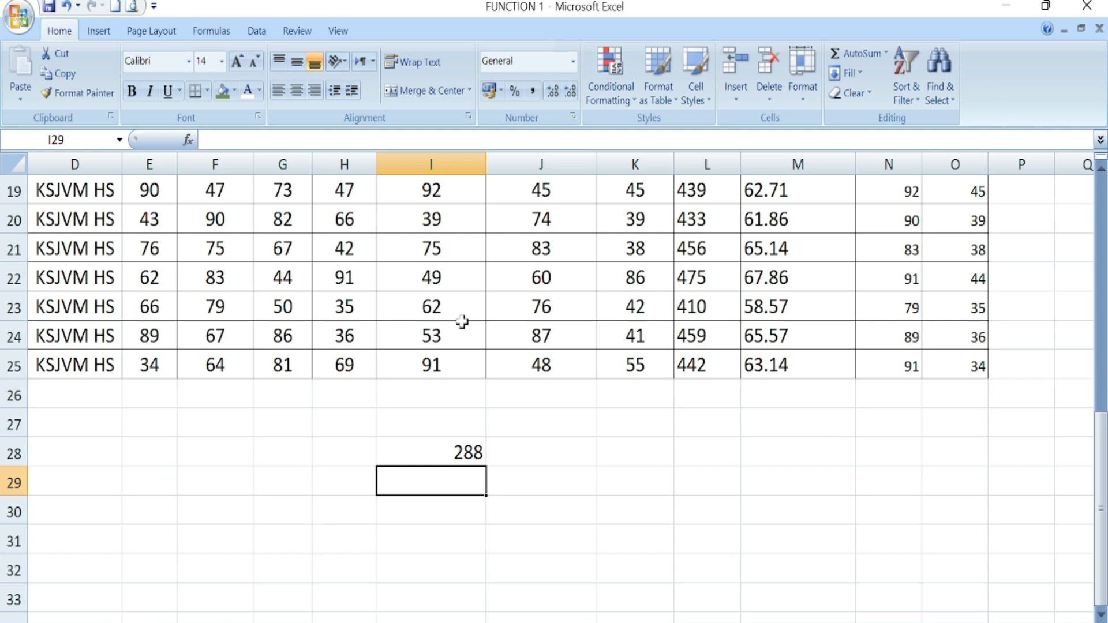
{"action": "scroll", "coordinate": [460, 321], "scroll_direction": "up", "scroll_amount": 5}
{"action": "scroll", "coordinate": [631, 362], "scroll_direction": "down", "scroll_amount": 1}
{"action": "scroll", "coordinate": [631, 363], "scroll_direction": "down", "scroll_amount": 6}
{"action": "scroll", "coordinate": [629, 363], "scroll_direction": "up", "scroll_amount": 2}
- Test a text entry F in J22, dropping the count to 287, then undo to restore 60
{"action": "left_click", "coordinate": [553, 275]}
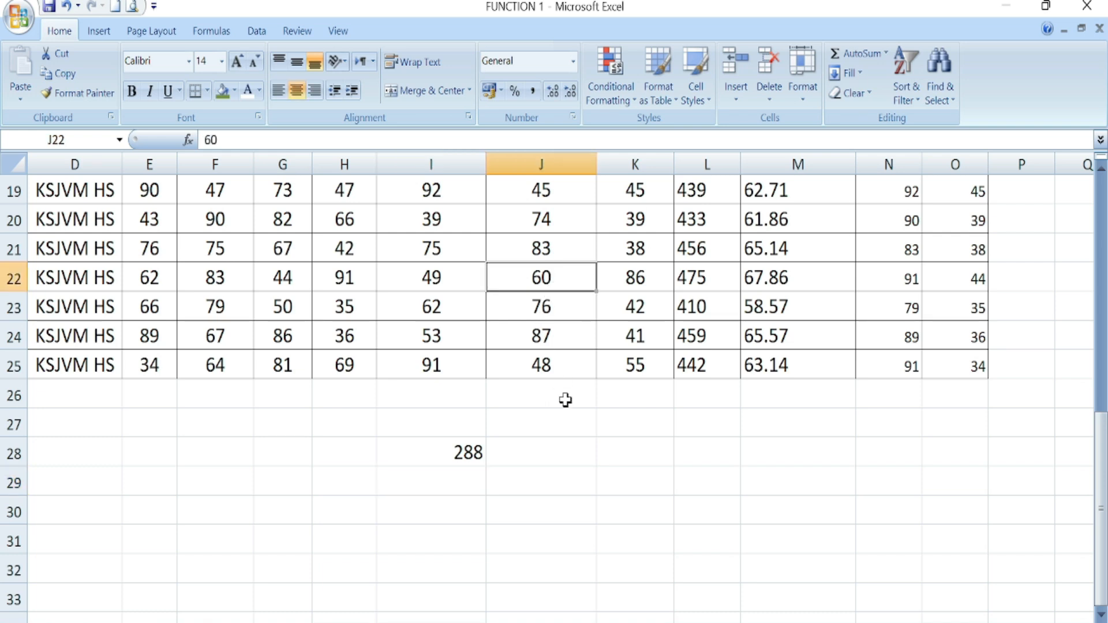
{"action": "type", "text": "F"}
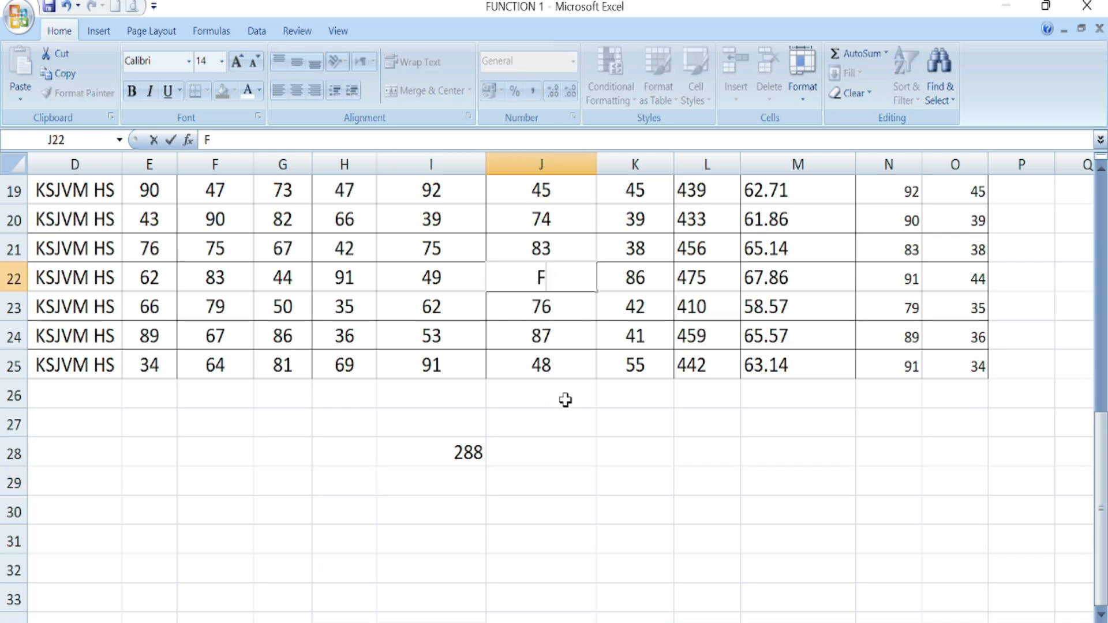
{"action": "left_click", "coordinate": [539, 490]}
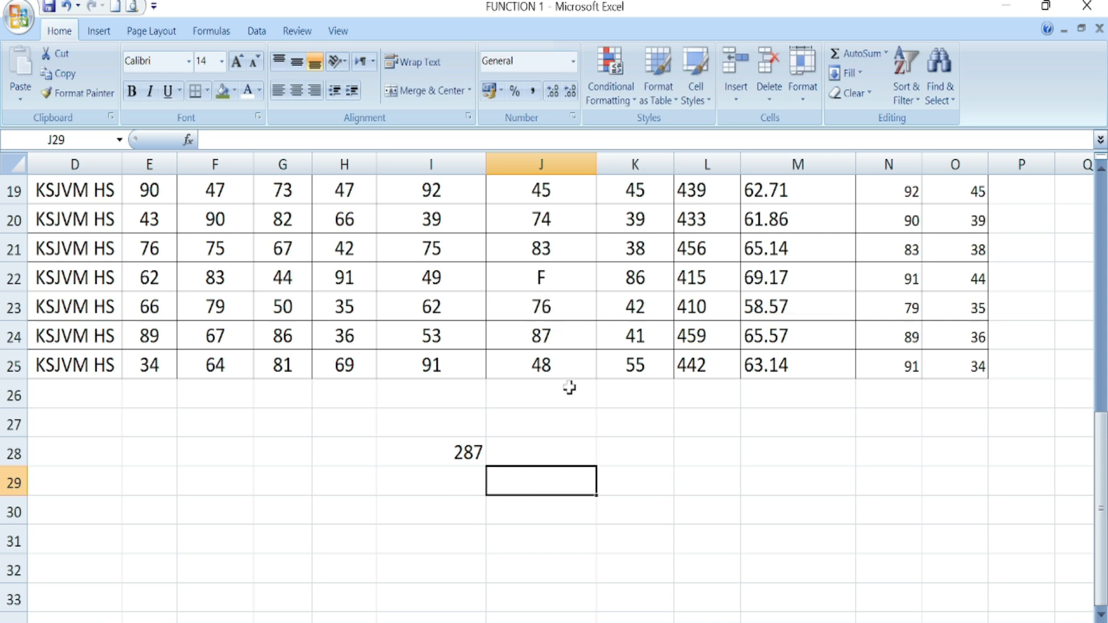
{"action": "key", "text": "ctrl+z"}
{"action": "left_click", "coordinate": [581, 452]}
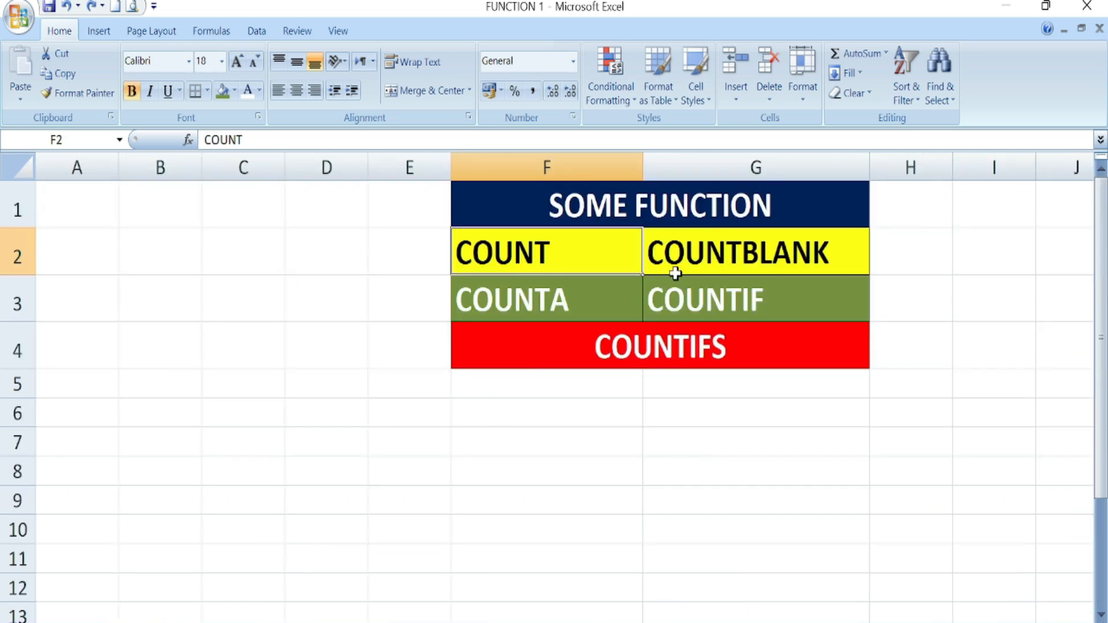
- Enter =COUNTBLANK(A1:O26) in J28, returning 15 blank cells
{"action": "left_click", "coordinate": [691, 267]}
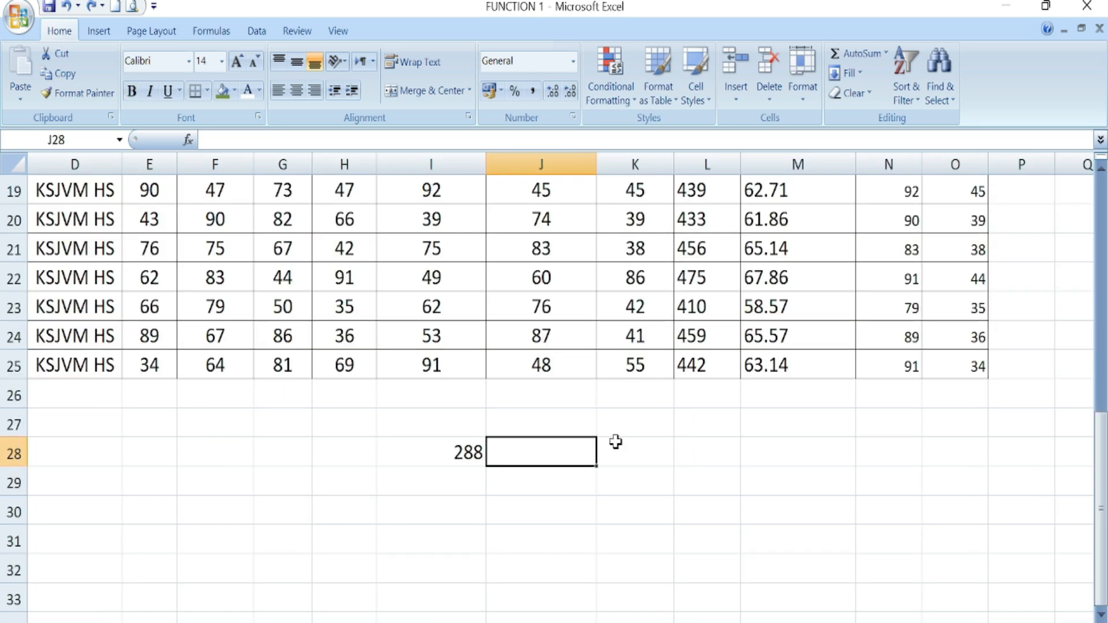
{"action": "type", "text": "=C"}
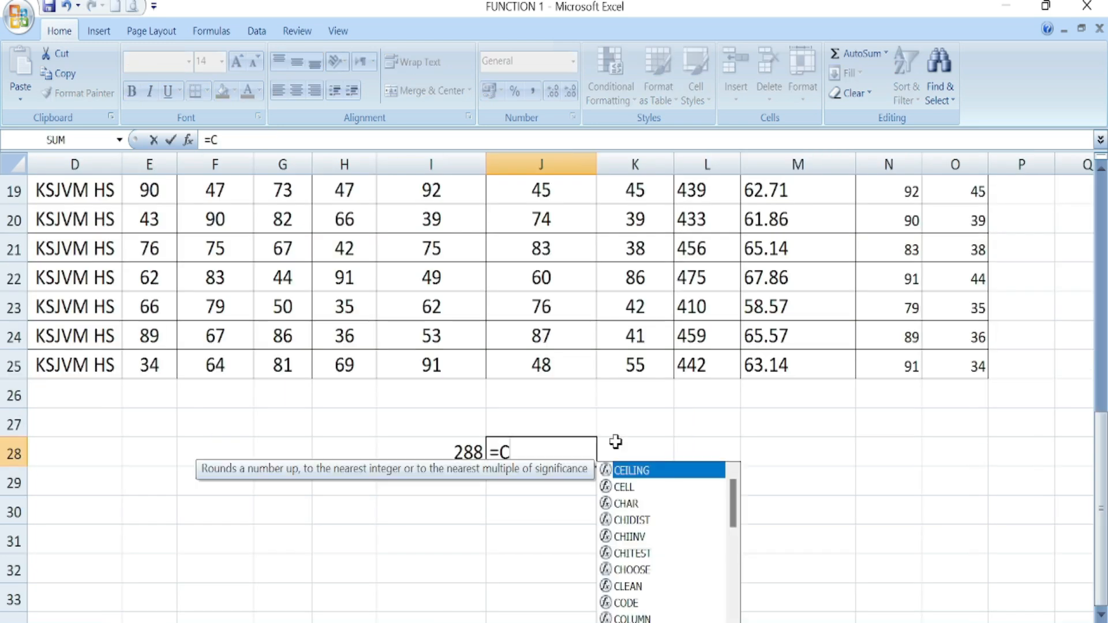
{"action": "type", "text": "OUNTBLANK("}
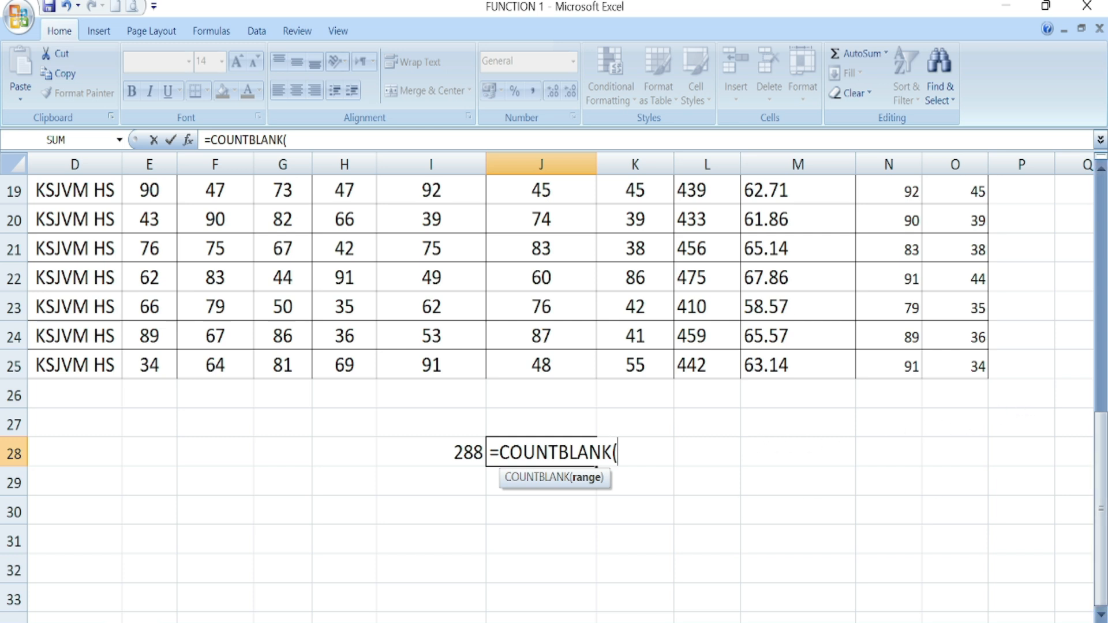
{"action": "left_click_drag", "start_coordinate": [958, 391], "coordinate": [114, 6]}
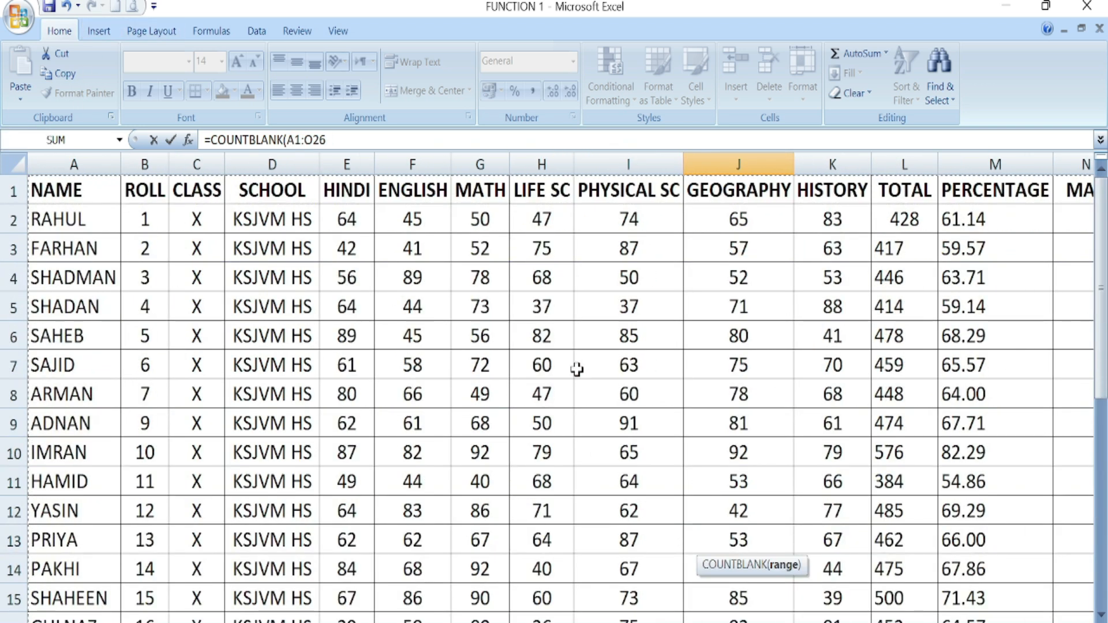
{"action": "scroll", "coordinate": [584, 361], "scroll_direction": "down", "scroll_amount": 7}
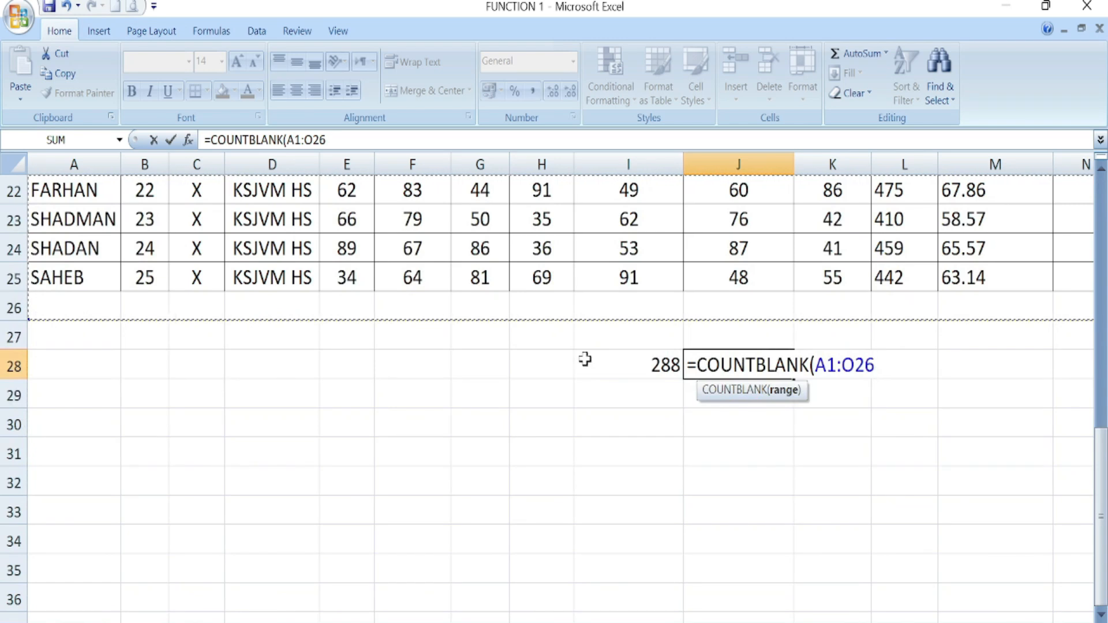
{"action": "type", "text": ")"}
{"action": "key", "text": "Return"}
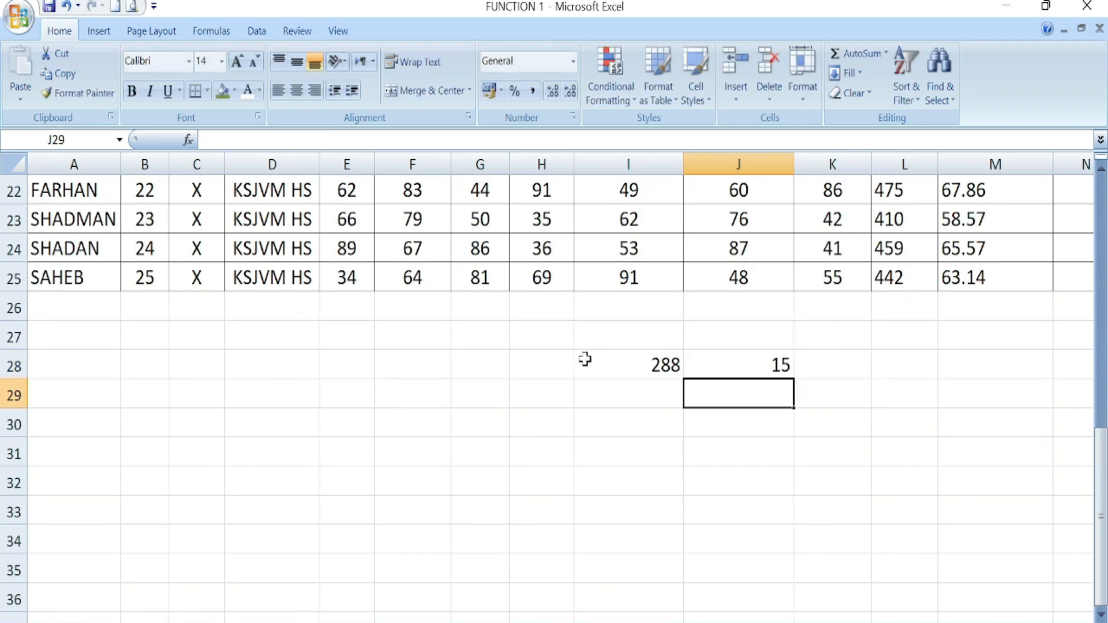
{"action": "left_click", "coordinate": [776, 364]}
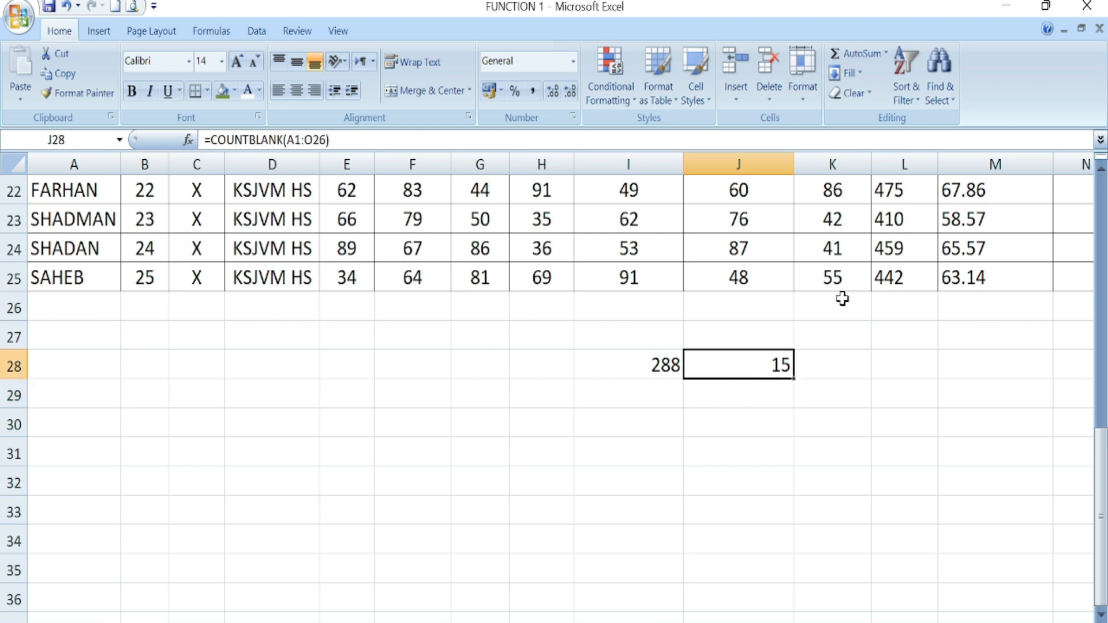
- Enter L, 5, 5, 7, 5 across row 26 from A26, then show the SOME FUNCTION list
{"action": "left_click", "coordinate": [70, 305]}
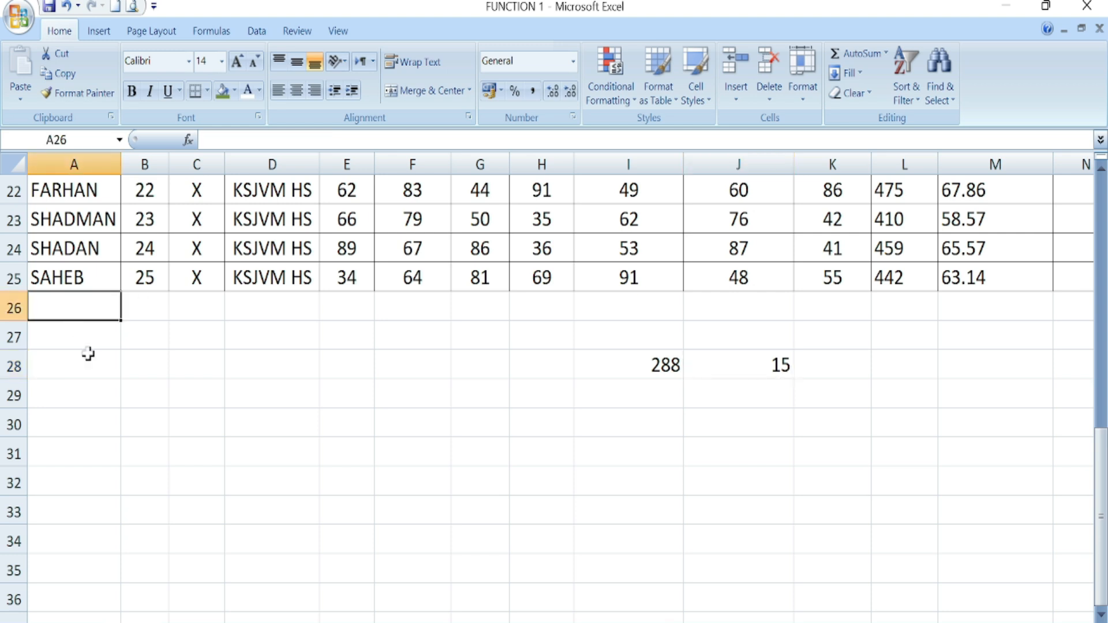
{"action": "type", "text": "L"}
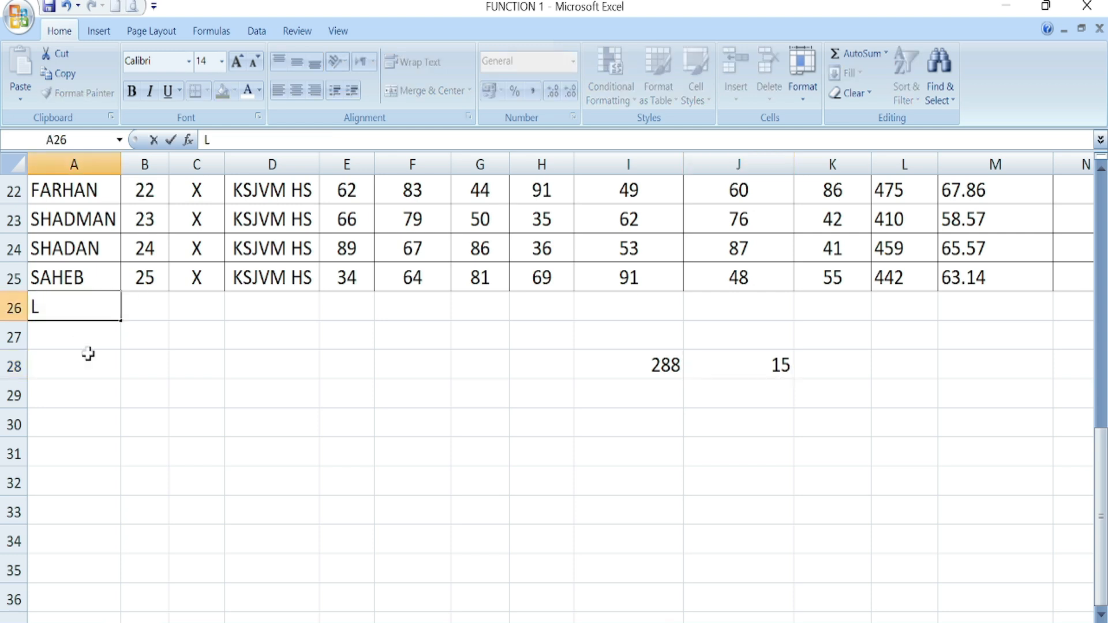
{"action": "key", "text": "Tab"}
{"action": "type", "text": "5"}
{"action": "key", "text": "Tab"}
{"action": "type", "text": "5"}
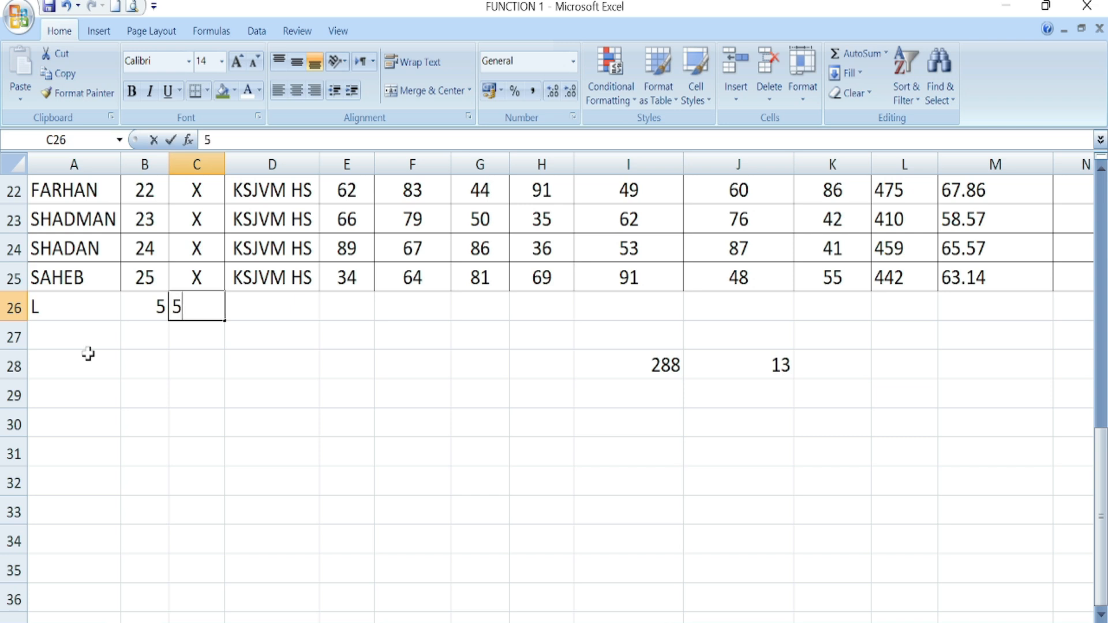
{"action": "key", "text": "Tab"}
{"action": "type", "text": "7"}
{"action": "key", "text": "Tab"}
{"action": "type", "text": "5"}
{"action": "key", "text": "Tab"}
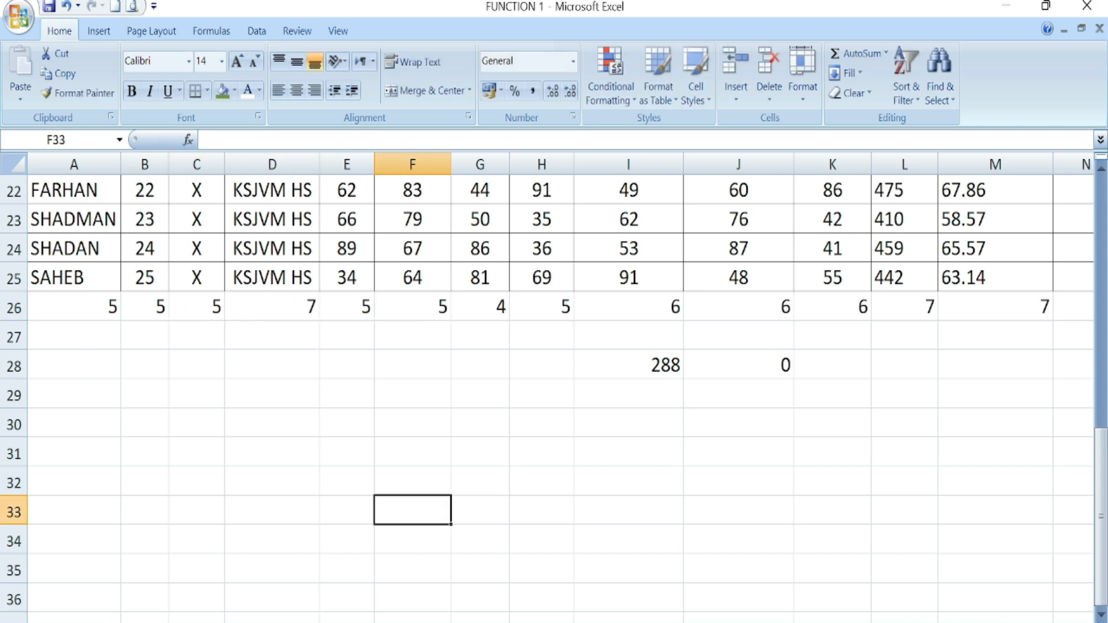
{"action": "mouse_move", "coordinate": [260, 622]}
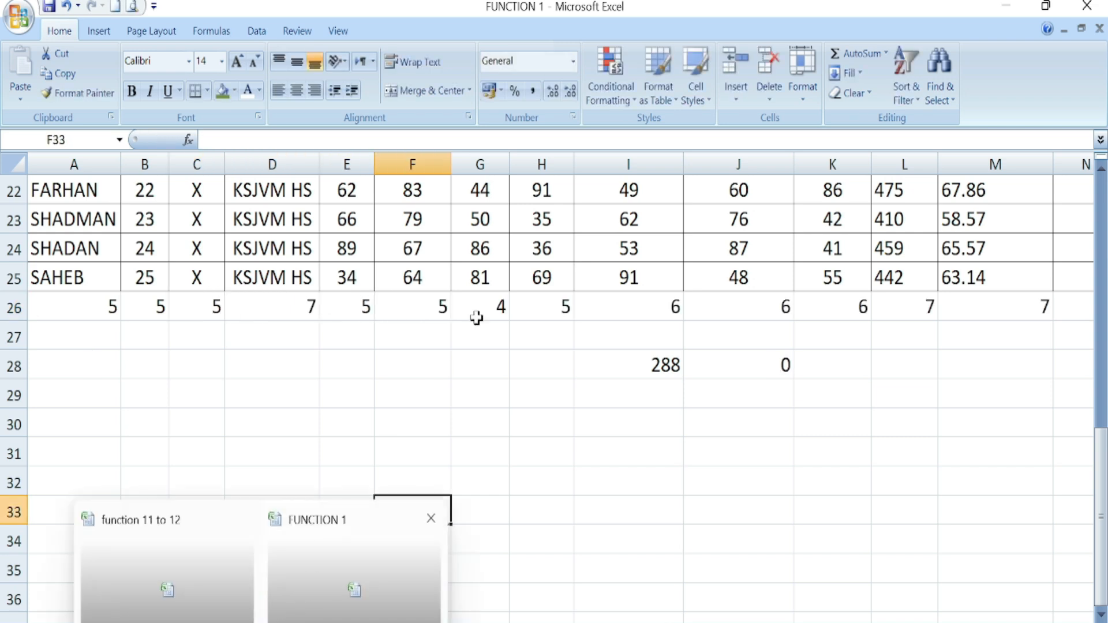
{"action": "left_click", "coordinate": [226, 622]}
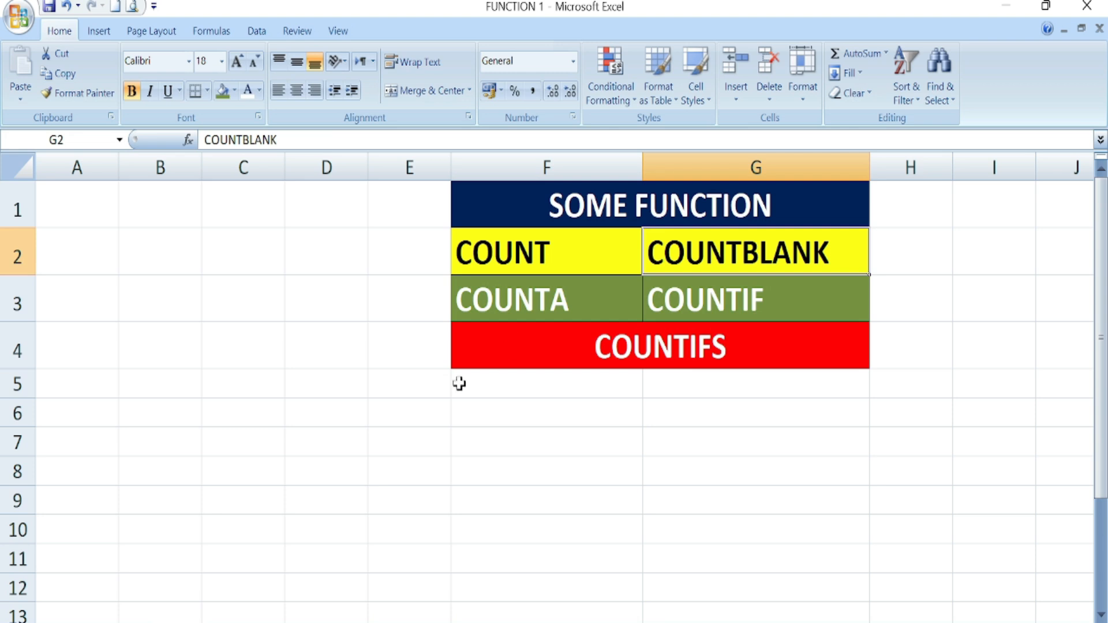
- Enter =COUNTA(A1:O25) in H27 to count the marks table's non-empty cells, giving 375
{"action": "mouse_move", "coordinate": [298, 622]}
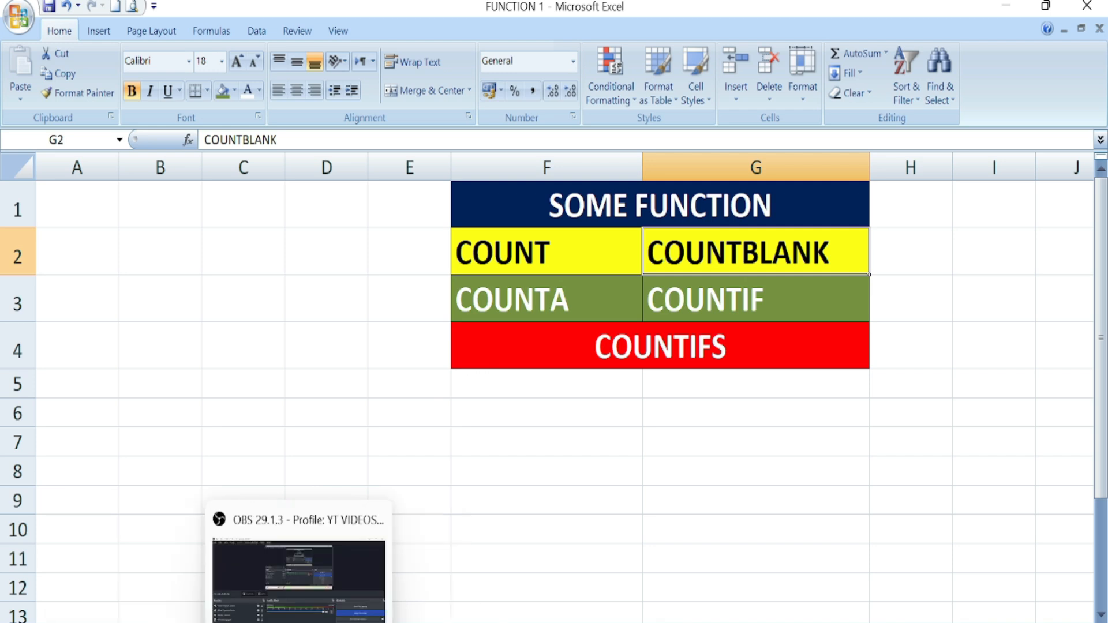
{"action": "scroll", "coordinate": [524, 435], "scroll_direction": "up", "scroll_amount": 1}
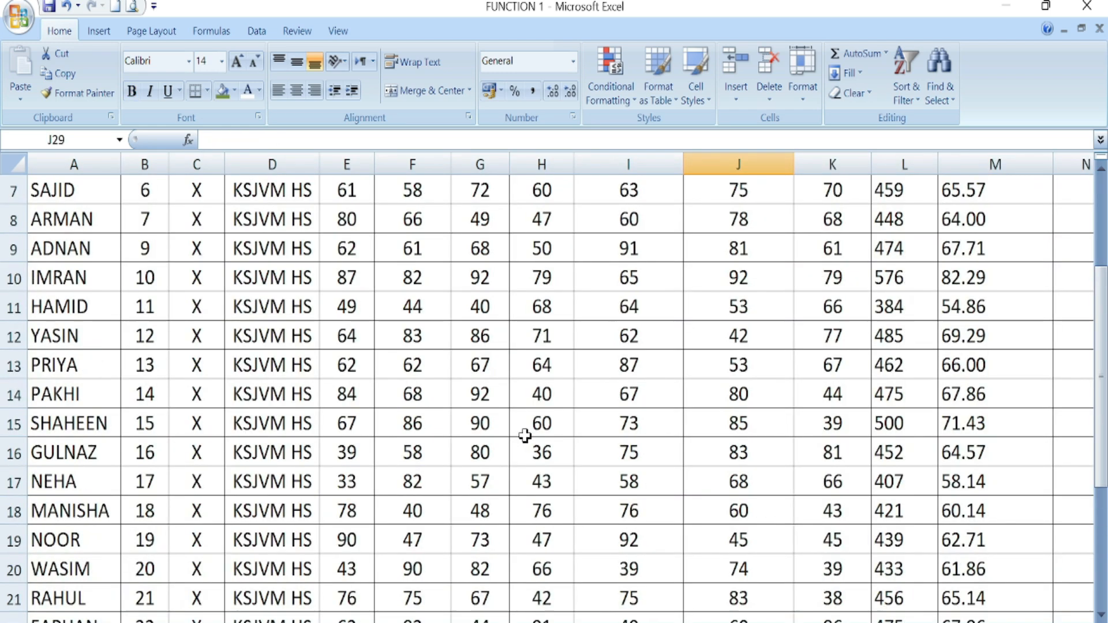
{"action": "scroll", "coordinate": [525, 435], "scroll_direction": "down", "scroll_amount": 4}
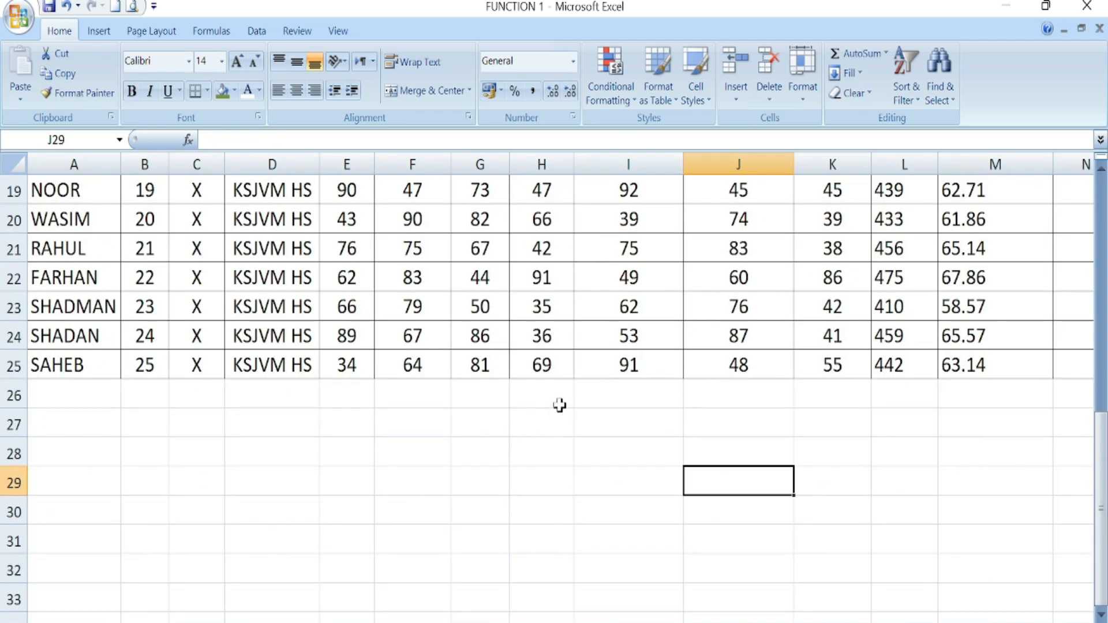
{"action": "left_click", "coordinate": [540, 427]}
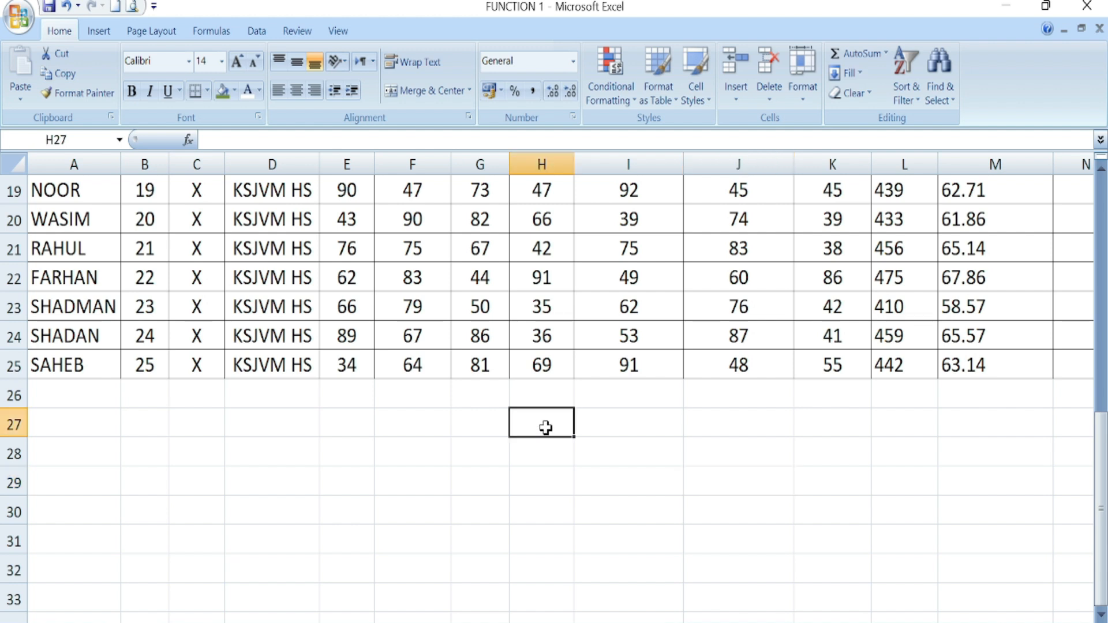
{"action": "type", "text": "="}
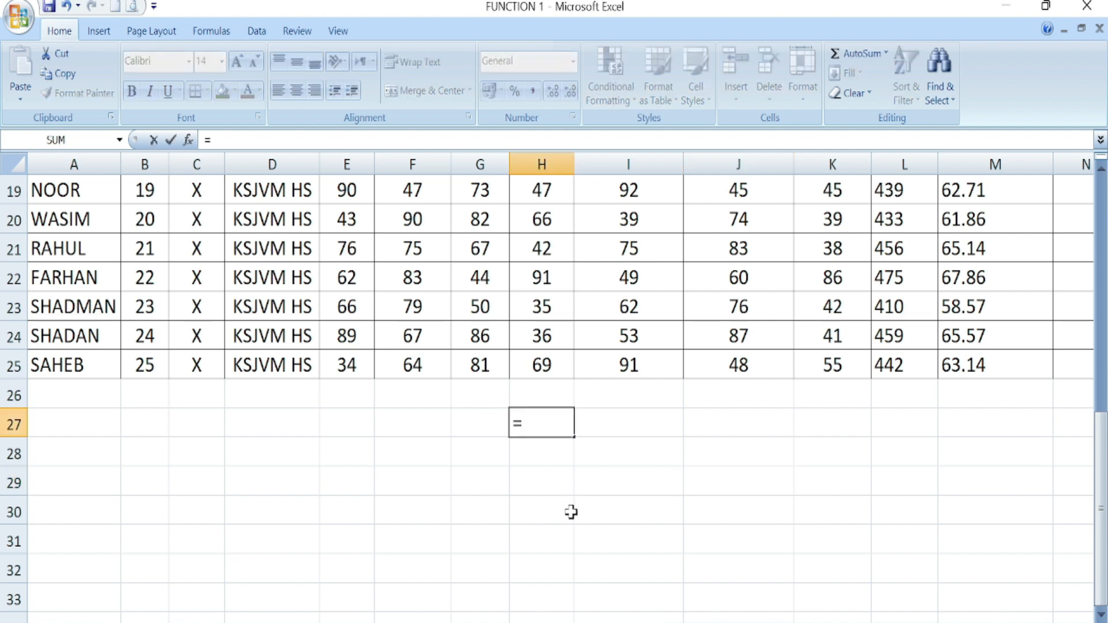
{"action": "type", "text": "COU"}
{"action": "double_click", "coordinate": [570, 466]}
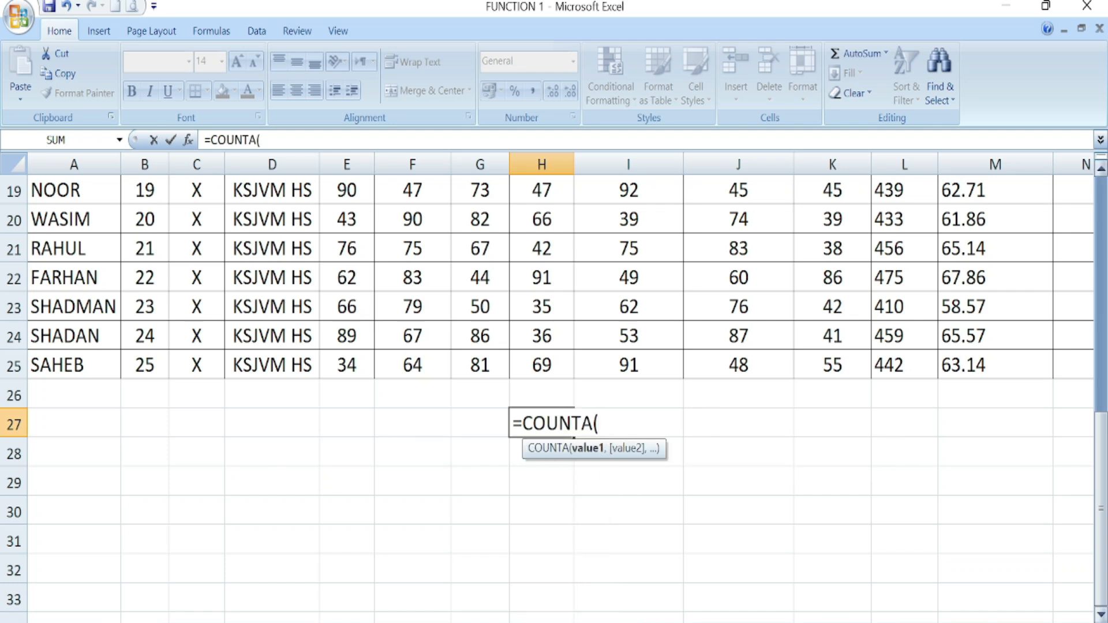
{"action": "left_click_drag", "start_coordinate": [47, 369], "coordinate": [965, 184]}
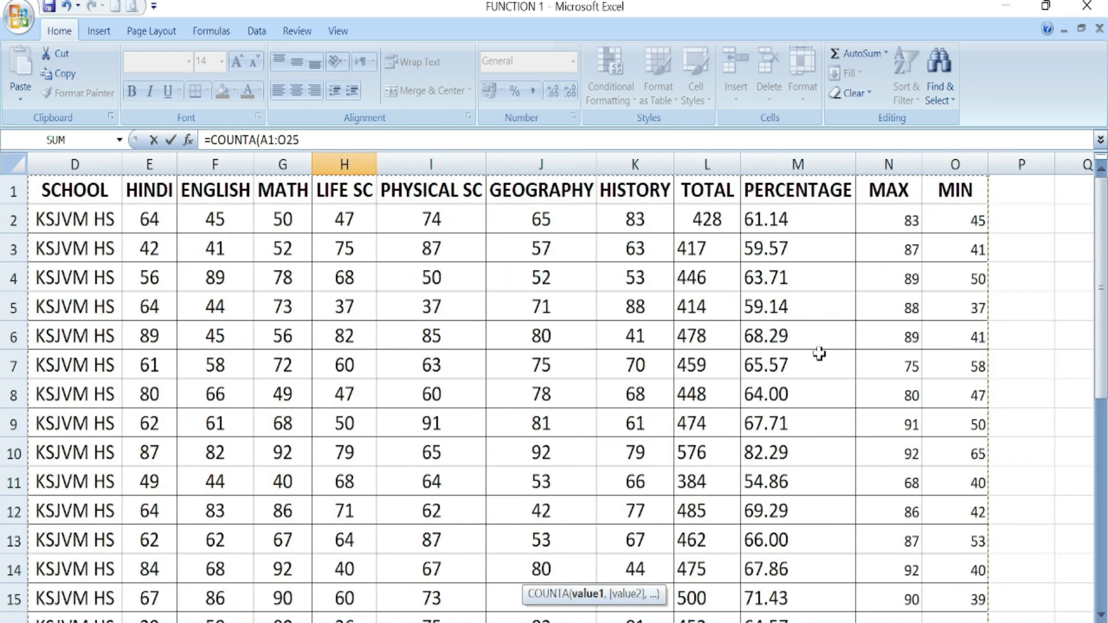
{"action": "scroll", "coordinate": [802, 358], "scroll_direction": "down", "scroll_amount": 6}
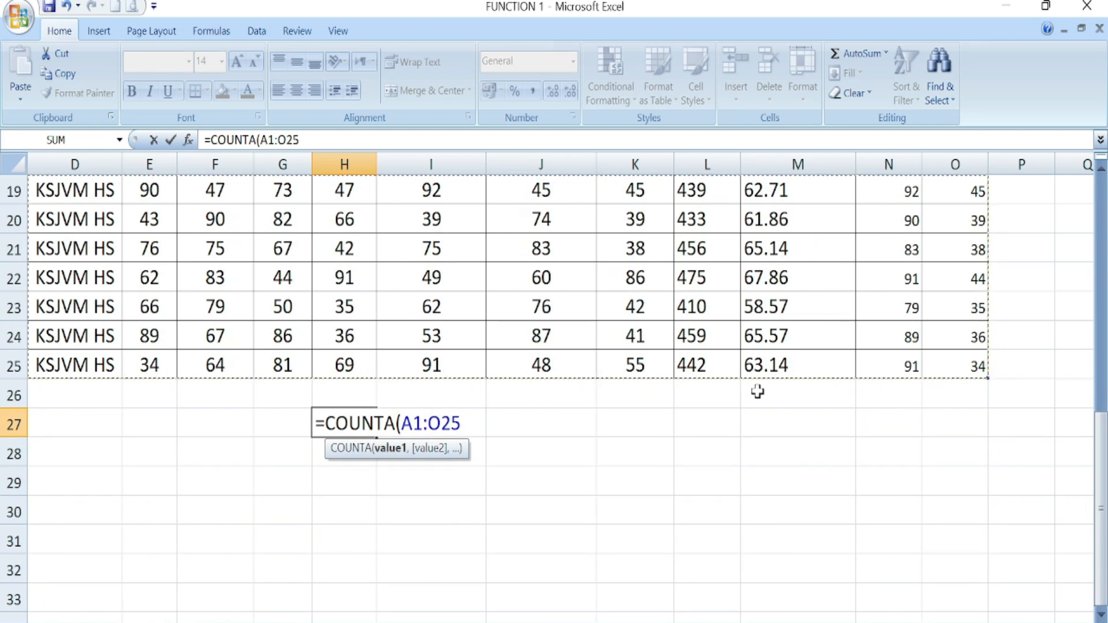
{"action": "type", "text": ")"}
{"action": "key", "text": "Return"}
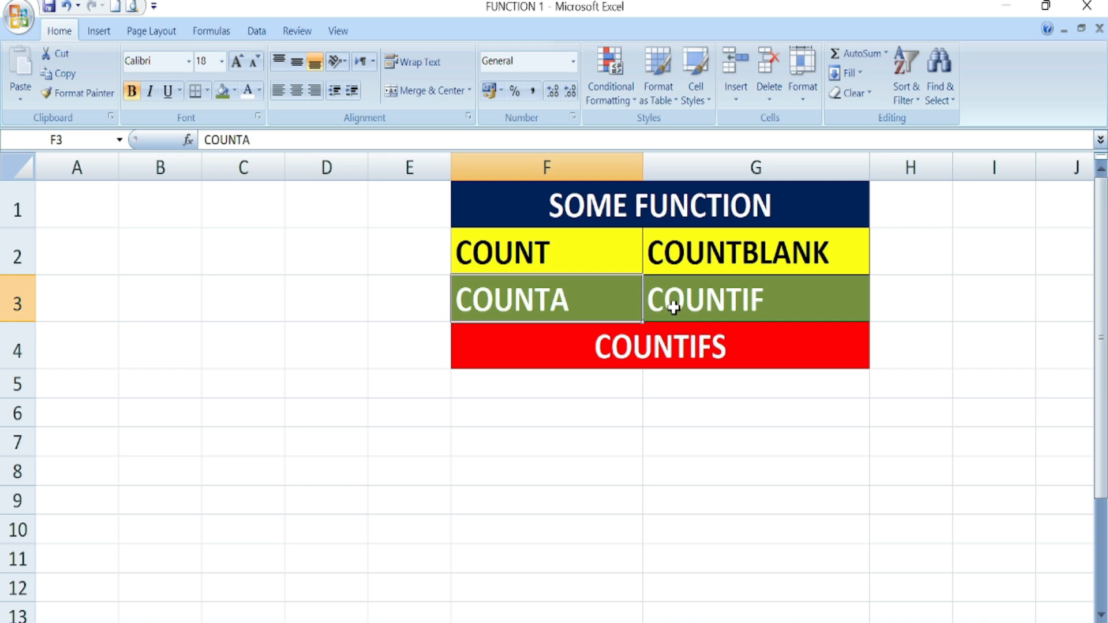
{"action": "left_click", "coordinate": [705, 302]}
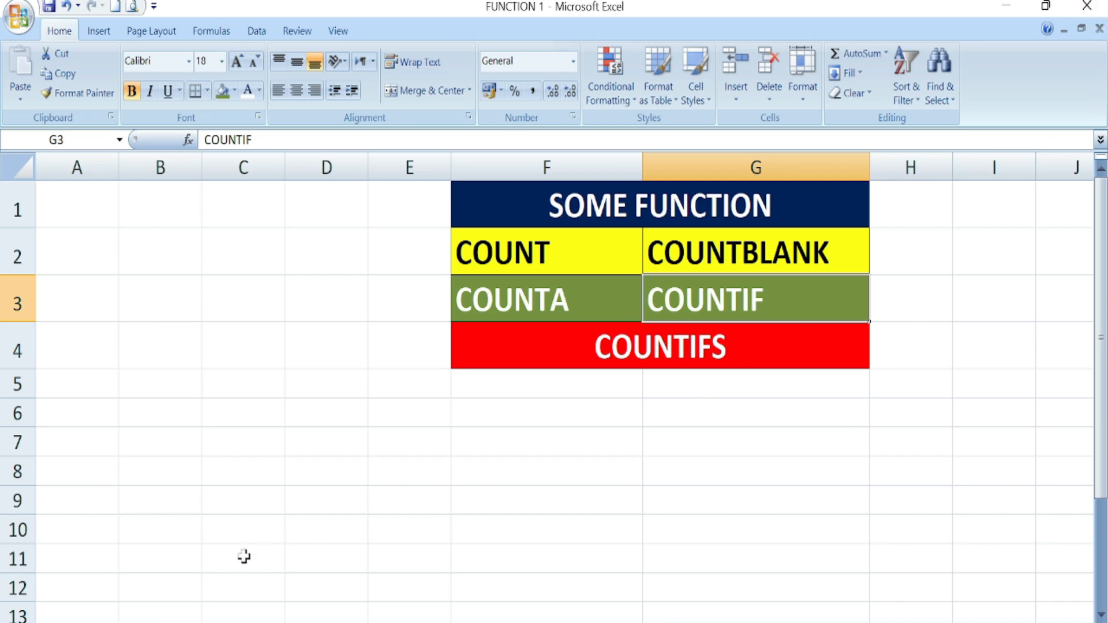
- On the marks sheet, enter XII as the second student's class in cell C3
{"action": "left_click", "coordinate": [231, 622]}
{"action": "scroll", "coordinate": [219, 513], "scroll_direction": "up", "scroll_amount": 4}
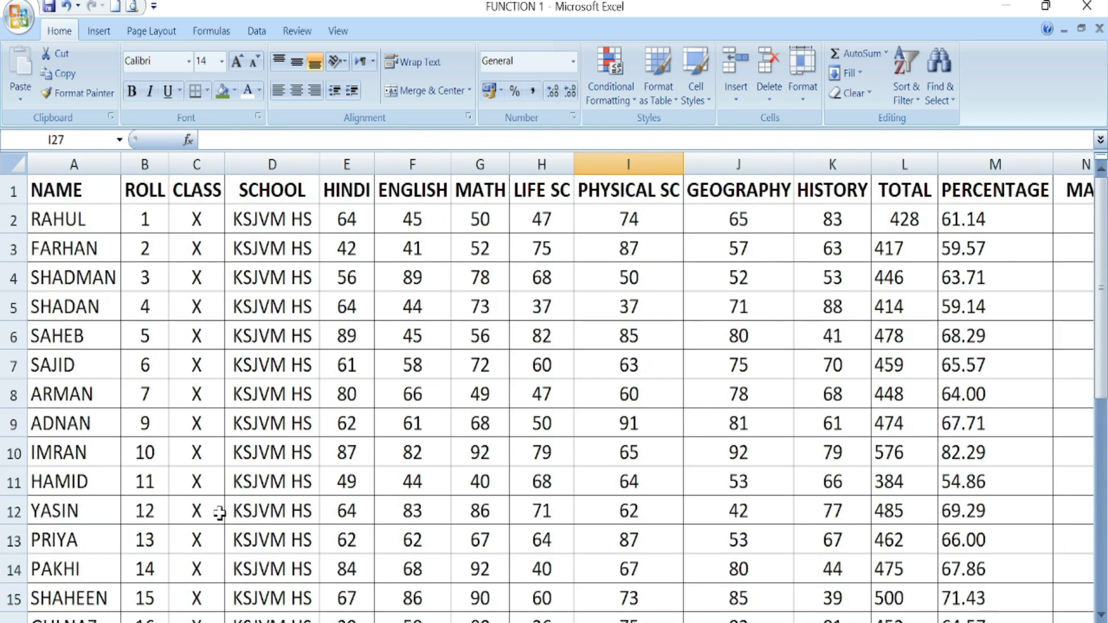
{"action": "left_click", "coordinate": [198, 239]}
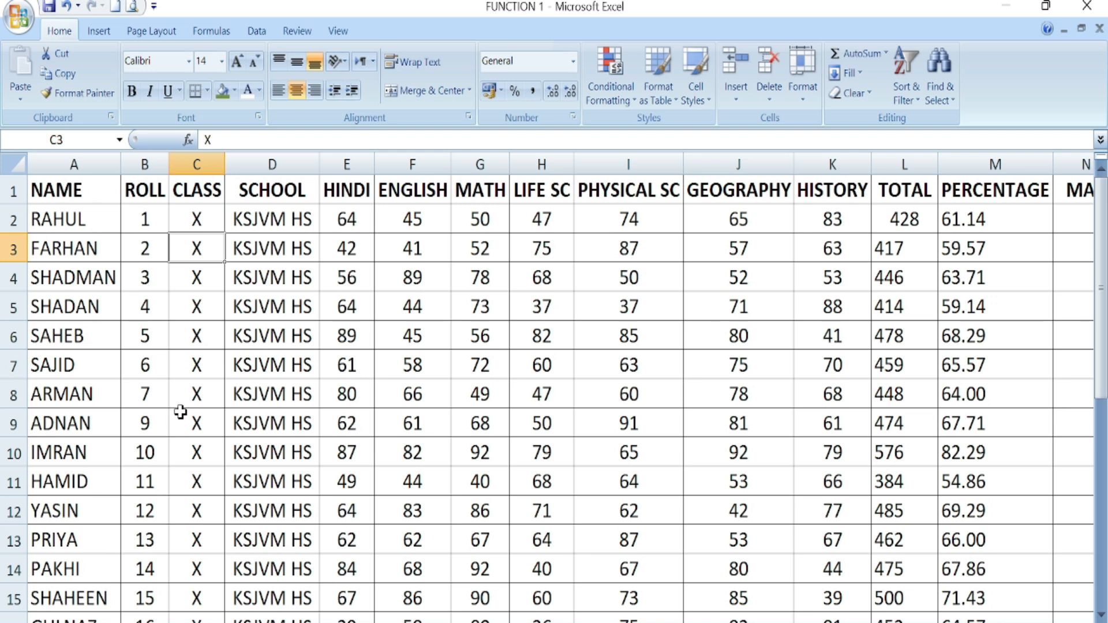
{"action": "type", "text": "XII"}
{"action": "left_click", "coordinate": [190, 366]}
- Auto-fill the X/XII pair from C2:C3 down the CLASS column to row 25
{"action": "left_click_drag", "start_coordinate": [196, 222], "coordinate": [202, 248]}
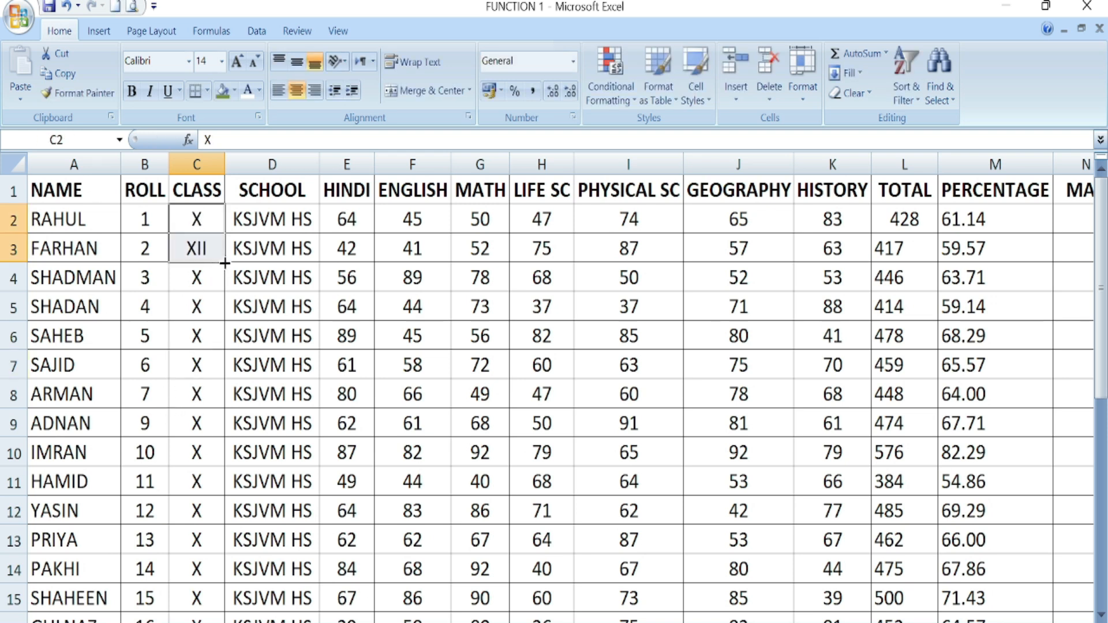
{"action": "double_click", "coordinate": [225, 263]}
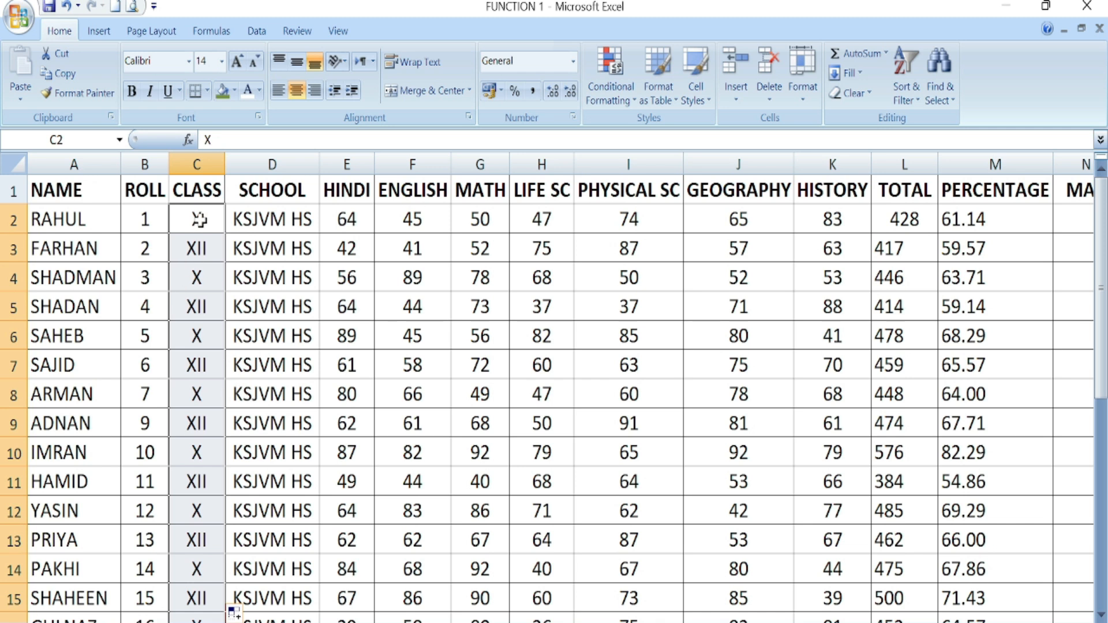
{"action": "scroll", "coordinate": [353, 525], "scroll_direction": "down", "scroll_amount": 5}
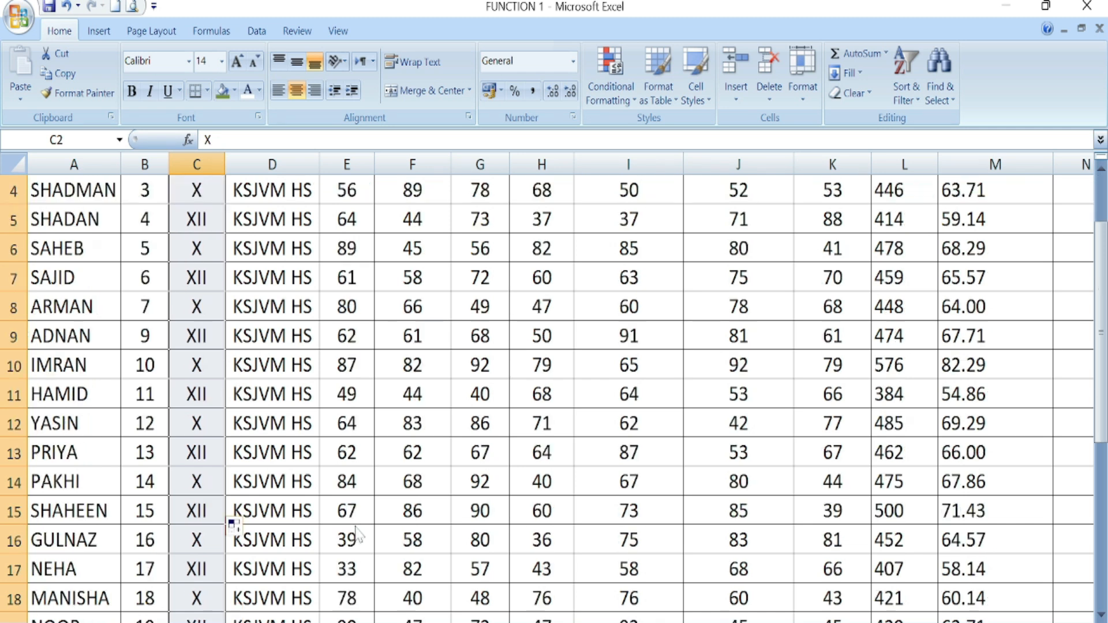
{"action": "left_click", "coordinate": [356, 538]}
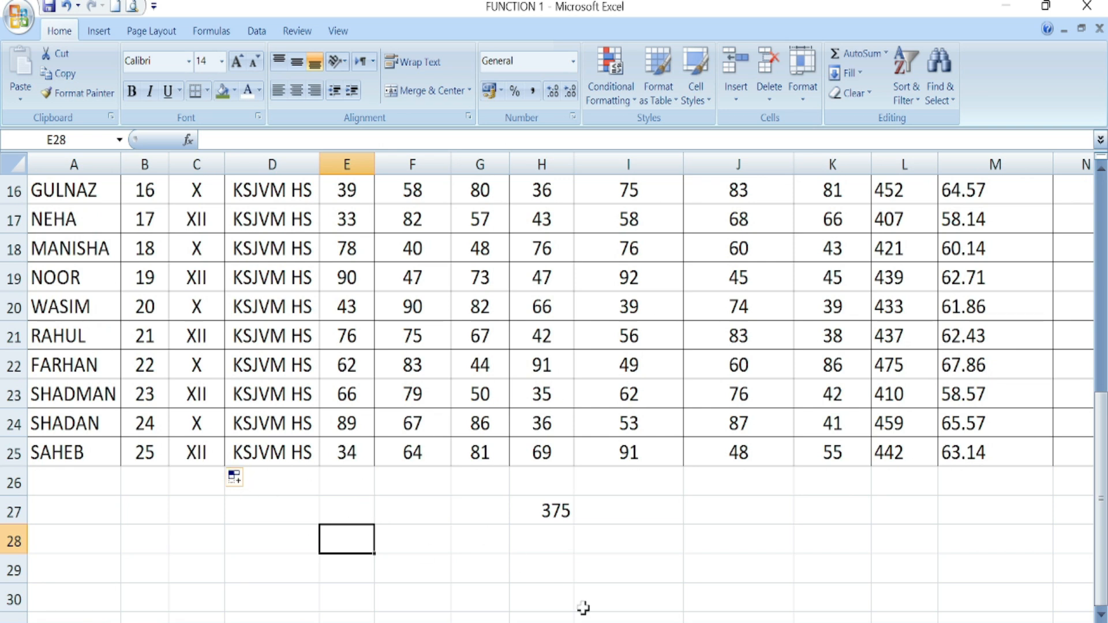
- Enter =COUNTIF(A1:O25,"XII") in I28, returning 12 students in class XII
{"action": "left_click", "coordinate": [637, 552]}
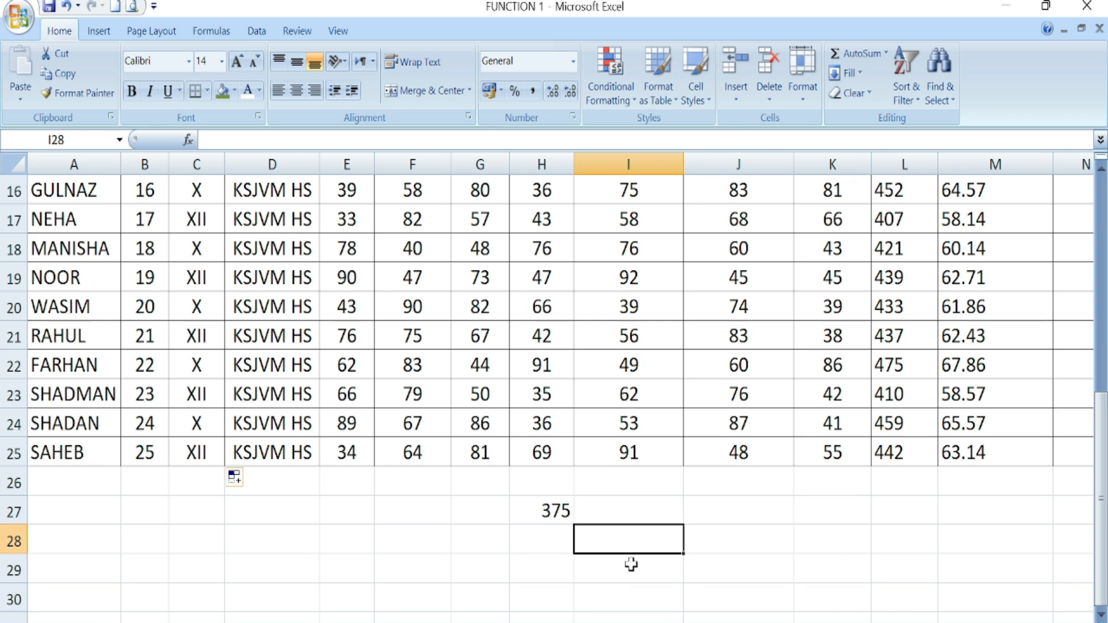
{"action": "type", "text": "=COUN"}
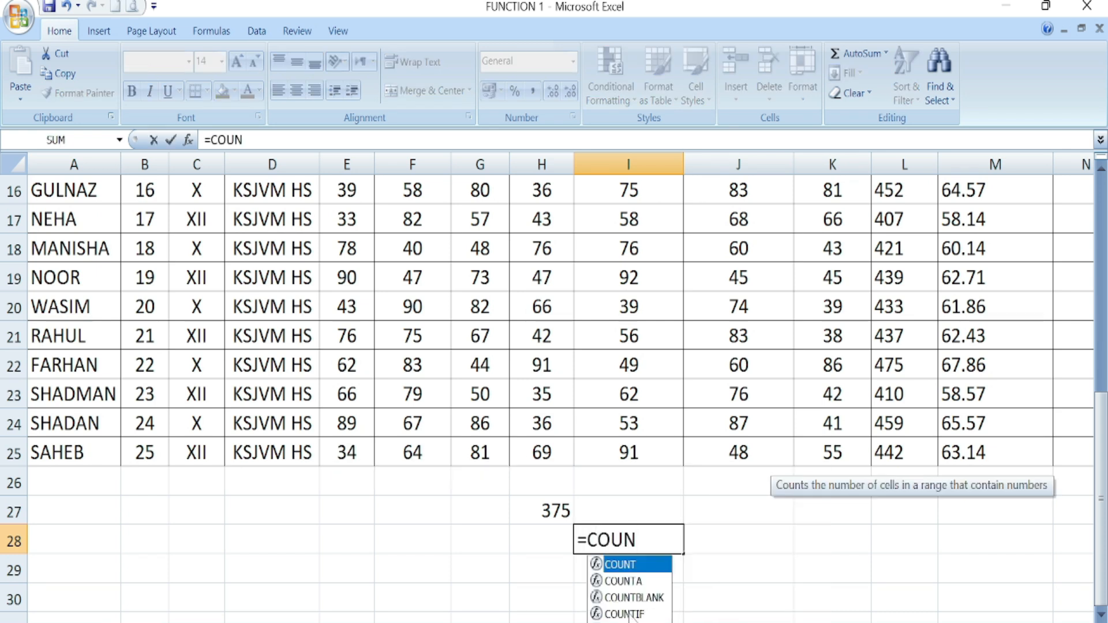
{"action": "double_click", "coordinate": [624, 614]}
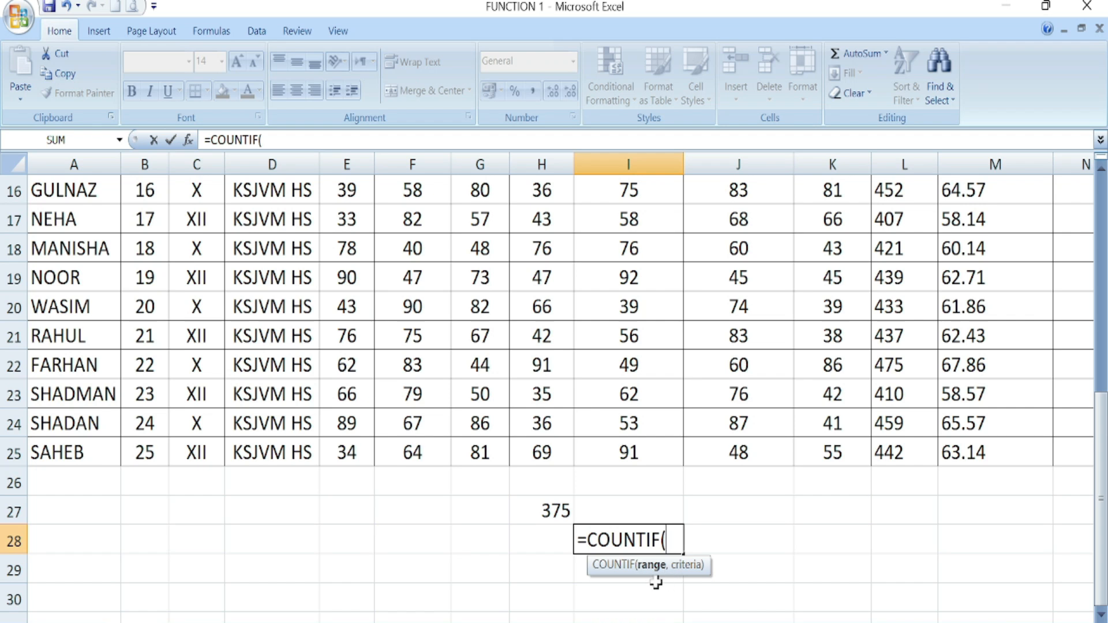
{"action": "left_click_drag", "start_coordinate": [78, 453], "coordinate": [958, 193]}
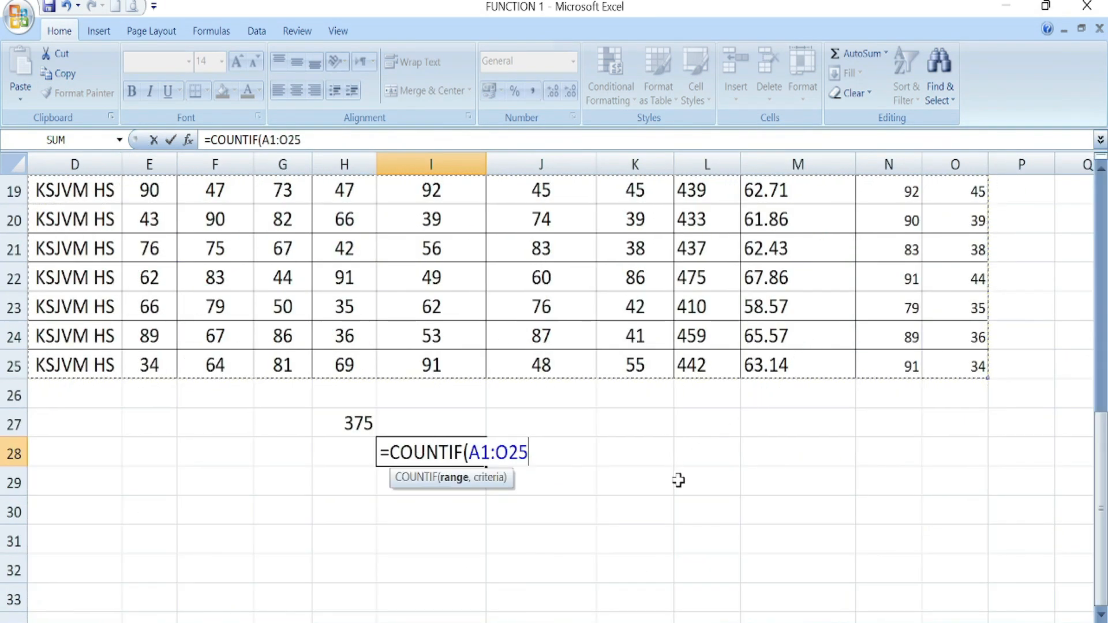
{"action": "type", "text": ","}
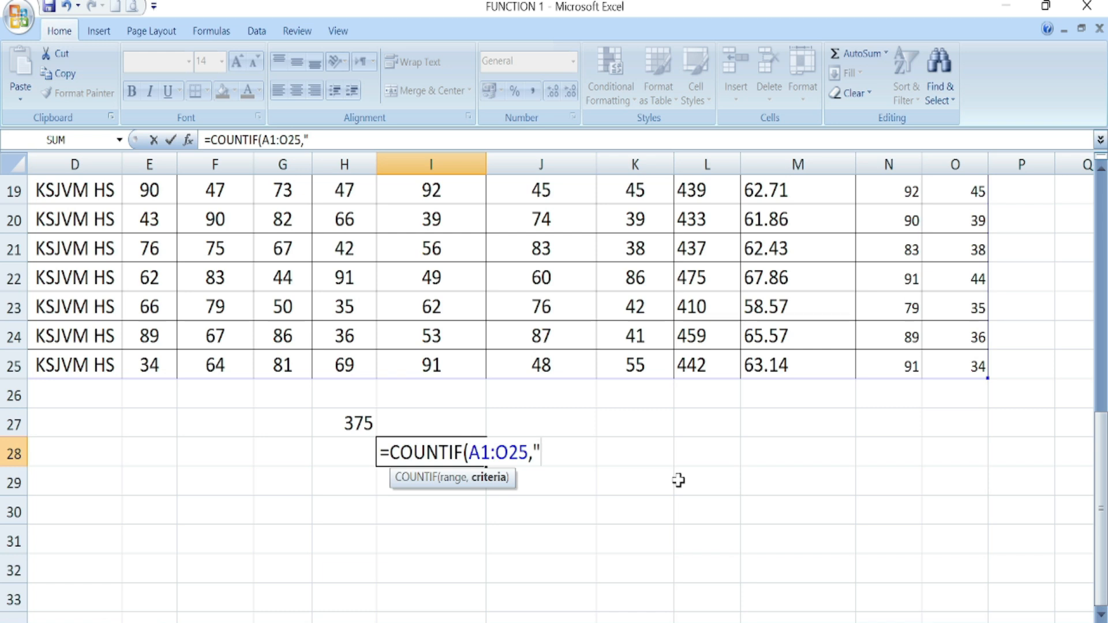
{"action": "type", "text": "X"}
{"action": "key", "text": "Return"}
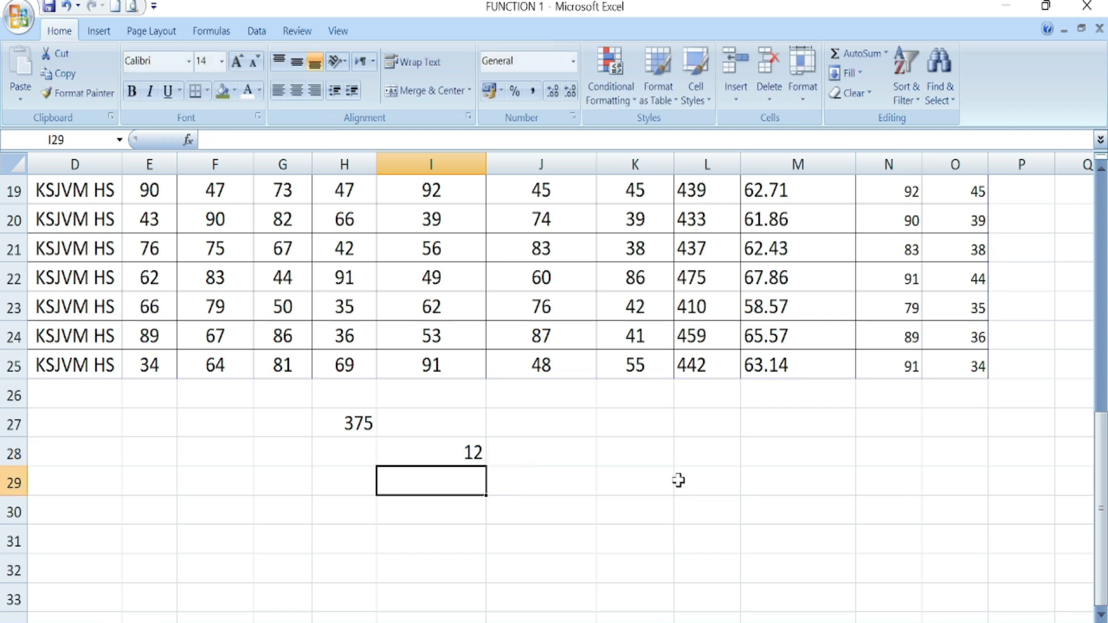
- Review the I28 formula and confirm the XII entries in C25 and C23
{"action": "left_click", "coordinate": [471, 448]}
{"action": "scroll", "coordinate": [601, 583], "scroll_direction": "left", "scroll_amount": 2}
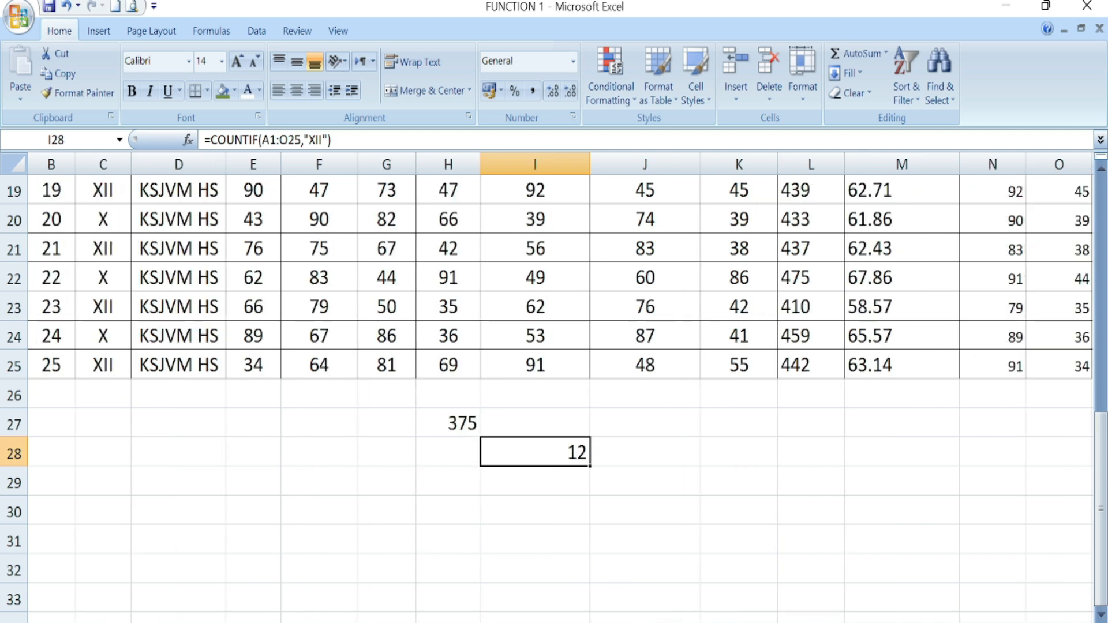
{"action": "left_click", "coordinate": [102, 366]}
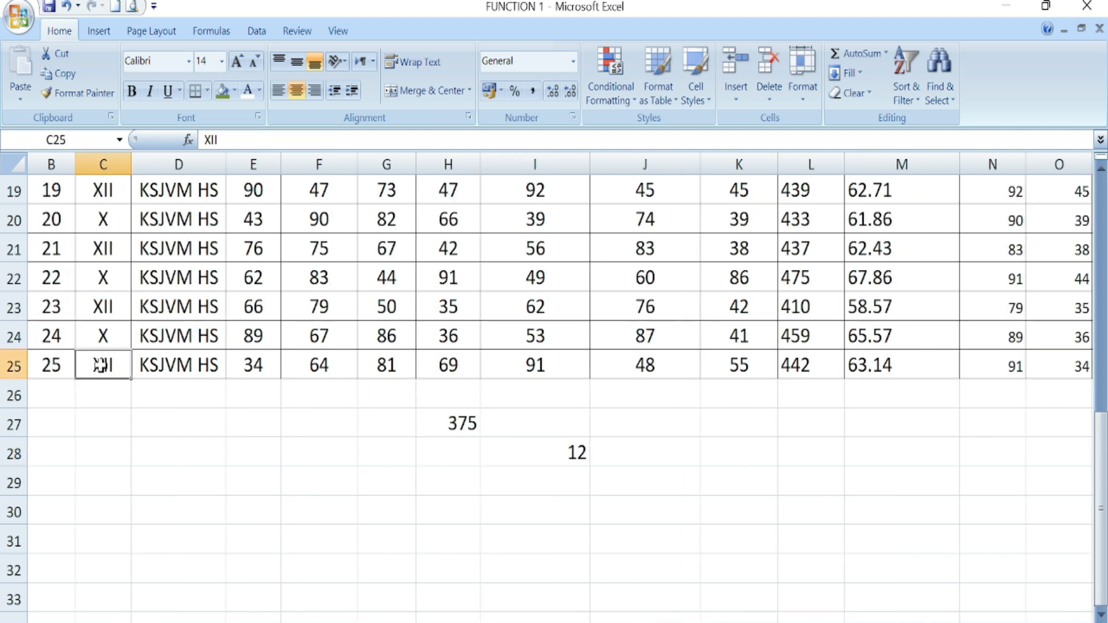
{"action": "left_click", "coordinate": [103, 307]}
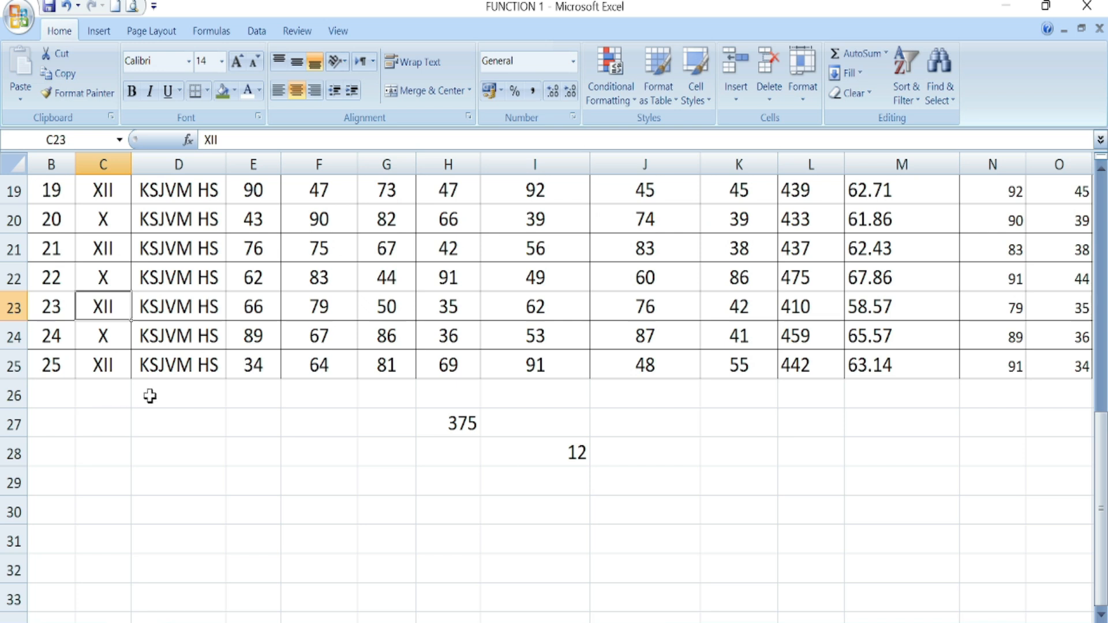
{"action": "left_click", "coordinate": [760, 502]}
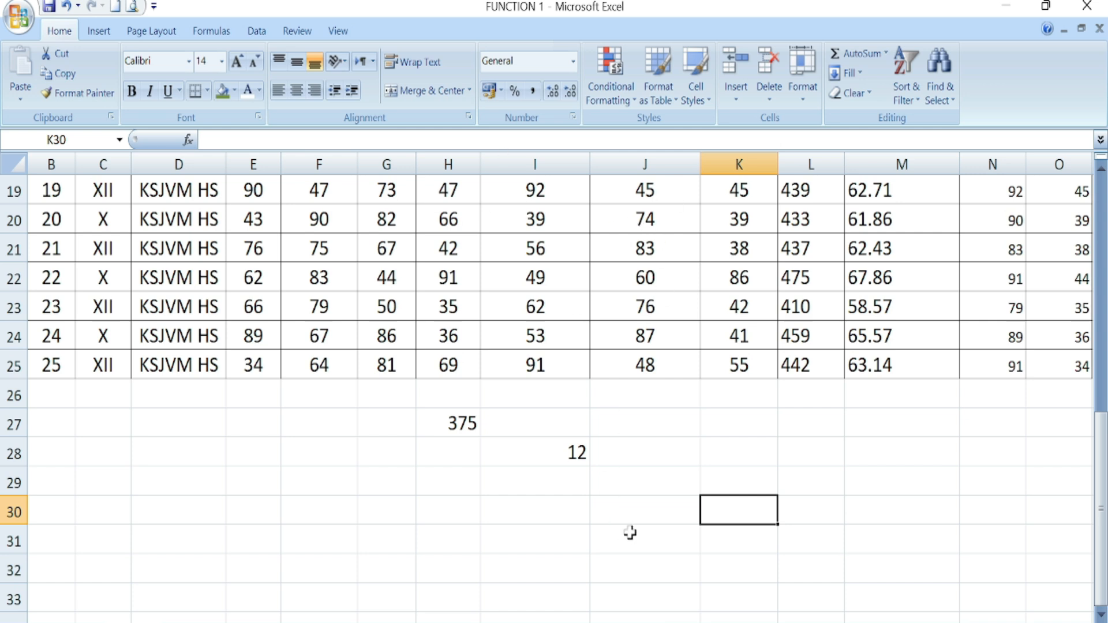
- Enter =COUNTIF(A1:O25,"74") in J29, giving 2, and check one of the 74s
{"action": "left_click", "coordinate": [664, 488]}
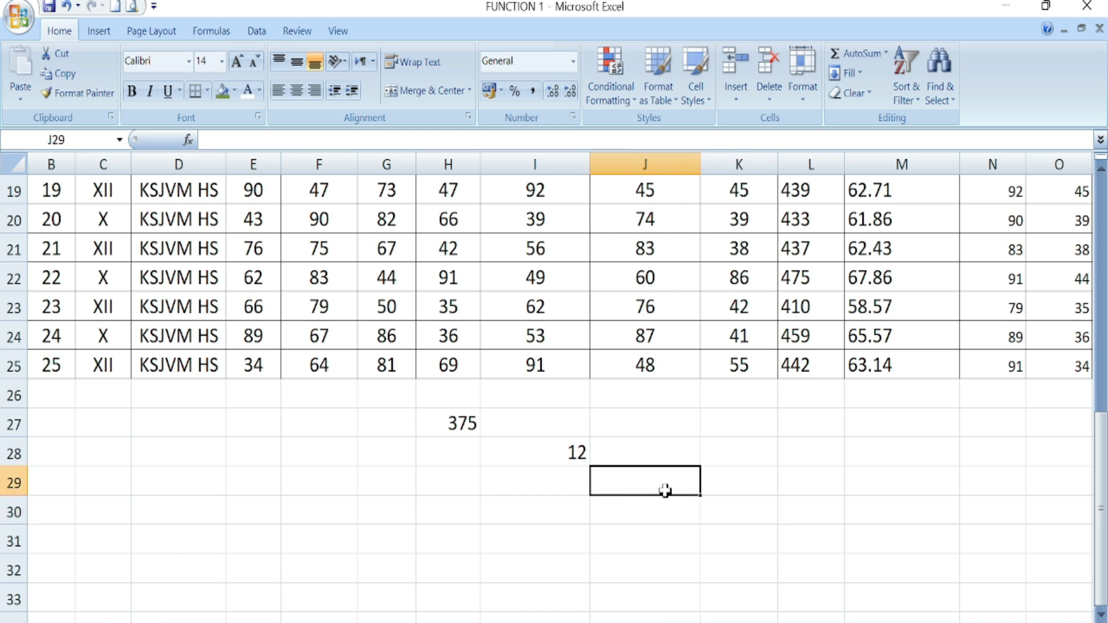
{"action": "type", "text": "=COUNTIF("}
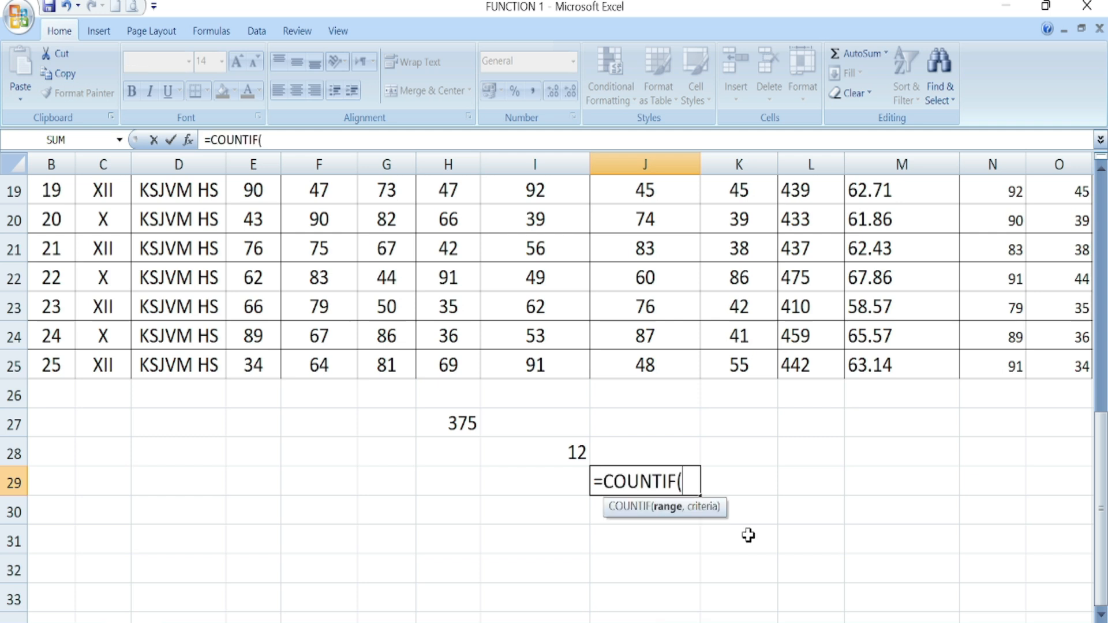
{"action": "left_click_drag", "start_coordinate": [1024, 192], "coordinate": [957, 193]}
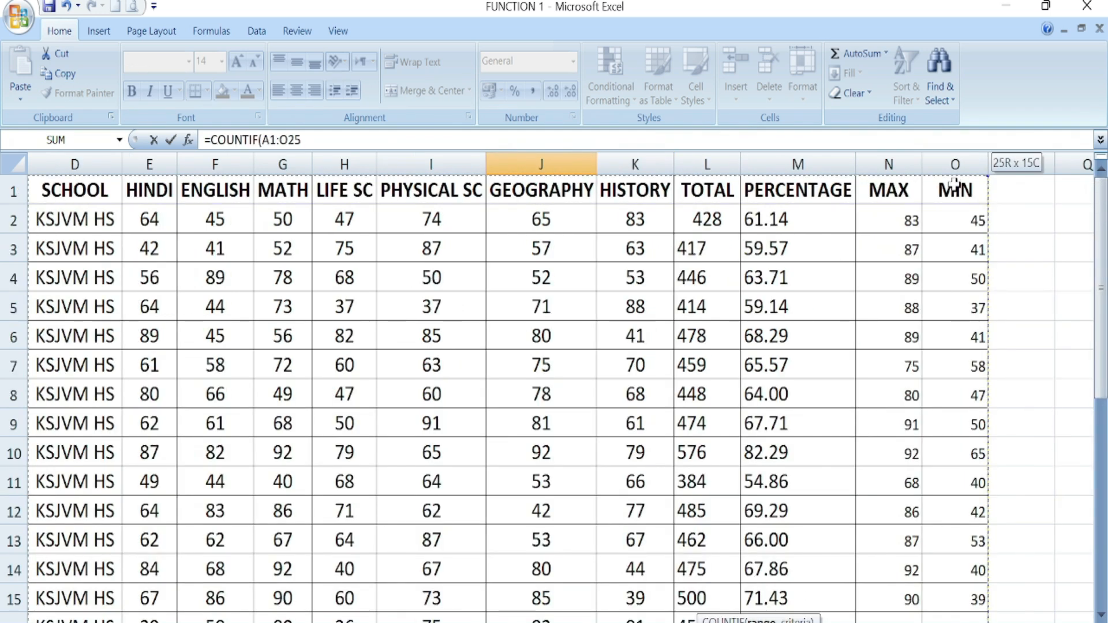
{"action": "scroll", "coordinate": [759, 307], "scroll_direction": "down", "scroll_amount": 6}
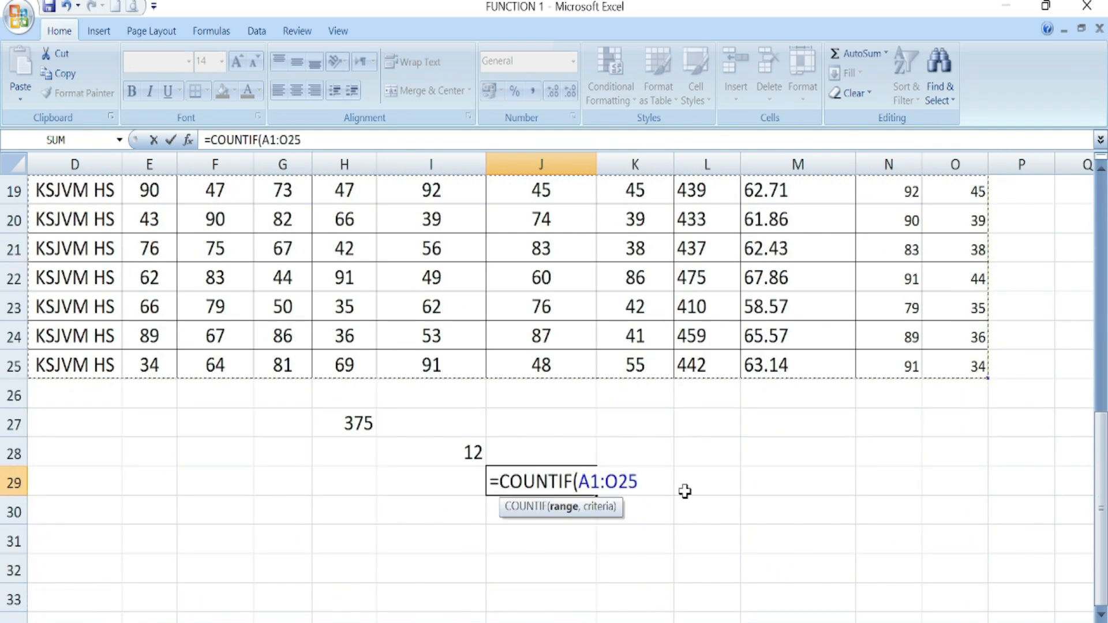
{"action": "type", "text": ","}
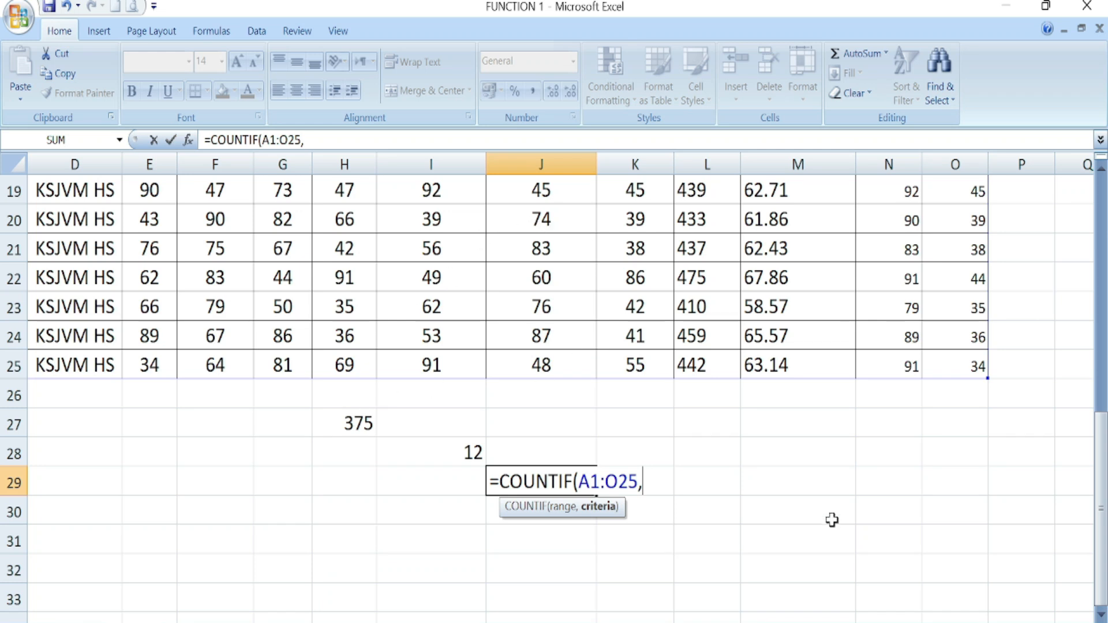
{"action": "type", "text": "\"74\""}
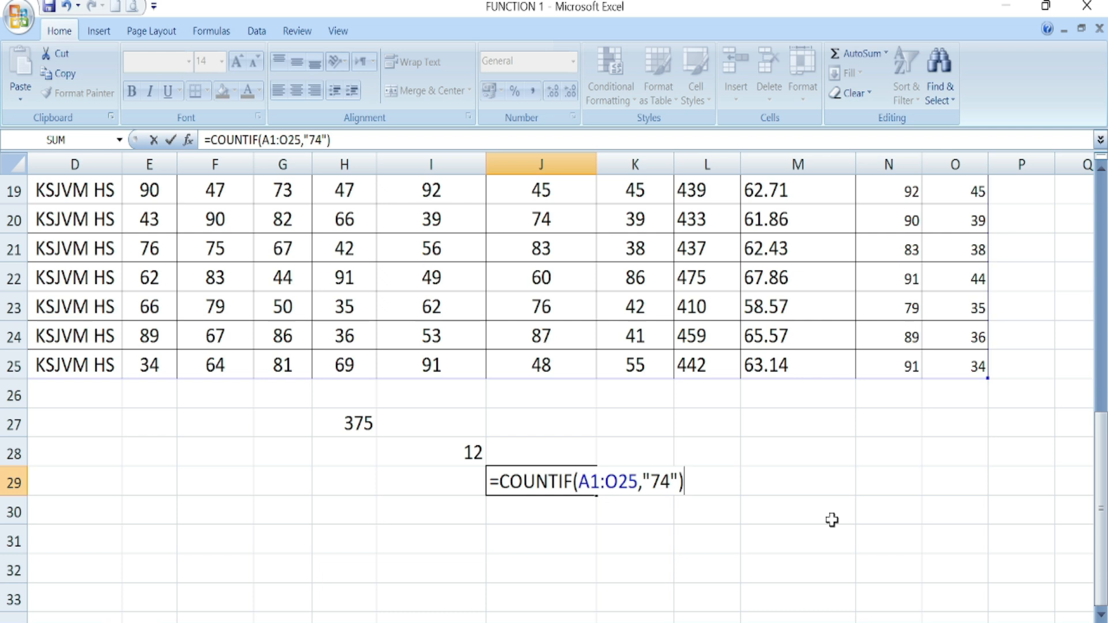
{"action": "key", "text": "ctrl+Return"}
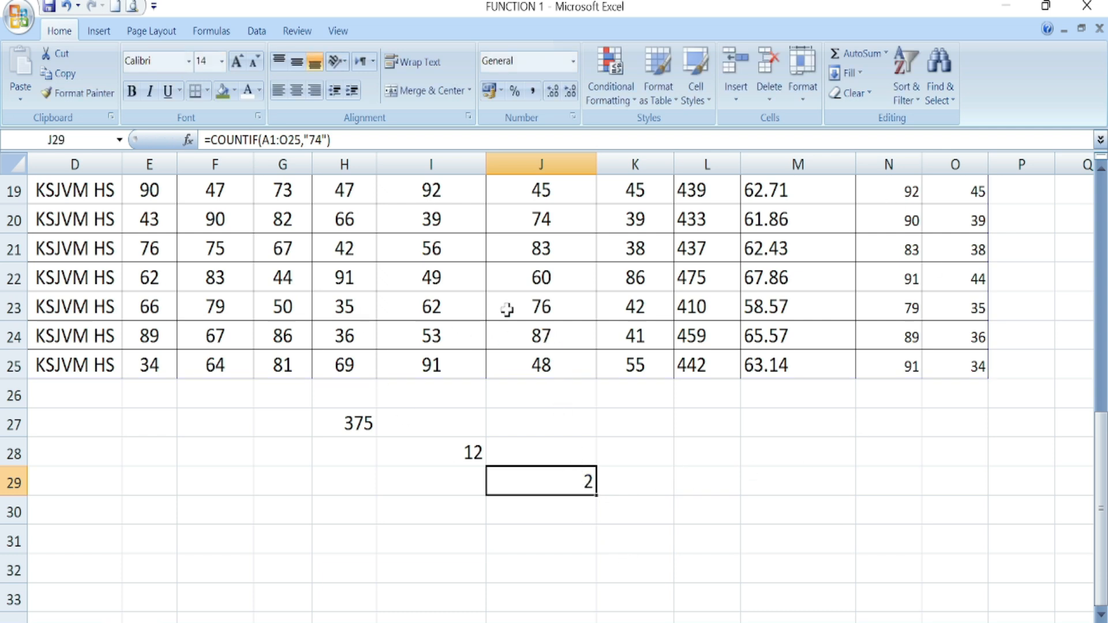
{"action": "left_click", "coordinate": [542, 222]}
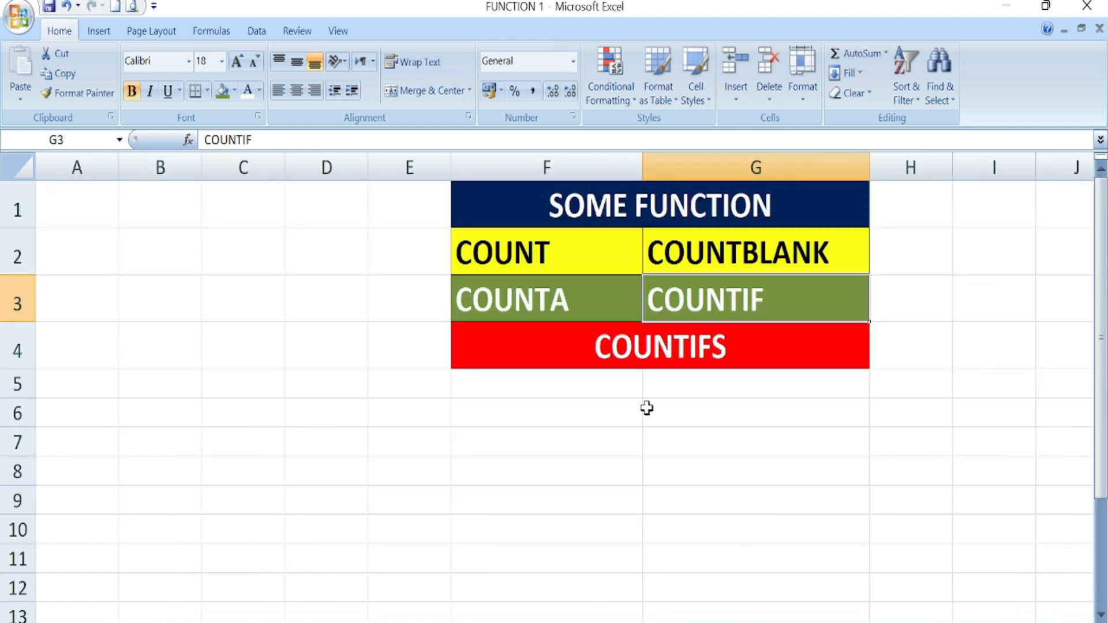
{"action": "left_click", "coordinate": [675, 349]}
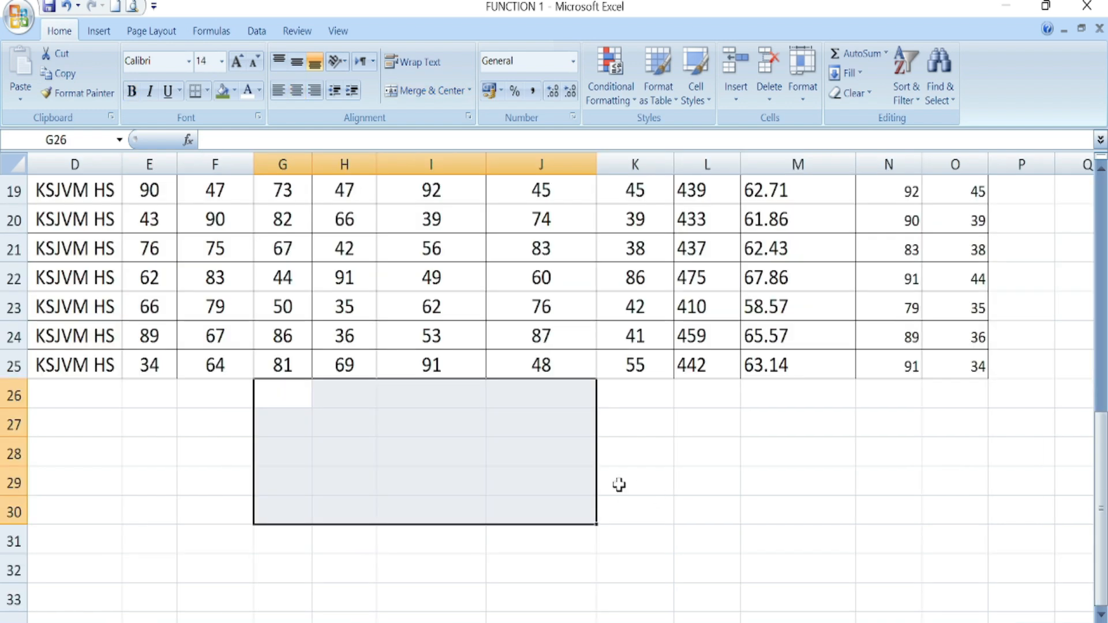
- Back on the marks sheet, inspect the first LIFE SC and PHYSICAL SC marks, then view the last rows
{"action": "left_click", "coordinate": [647, 478]}
{"action": "scroll", "coordinate": [386, 499], "scroll_direction": "up", "scroll_amount": 6}
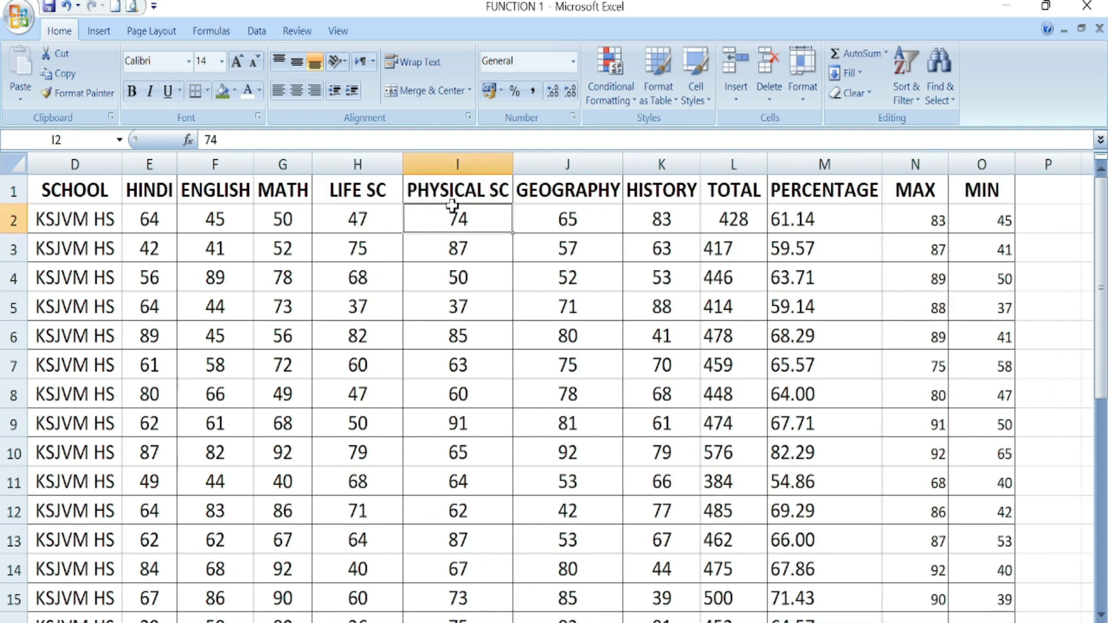
{"action": "left_click", "coordinate": [391, 221]}
{"action": "left_click", "coordinate": [440, 220]}
{"action": "scroll", "coordinate": [445, 442], "scroll_direction": "down", "scroll_amount": 6}
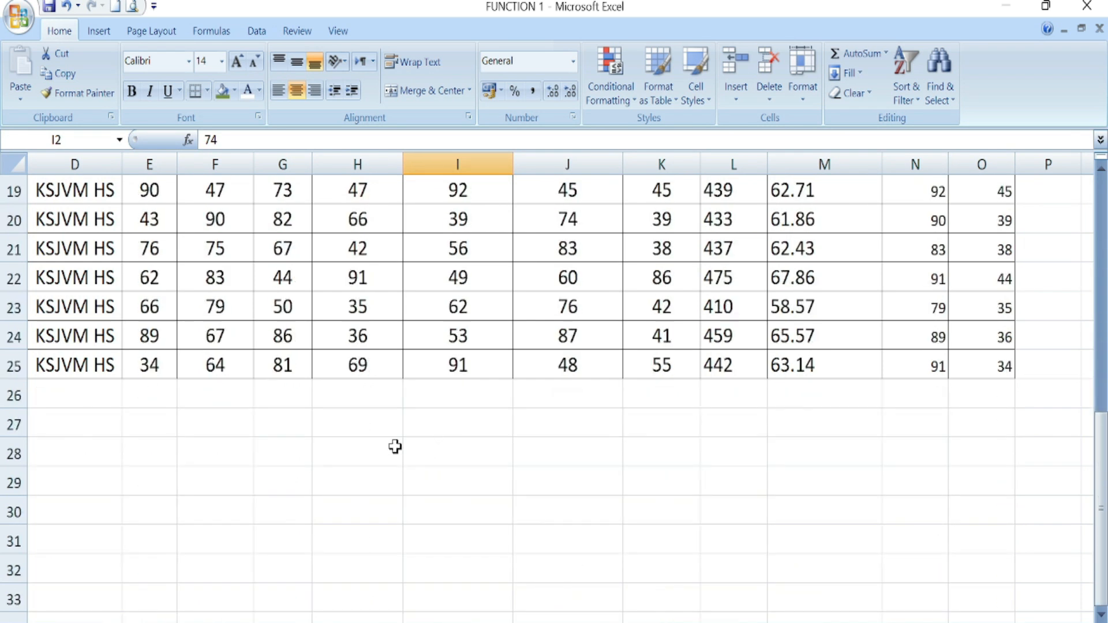
- In H27 start =COUNTIFS with LIFE SC marks H2:H25 above 60 as first criterion
{"action": "left_click", "coordinate": [392, 431]}
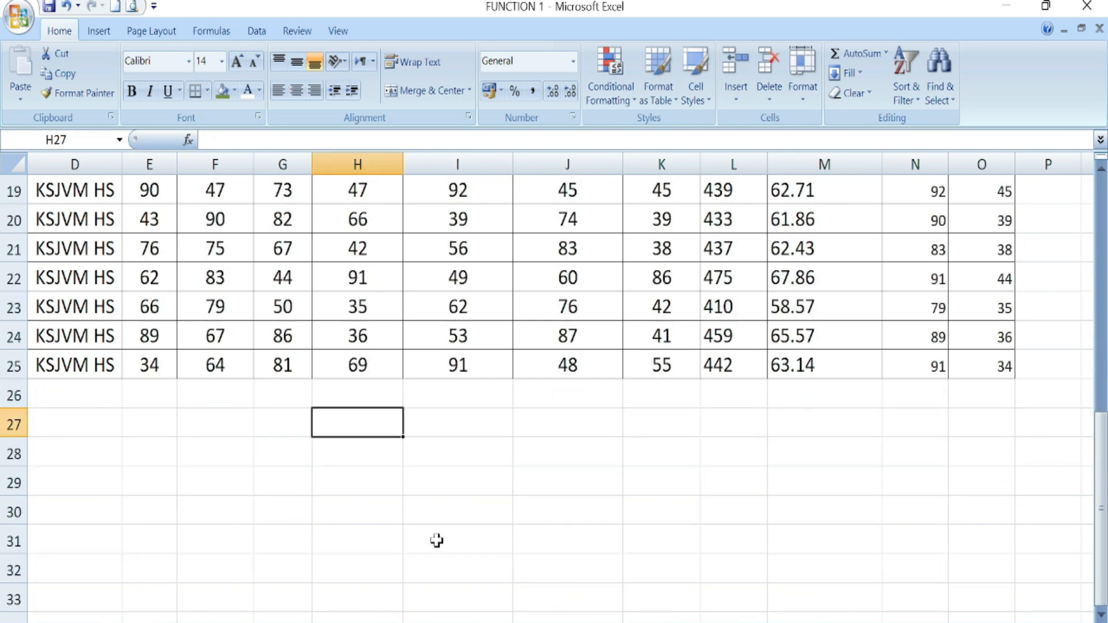
{"action": "type", "text": "=COUNTIFS("}
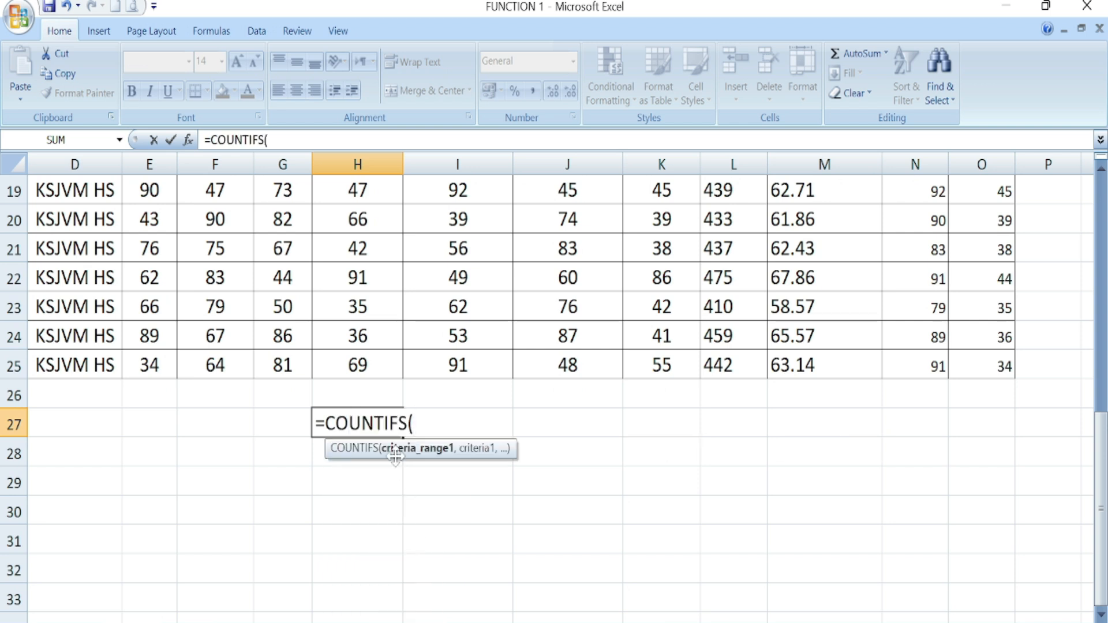
{"action": "scroll", "coordinate": [420, 517], "scroll_direction": "up", "scroll_amount": 6}
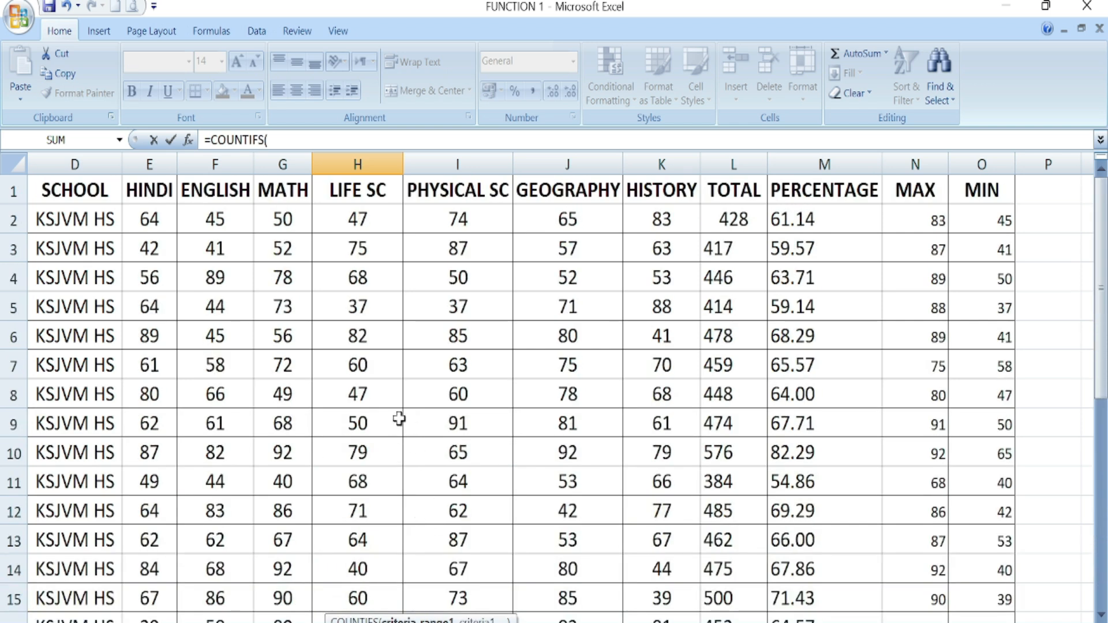
{"action": "left_click_drag", "start_coordinate": [364, 218], "coordinate": [398, 571]}
{"action": "scroll", "coordinate": [418, 544], "scroll_direction": "down", "scroll_amount": 5}
{"action": "scroll", "coordinate": [426, 556], "scroll_direction": "up", "scroll_amount": 1}
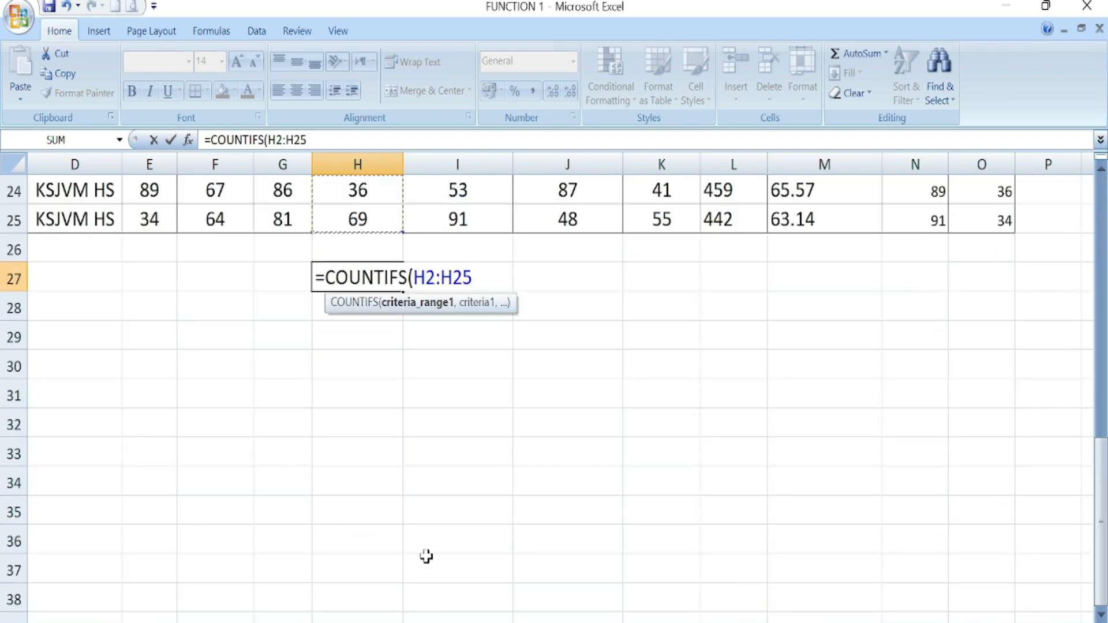
{"action": "type", "text": ",\""}
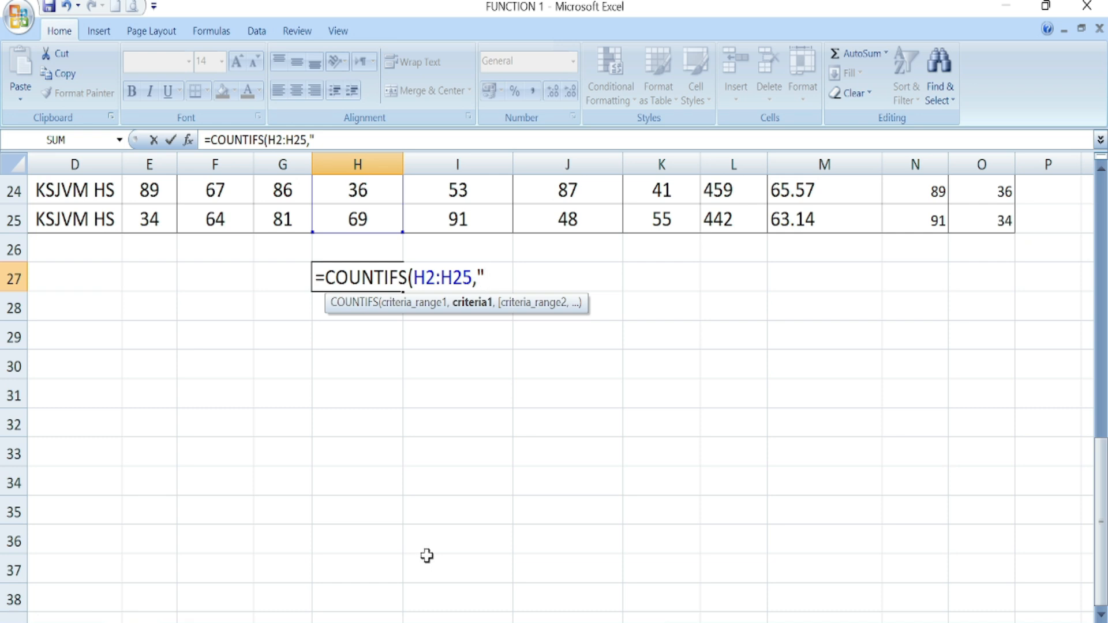
{"action": "type", "text": ">60"}
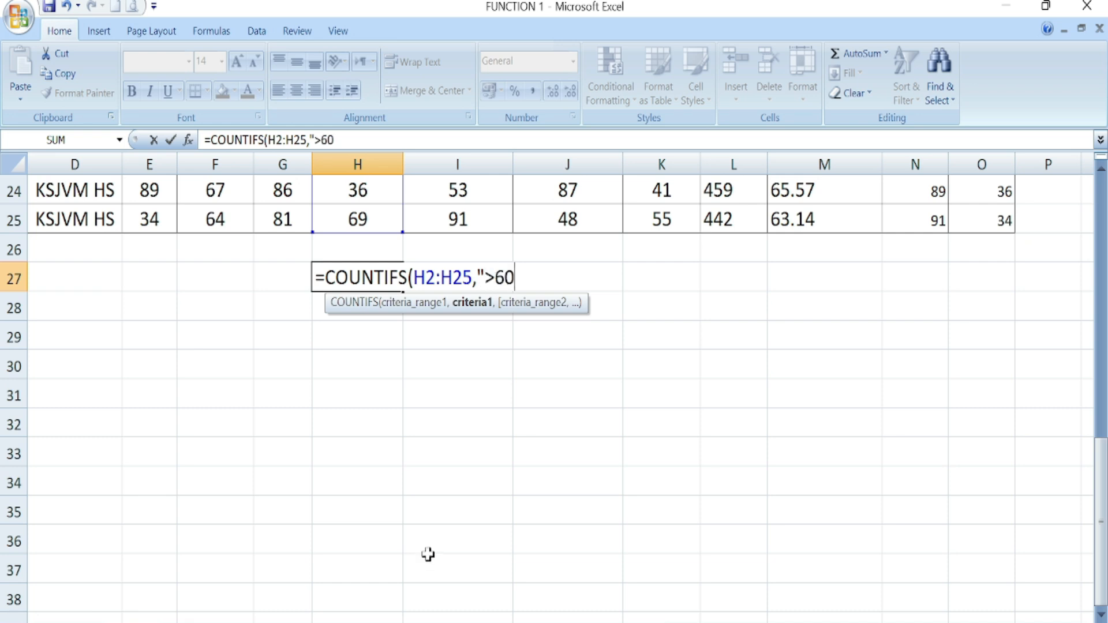
{"action": "type", "text": "\""}
- Add PHYSICAL SC marks I2:I25 above 60 as second criterion and enter it, giving 8
{"action": "type", "text": ","}
{"action": "scroll", "coordinate": [436, 404], "scroll_direction": "up", "scroll_amount": 8}
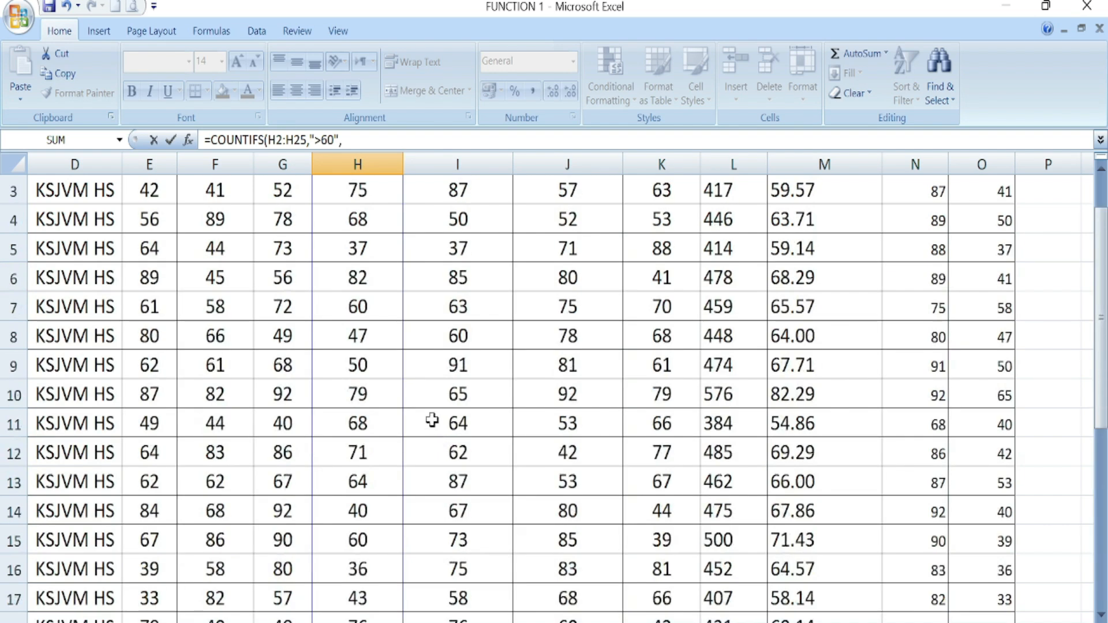
{"action": "left_click_drag", "start_coordinate": [474, 222], "coordinate": [482, 587]}
{"action": "scroll", "coordinate": [487, 594], "scroll_direction": "down", "scroll_amount": 1}
{"action": "type", "text": ","}
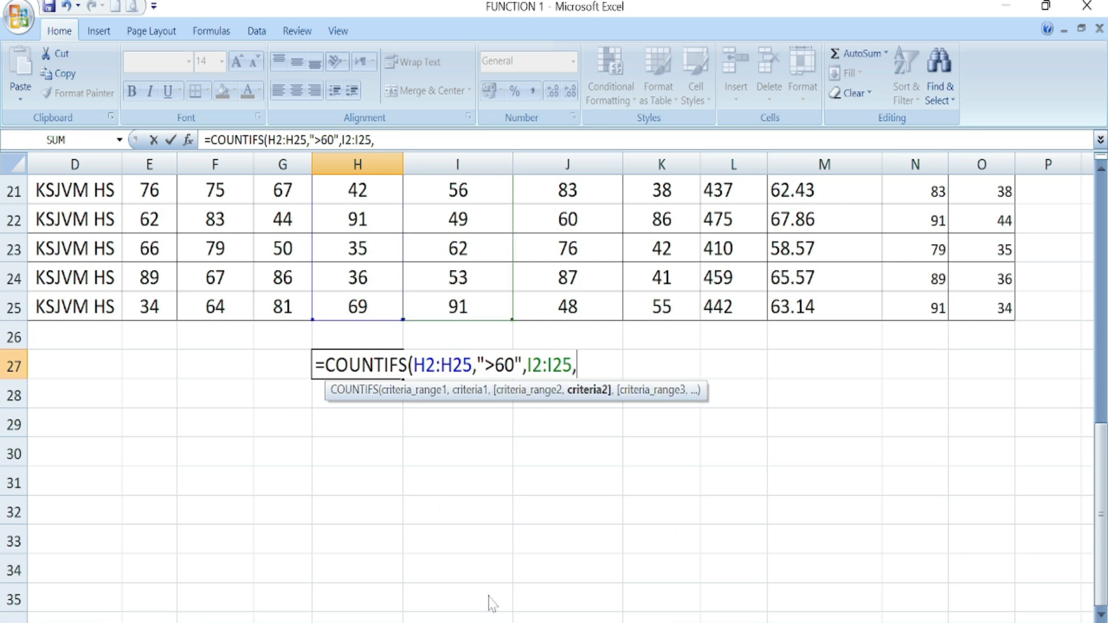
{"action": "type", "text": "\">60\""}
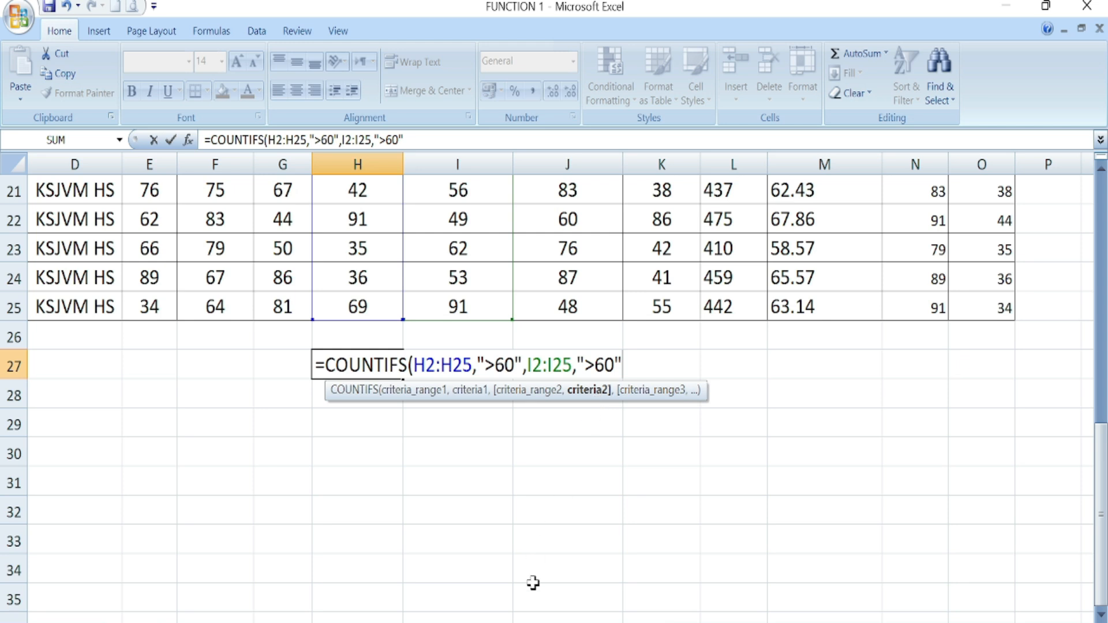
{"action": "type", "text": ")"}
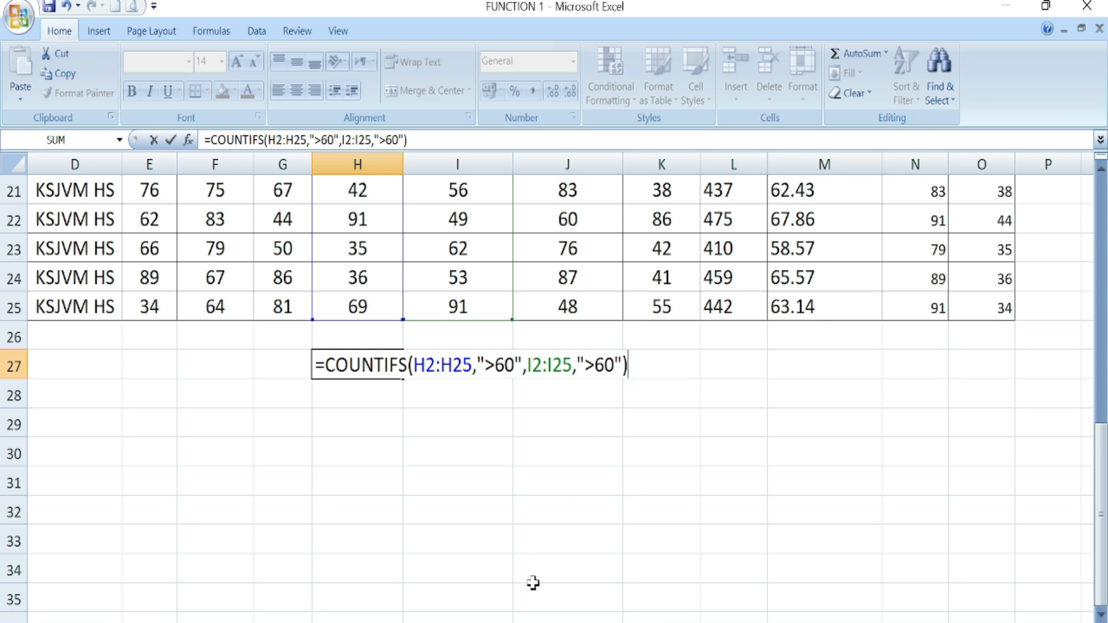
{"action": "key", "text": "Return"}
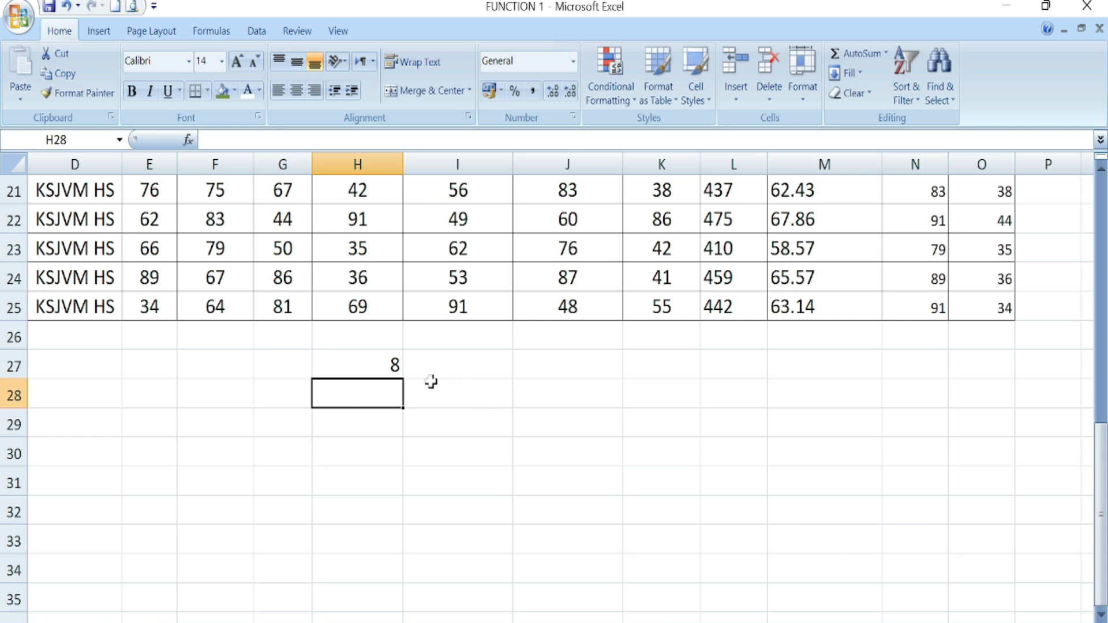
{"action": "left_click", "coordinate": [386, 365]}
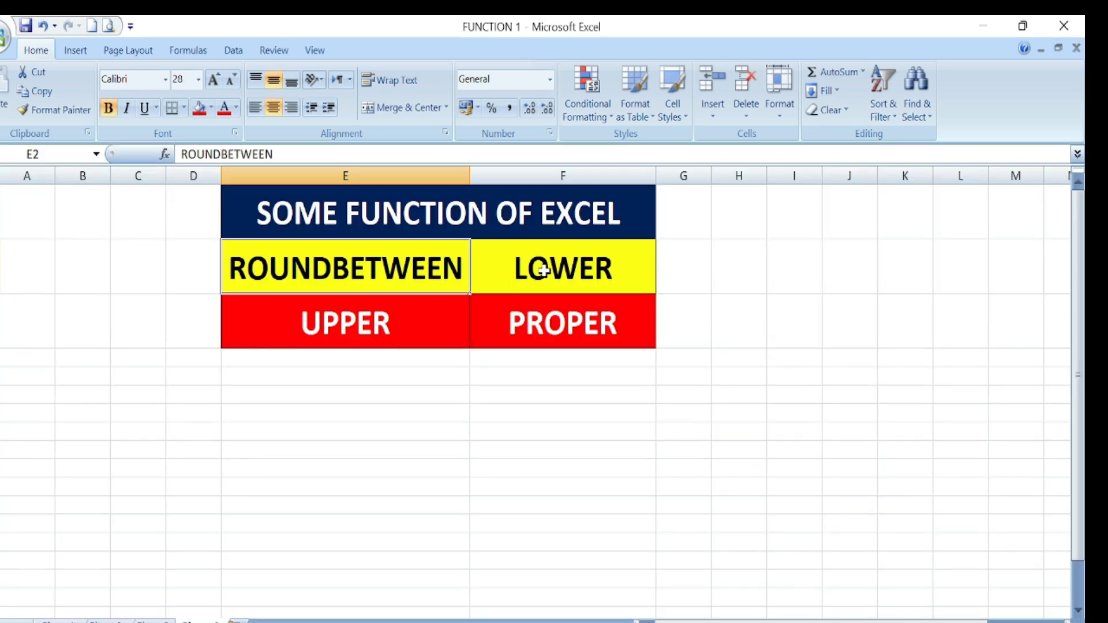
- Review LOWER, UPPER and PROPER in the function list, then insert a new blank worksheet
{"action": "left_click", "coordinate": [543, 270]}
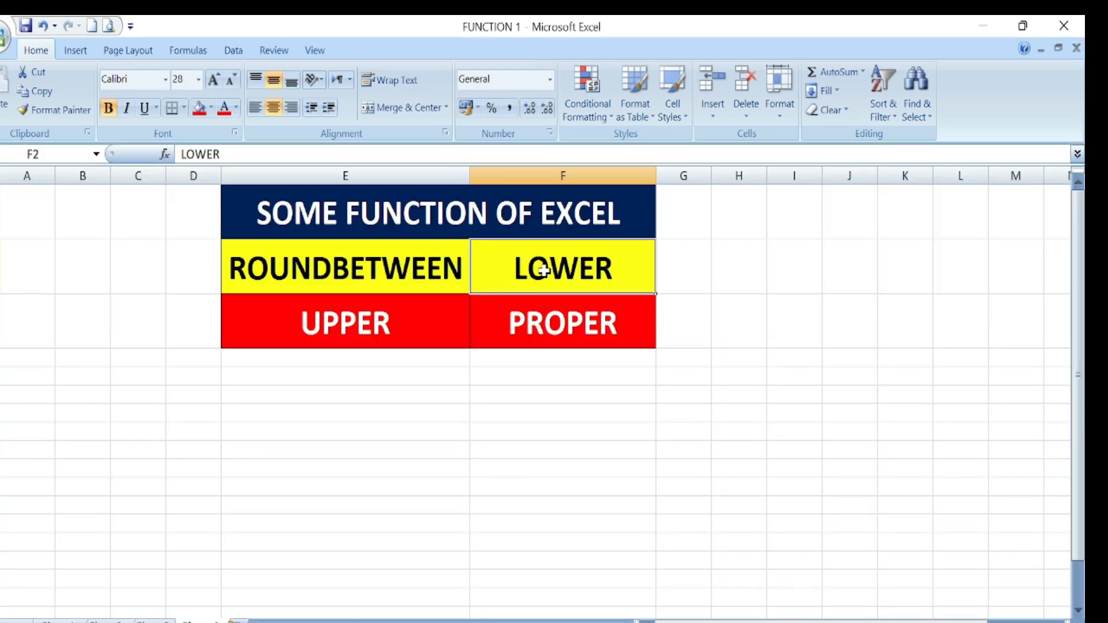
{"action": "left_click", "coordinate": [398, 332]}
{"action": "left_click", "coordinate": [555, 333]}
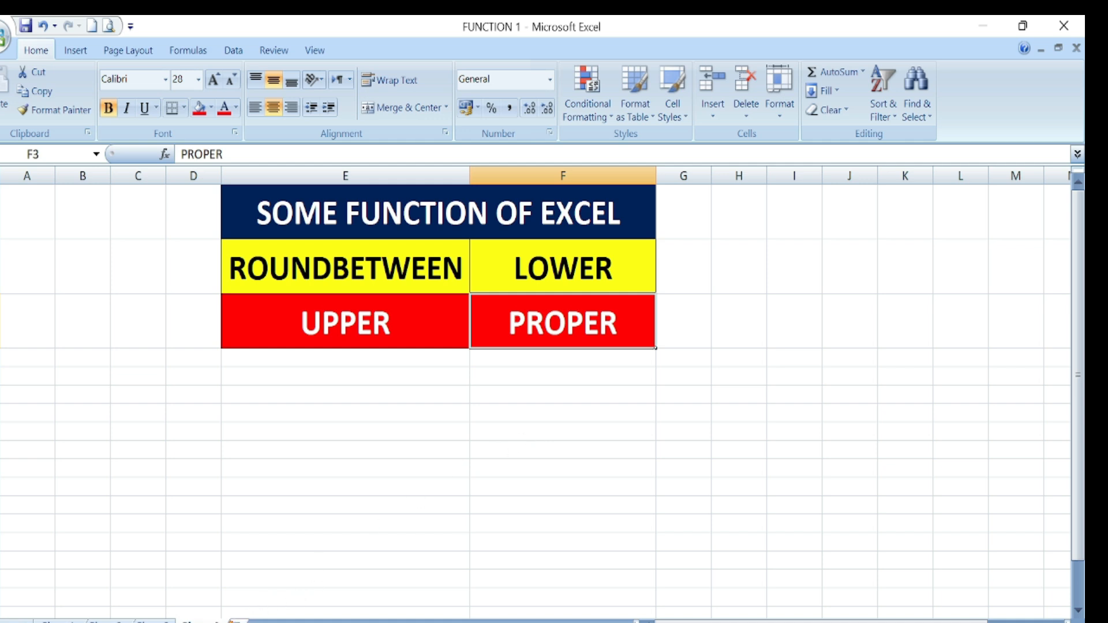
{"action": "left_click", "coordinate": [234, 621]}
{"action": "left_click", "coordinate": [501, 452]}
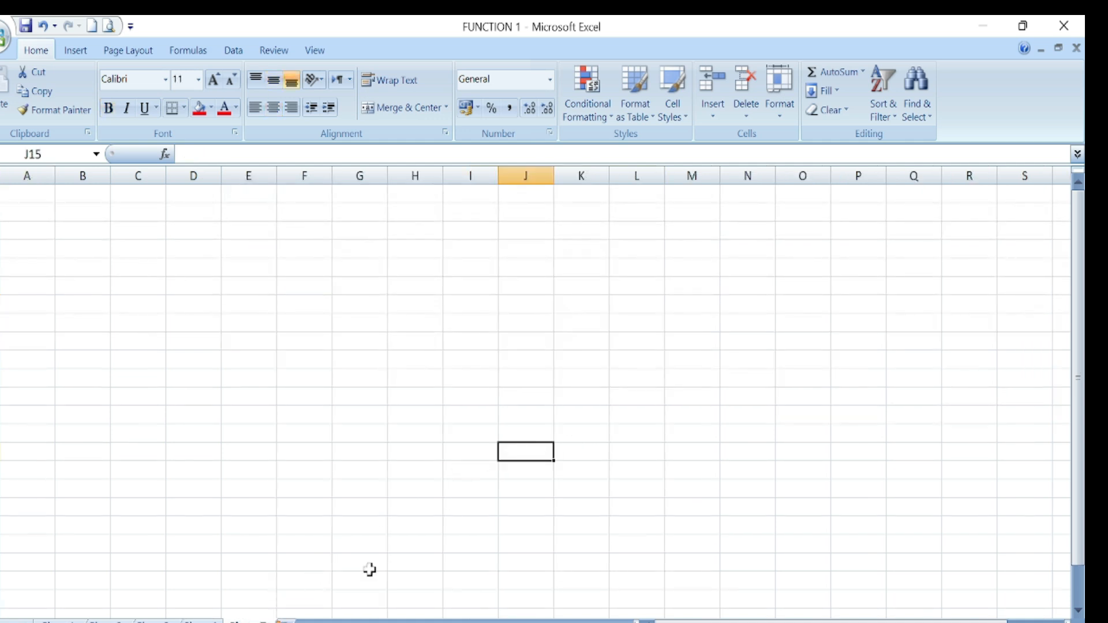
- Fill A1:R21 with =RANDBETWEEN(36,88) random marks in a single entry
{"action": "left_click_drag", "start_coordinate": [33, 193], "coordinate": [979, 555]}
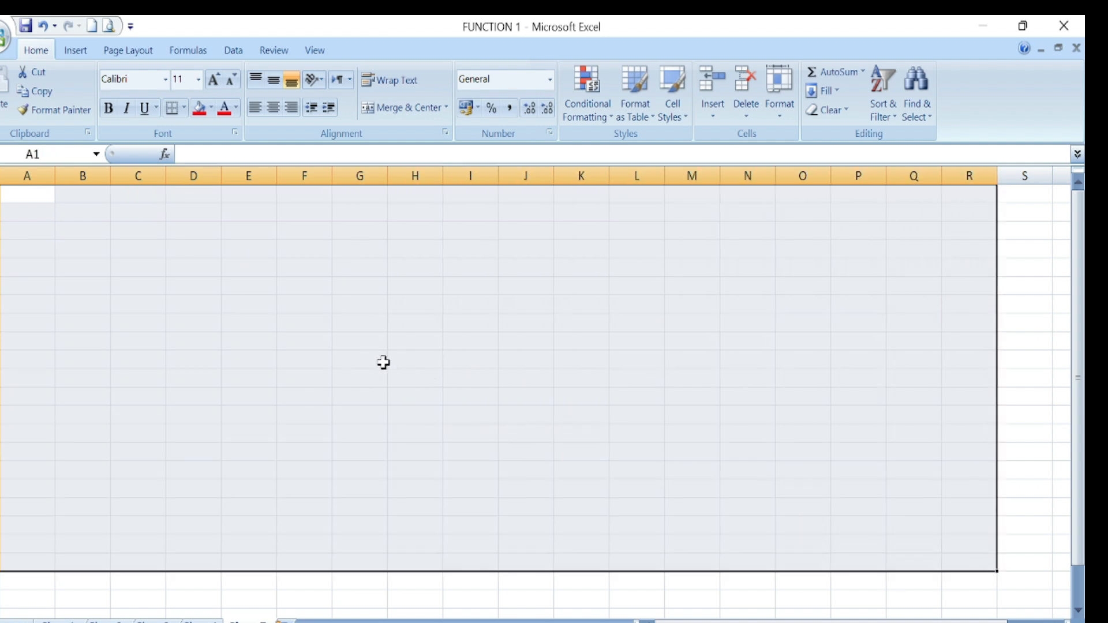
{"action": "type", "text": "="}
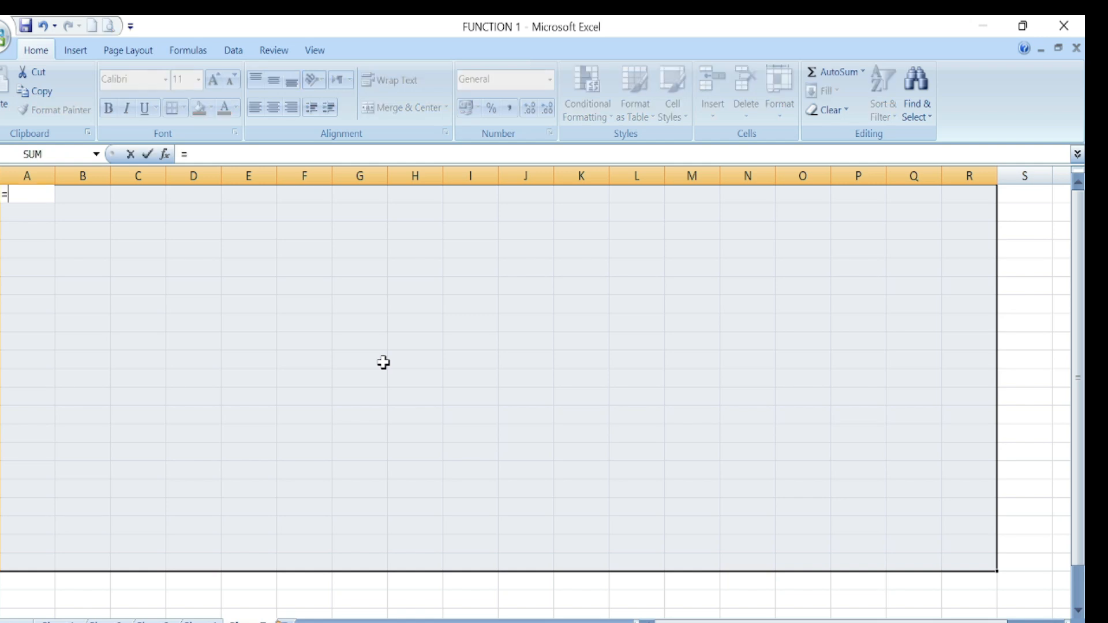
{"action": "type", "text": "RAN"}
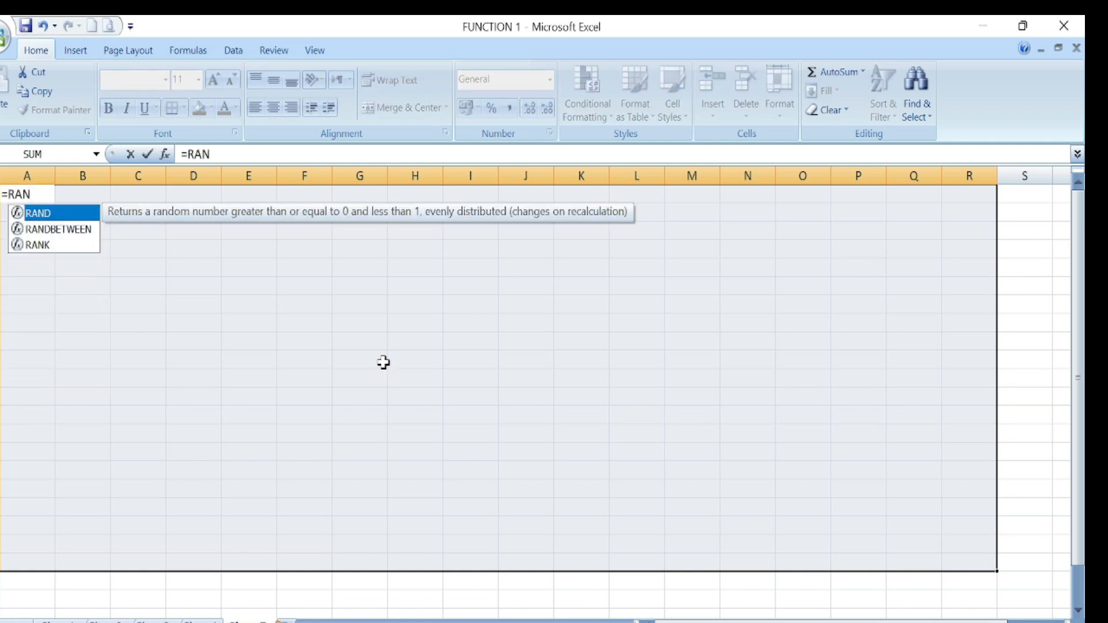
{"action": "double_click", "coordinate": [61, 229]}
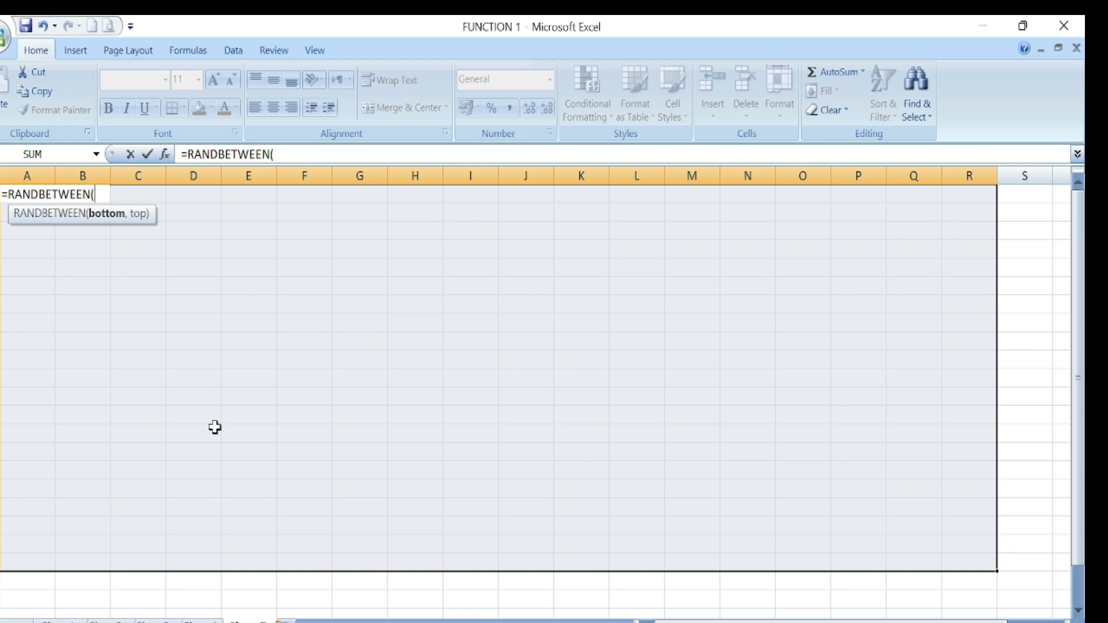
{"action": "type", "text": "36,88"}
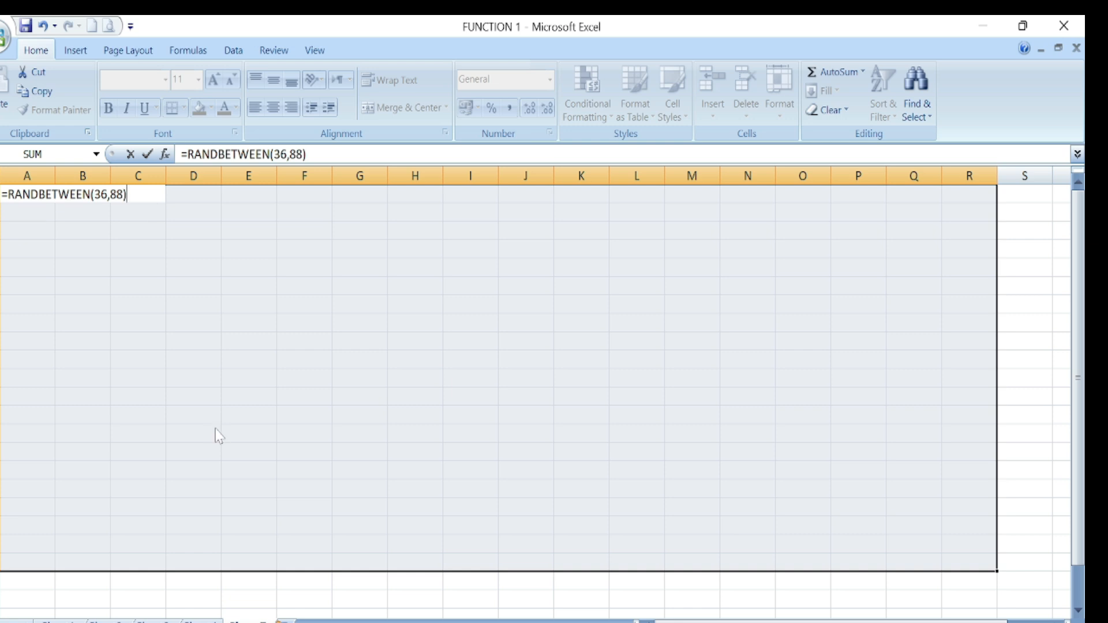
{"action": "key", "text": "ctrl+Return"}
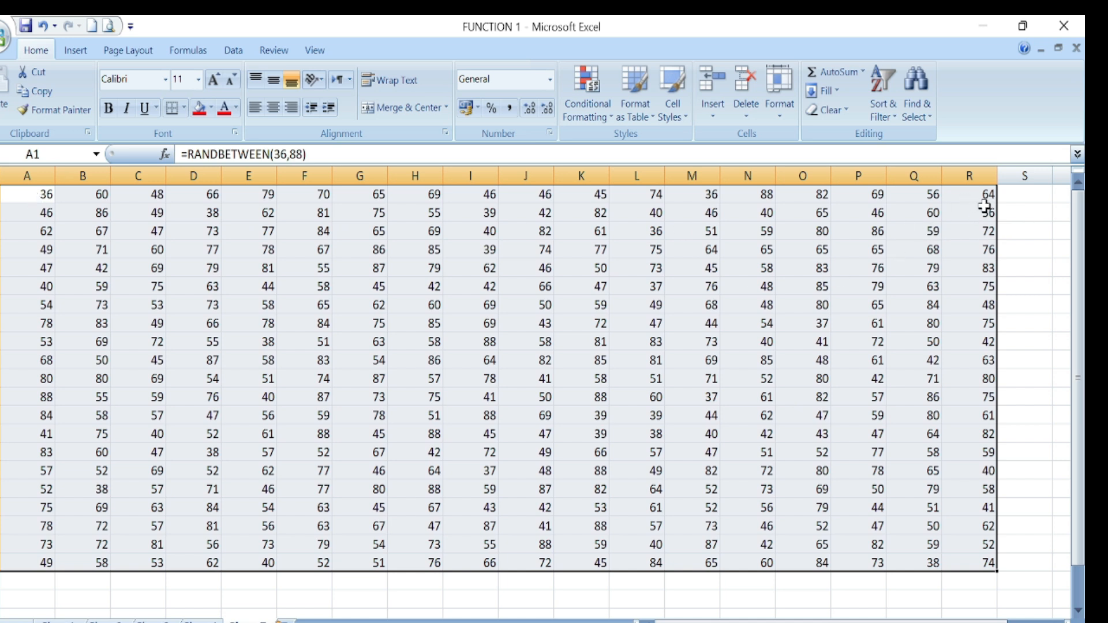
- Enter and delete a value below the grid to regenerate the marks, then check A1's formula
{"action": "left_click", "coordinate": [804, 599]}
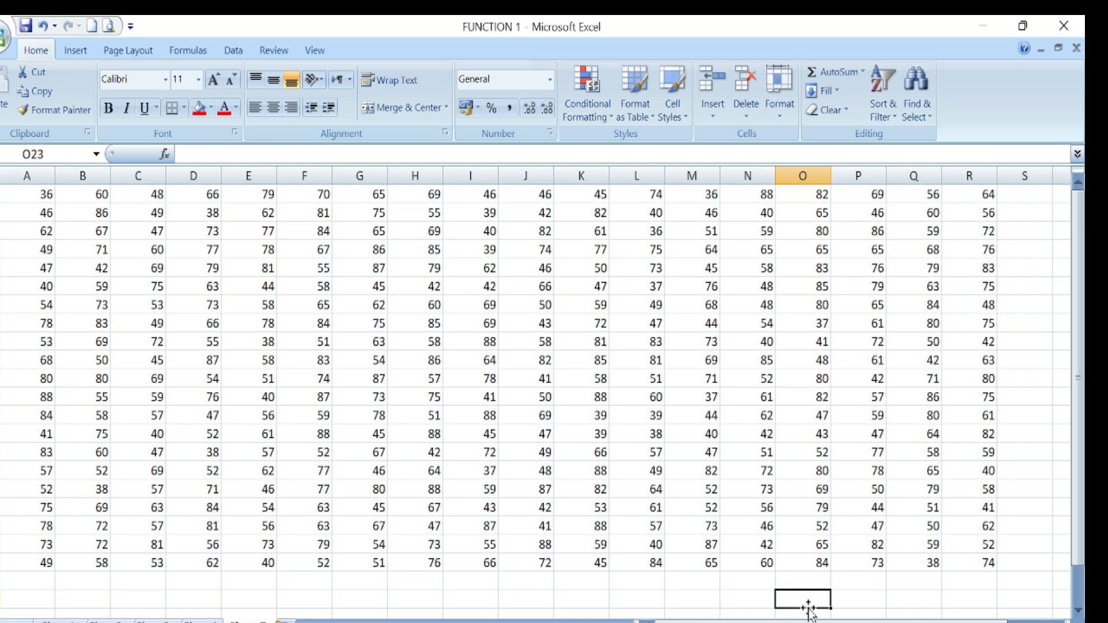
{"action": "type", "text": "="}
{"action": "key", "text": "Return"}
{"action": "left_click", "coordinate": [780, 582]}
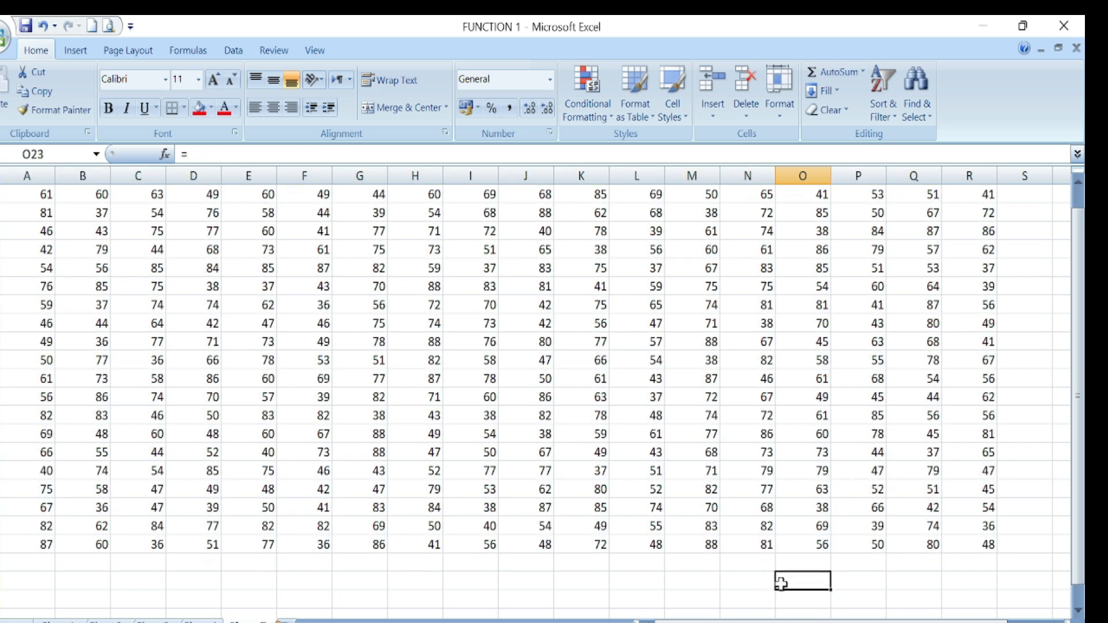
{"action": "key", "text": "Delete"}
{"action": "scroll", "coordinate": [942, 596], "scroll_direction": "up", "scroll_amount": 1}
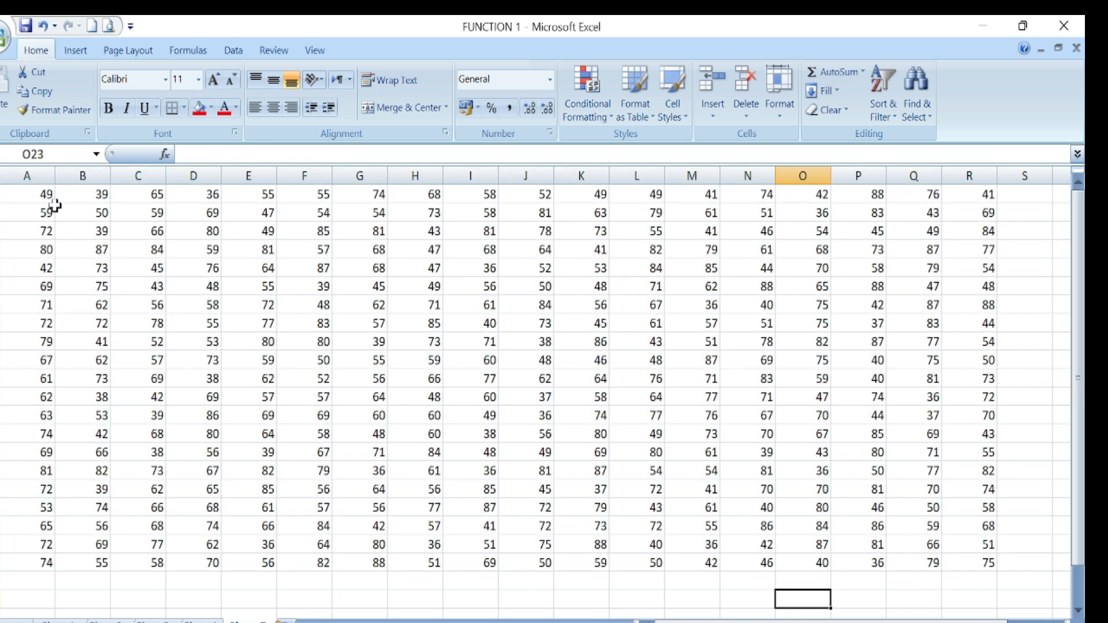
{"action": "left_click", "coordinate": [32, 197]}
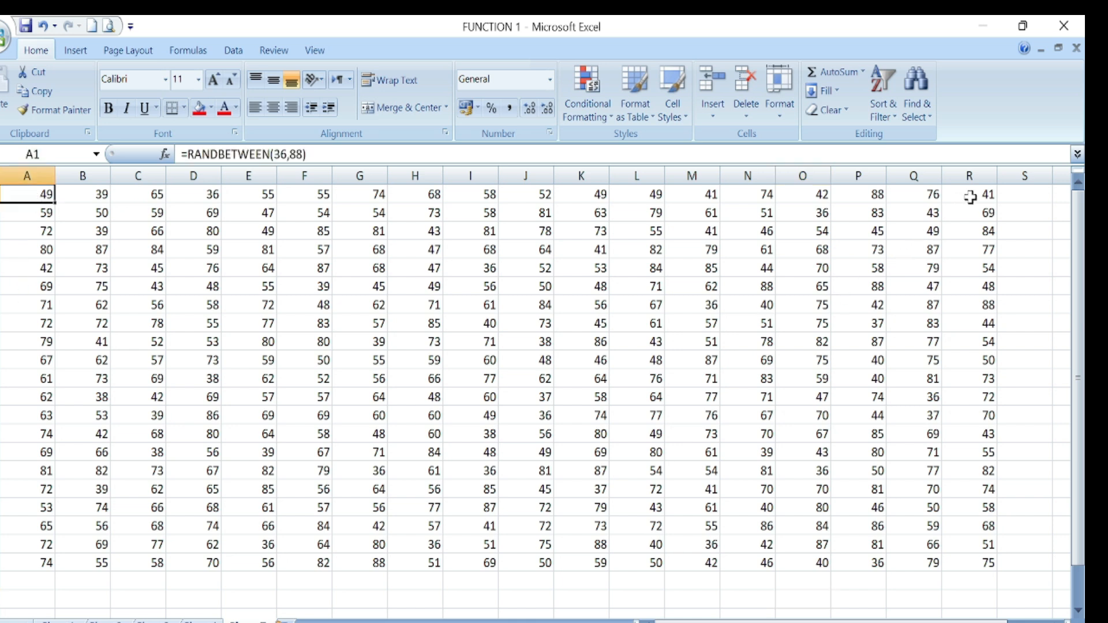
{"action": "left_click", "coordinate": [982, 584]}
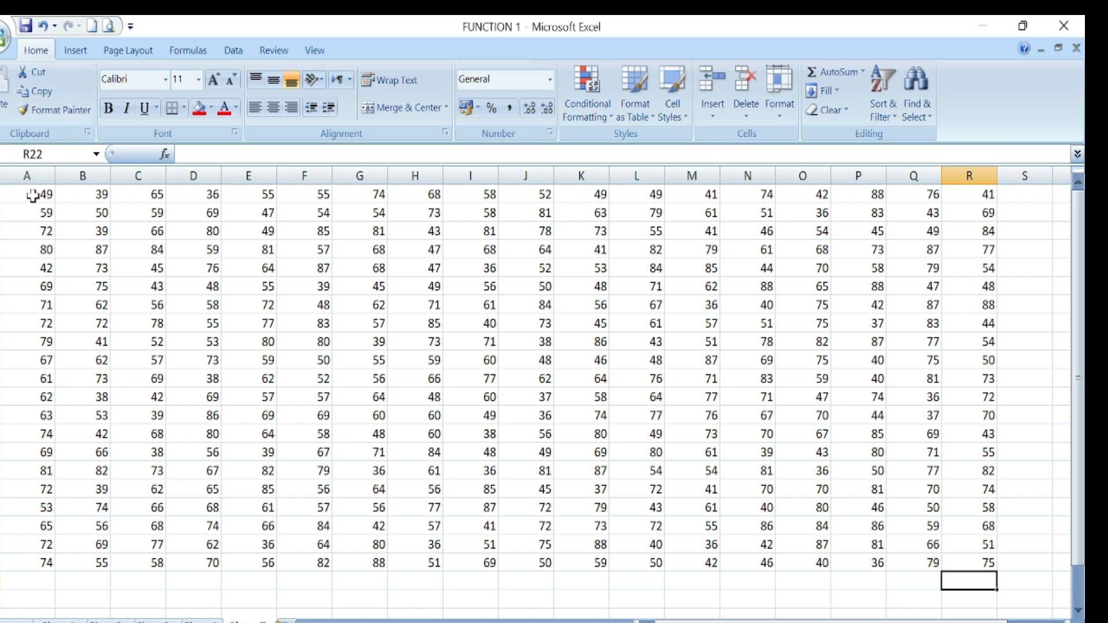
- Copy A1:R21 and paste it back as values, then return to the school marks sheet
{"action": "left_click_drag", "start_coordinate": [38, 198], "coordinate": [955, 561]}
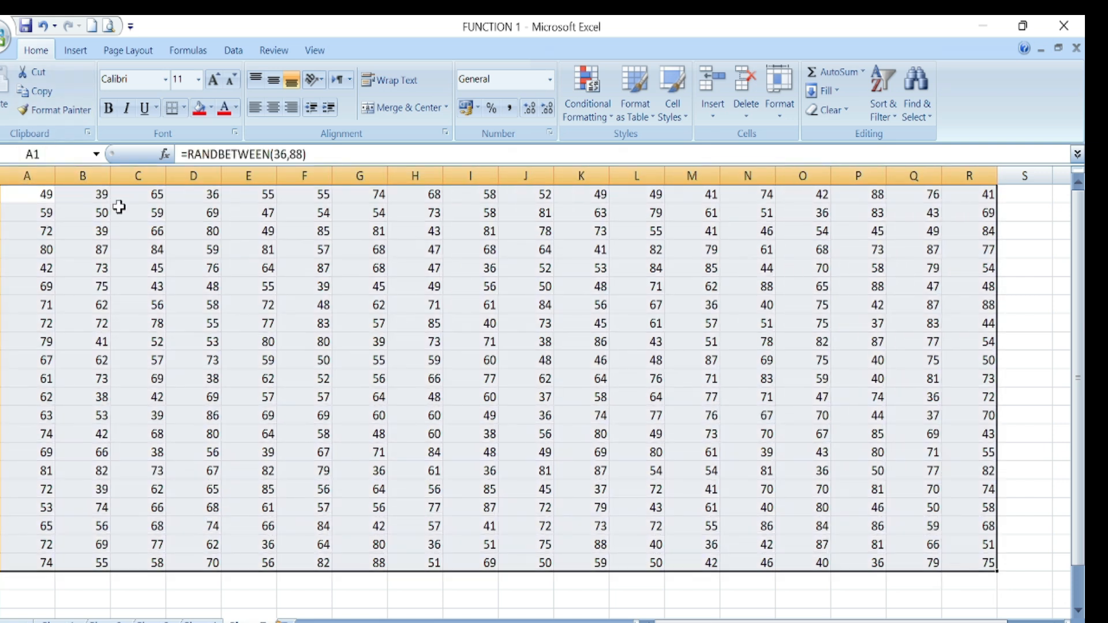
{"action": "left_click", "coordinate": [41, 93]}
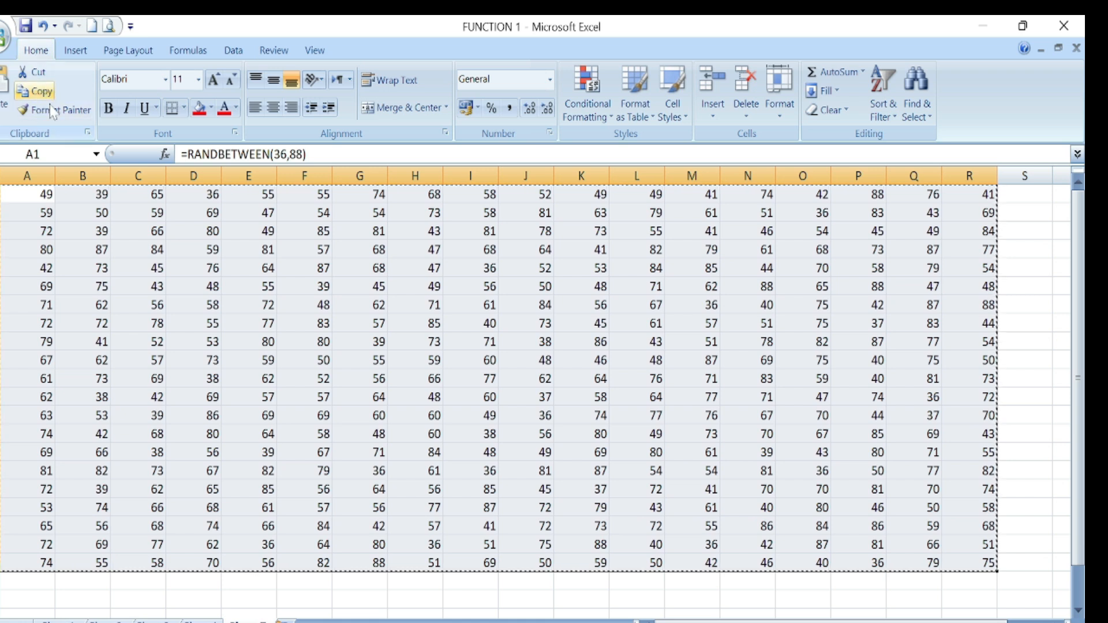
{"action": "left_click", "coordinate": [3, 121]}
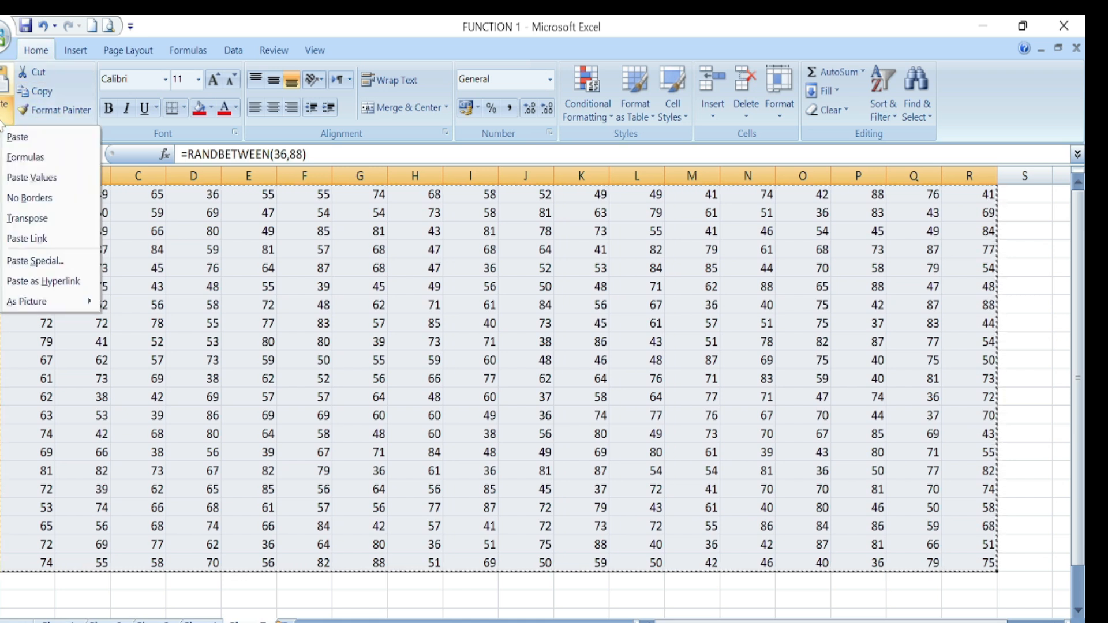
{"action": "left_click", "coordinate": [41, 183]}
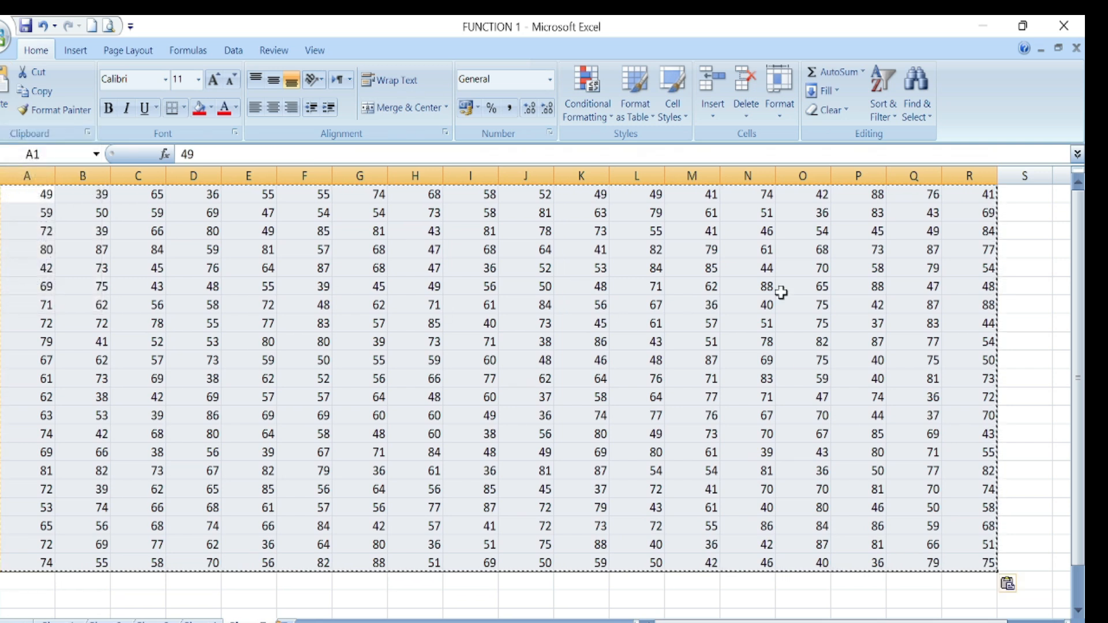
{"action": "left_click", "coordinate": [1008, 272]}
{"action": "left_click", "coordinate": [548, 322]}
{"action": "left_click", "coordinate": [346, 301]}
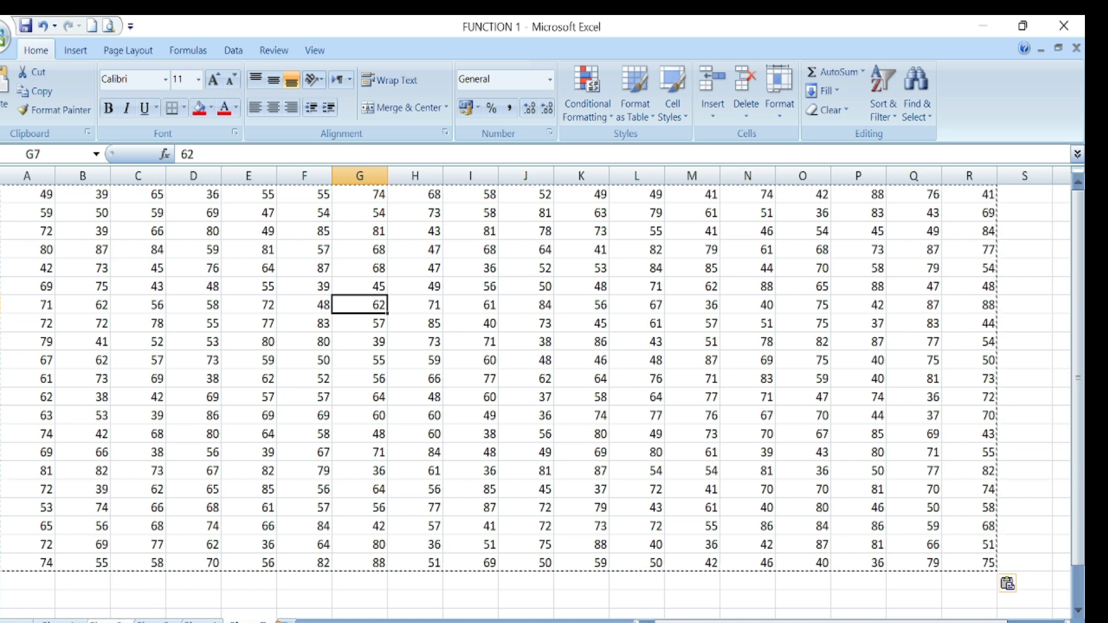
{"action": "left_click", "coordinate": [156, 620]}
{"action": "scroll", "coordinate": [391, 531], "scroll_direction": "up", "scroll_amount": 7}
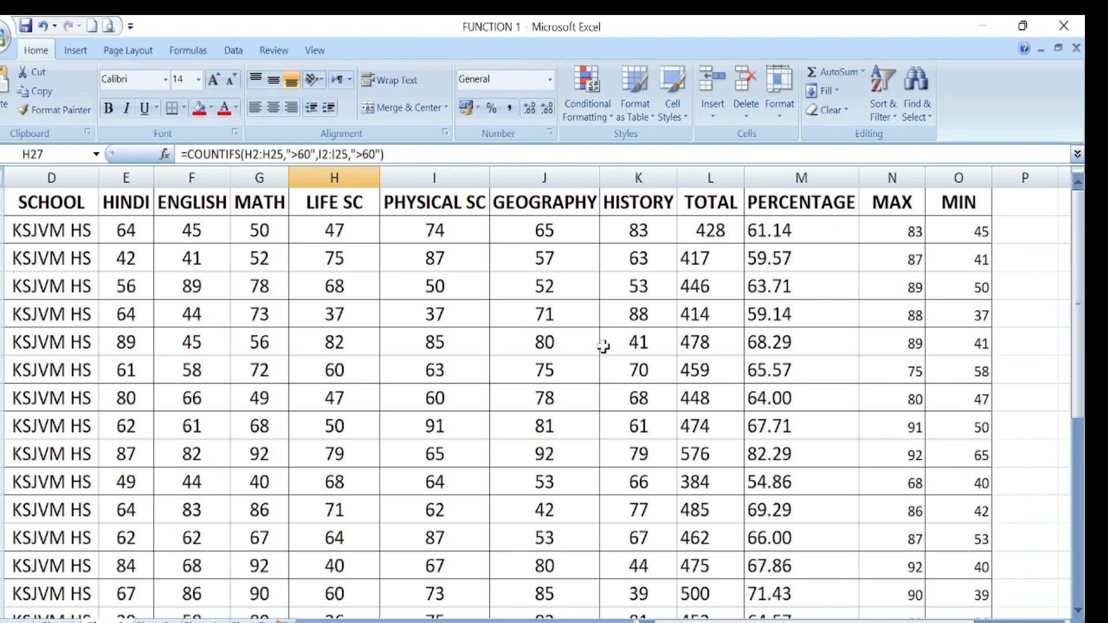
- Clear the existing marks and results from E2:O25
{"action": "left_click_drag", "start_coordinate": [126, 230], "coordinate": [967, 535]}
{"action": "key", "text": "Delete"}
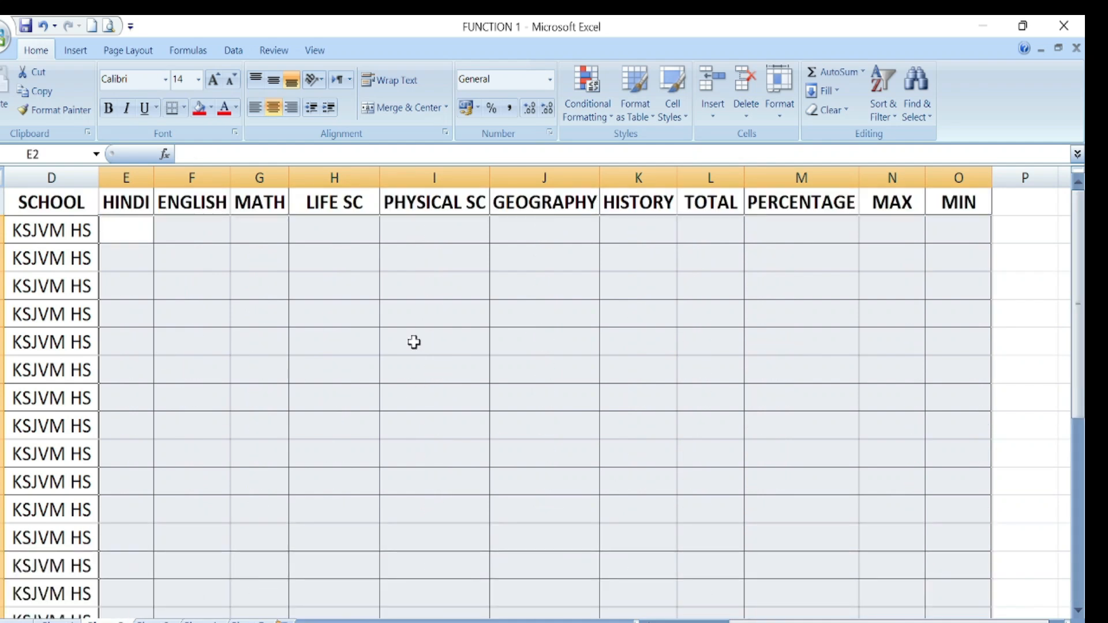
{"action": "left_click", "coordinate": [445, 370]}
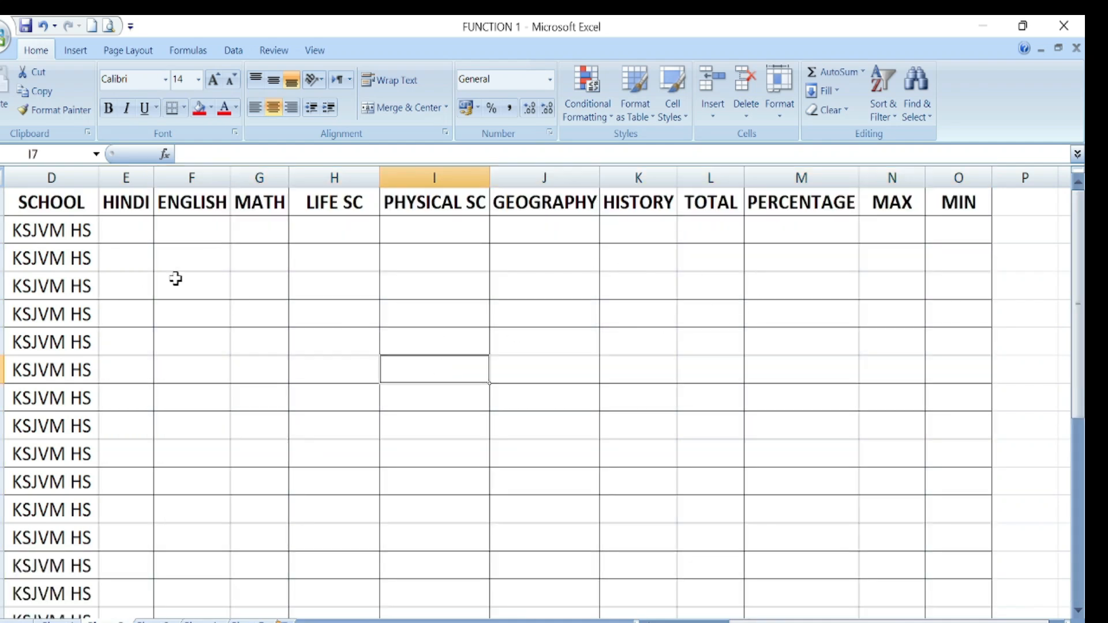
- Fill the HINDI–HISTORY cells with =RANDBETWEEN(33,89) for every student row
{"action": "left_click_drag", "start_coordinate": [130, 230], "coordinate": [648, 601]}
{"action": "scroll", "coordinate": [334, 401], "scroll_direction": "up", "scroll_amount": 1}
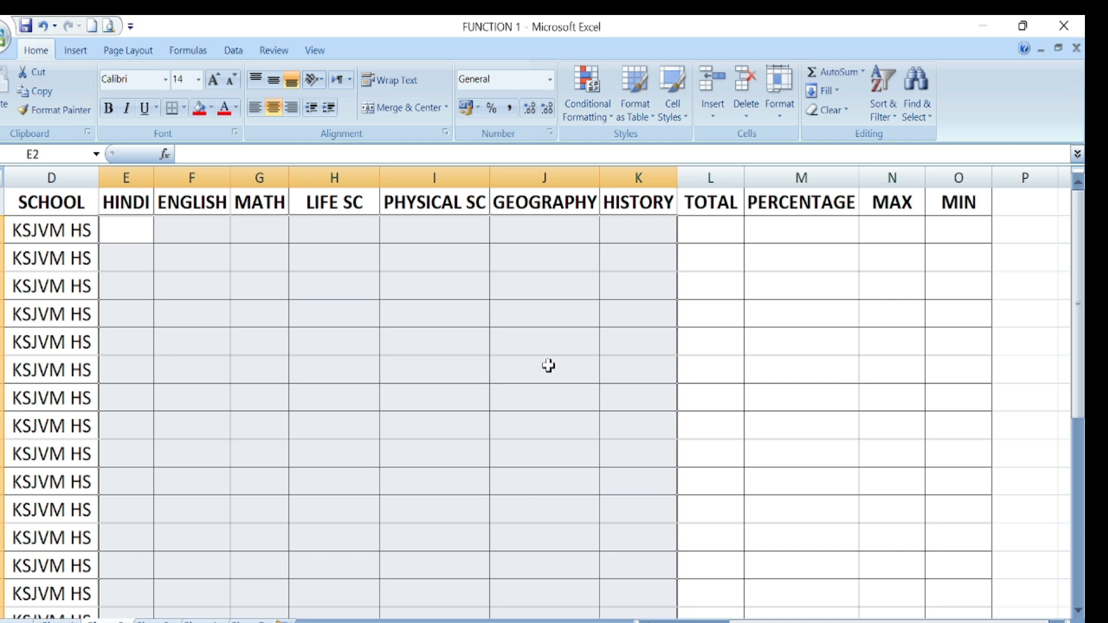
{"action": "type", "text": "=R"}
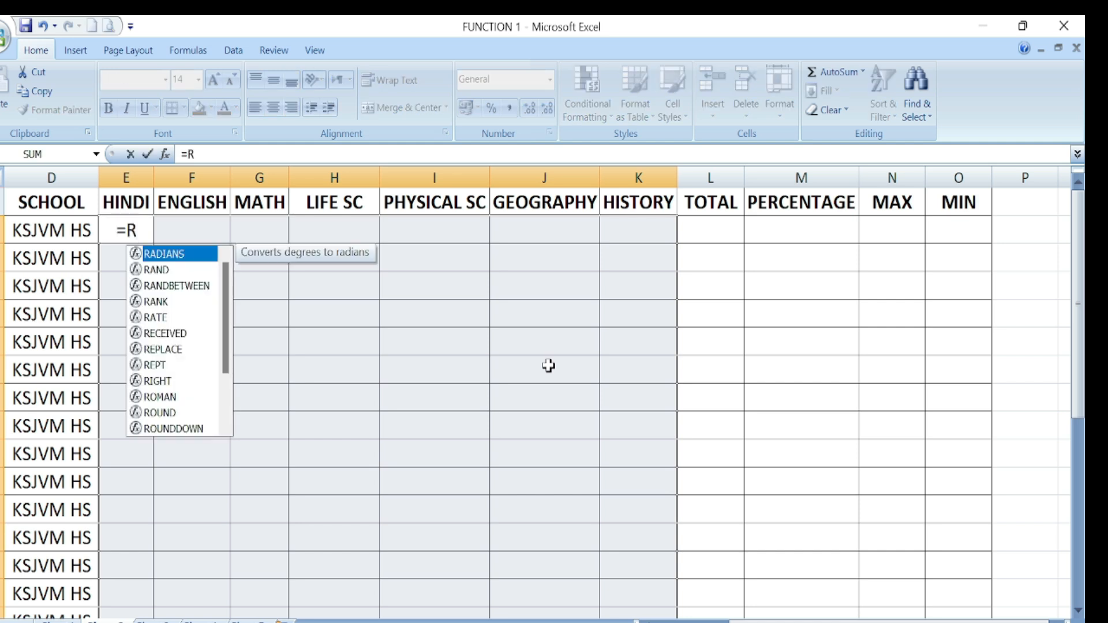
{"action": "type", "text": "AN"}
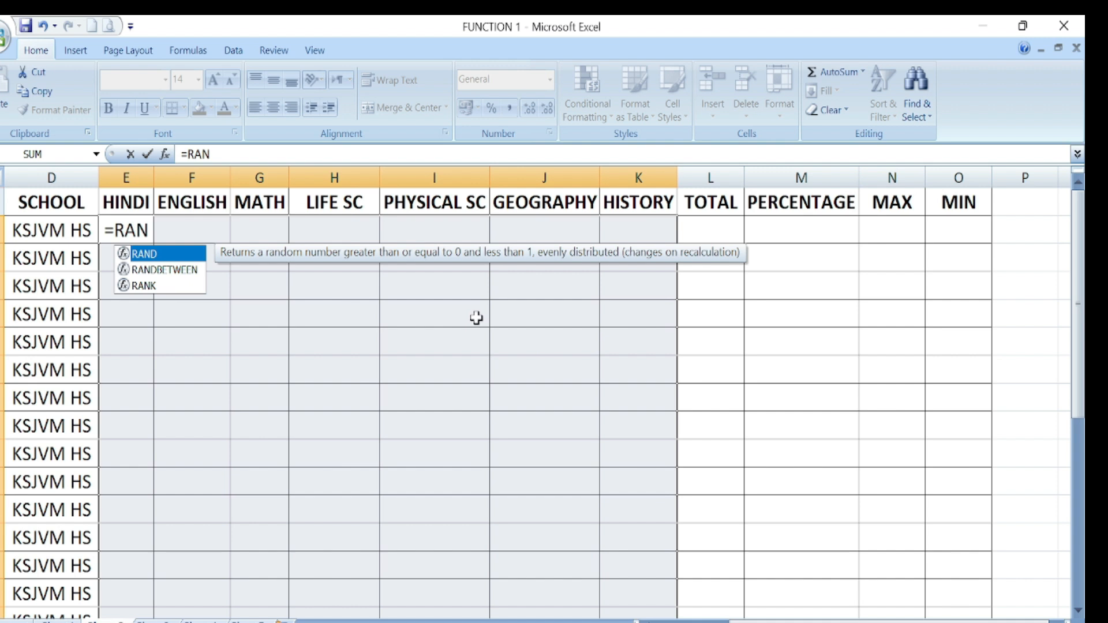
{"action": "double_click", "coordinate": [177, 271]}
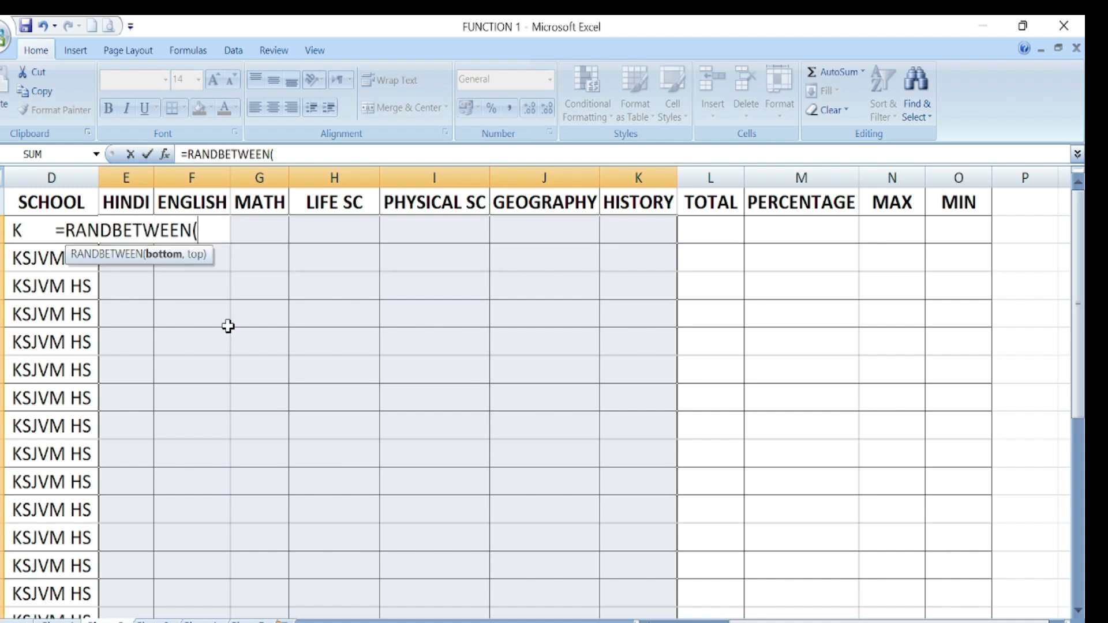
{"action": "type", "text": "33"}
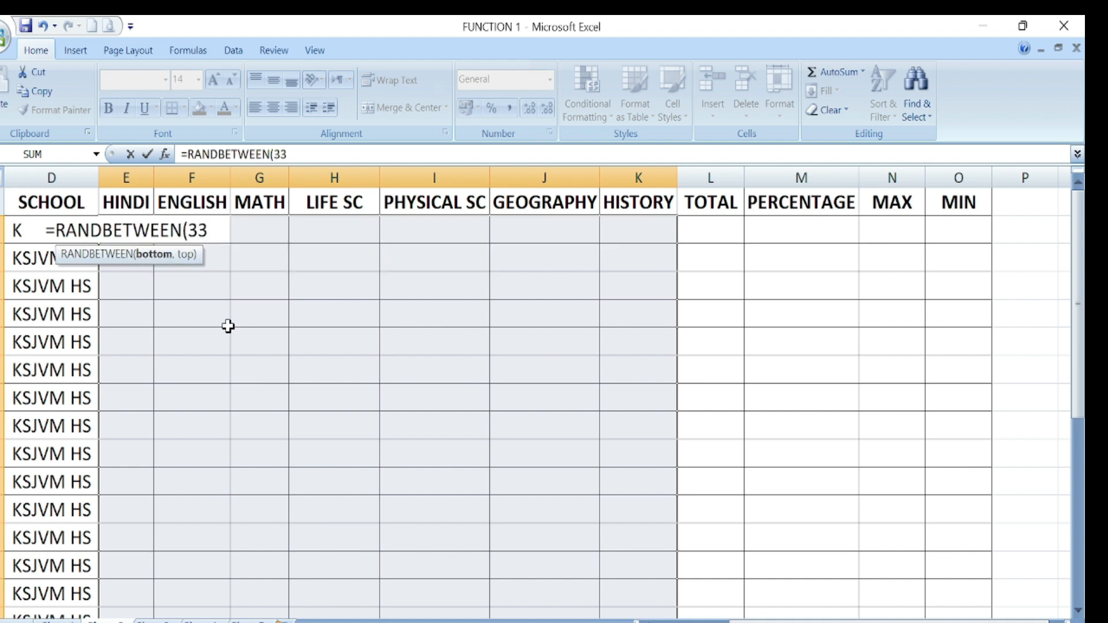
{"action": "type", "text": ",8"}
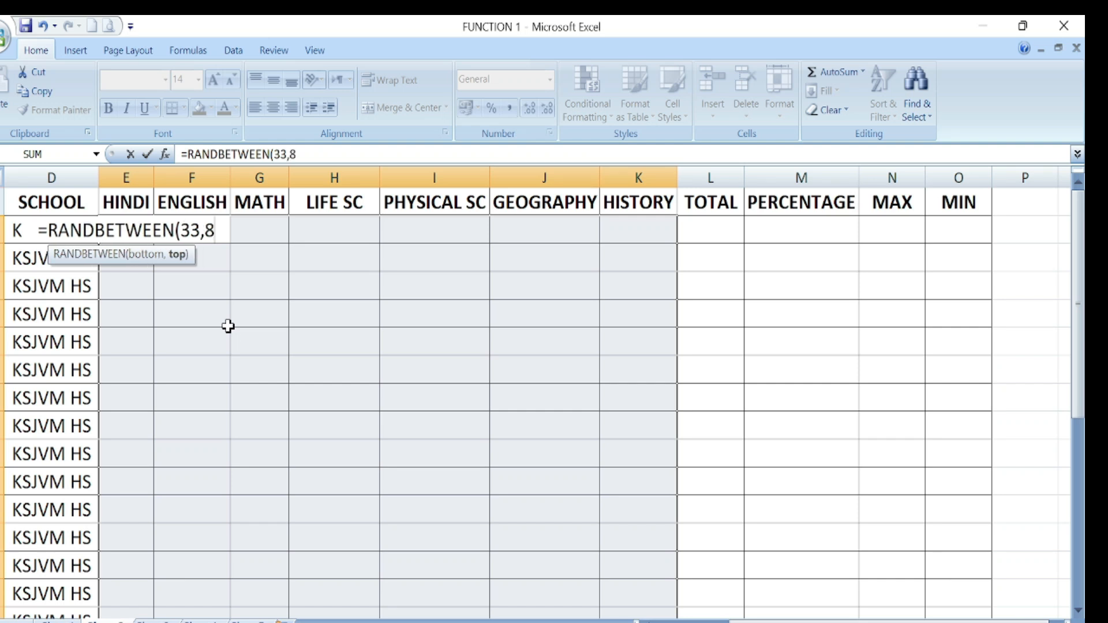
{"action": "type", "text": "9)"}
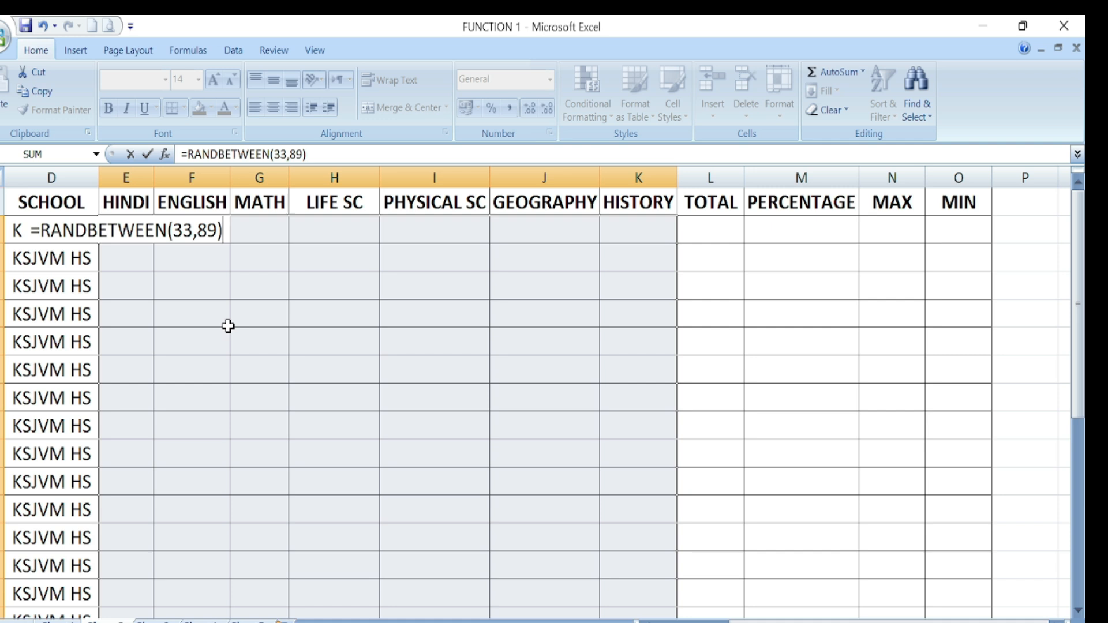
{"action": "key", "text": "ctrl+Return"}
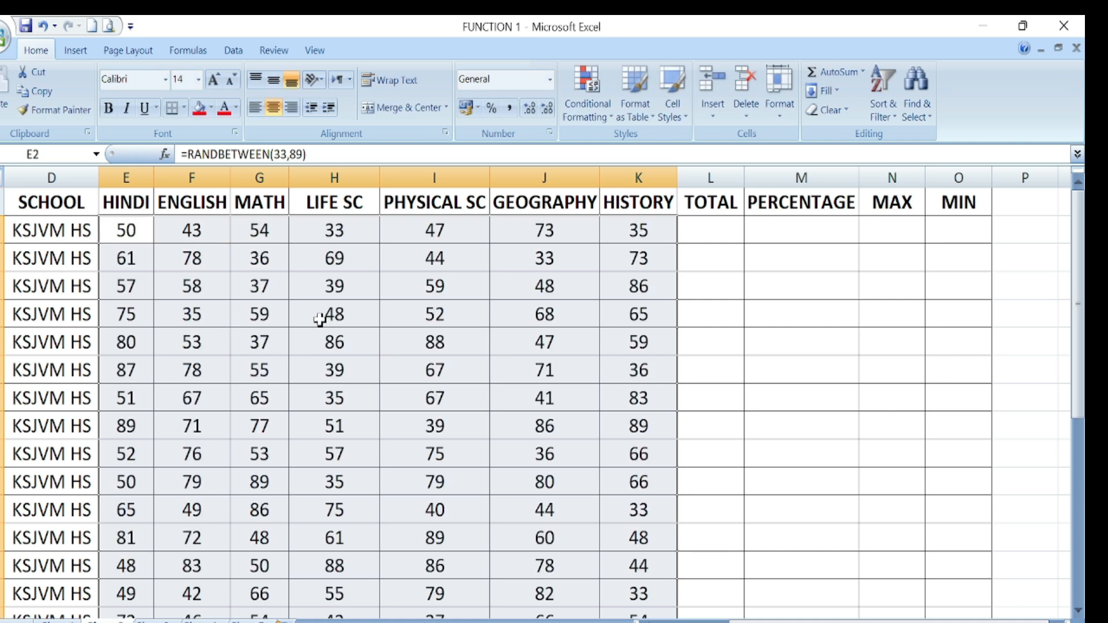
{"action": "scroll", "coordinate": [527, 315], "scroll_direction": "down", "scroll_amount": 10}
{"action": "scroll", "coordinate": [527, 314], "scroll_direction": "up", "scroll_amount": 10}
- Paste the generated subject marks back as fixed values, confirming J5 now holds 68
{"action": "left_click", "coordinate": [38, 91]}
{"action": "left_click", "coordinate": [4, 121]}
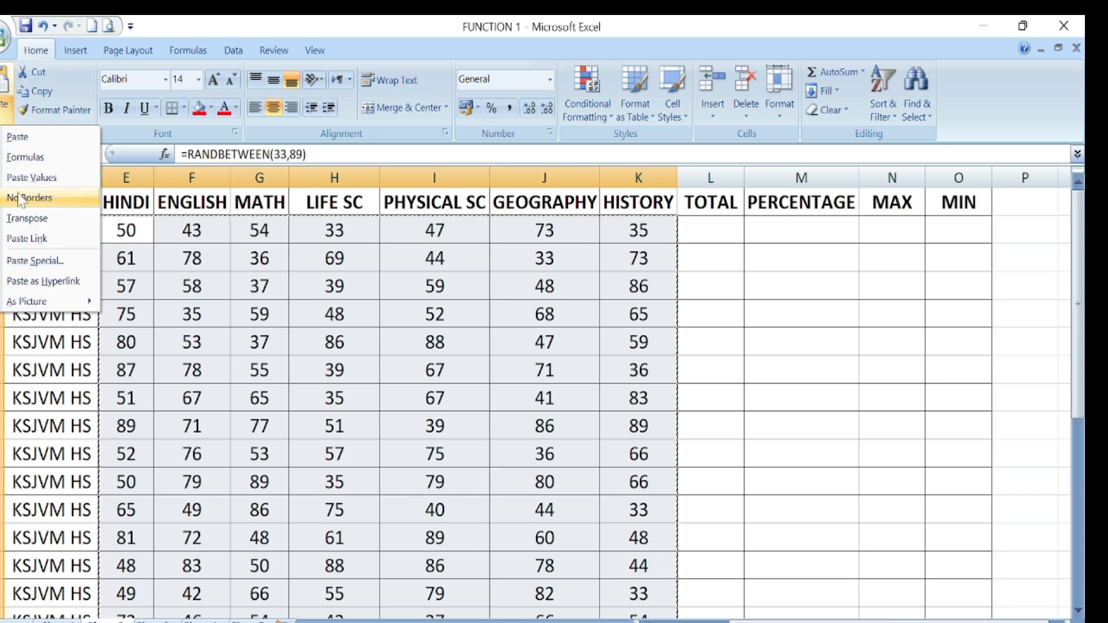
{"action": "left_click", "coordinate": [32, 177]}
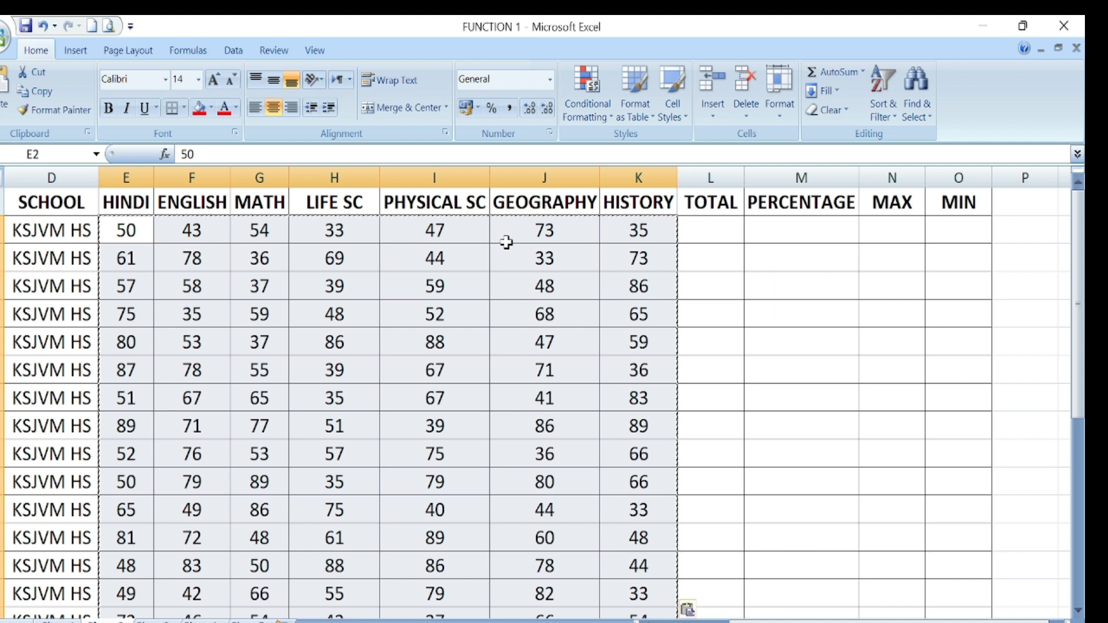
{"action": "left_click", "coordinate": [772, 339]}
{"action": "left_click", "coordinate": [495, 318]}
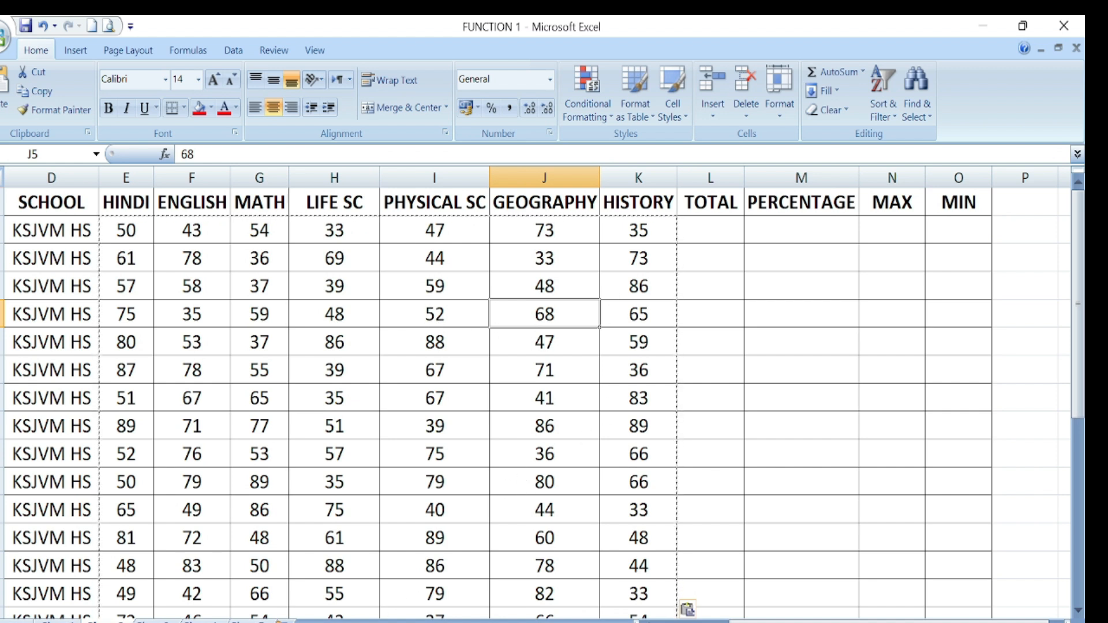
- Fill the W3:W14 block with =RANDBETWEEN(45,95), then show the LOWER heading on the functions sheet
{"action": "left_click", "coordinate": [1058, 621]}
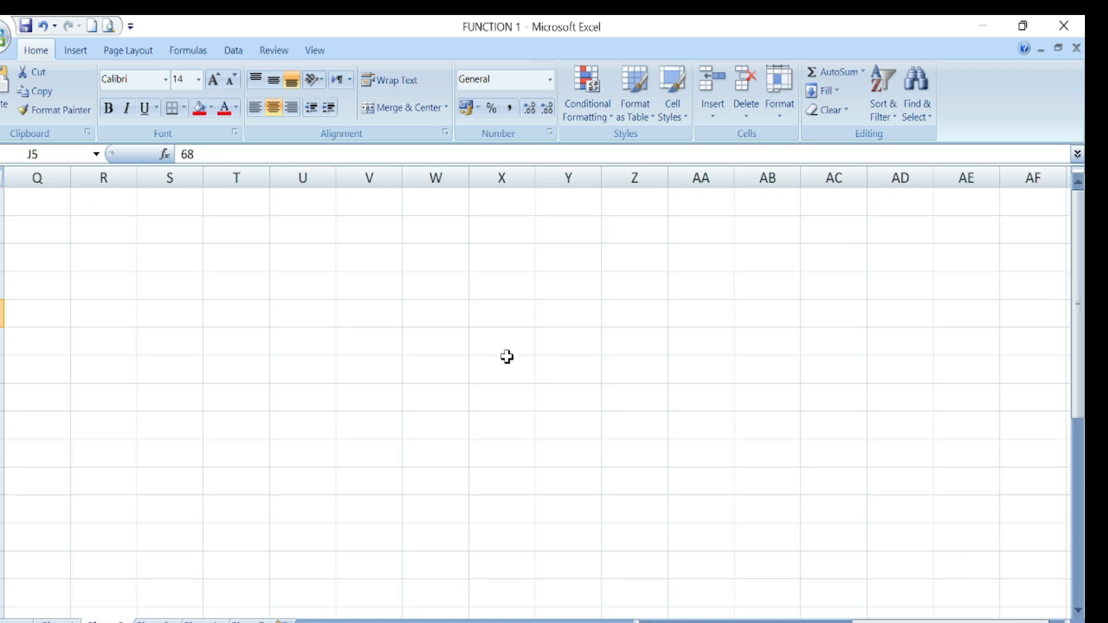
{"action": "left_click", "coordinate": [448, 261]}
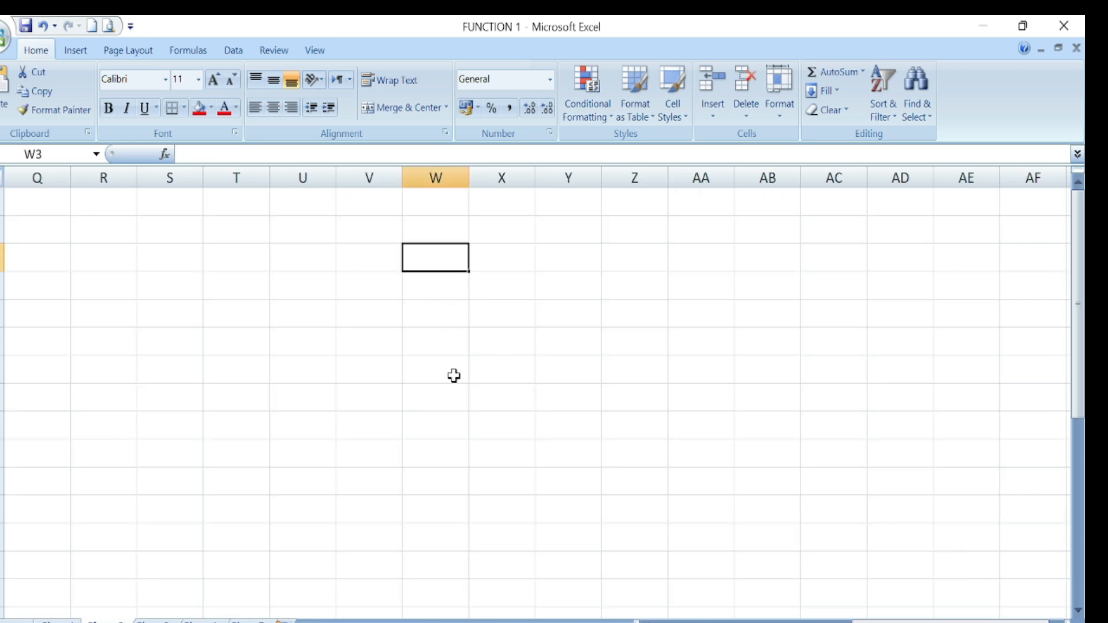
{"action": "type", "text": "=RAN"}
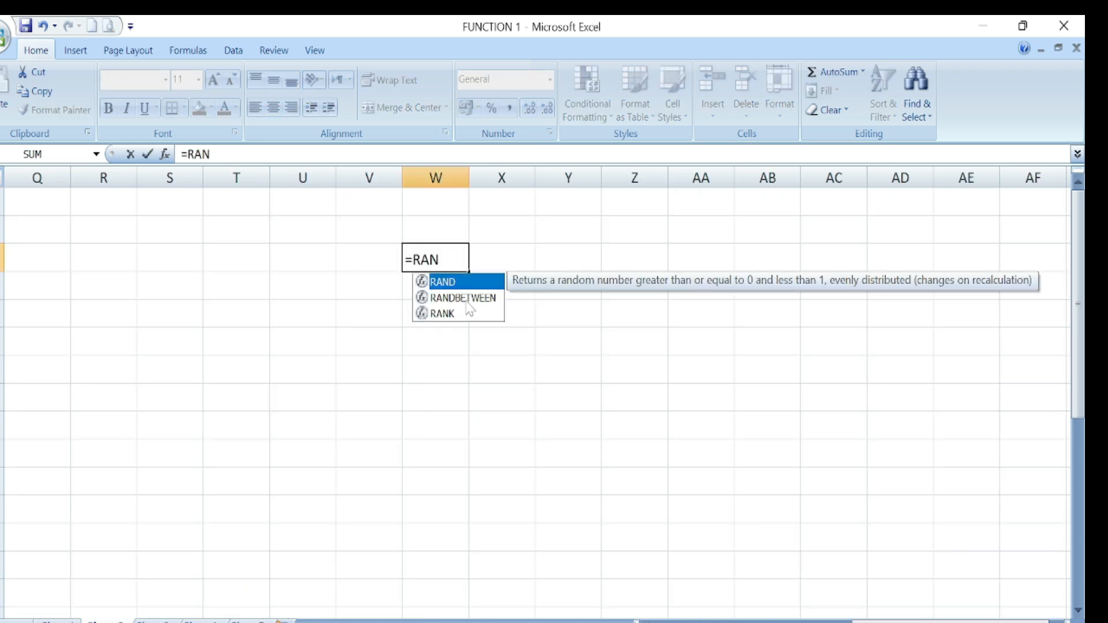
{"action": "type", "text": "DBETWEEN(45,"}
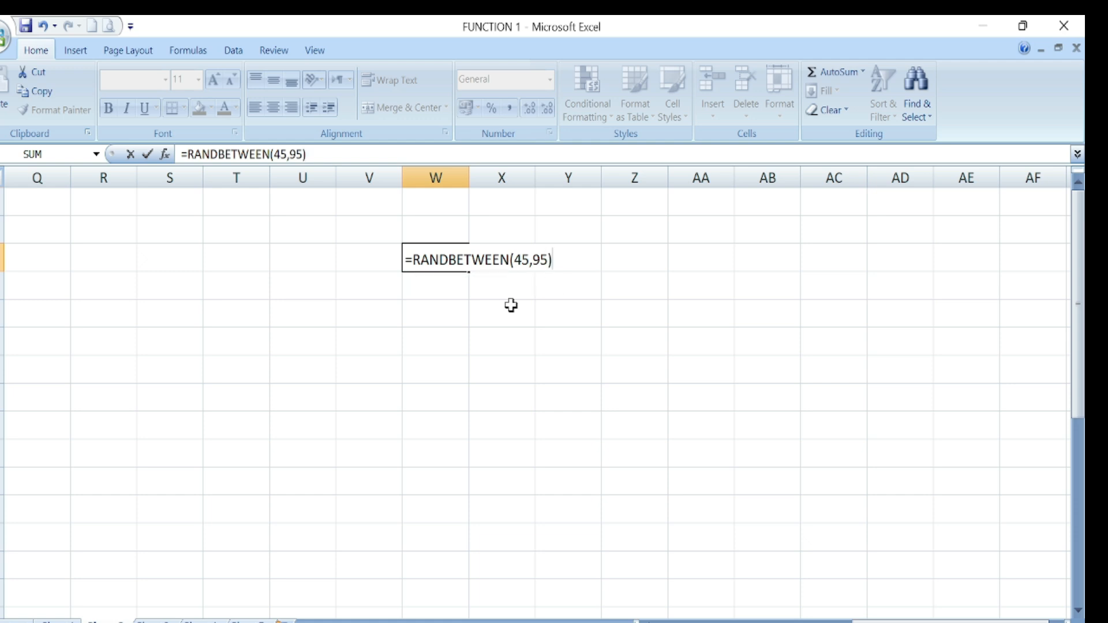
{"action": "type", "text": "95)"}
{"action": "key", "text": "Return"}
{"action": "left_click", "coordinate": [484, 344]}
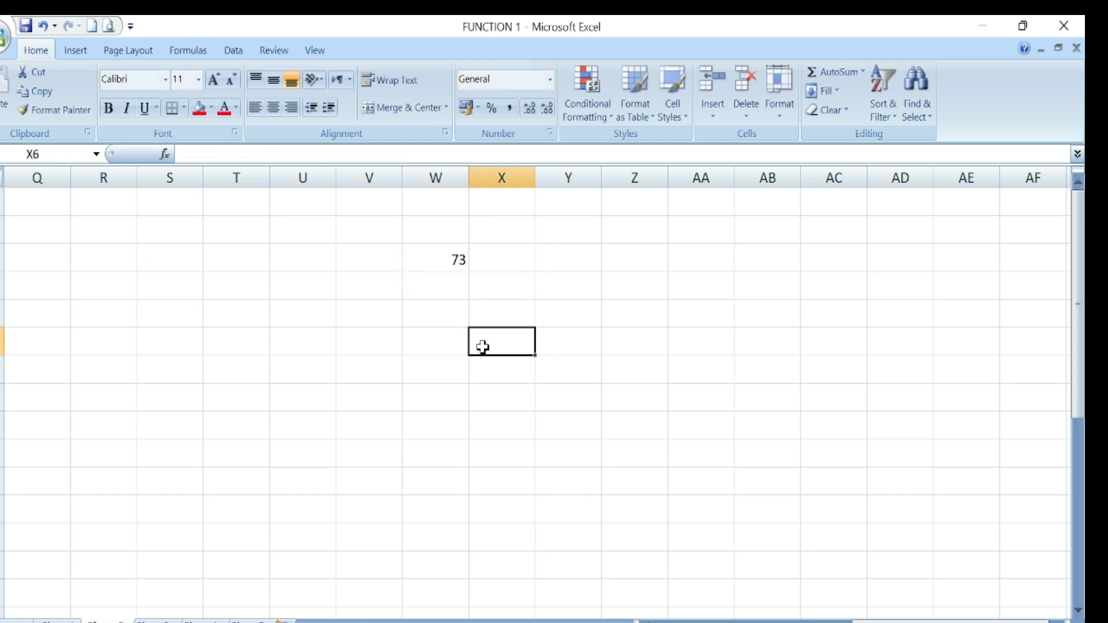
{"action": "left_click", "coordinate": [453, 263]}
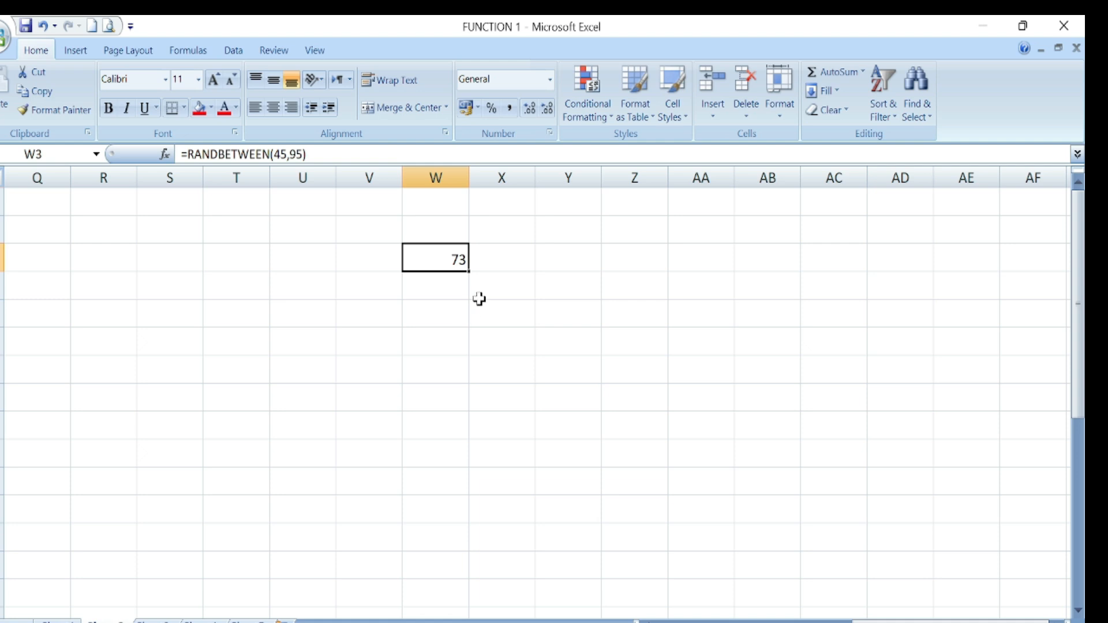
{"action": "left_click_drag", "start_coordinate": [468, 271], "coordinate": [973, 590]}
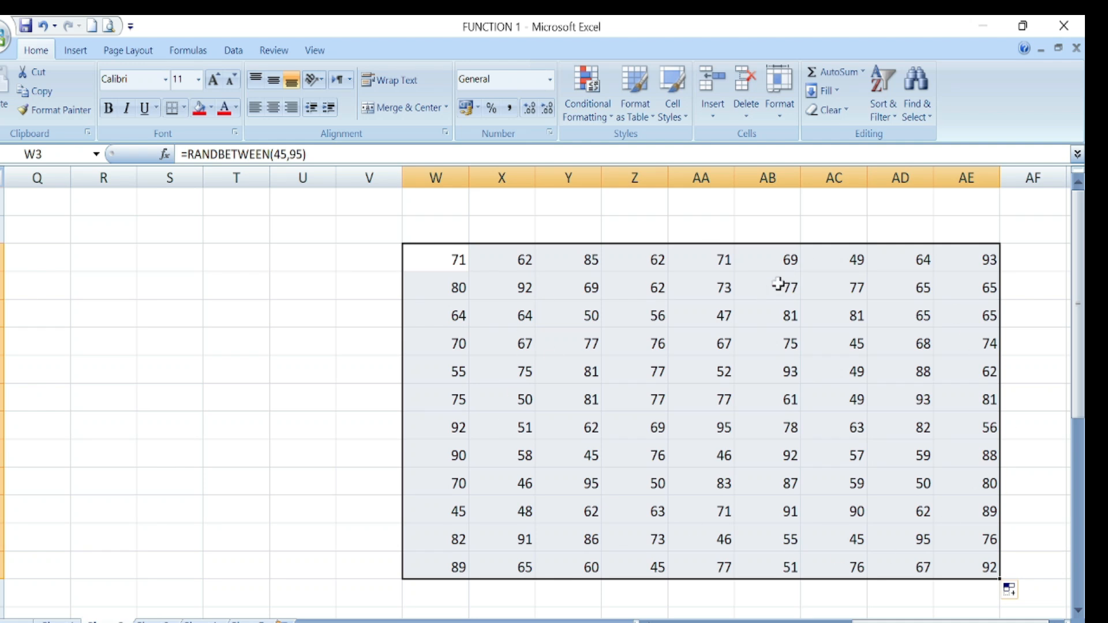
{"action": "left_click", "coordinate": [204, 609]}
{"action": "left_click", "coordinate": [559, 257]}
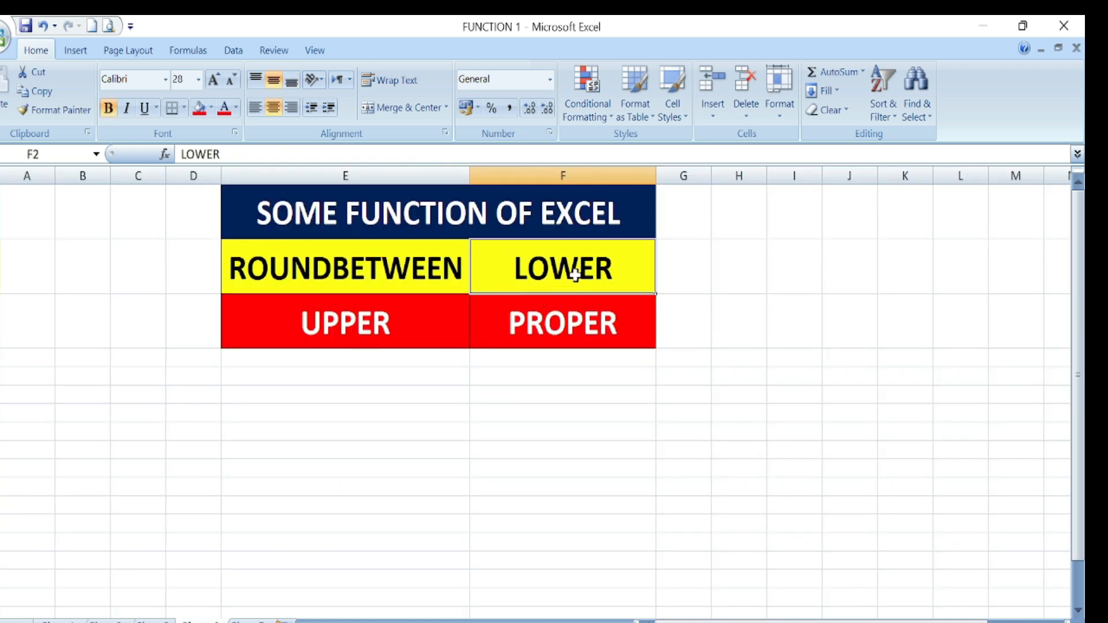
- Widen column A and fill the names list down from SHADMAN in A14
{"action": "scroll", "coordinate": [536, 458], "scroll_direction": "down", "scroll_amount": 3}
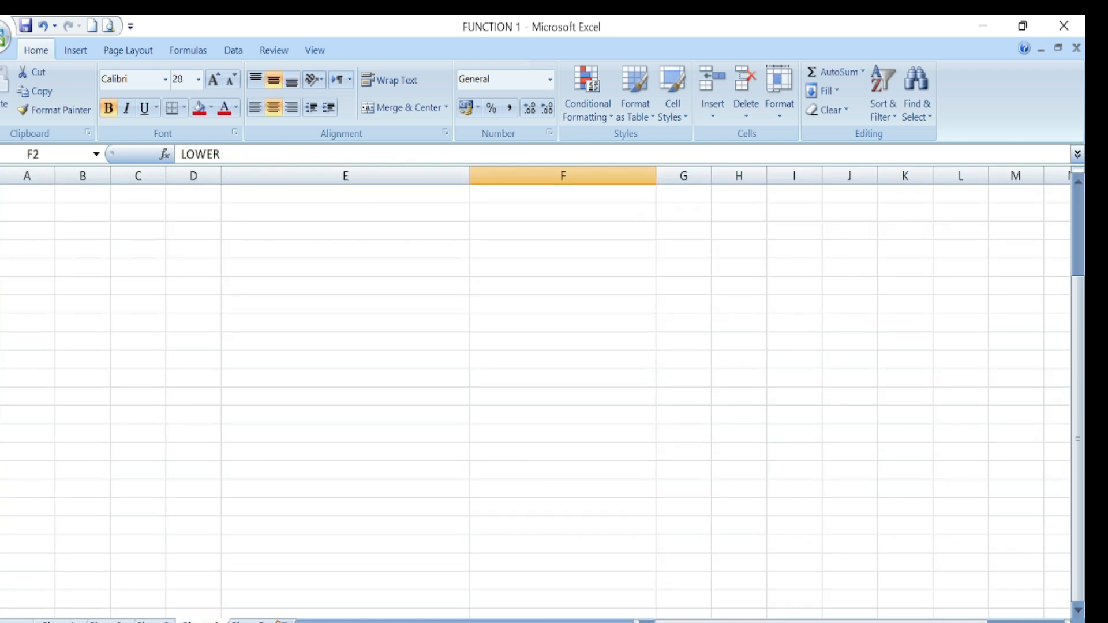
{"action": "scroll", "coordinate": [529, 488], "scroll_direction": "up", "scroll_amount": 4}
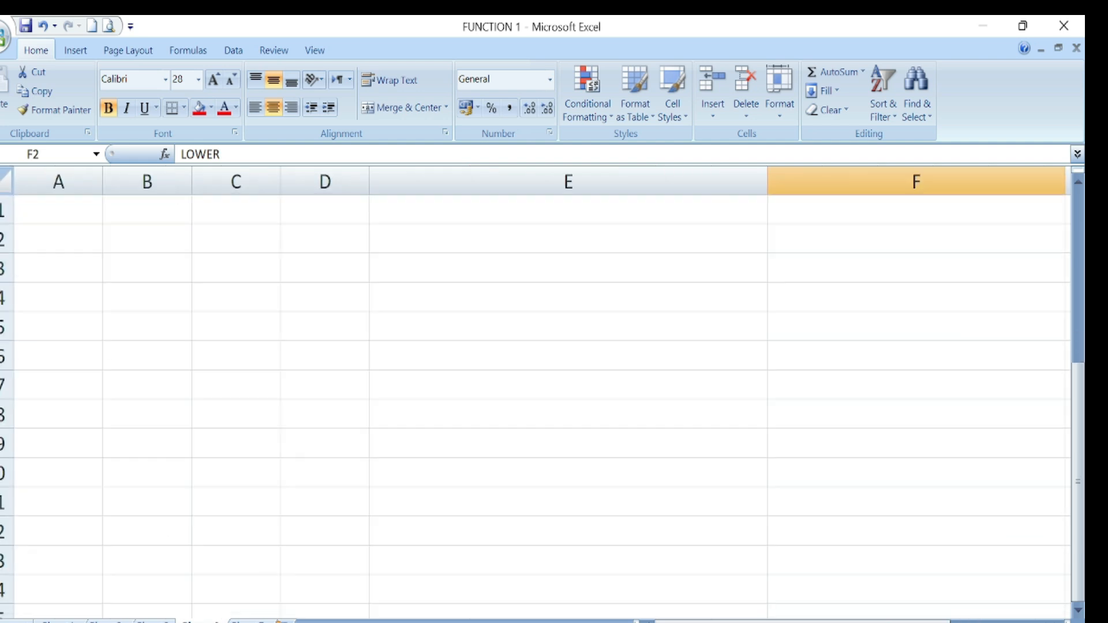
{"action": "left_click", "coordinate": [59, 297]}
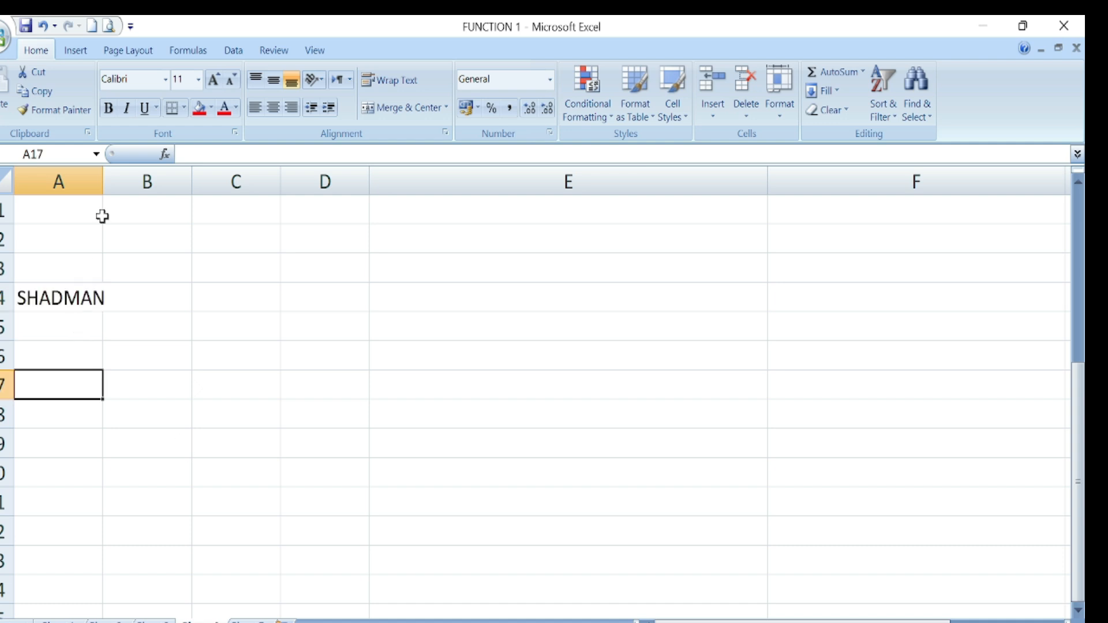
{"action": "left_click_drag", "start_coordinate": [102, 186], "coordinate": [117, 190]}
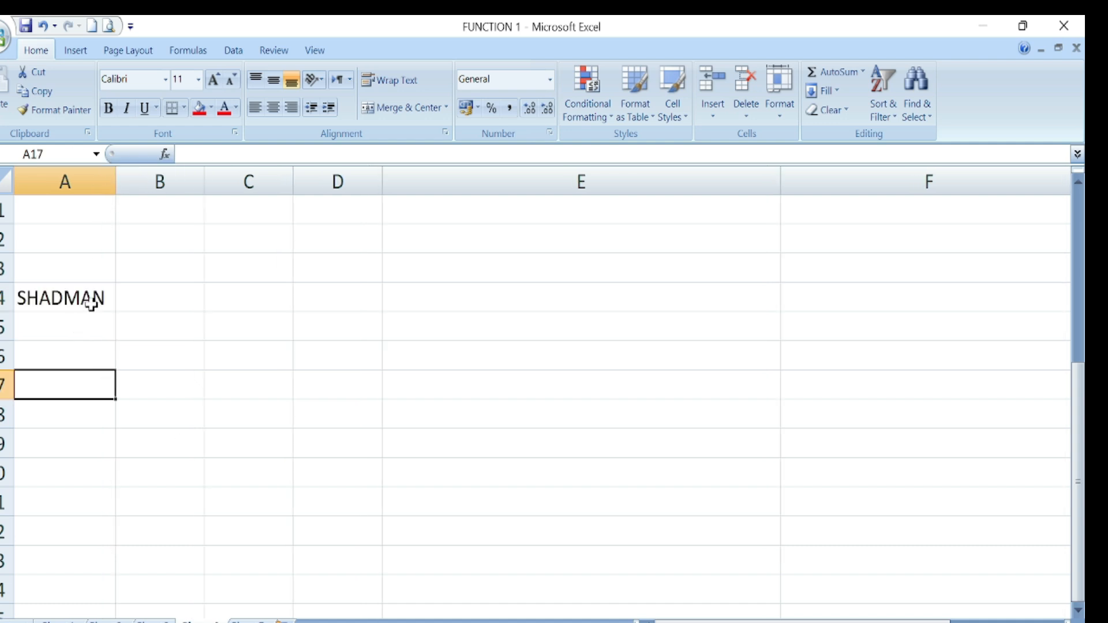
{"action": "left_click", "coordinate": [91, 304]}
{"action": "left_click_drag", "start_coordinate": [117, 315], "coordinate": [116, 603]}
{"action": "scroll", "coordinate": [217, 465], "scroll_direction": "up", "scroll_amount": 6}
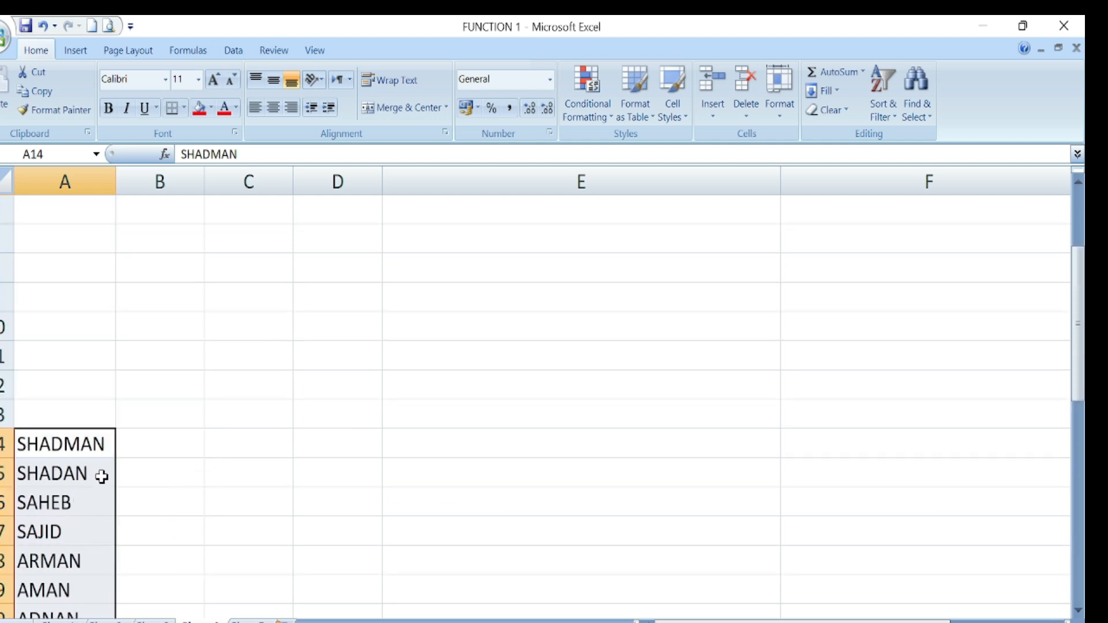
{"action": "scroll", "coordinate": [106, 469], "scroll_direction": "down", "scroll_amount": 1}
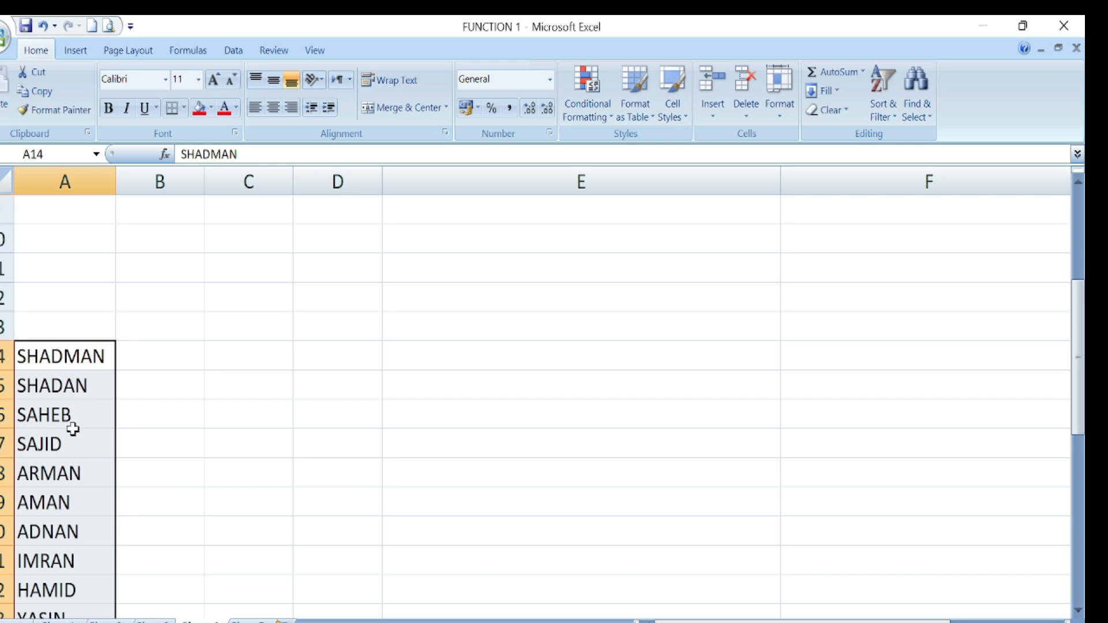
{"action": "left_click", "coordinate": [142, 357]}
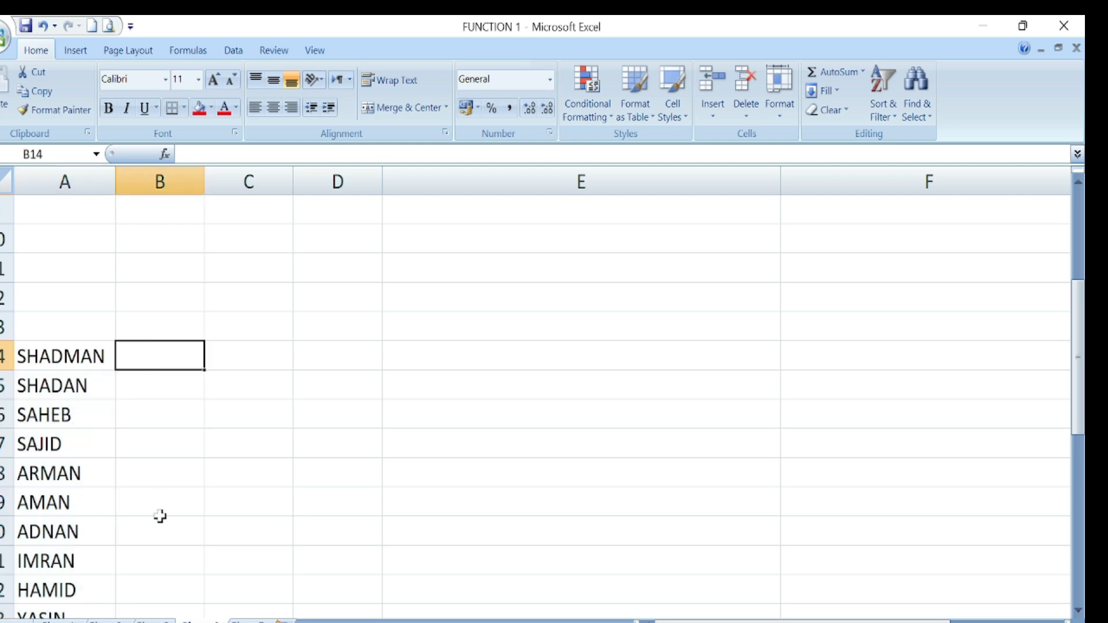
- Enter =LOWER(A14) in B14 and copy it down the whole names list
{"action": "type", "text": "="}
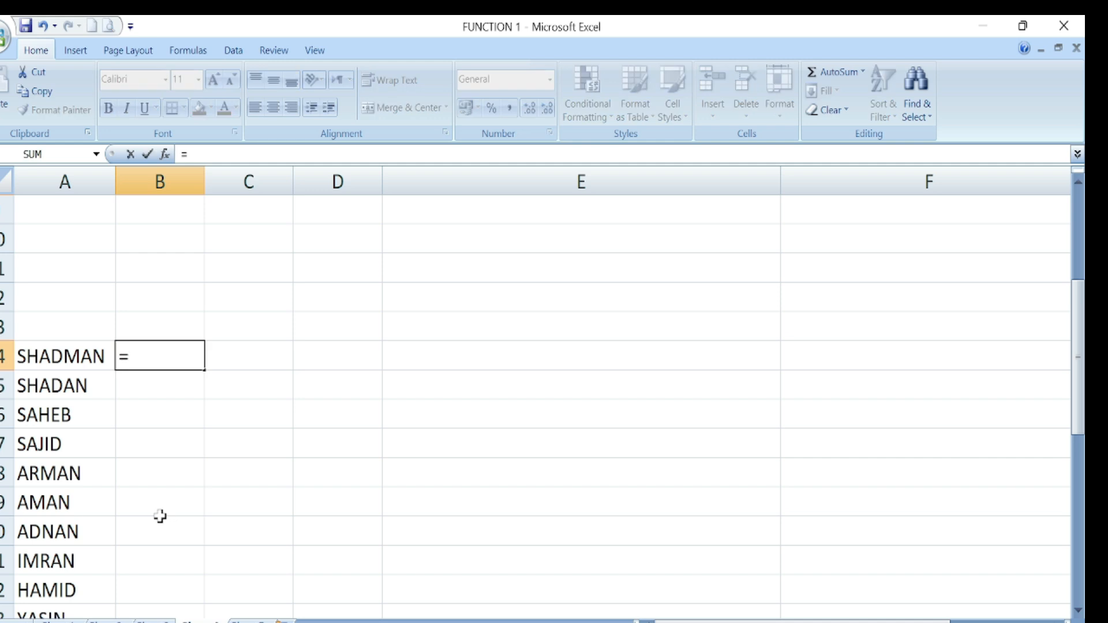
{"action": "type", "text": "LO"}
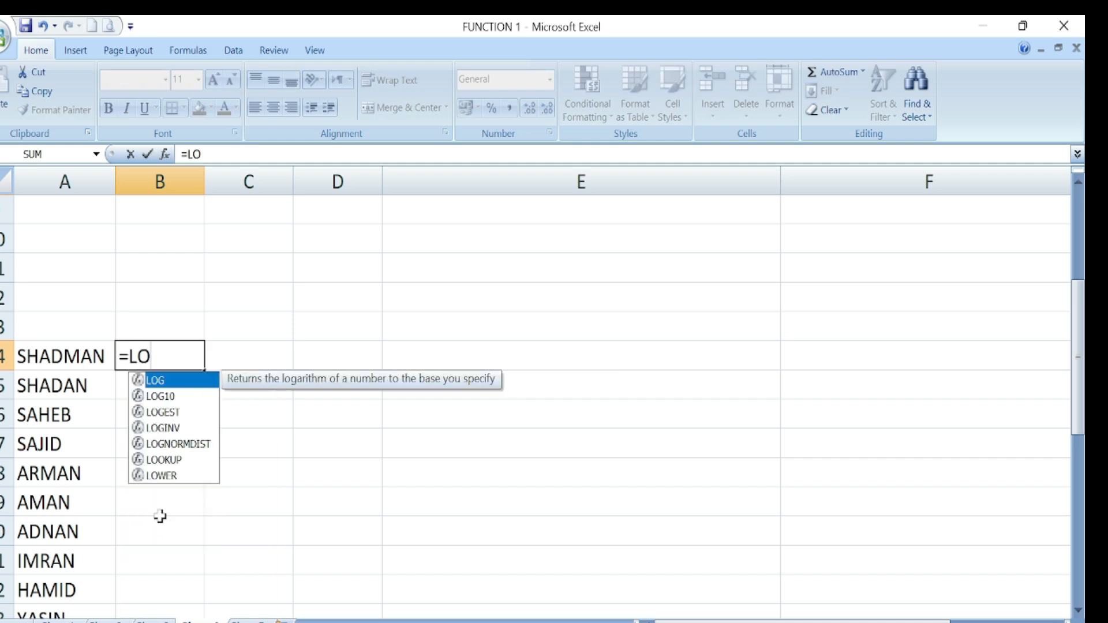
{"action": "type", "text": "WE"}
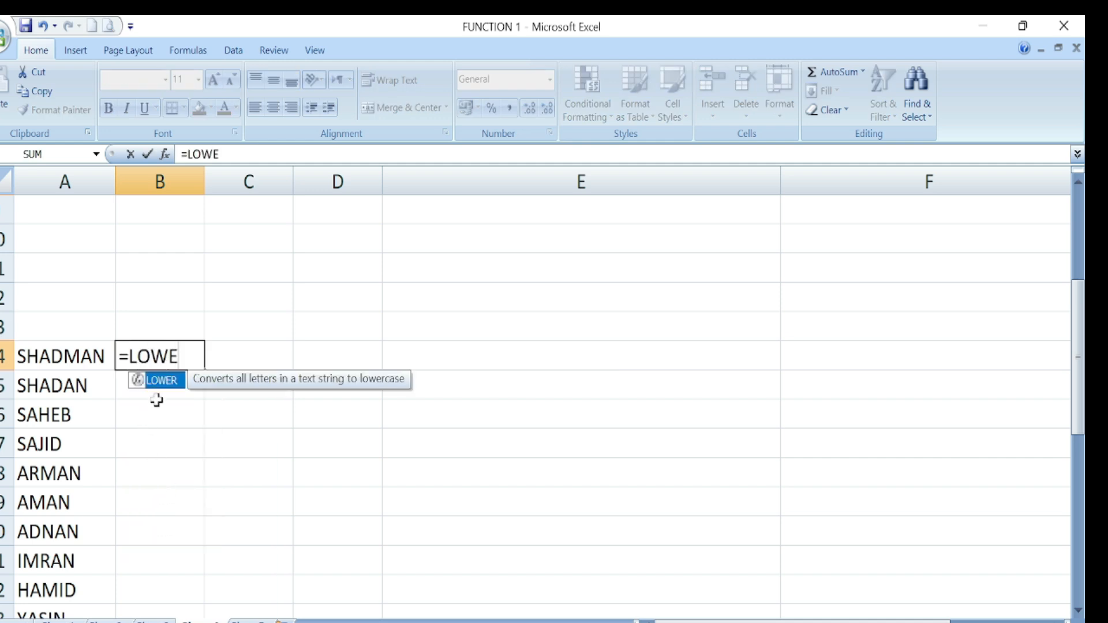
{"action": "double_click", "coordinate": [162, 381]}
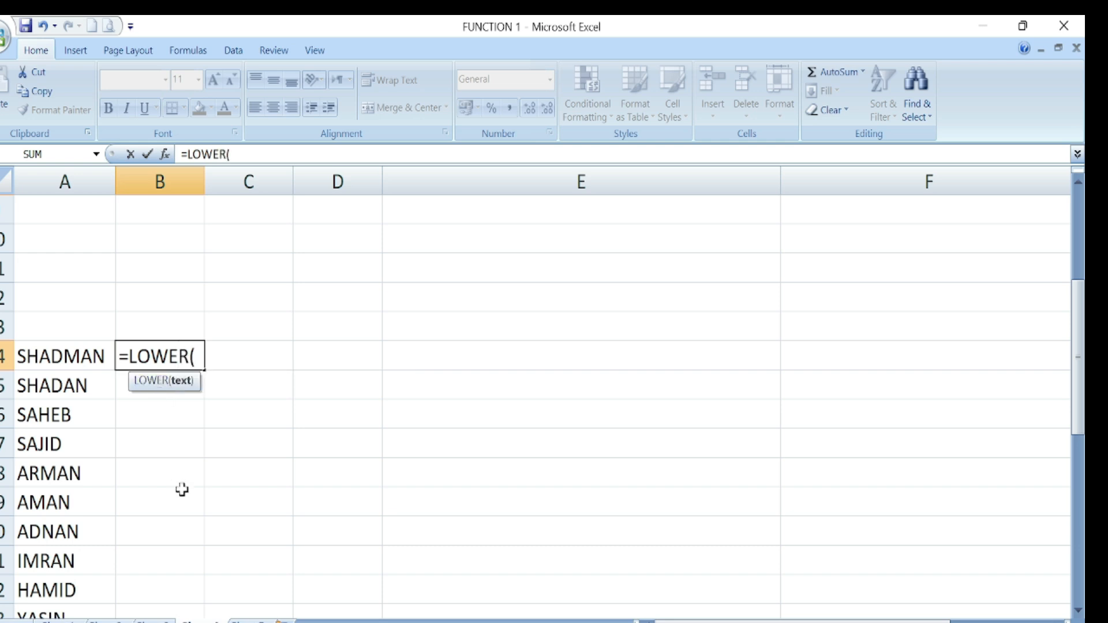
{"action": "left_click", "coordinate": [65, 358]}
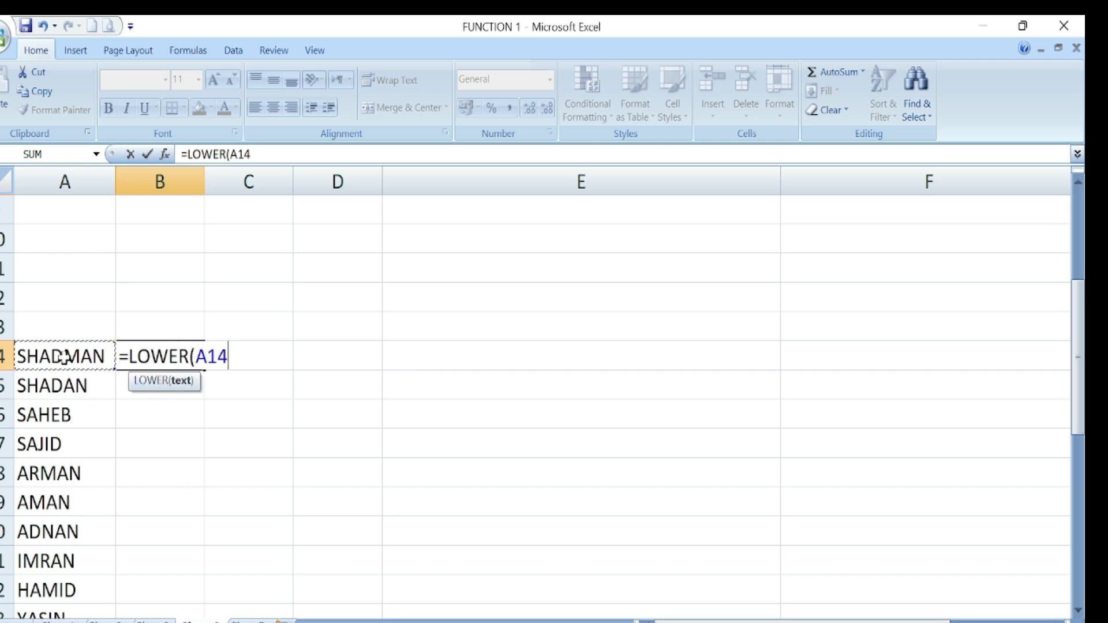
{"action": "type", "text": ")"}
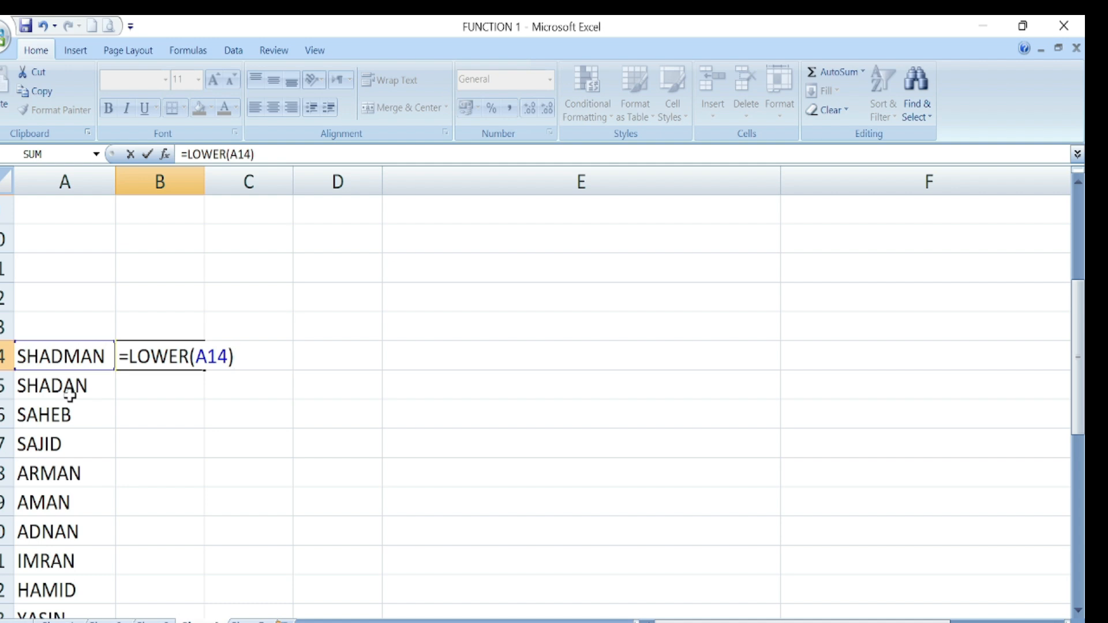
{"action": "key", "text": "Return"}
{"action": "left_click", "coordinate": [156, 359]}
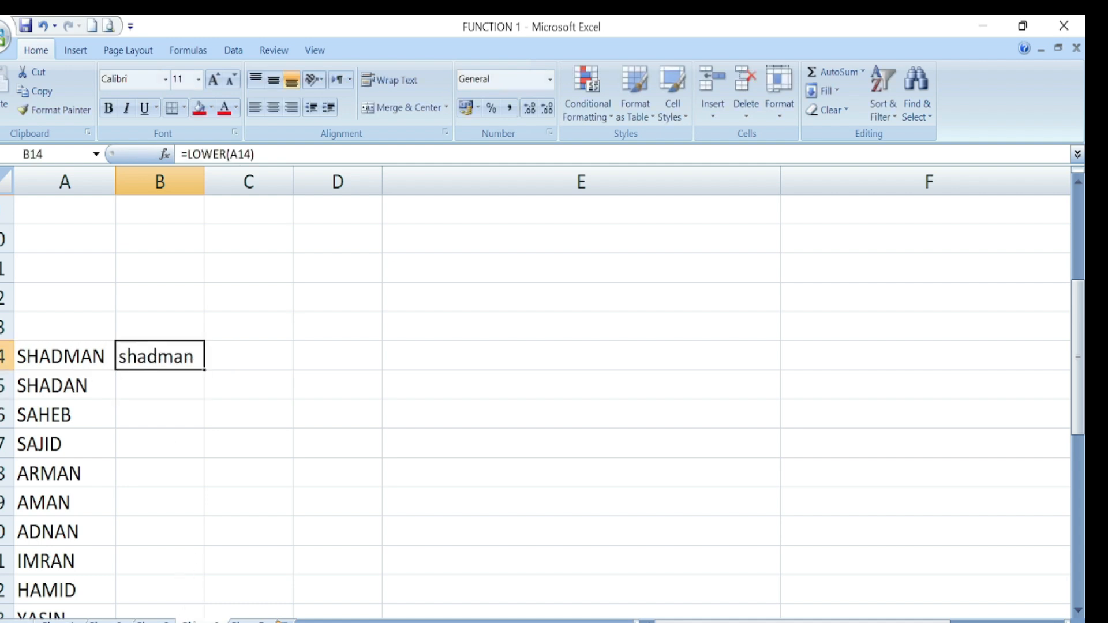
{"action": "double_click", "coordinate": [206, 370]}
{"action": "scroll", "coordinate": [228, 508], "scroll_direction": "down", "scroll_amount": 5}
{"action": "scroll", "coordinate": [226, 495], "scroll_direction": "down", "scroll_amount": 1}
{"action": "scroll", "coordinate": [222, 508], "scroll_direction": "up", "scroll_amount": 5}
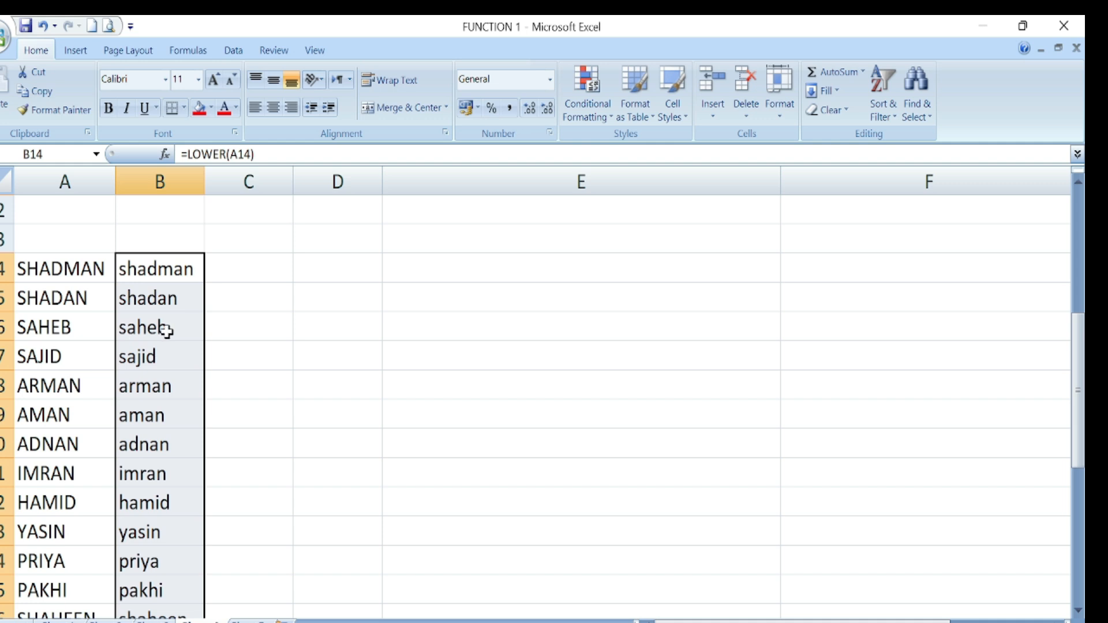
- Test the dependency by clearing names SHADMAN to AMAN, then undo the deletion
{"action": "left_click_drag", "start_coordinate": [54, 269], "coordinate": [59, 400]}
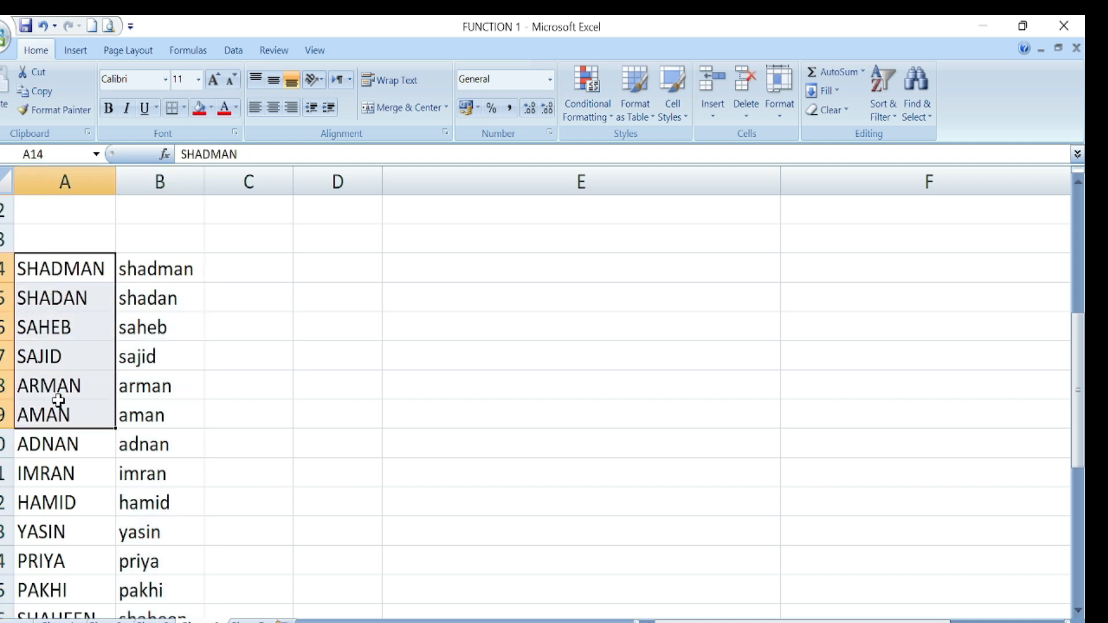
{"action": "key", "text": "Delete"}
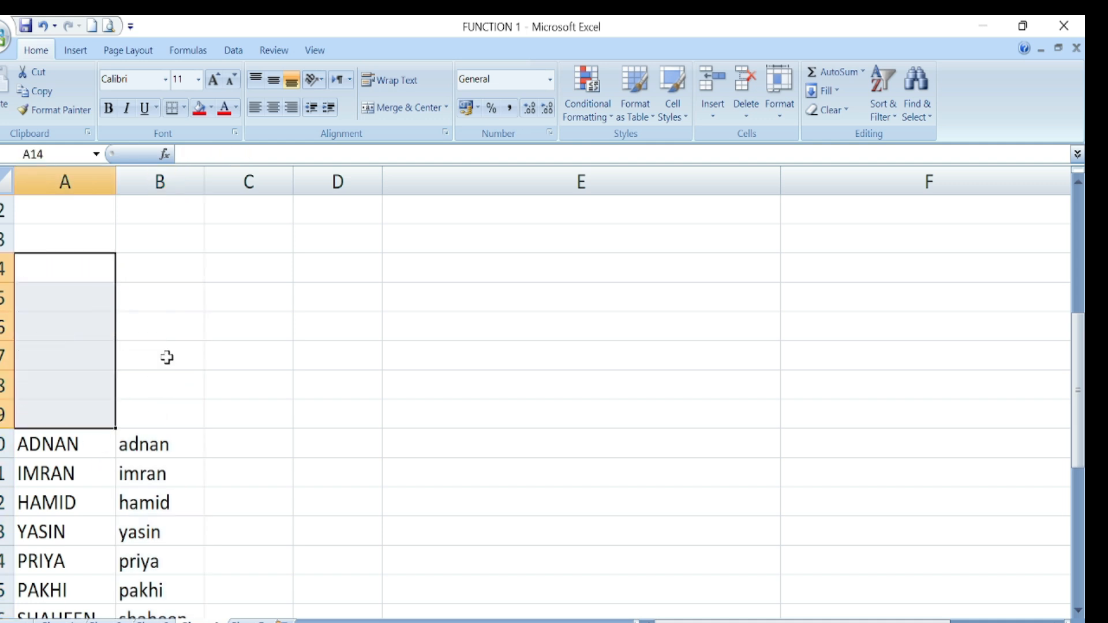
{"action": "key", "text": "ctrl+z"}
{"action": "left_click", "coordinate": [283, 408]}
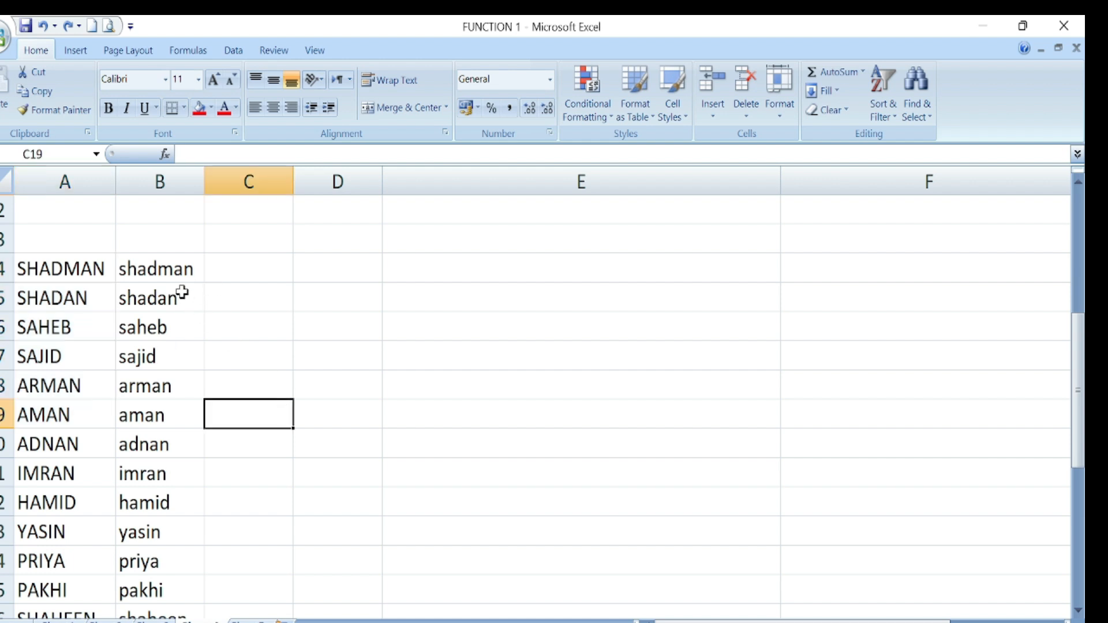
{"action": "left_click_drag", "start_coordinate": [158, 269], "coordinate": [173, 550]}
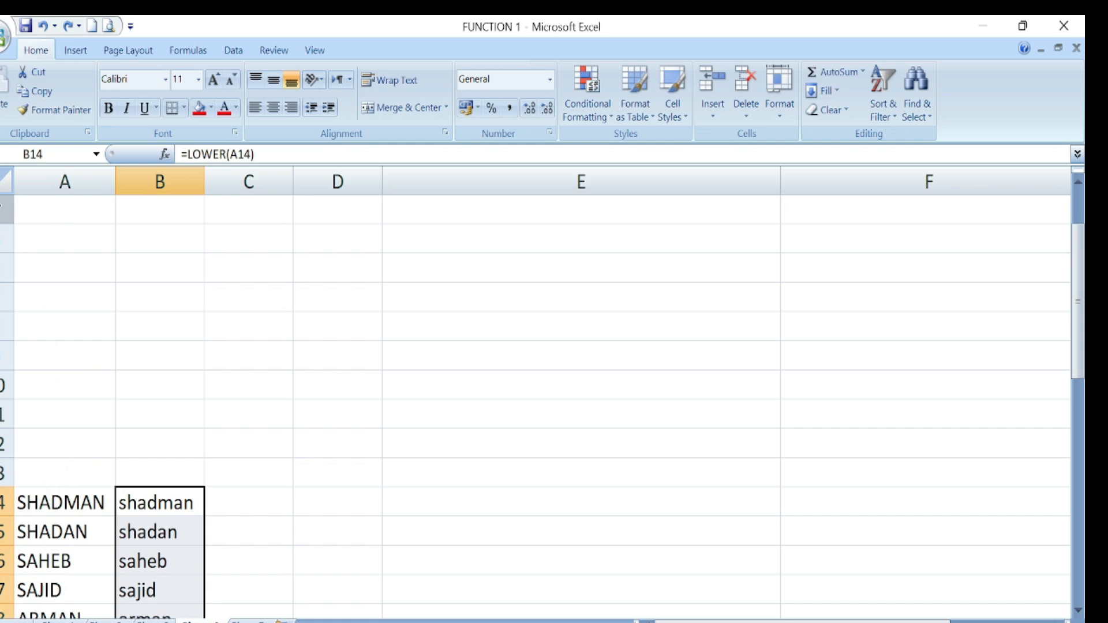
- Paste the lowercase names in column B back as plain values
{"action": "left_click", "coordinate": [36, 91]}
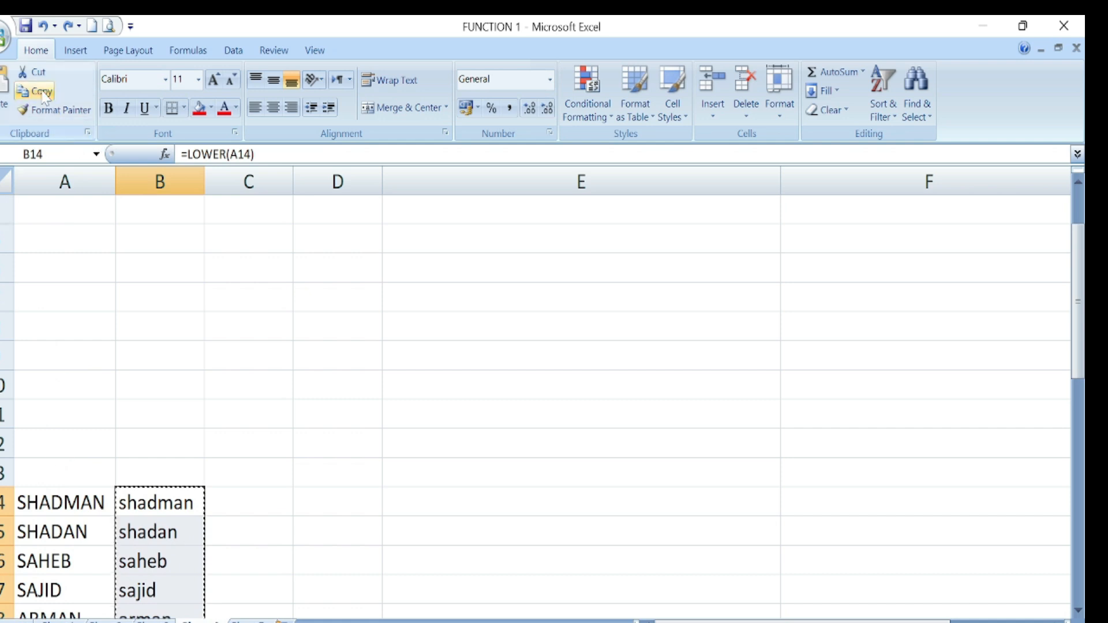
{"action": "left_click", "coordinate": [8, 121]}
{"action": "left_click", "coordinate": [50, 181]}
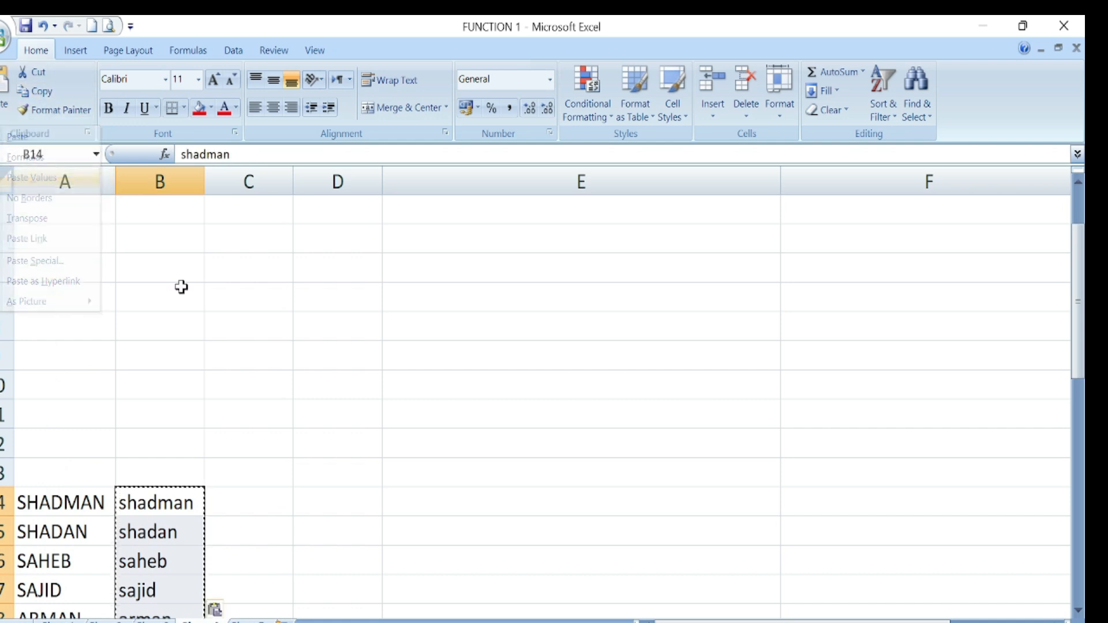
{"action": "scroll", "coordinate": [272, 396], "scroll_direction": "down", "scroll_amount": 2}
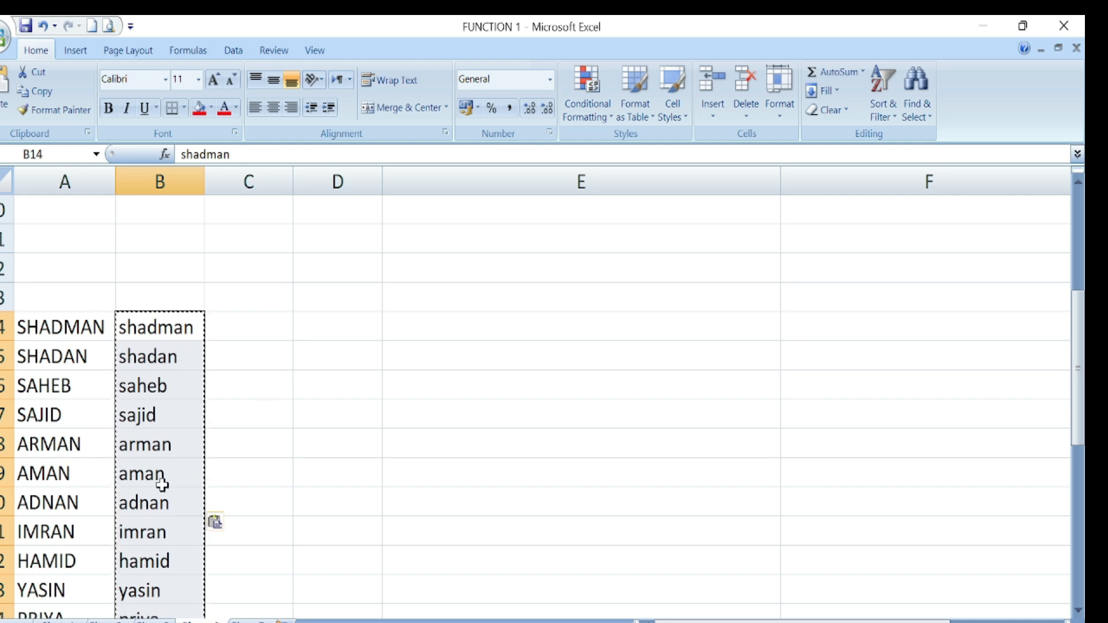
- Verify by clearing names SHADMAN to AMAN in column A, then undoing it
{"action": "left_click_drag", "start_coordinate": [64, 334], "coordinate": [78, 469]}
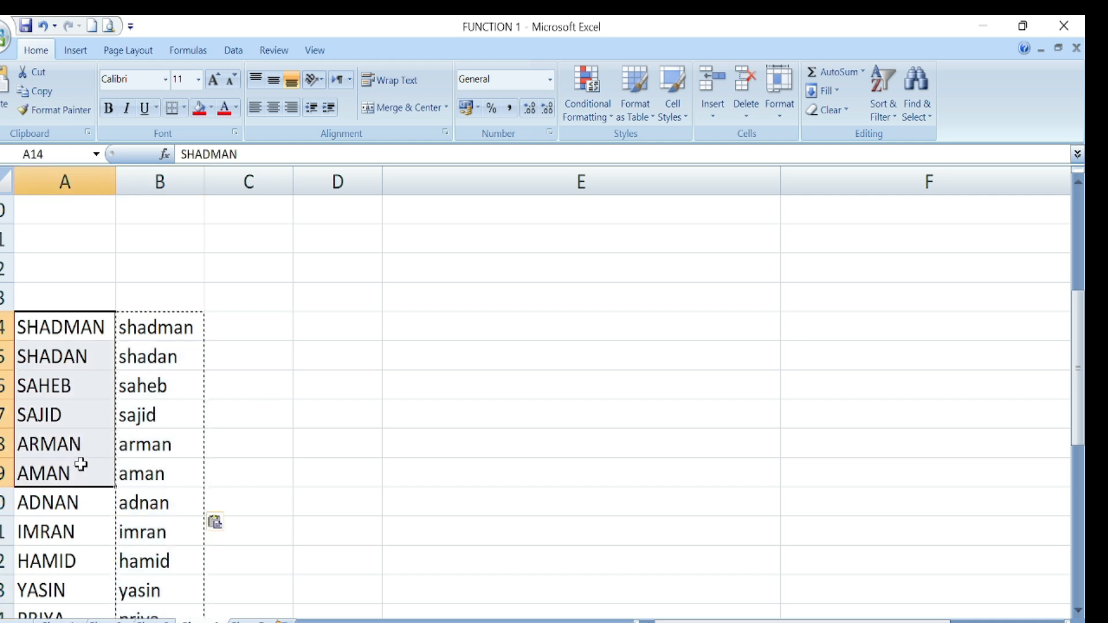
{"action": "key", "text": "Delete"}
{"action": "key", "text": "ctrl+z"}
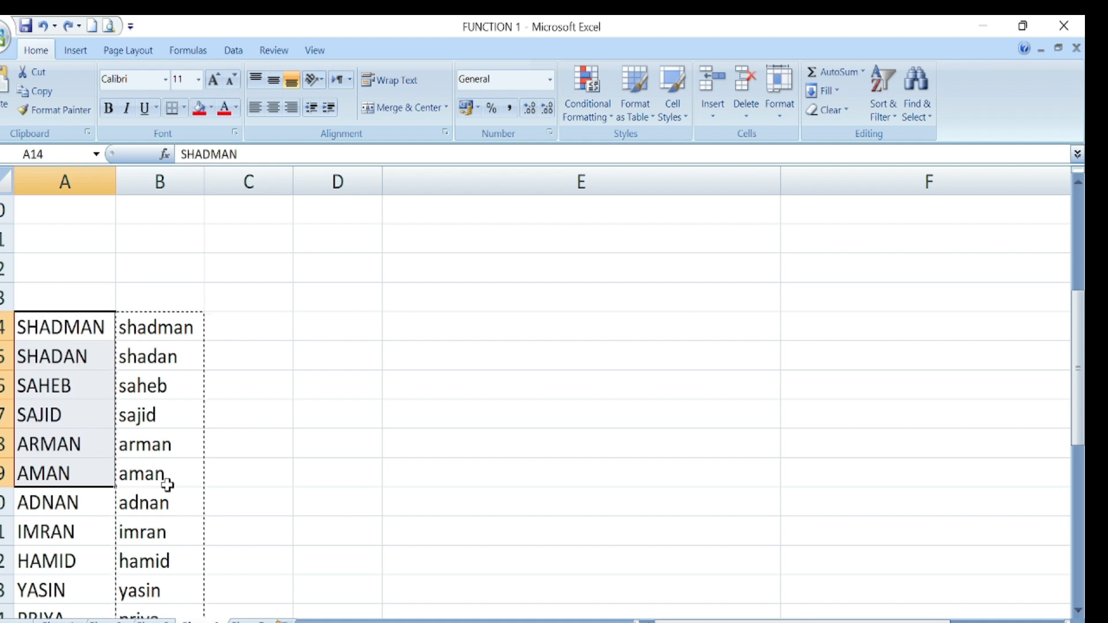
{"action": "left_click", "coordinate": [271, 445]}
{"action": "left_click", "coordinate": [251, 322]}
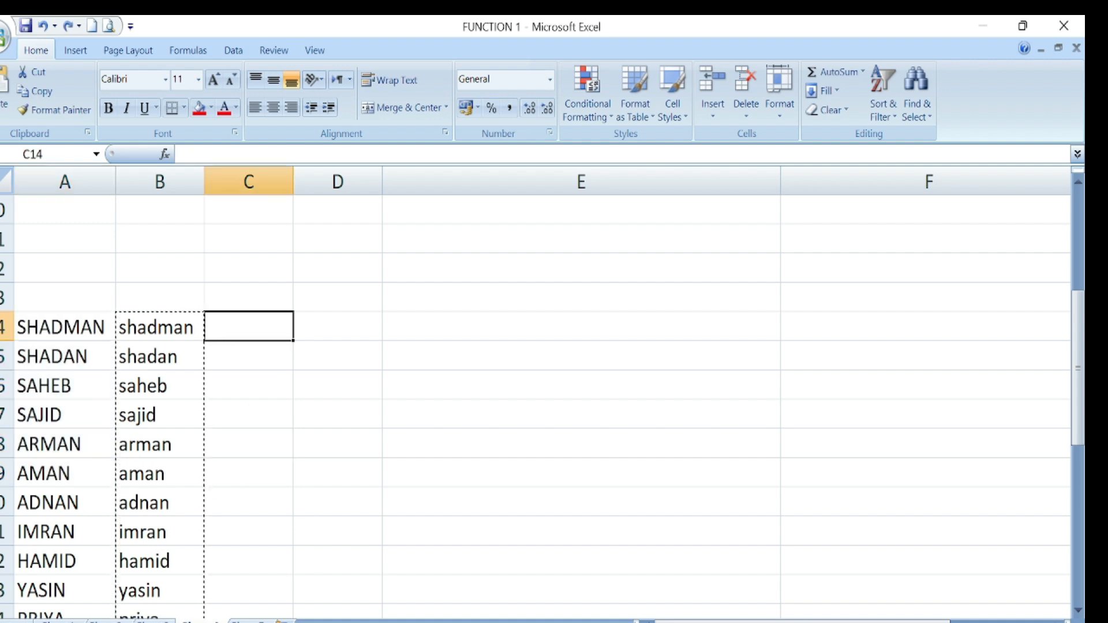
- Enter =UPPER(B14) in C14 to uppercase the first lowercase name
{"action": "scroll", "coordinate": [662, 452], "scroll_direction": "up", "scroll_amount": 3}
{"action": "left_click", "coordinate": [650, 453]}
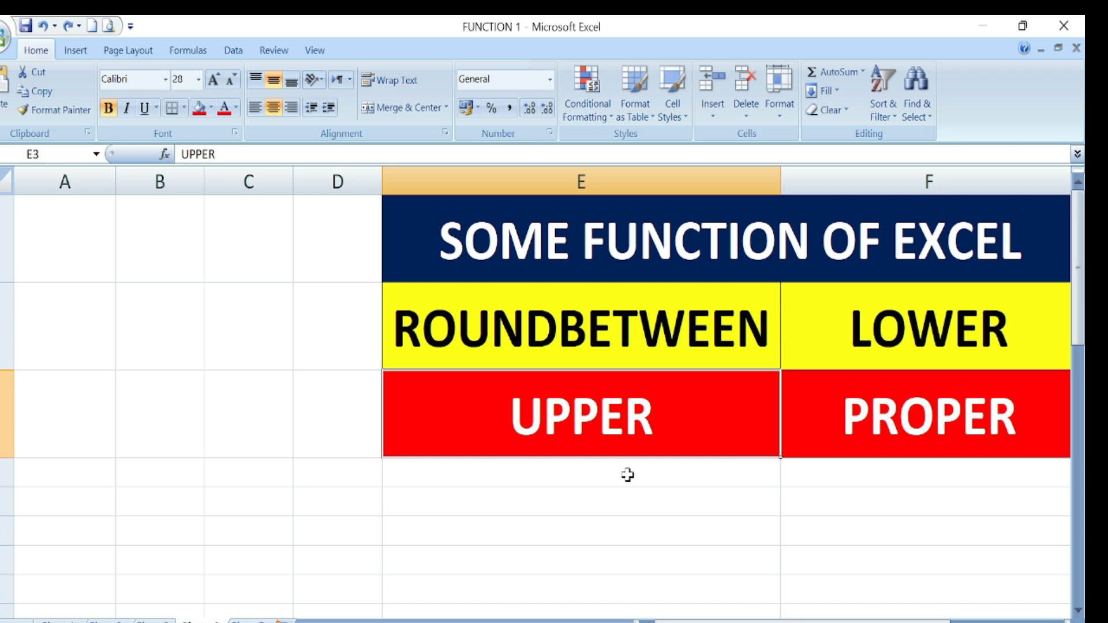
{"action": "scroll", "coordinate": [358, 548], "scroll_direction": "down", "scroll_amount": 5}
{"action": "scroll", "coordinate": [310, 380], "scroll_direction": "up", "scroll_amount": 2}
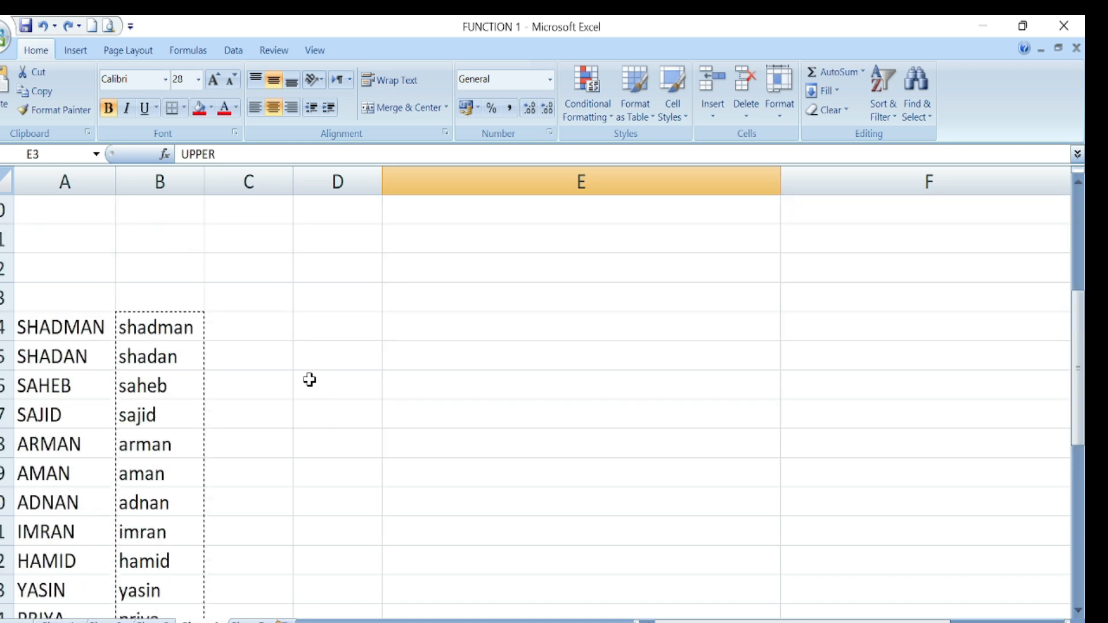
{"action": "left_click", "coordinate": [289, 327]}
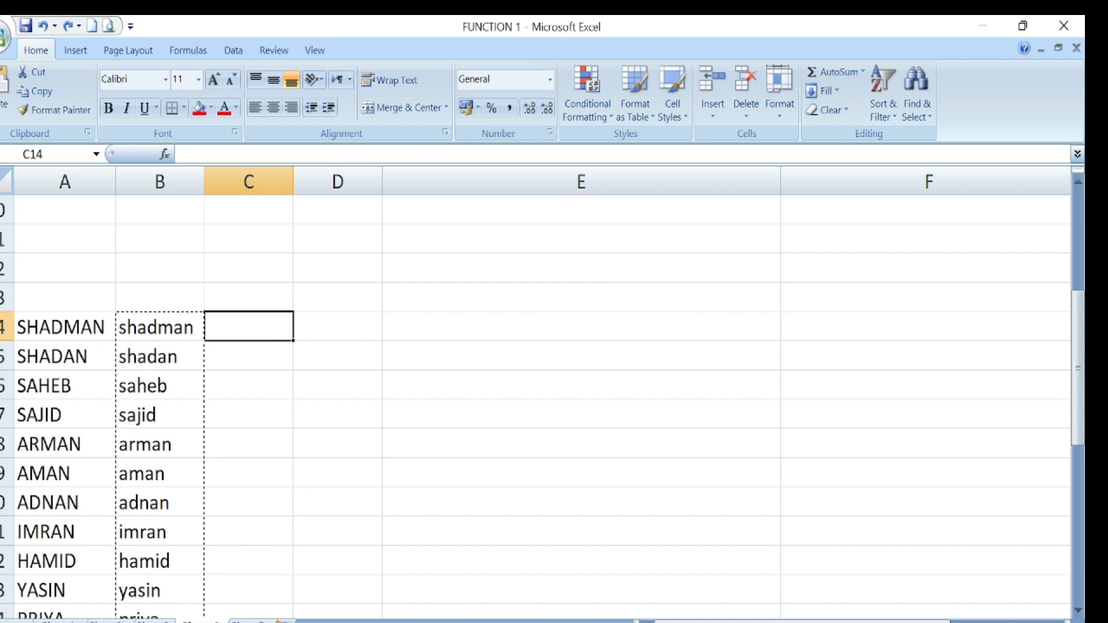
{"action": "scroll", "coordinate": [536, 393], "scroll_direction": "up", "scroll_amount": 1}
{"action": "type", "text": "="}
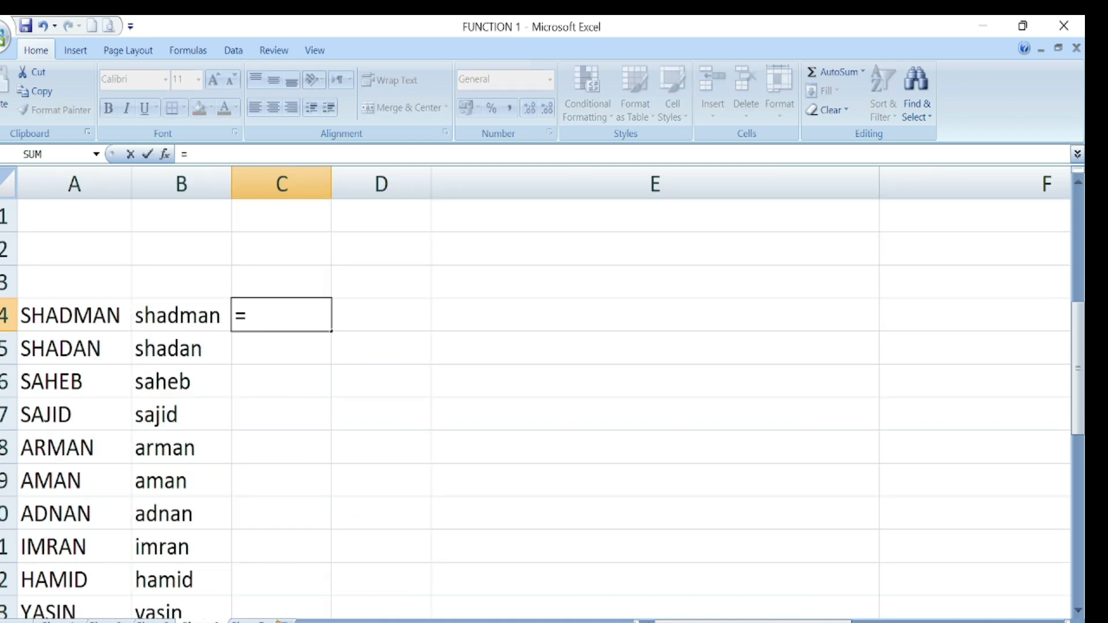
{"action": "type", "text": "UPP"}
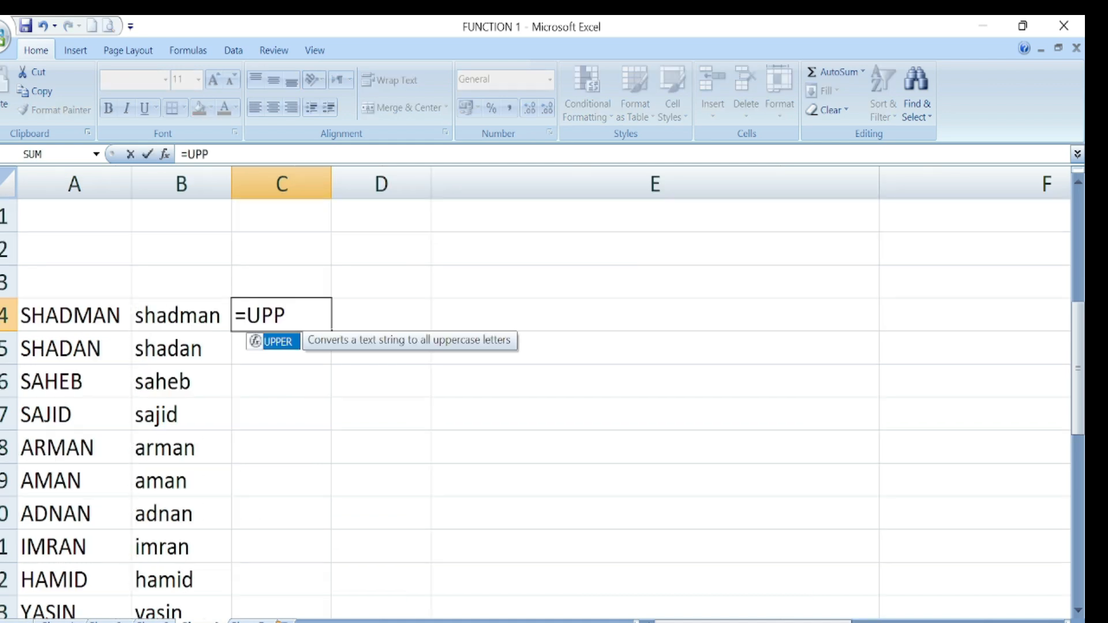
{"action": "double_click", "coordinate": [279, 344]}
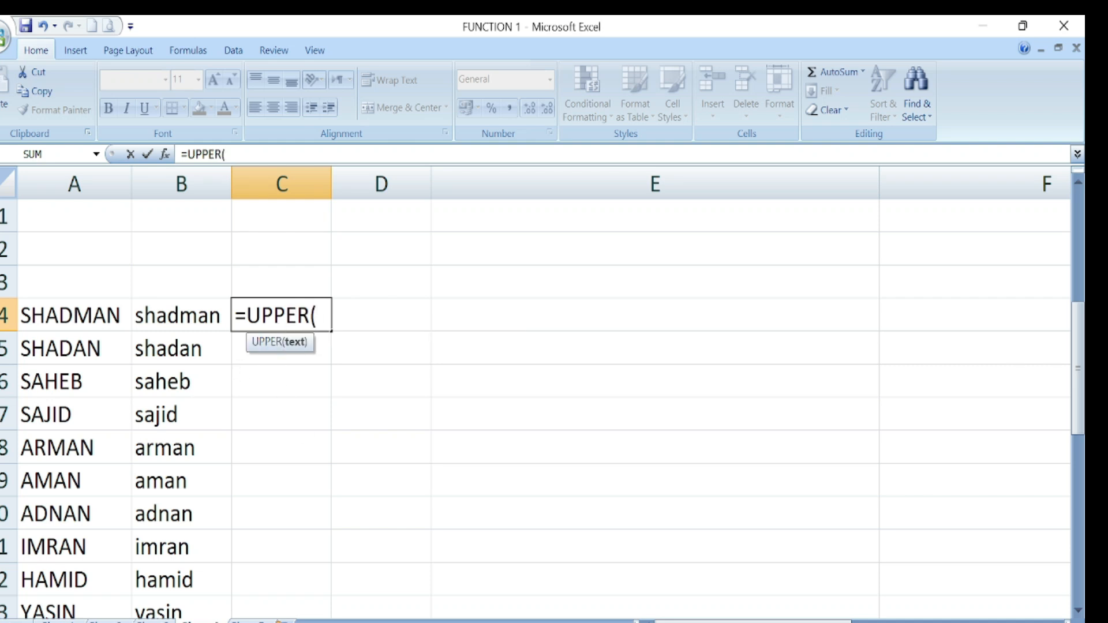
{"action": "left_click", "coordinate": [189, 316]}
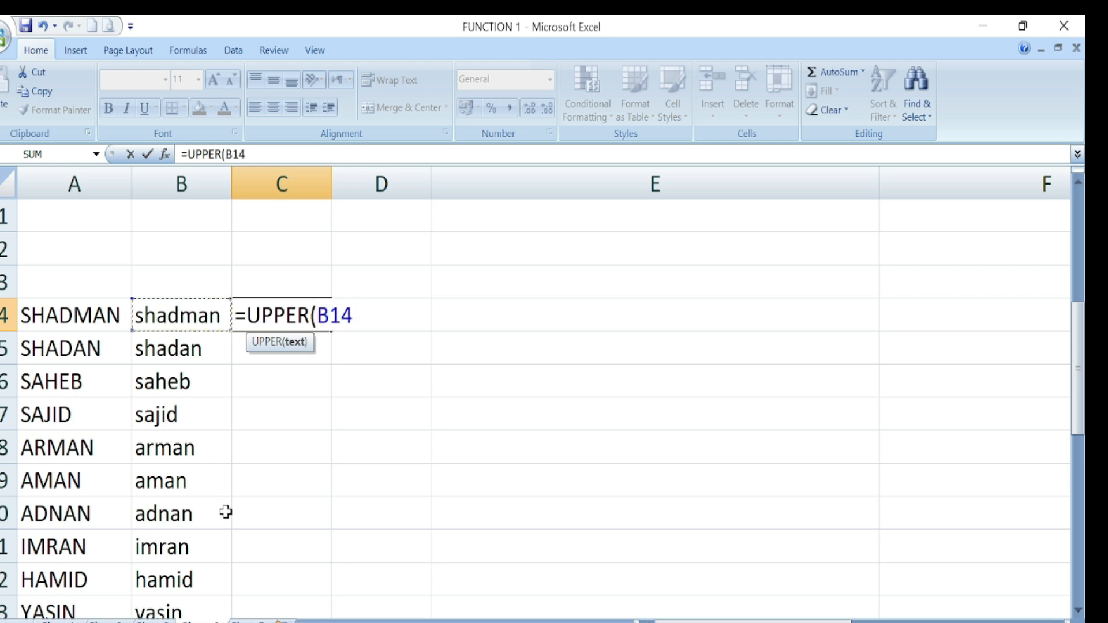
{"action": "type", "text": ")"}
{"action": "key", "text": "Return"}
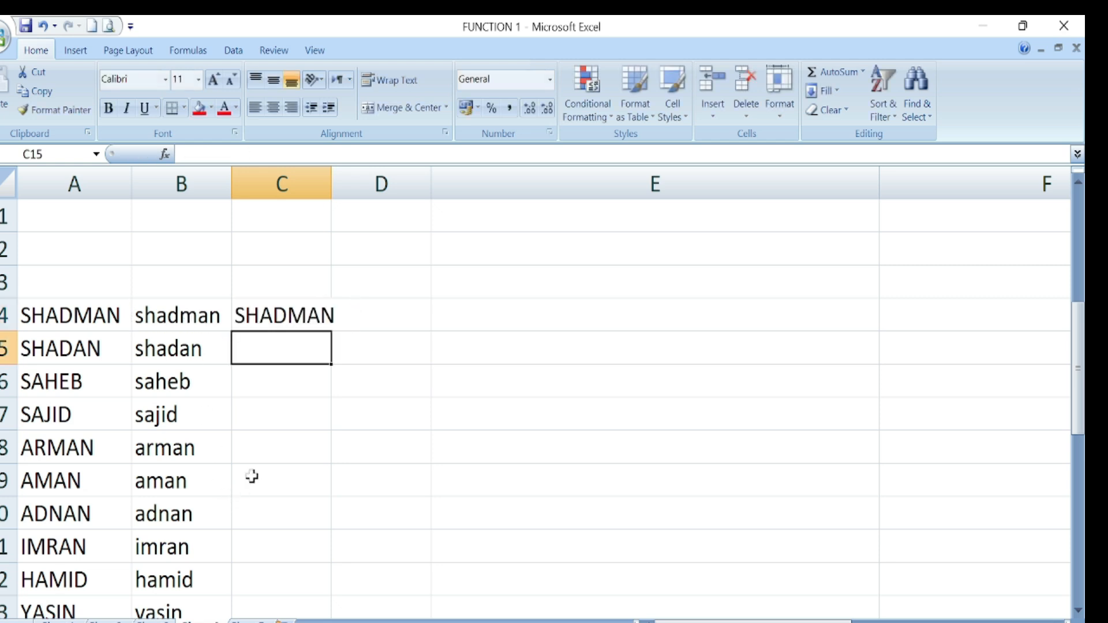
- Widen column C, fill the UPPER formula down to C23, and paste as values
{"action": "left_click_drag", "start_coordinate": [327, 194], "coordinate": [346, 194]}
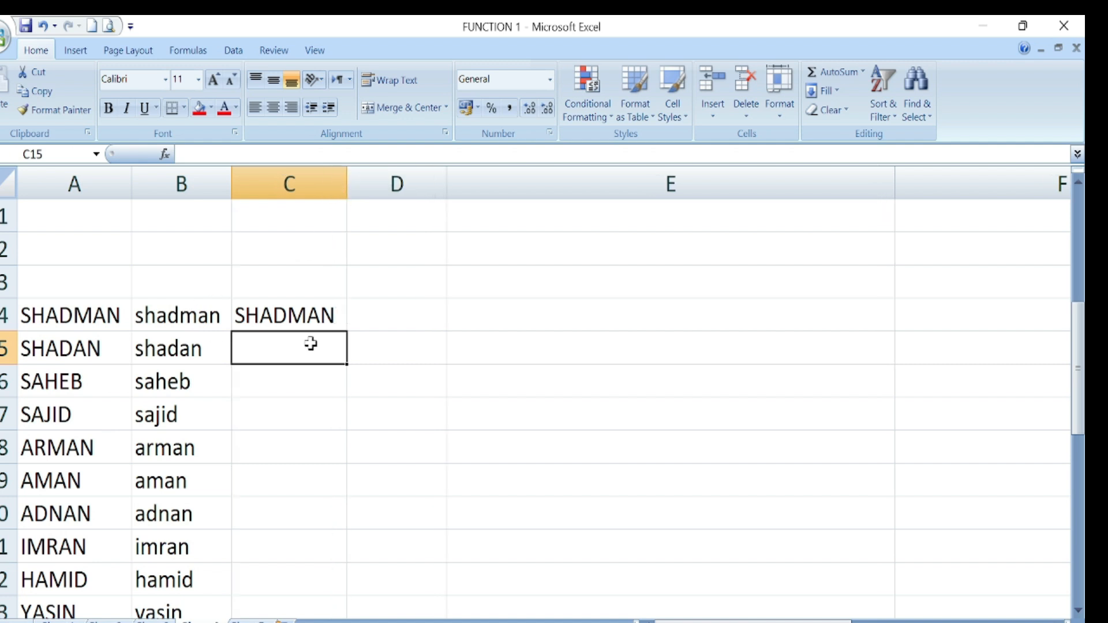
{"action": "left_click", "coordinate": [322, 321]}
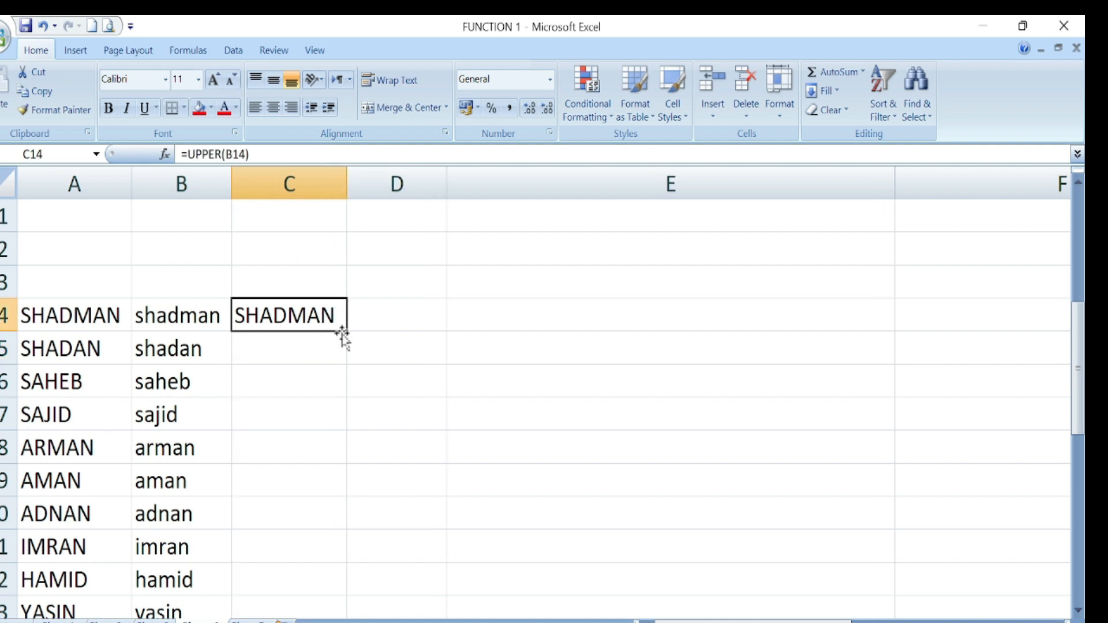
{"action": "double_click", "coordinate": [345, 332]}
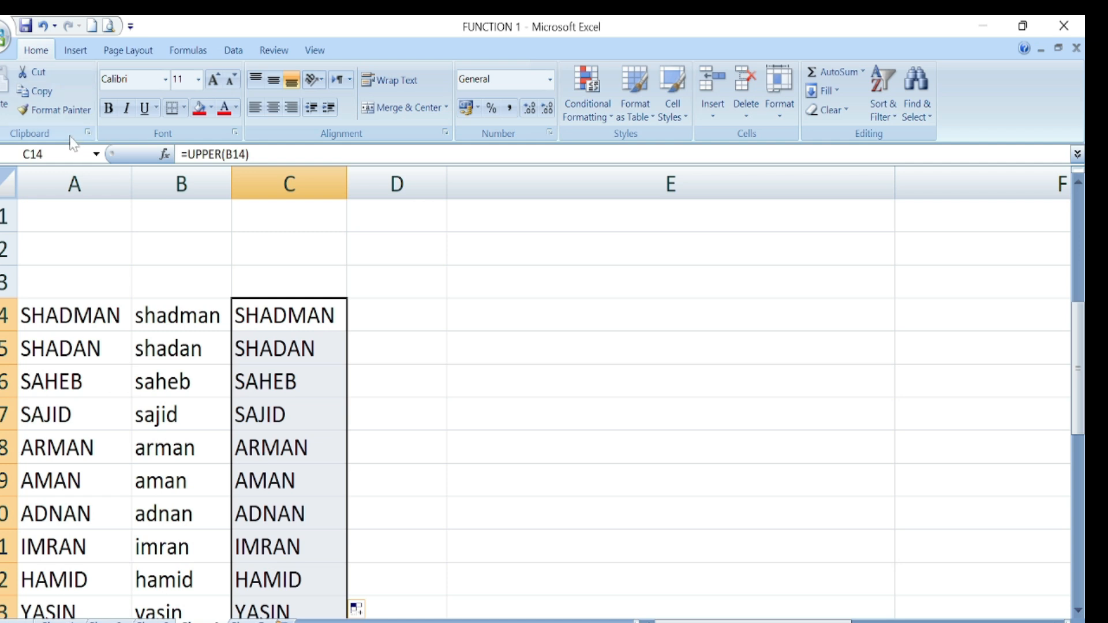
{"action": "left_click", "coordinate": [50, 93]}
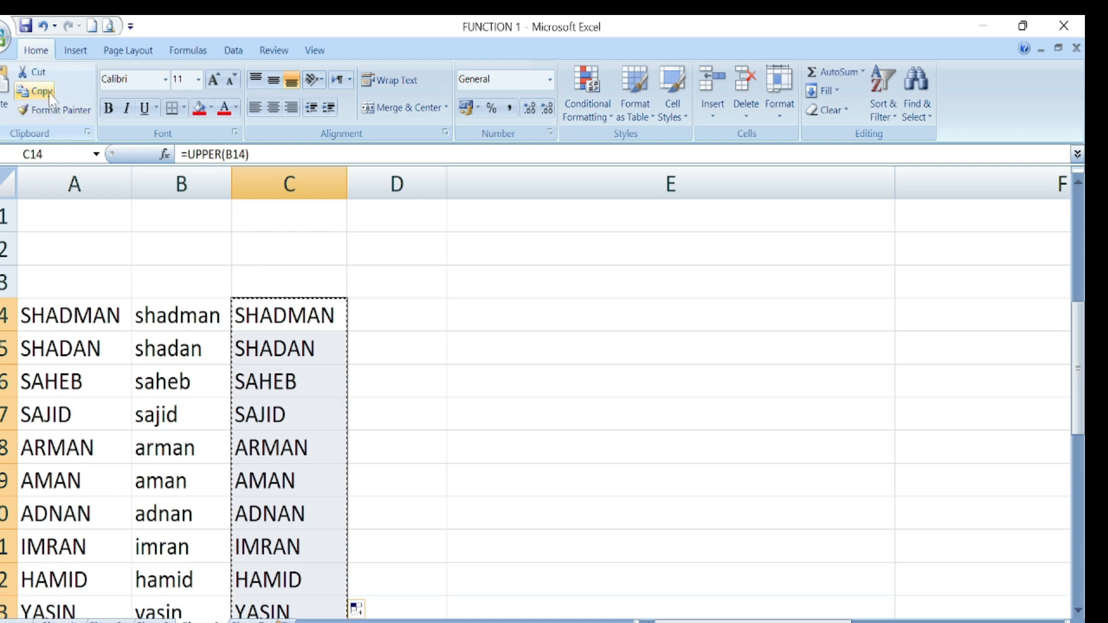
{"action": "left_click", "coordinate": [6, 111]}
{"action": "left_click", "coordinate": [53, 180]}
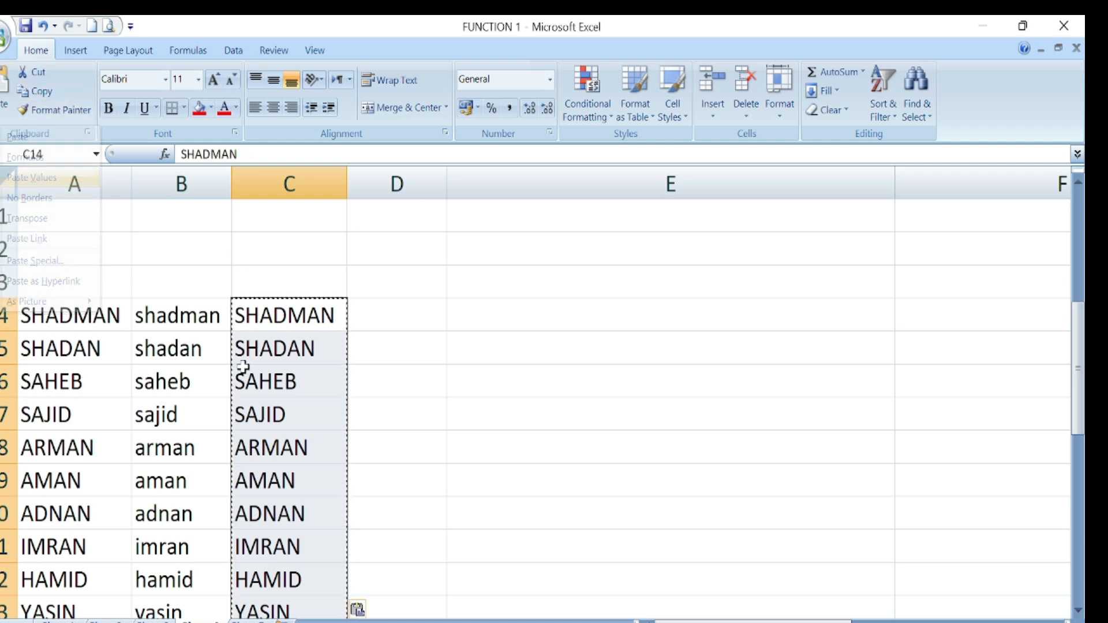
{"action": "left_click", "coordinate": [304, 383]}
{"action": "left_click", "coordinate": [477, 472]}
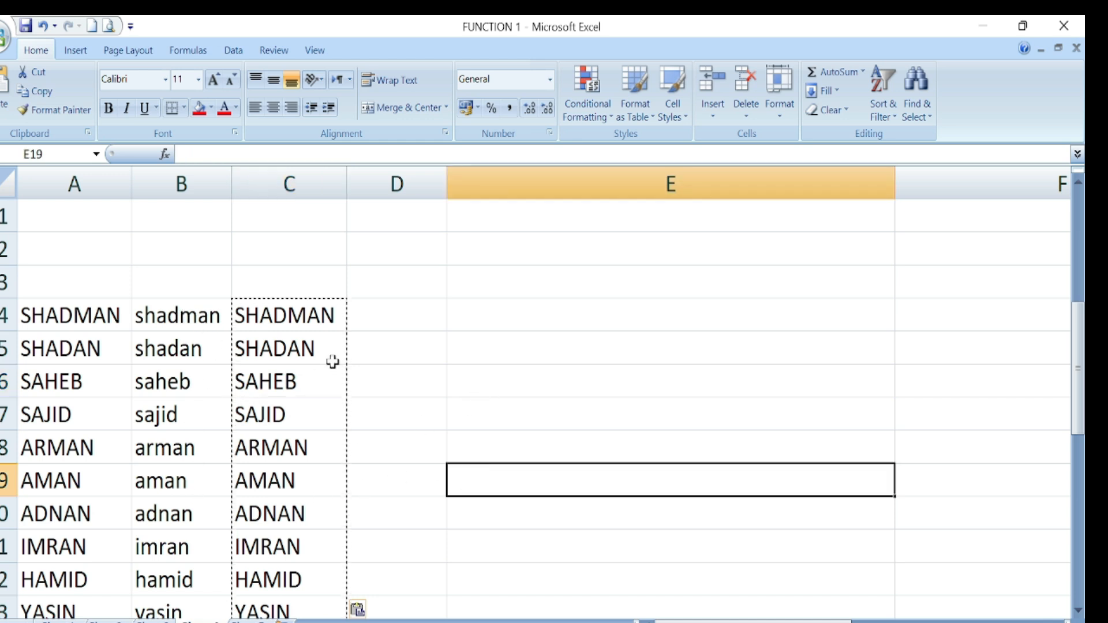
- Test column C by clearing B14:B22 and undoing, then show PROPER in the title table
{"action": "left_click_drag", "start_coordinate": [171, 315], "coordinate": [175, 563]}
{"action": "key", "text": "Delete"}
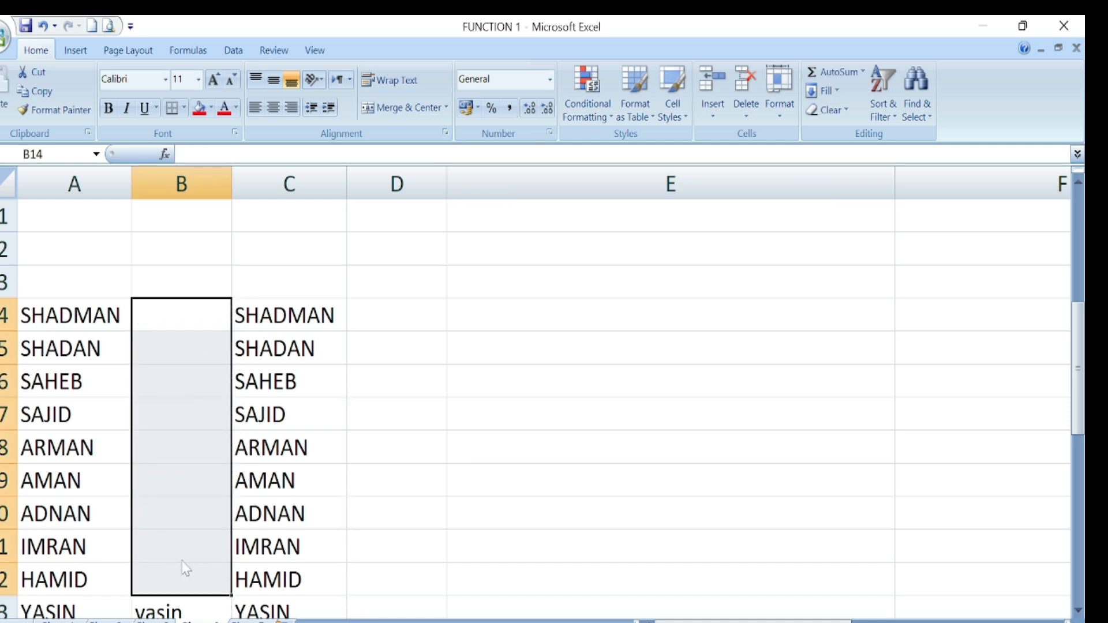
{"action": "key", "text": "ctrl+z"}
{"action": "left_click", "coordinate": [427, 476]}
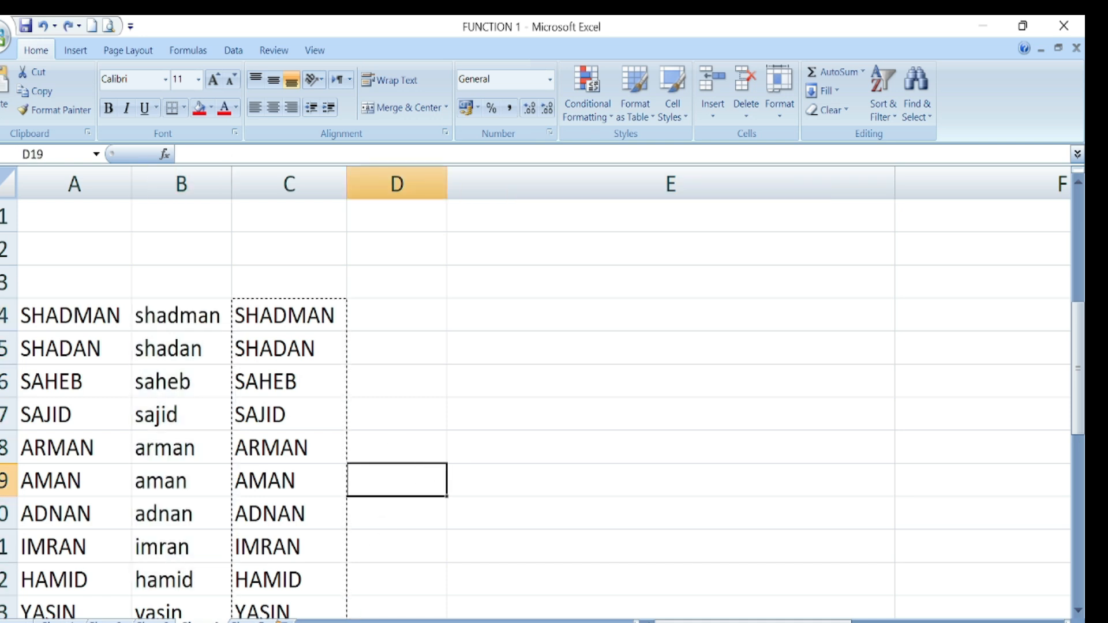
{"action": "scroll", "coordinate": [568, 437], "scroll_direction": "down", "scroll_amount": 6}
{"action": "left_click_drag", "start_coordinate": [750, 620], "coordinate": [830, 620]}
{"action": "left_click", "coordinate": [833, 448]}
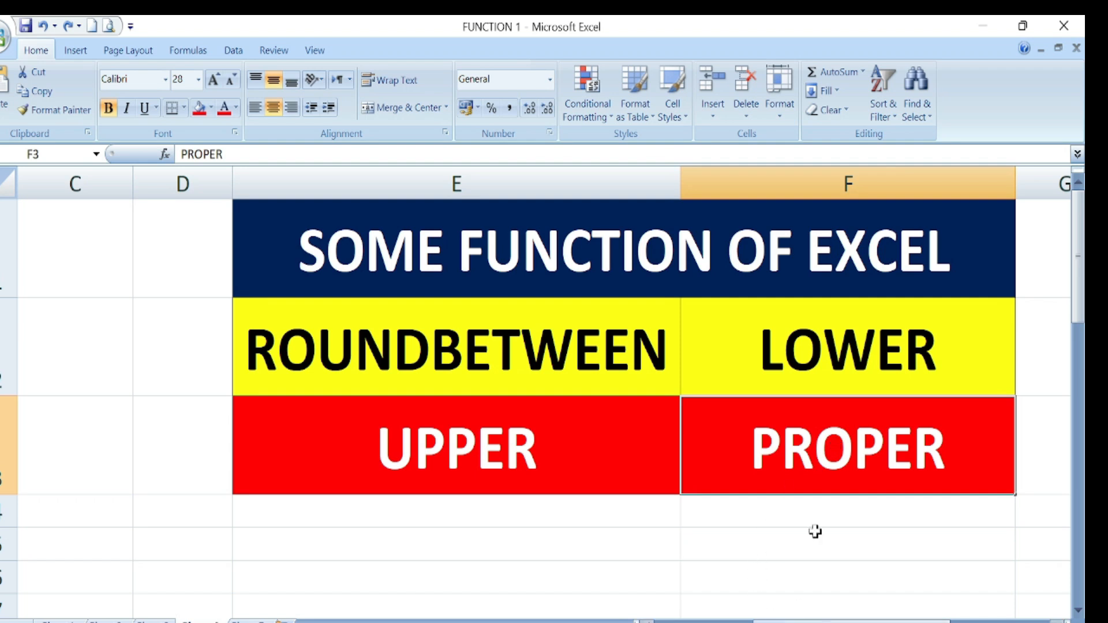
- Enter =PROPER(C14) in D14, giving Shadman
{"action": "left_click_drag", "start_coordinate": [802, 621], "coordinate": [753, 620]}
{"action": "scroll", "coordinate": [675, 512], "scroll_direction": "up", "scroll_amount": 2}
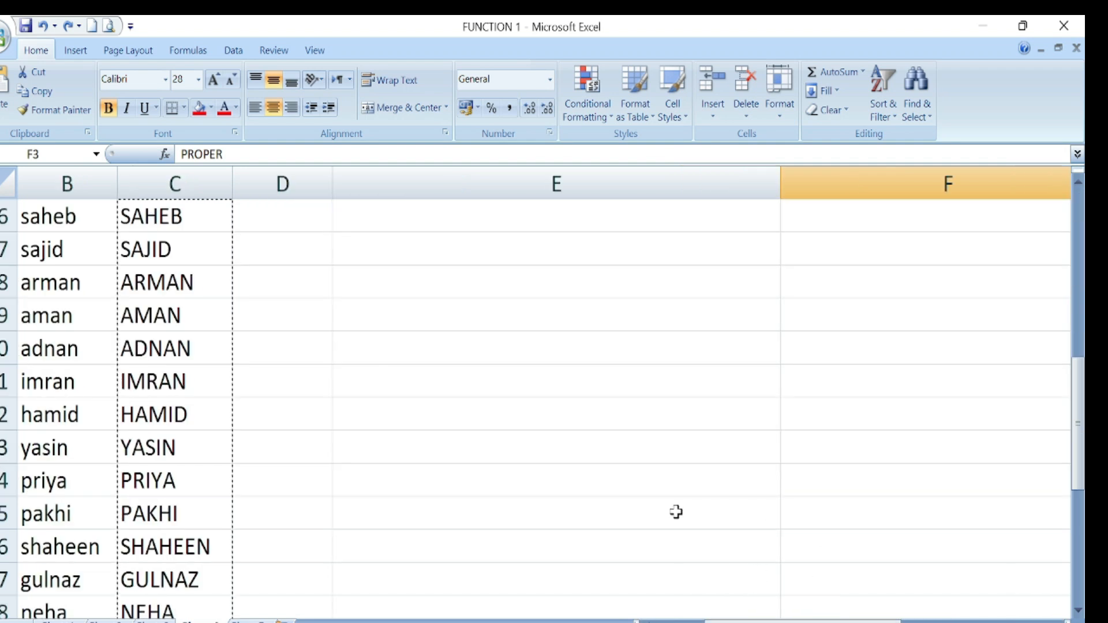
{"action": "scroll", "coordinate": [391, 459], "scroll_direction": "up", "scroll_amount": 2}
{"action": "left_click", "coordinate": [283, 348]}
{"action": "type", "text": "="}
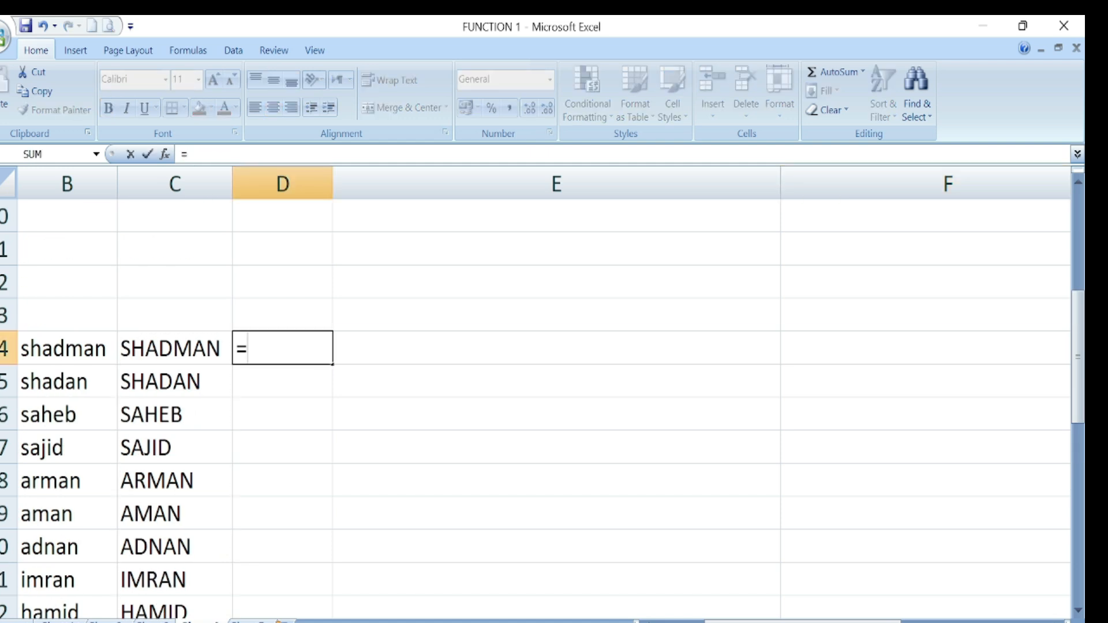
{"action": "type", "text": "P"}
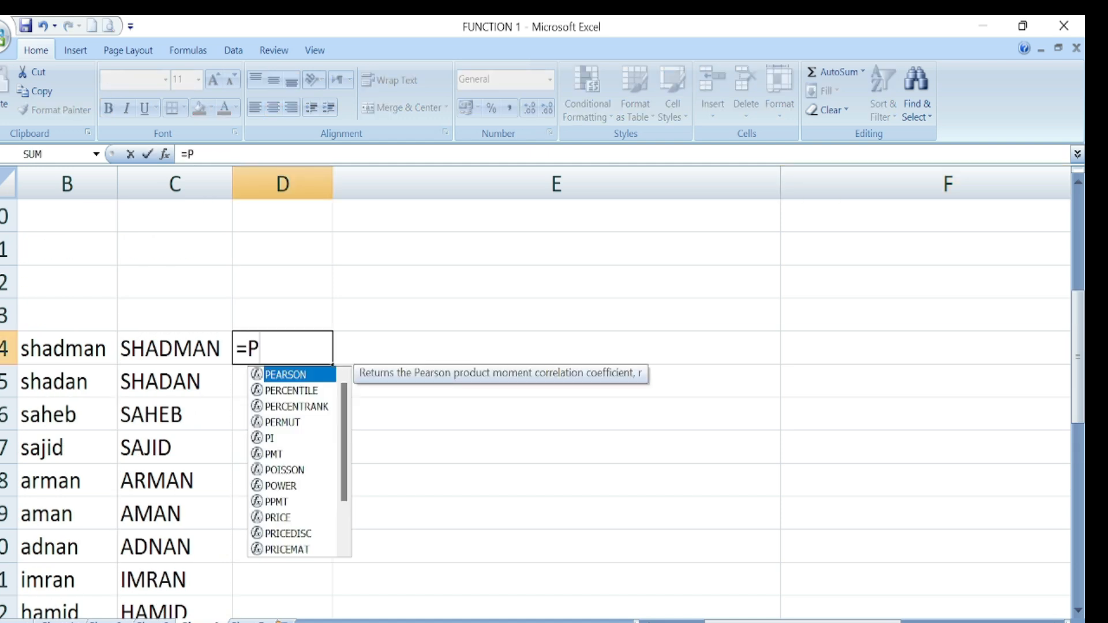
{"action": "type", "text": "RO"}
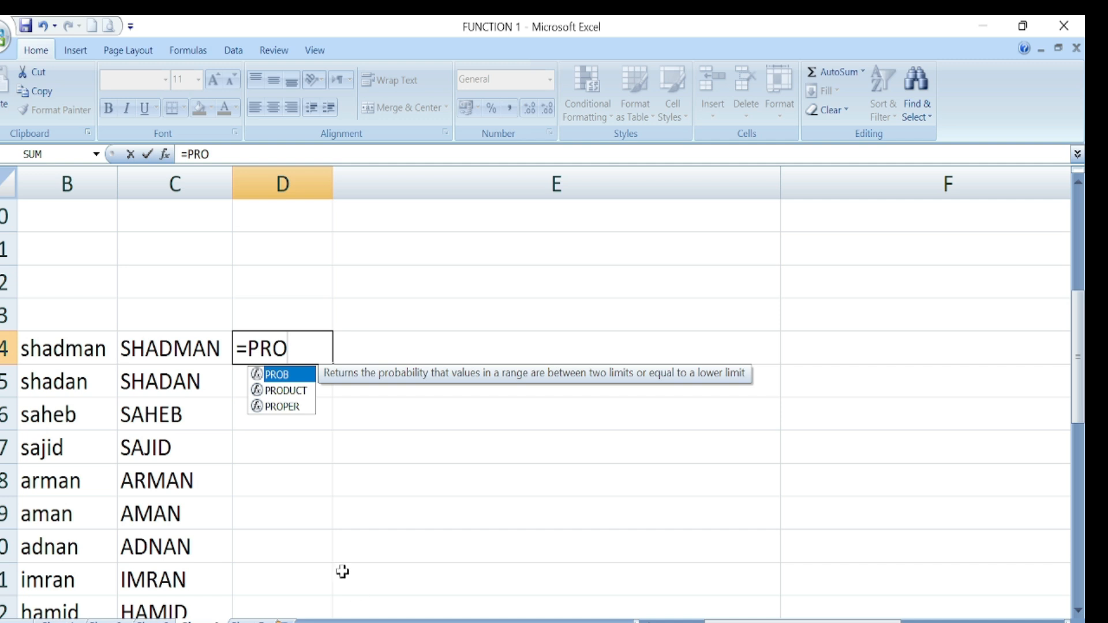
{"action": "double_click", "coordinate": [292, 407]}
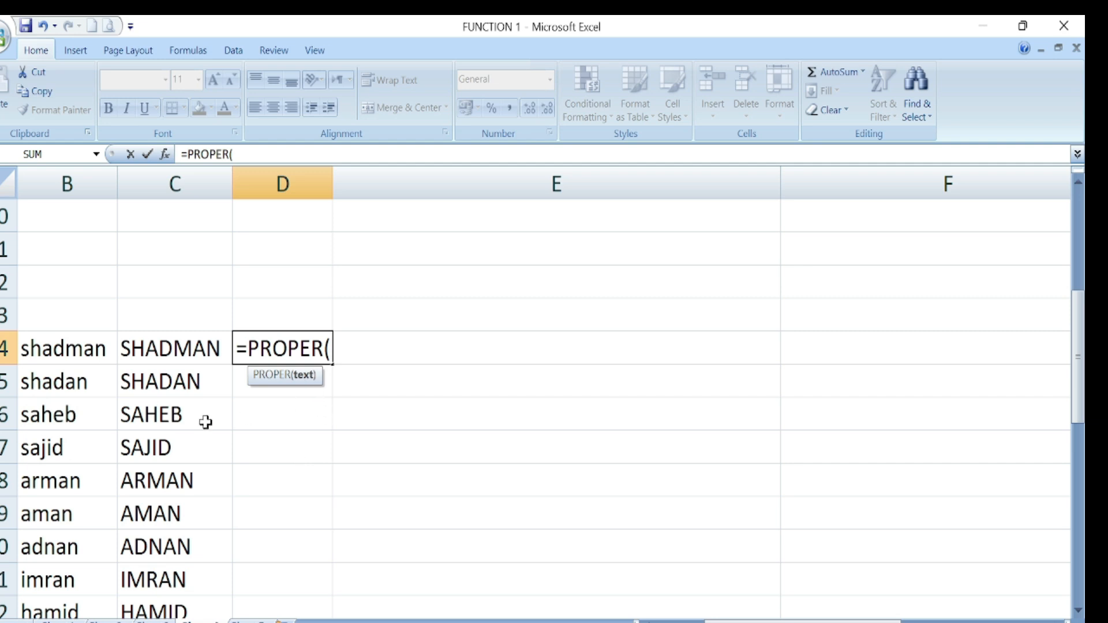
{"action": "left_click", "coordinate": [169, 353]}
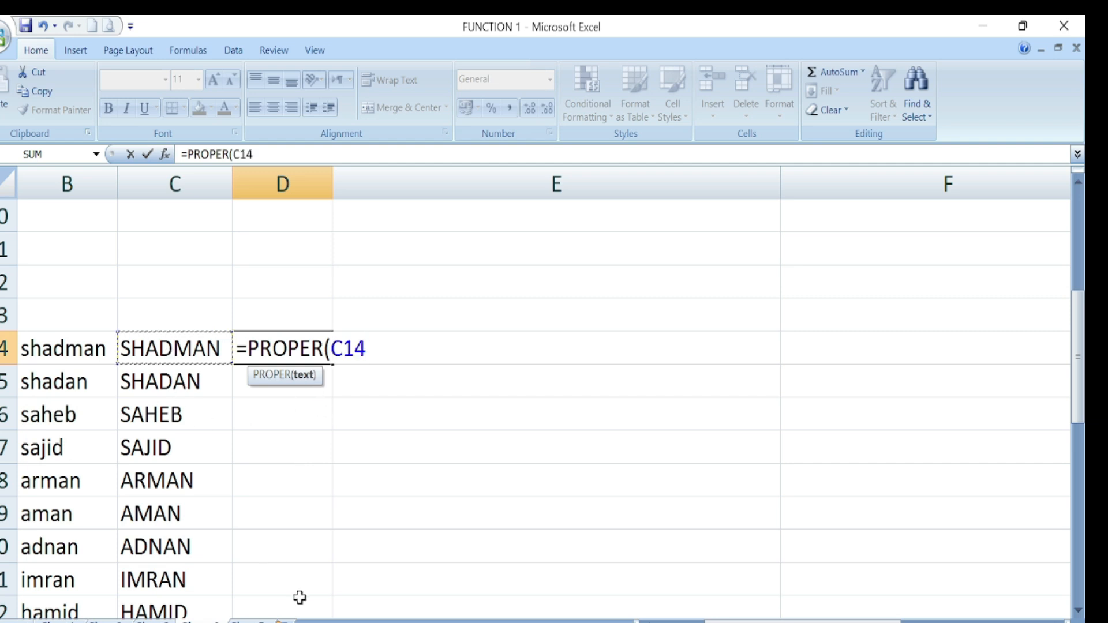
{"action": "type", "text": ")"}
{"action": "key", "text": "Return"}
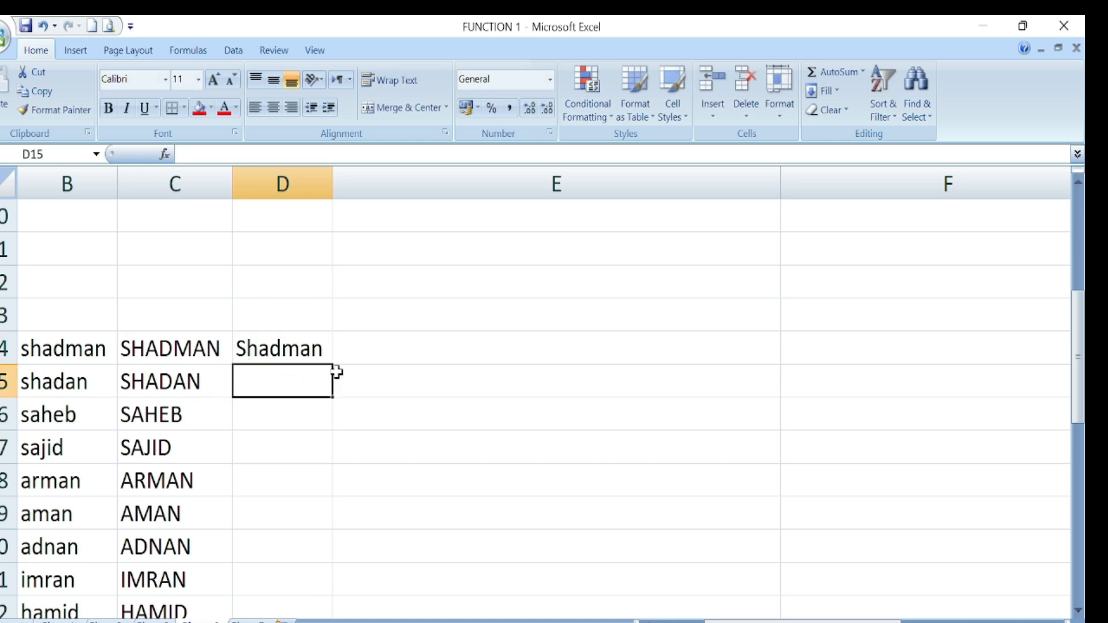
- Fill the PROPER formula down column D and paste the results as values only
{"action": "left_click", "coordinate": [316, 354]}
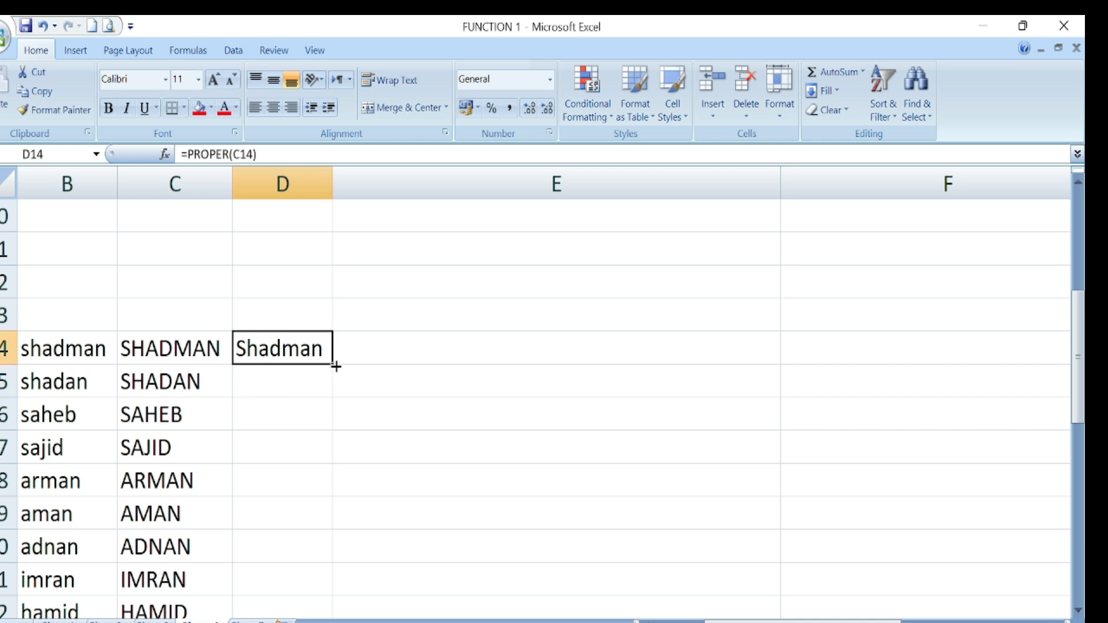
{"action": "double_click", "coordinate": [336, 366]}
{"action": "scroll", "coordinate": [295, 414], "scroll_direction": "down", "scroll_amount": 5}
{"action": "scroll", "coordinate": [295, 437], "scroll_direction": "up", "scroll_amount": 6}
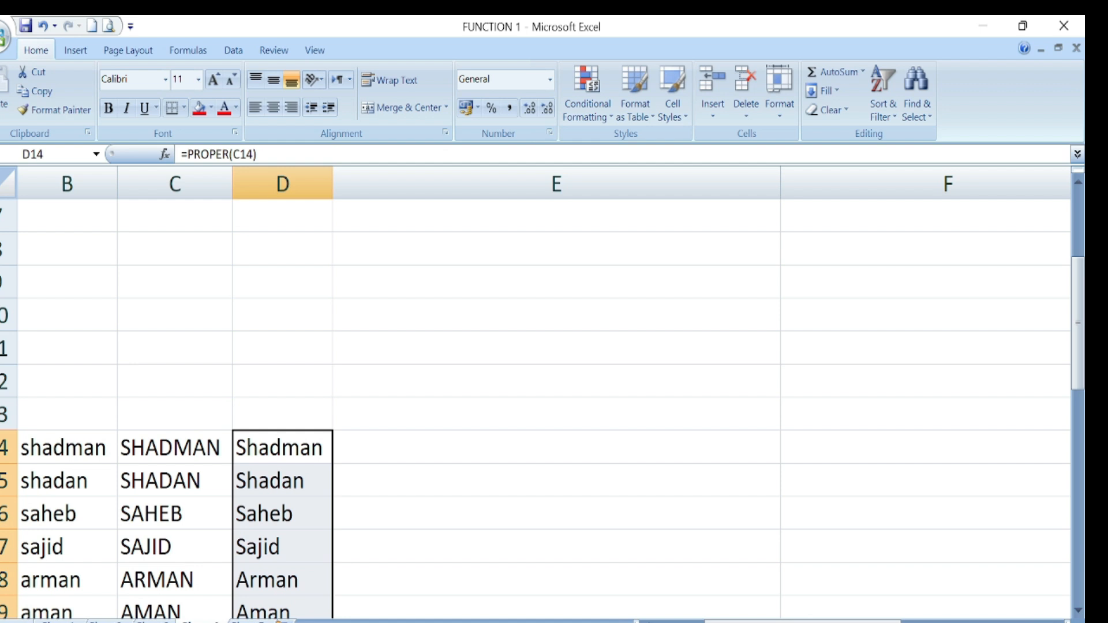
{"action": "left_click", "coordinate": [38, 91]}
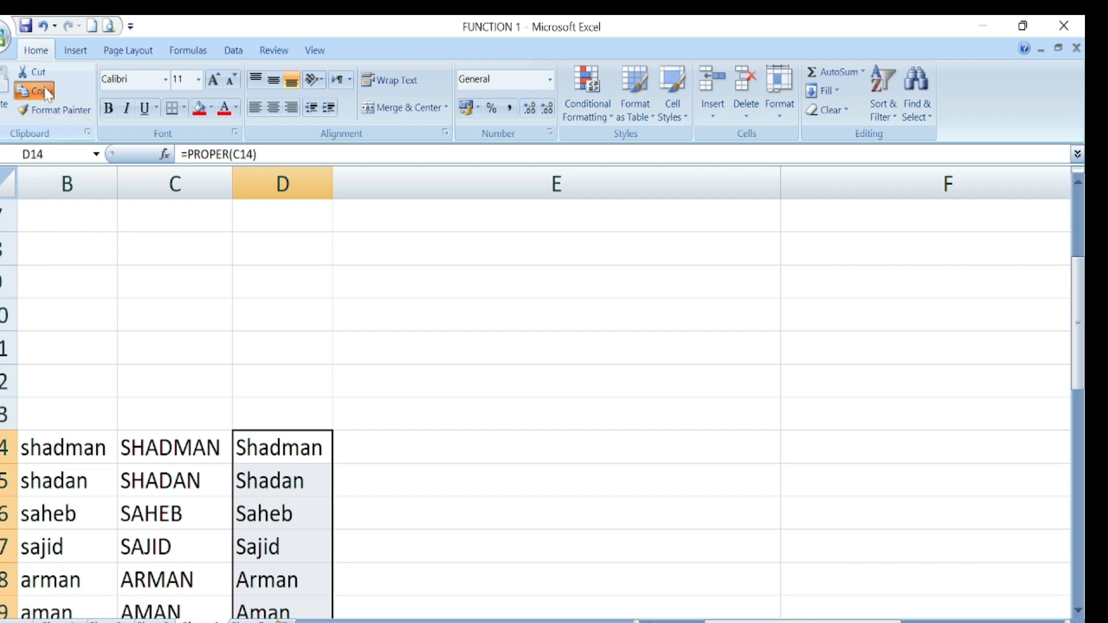
{"action": "left_click", "coordinate": [3, 114]}
{"action": "left_click", "coordinate": [35, 176]}
{"action": "scroll", "coordinate": [270, 432], "scroll_direction": "down", "scroll_amount": 3}
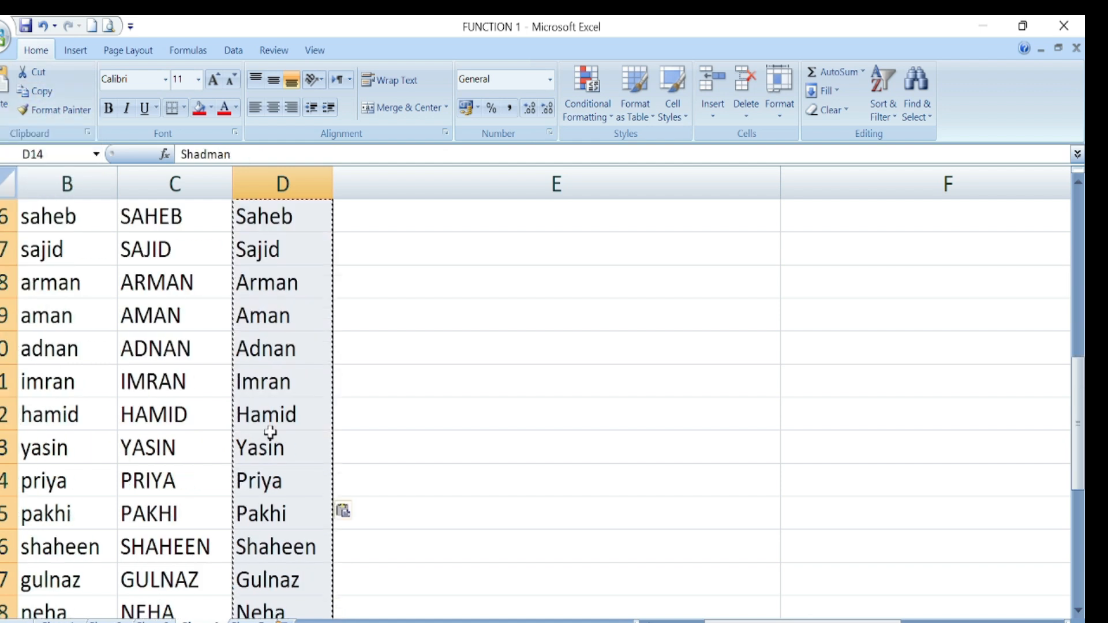
{"action": "left_click", "coordinate": [488, 428]}
{"action": "scroll", "coordinate": [79, 500], "scroll_direction": "up", "scroll_amount": 4}
{"action": "scroll", "coordinate": [55, 527], "scroll_direction": "down", "scroll_amount": 1}
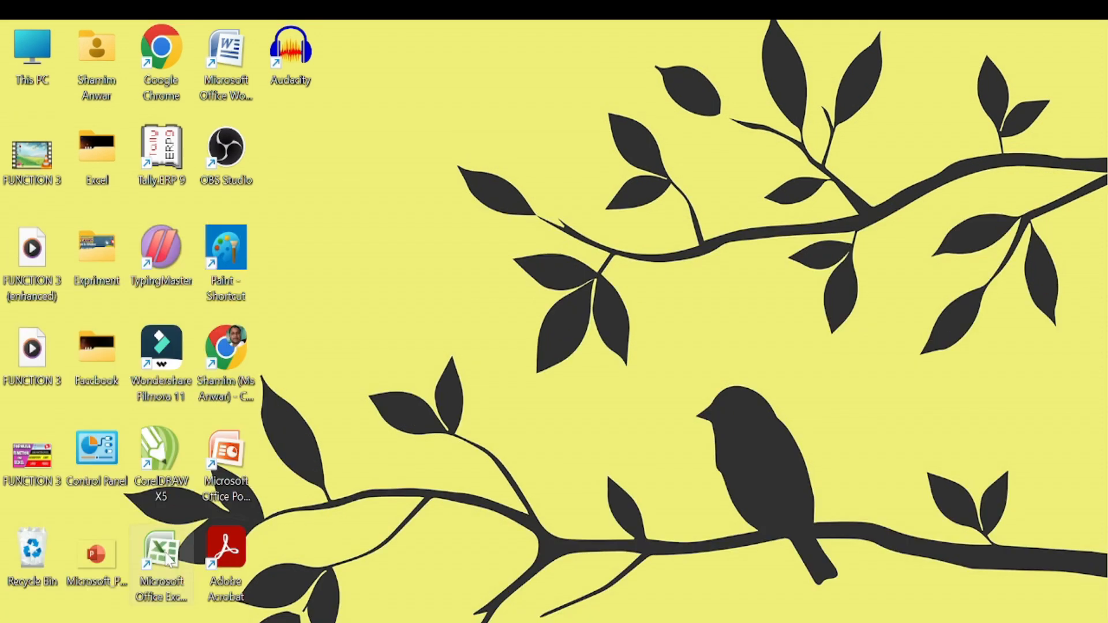
- Launch Microsoft Excel from its desktop shortcut, giving a blank Book1
{"action": "double_click", "coordinate": [162, 490]}
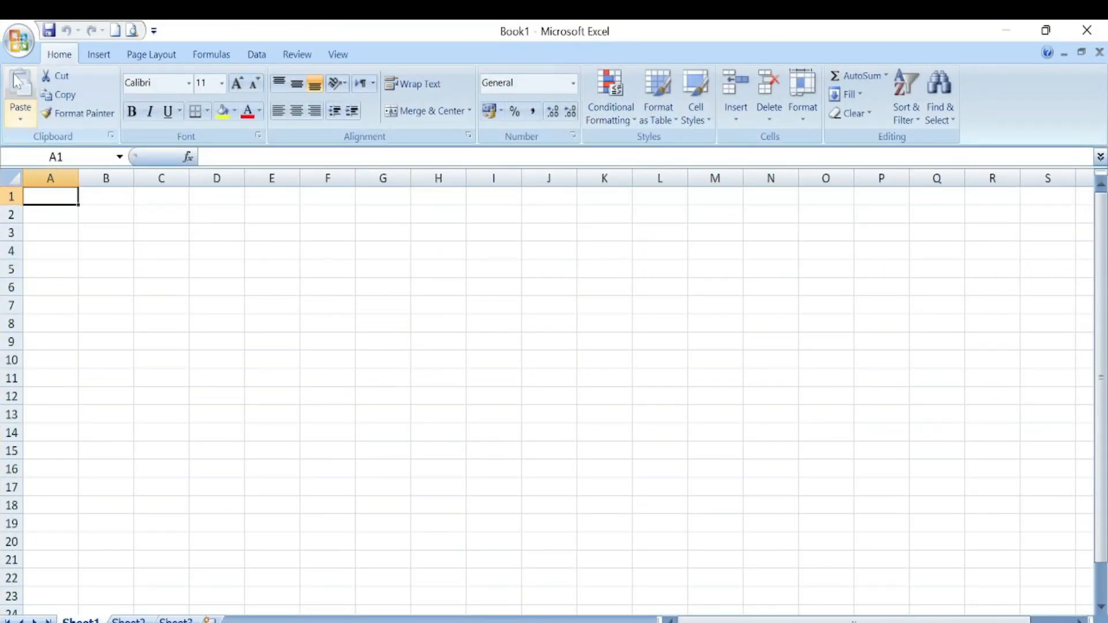
- Open the Office button menu to reopen the FUNCTION 1 workbook
{"action": "left_click", "coordinate": [22, 45]}
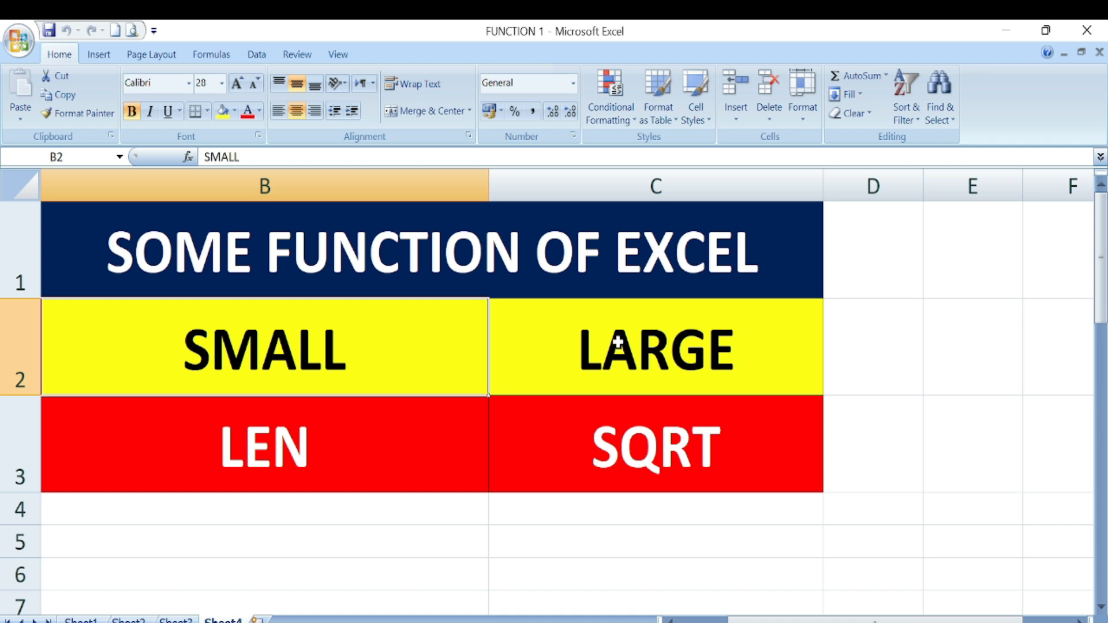
- Move from Sheet3 to Sheet2's student marks table with the empty LARGE and SMALL columns
{"action": "left_click", "coordinate": [176, 619]}
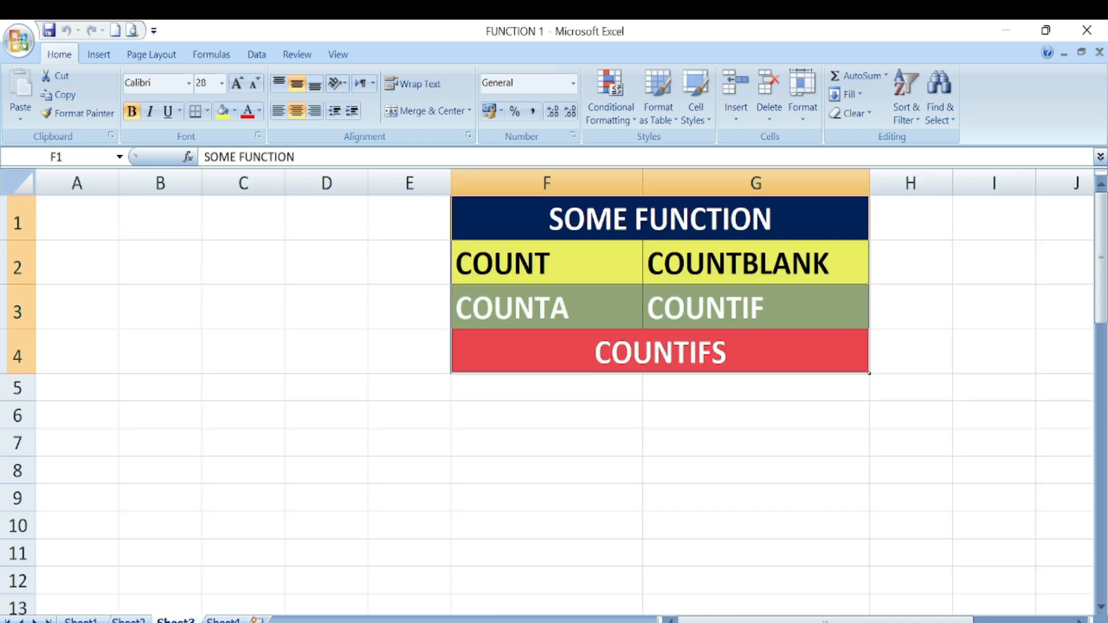
{"action": "left_click", "coordinate": [128, 619]}
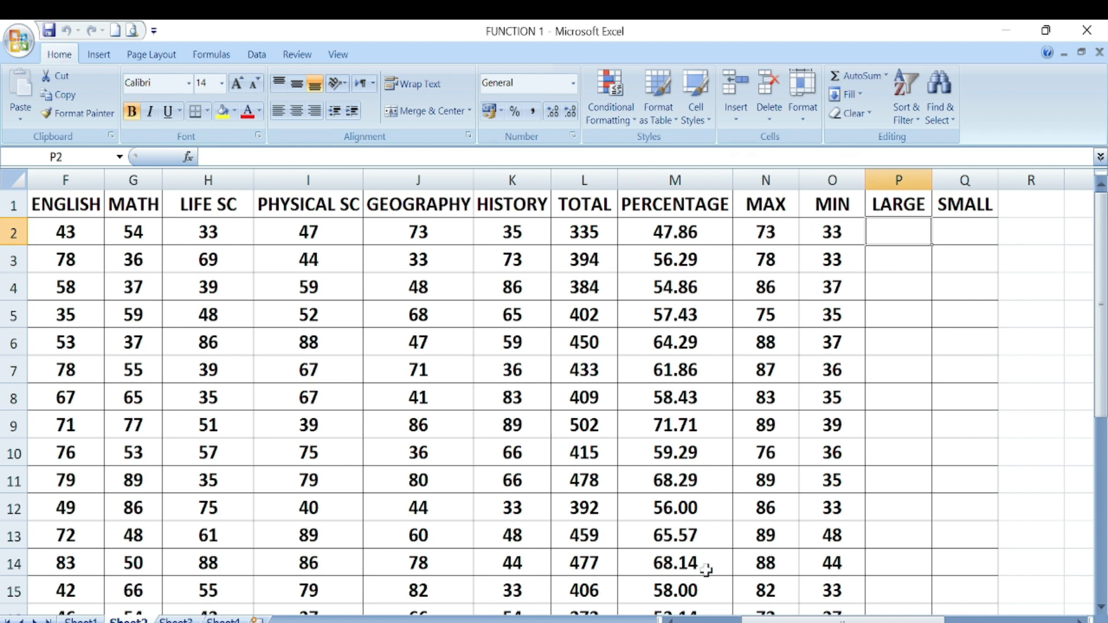
- Enter =LARGE(E2:K2,1) in P2 so it shows the first student's highest mark, 73
{"action": "scroll", "coordinate": [916, 590], "scroll_direction": "down", "scroll_amount": 3}
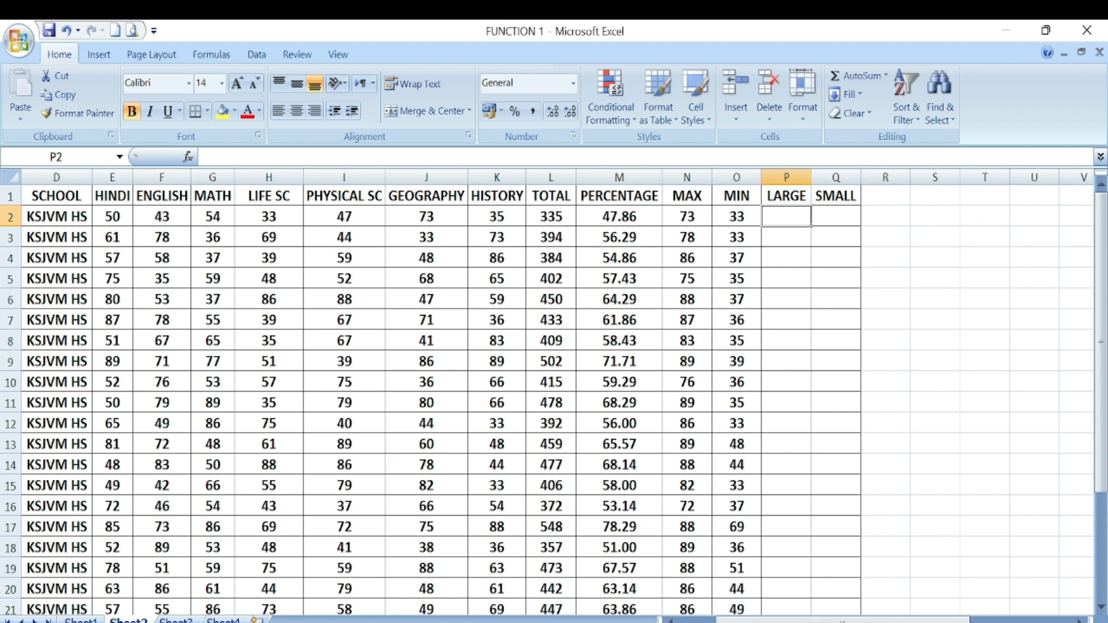
{"action": "left_click", "coordinate": [1080, 622]}
{"action": "left_click", "coordinate": [1080, 622]}
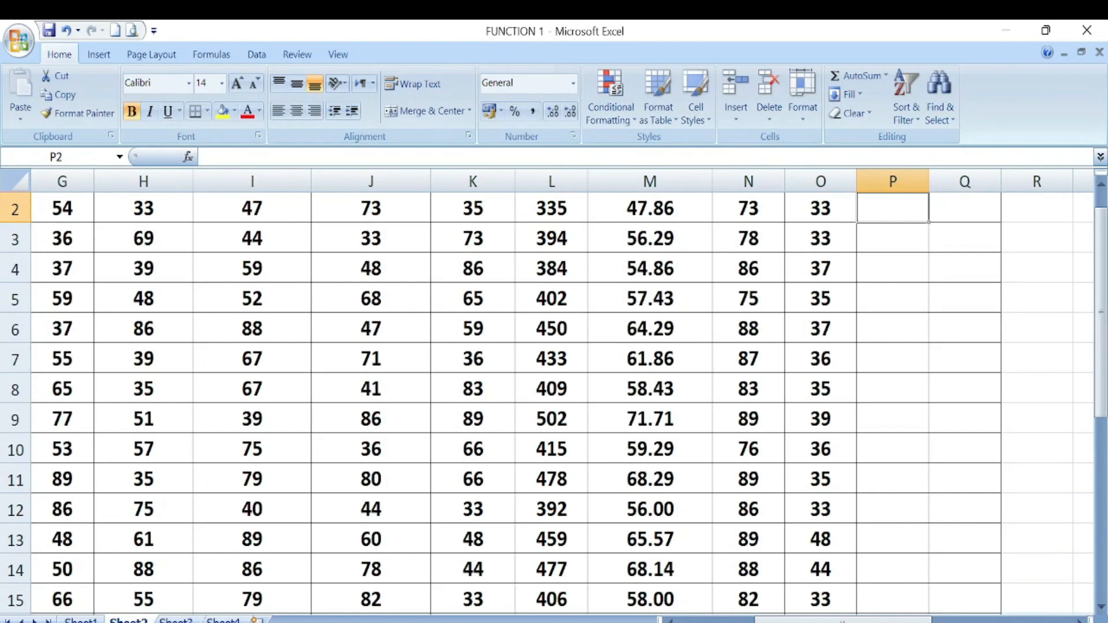
{"action": "left_click", "coordinate": [1078, 621]}
{"action": "scroll", "coordinate": [979, 317], "scroll_direction": "up", "scroll_amount": 1}
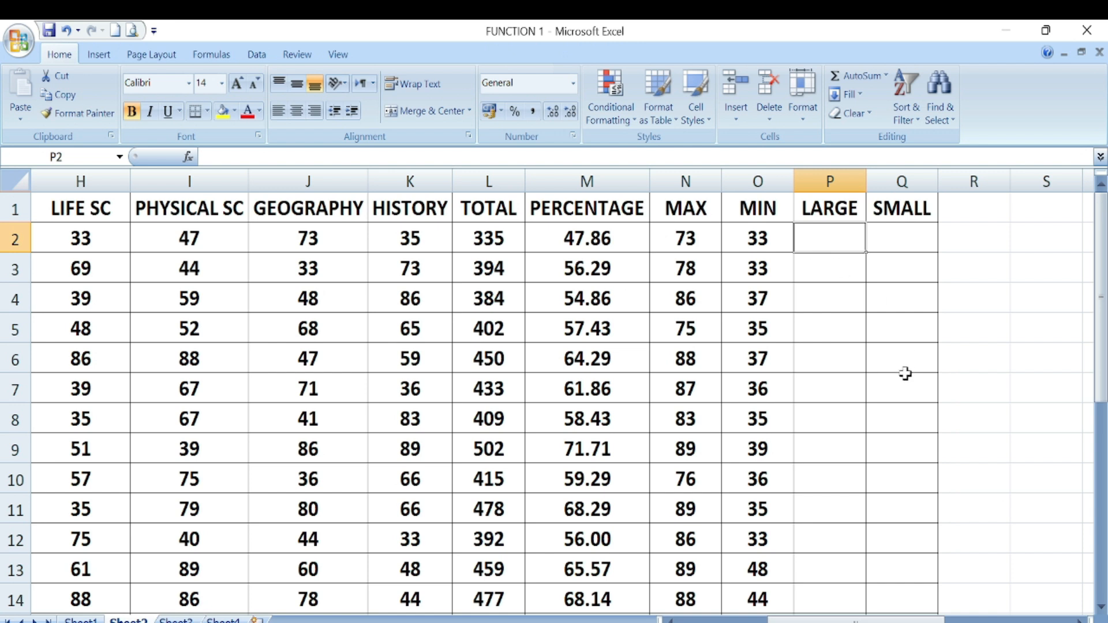
{"action": "type", "text": "="}
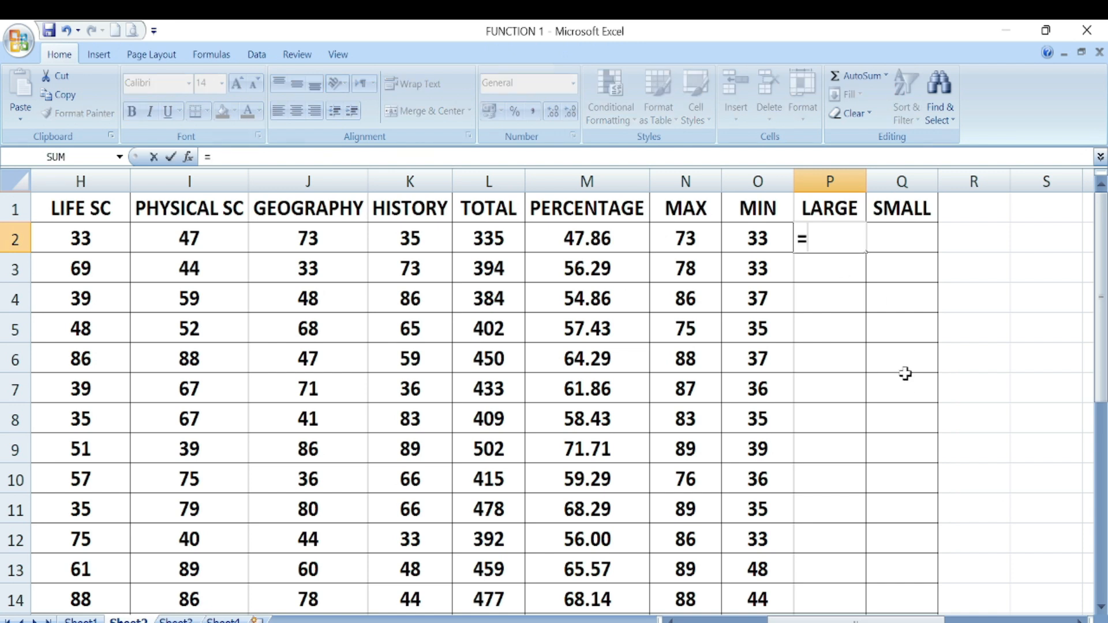
{"action": "type", "text": "LAR"}
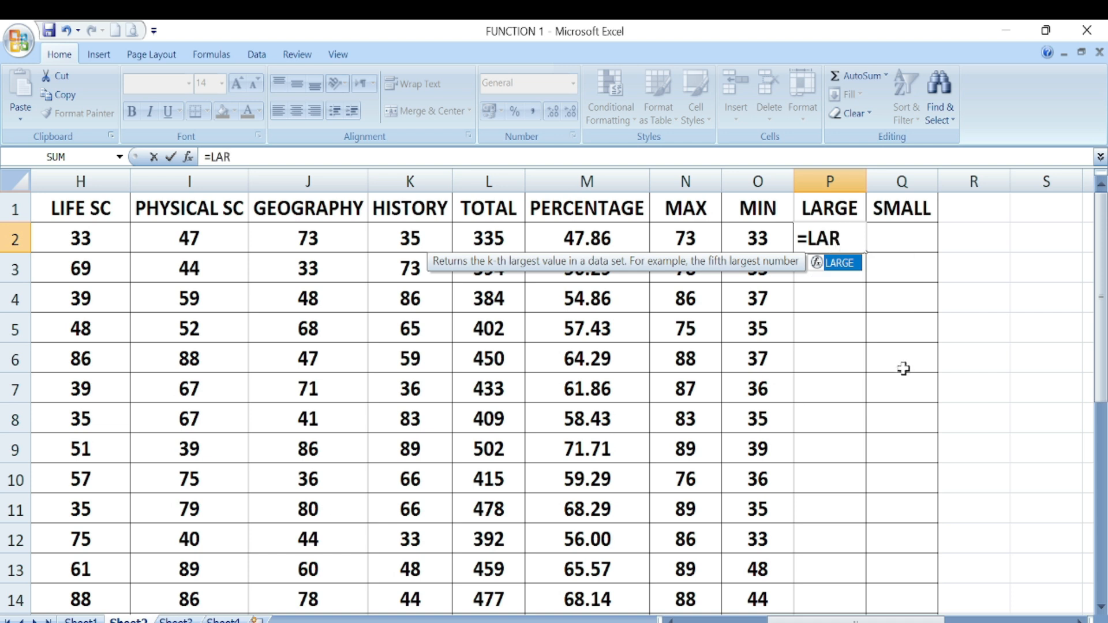
{"action": "double_click", "coordinate": [847, 267]}
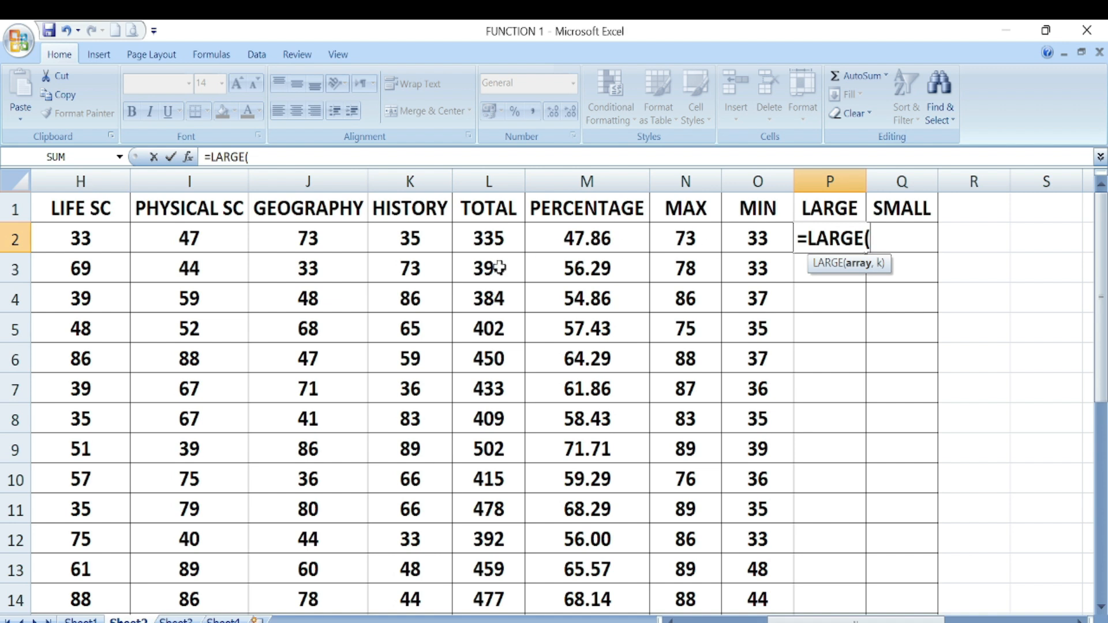
{"action": "left_click", "coordinate": [432, 232]}
{"action": "left_click_drag", "start_coordinate": [432, 232], "coordinate": [365, 239]}
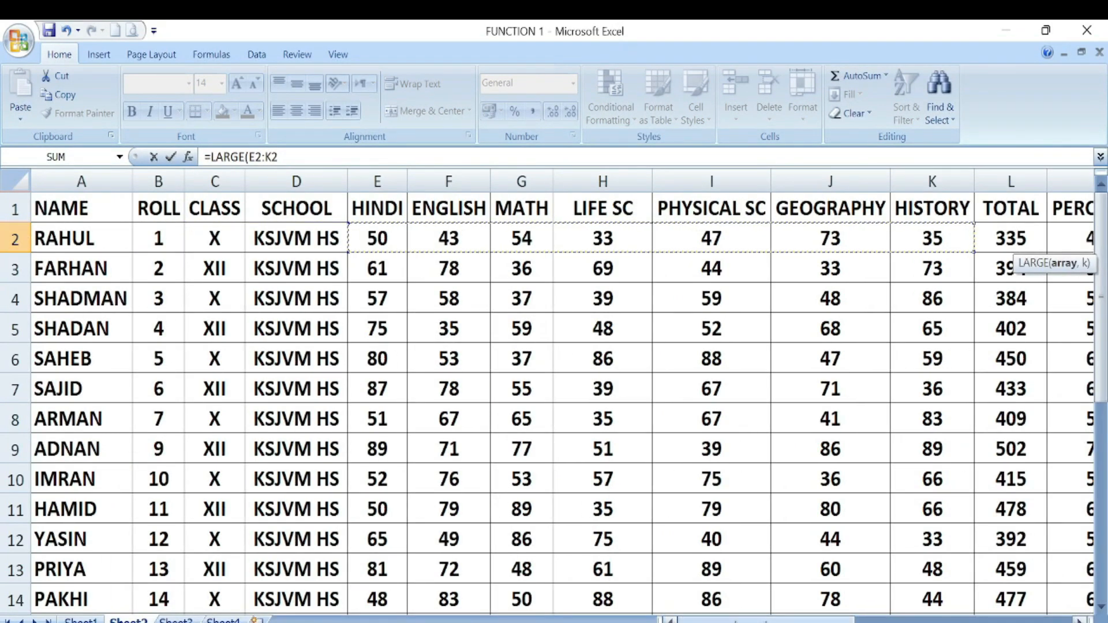
{"action": "left_click", "coordinate": [886, 620]}
{"action": "type", "text": ","}
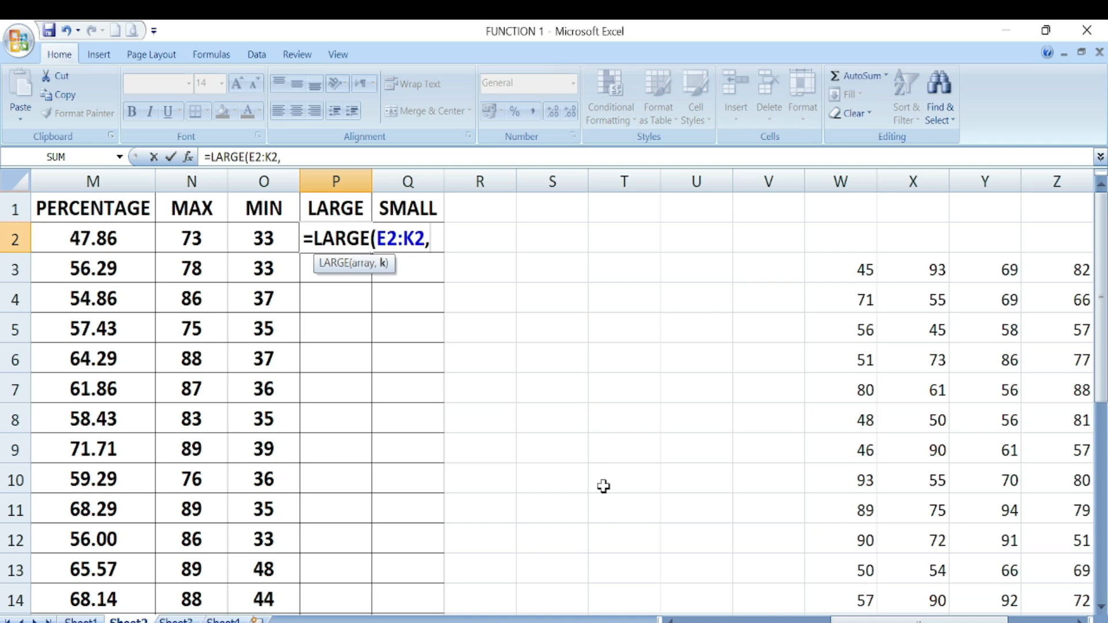
{"action": "type", "text": "1)"}
{"action": "key", "text": "Return"}
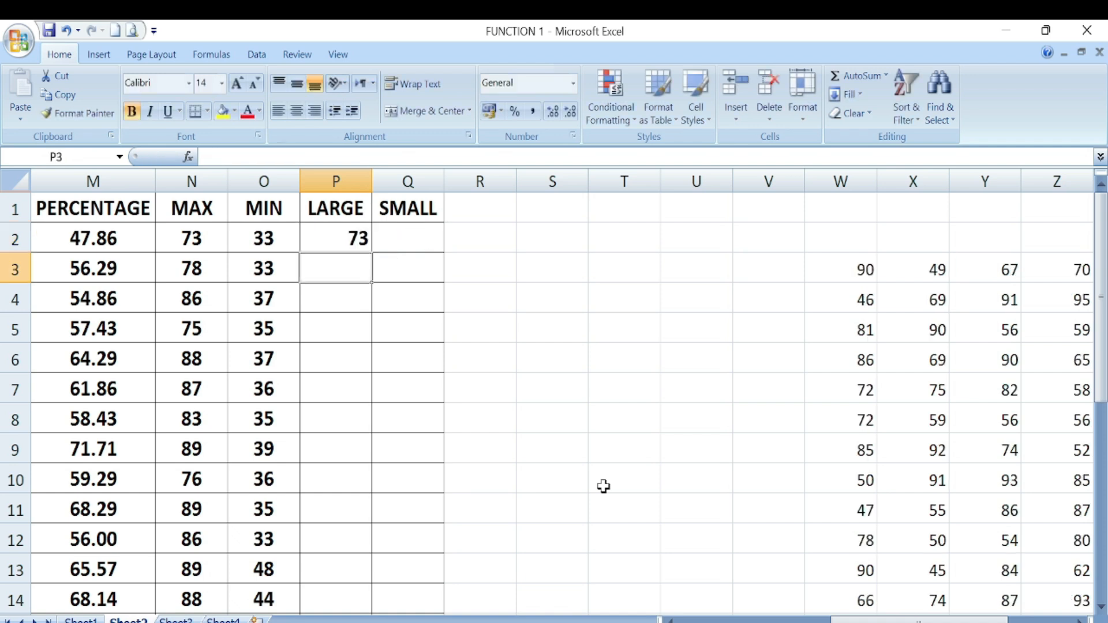
- Fill the LARGE formula down column P, then change k to 2 and refill for second-largest marks
{"action": "left_click", "coordinate": [339, 240]}
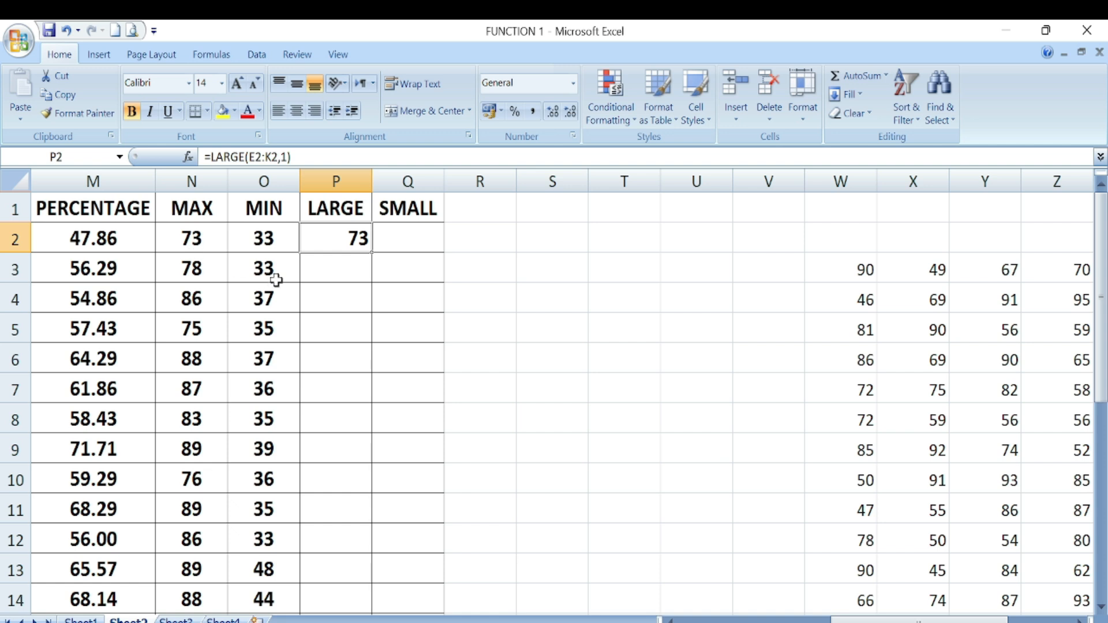
{"action": "double_click", "coordinate": [376, 252]}
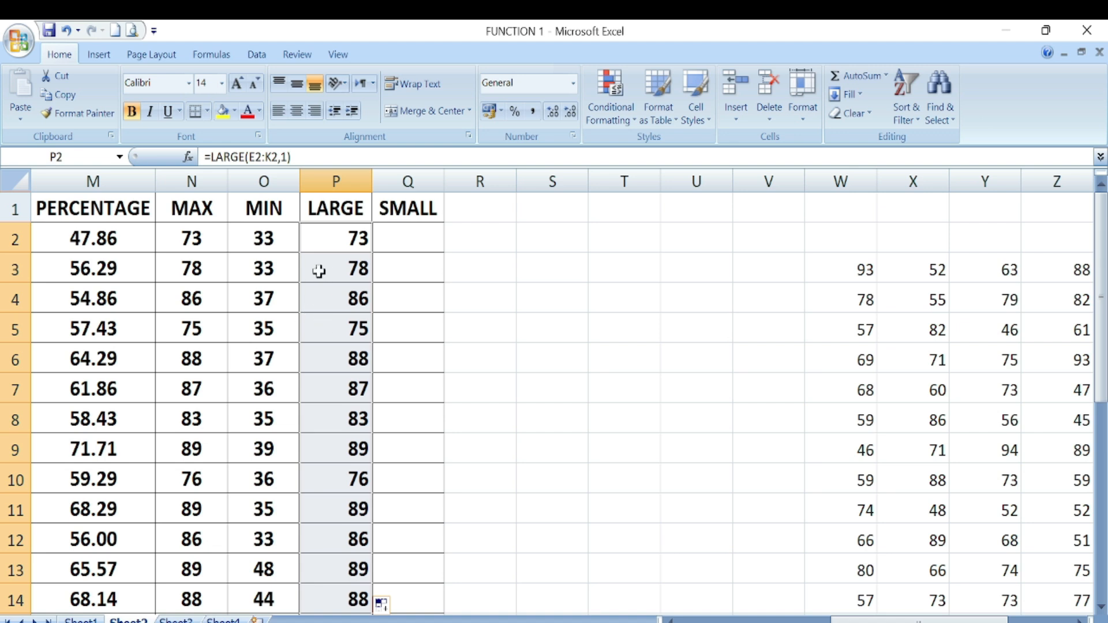
{"action": "left_click", "coordinate": [333, 243]}
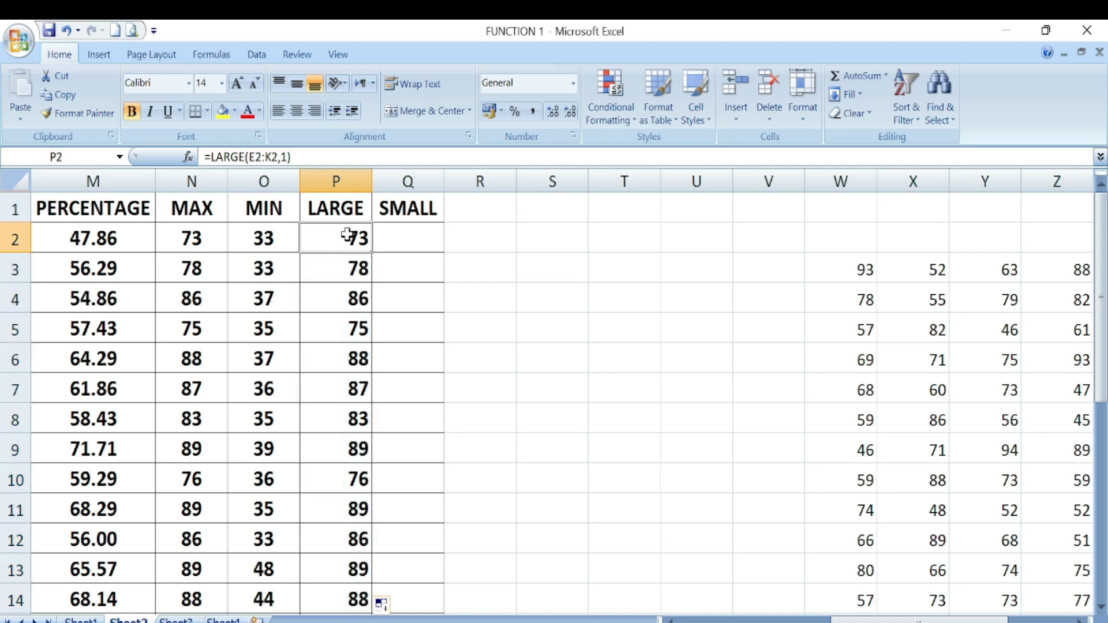
{"action": "double_click", "coordinate": [346, 235]}
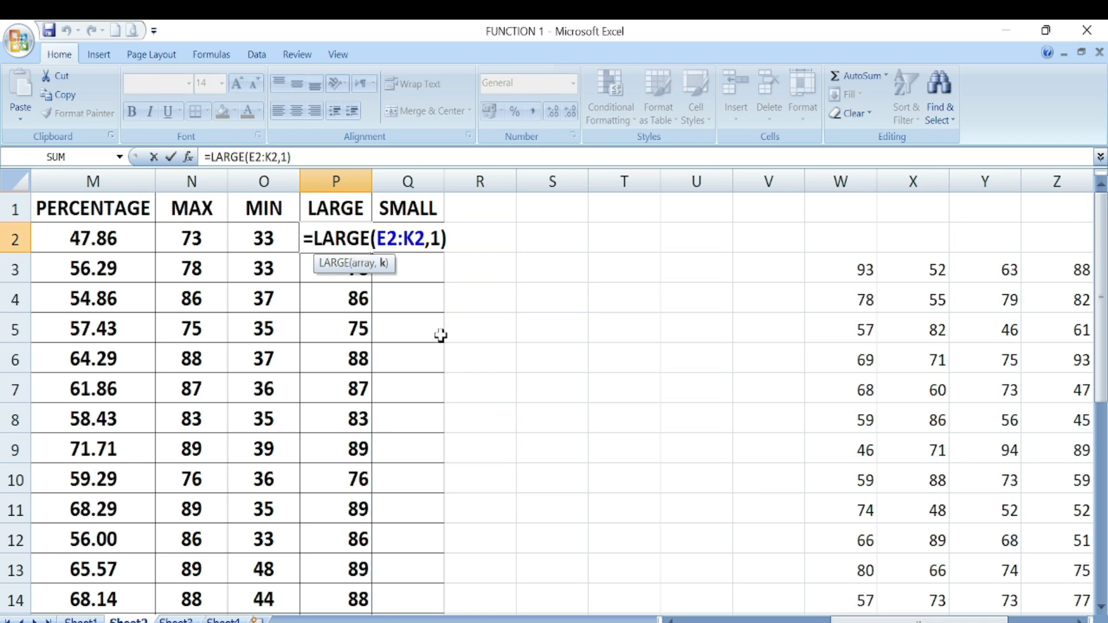
{"action": "key", "text": "BackSpace"}
{"action": "type", "text": "2"}
{"action": "key", "text": "Return"}
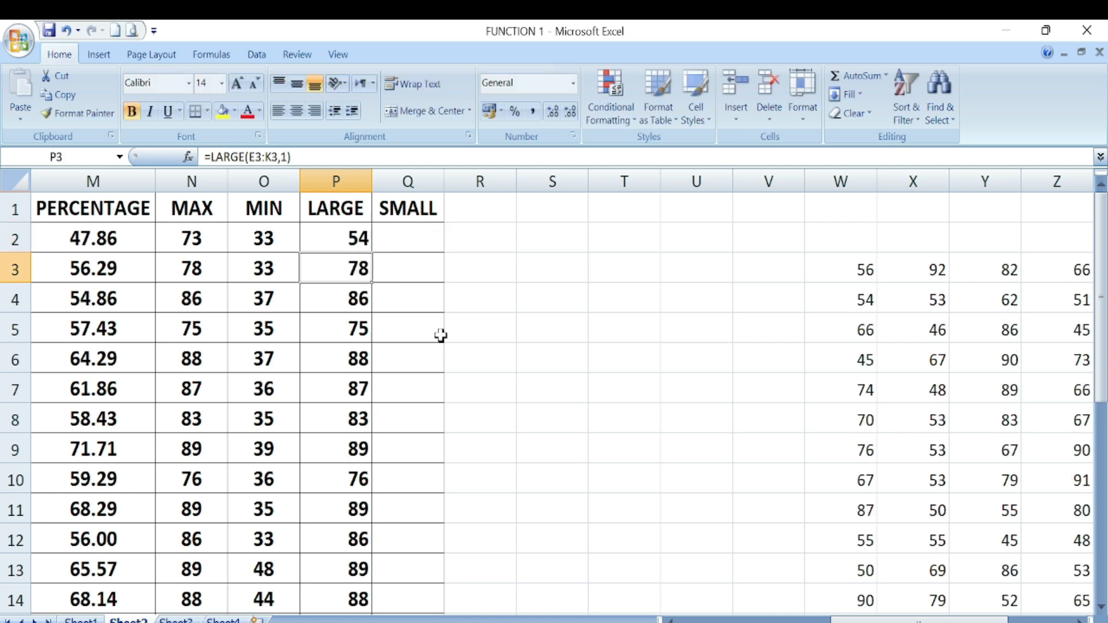
{"action": "left_click", "coordinate": [348, 240]}
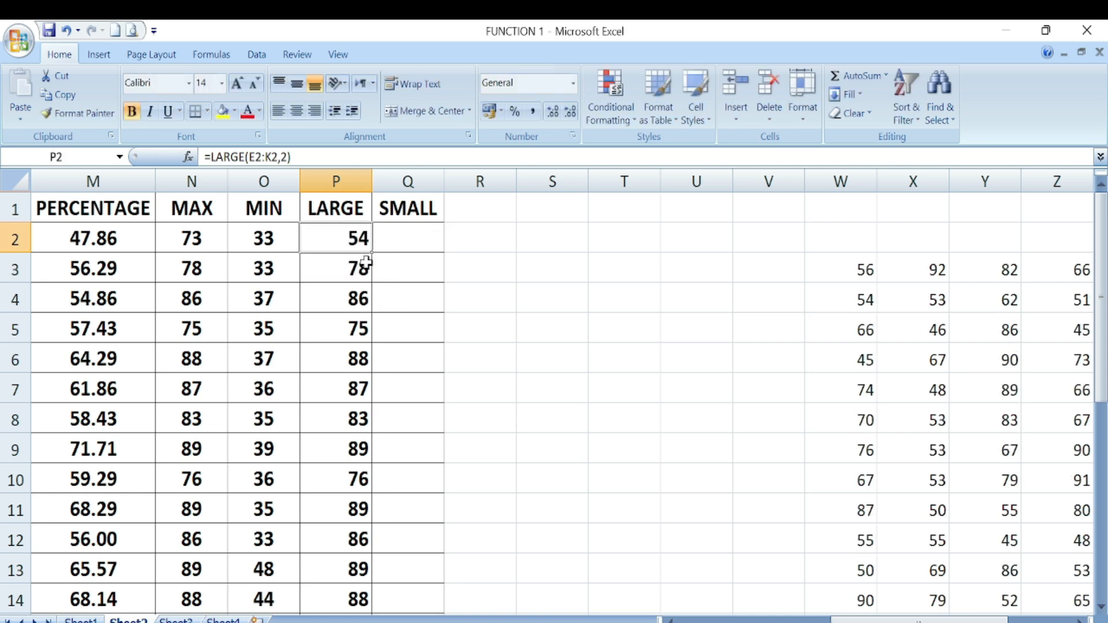
{"action": "double_click", "coordinate": [369, 254]}
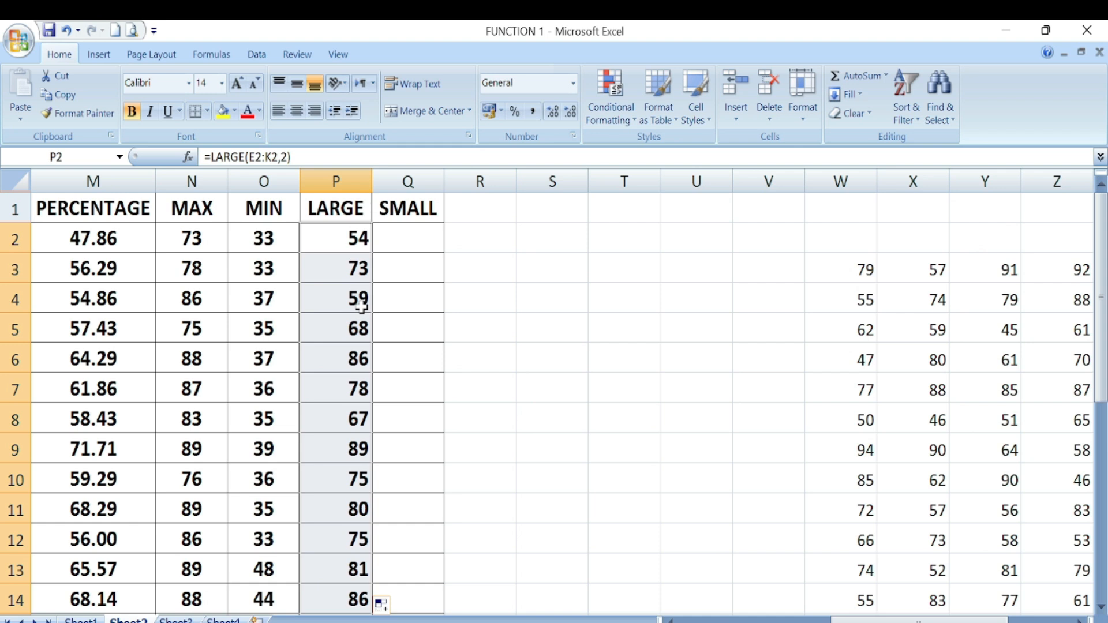
- Edit P2's LARGE formula to a third-largest variant and fill it down column P
{"action": "double_click", "coordinate": [345, 238]}
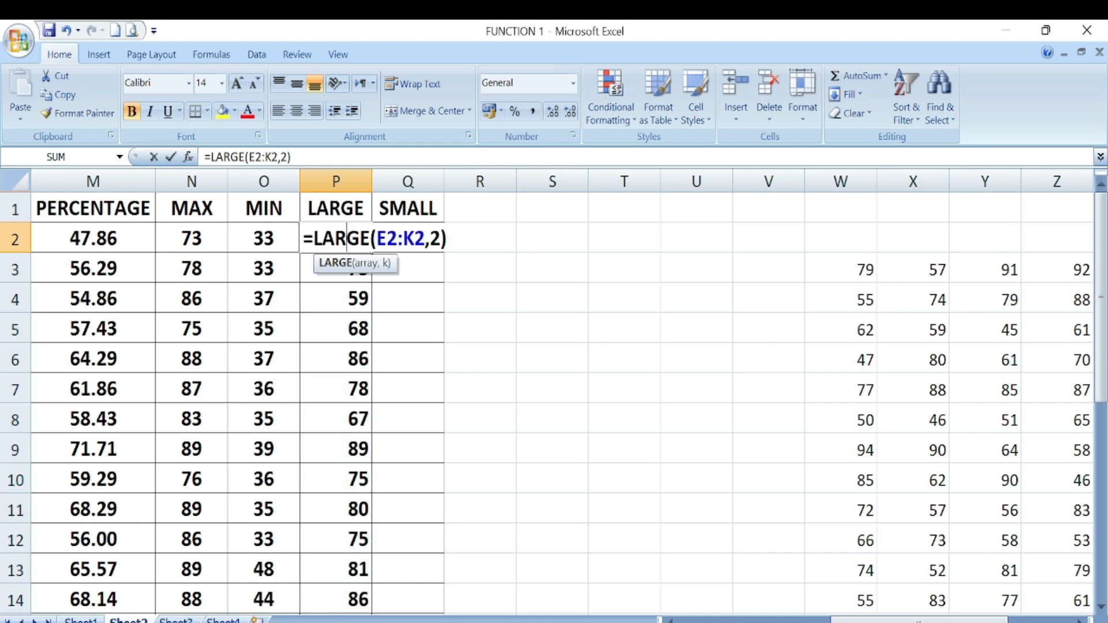
{"action": "left_click", "coordinate": [440, 241]}
{"action": "key", "text": "BackSpace"}
{"action": "type", "text": "2"}
{"action": "key", "text": "Return"}
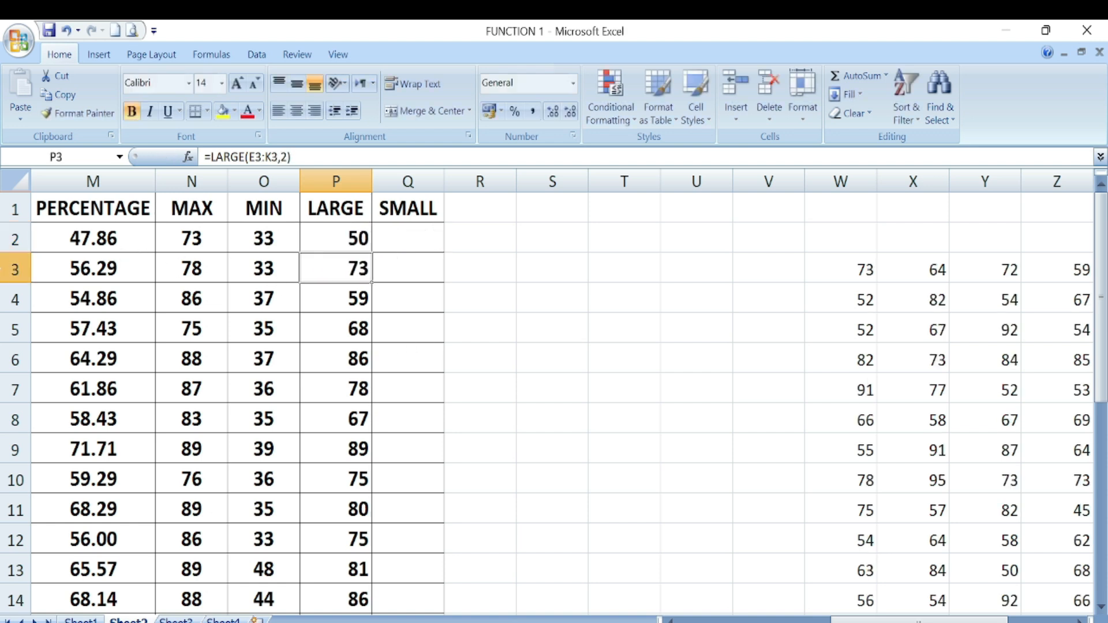
{"action": "left_click", "coordinate": [330, 240]}
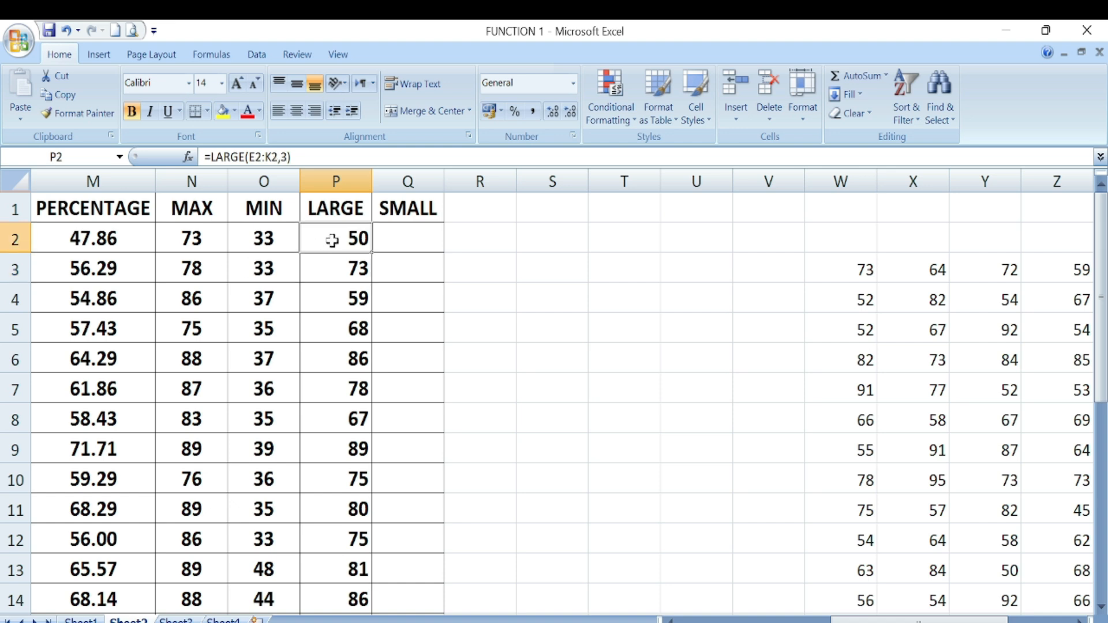
{"action": "double_click", "coordinate": [373, 254]}
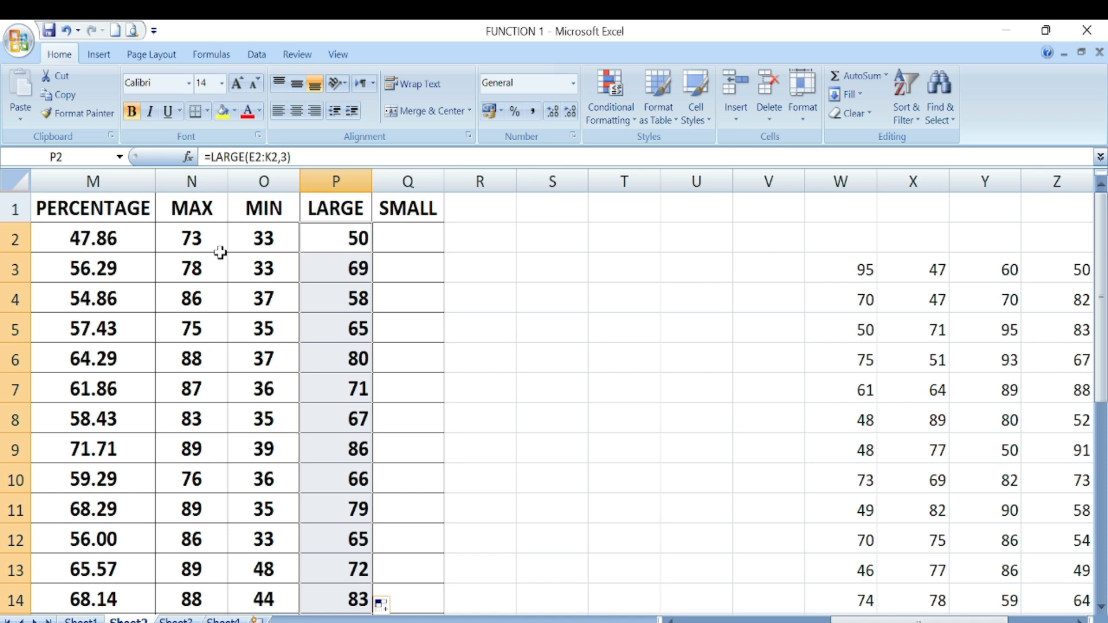
- Restore =LARGE(E2:K2,1) in P2 and fill it down to P14
{"action": "left_click", "coordinate": [346, 236]}
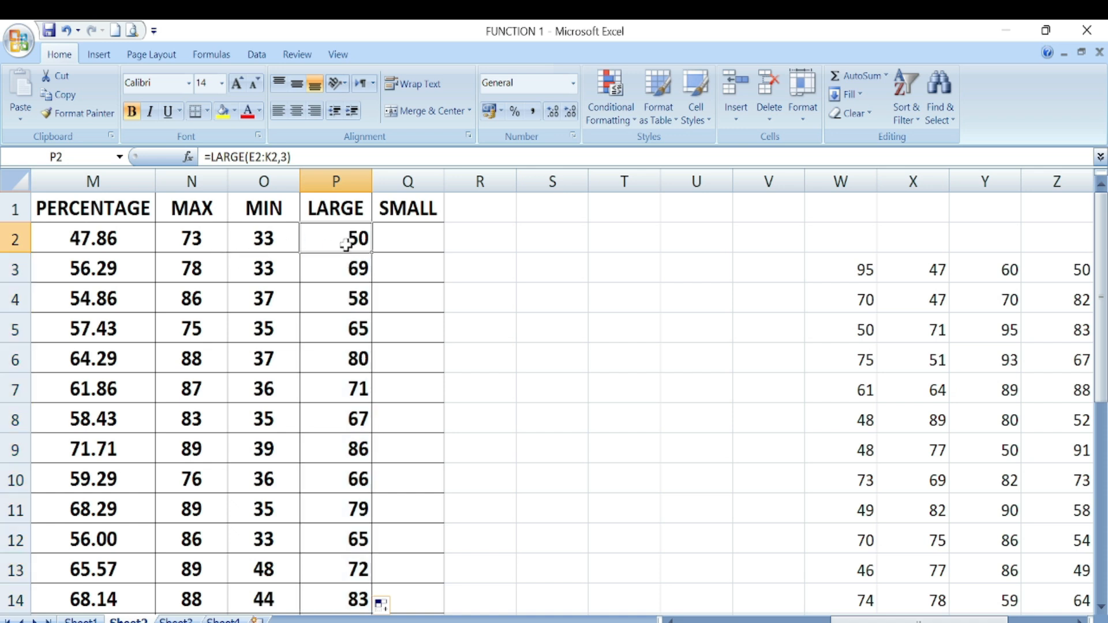
{"action": "double_click", "coordinate": [346, 237]}
{"action": "key", "text": "BackSpace"}
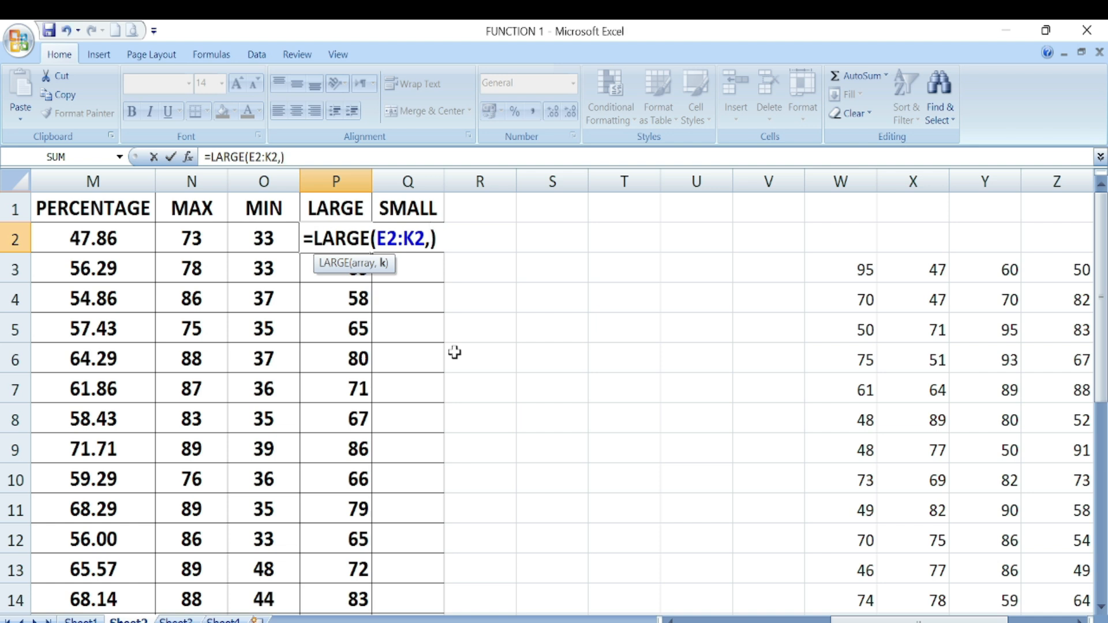
{"action": "type", "text": "1"}
{"action": "key", "text": "Return"}
{"action": "left_click", "coordinate": [339, 238]}
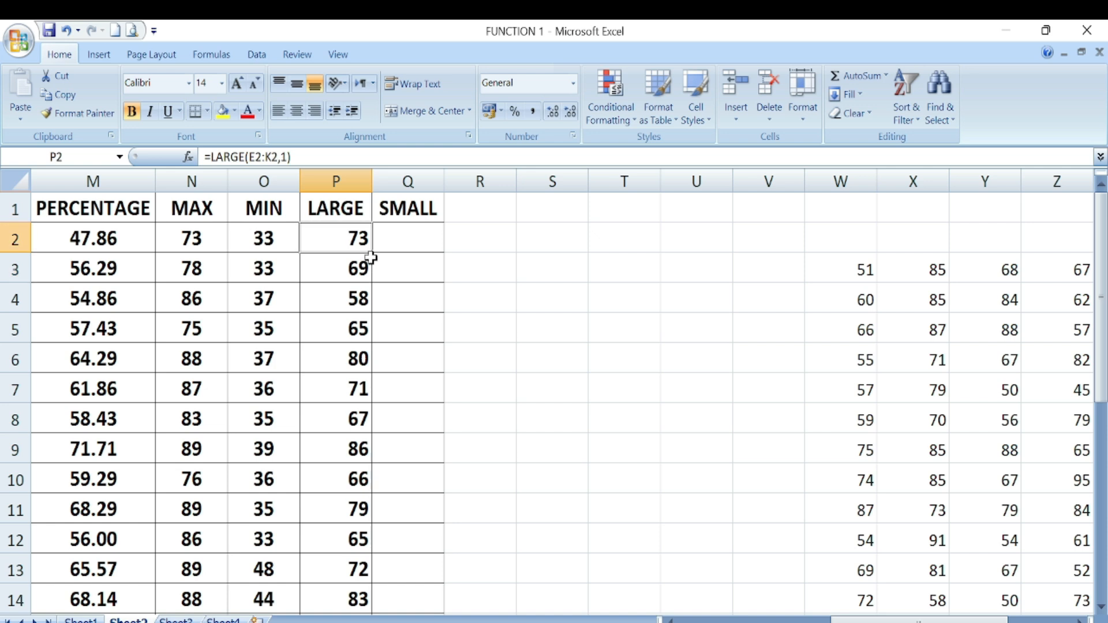
{"action": "left_click_drag", "start_coordinate": [370, 257], "coordinate": [379, 604]}
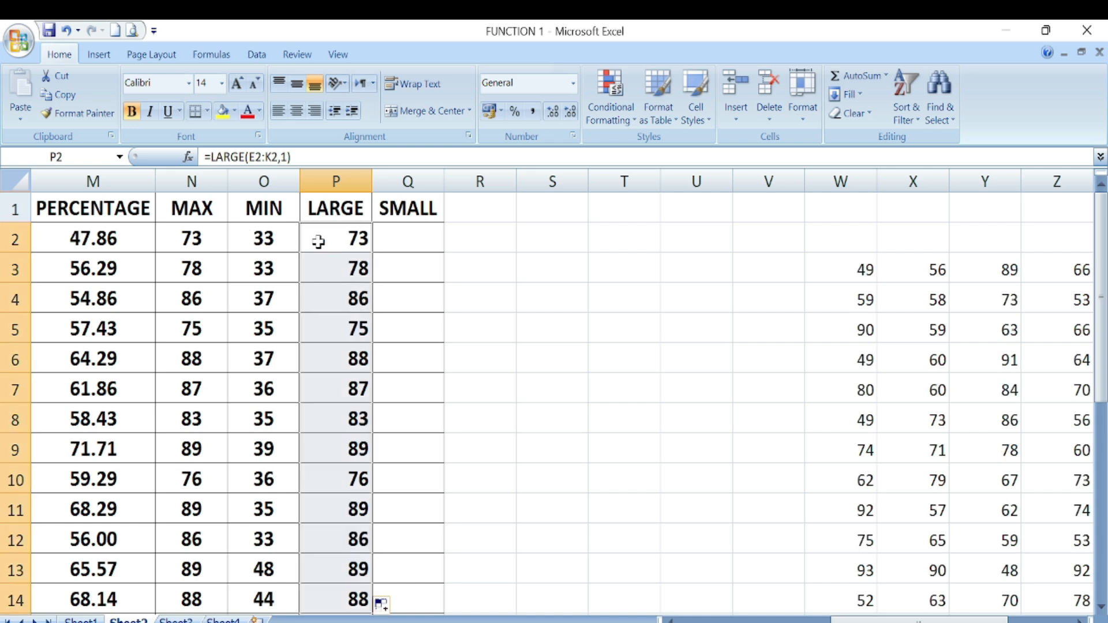
- Enter =SMALL(E2:K2,1) in Q2 and fill it down column Q
{"action": "left_click", "coordinate": [392, 242]}
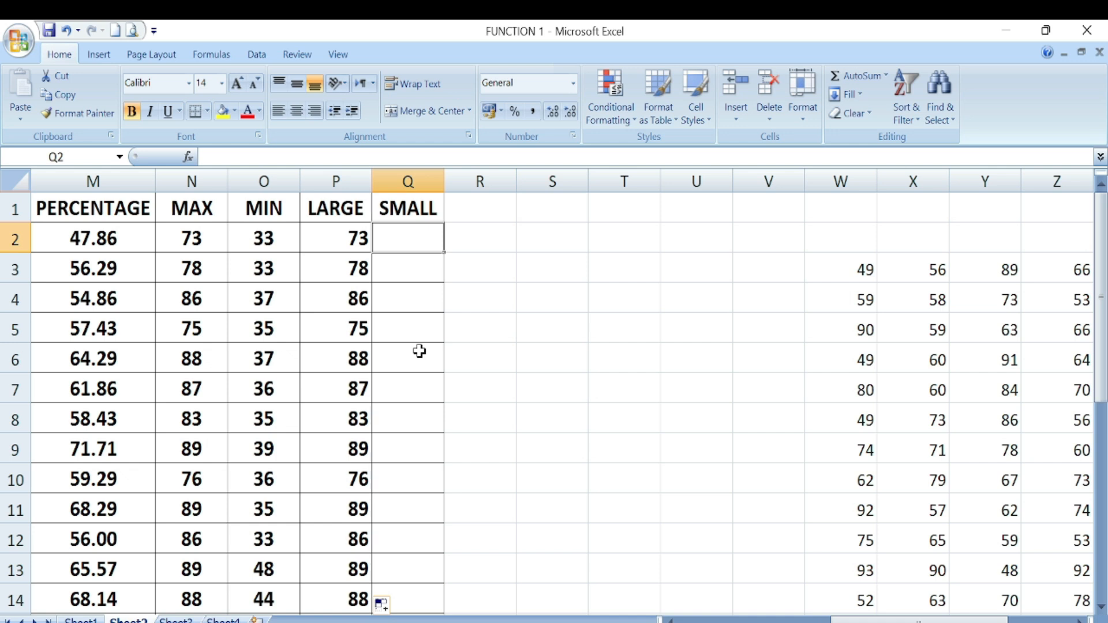
{"action": "type", "text": "=SMALL"}
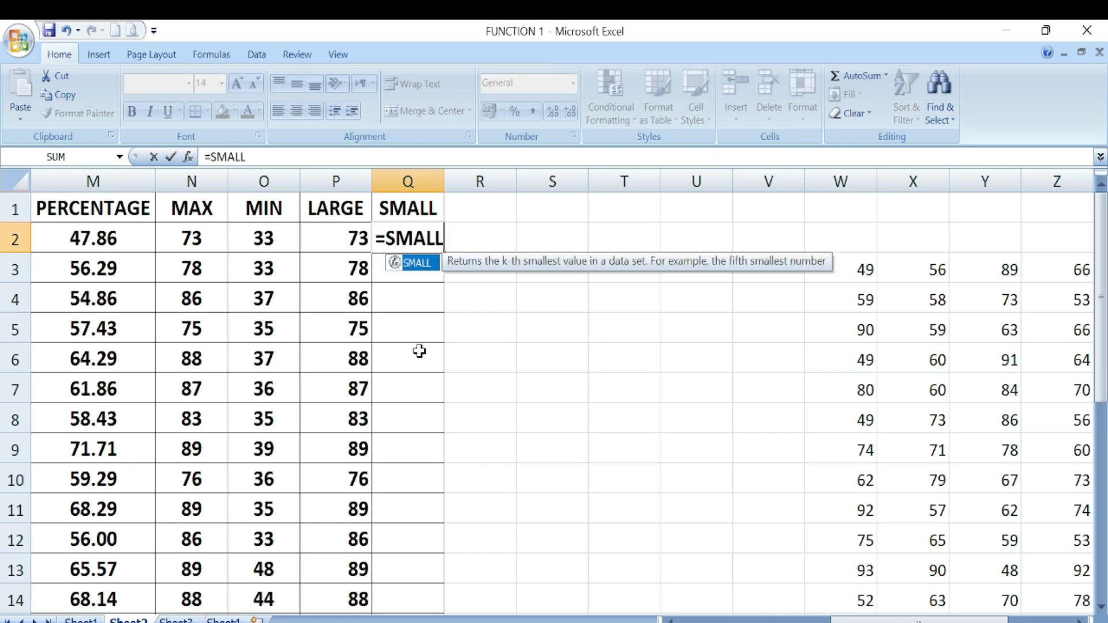
{"action": "type", "text": "("}
{"action": "left_click_drag", "start_coordinate": [866, 620], "coordinate": [790, 622]}
{"action": "left_click_drag", "start_coordinate": [310, 239], "coordinate": [230, 245]}
{"action": "left_click_drag", "start_coordinate": [765, 622], "coordinate": [842, 622]}
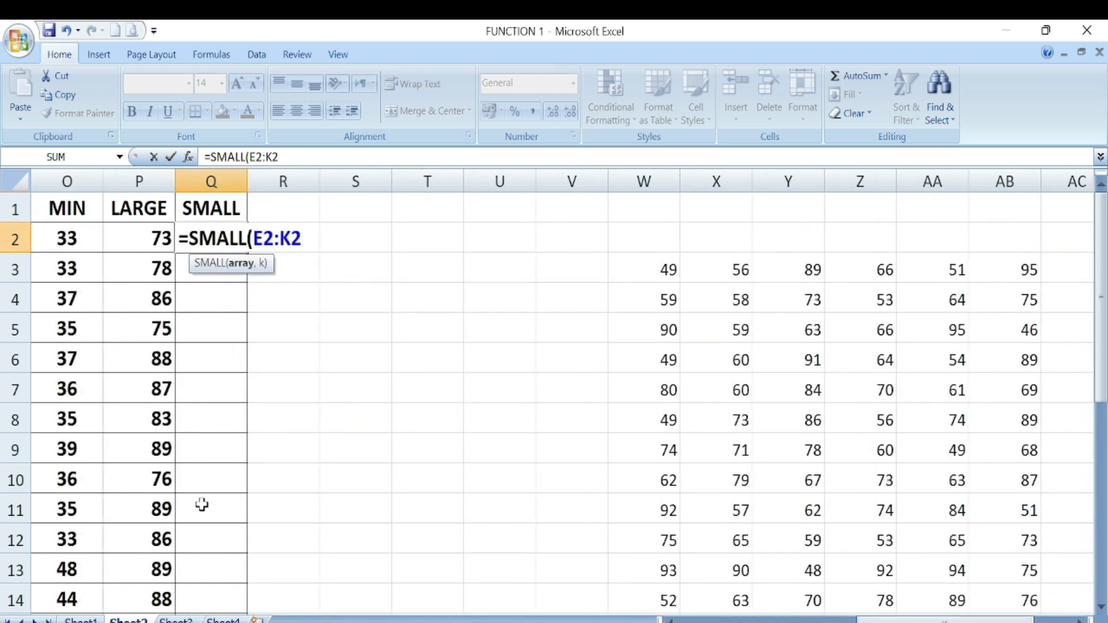
{"action": "type", "text": ",1)"}
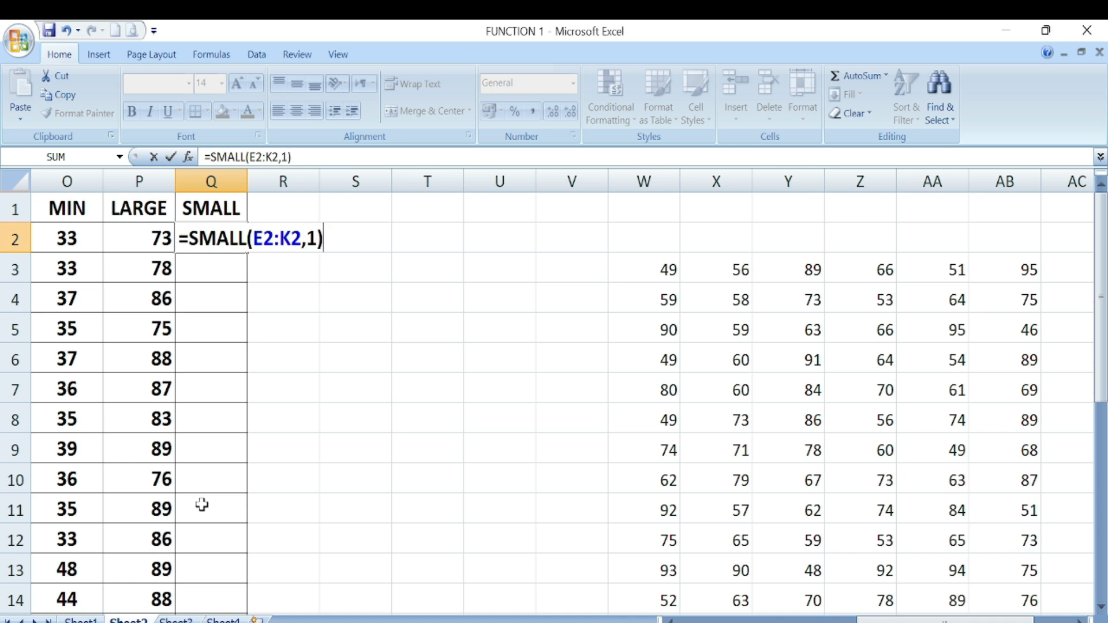
{"action": "key", "text": "Return"}
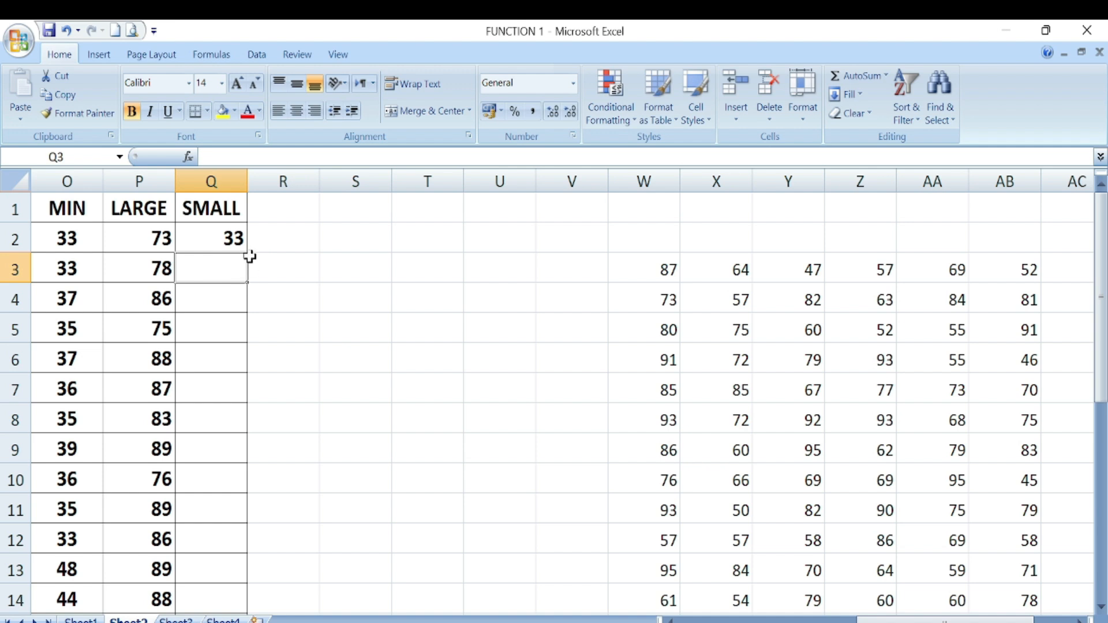
{"action": "left_click", "coordinate": [234, 237]}
{"action": "double_click", "coordinate": [234, 238]}
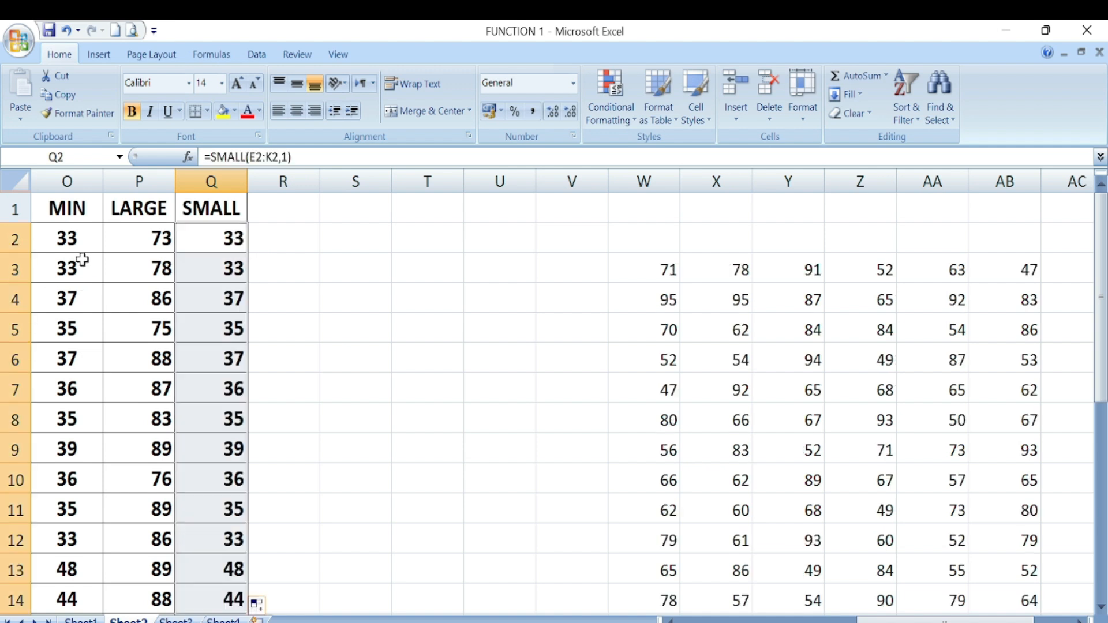
- Change Q2 to =SMALL(E2:K2,2) and fill the second-smallest marks down to Q14
{"action": "double_click", "coordinate": [234, 239]}
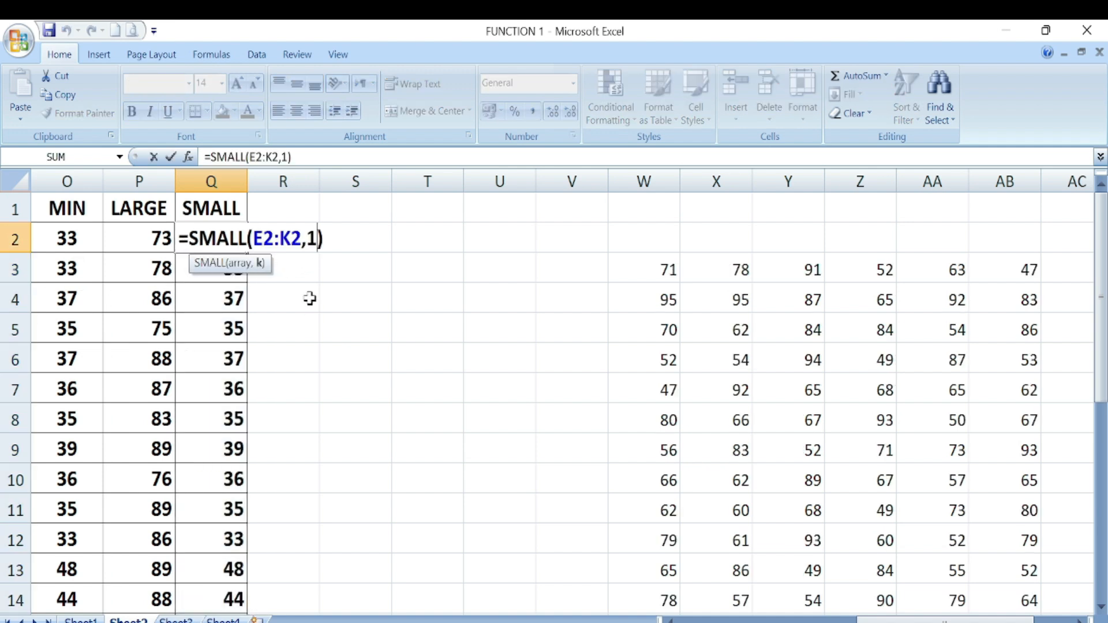
{"action": "key", "text": "BackSpace"}
{"action": "type", "text": "2"}
{"action": "key", "text": "Return"}
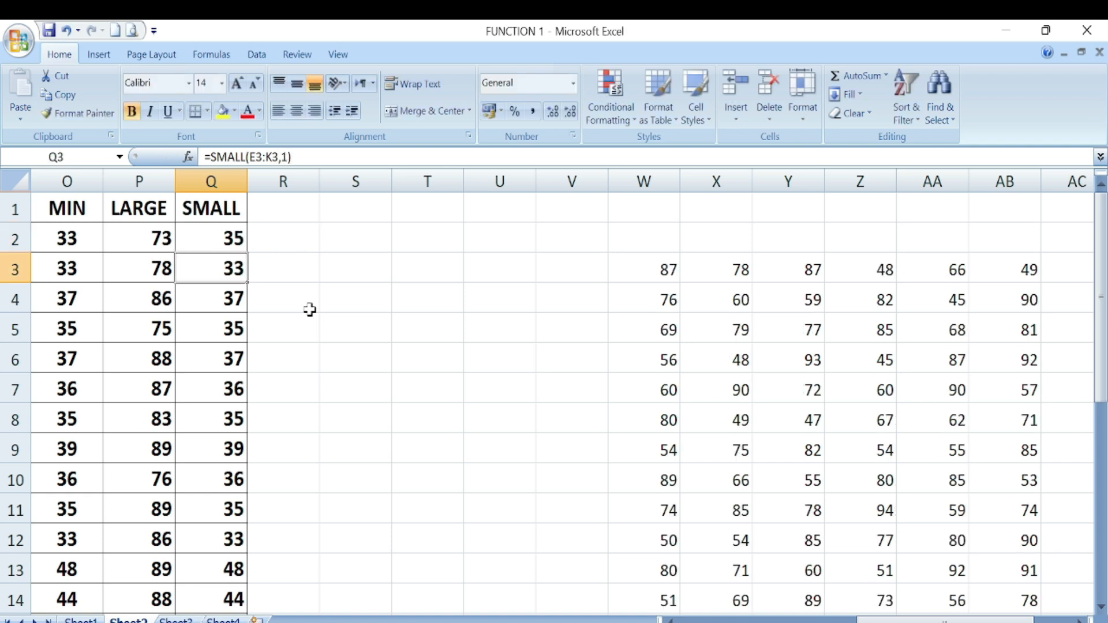
{"action": "left_click", "coordinate": [242, 237]}
{"action": "double_click", "coordinate": [245, 254]}
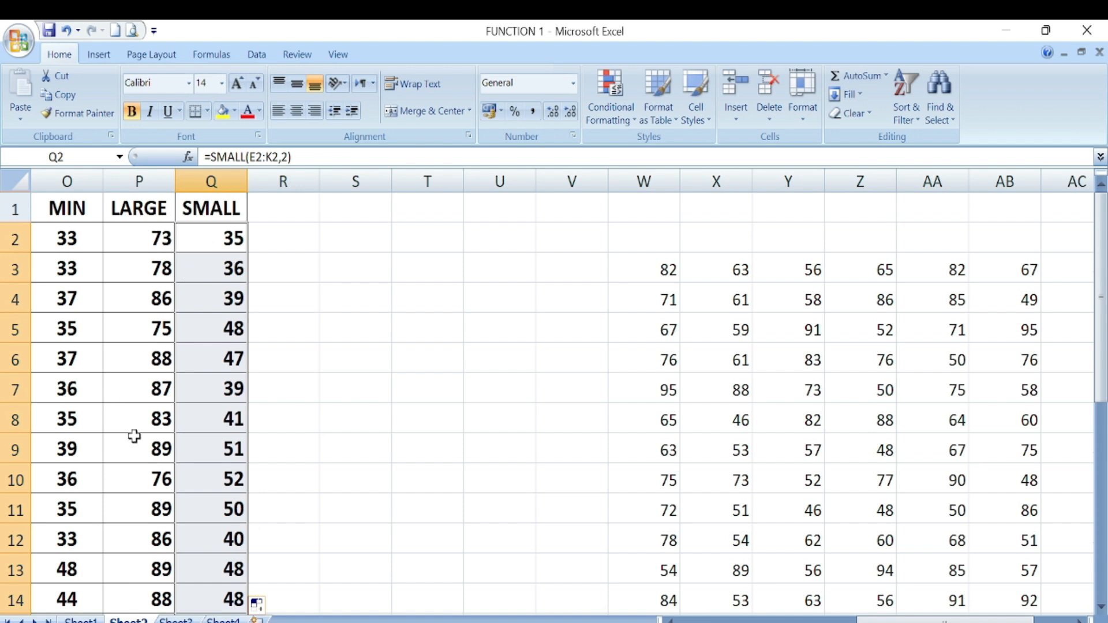
{"action": "left_click", "coordinate": [223, 620]}
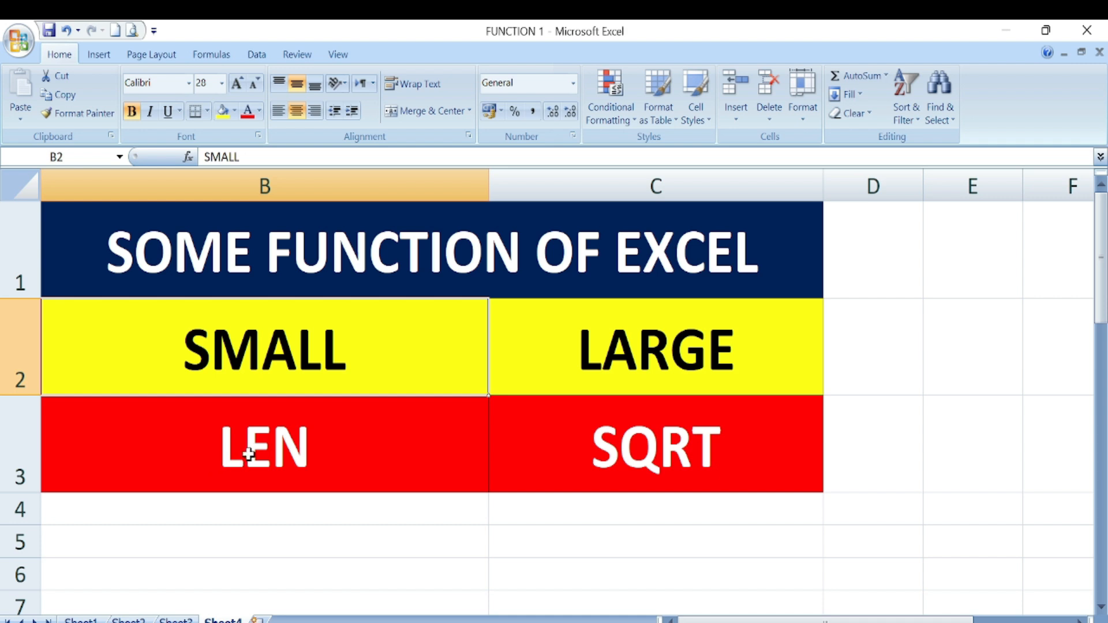
- Enter =LEN(B2) in C6 to count the characters of the SMALL text
{"action": "scroll", "coordinate": [404, 484], "scroll_direction": "down", "scroll_amount": 1}
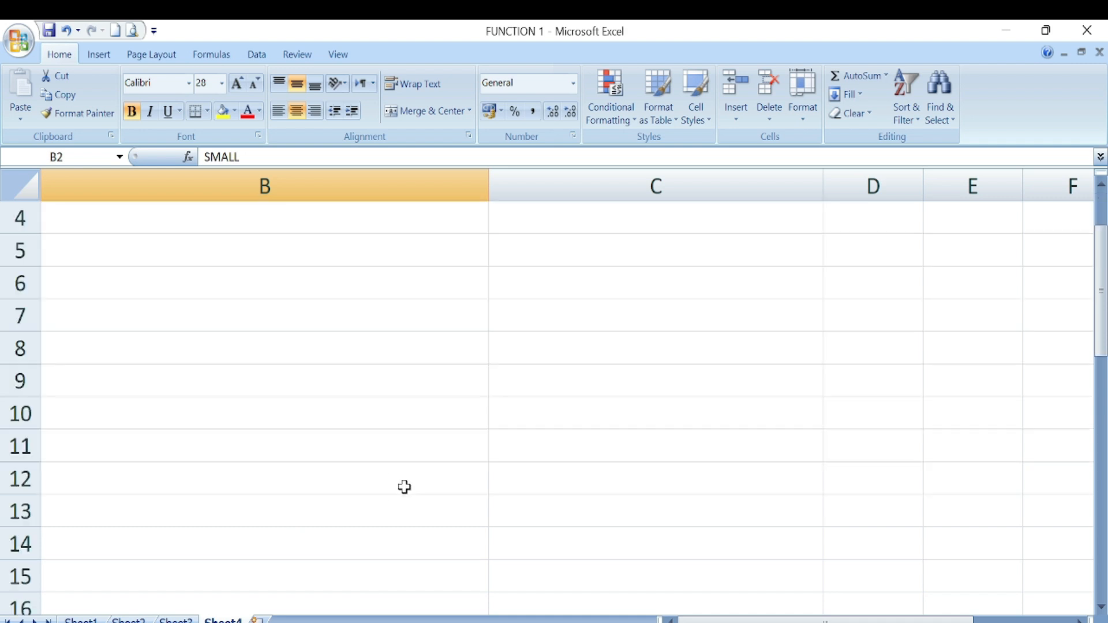
{"action": "scroll", "coordinate": [404, 487], "scroll_direction": "up", "scroll_amount": 1}
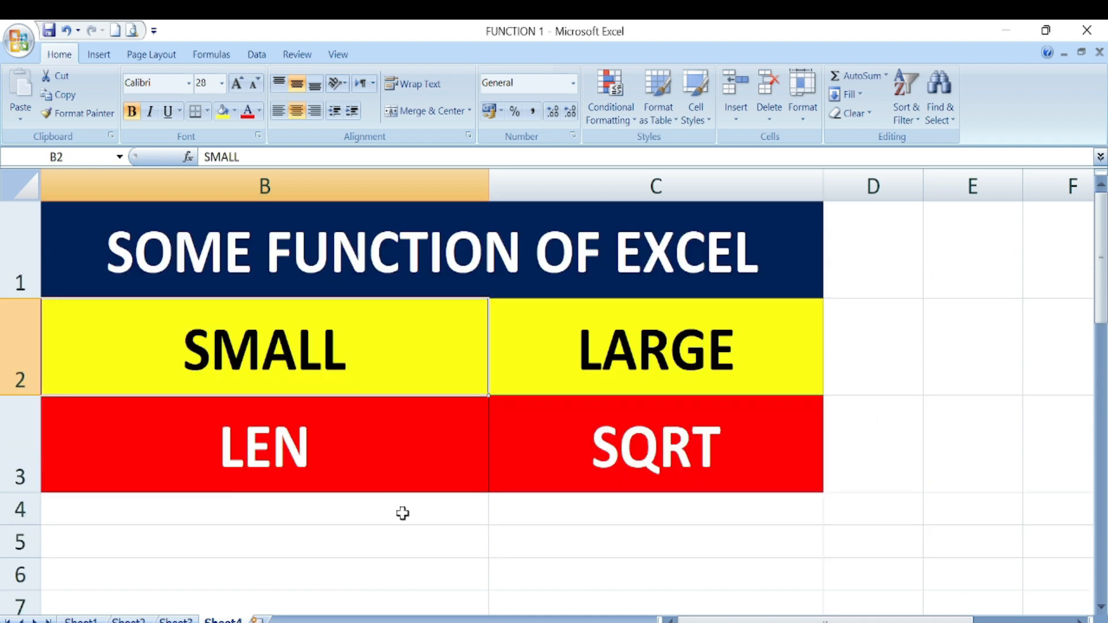
{"action": "left_click", "coordinate": [656, 574]}
{"action": "type", "text": "=LE"}
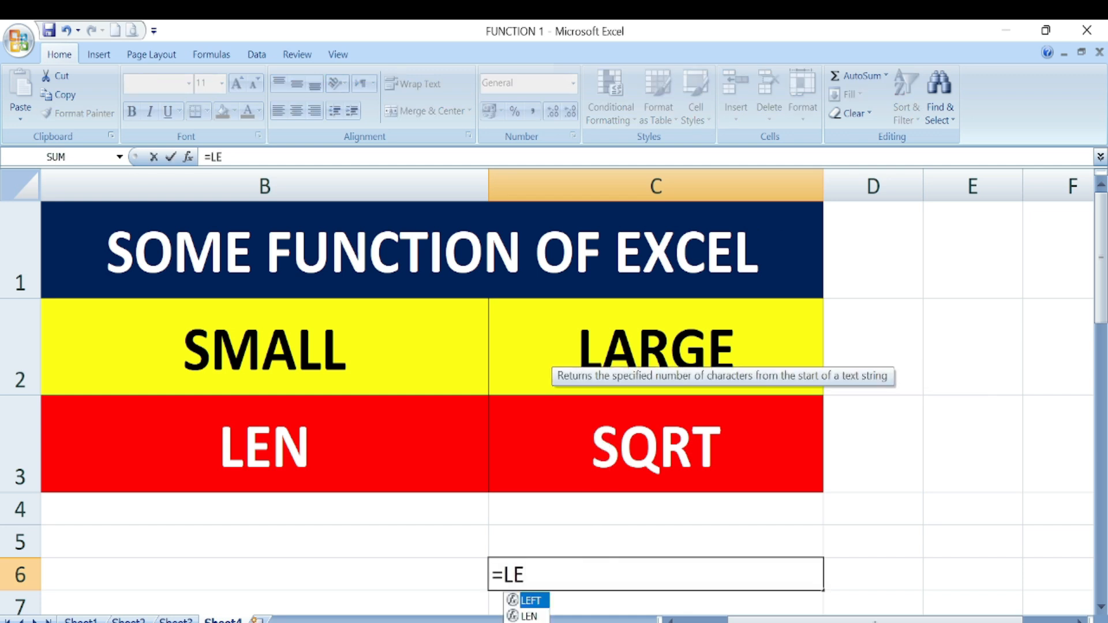
{"action": "type", "text": "N("}
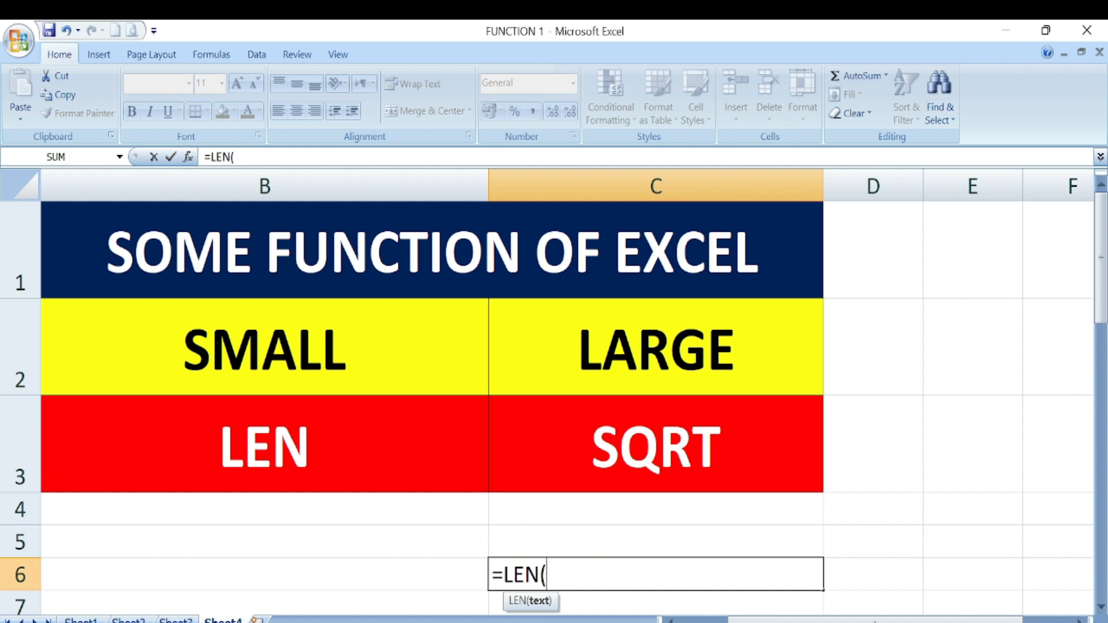
{"action": "left_click", "coordinate": [317, 352]}
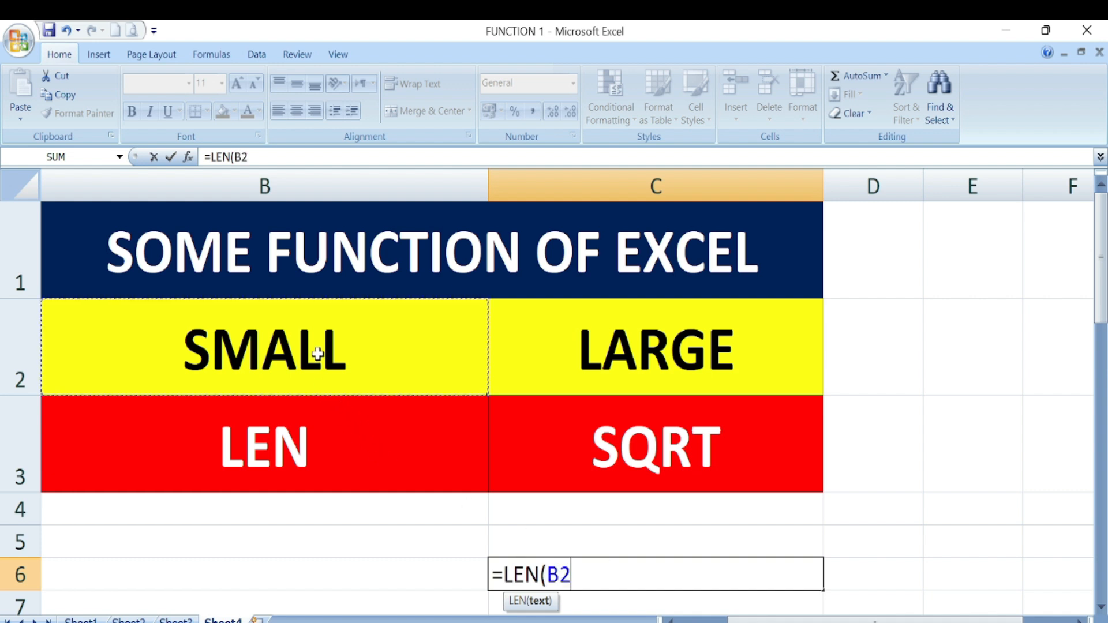
{"action": "type", "text": ")"}
{"action": "key", "text": "Return"}
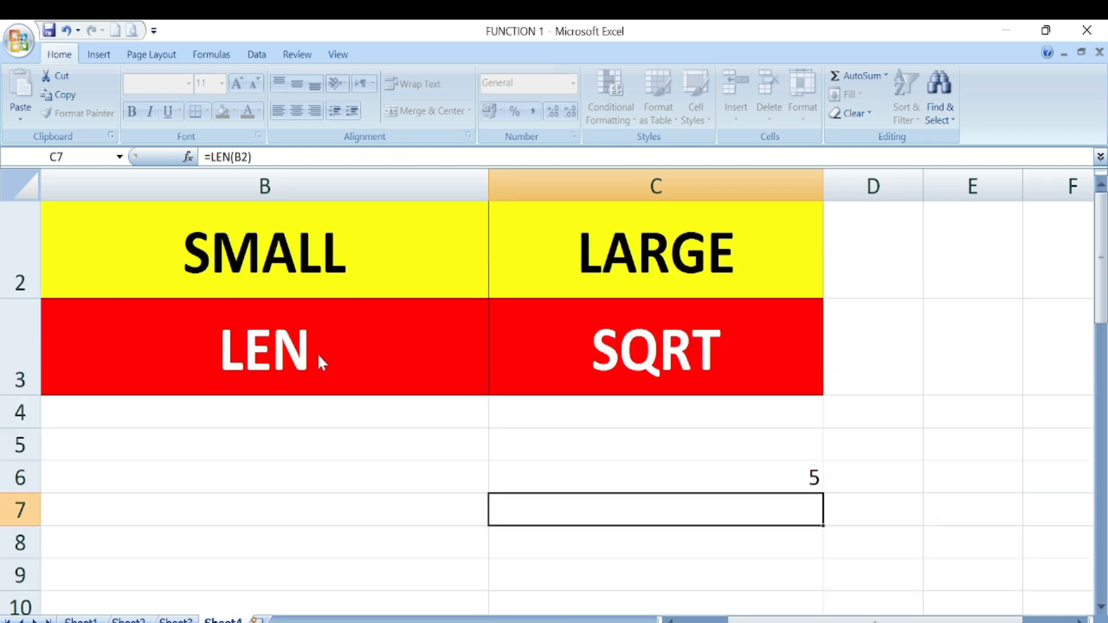
- Repoint C6 to =LEN(B1) so it counts the title's 22 characters
{"action": "left_click", "coordinate": [671, 481]}
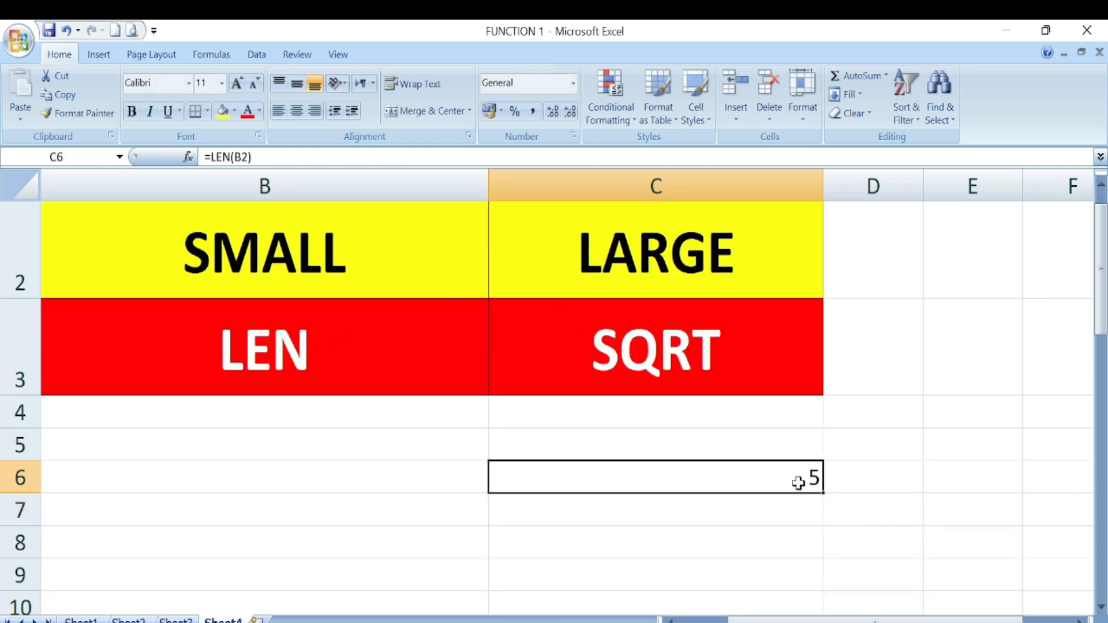
{"action": "scroll", "coordinate": [633, 447], "scroll_direction": "up", "scroll_amount": 1}
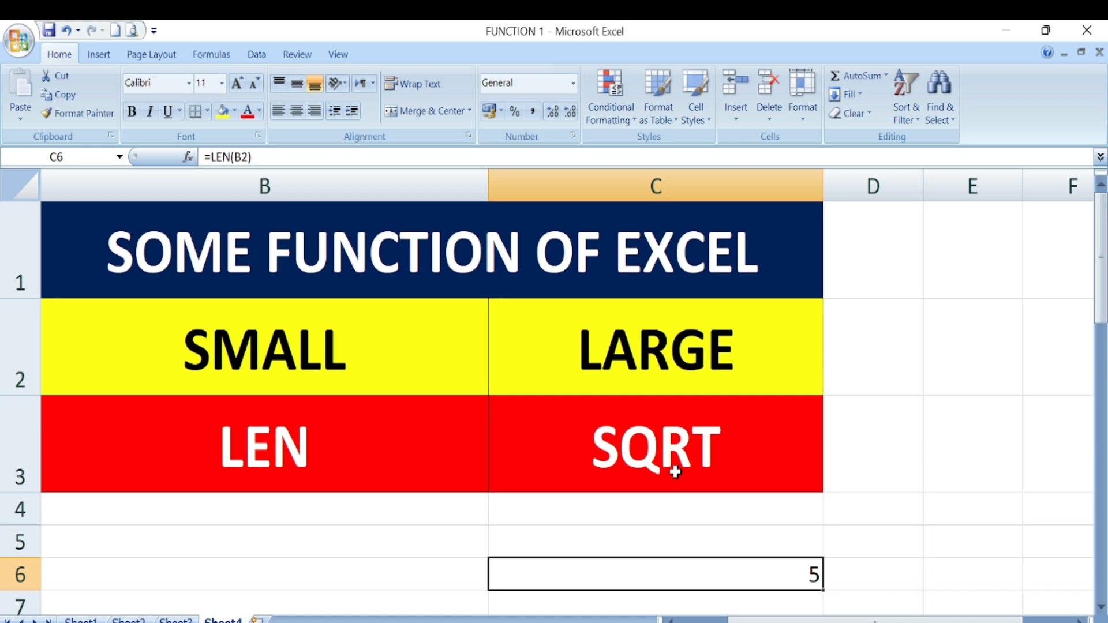
{"action": "double_click", "coordinate": [791, 581]}
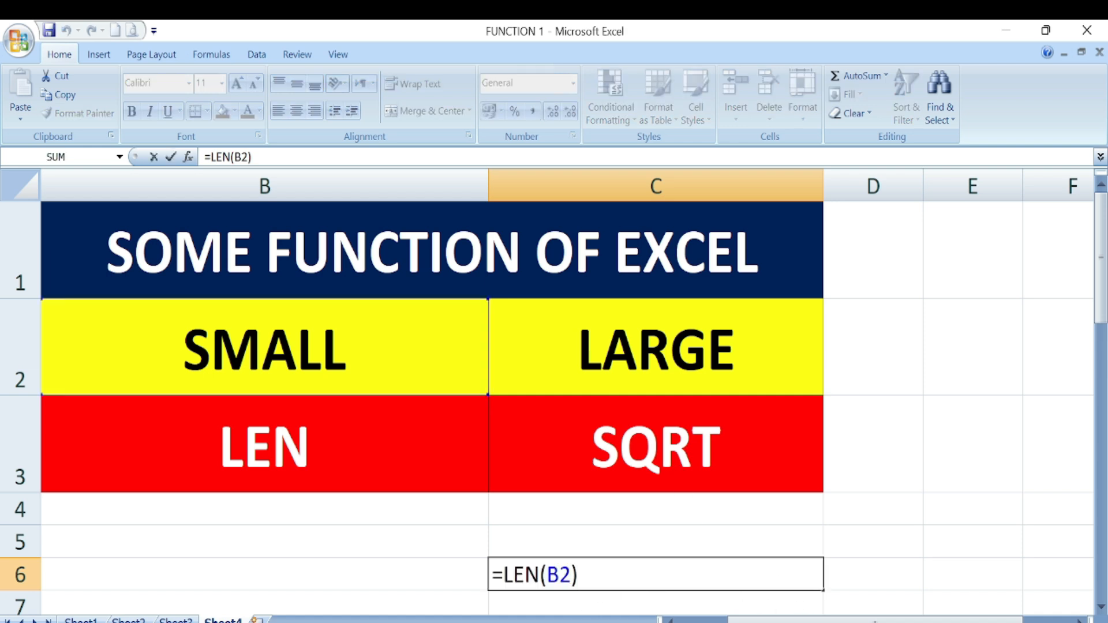
{"action": "key", "text": "BackSpace"}
{"action": "key", "text": "BackSpace"}
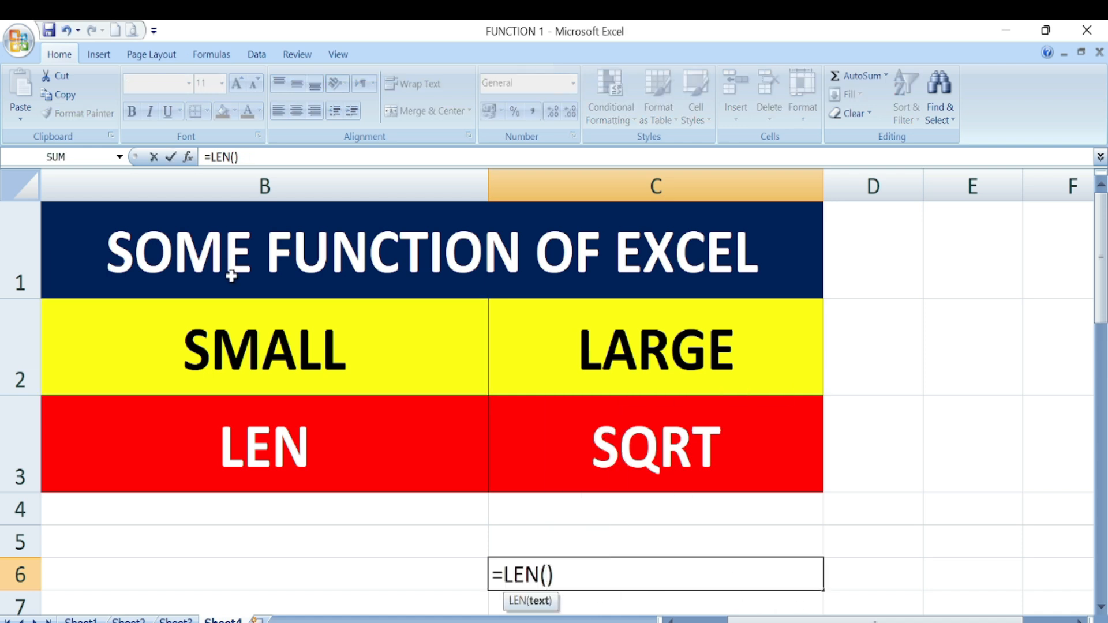
{"action": "left_click", "coordinate": [202, 261]}
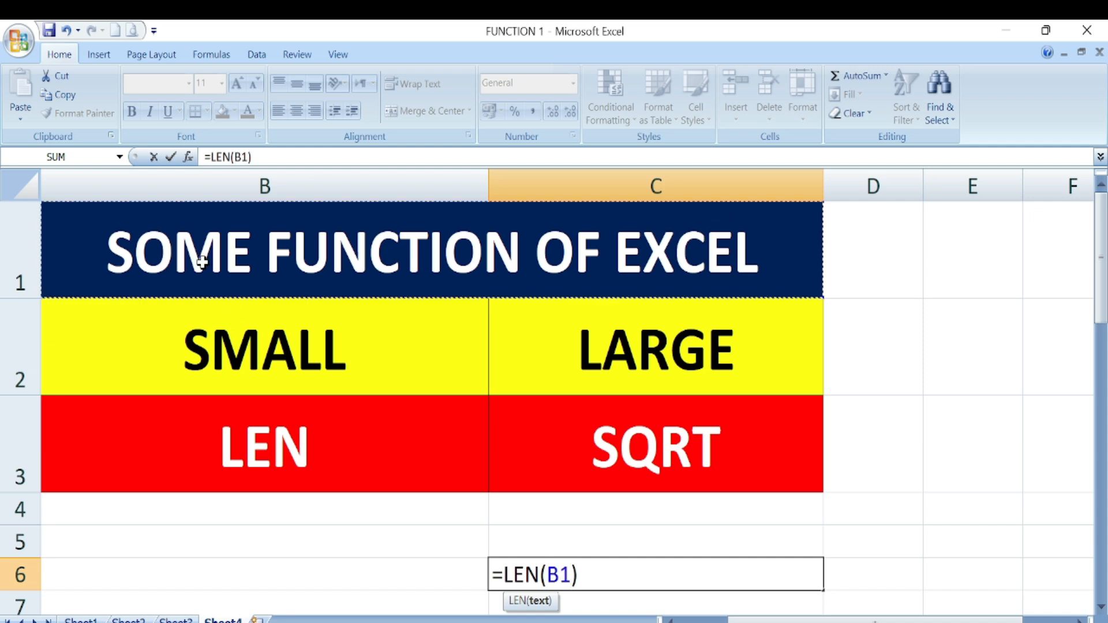
{"action": "key", "text": "Return"}
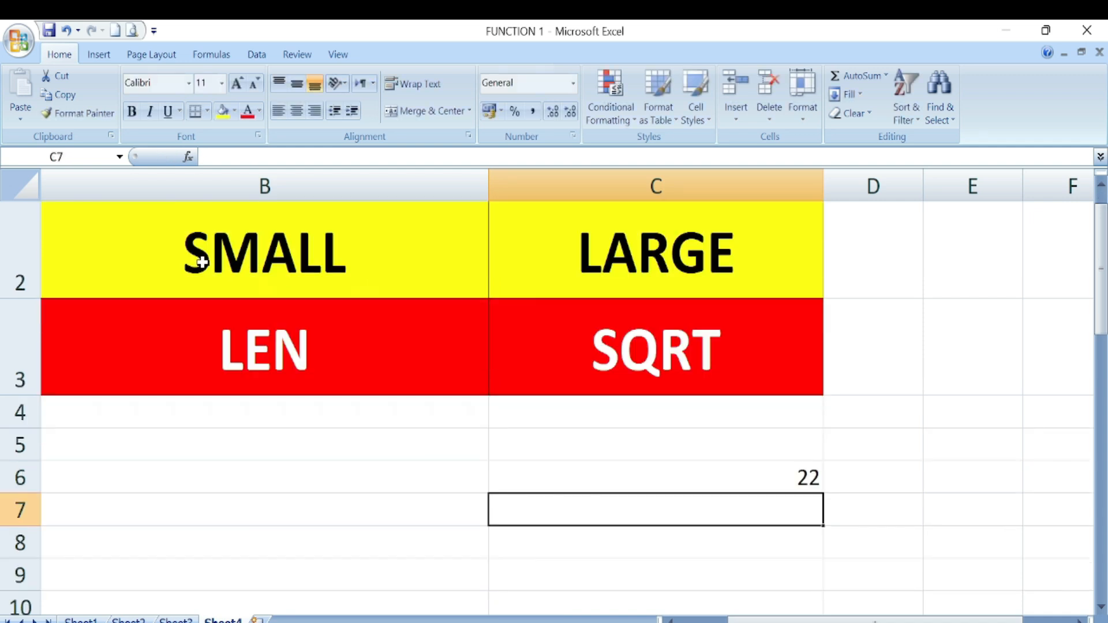
{"action": "left_click", "coordinate": [746, 486]}
{"action": "scroll", "coordinate": [596, 490], "scroll_direction": "up", "scroll_amount": 1}
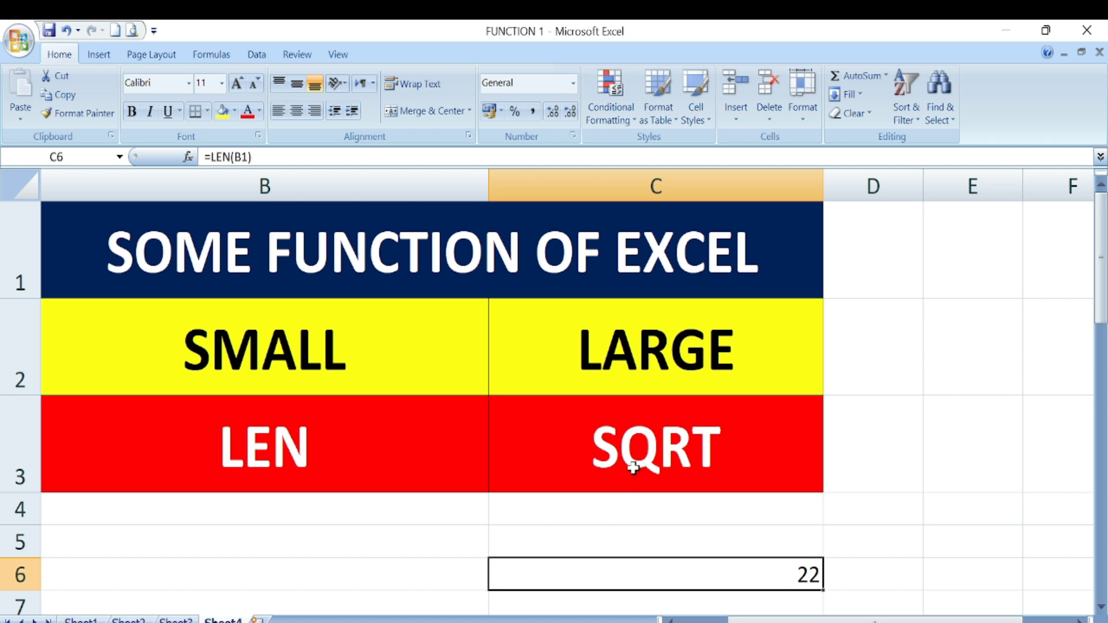
- Enter the test number 144 in I12
{"action": "scroll", "coordinate": [634, 468], "scroll_direction": "down", "scroll_amount": 2}
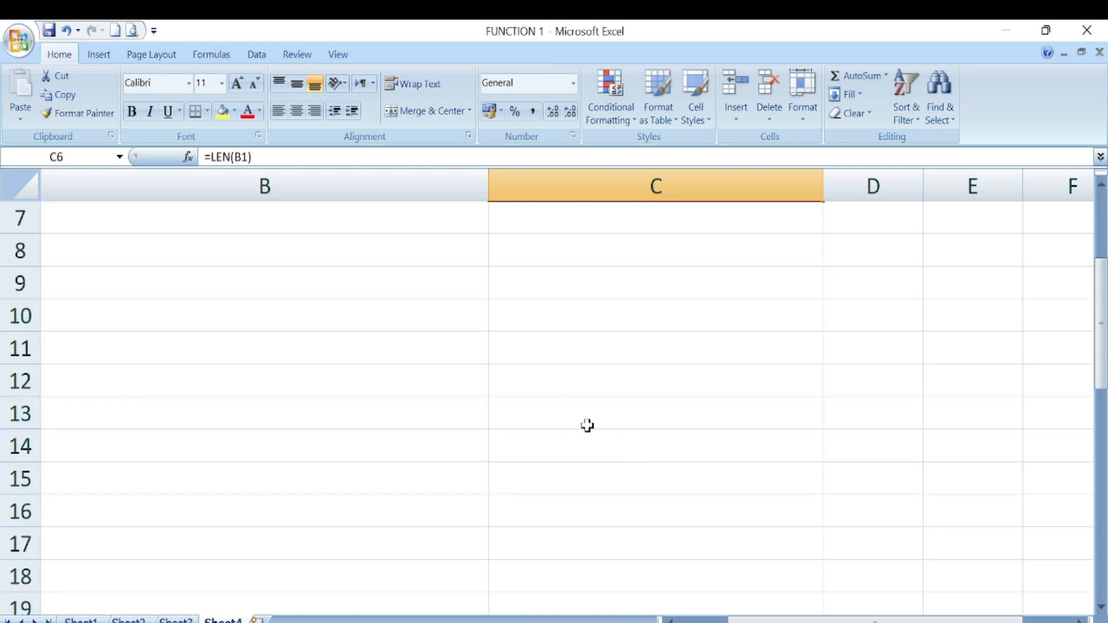
{"action": "left_click", "coordinate": [1079, 620]}
{"action": "left_click", "coordinate": [1079, 621]}
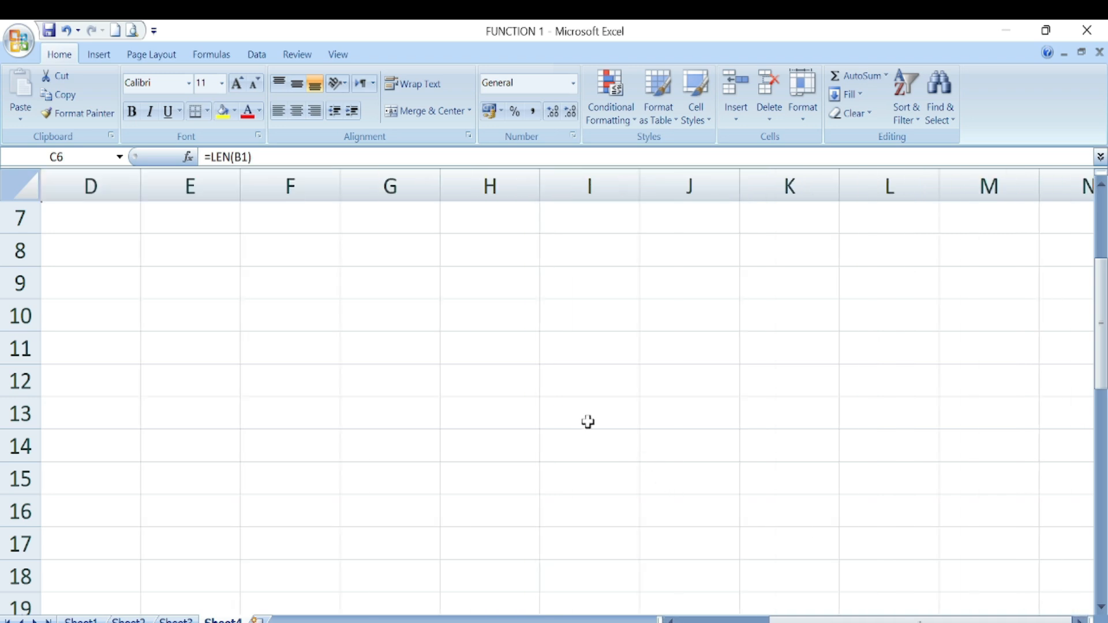
{"action": "left_click", "coordinate": [589, 382]}
{"action": "type", "text": "144"}
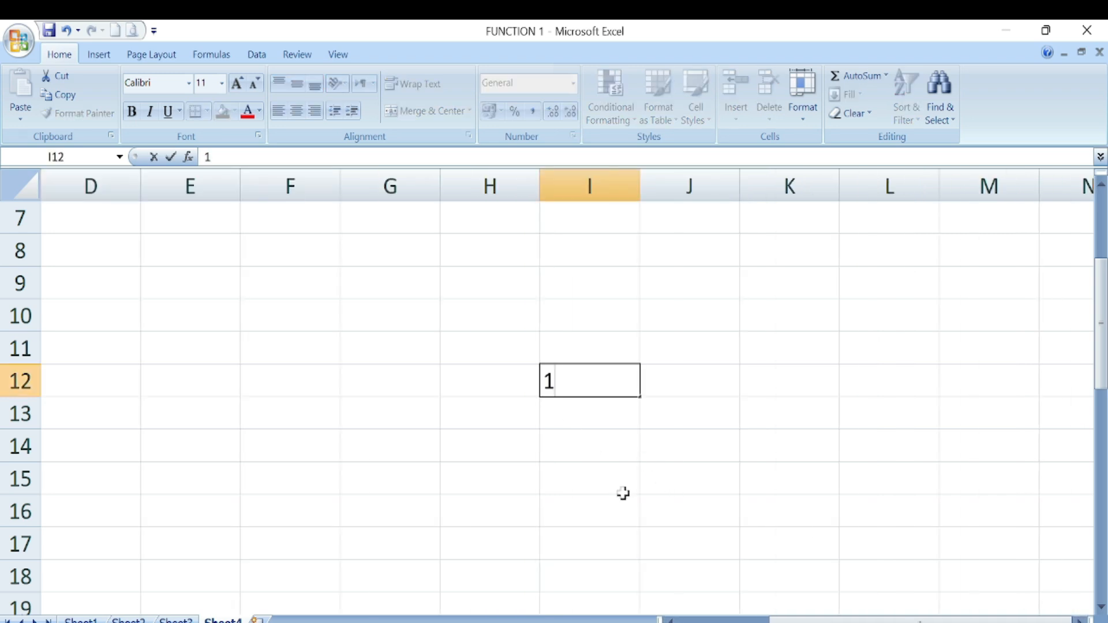
{"action": "left_click", "coordinate": [603, 487]}
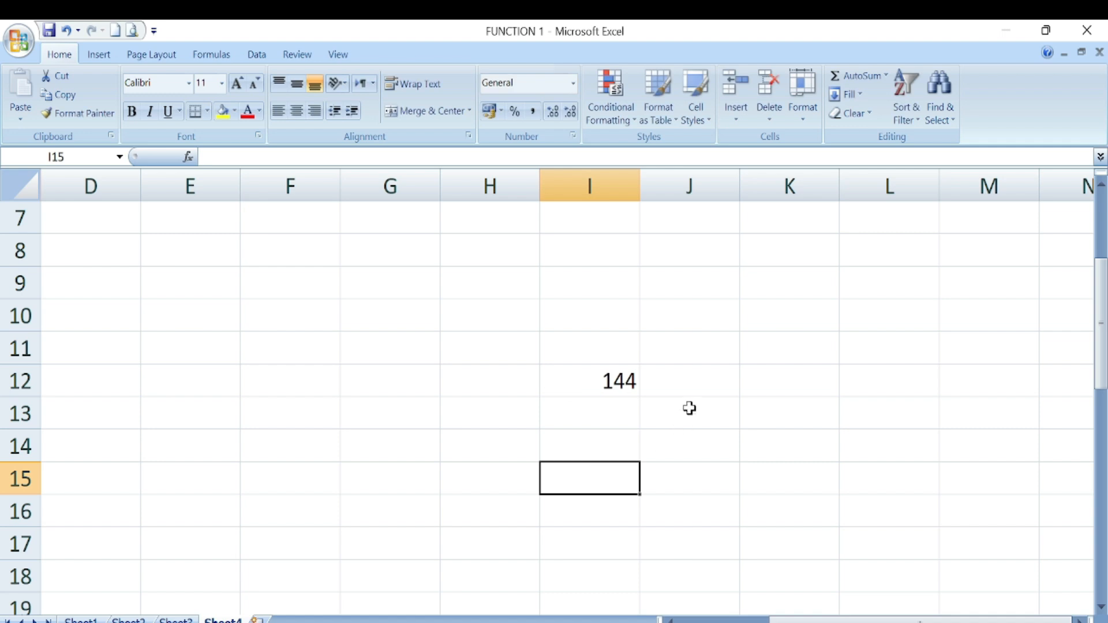
- Enter =SQRT(I12) in J12 to take the square root of I12
{"action": "left_click", "coordinate": [698, 382]}
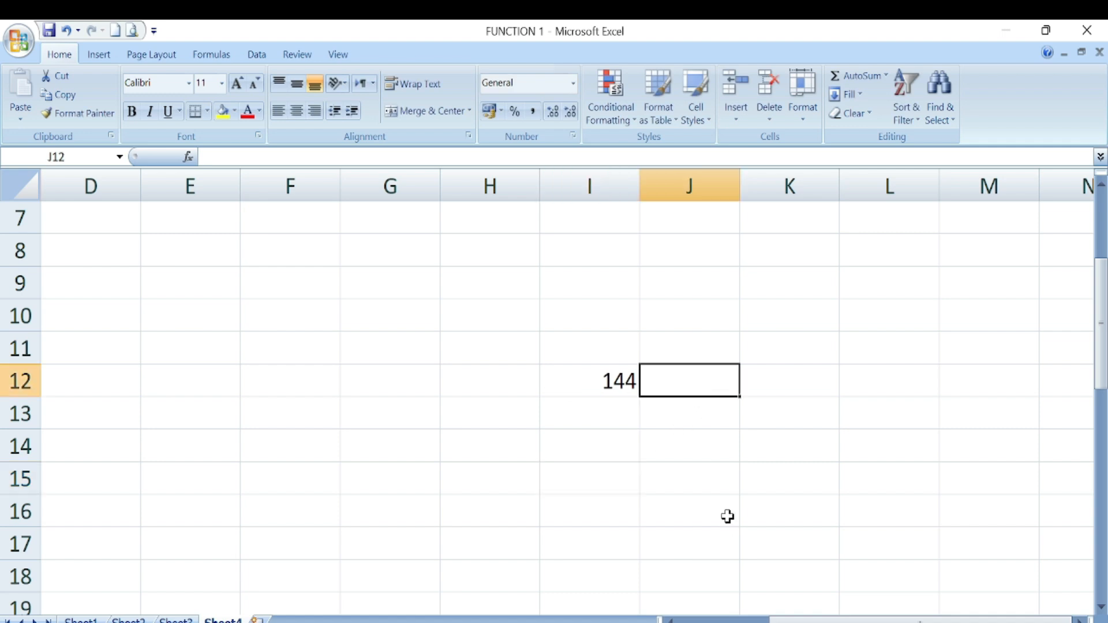
{"action": "type", "text": "="}
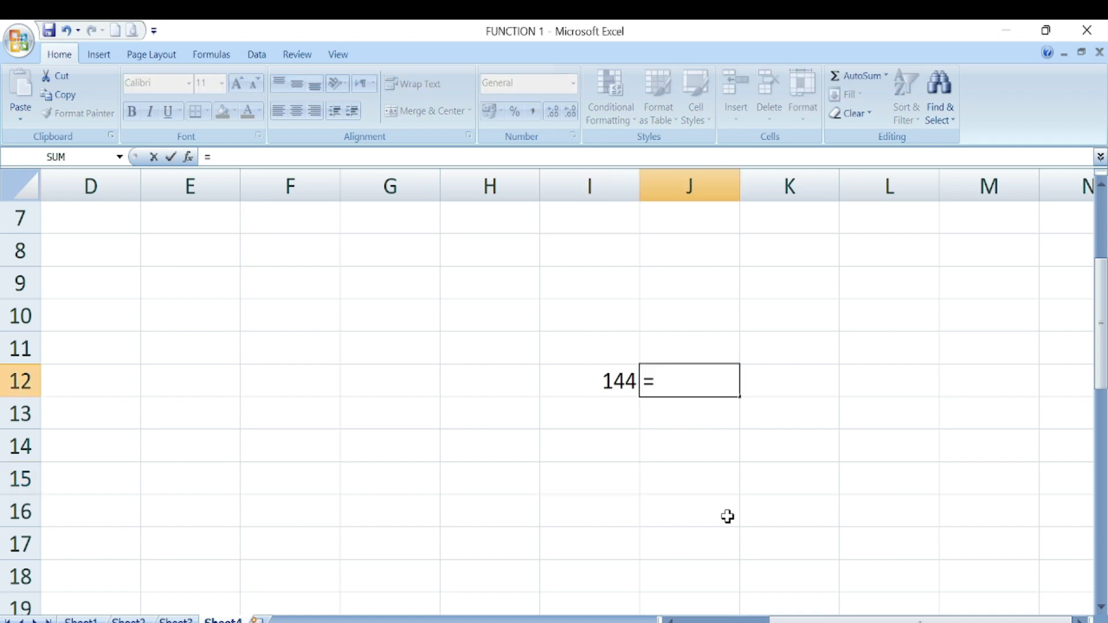
{"action": "type", "text": "S"}
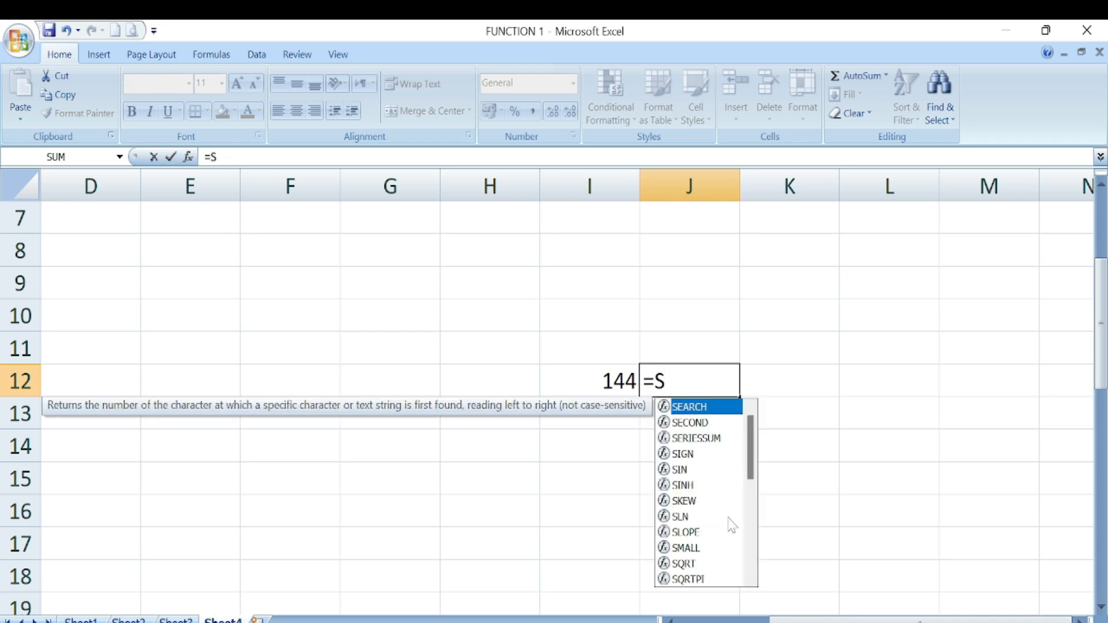
{"action": "type", "text": "QE"}
{"action": "key", "text": "BackSpace"}
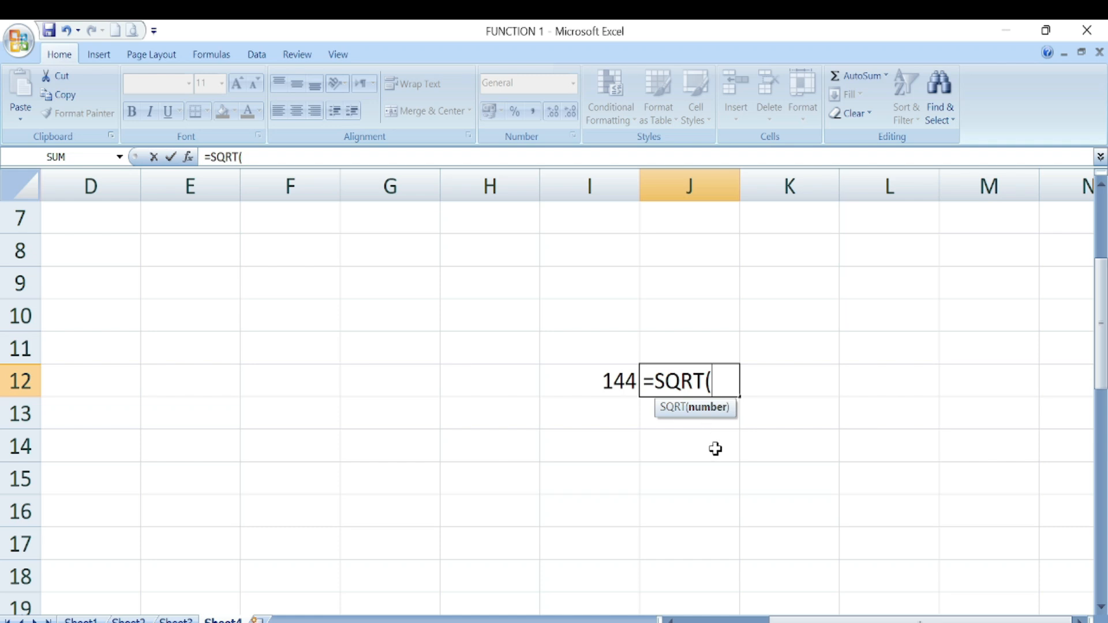
{"action": "left_click", "coordinate": [608, 379]}
{"action": "type", "text": ")"}
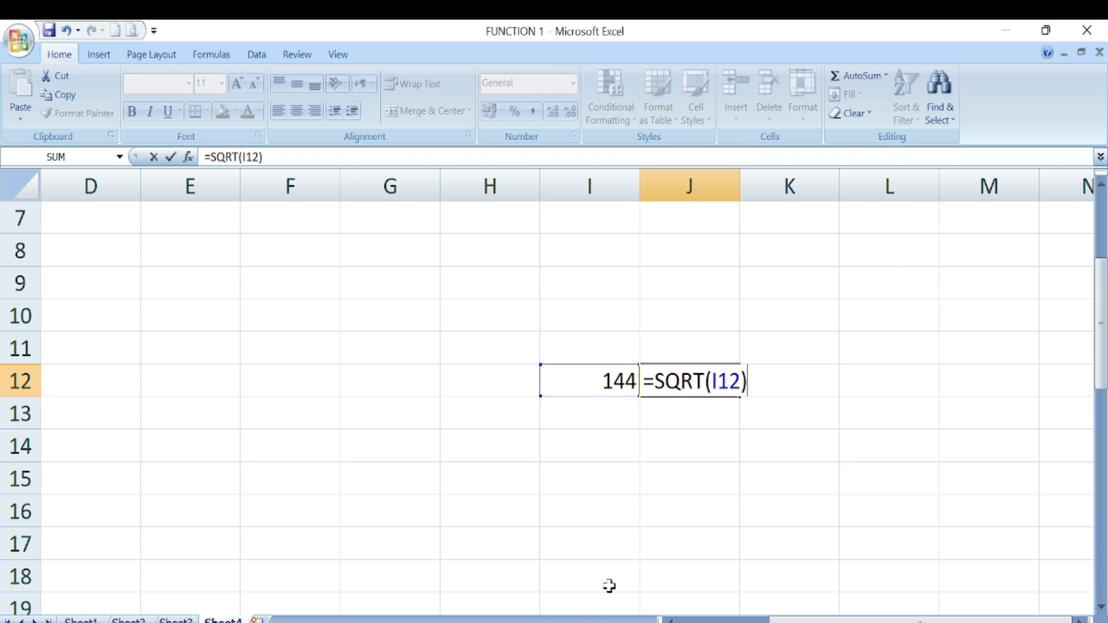
{"action": "key", "text": "Return"}
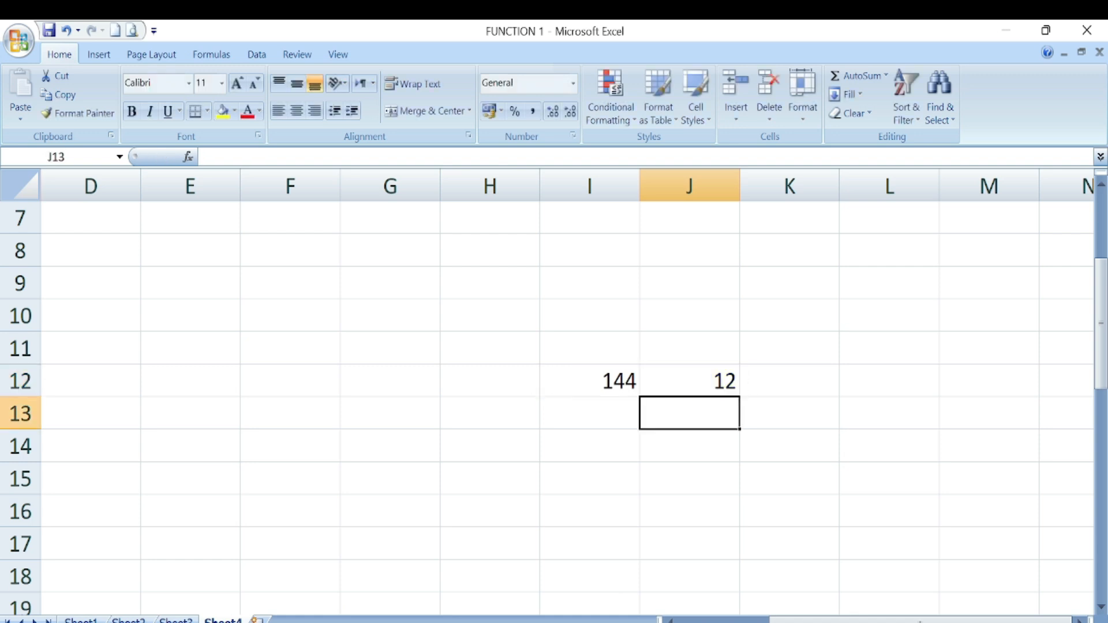
{"action": "left_click", "coordinate": [717, 392]}
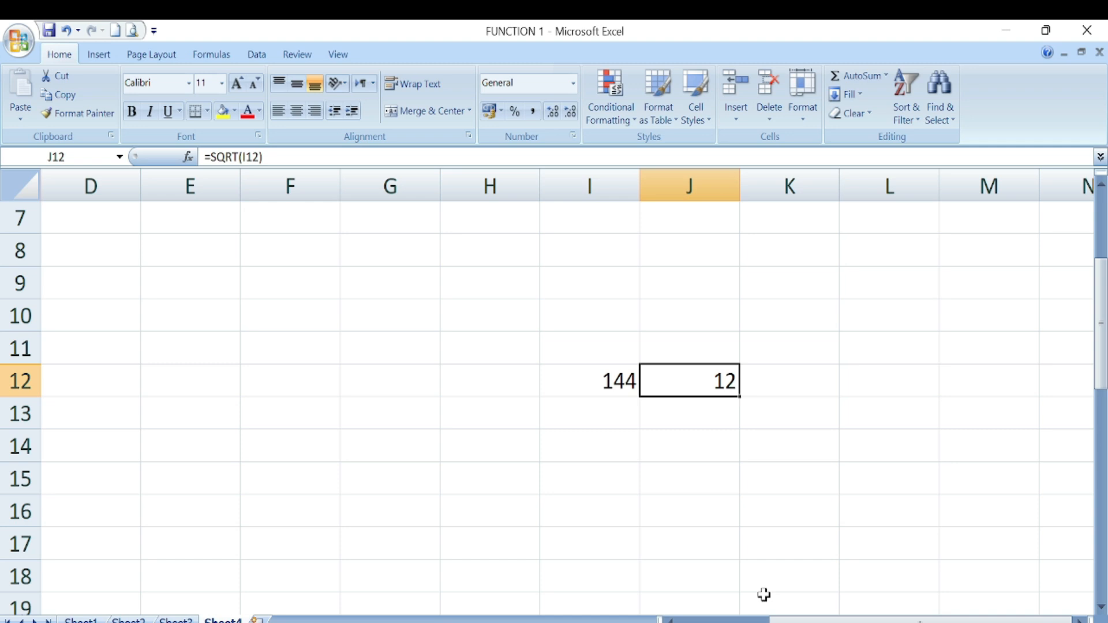
- Try 255 and then 25 in I12 so J12 recalculates to 5
{"action": "left_click", "coordinate": [589, 388]}
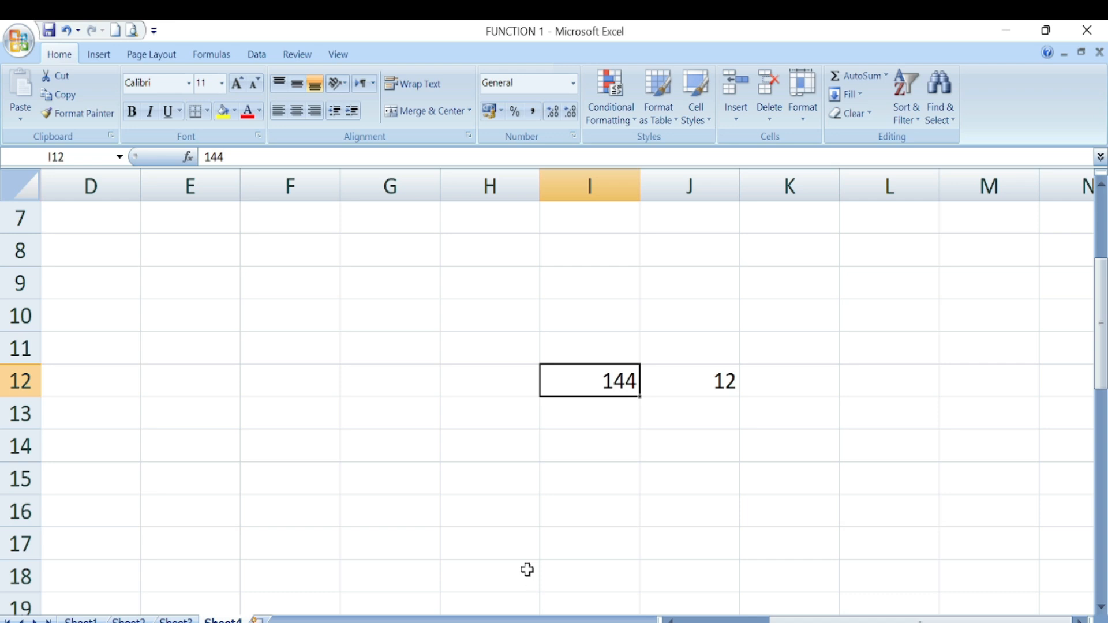
{"action": "type", "text": "255"}
{"action": "key", "text": "Return"}
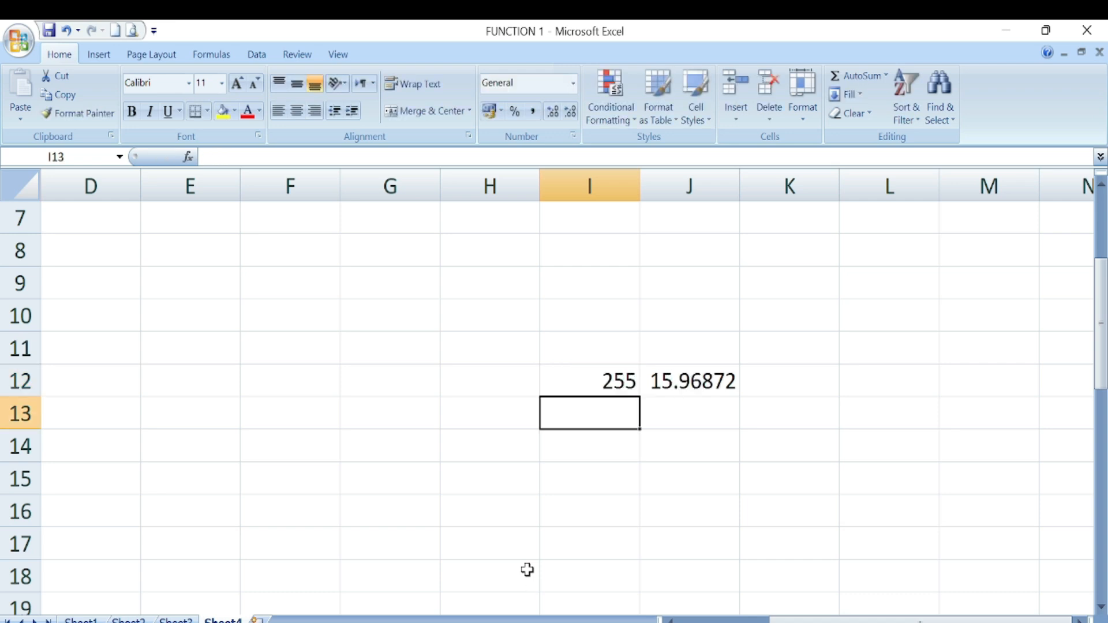
{"action": "left_click", "coordinate": [633, 386]}
{"action": "type", "text": "32"}
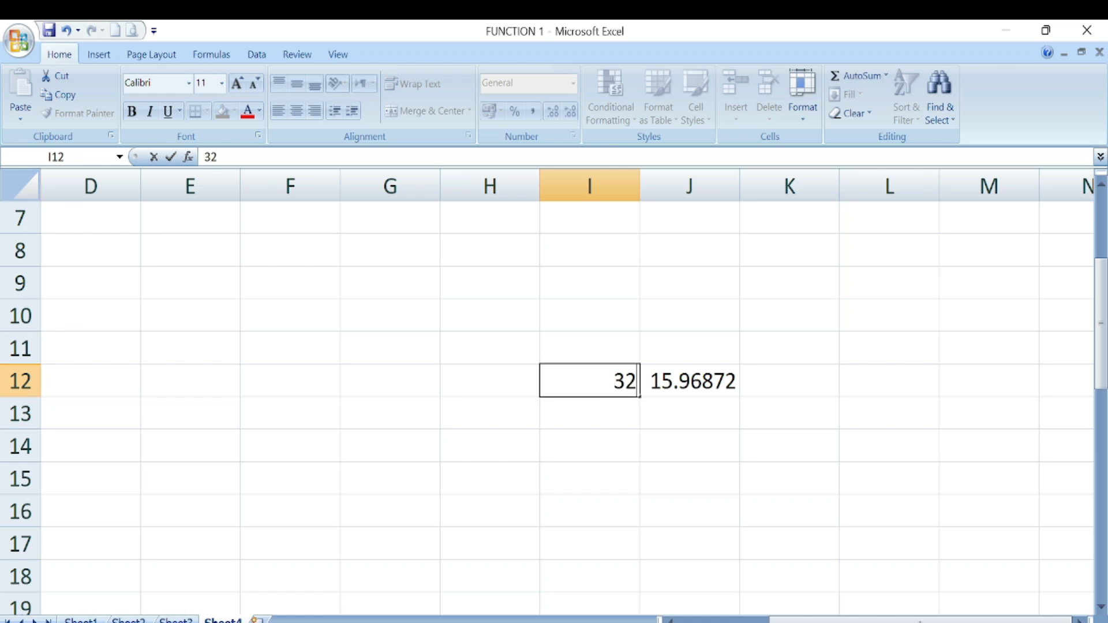
{"action": "type", "text": "5"}
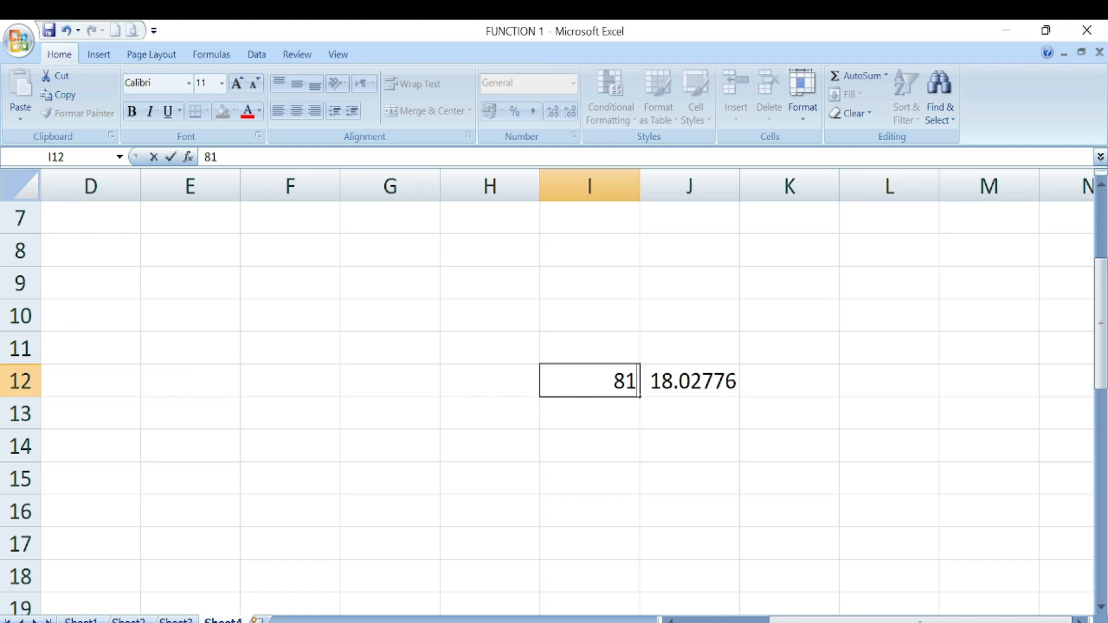
{"action": "left_click", "coordinate": [610, 468]}
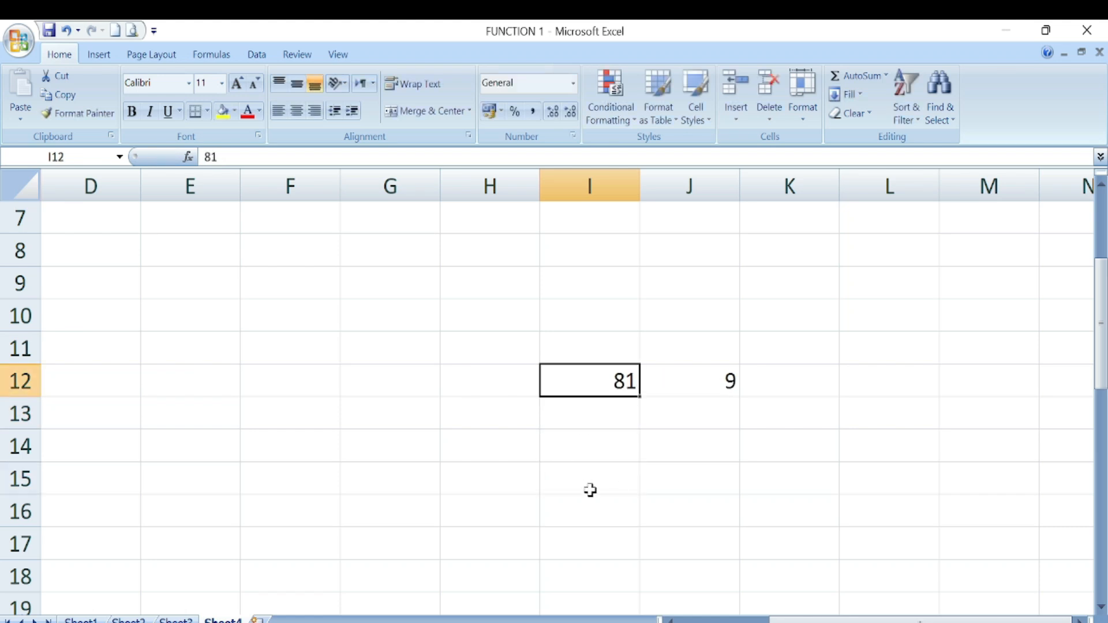
{"action": "type", "text": "25"}
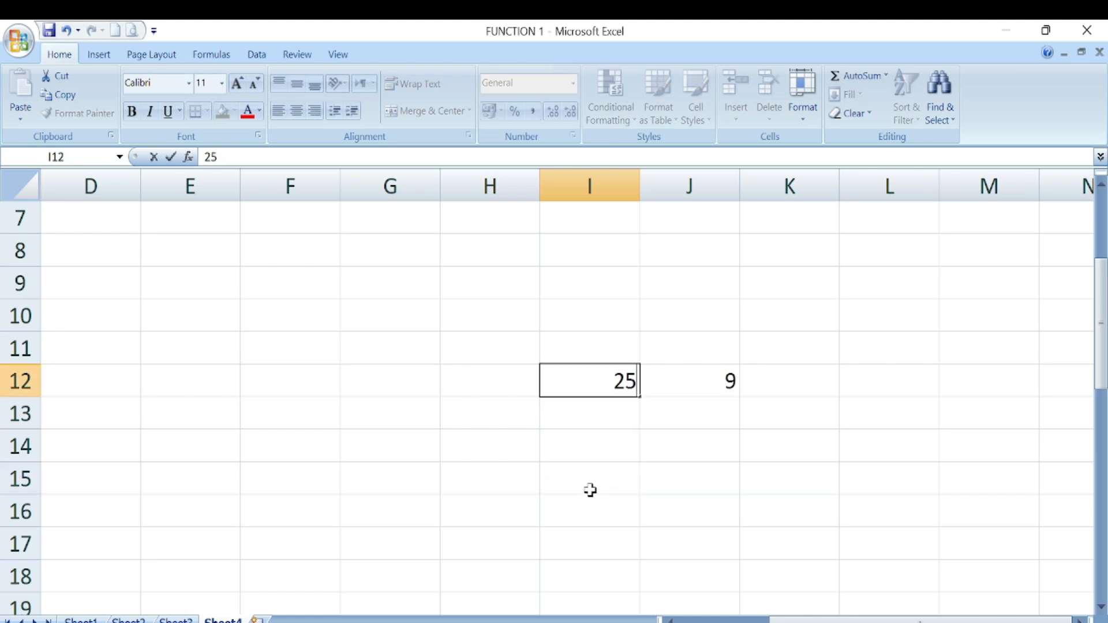
{"action": "key", "text": "Return"}
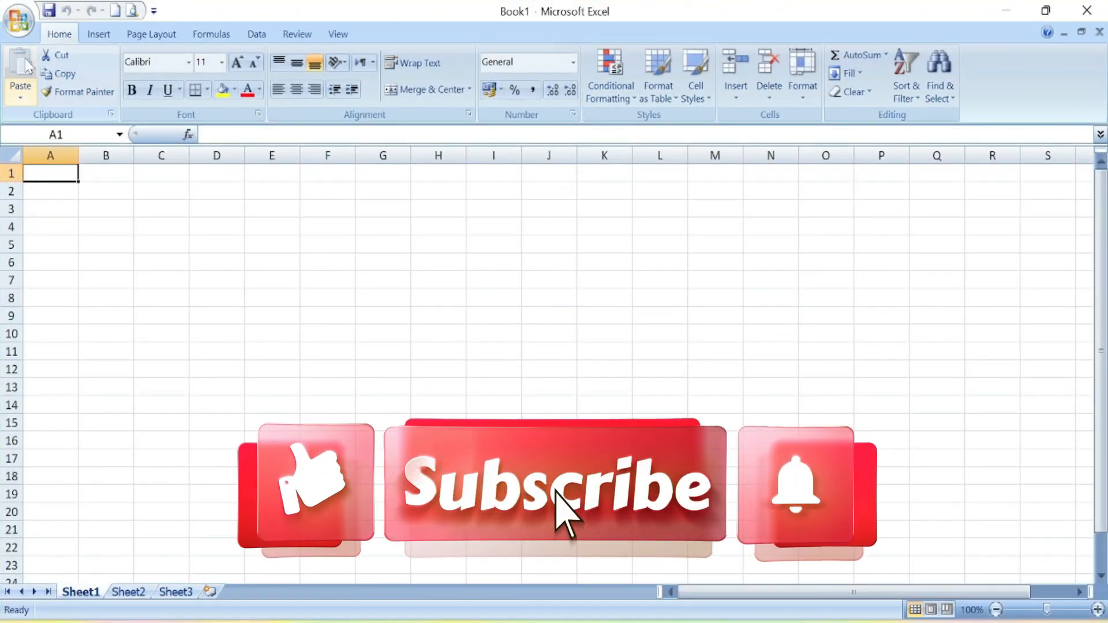
- Reopen the FUNCTION 1 workbook from Recent Documents and go to Sheet4
{"action": "left_click", "coordinate": [18, 24]}
{"action": "left_click", "coordinate": [137, 72]}
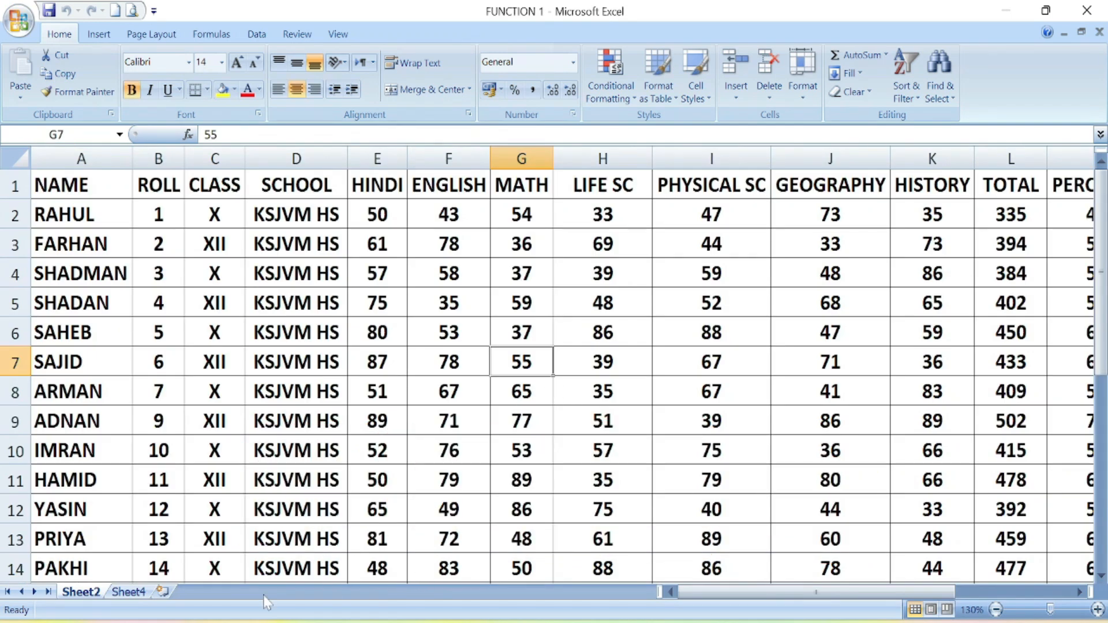
{"action": "left_click", "coordinate": [128, 591]}
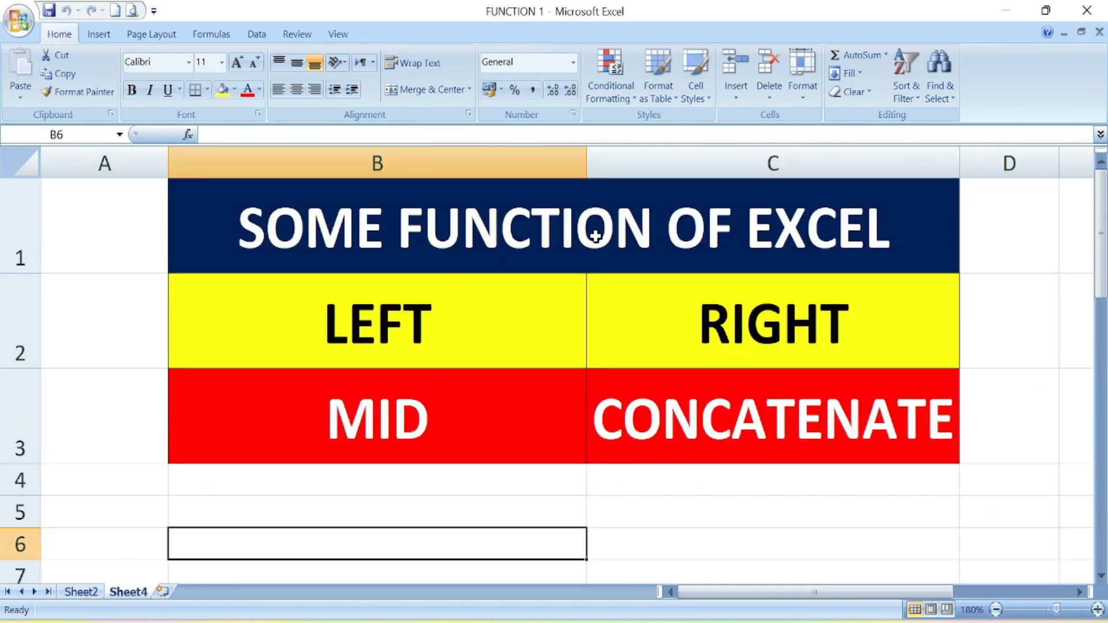
- Select the LEFT, RIGHT and MID entries of the table, then scroll to an empty area
{"action": "left_click", "coordinate": [407, 337]}
{"action": "left_click", "coordinate": [691, 330]}
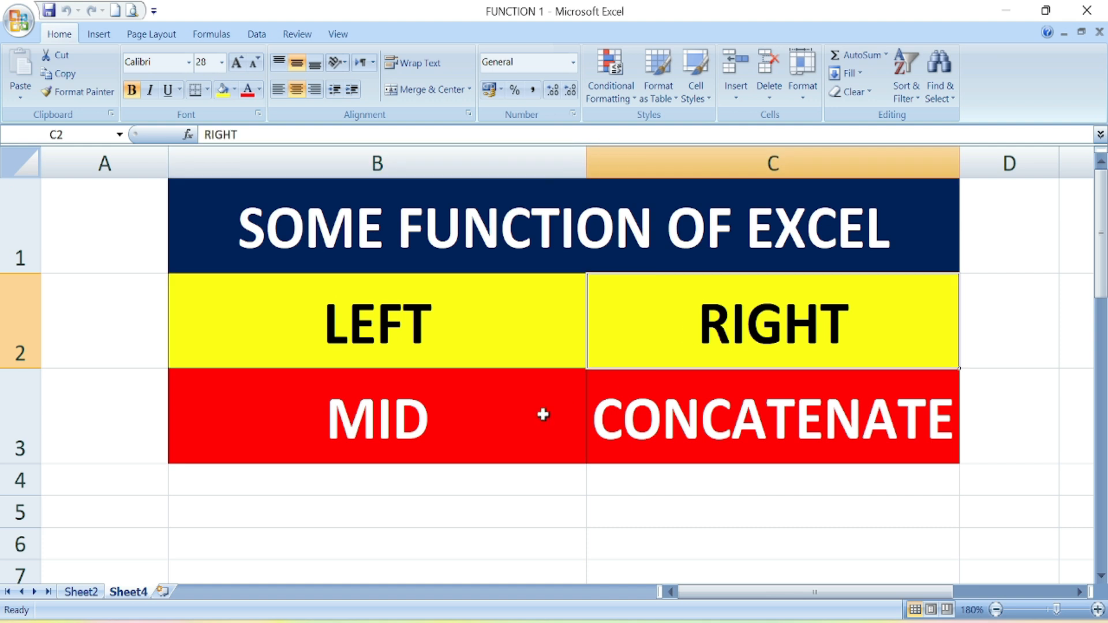
{"action": "left_click", "coordinate": [481, 438]}
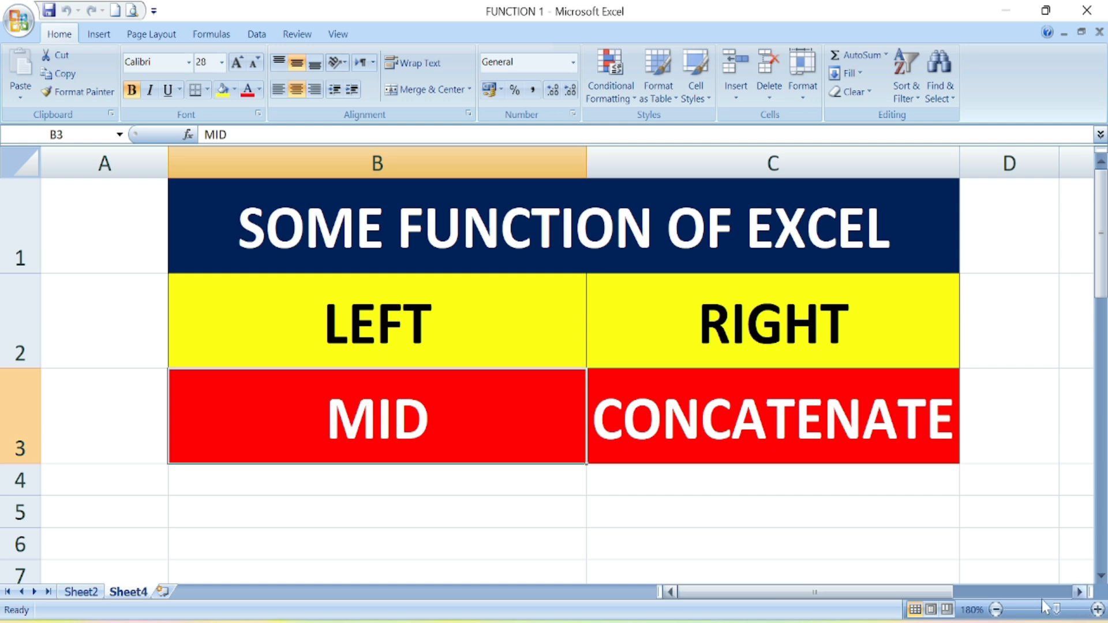
{"action": "left_click", "coordinate": [1078, 591]}
{"action": "left_click", "coordinate": [1078, 591]}
{"action": "left_click", "coordinate": [1079, 591]}
{"action": "left_click", "coordinate": [1079, 592]}
{"action": "scroll", "coordinate": [738, 502], "scroll_direction": "down", "scroll_amount": 4}
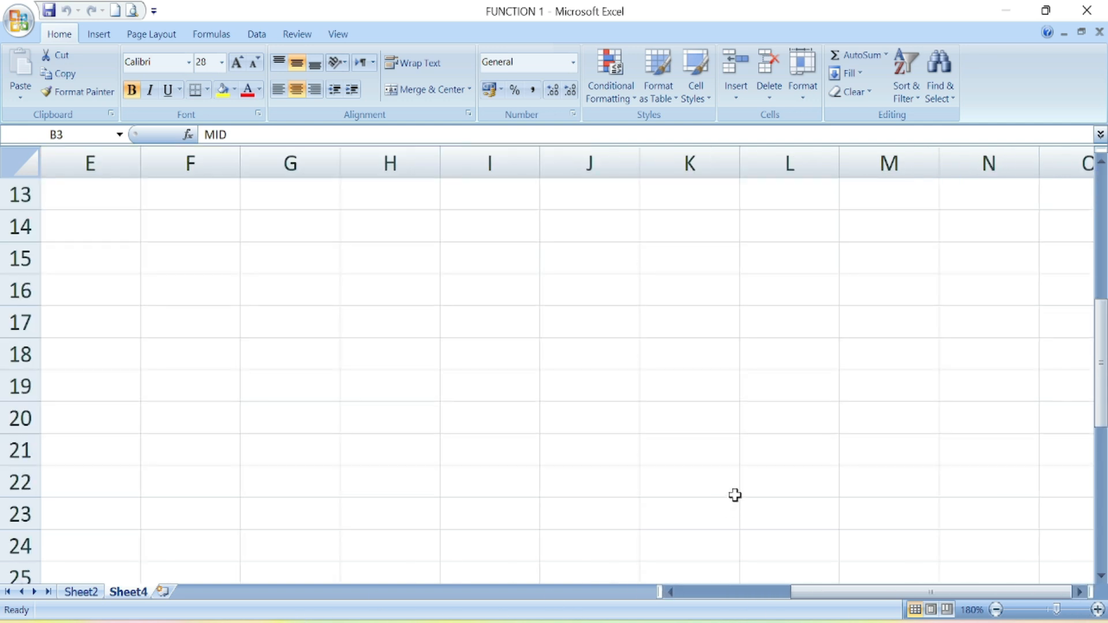
- Type a full name into I18 and enter =LEFT(I18,3) in K18
{"action": "left_click", "coordinate": [479, 357]}
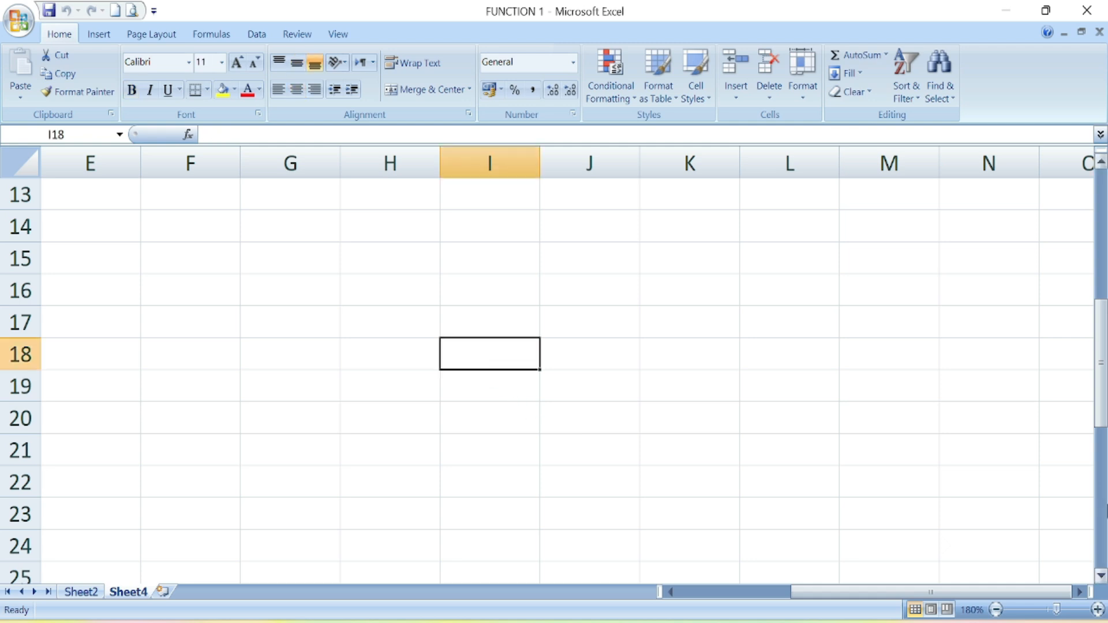
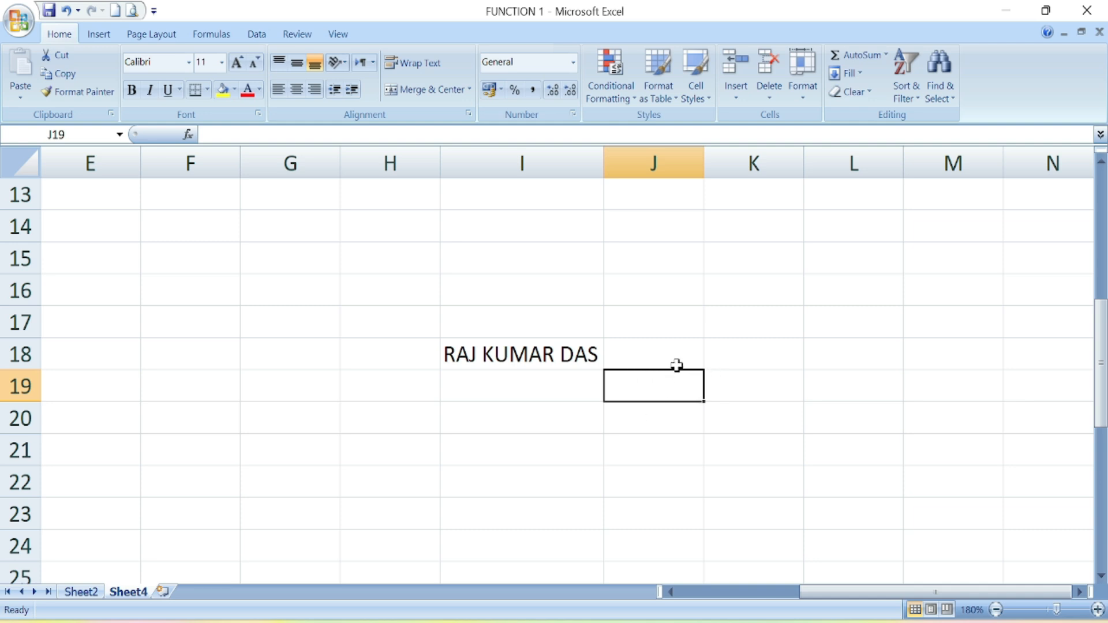
{"action": "left_click", "coordinate": [759, 361]}
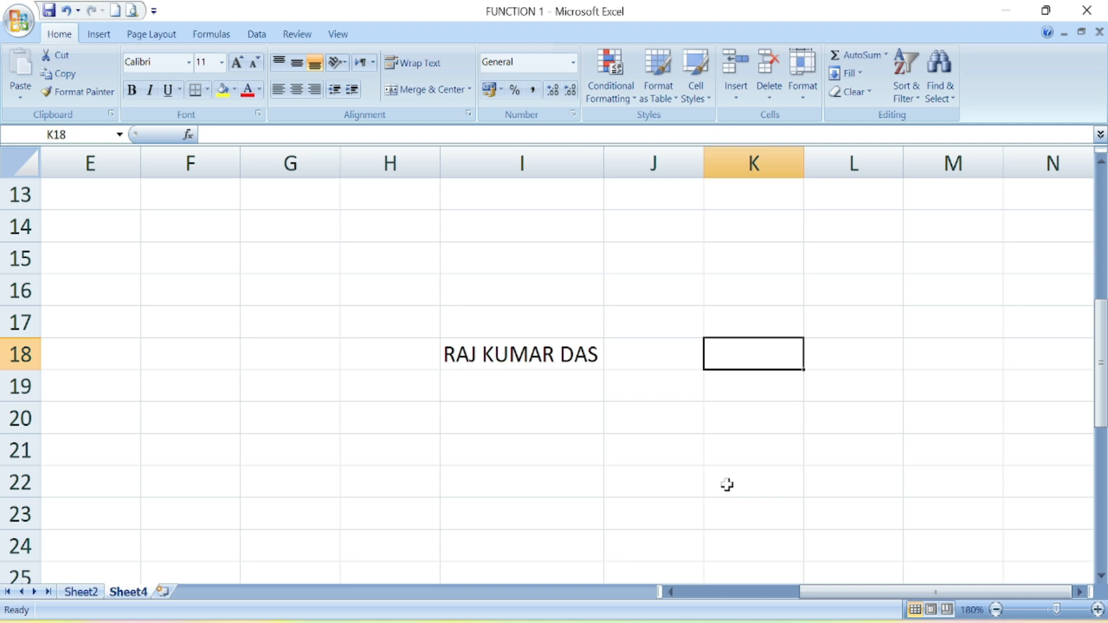
{"action": "type", "text": "="}
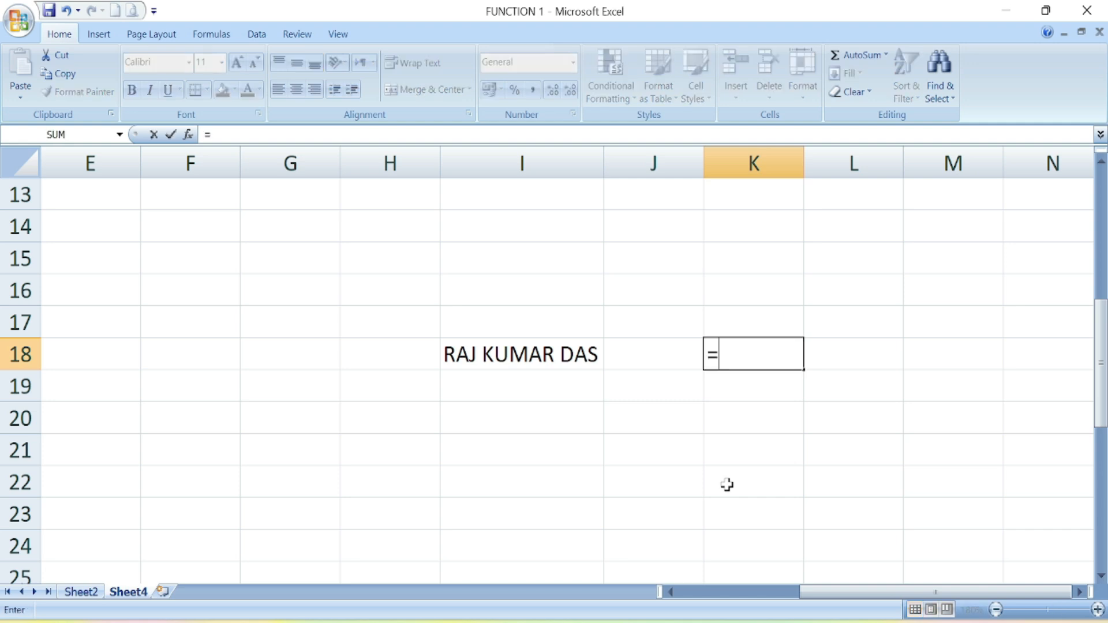
{"action": "type", "text": "L"}
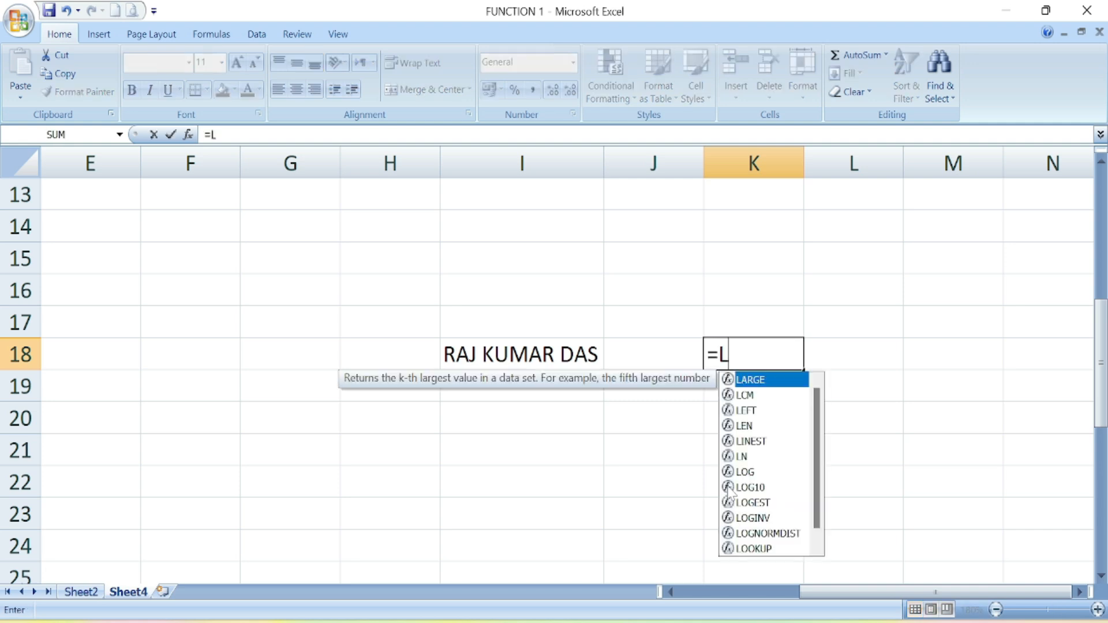
{"action": "type", "text": "EFT"}
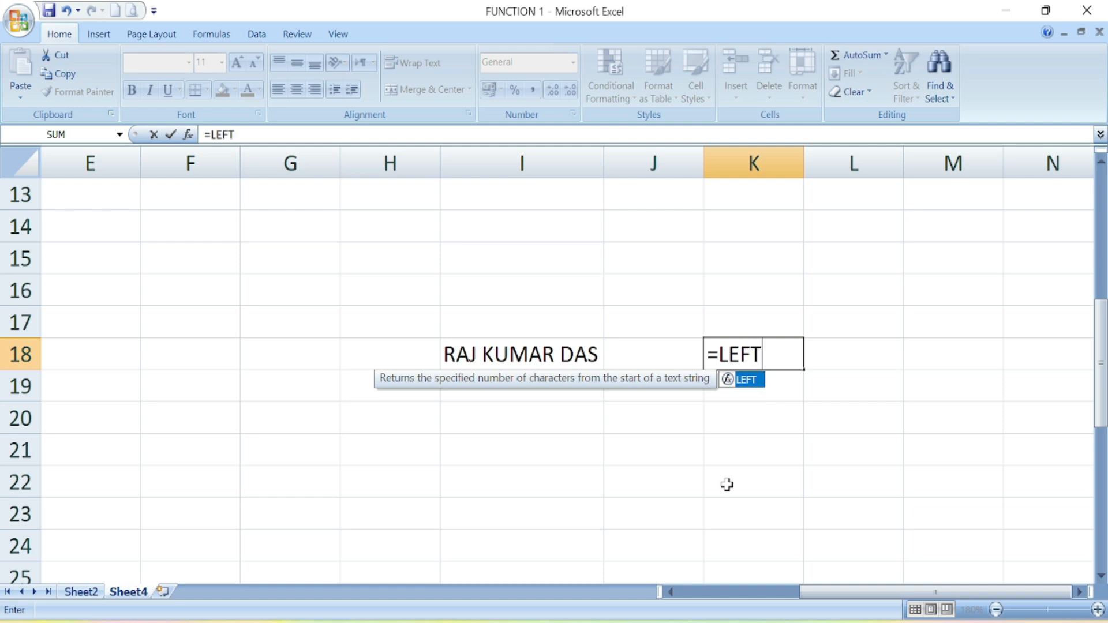
{"action": "double_click", "coordinate": [747, 381]}
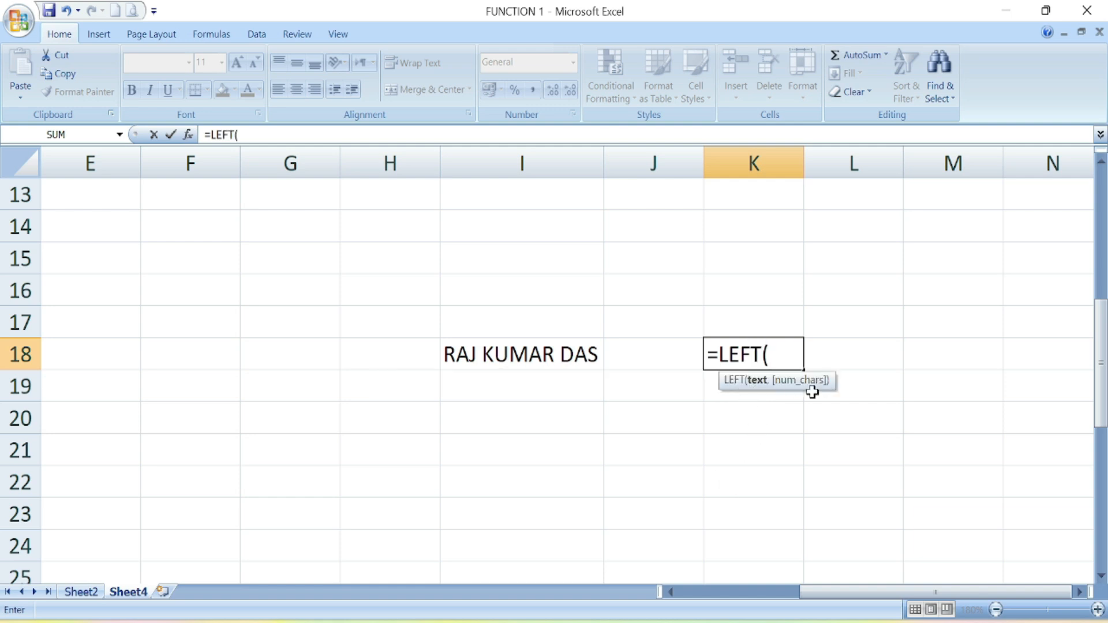
{"action": "left_click", "coordinate": [485, 362]}
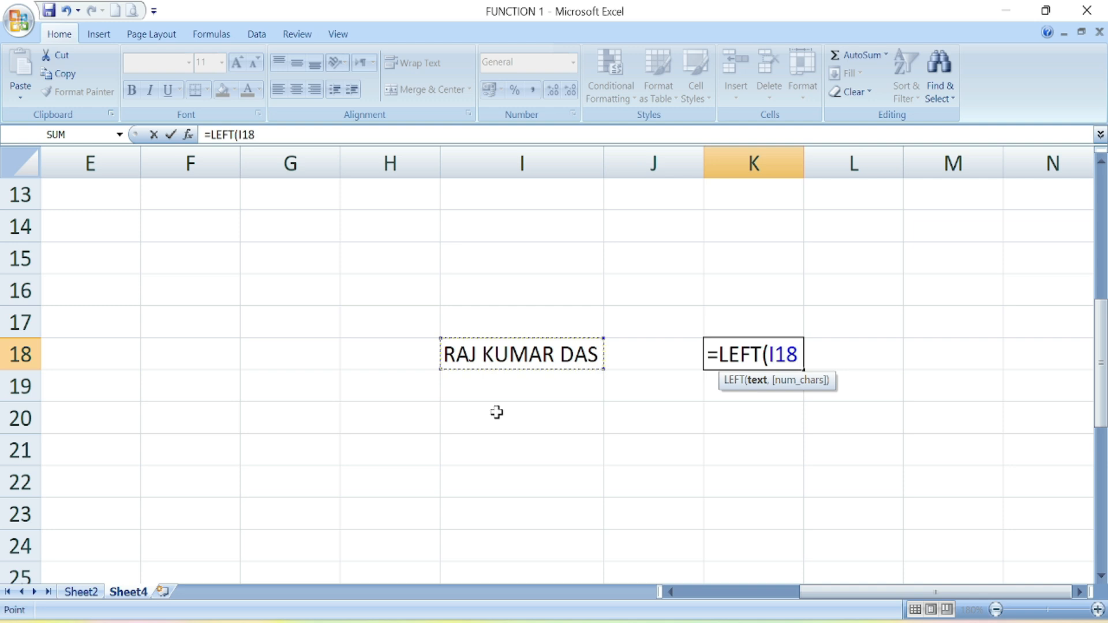
{"action": "type", "text": ","}
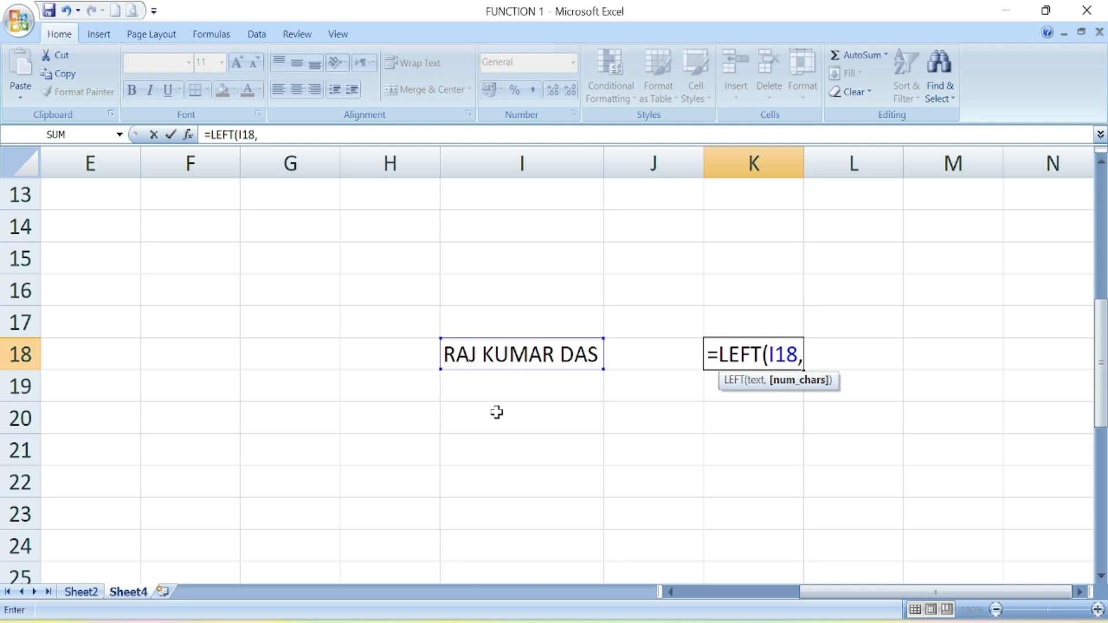
{"action": "type", "text": "3)"}
{"action": "key", "text": "Return"}
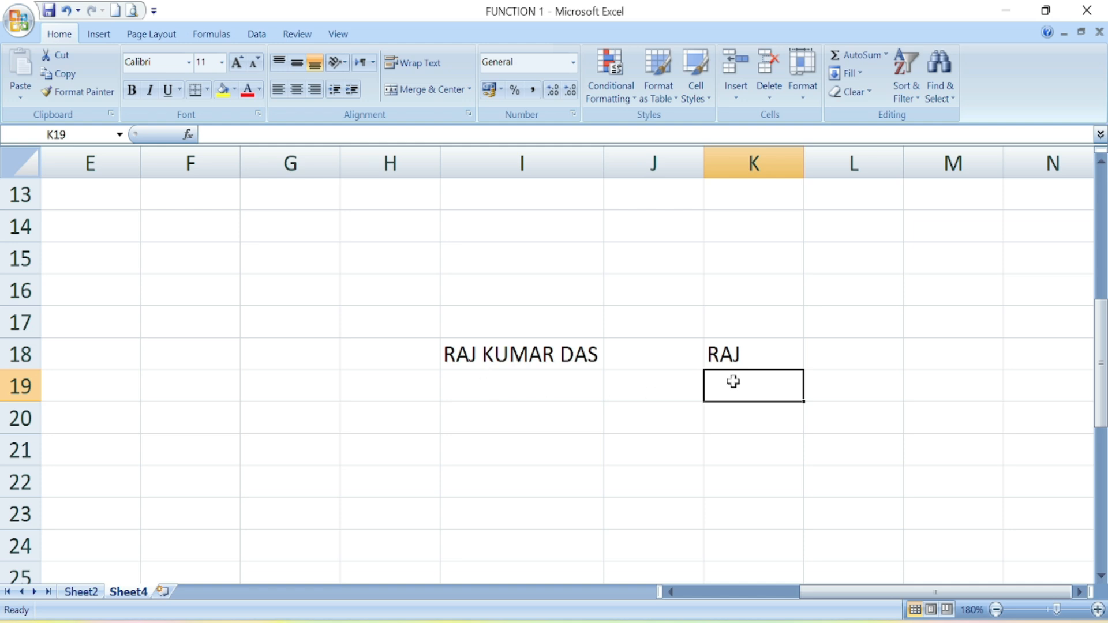
- Try a 9-character LEFT count with a wider column K, then undo back to three letters
{"action": "key", "text": "Up"}
{"action": "key", "text": "F2"}
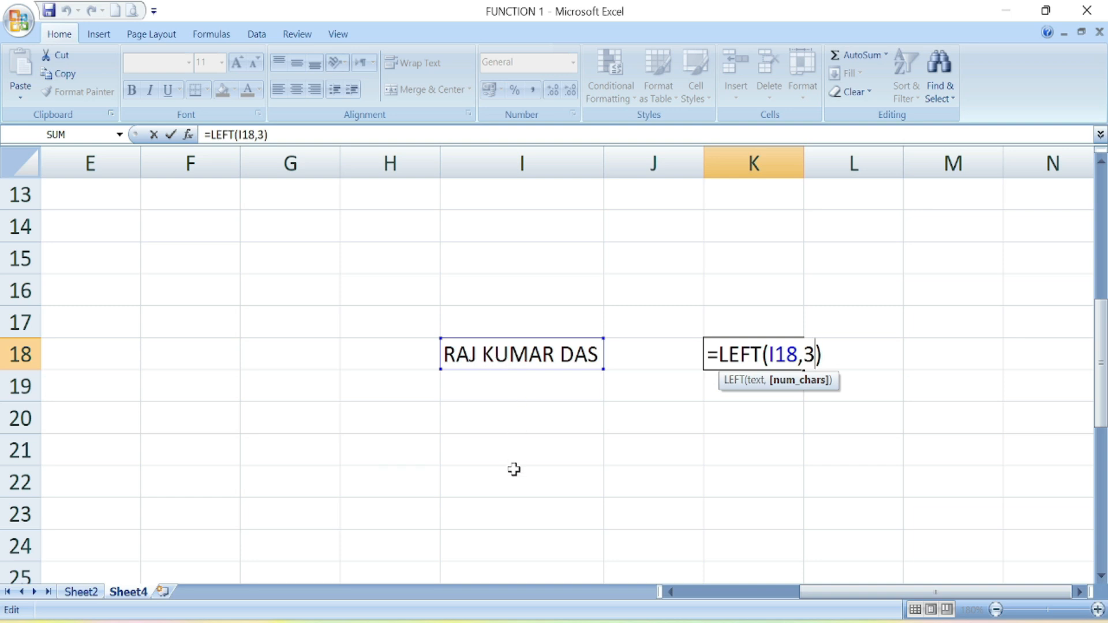
{"action": "key", "text": "Return"}
{"action": "key", "text": "BackSpace"}
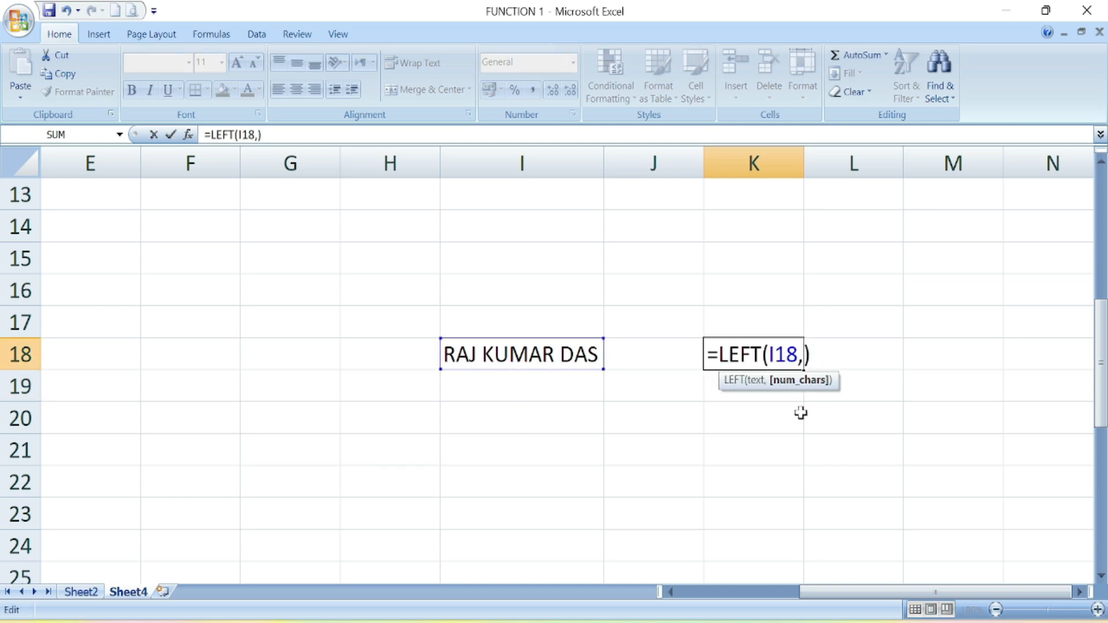
{"action": "type", "text": "9"}
{"action": "key", "text": "Return"}
{"action": "left_click", "coordinate": [800, 482]}
{"action": "left_click_drag", "start_coordinate": [804, 171], "coordinate": [823, 171]}
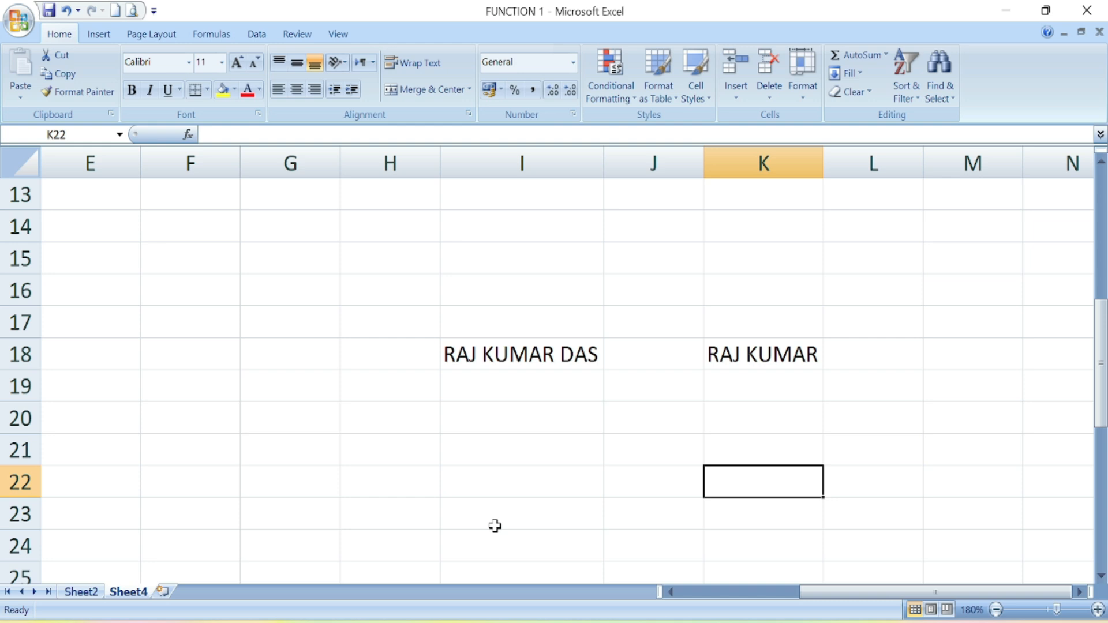
{"action": "key", "text": "ctrl+z"}
{"action": "key", "text": "ctrl+z"}
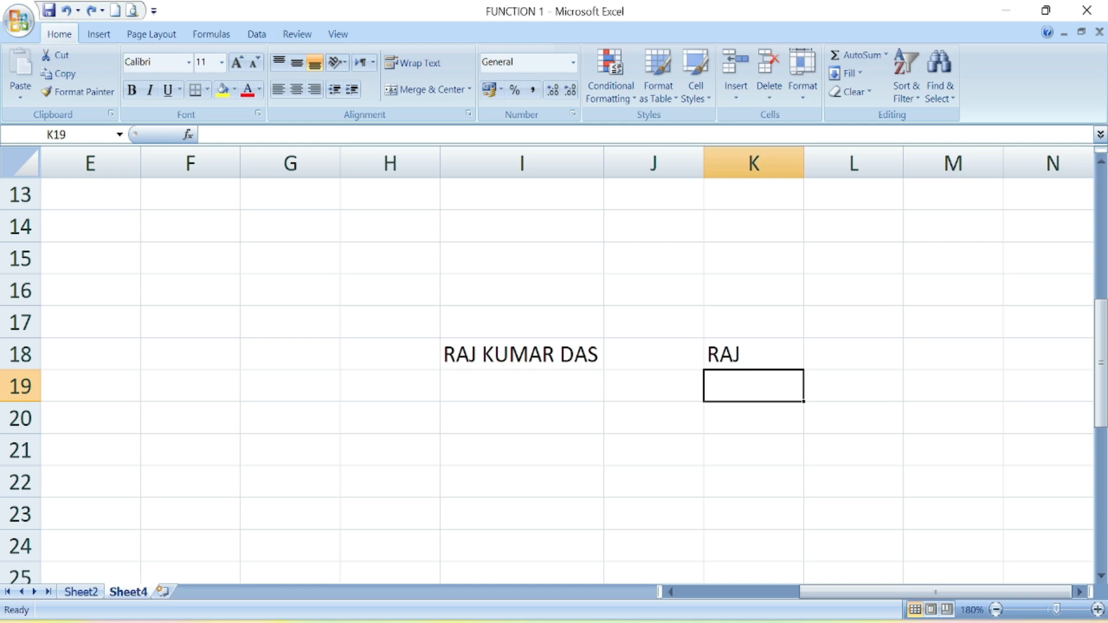
- Enter =MID(I18,4,6) in K19 to extract the middle name from I18
{"action": "type", "text": "=MI"}
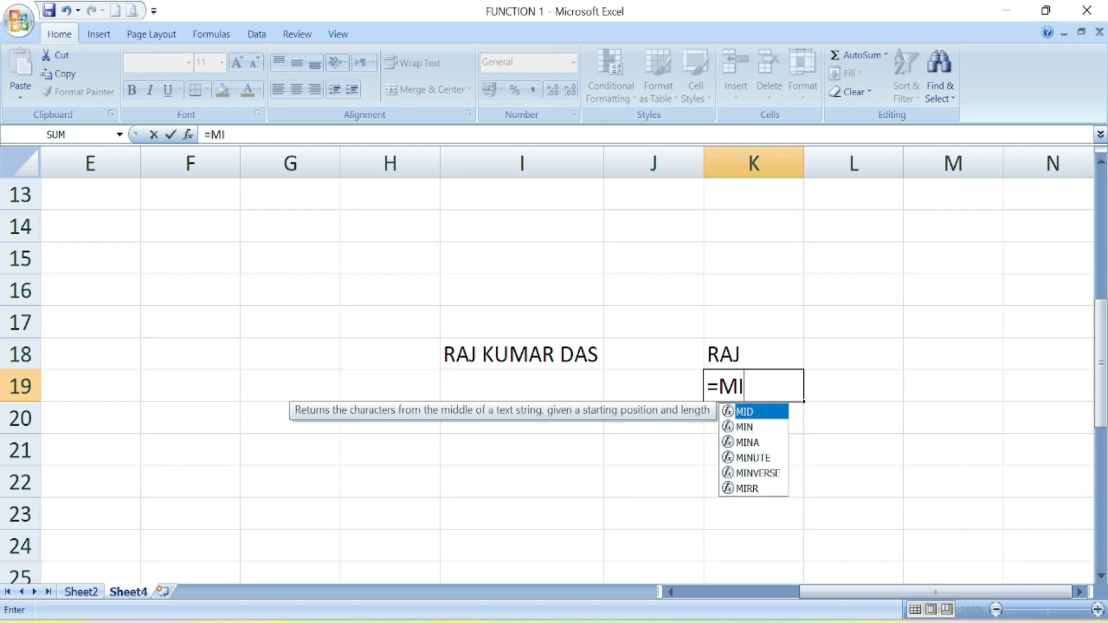
{"action": "type", "text": "D("}
{"action": "left_click", "coordinate": [509, 354]}
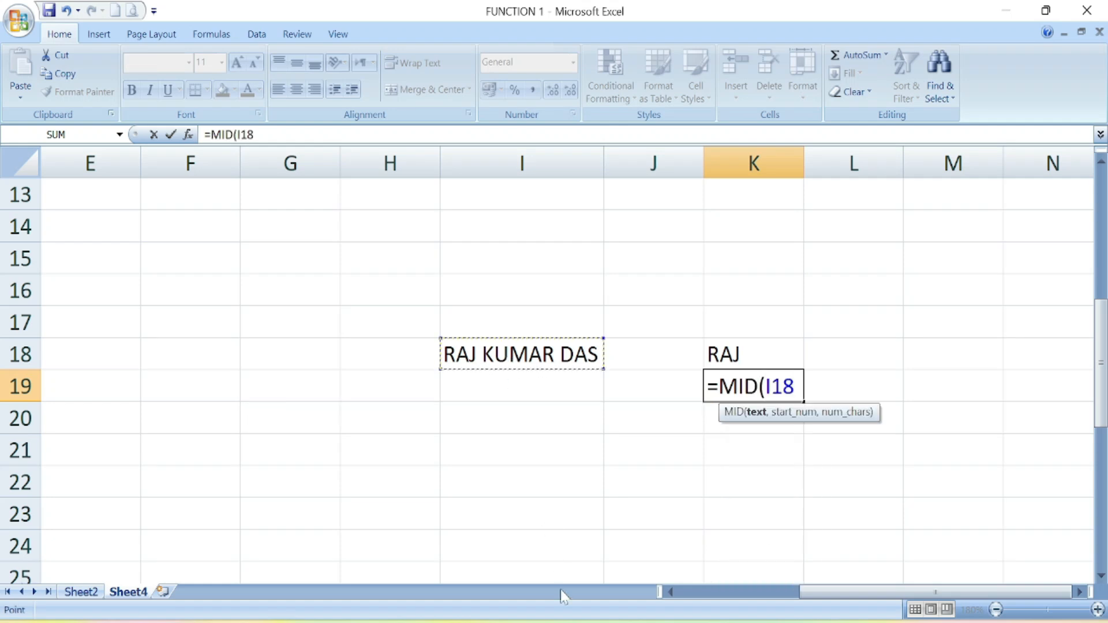
{"action": "type", "text": ","}
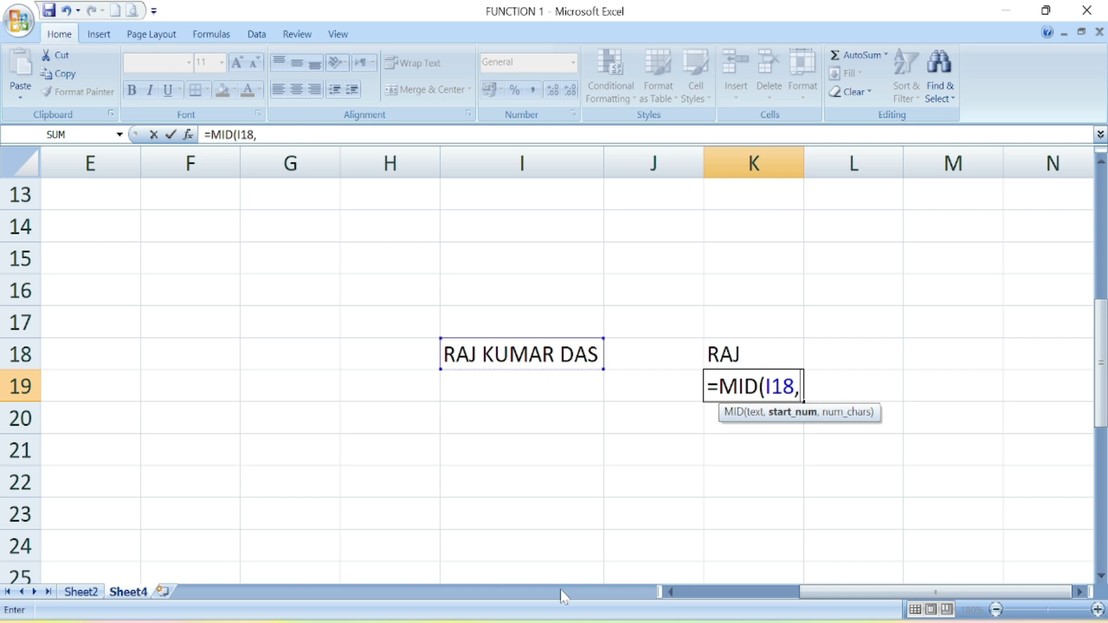
{"action": "type", "text": "4,"}
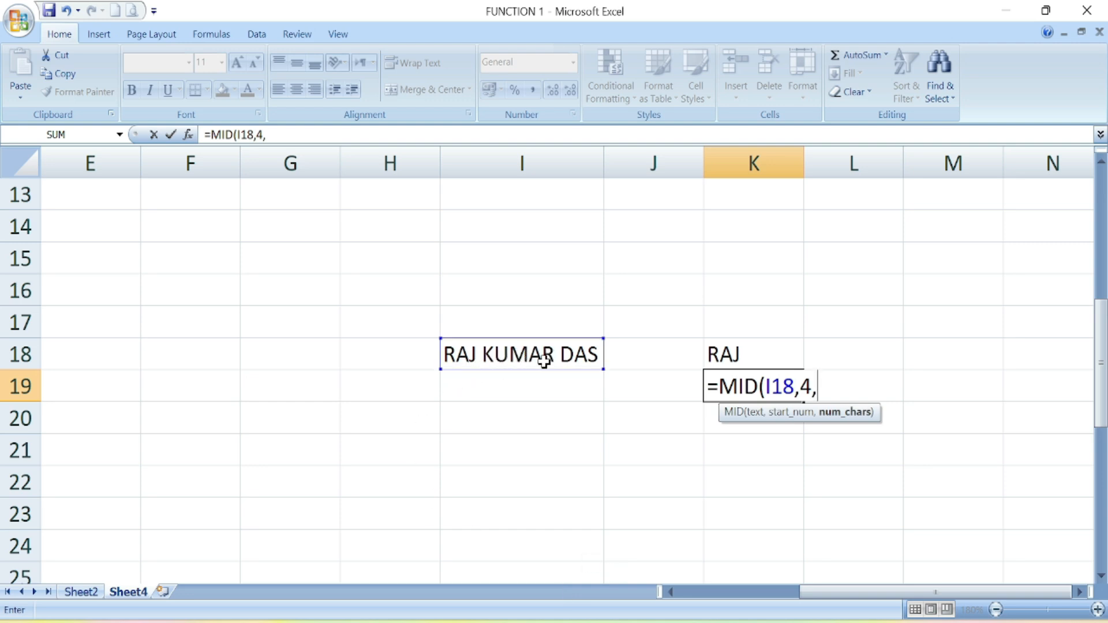
{"action": "type", "text": "6"}
{"action": "type", "text": ")"}
{"action": "key", "text": "Return"}
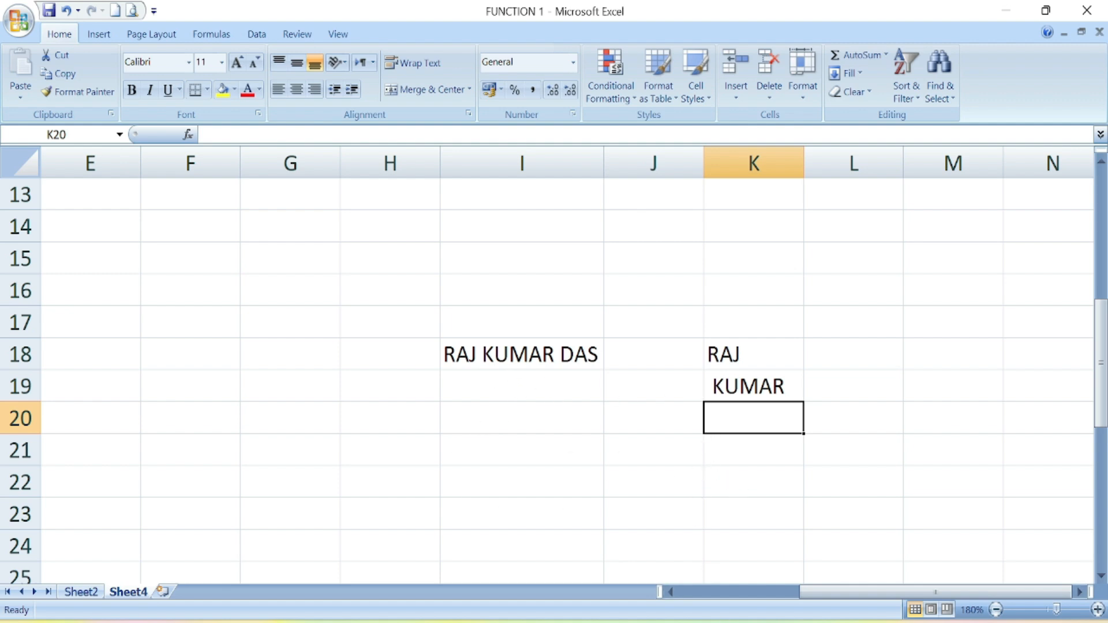
- Enter =RIGHT(I18,3) in K20 to return the surname from I18
{"action": "type", "text": "="}
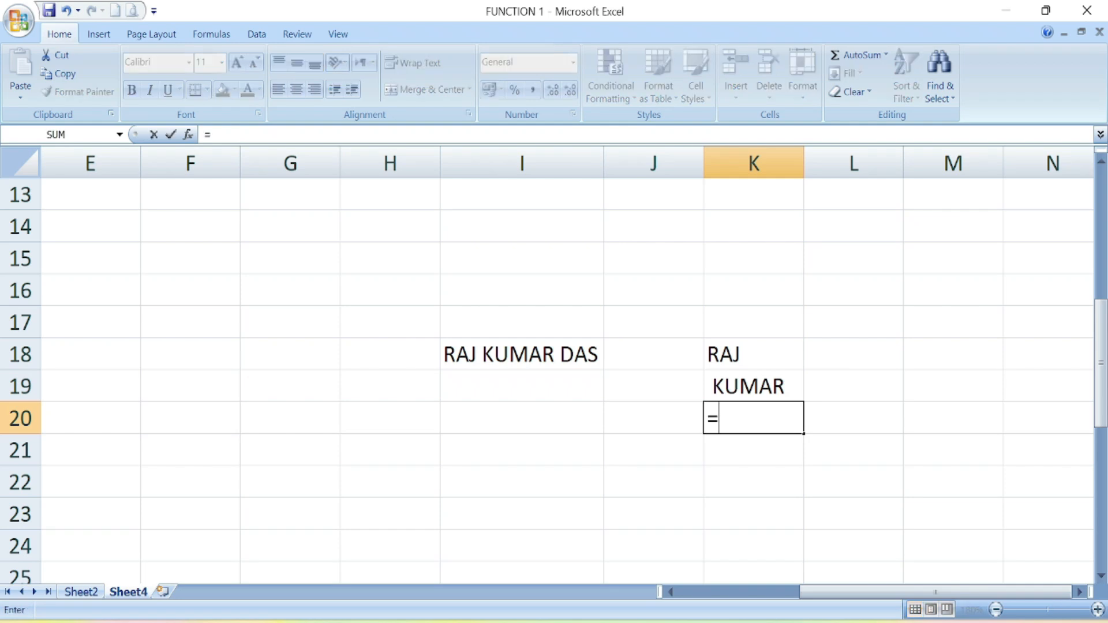
{"action": "type", "text": "RI"}
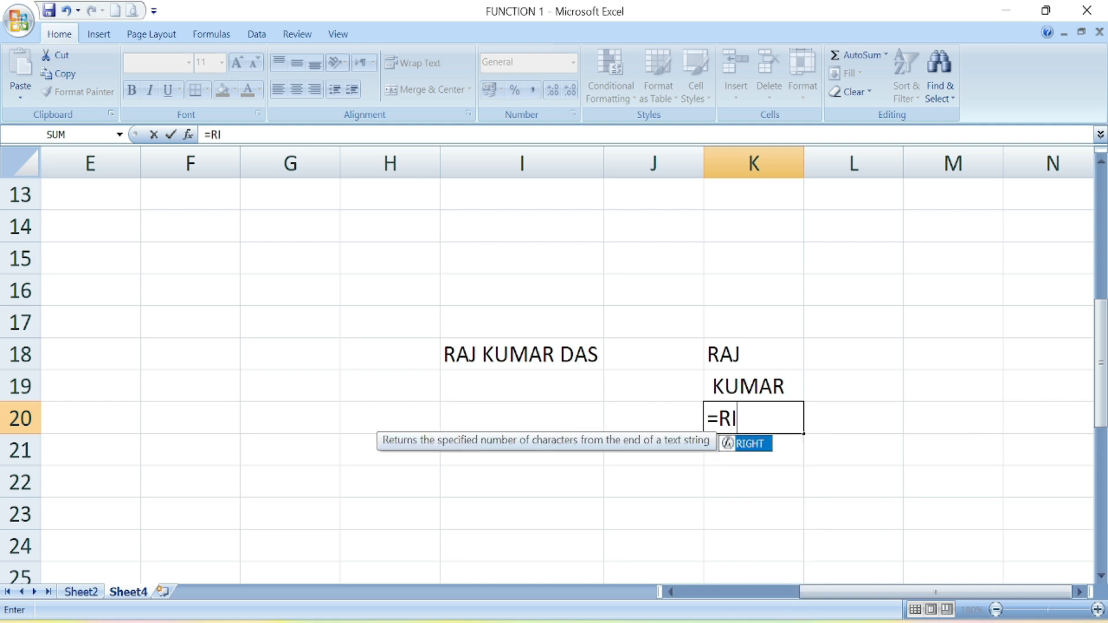
{"action": "type", "text": "GHT("}
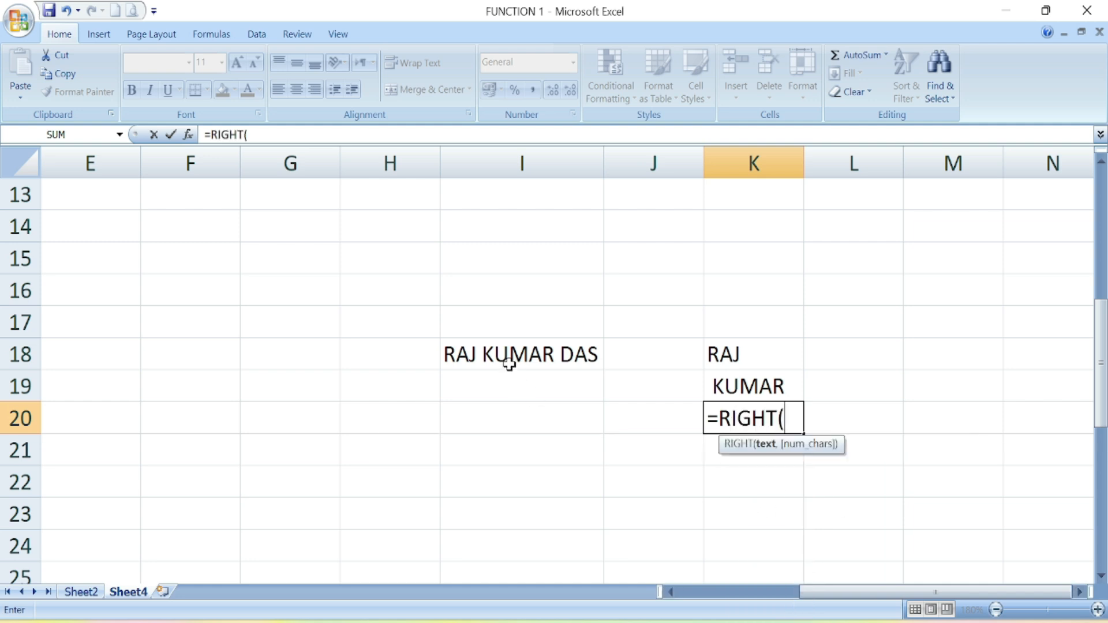
{"action": "left_click", "coordinate": [507, 361]}
{"action": "type", "text": ","}
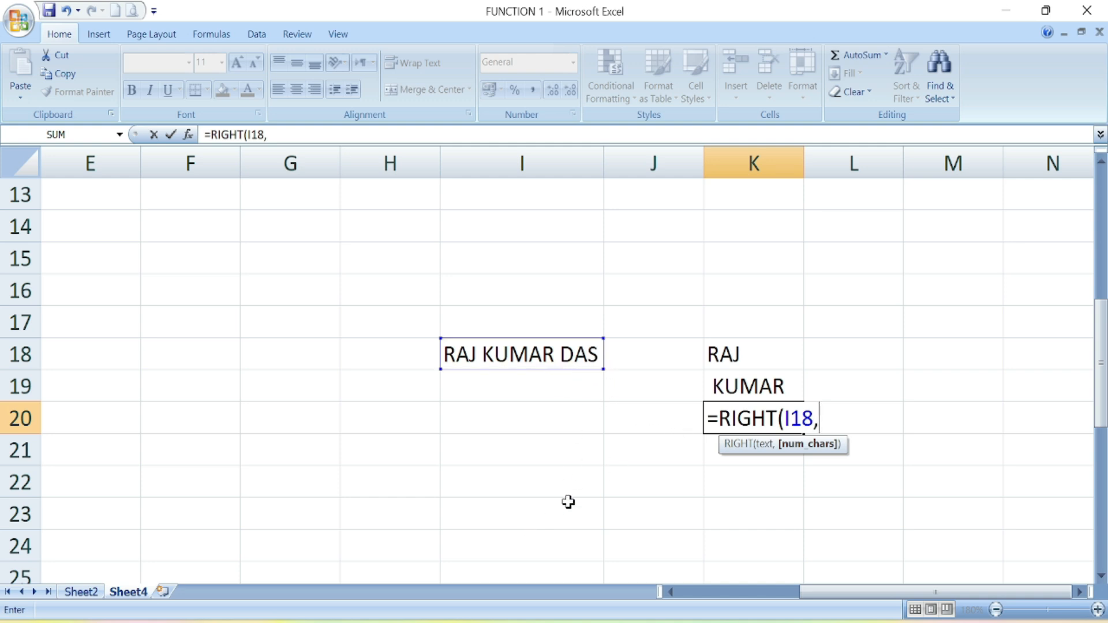
{"action": "type", "text": "3)"}
{"action": "key", "text": "Return"}
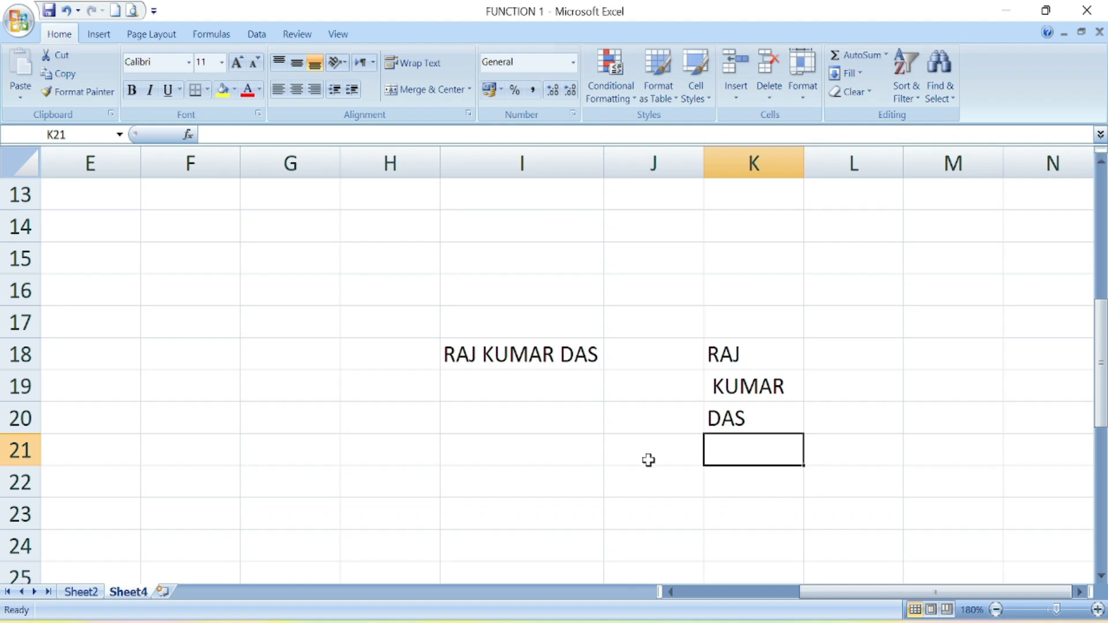
{"action": "left_click_drag", "start_coordinate": [807, 593], "coordinate": [772, 592]}
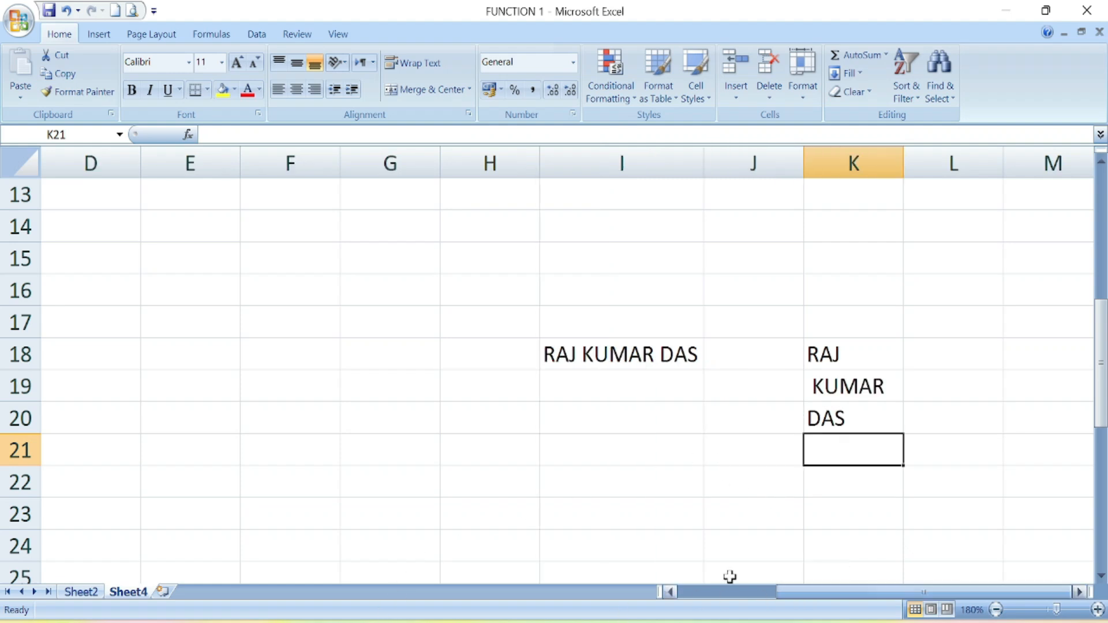
- Return to the function title table and point out the MID function heading
{"action": "scroll", "coordinate": [368, 468], "scroll_direction": "up", "scroll_amount": 4}
{"action": "left_click", "coordinate": [418, 319]}
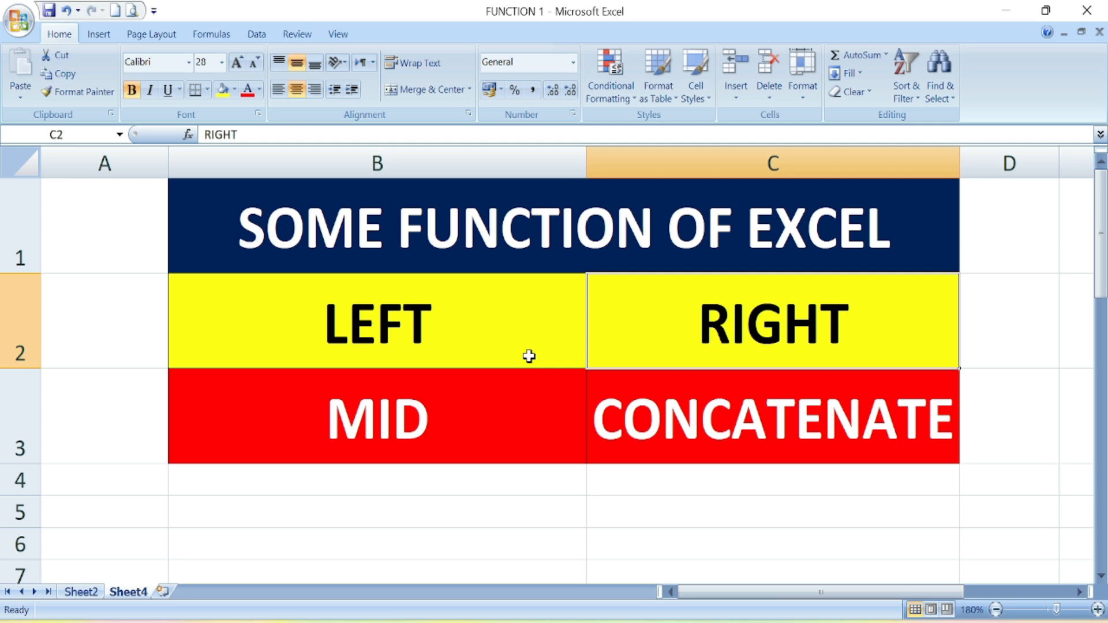
{"action": "left_click", "coordinate": [482, 404]}
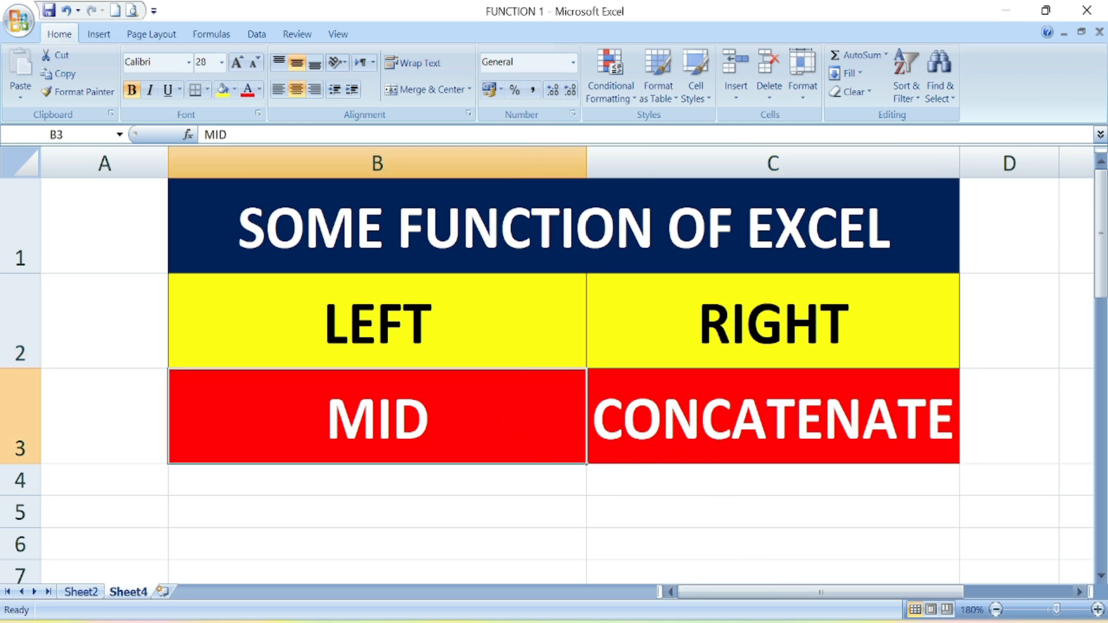
{"action": "left_click_drag", "start_coordinate": [850, 598], "coordinate": [886, 597]}
{"action": "scroll", "coordinate": [869, 488], "scroll_direction": "down", "scroll_amount": 1}
{"action": "scroll", "coordinate": [868, 487], "scroll_direction": "up", "scroll_amount": 1}
{"action": "left_click", "coordinate": [1079, 593]}
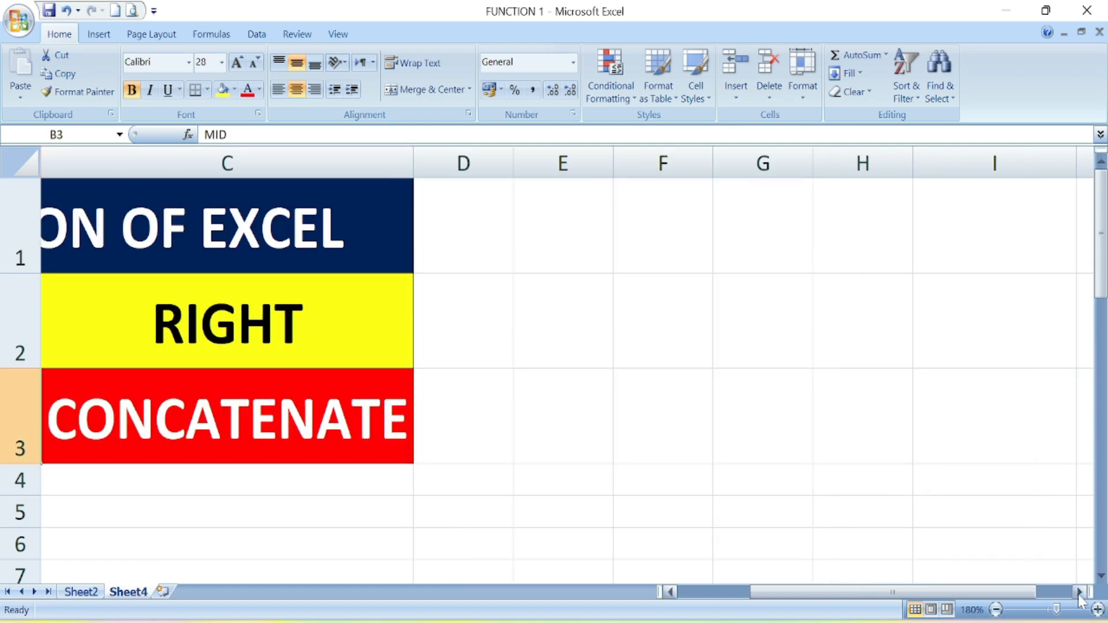
{"action": "left_click", "coordinate": [1079, 592]}
{"action": "left_click", "coordinate": [1078, 592]}
{"action": "scroll", "coordinate": [981, 519], "scroll_direction": "down", "scroll_amount": 3}
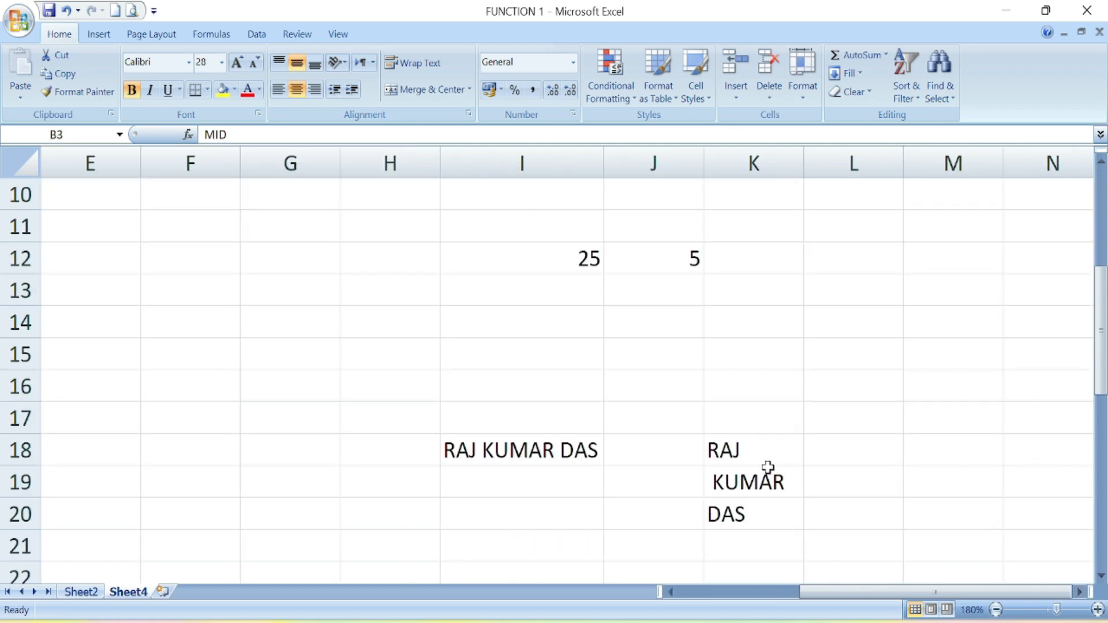
- Enter =CONCATENATE(K18,K19," ",K20) in L18 and auto-fit column L to the full name
{"action": "left_click", "coordinate": [855, 448]}
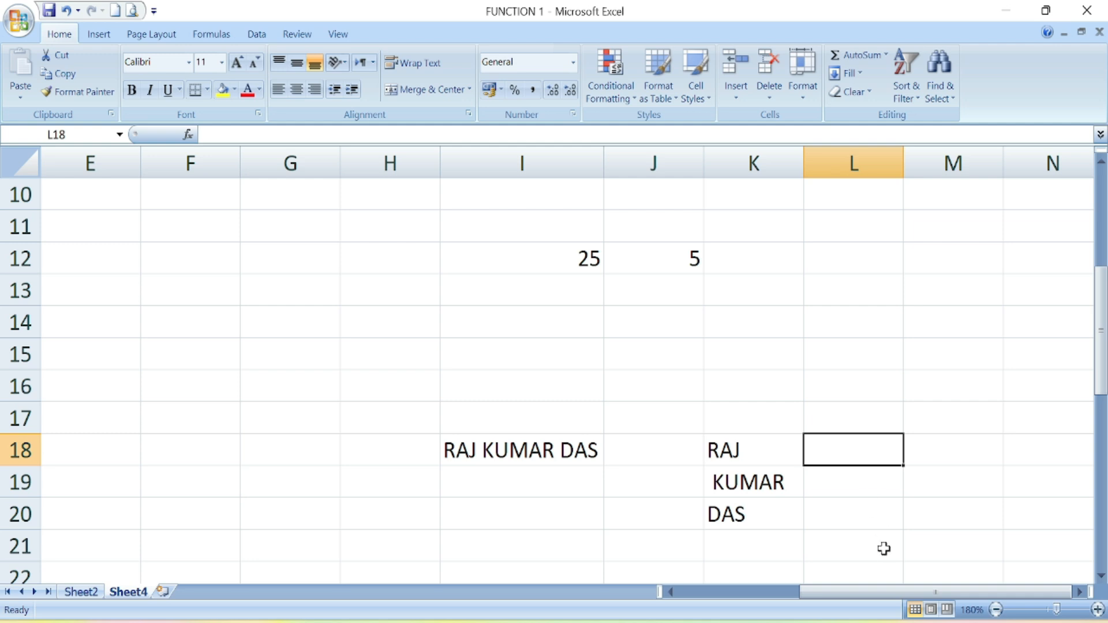
{"action": "type", "text": "="}
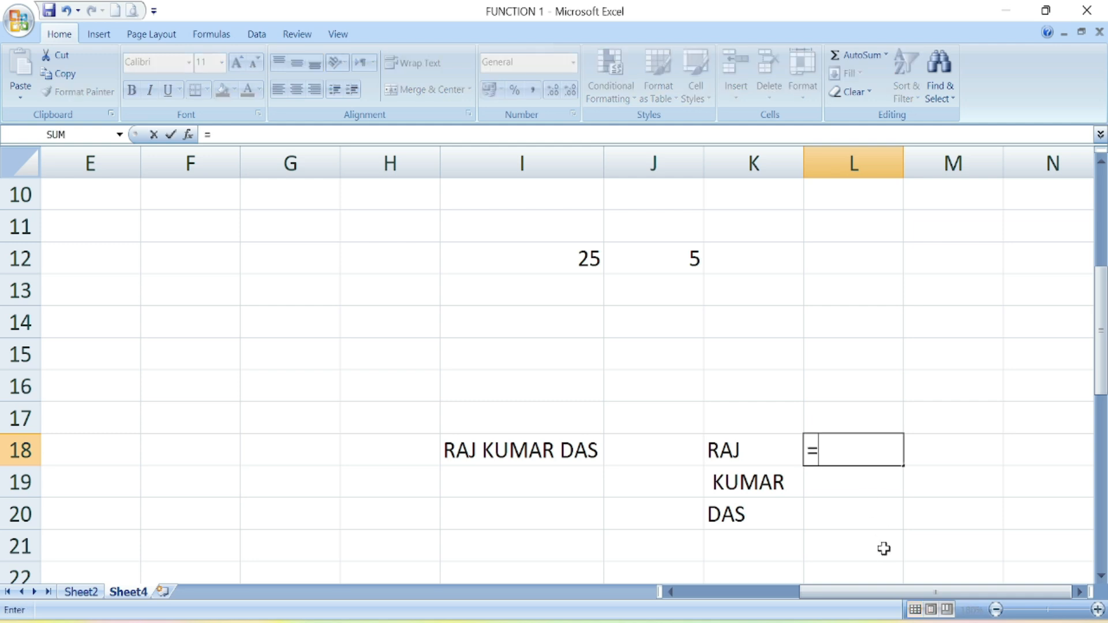
{"action": "type", "text": "CON"}
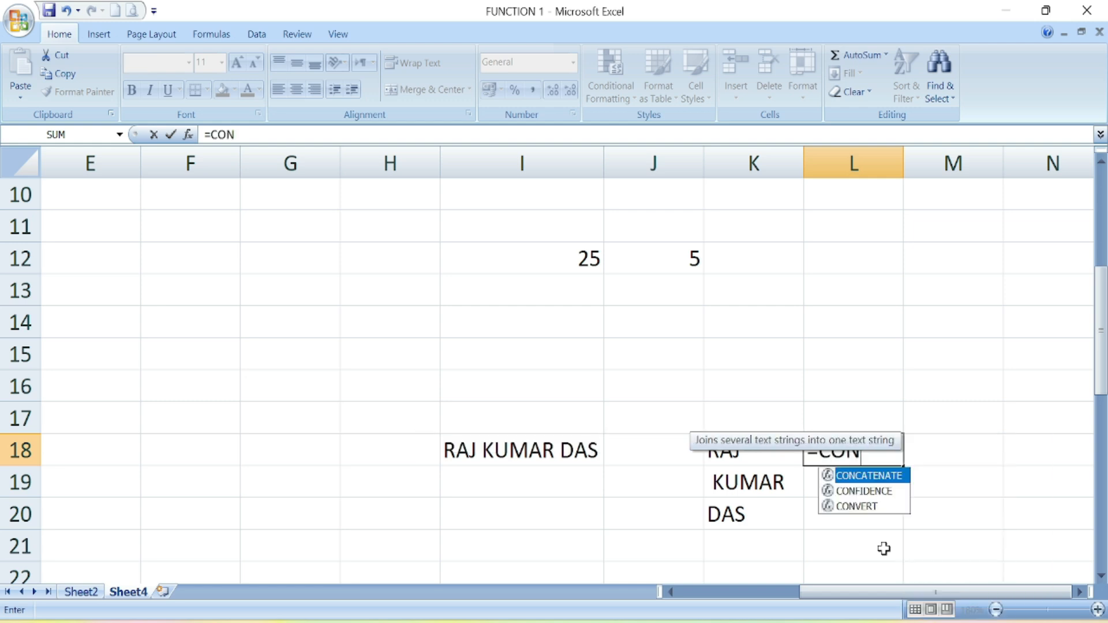
{"action": "double_click", "coordinate": [883, 477]}
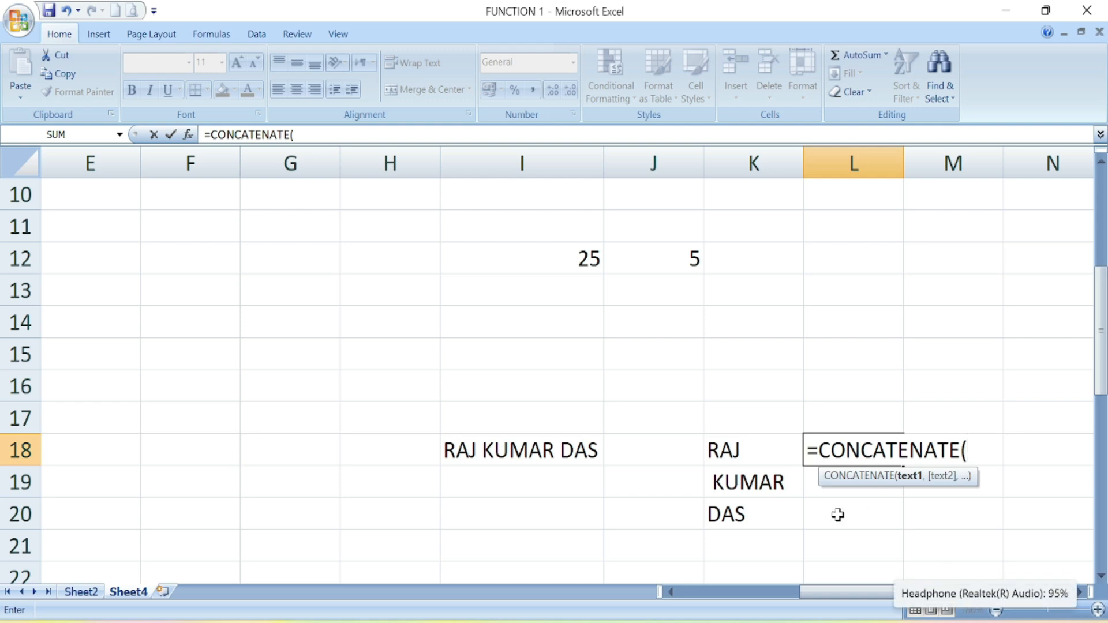
{"action": "left_click", "coordinate": [734, 452]}
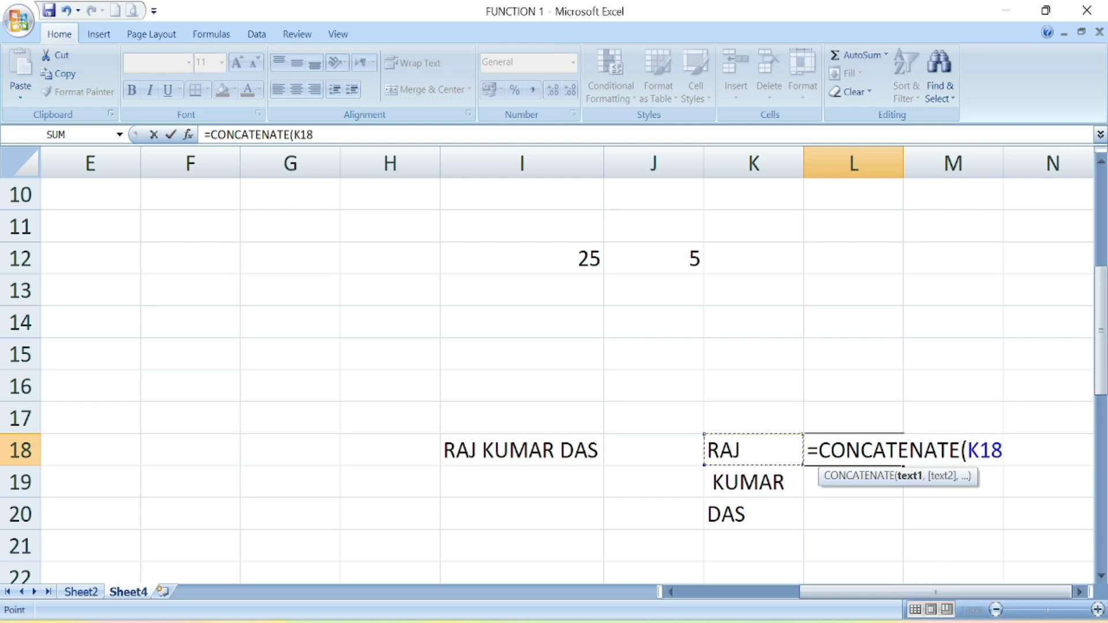
{"action": "type", "text": ","}
{"action": "left_click", "coordinate": [724, 487]}
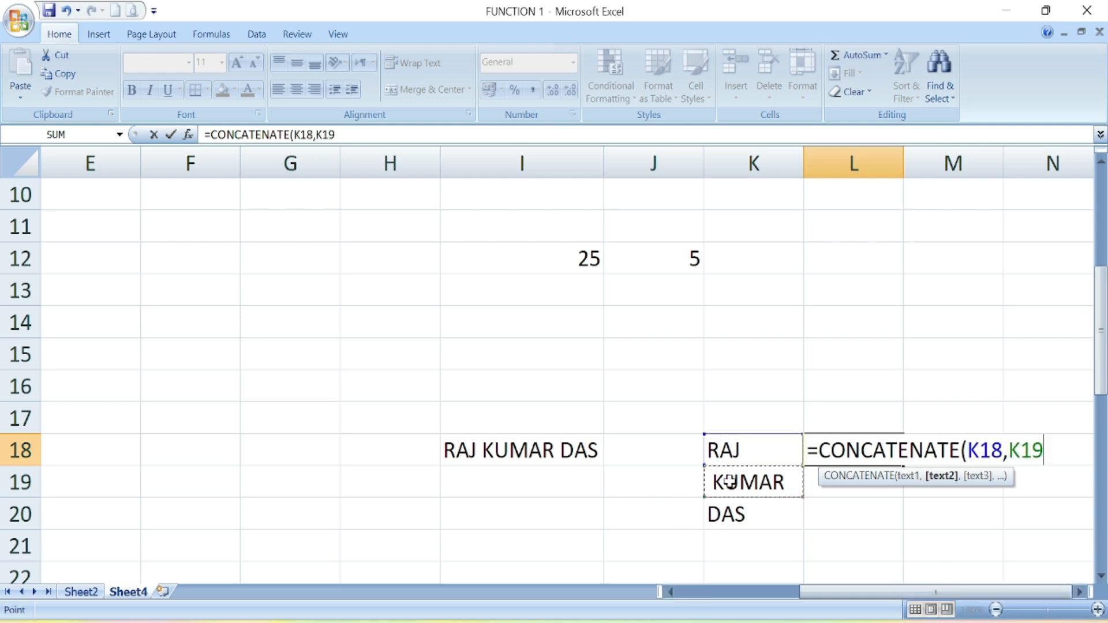
{"action": "type", "text": ","}
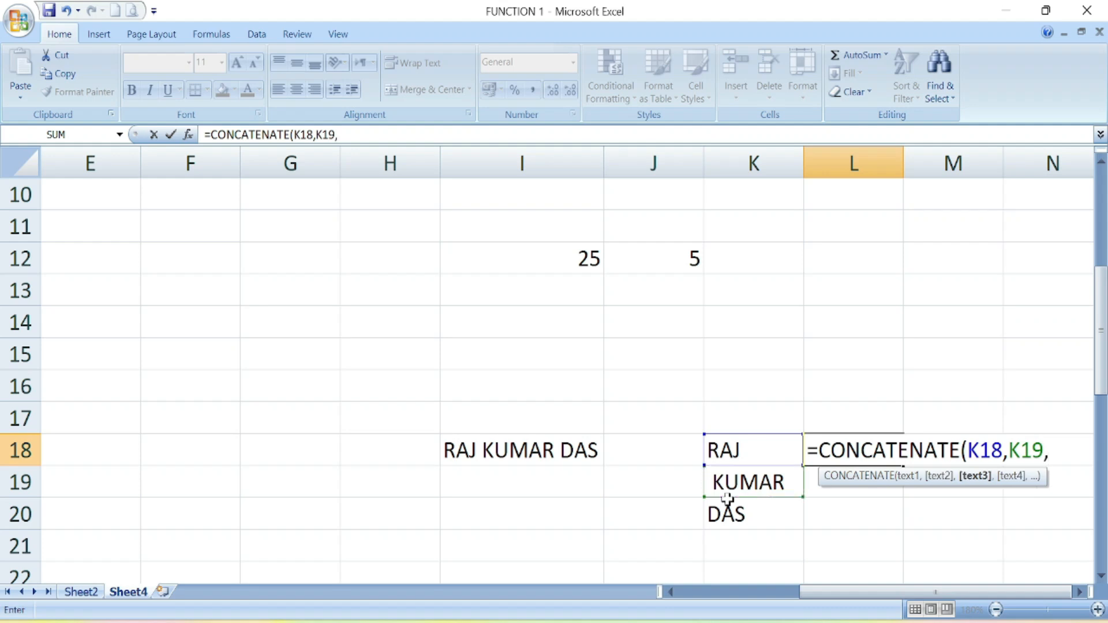
{"action": "type", "text": "\" \","}
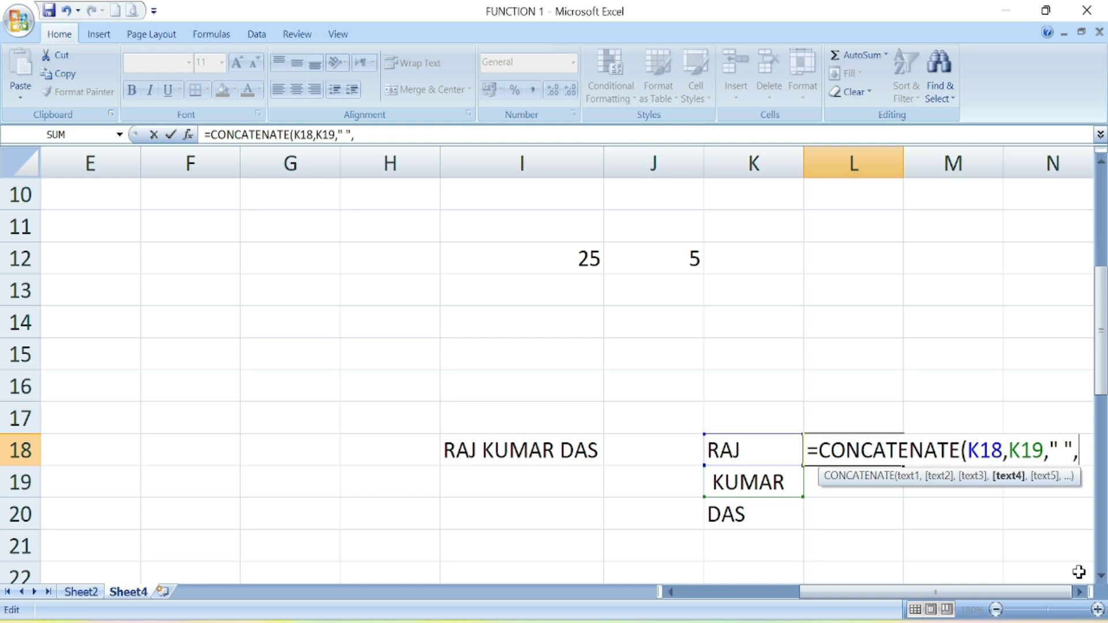
{"action": "left_click", "coordinate": [761, 516]}
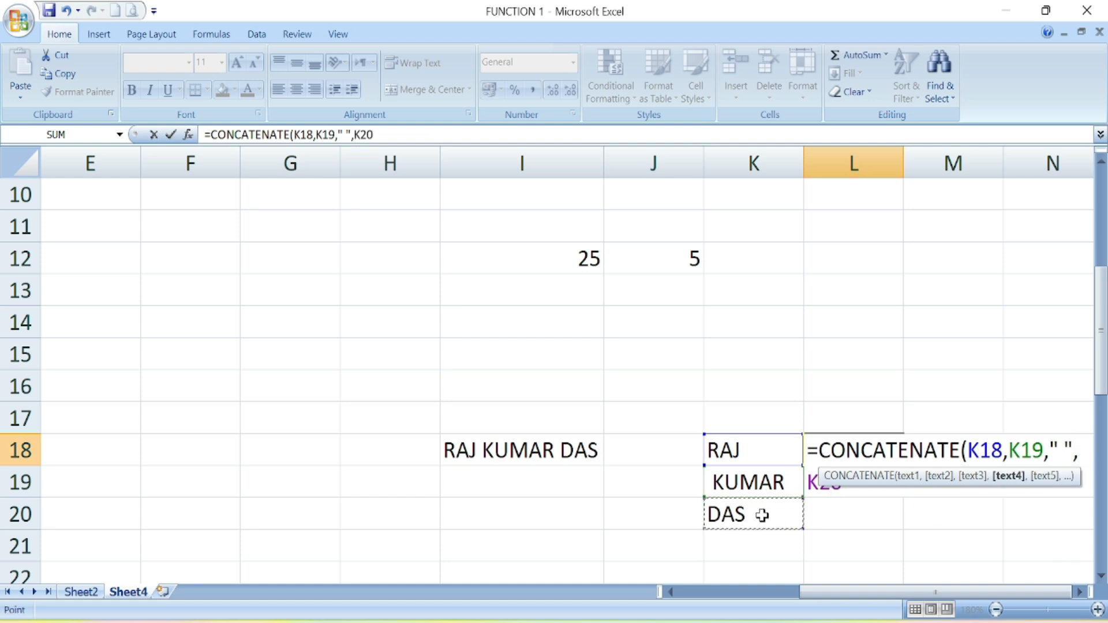
{"action": "type", "text": ")"}
{"action": "key", "text": "Return"}
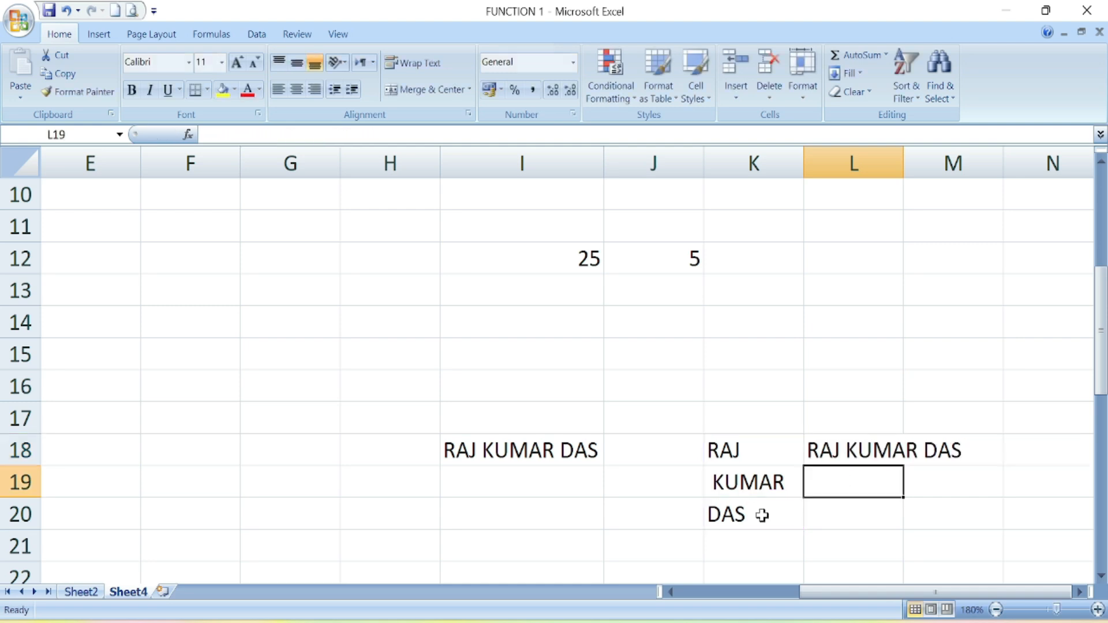
{"action": "double_click", "coordinate": [904, 163]}
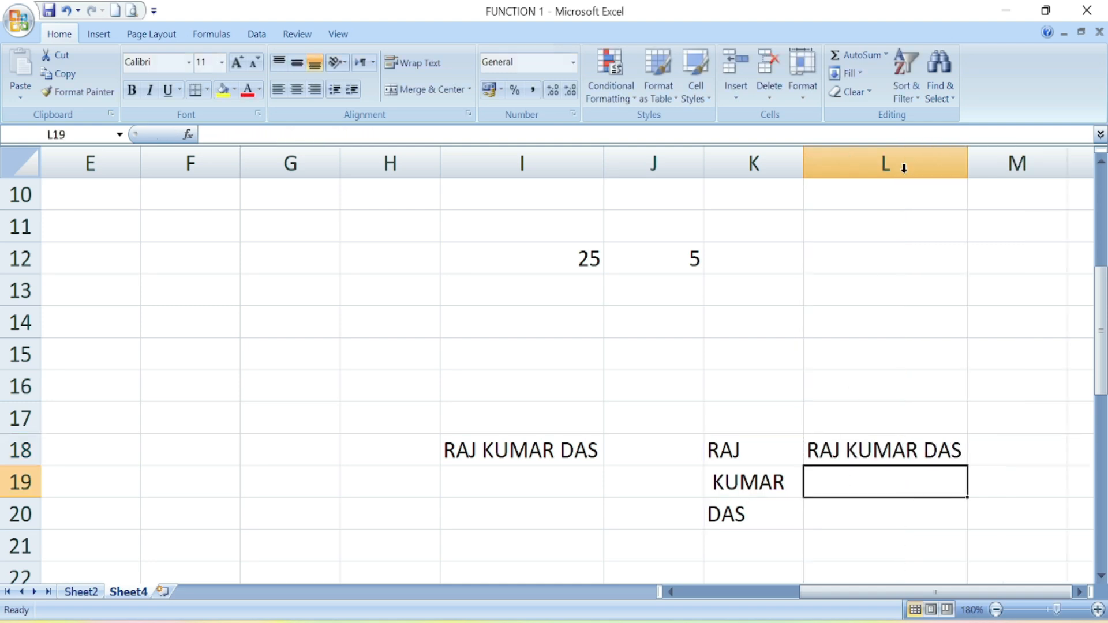
{"action": "left_click", "coordinate": [893, 456]}
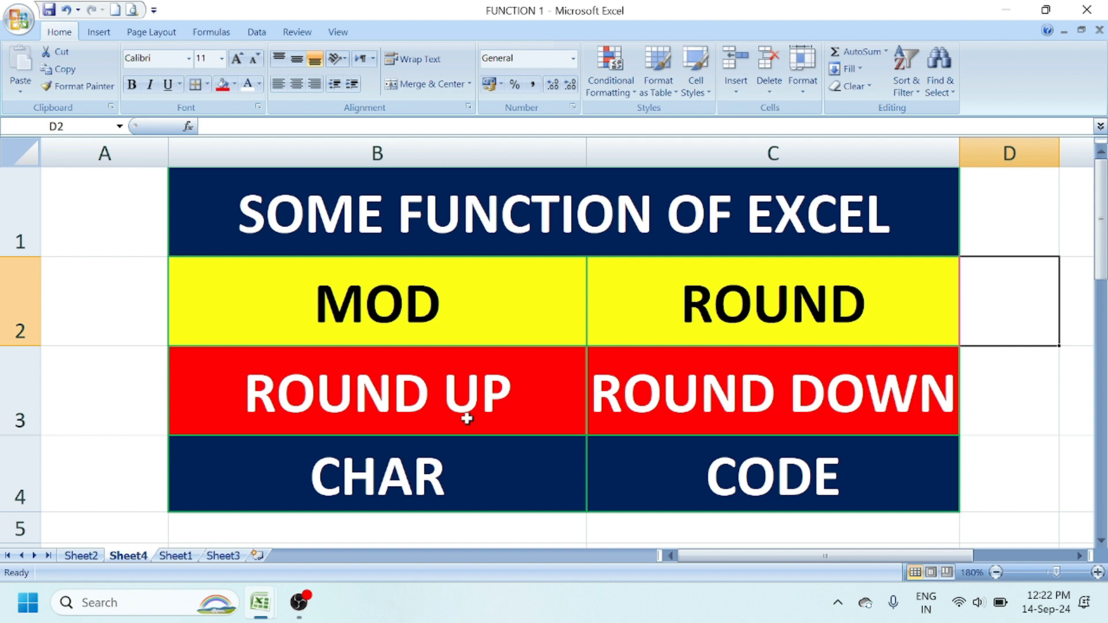
- Move from Sheet4 to Sheet1 with Ctrl+Page Down
{"action": "key", "text": "ctrl+Page_Down"}
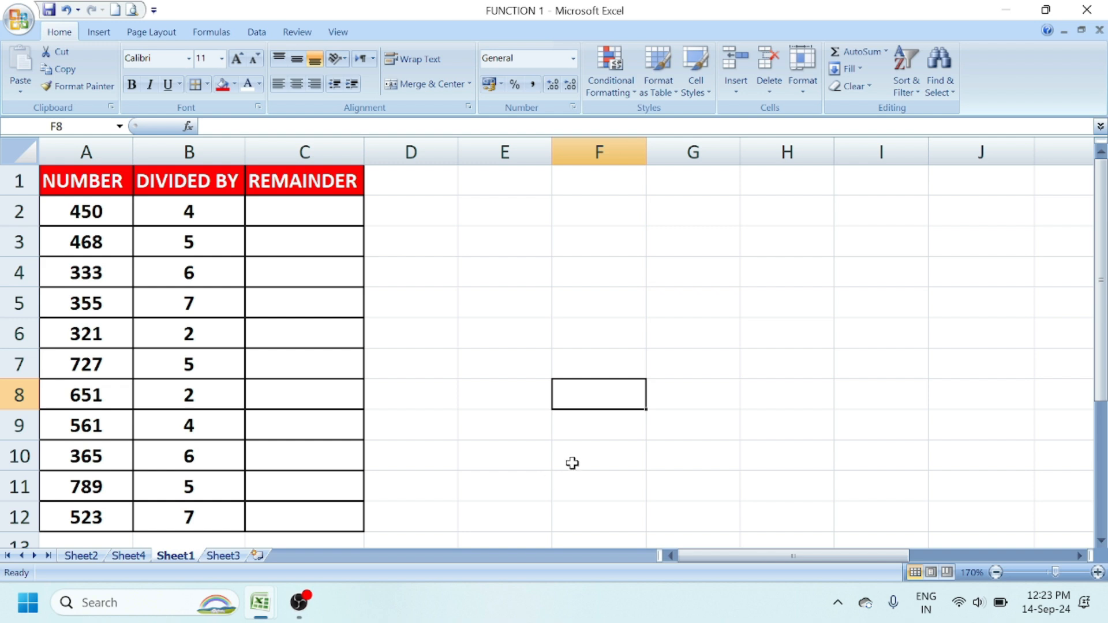
- Enter =MOD(A2,B2) in C2 for the first remainder
{"action": "left_click", "coordinate": [266, 215]}
{"action": "type", "text": "="}
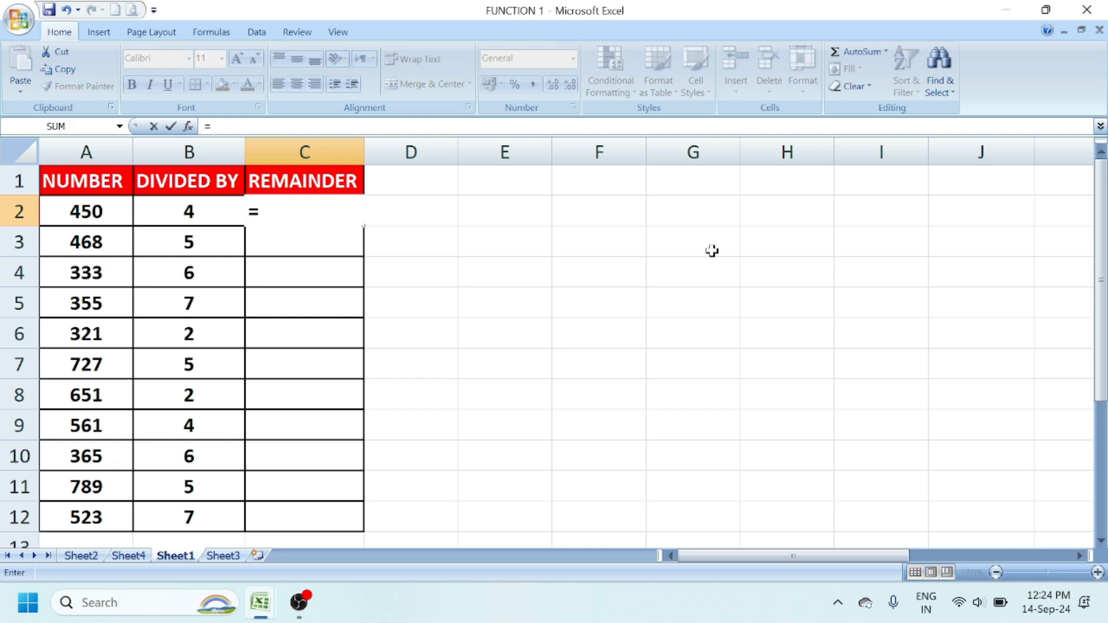
{"action": "type", "text": "MOD"}
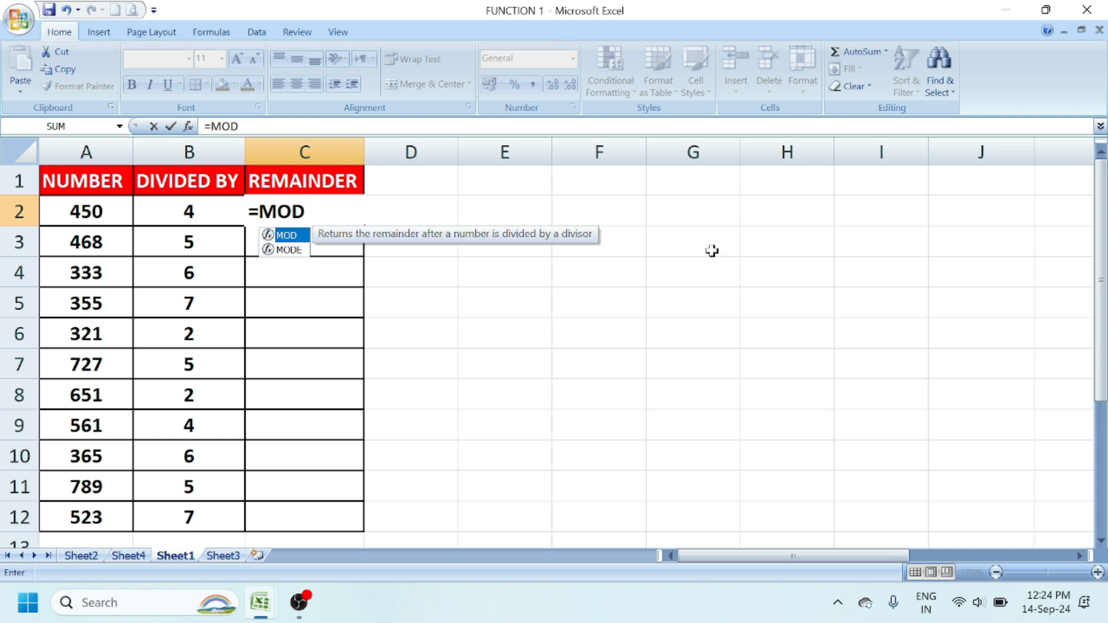
{"action": "type", "text": "("}
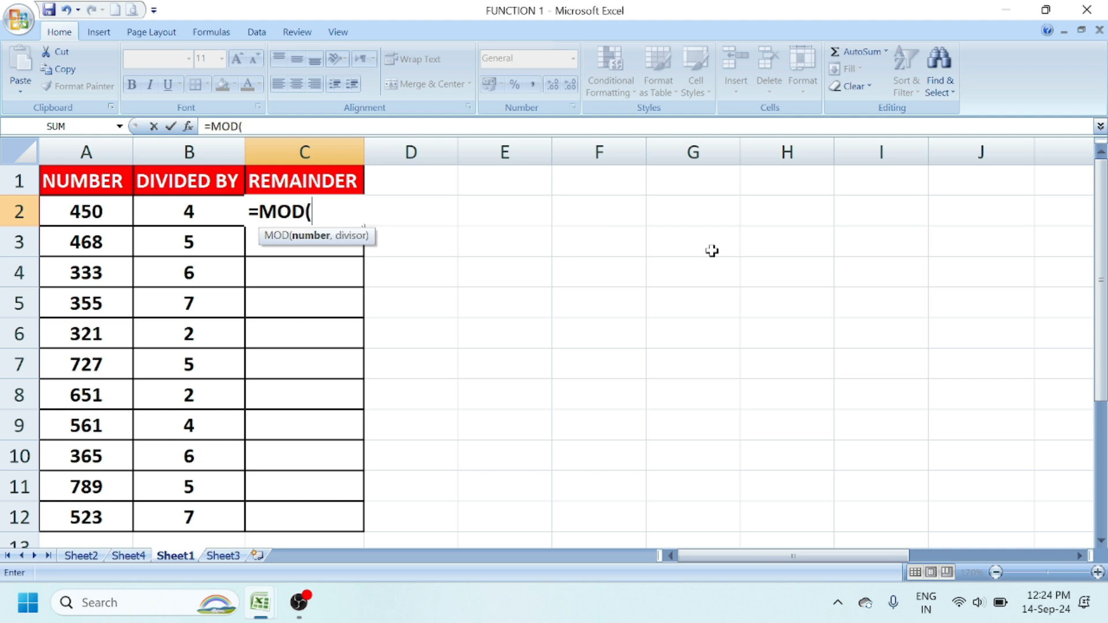
{"action": "left_click", "coordinate": [87, 211]}
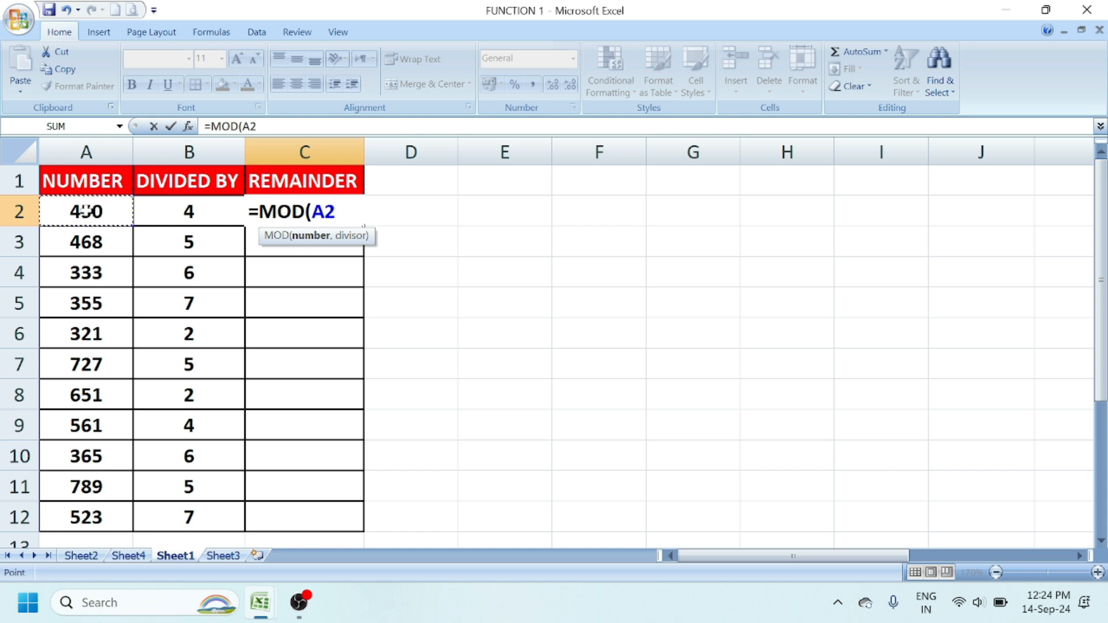
{"action": "type", "text": ","}
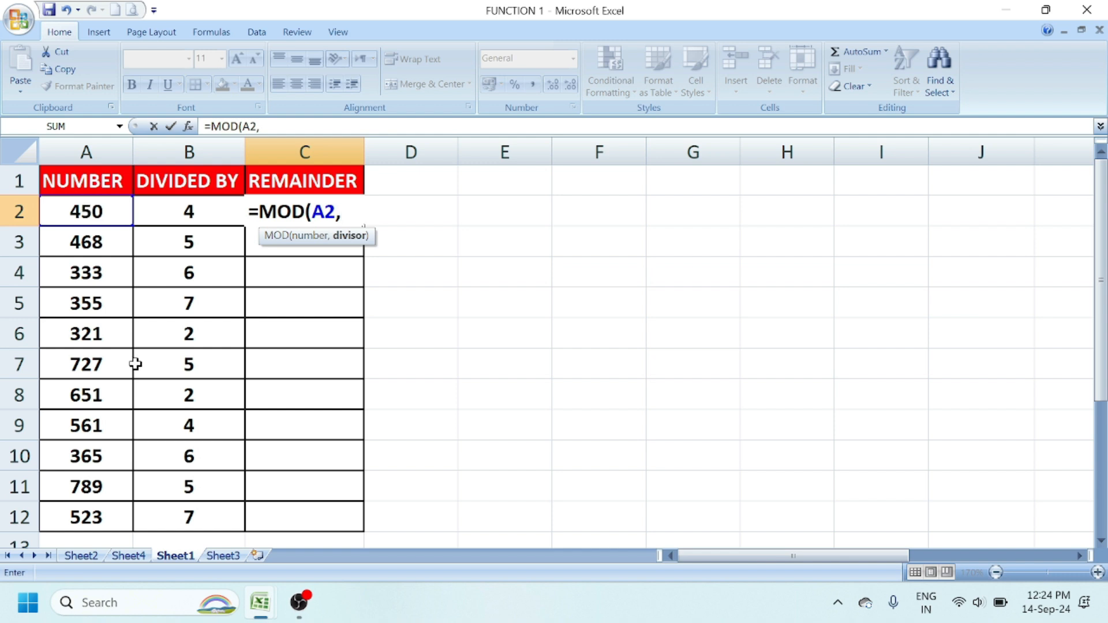
{"action": "left_click", "coordinate": [177, 211]}
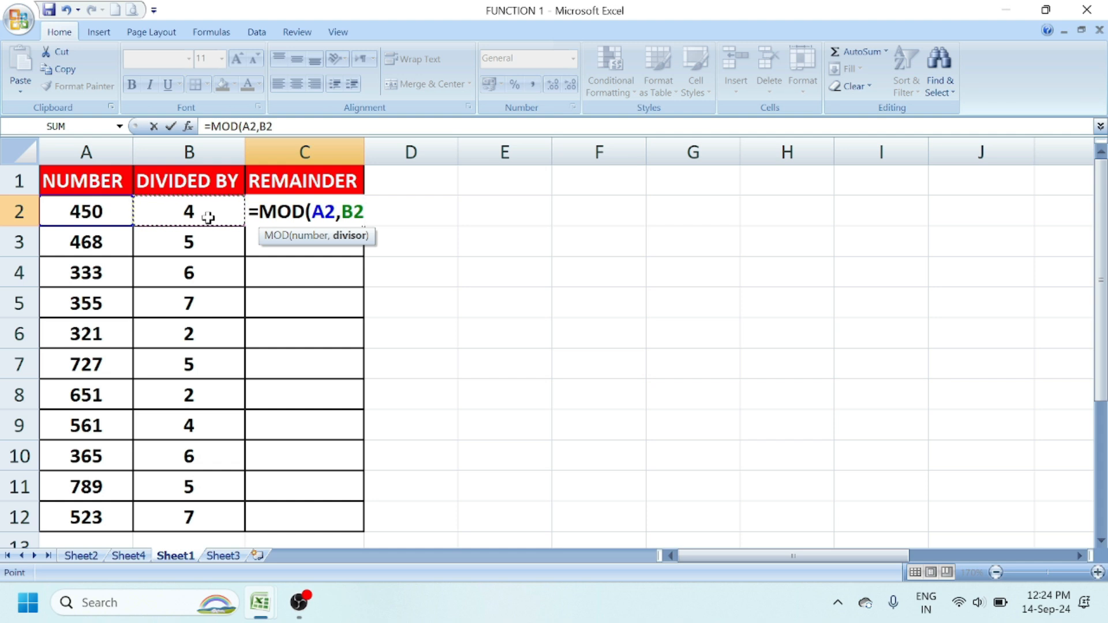
{"action": "type", "text": ")"}
{"action": "key", "text": "Return"}
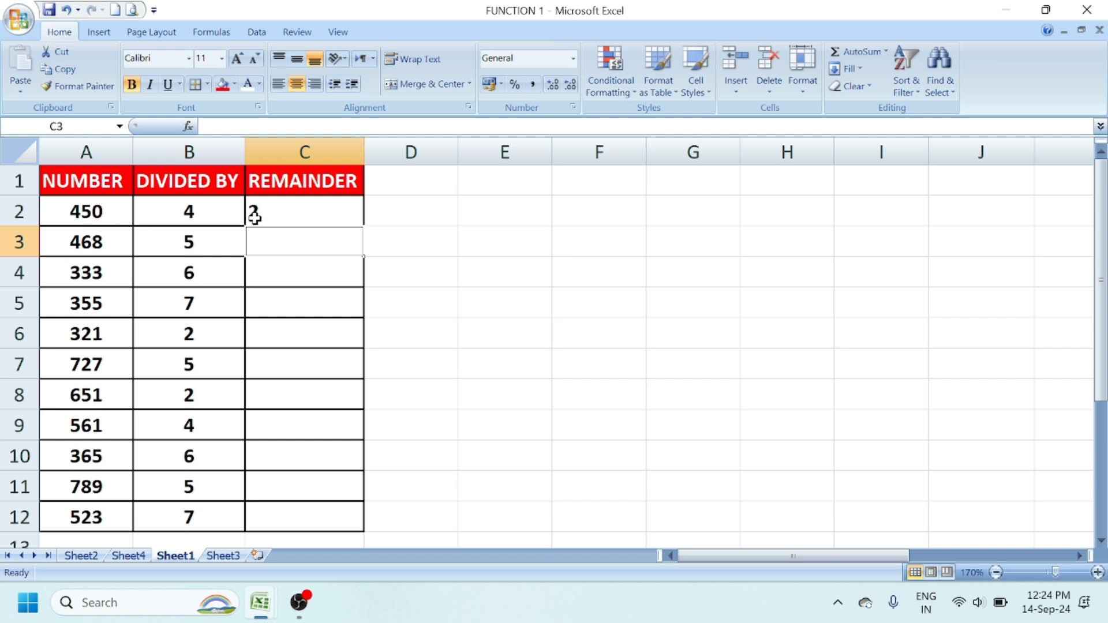
- Copy the remainder formula down to C12 and centre the values
{"action": "left_click", "coordinate": [287, 212]}
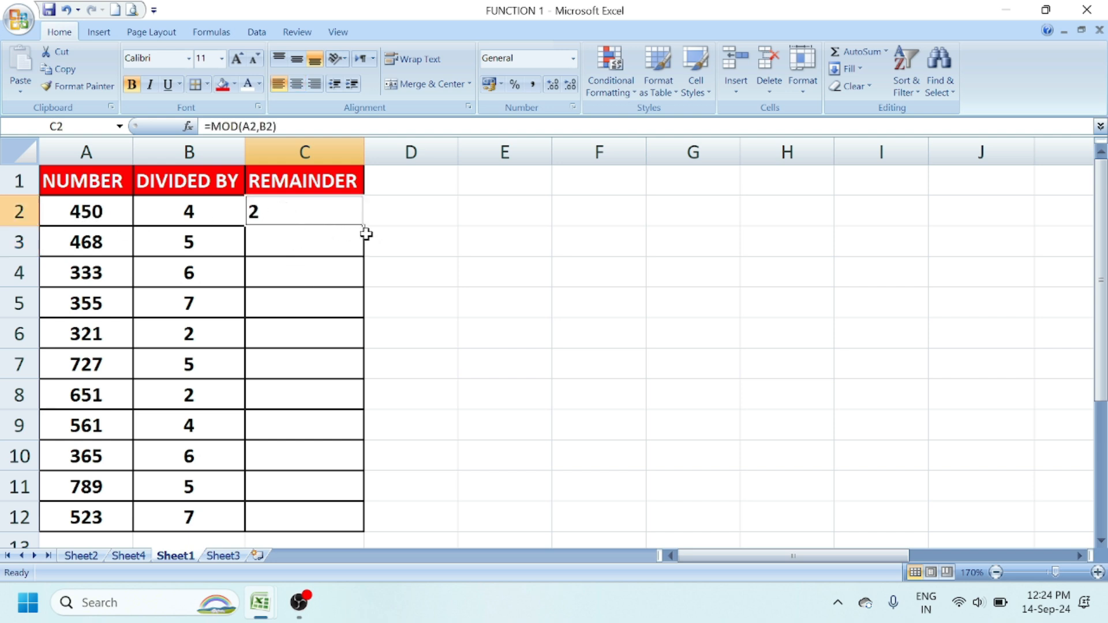
{"action": "left_click_drag", "start_coordinate": [362, 226], "coordinate": [361, 526]}
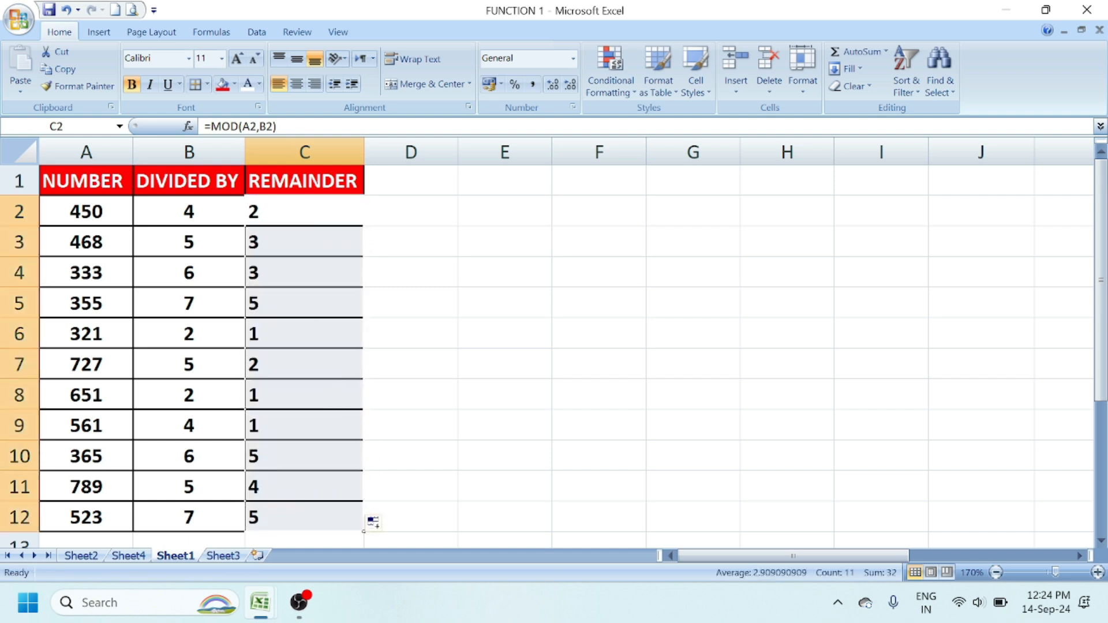
{"action": "left_click", "coordinate": [296, 84]}
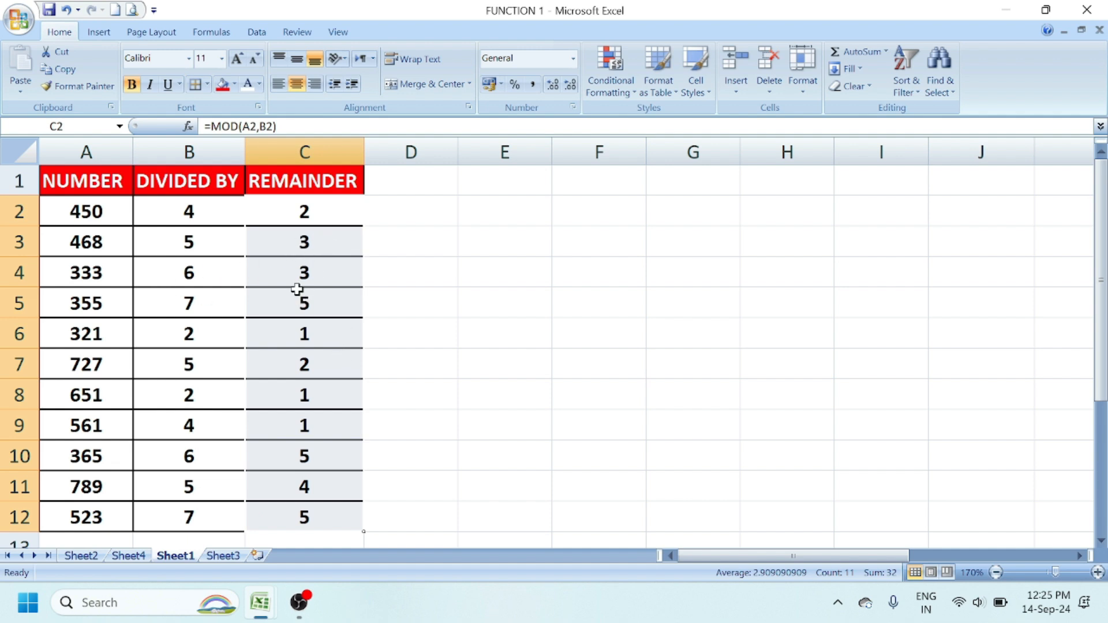
{"action": "left_click", "coordinate": [450, 300]}
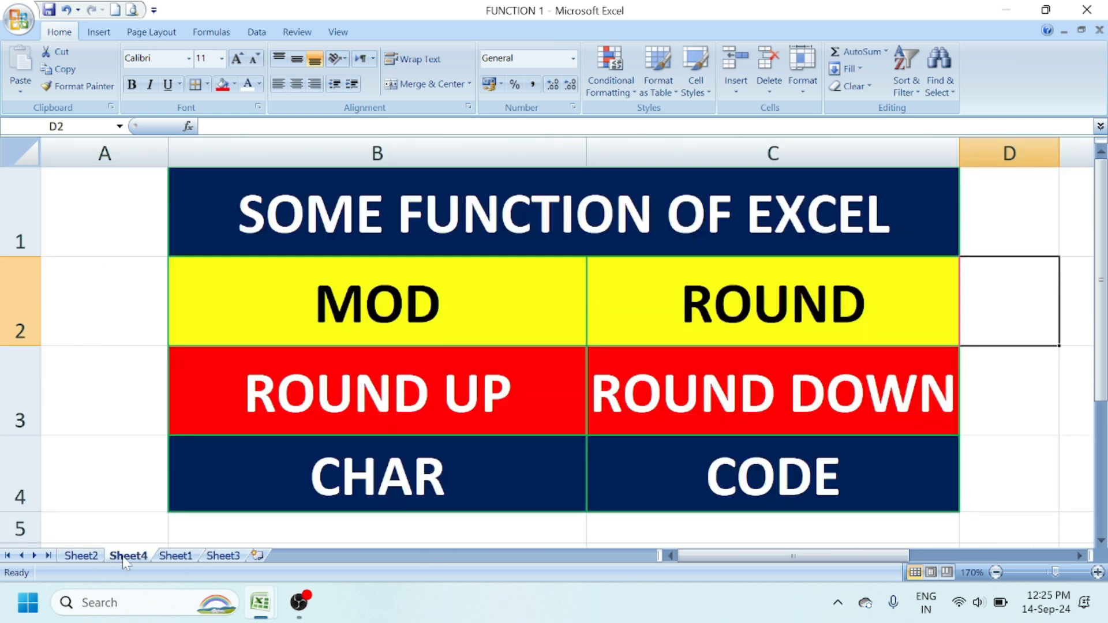
{"action": "left_click", "coordinate": [128, 555]}
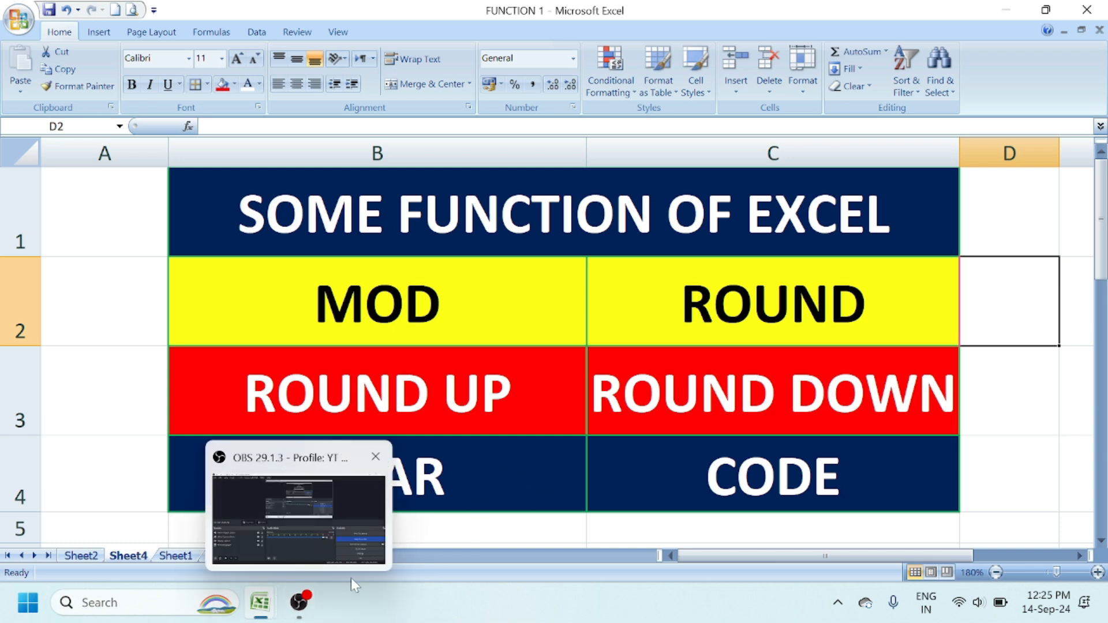
- On Sheet1, auto-fit column P for ROUND UP and widen column Q to fit ROOUND DOWN
{"action": "left_click", "coordinate": [177, 555]}
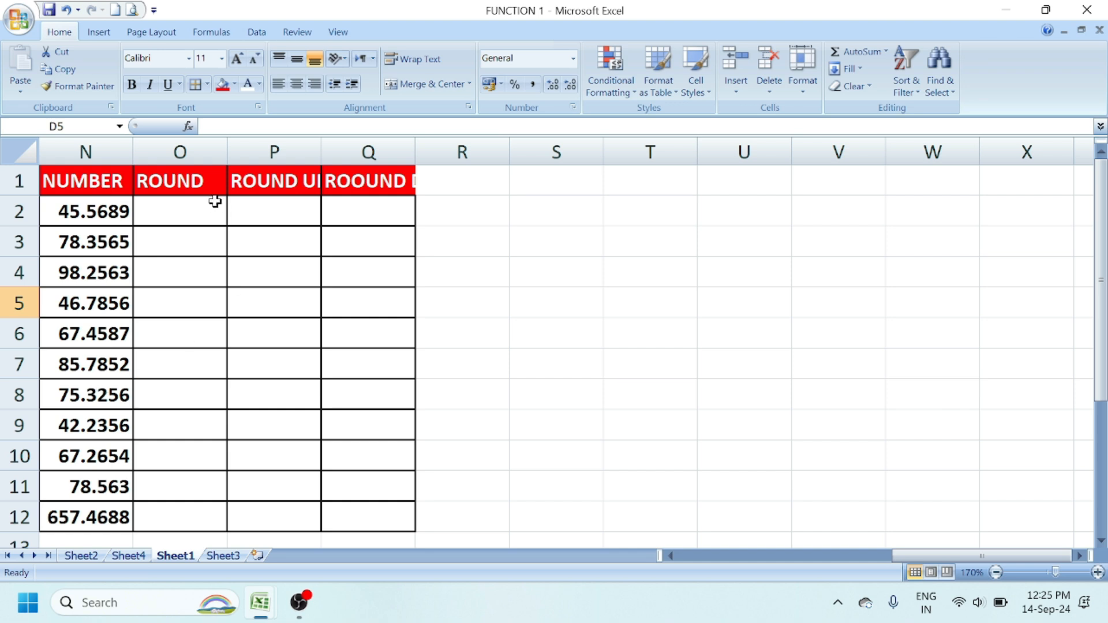
{"action": "double_click", "coordinate": [320, 152]}
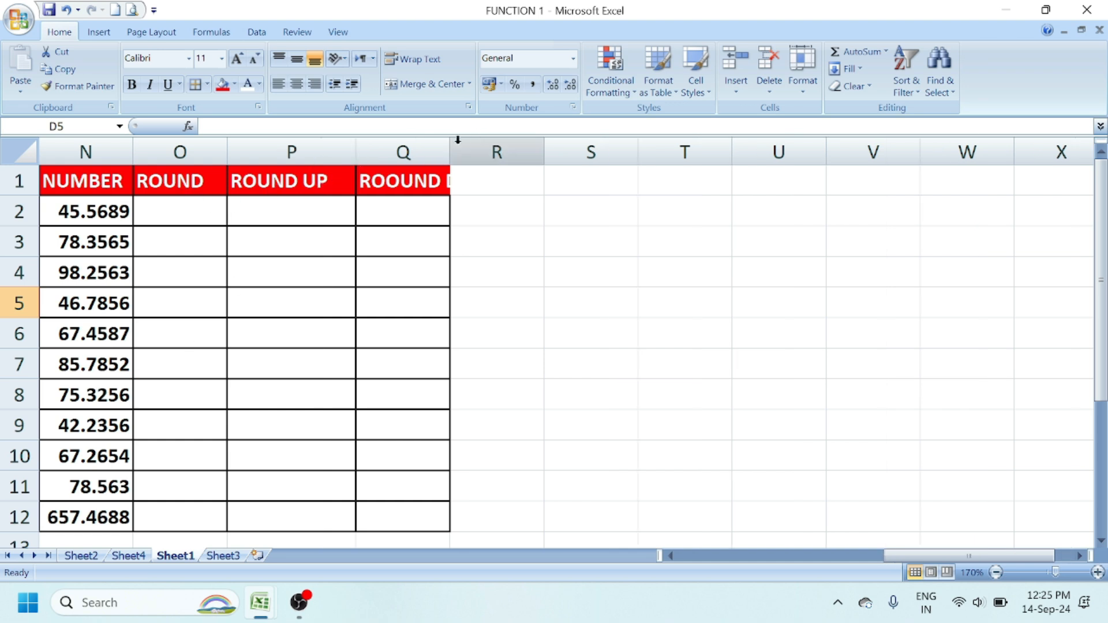
{"action": "left_click_drag", "start_coordinate": [451, 149], "coordinate": [539, 153]}
{"action": "left_click", "coordinate": [680, 271]}
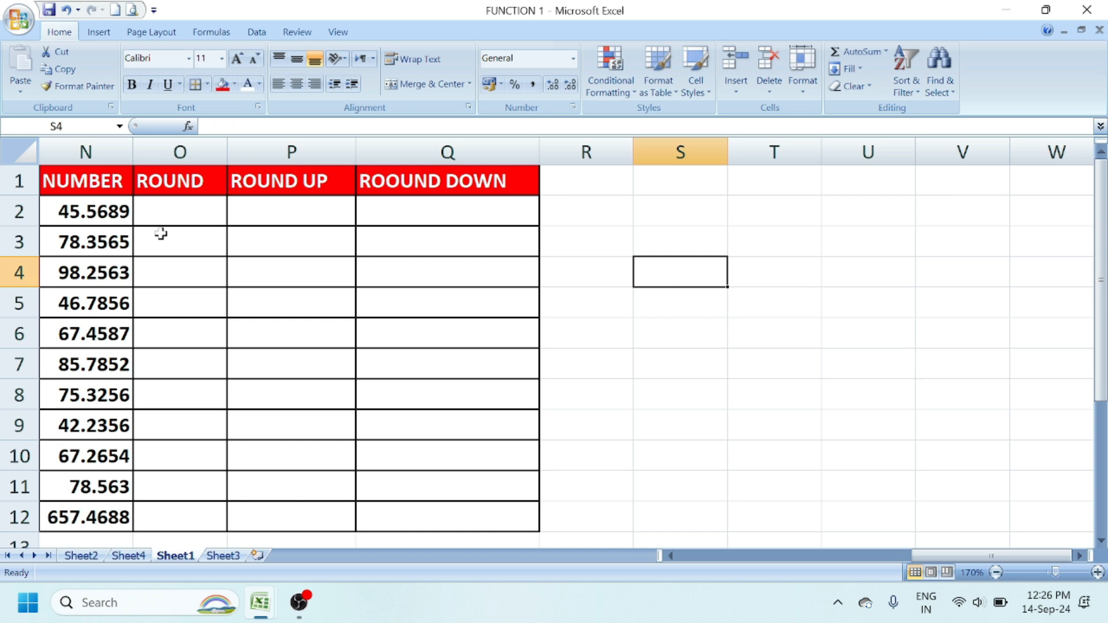
{"action": "left_click", "coordinate": [173, 211]}
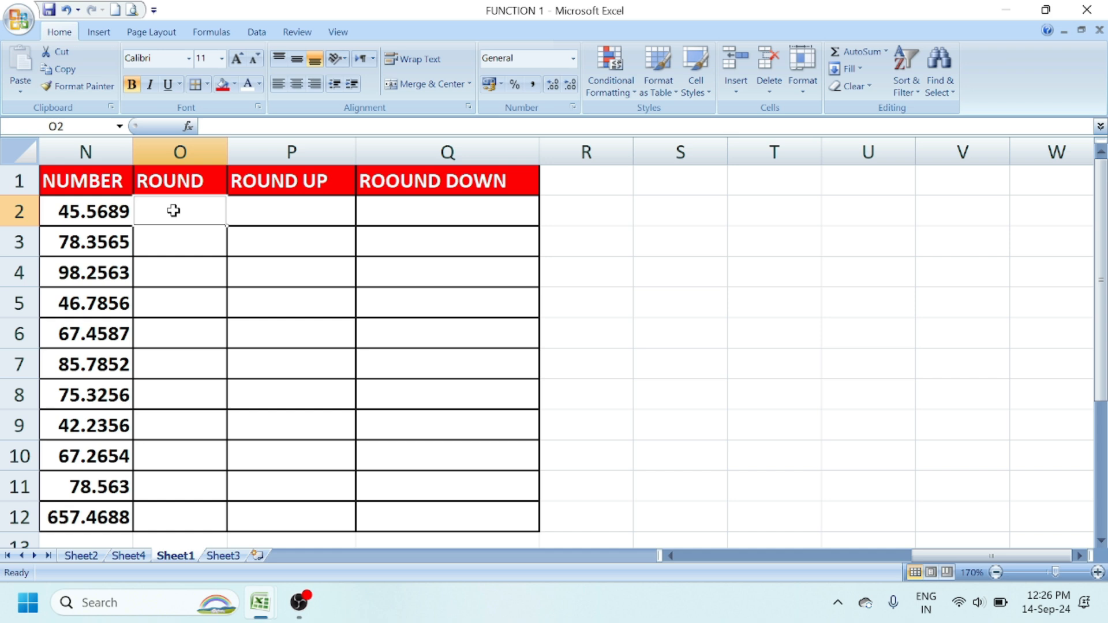
- Enter =ROUND(N2,2) in O2 and fill it down to row 12
{"action": "type", "text": "="}
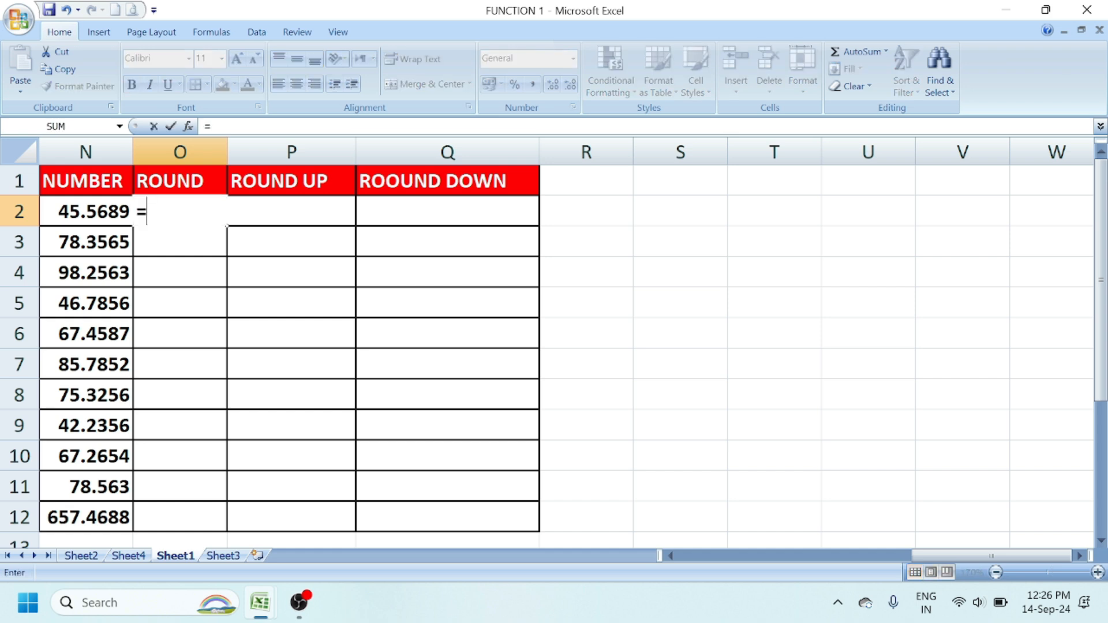
{"action": "type", "text": "ROU"}
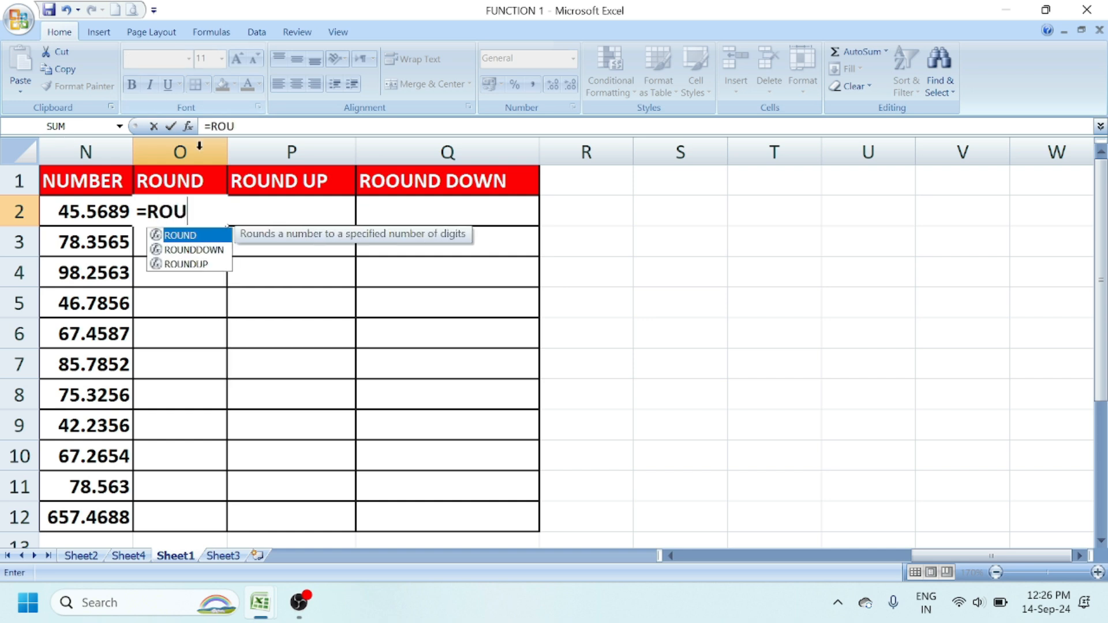
{"action": "double_click", "coordinate": [184, 235]}
{"action": "left_click", "coordinate": [84, 211]}
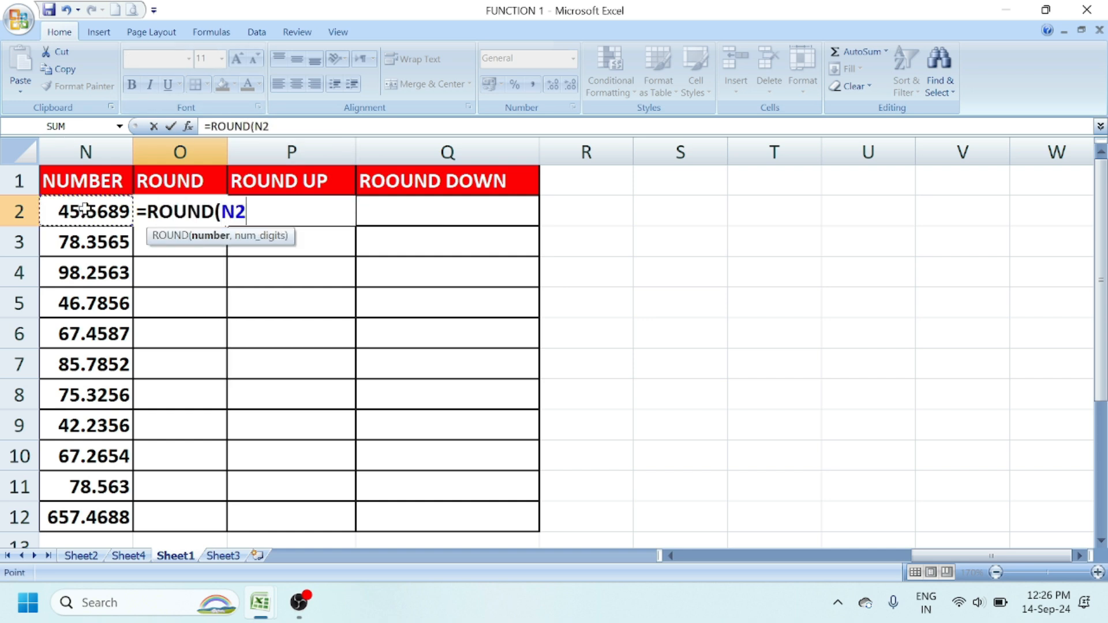
{"action": "type", "text": ","}
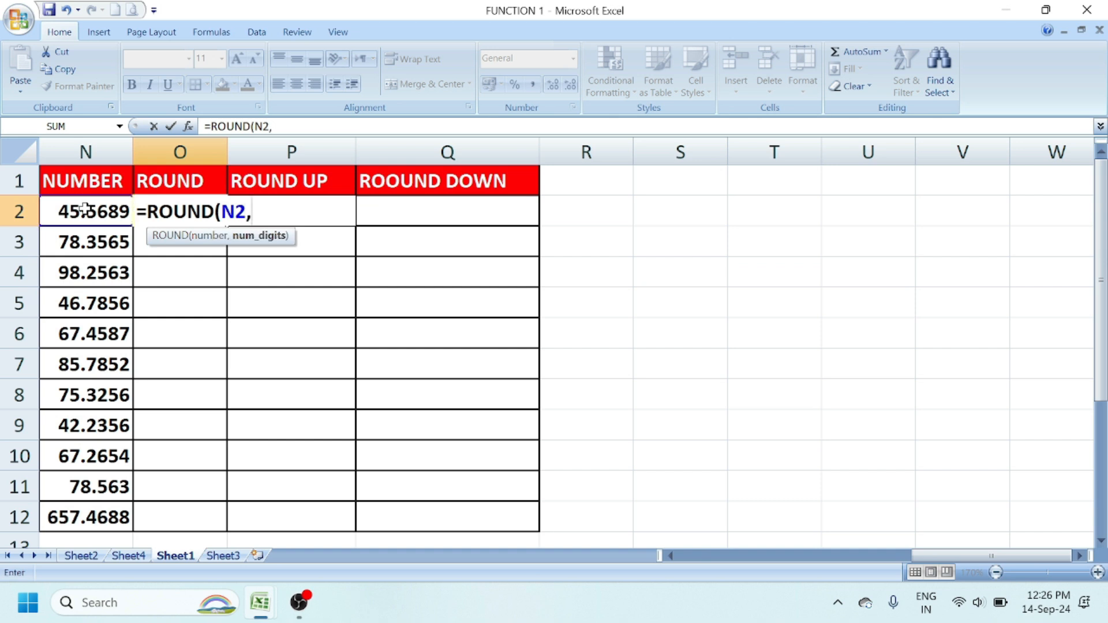
{"action": "type", "text": "2)"}
{"action": "key", "text": "Return"}
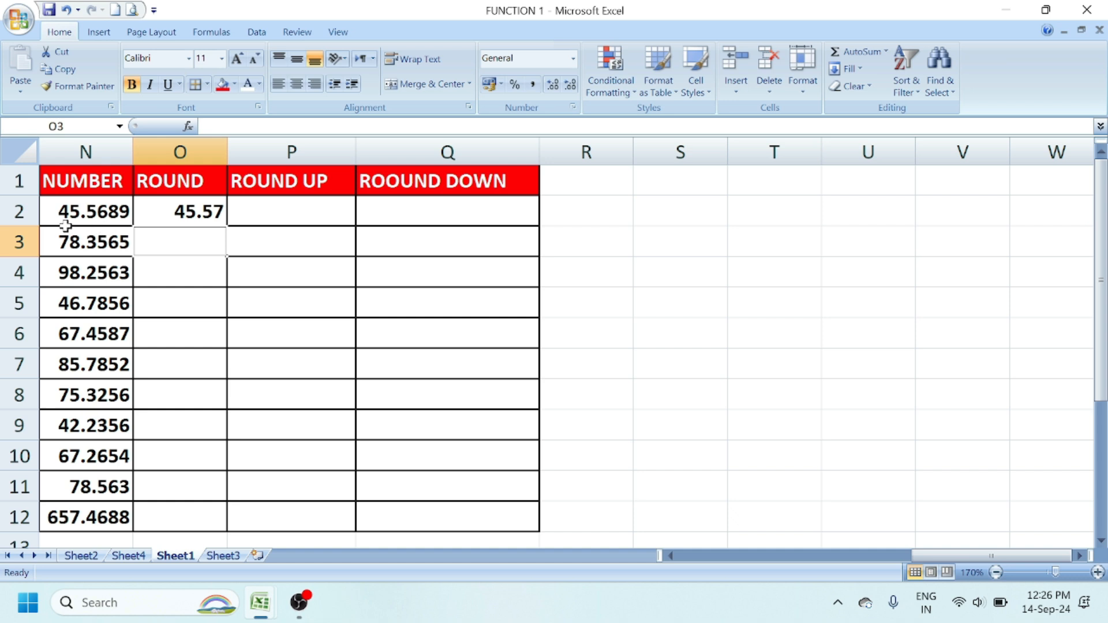
{"action": "left_click", "coordinate": [176, 213]}
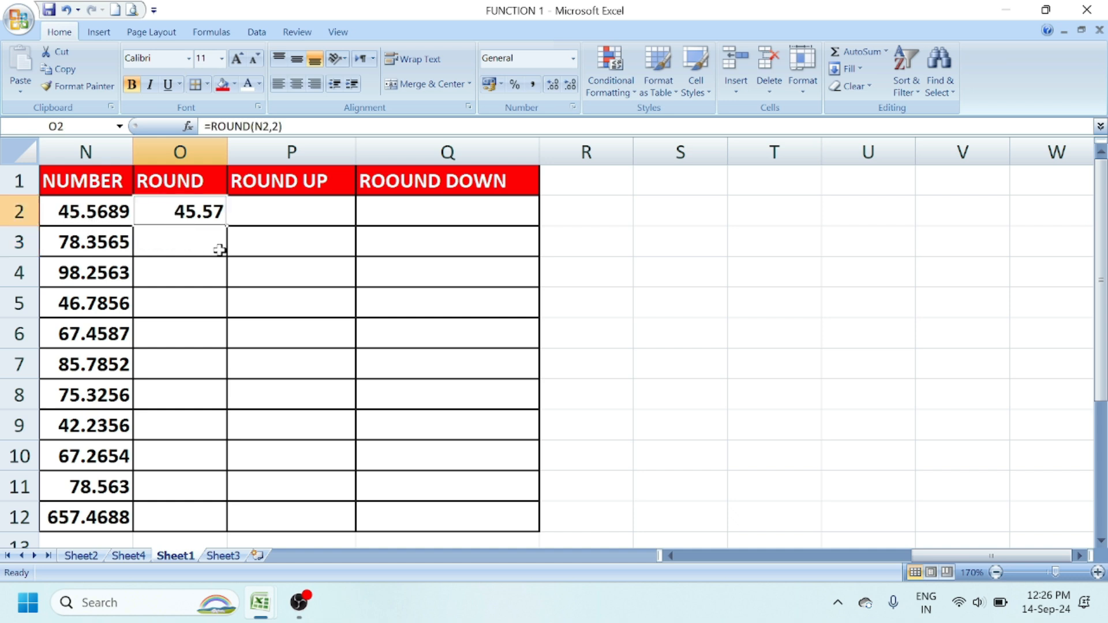
{"action": "left_click_drag", "start_coordinate": [224, 227], "coordinate": [225, 227]}
{"action": "double_click", "coordinate": [224, 227]}
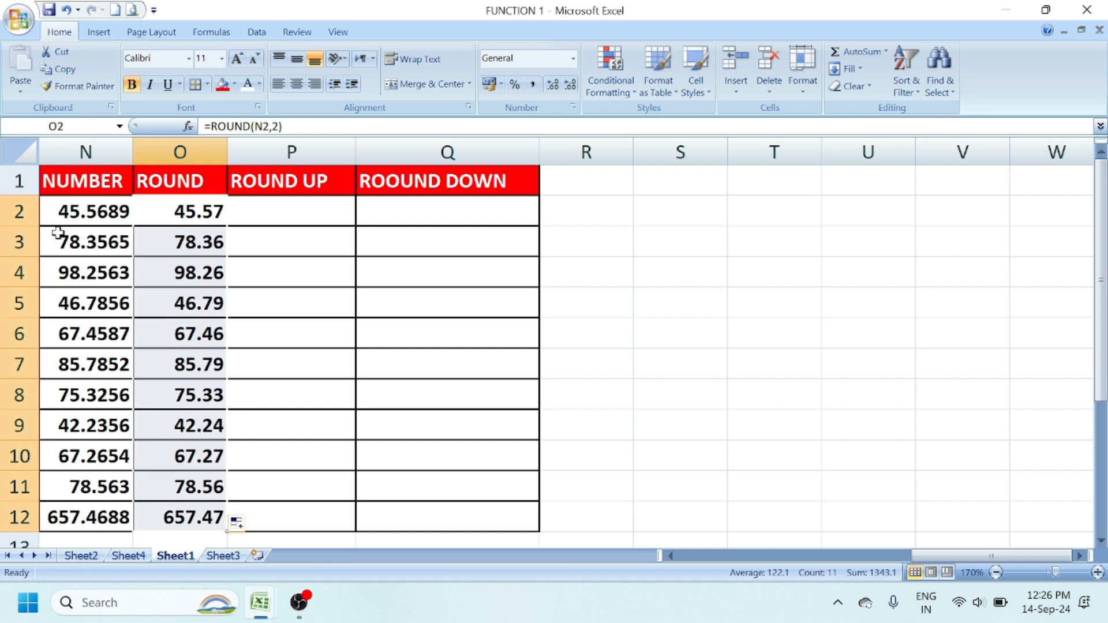
- Change O2 to =ROUND(N2,0) and refill down to O12, showing 46 through 657
{"action": "double_click", "coordinate": [201, 210]}
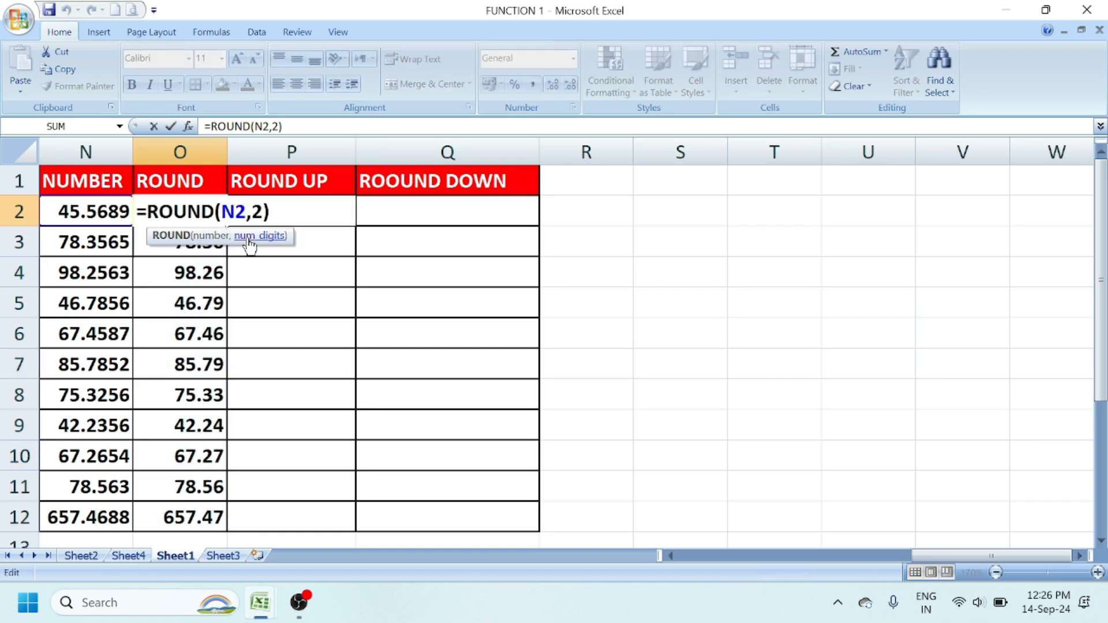
{"action": "key", "text": "BackSpace"}
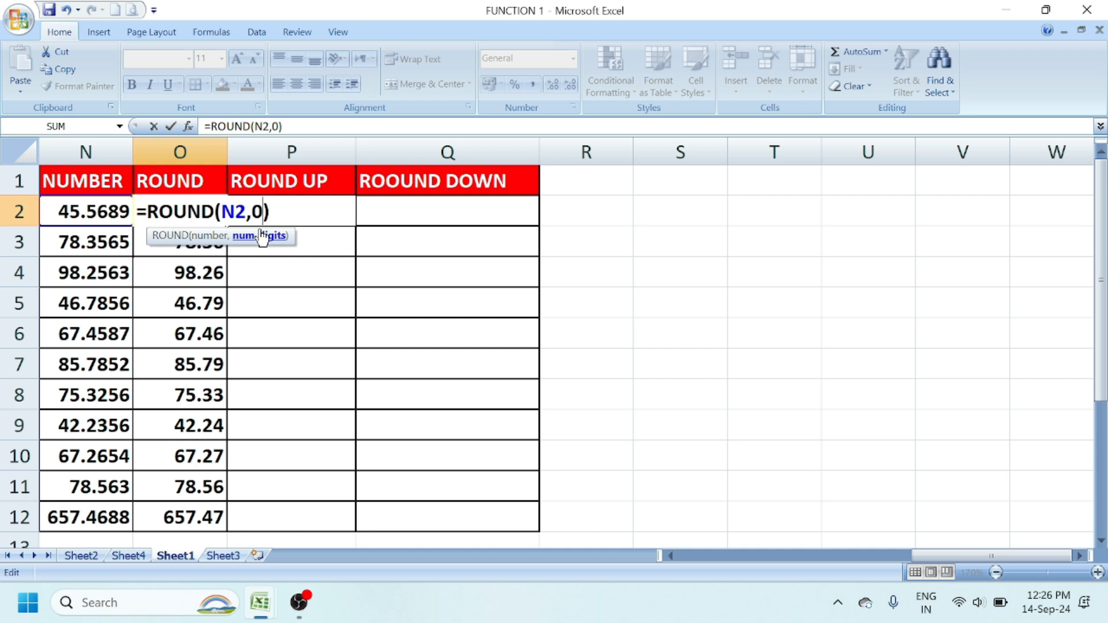
{"action": "key", "text": "Return"}
{"action": "left_click", "coordinate": [209, 211]}
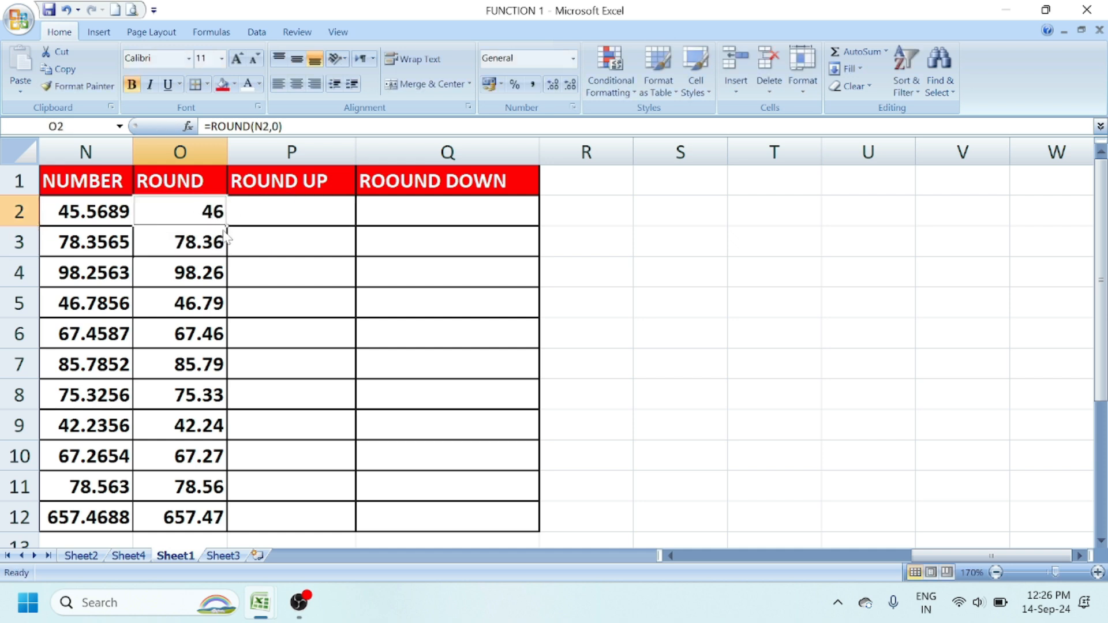
{"action": "double_click", "coordinate": [226, 226]}
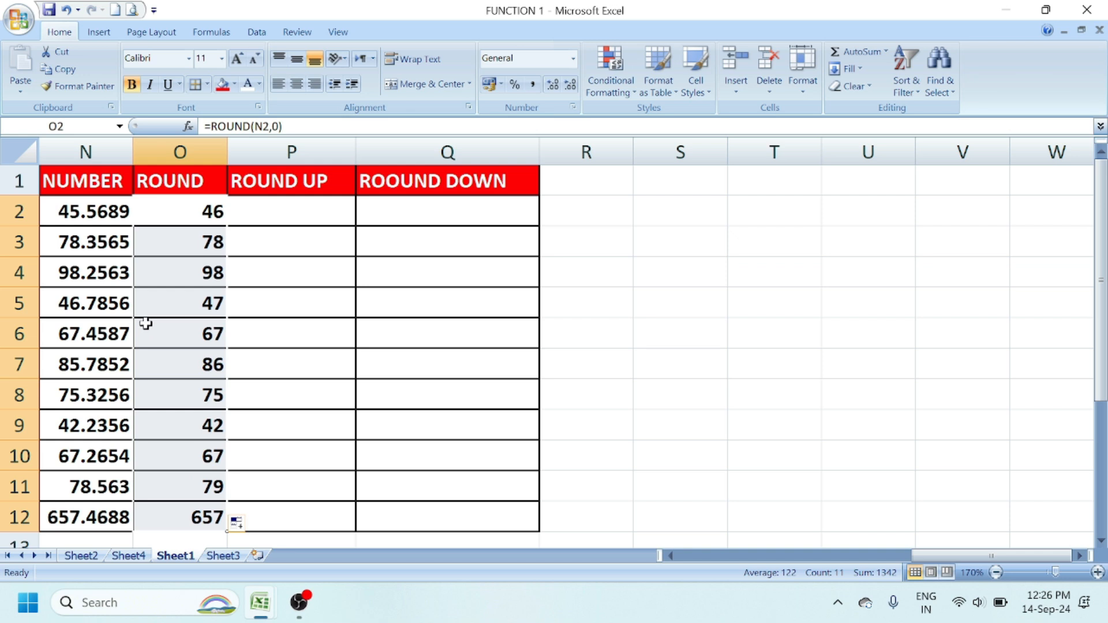
{"action": "left_click", "coordinate": [267, 211]}
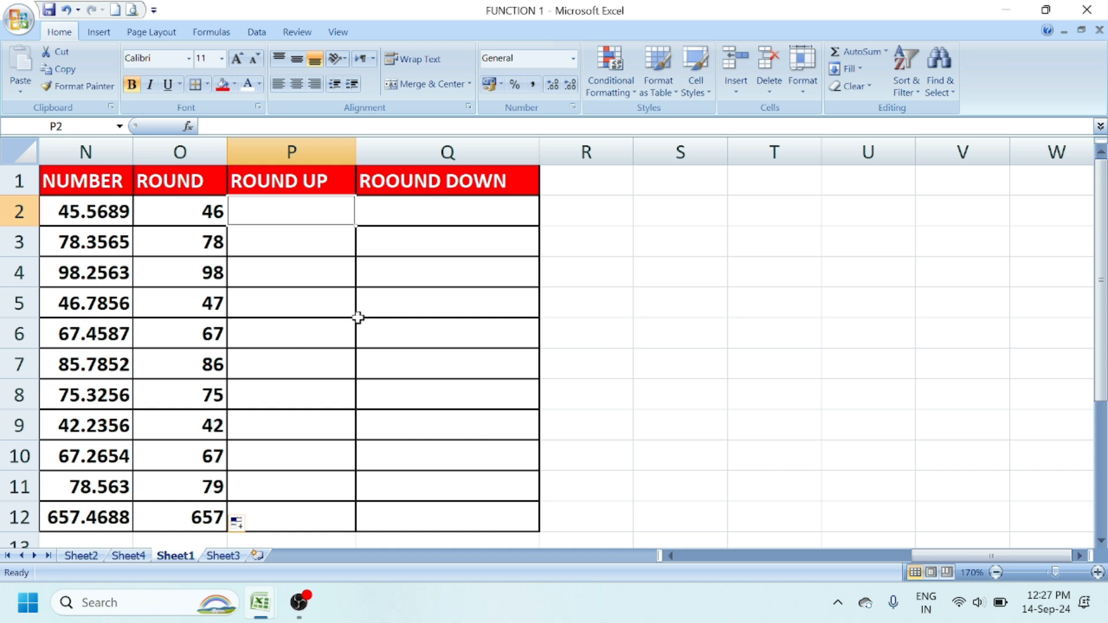
- Enter =ROUNDUP(N2,0) in P2 and fill it down to P12, showing 46 through 658
{"action": "type", "text": "="}
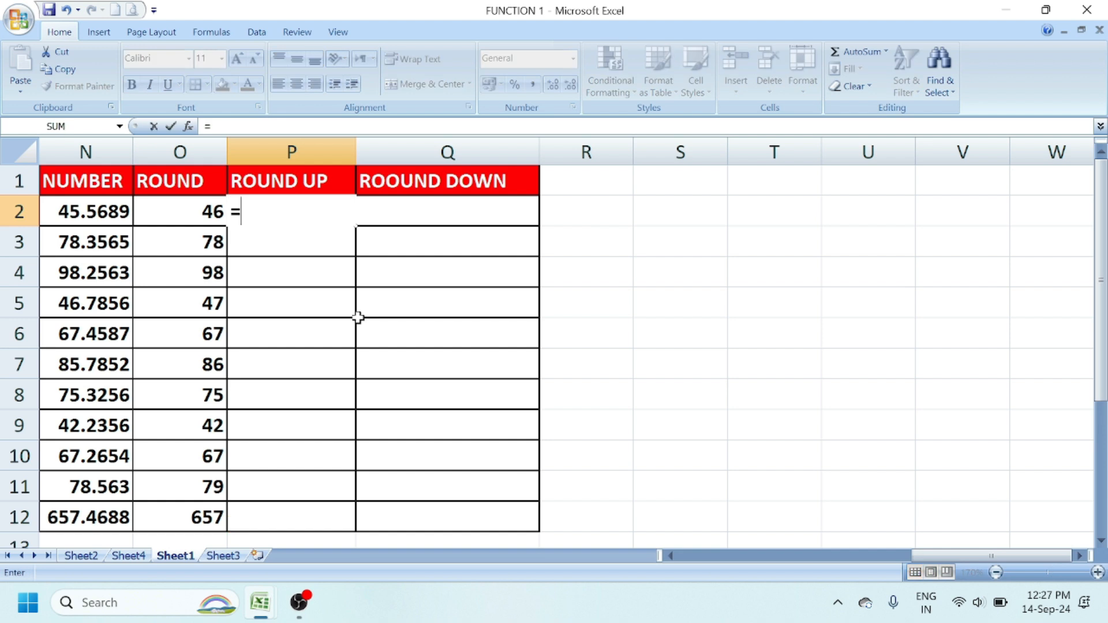
{"action": "type", "text": "R"}
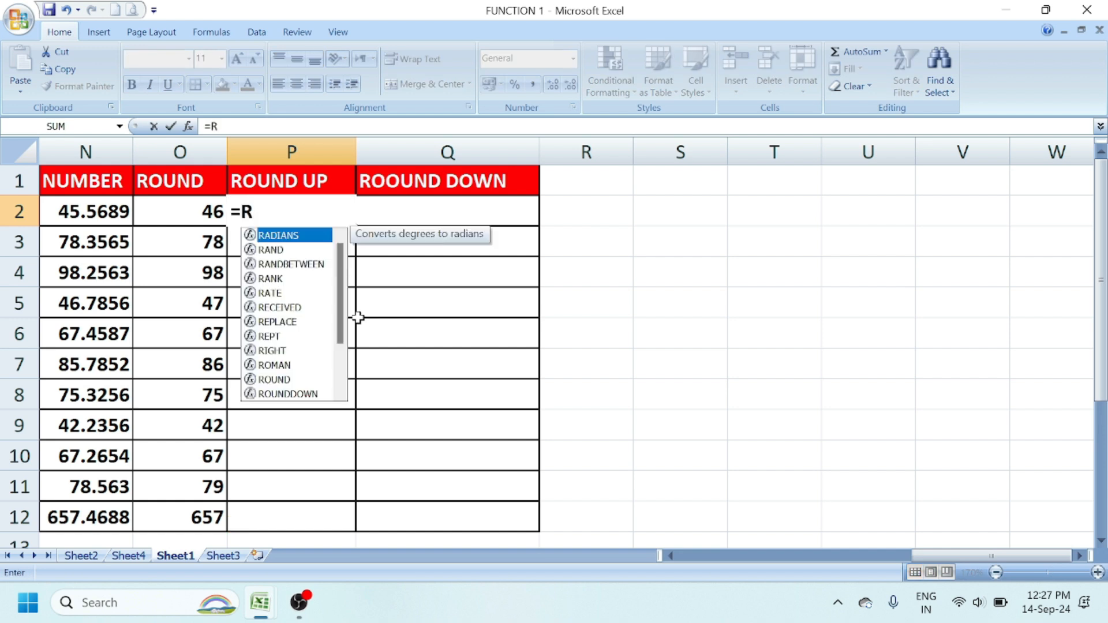
{"action": "type", "text": "O"}
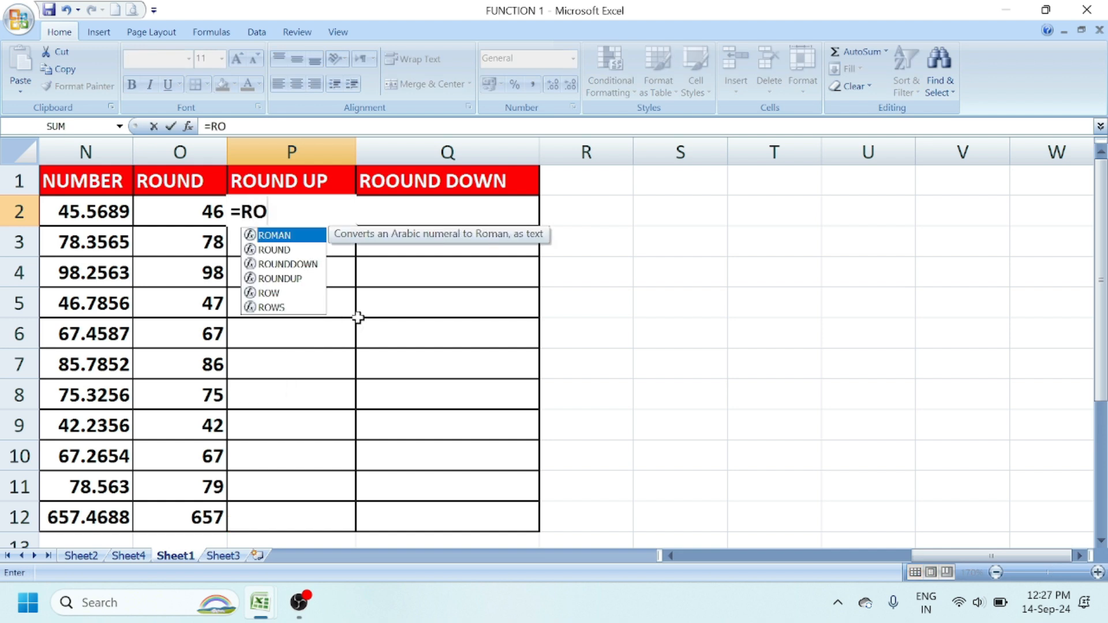
{"action": "double_click", "coordinate": [281, 279]}
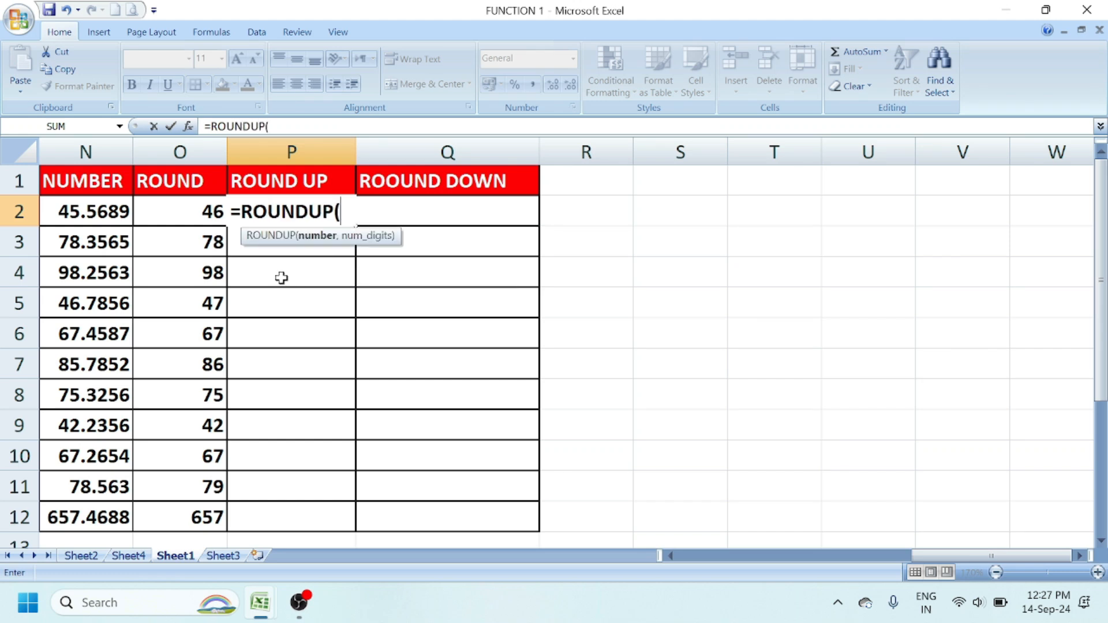
{"action": "left_click", "coordinate": [91, 212]}
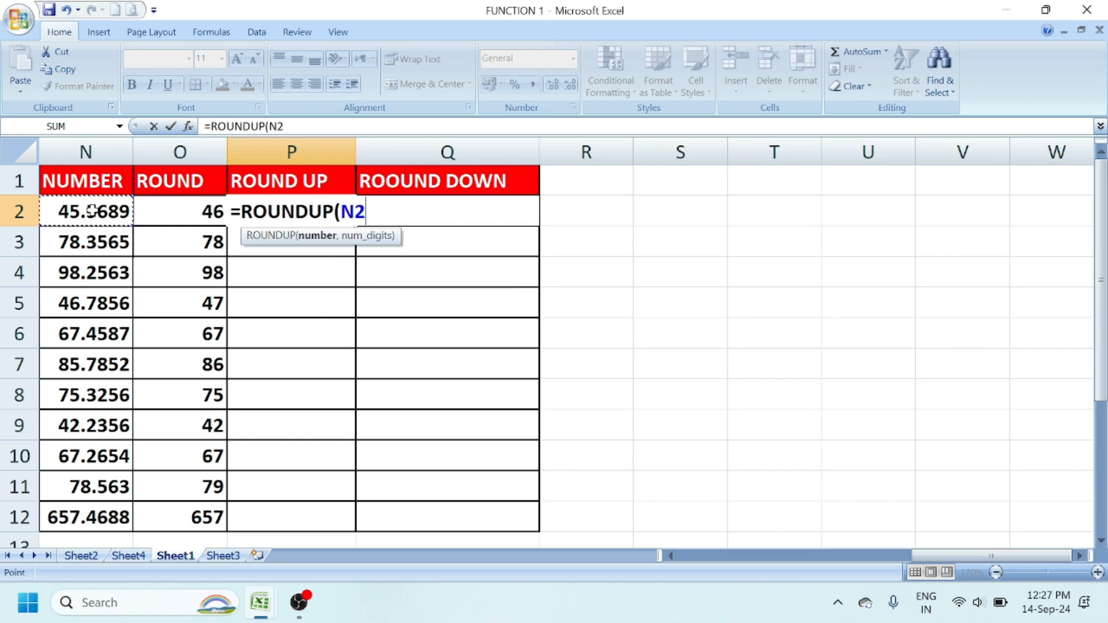
{"action": "type", "text": ","}
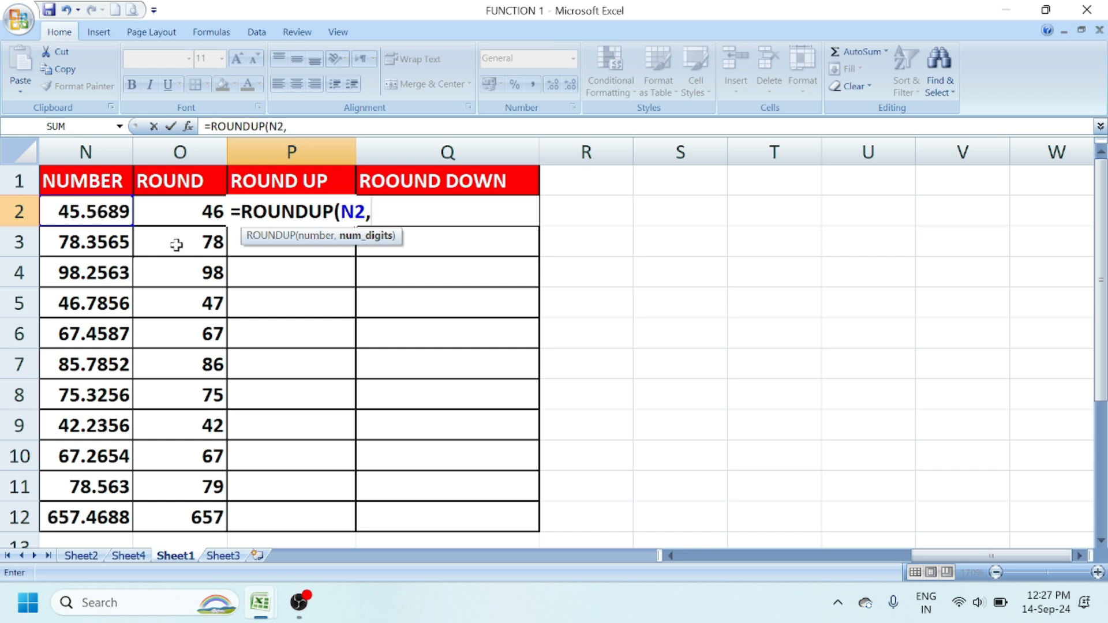
{"action": "type", "text": "0)"}
{"action": "key", "text": "Return"}
{"action": "left_click", "coordinate": [288, 218]}
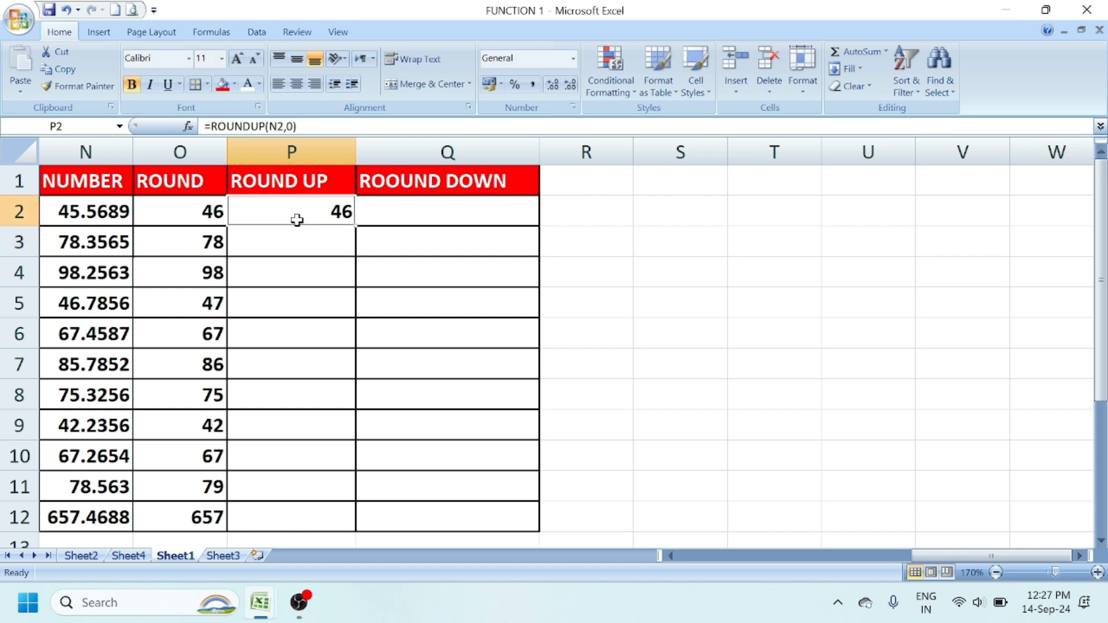
{"action": "left_click", "coordinate": [353, 232]}
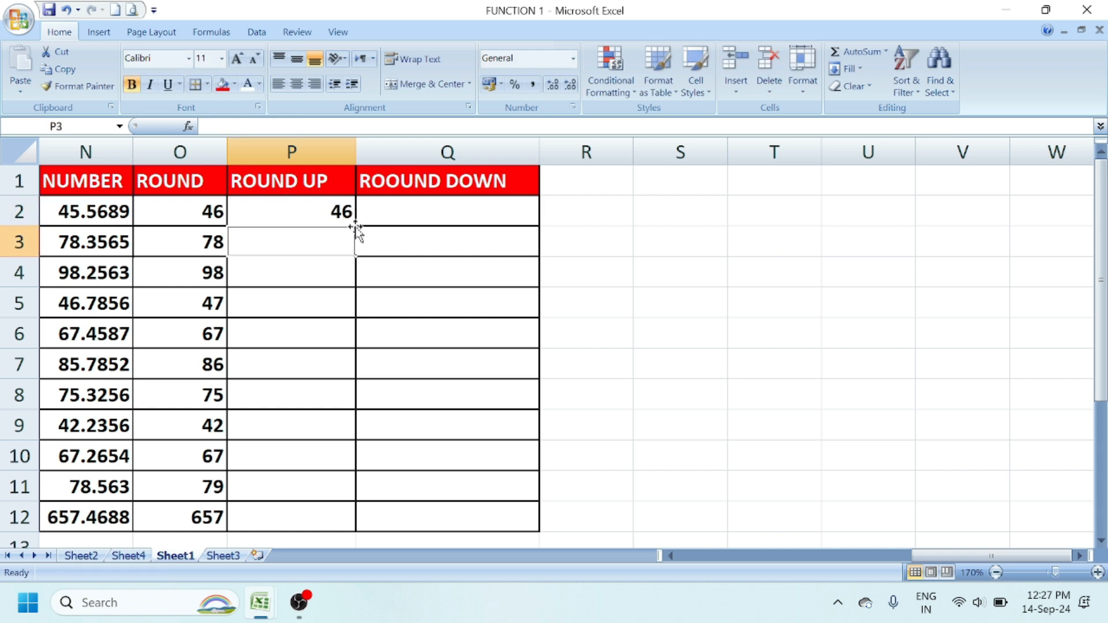
{"action": "double_click", "coordinate": [356, 227]}
{"action": "left_click", "coordinate": [341, 214]}
{"action": "double_click", "coordinate": [356, 226]}
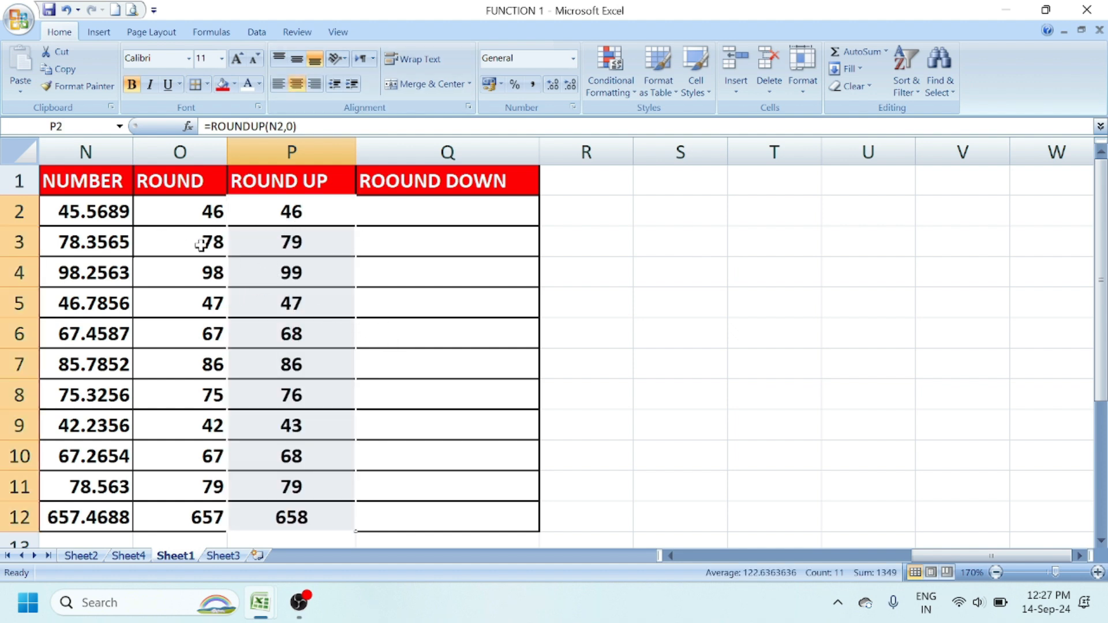
{"action": "left_click", "coordinate": [297, 243]}
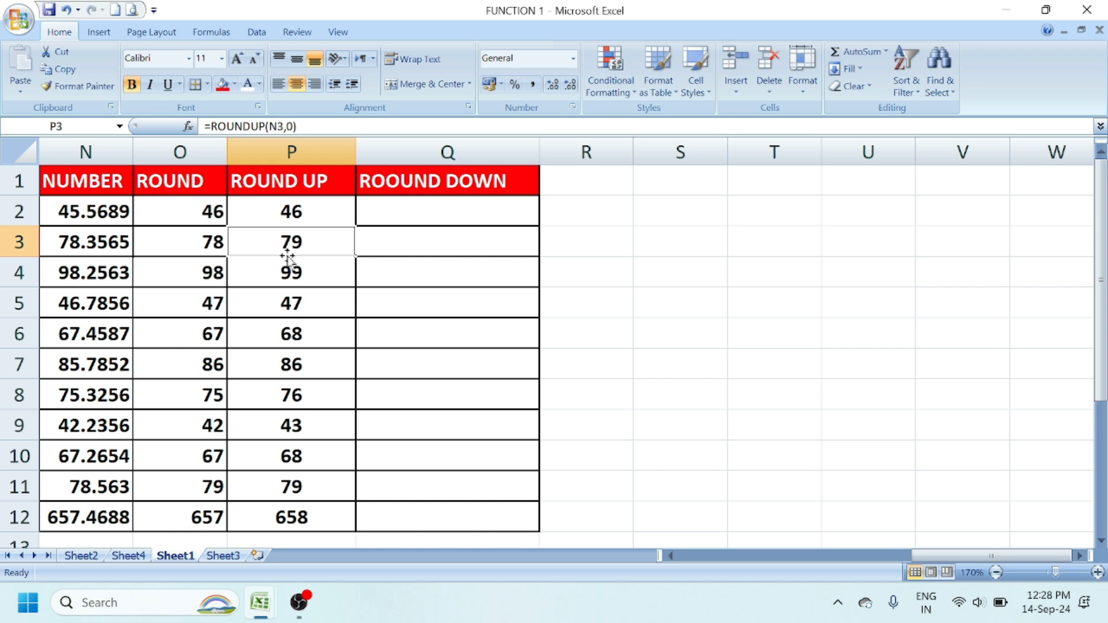
- Enter =ROUNDDOWN(N2,0) in Q2 and fill it down to Q12, showing 45 through 657
{"action": "left_click", "coordinate": [394, 217]}
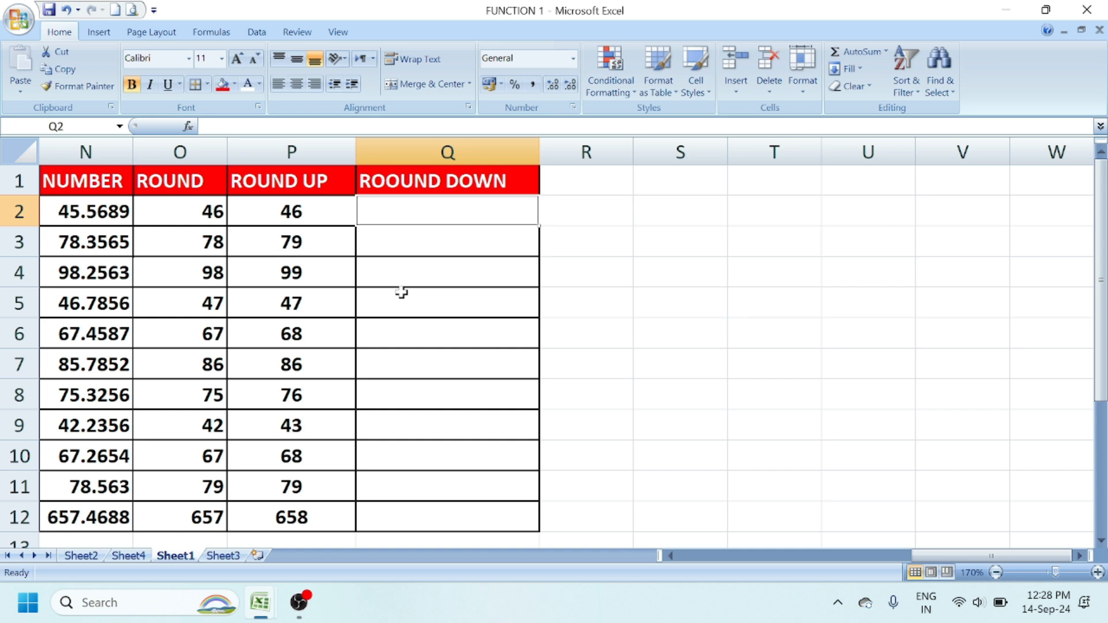
{"action": "type", "text": "=ROU"}
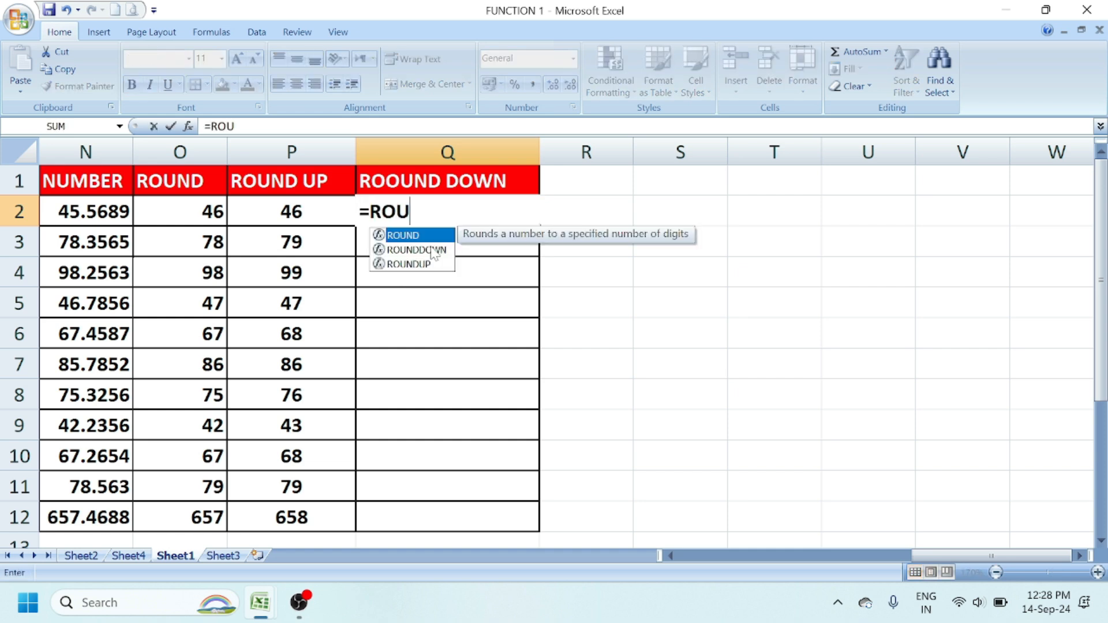
{"action": "double_click", "coordinate": [431, 250]}
{"action": "left_click", "coordinate": [111, 211]}
{"action": "type", "text": ","}
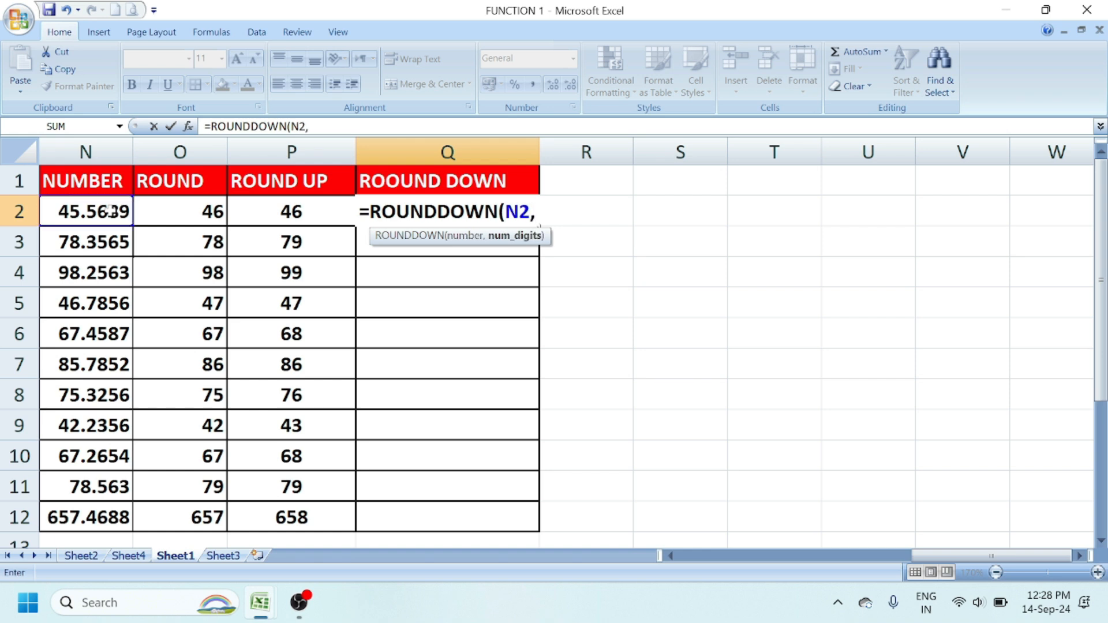
{"action": "type", "text": "0)"}
{"action": "key", "text": "Return"}
{"action": "key", "text": "Up"}
{"action": "double_click", "coordinate": [540, 229]}
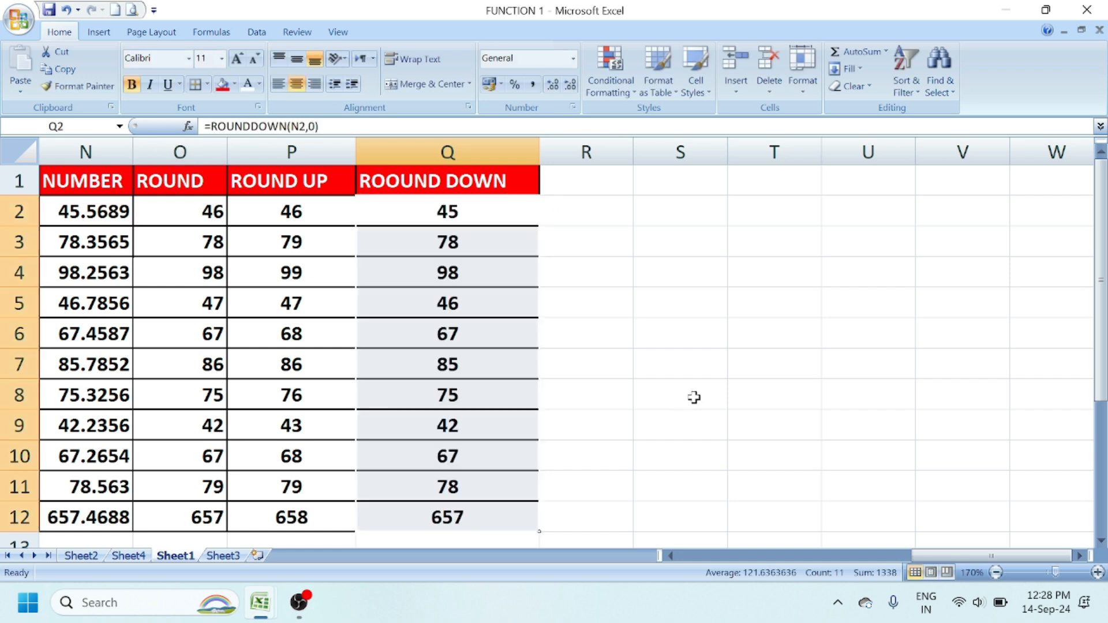
{"action": "left_click", "coordinate": [695, 396]}
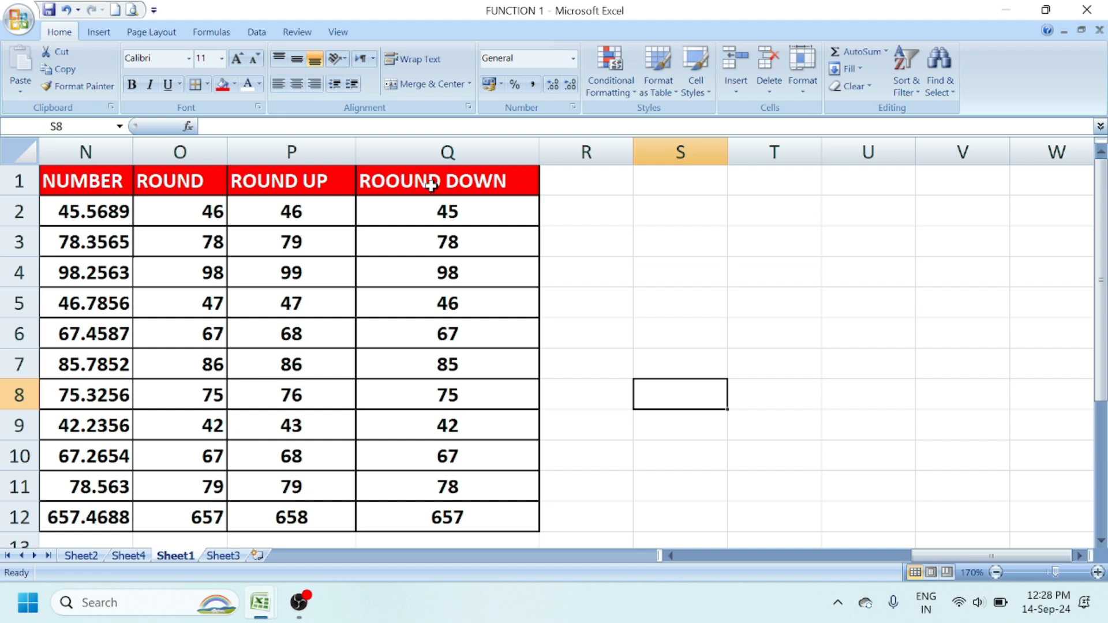
- Review the function list on Sheet4, then open Sheet3 with the NUMBER list
{"action": "left_click", "coordinate": [128, 556]}
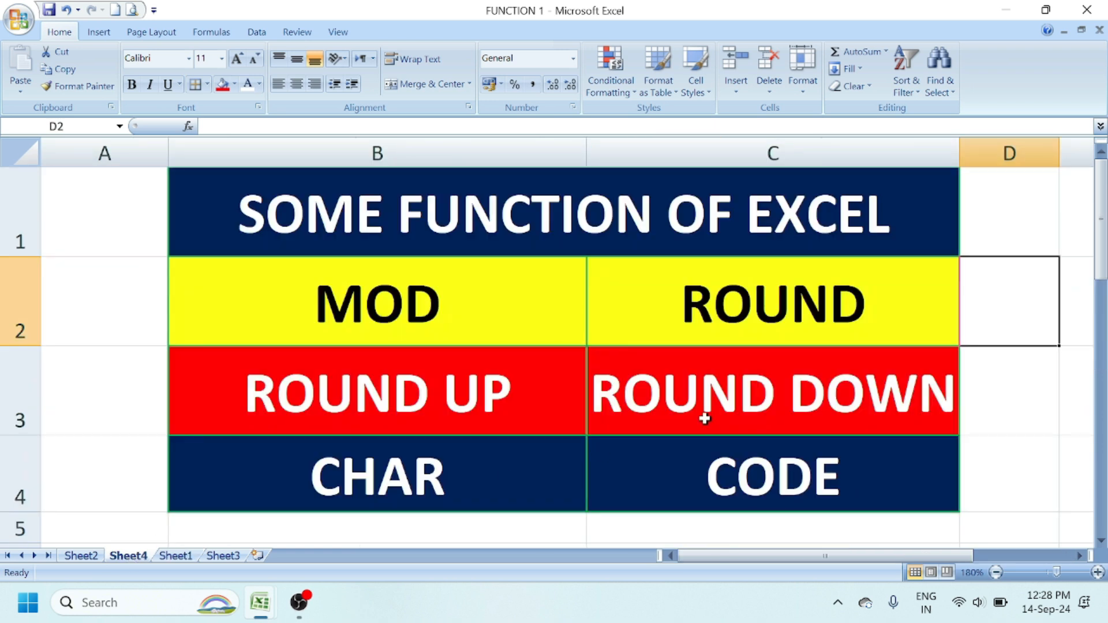
{"action": "scroll", "coordinate": [704, 420], "scroll_direction": "down", "scroll_amount": 1}
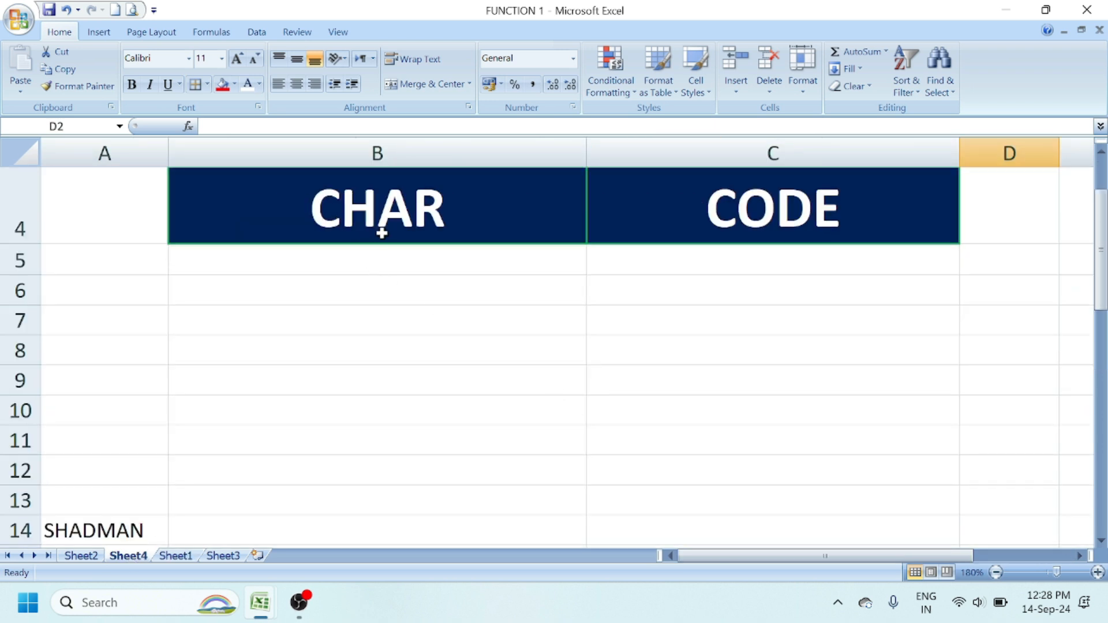
{"action": "scroll", "coordinate": [381, 233], "scroll_direction": "up", "scroll_amount": 1}
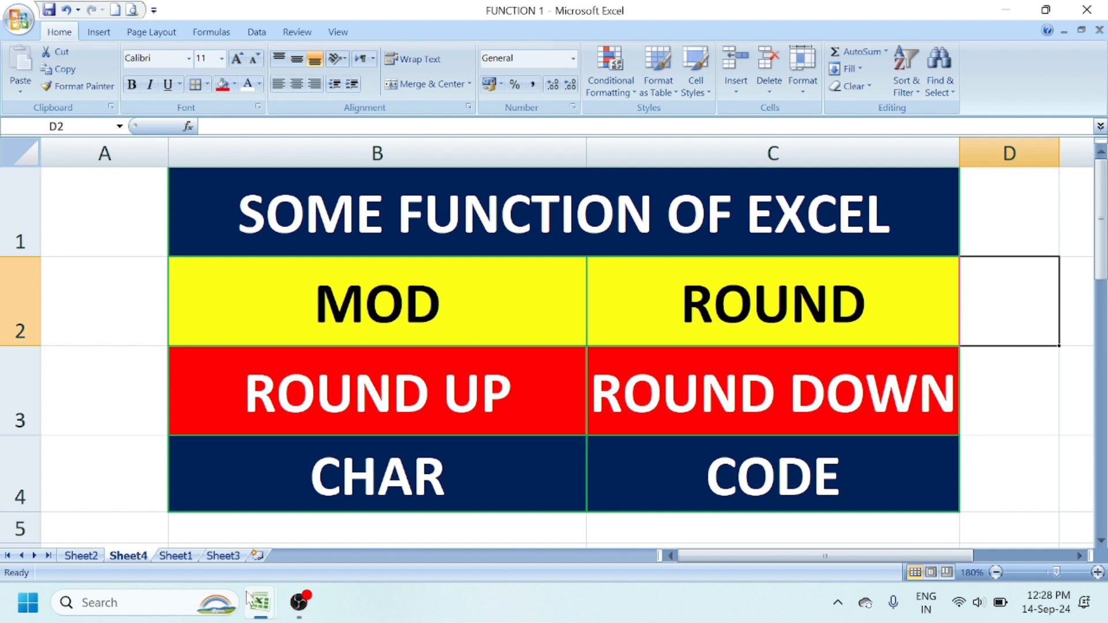
{"action": "left_click", "coordinate": [222, 556]}
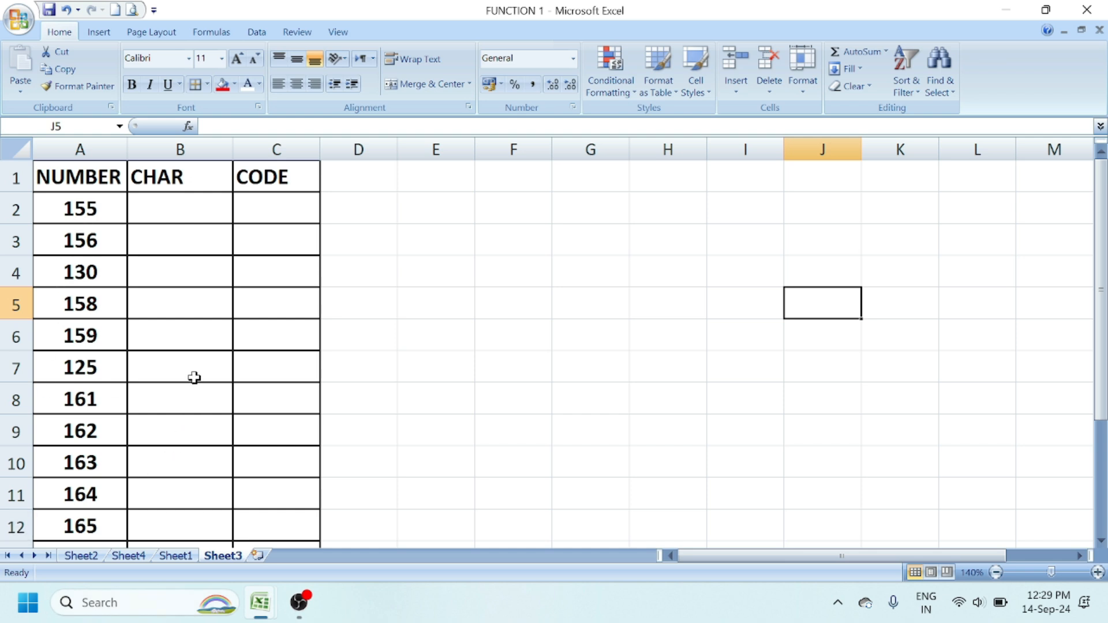
- Enter =CHAR(A2) in B2 and fill it down to B12, showing › through ¥
{"action": "left_click", "coordinate": [137, 215]}
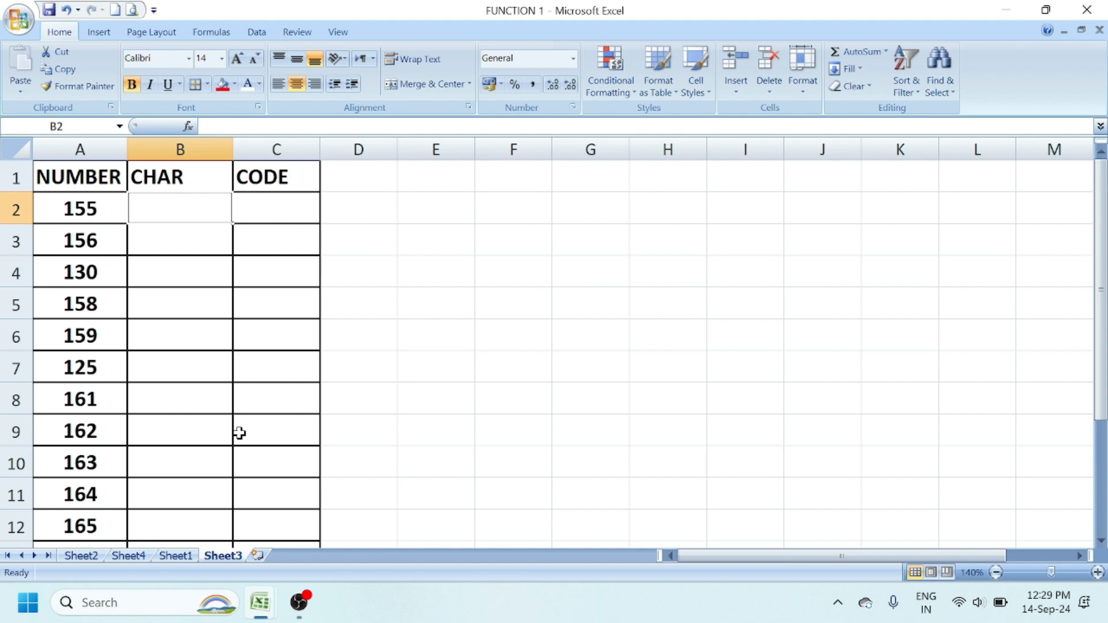
{"action": "type", "text": "="}
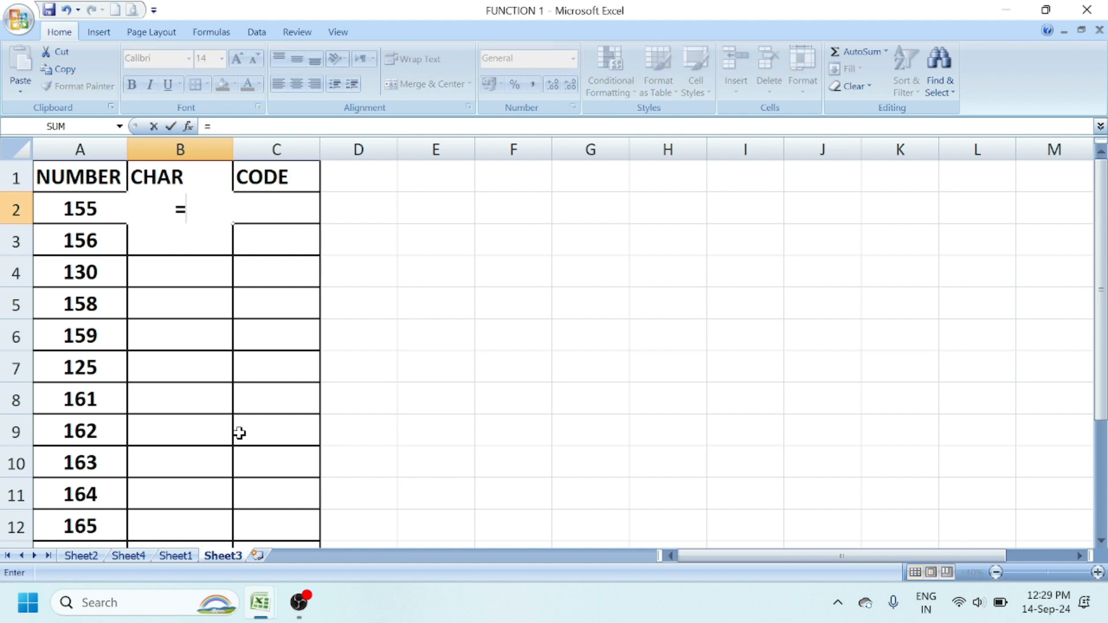
{"action": "type", "text": "CHA"}
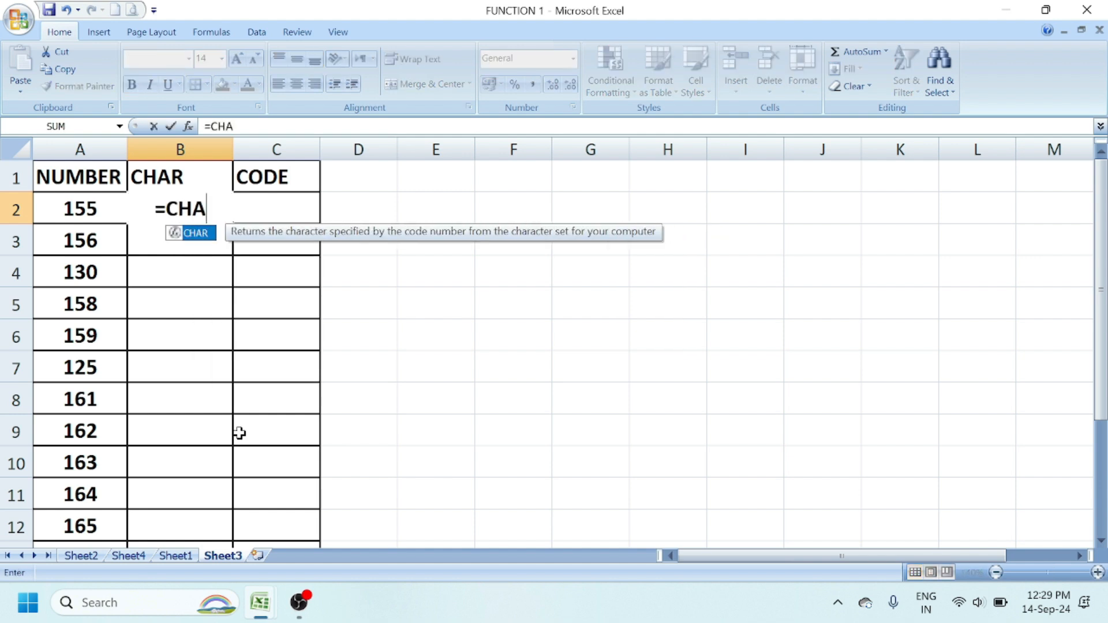
{"action": "type", "text": "R("}
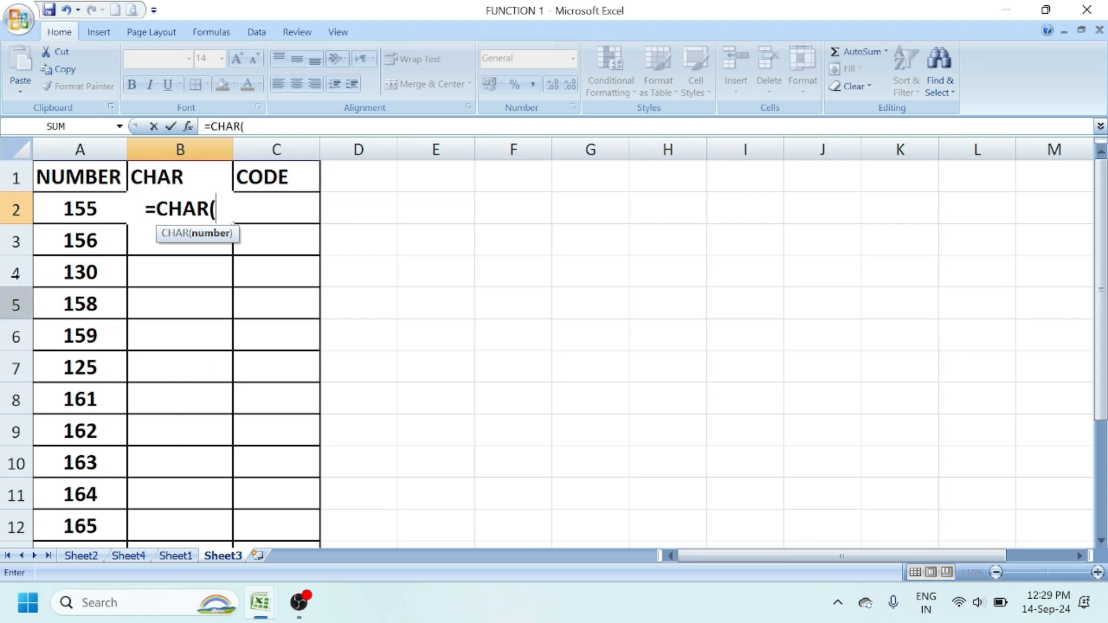
{"action": "left_click", "coordinate": [62, 210]}
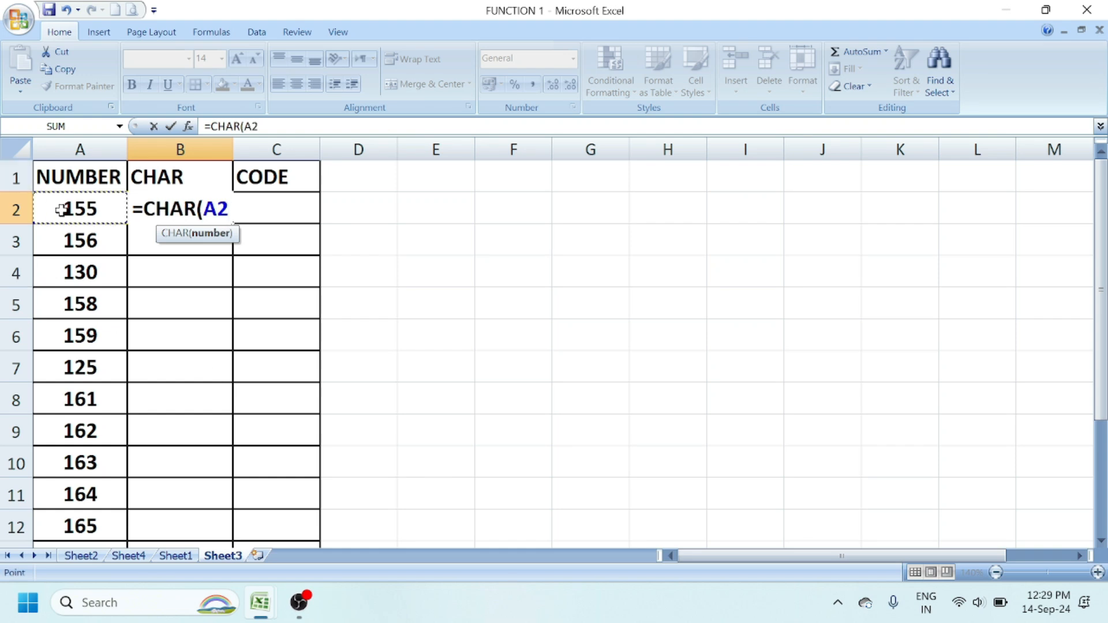
{"action": "type", "text": ")"}
{"action": "key", "text": "Return"}
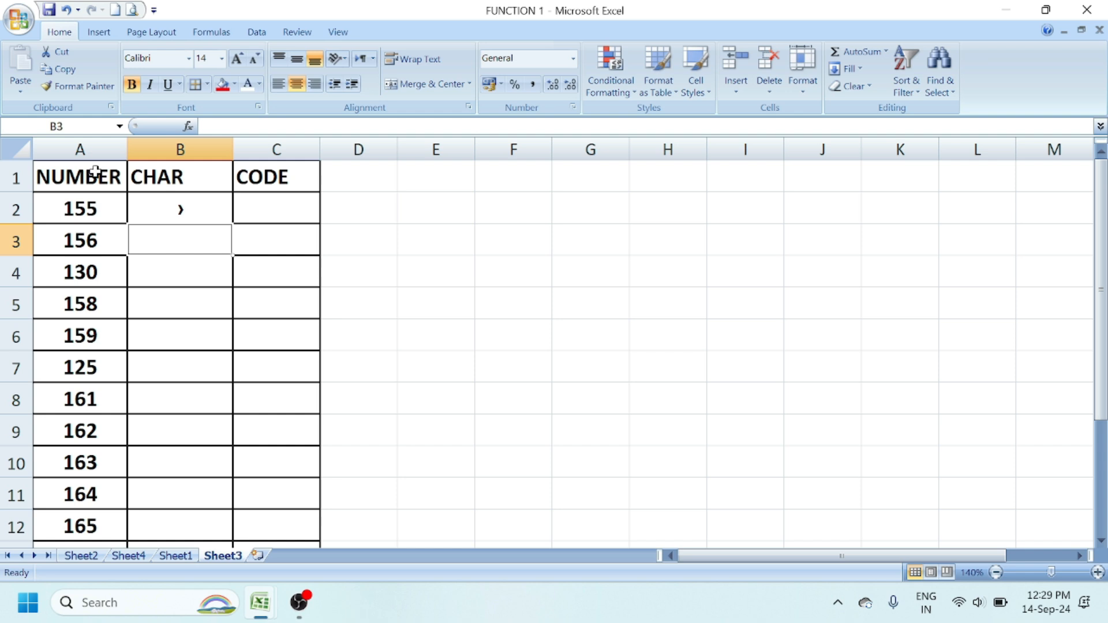
{"action": "left_click", "coordinate": [170, 213]}
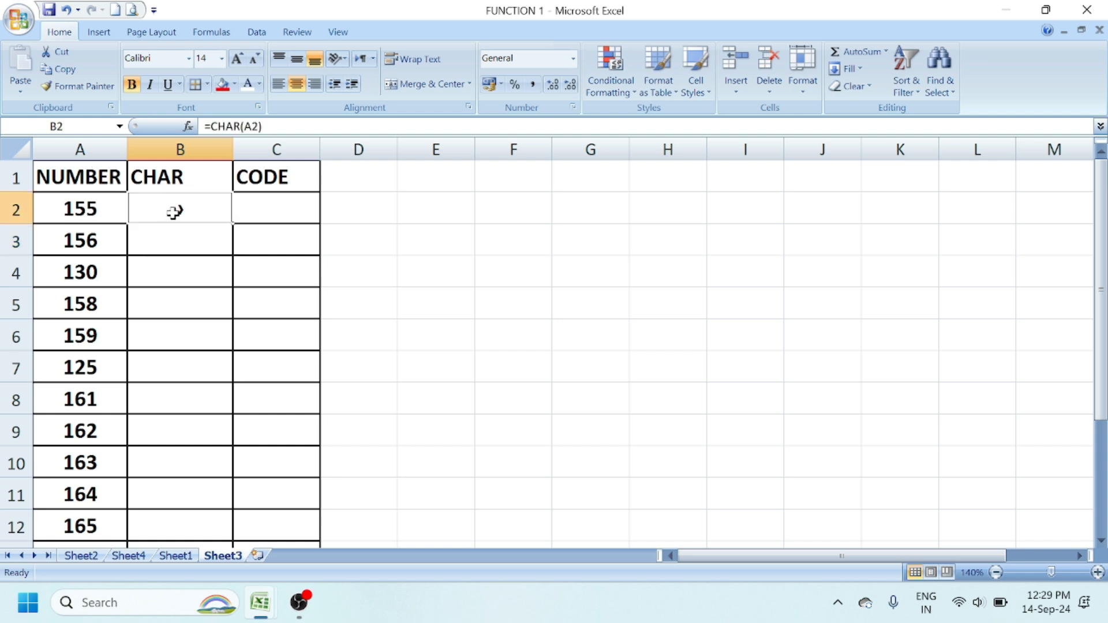
{"action": "double_click", "coordinate": [231, 224]}
{"action": "left_click", "coordinate": [508, 380]}
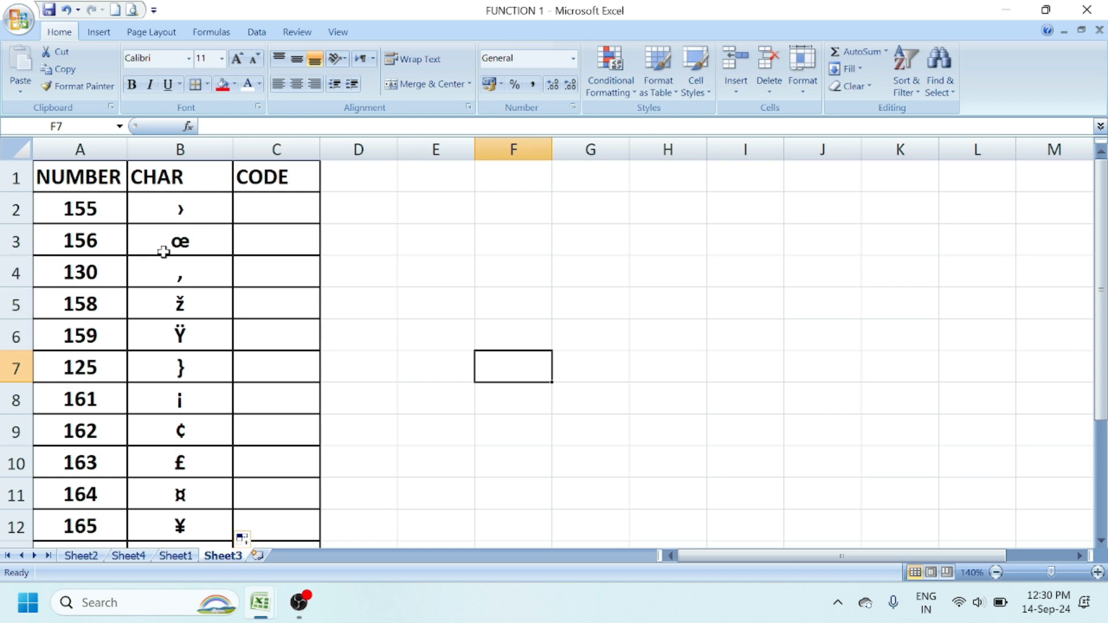
- Enter =CODE(B2) in C2 and fill it down to C12, returning 155 through 165
{"action": "left_click", "coordinate": [270, 217]}
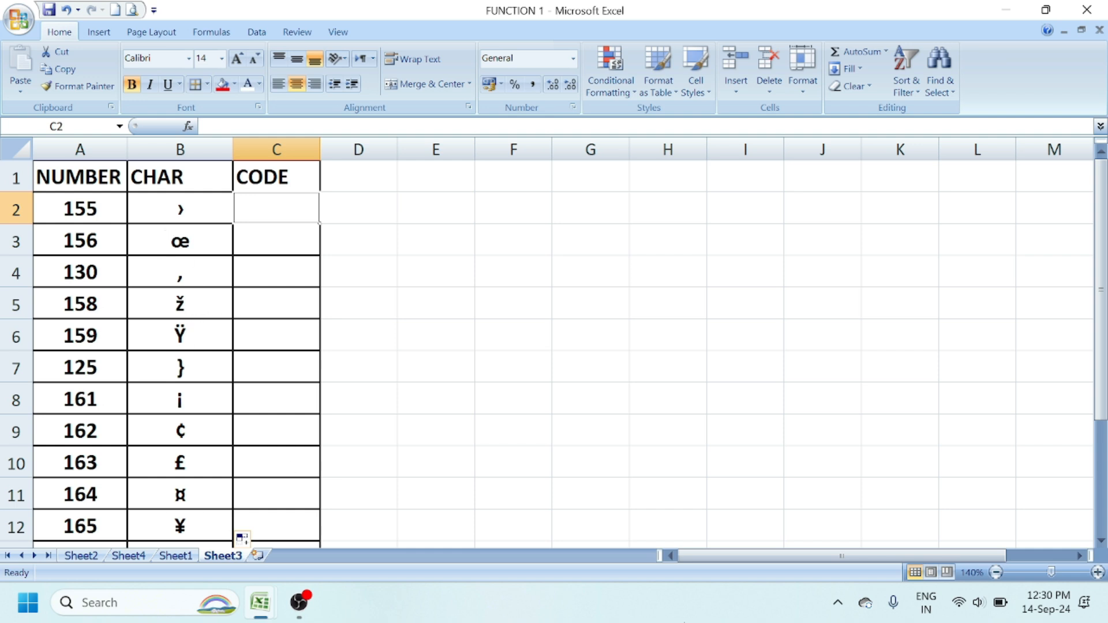
{"action": "type", "text": "="}
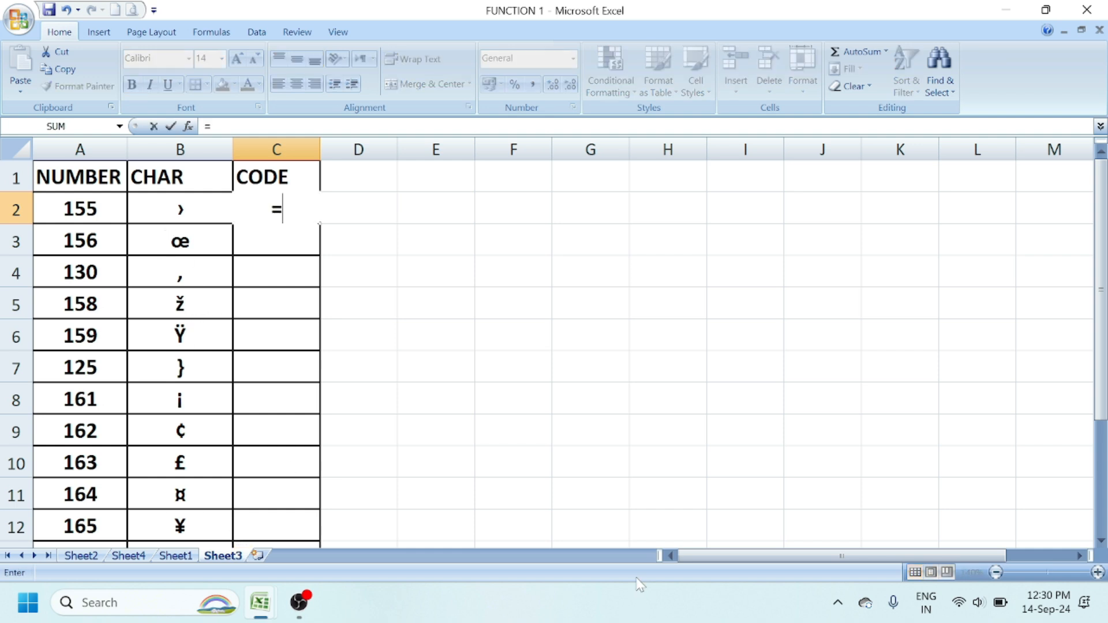
{"action": "type", "text": "COD"}
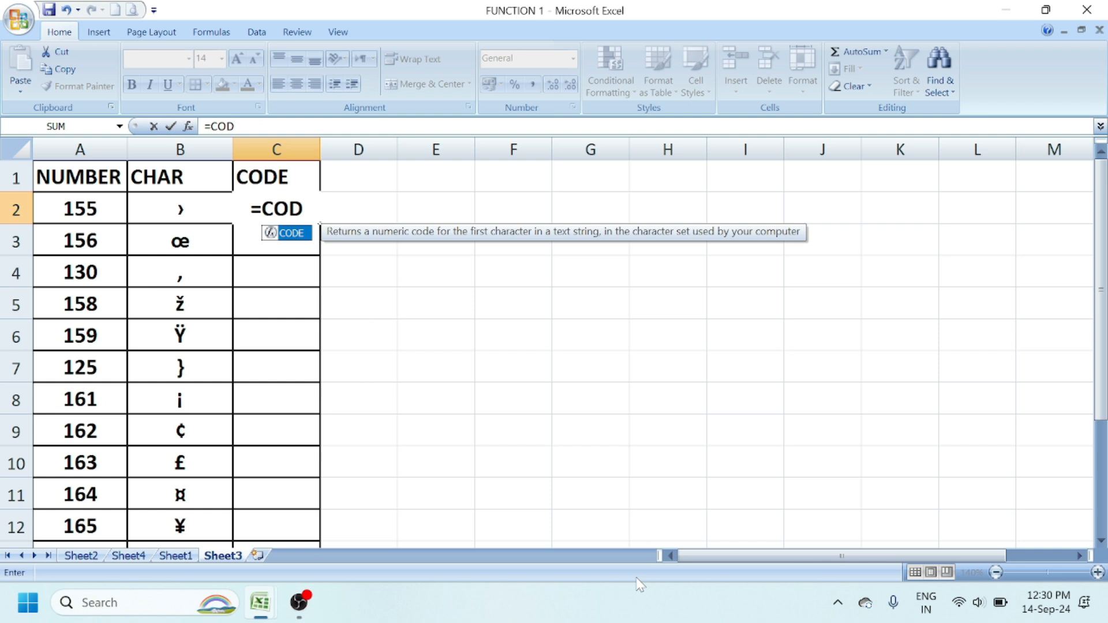
{"action": "key", "text": "Tab"}
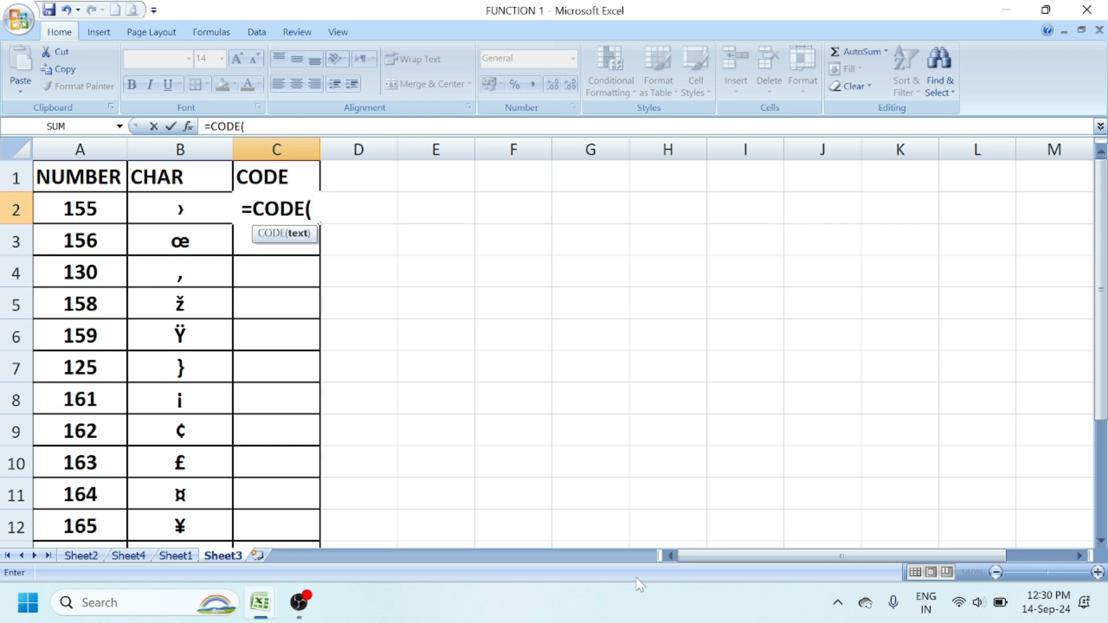
{"action": "left_click", "coordinate": [167, 208]}
{"action": "type", "text": ")"}
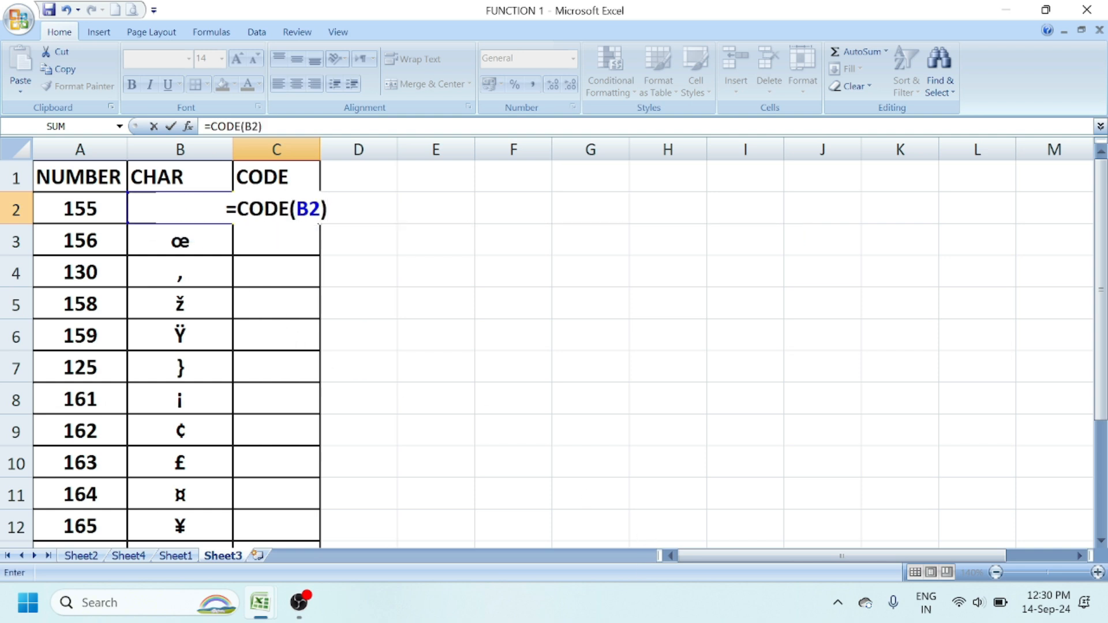
{"action": "key", "text": "Return"}
{"action": "left_click", "coordinate": [284, 209]}
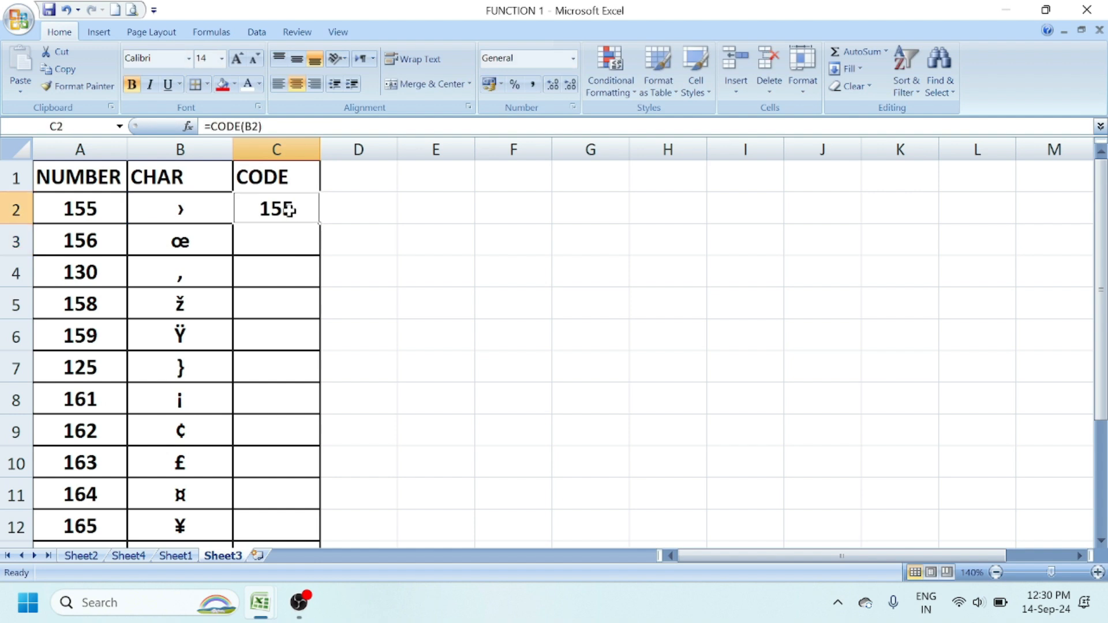
{"action": "double_click", "coordinate": [319, 224]}
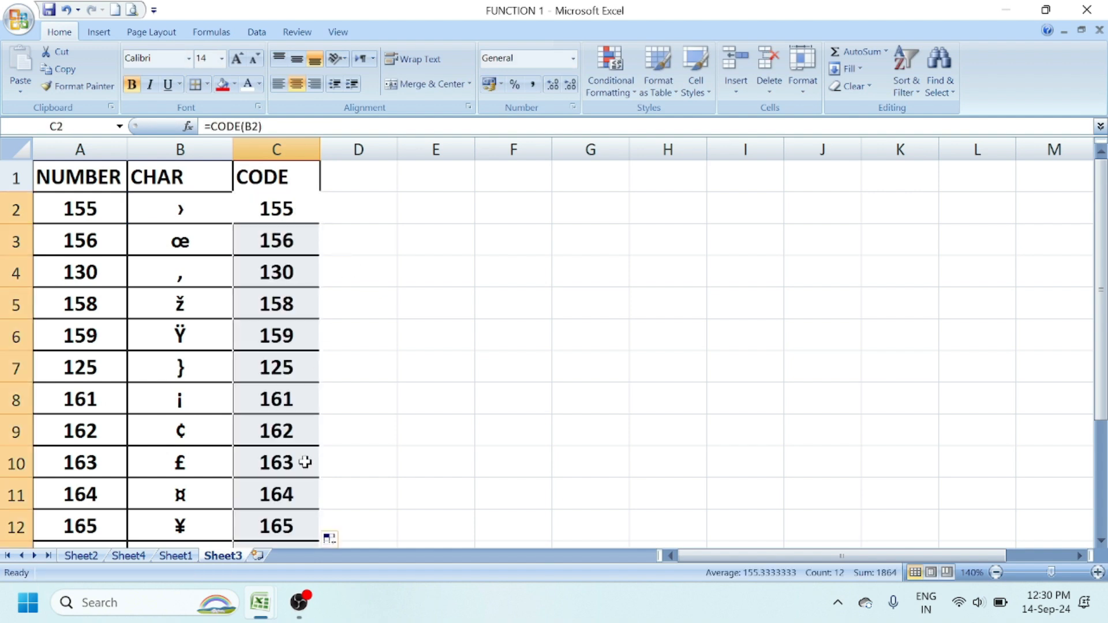
{"action": "left_click", "coordinate": [400, 410]}
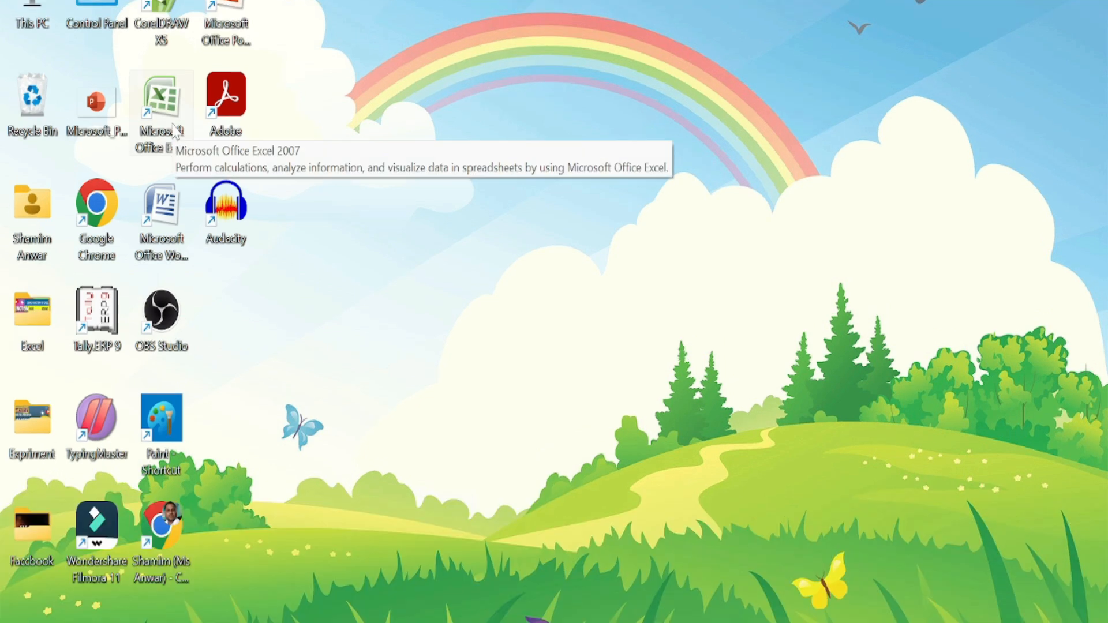
- Launch Excel 2007 and open the FUNCTION 1 workbook from Recent Documents
{"action": "left_click", "coordinate": [163, 115]}
{"action": "double_click", "coordinate": [164, 98]}
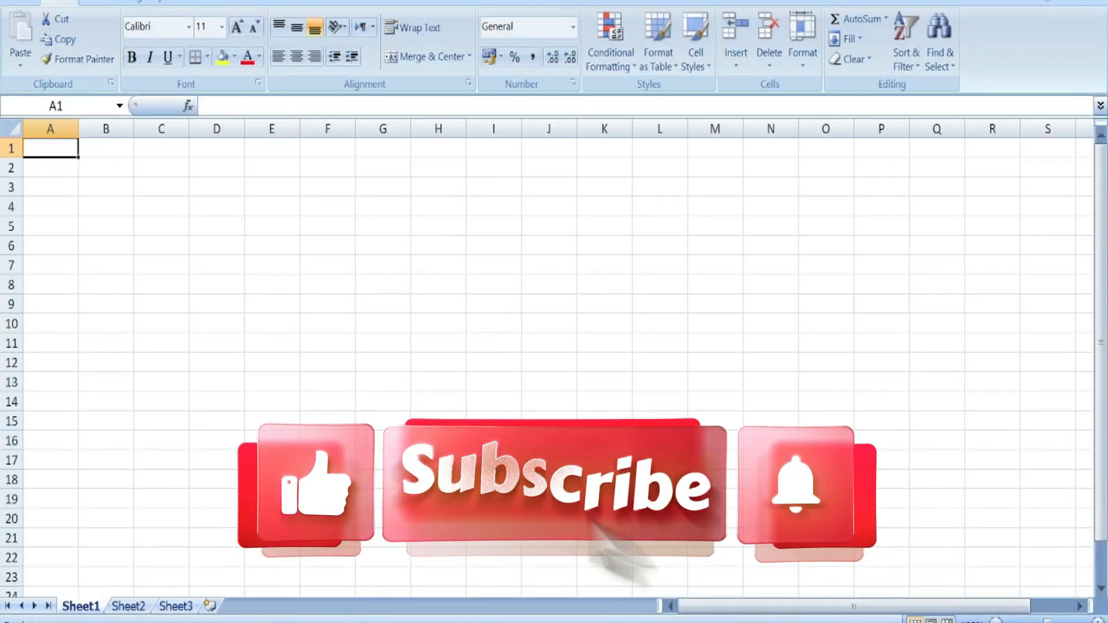
{"action": "left_click", "coordinate": [18, 2]}
{"action": "left_click", "coordinate": [138, 39]}
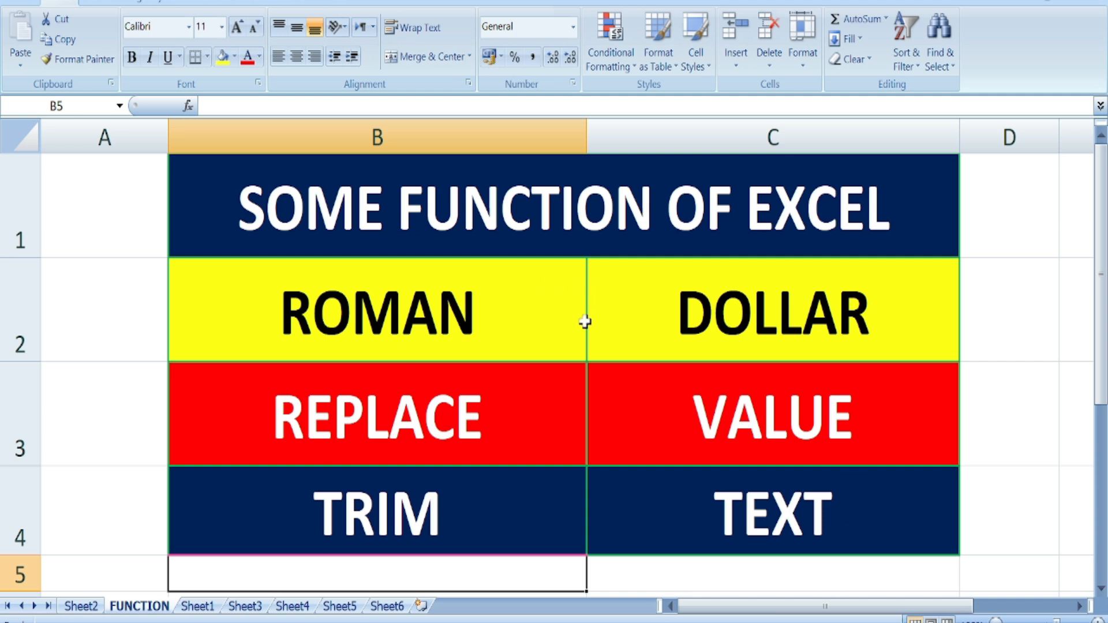
- Go over the ROMAN, DOLLAR, REPLACE, VALUE, TRIM and TEXT headings, then show Sheet3's ROMAN table
{"action": "left_click", "coordinate": [498, 315]}
{"action": "left_click", "coordinate": [716, 312]}
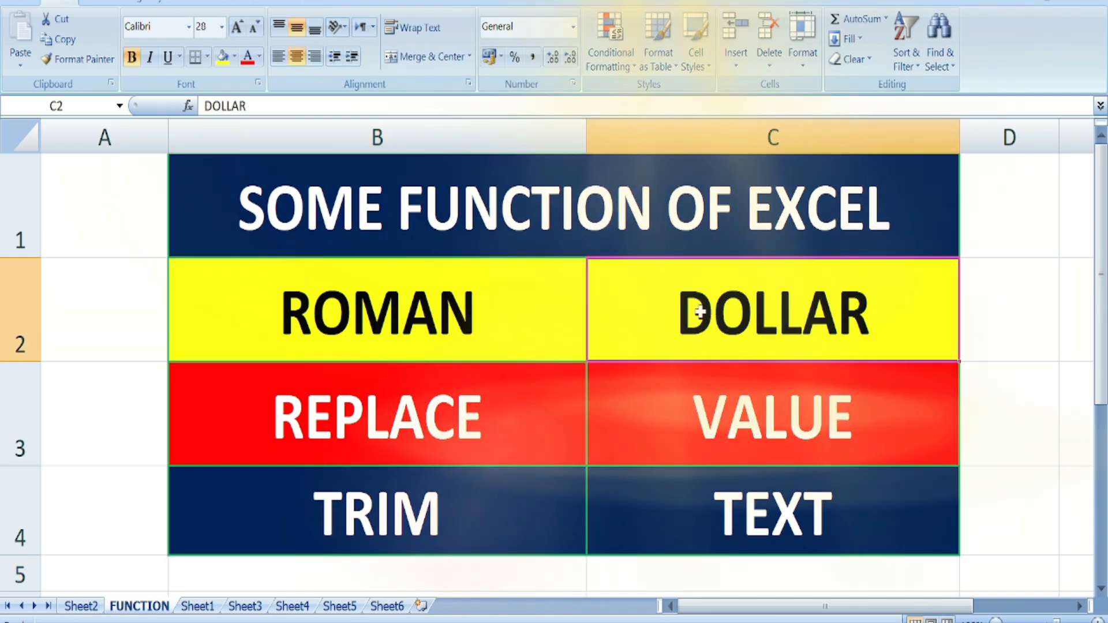
{"action": "left_click", "coordinate": [519, 424]}
{"action": "left_click", "coordinate": [695, 410]}
{"action": "left_click", "coordinate": [546, 505]}
{"action": "left_click", "coordinate": [626, 511]}
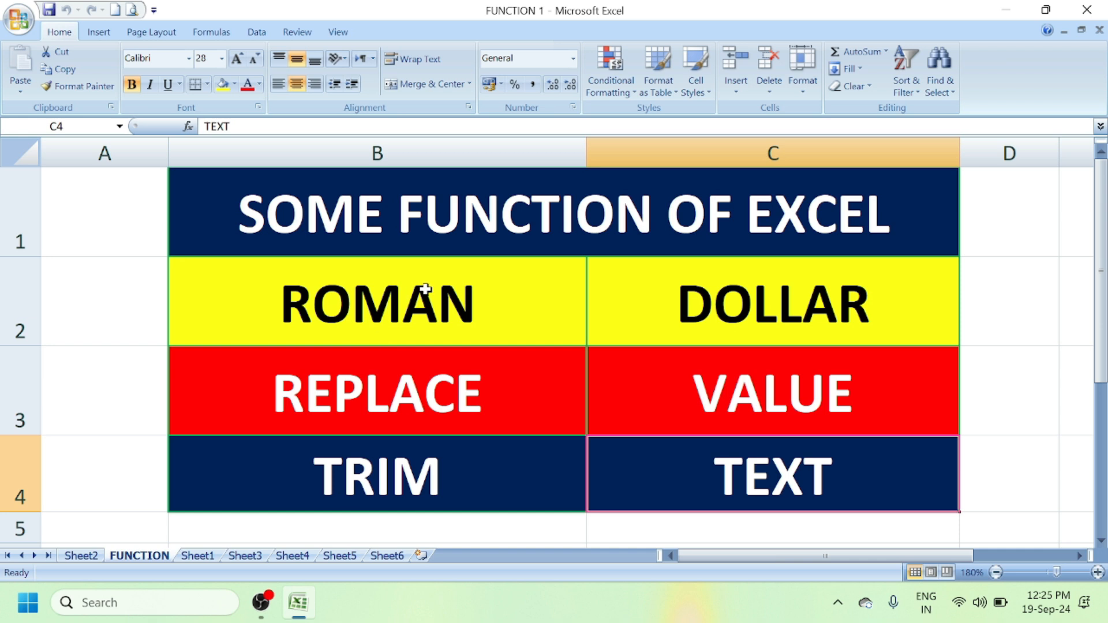
{"action": "left_click", "coordinate": [254, 556]}
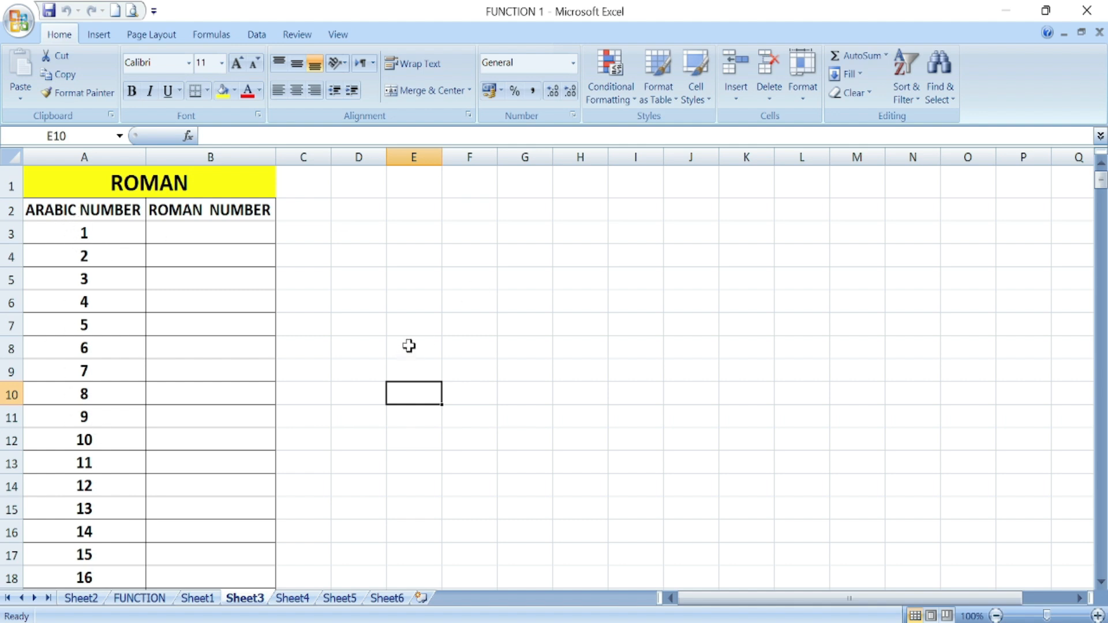
- Enter =ROMAN(A3) in B3 so it shows I, and centre it
{"action": "left_click", "coordinate": [193, 233]}
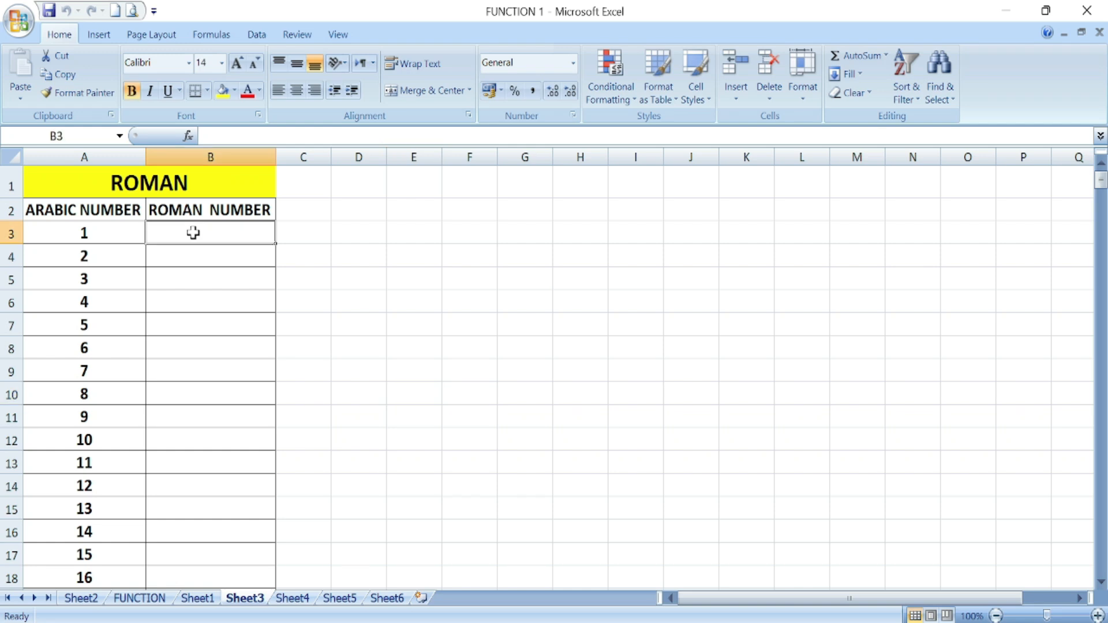
{"action": "type", "text": "="}
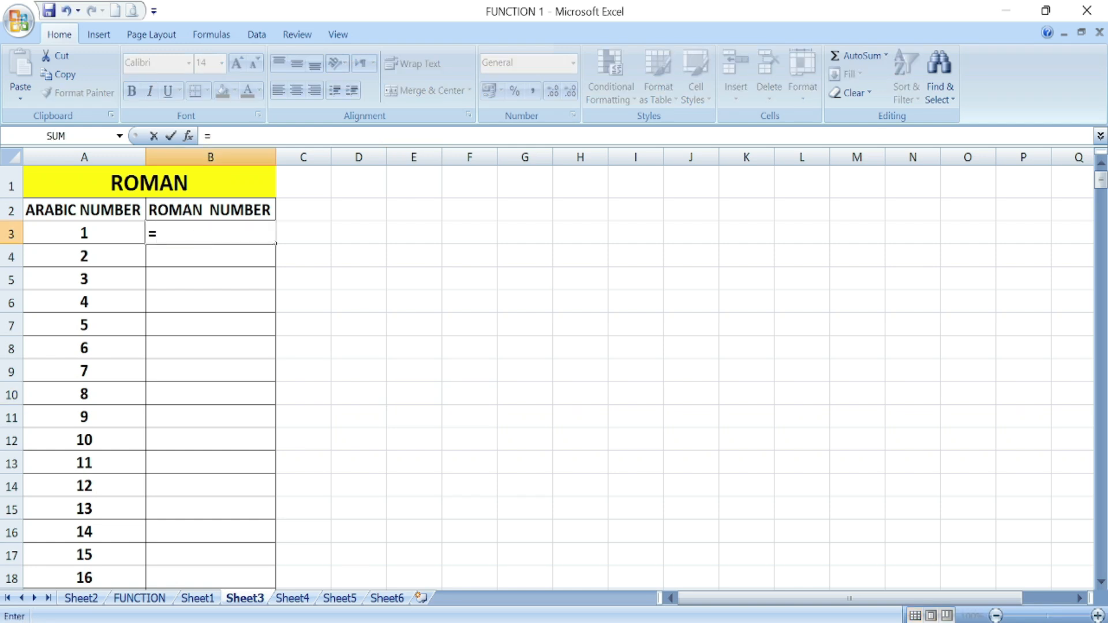
{"action": "type", "text": "RO"}
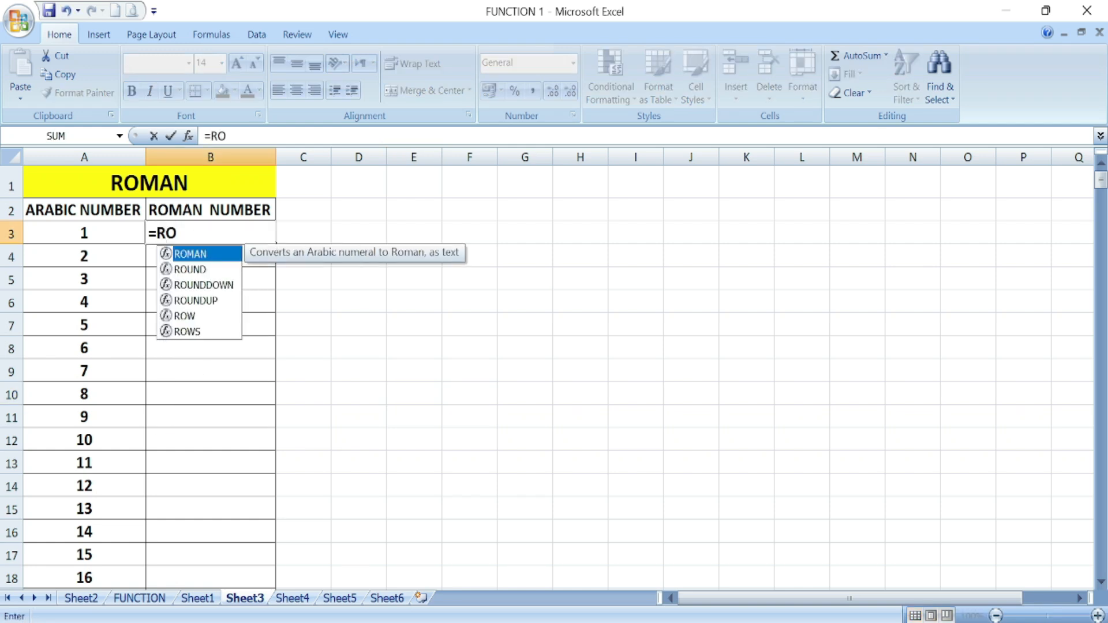
{"action": "double_click", "coordinate": [196, 254]}
{"action": "left_click", "coordinate": [95, 232]}
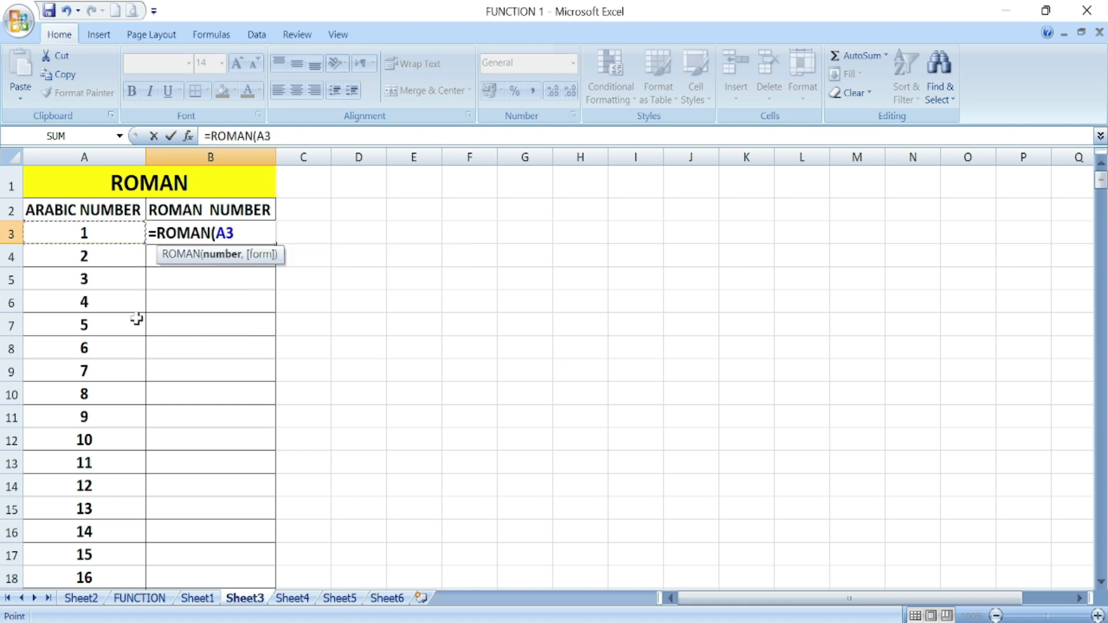
{"action": "type", "text": ")"}
{"action": "key", "text": "Return"}
{"action": "key", "text": "Up"}
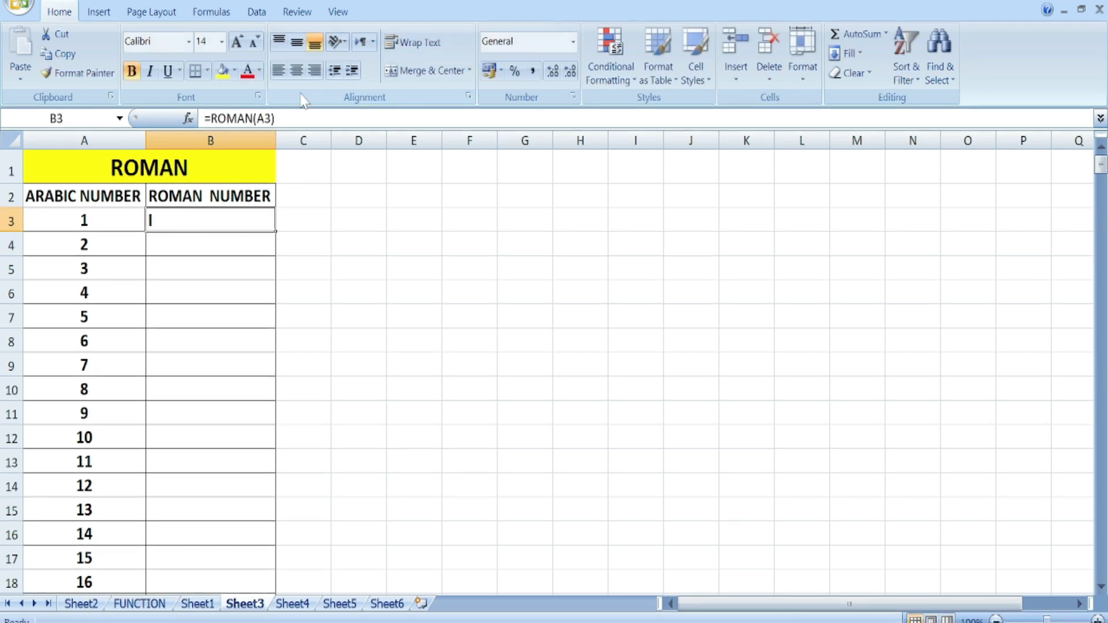
{"action": "left_click", "coordinate": [296, 70]}
- Fill the ROMAN formula down the ROMAN NUMBER column and scroll through the results
{"action": "double_click", "coordinate": [278, 232]}
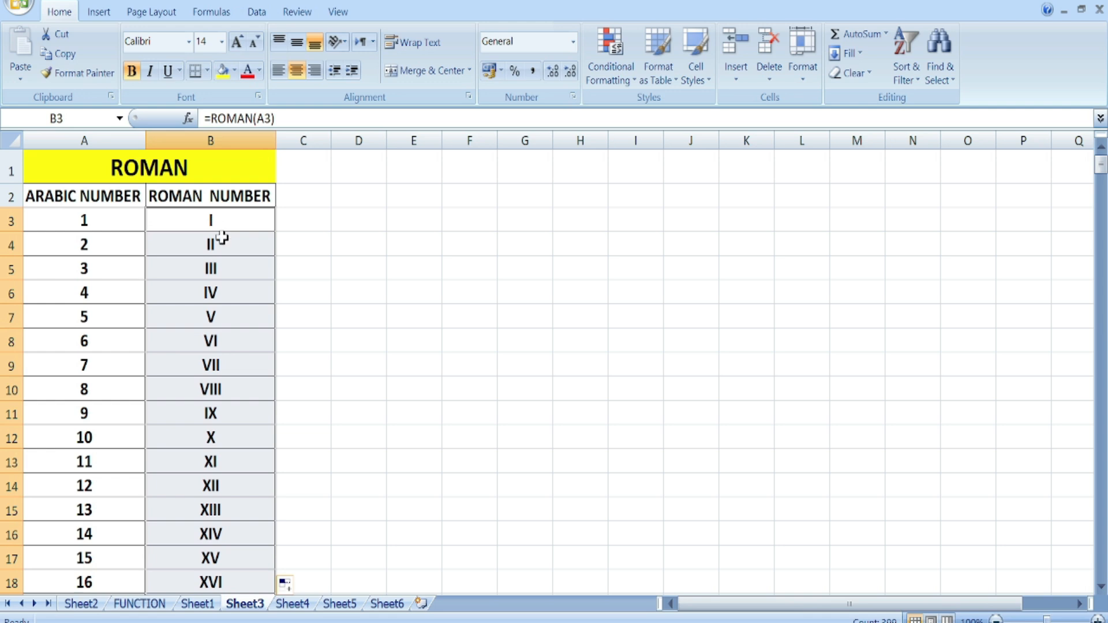
{"action": "scroll", "coordinate": [223, 349], "scroll_direction": "down", "scroll_amount": 16}
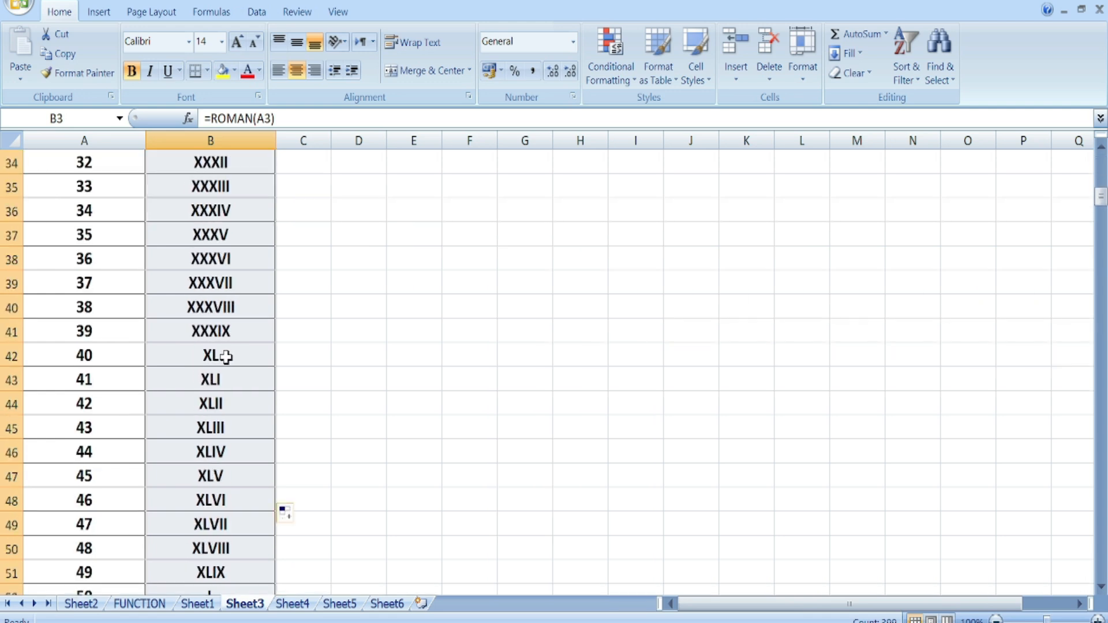
{"action": "scroll", "coordinate": [224, 357], "scroll_direction": "down", "scroll_amount": 20}
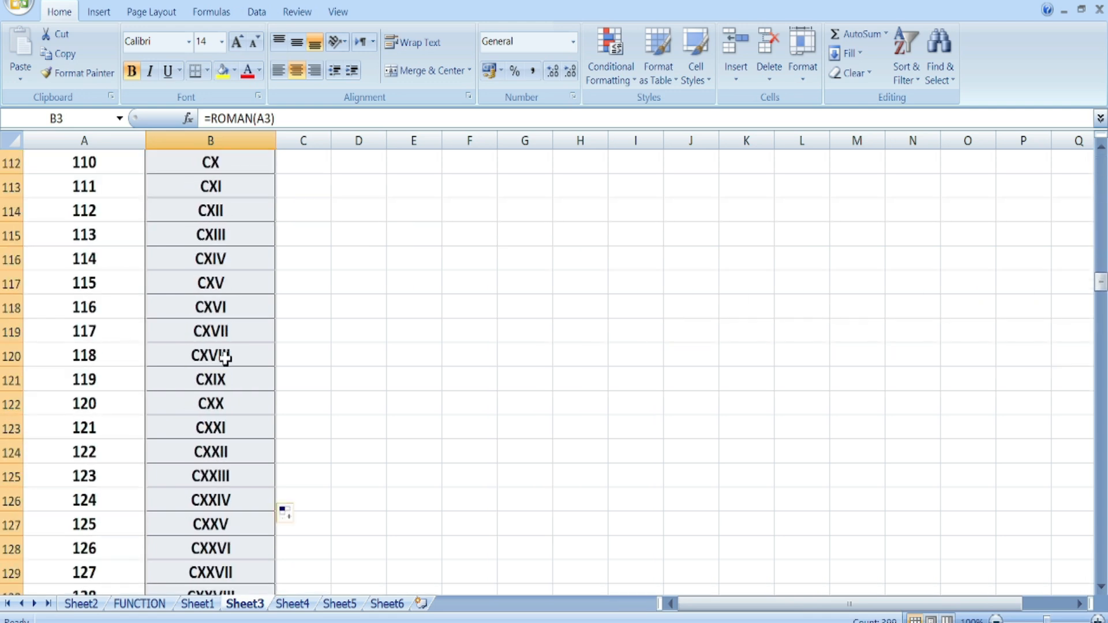
{"action": "scroll", "coordinate": [223, 367], "scroll_direction": "up", "scroll_amount": 20}
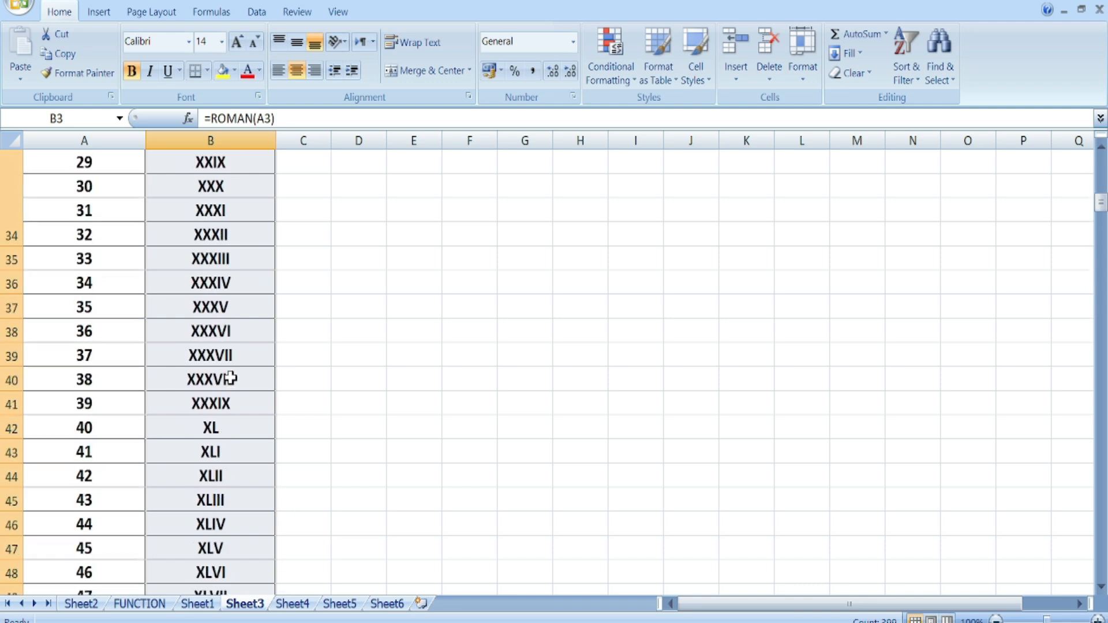
{"action": "scroll", "coordinate": [230, 378], "scroll_direction": "down", "scroll_amount": 20}
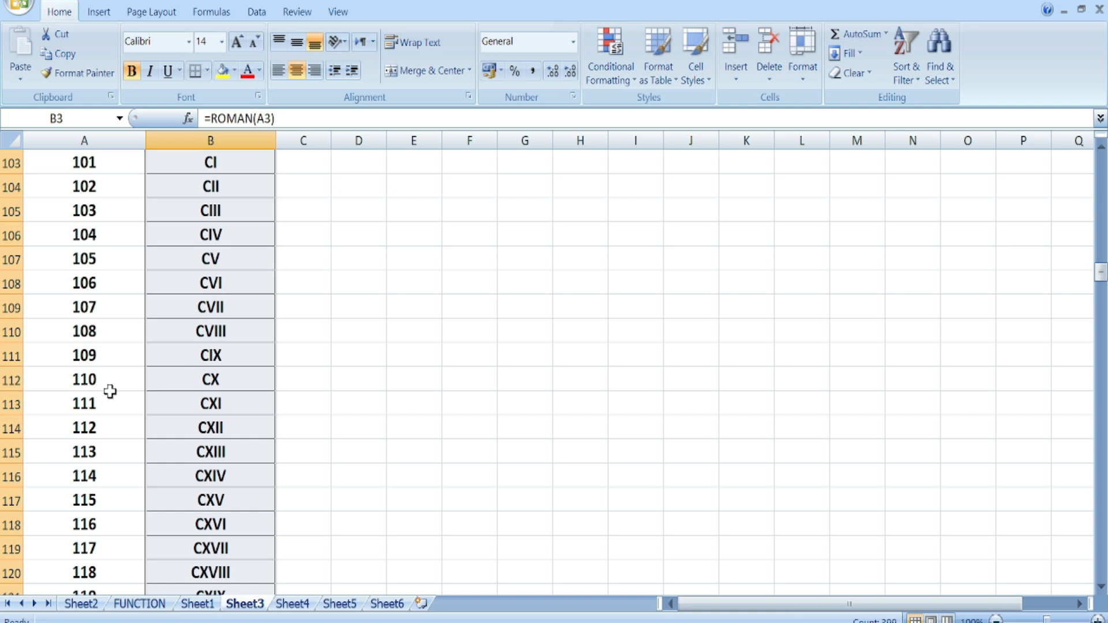
{"action": "scroll", "coordinate": [210, 390], "scroll_direction": "down", "scroll_amount": 20}
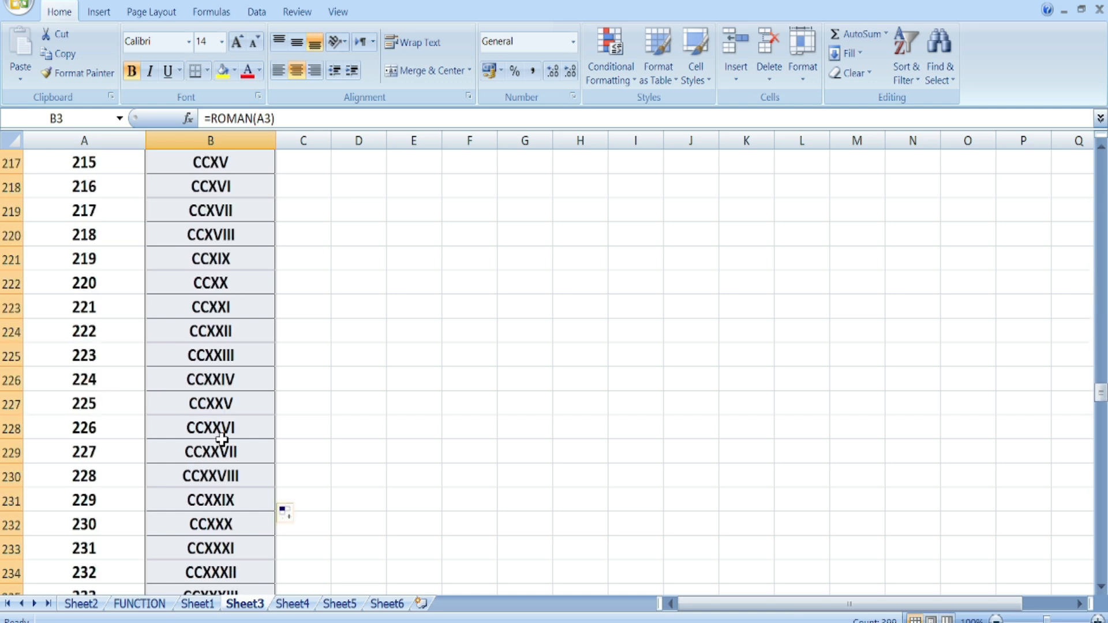
{"action": "scroll", "coordinate": [155, 419], "scroll_direction": "up", "scroll_amount": 3}
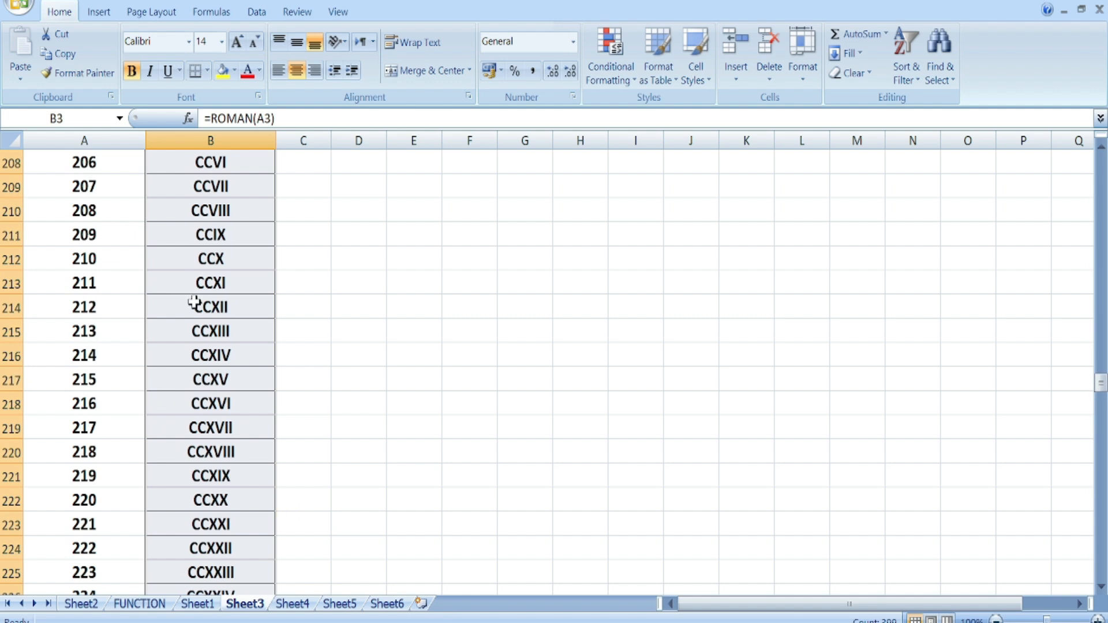
{"action": "scroll", "coordinate": [194, 303], "scroll_direction": "up", "scroll_amount": 5}
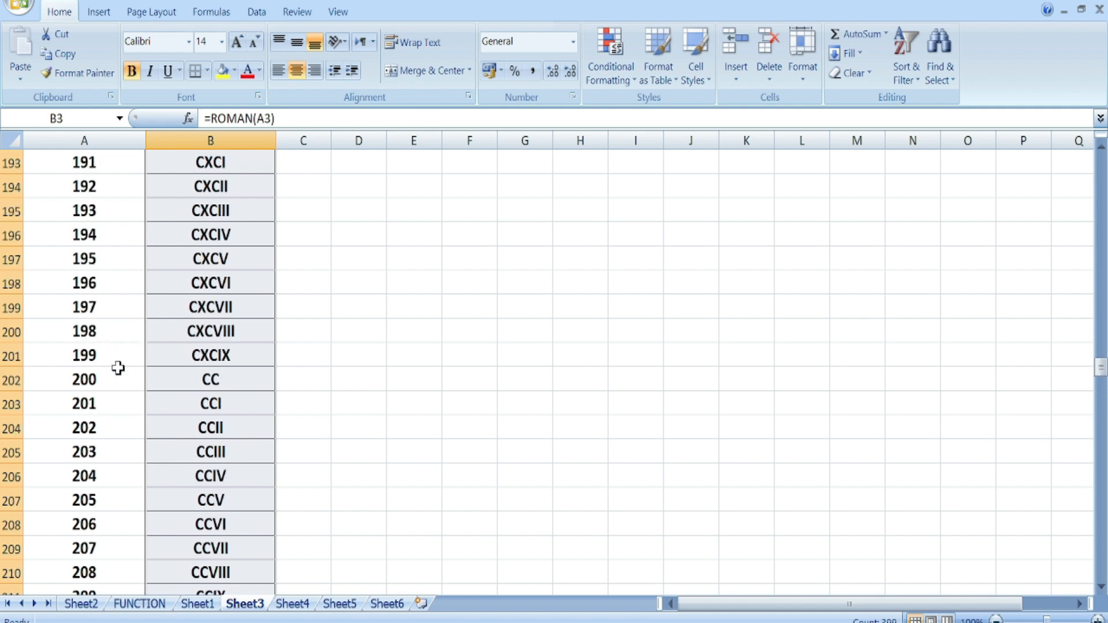
{"action": "scroll", "coordinate": [247, 408], "scroll_direction": "up", "scroll_amount": 20}
{"action": "scroll", "coordinate": [263, 430], "scroll_direction": "up", "scroll_amount": 20}
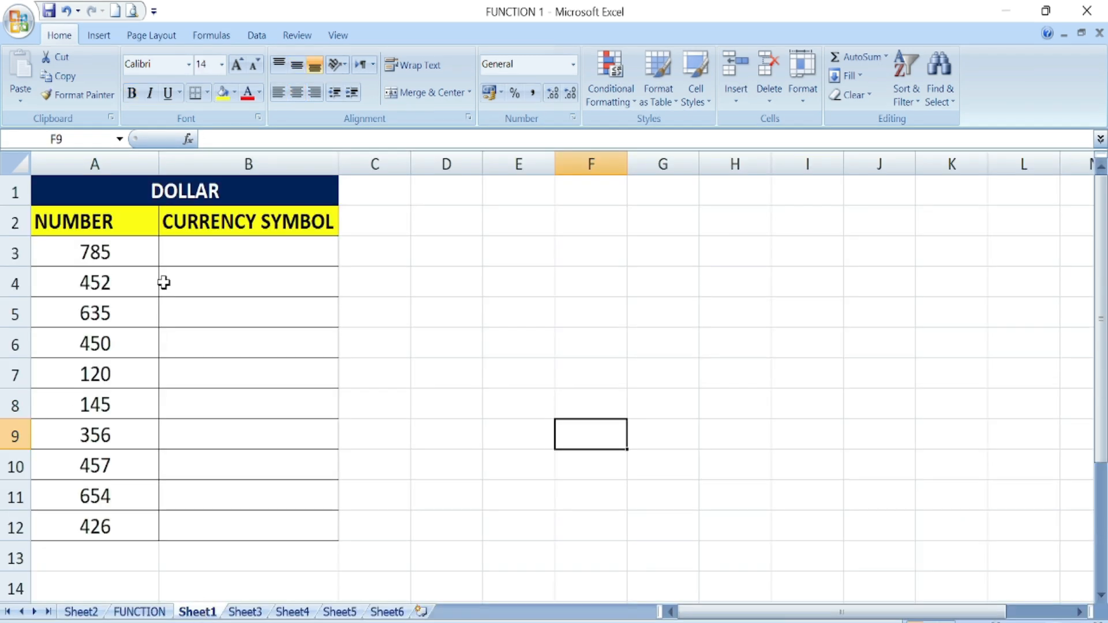
- Enter =DOLLAR(A3) in B3, fill it down to B12 (Rs785.00–Rs426.00), then undo the fill
{"action": "left_click", "coordinate": [191, 261]}
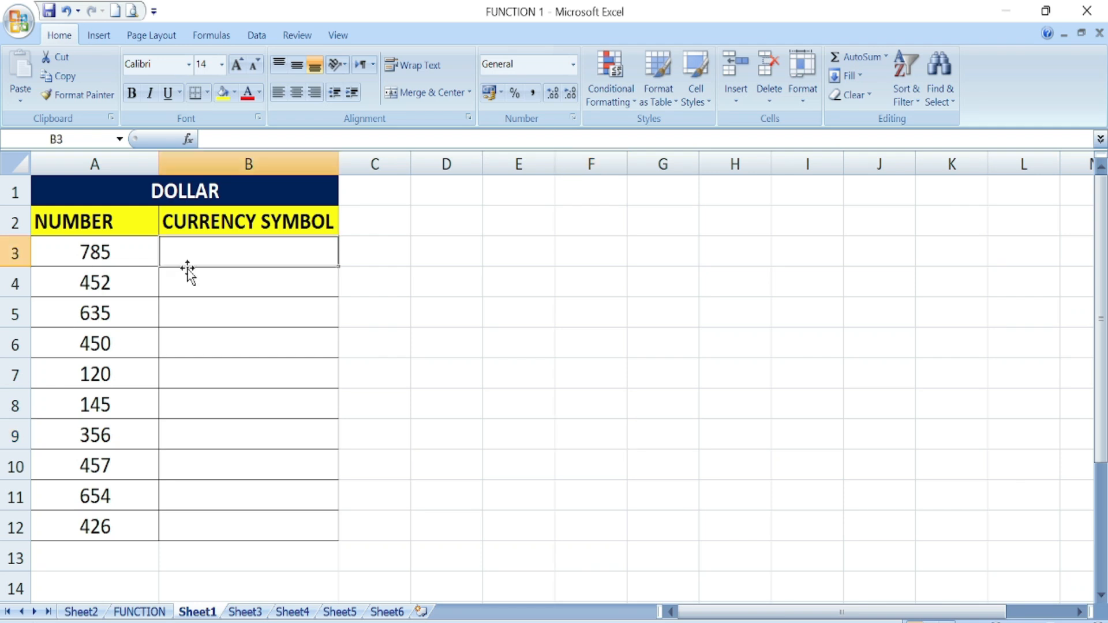
{"action": "type", "text": "="}
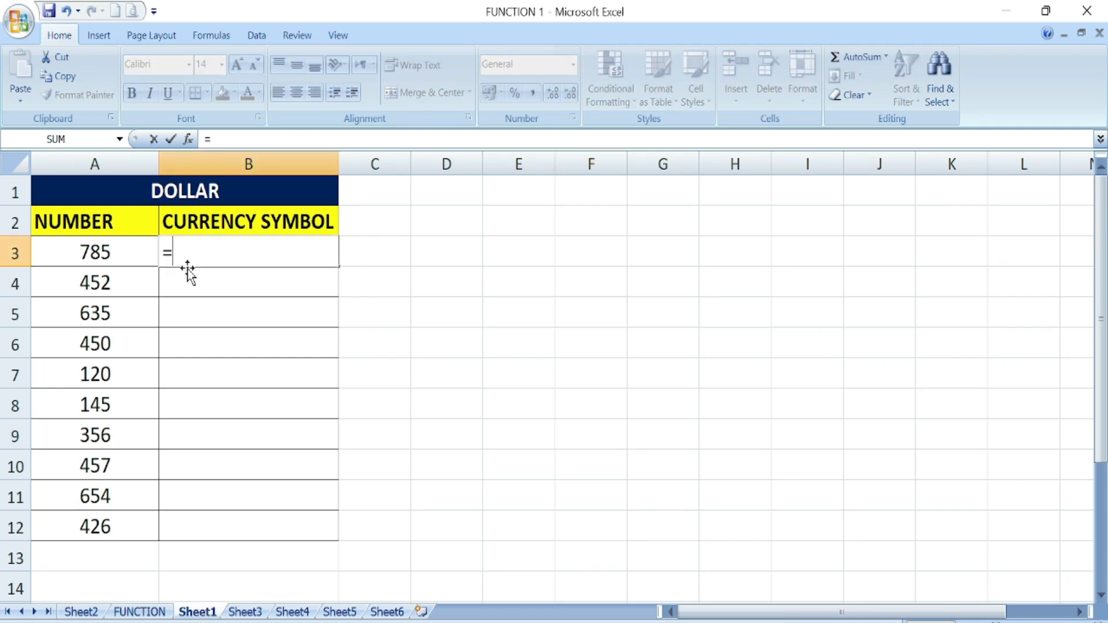
{"action": "type", "text": "DOLLAR("}
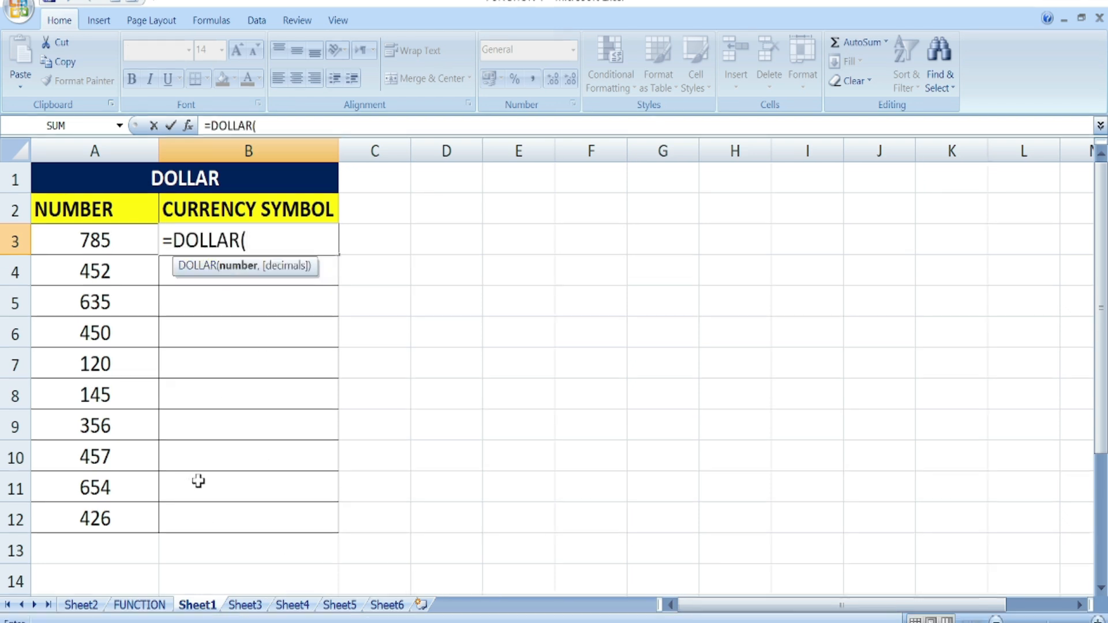
{"action": "left_click", "coordinate": [102, 242]}
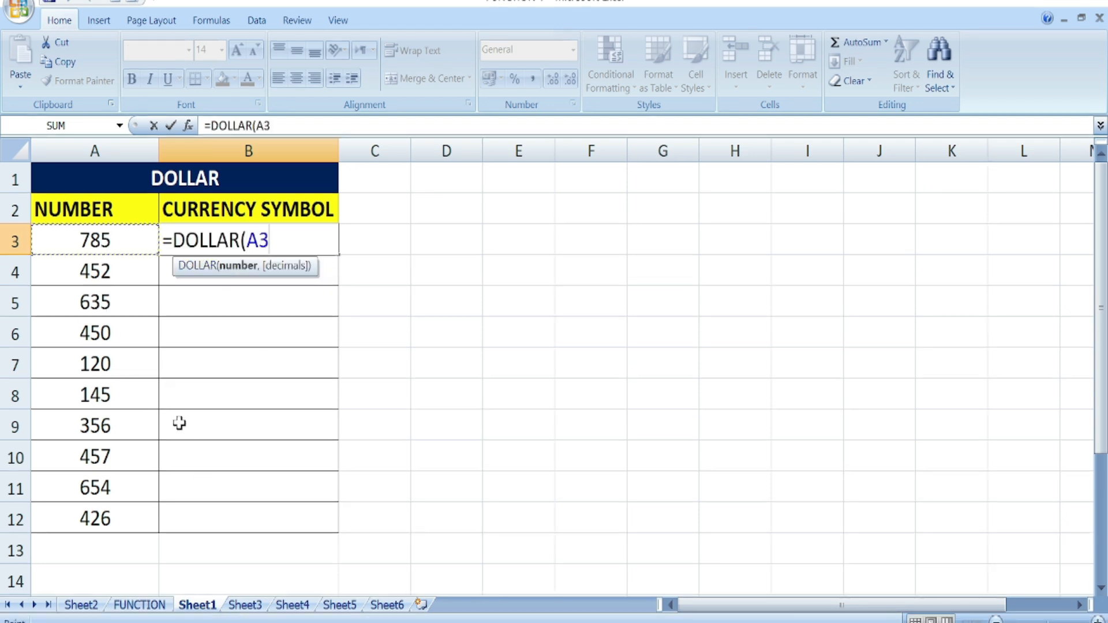
{"action": "type", "text": ")"}
{"action": "key", "text": "Return"}
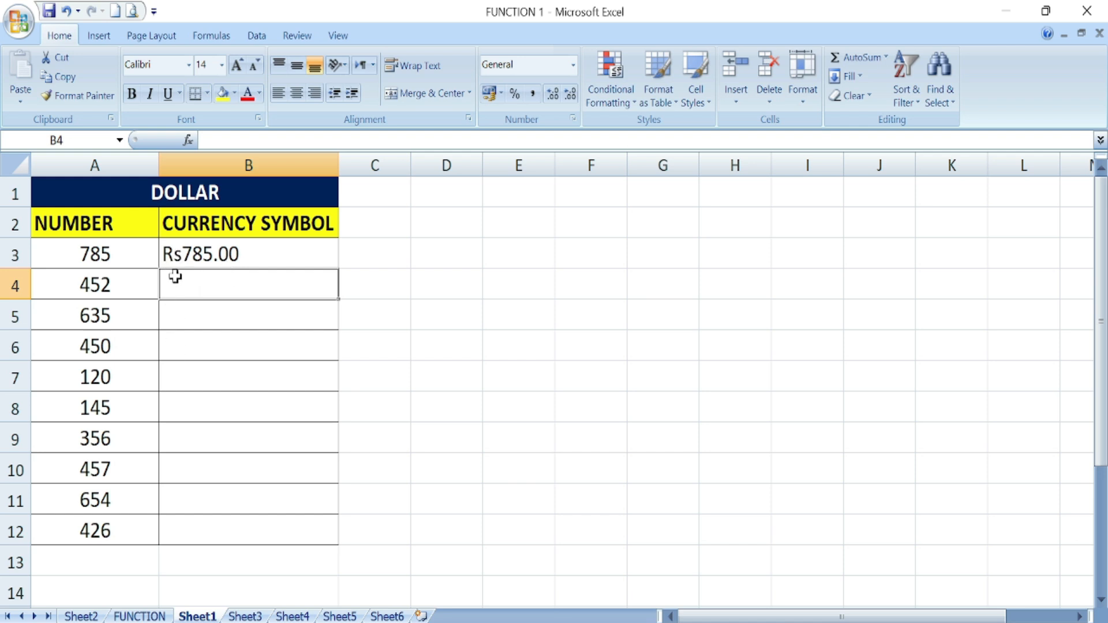
{"action": "left_click", "coordinate": [237, 253]}
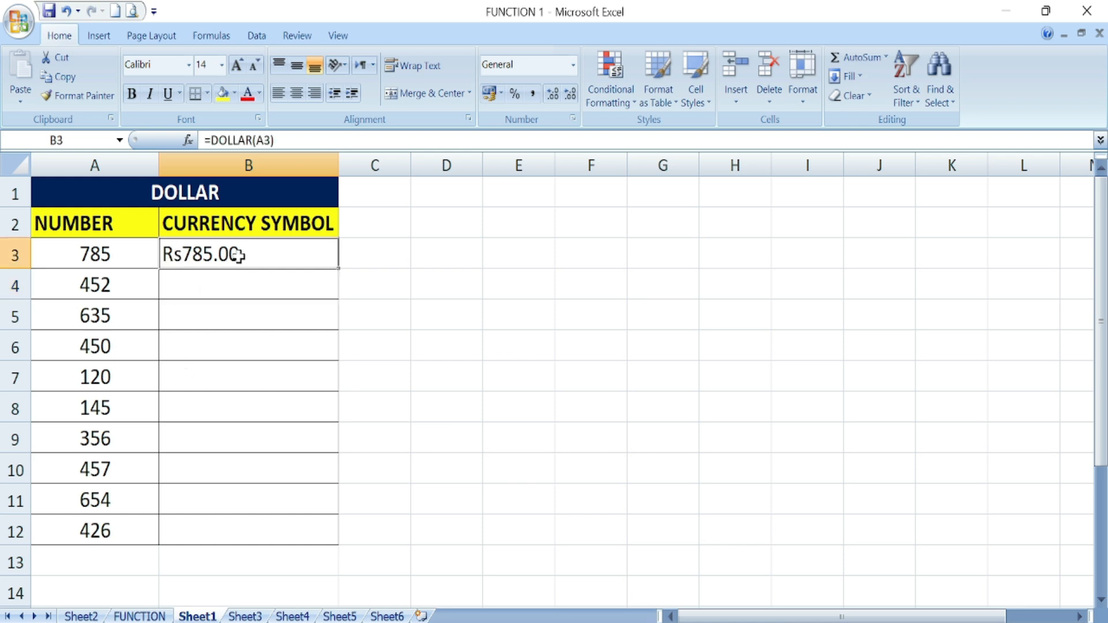
{"action": "double_click", "coordinate": [338, 270]}
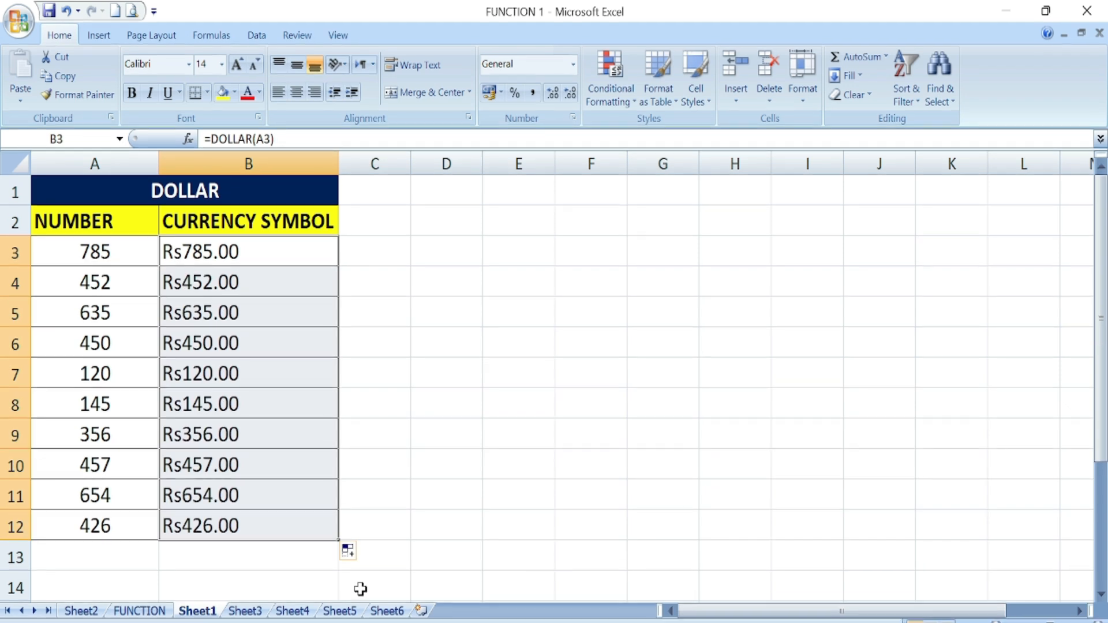
{"action": "key", "text": "ctrl+z"}
{"action": "key", "text": "ctrl+z"}
- Enter =DOLLAR(A3,0) in B3 and fill it down to B12, showing Rs785 through Rs426
{"action": "type", "text": "="}
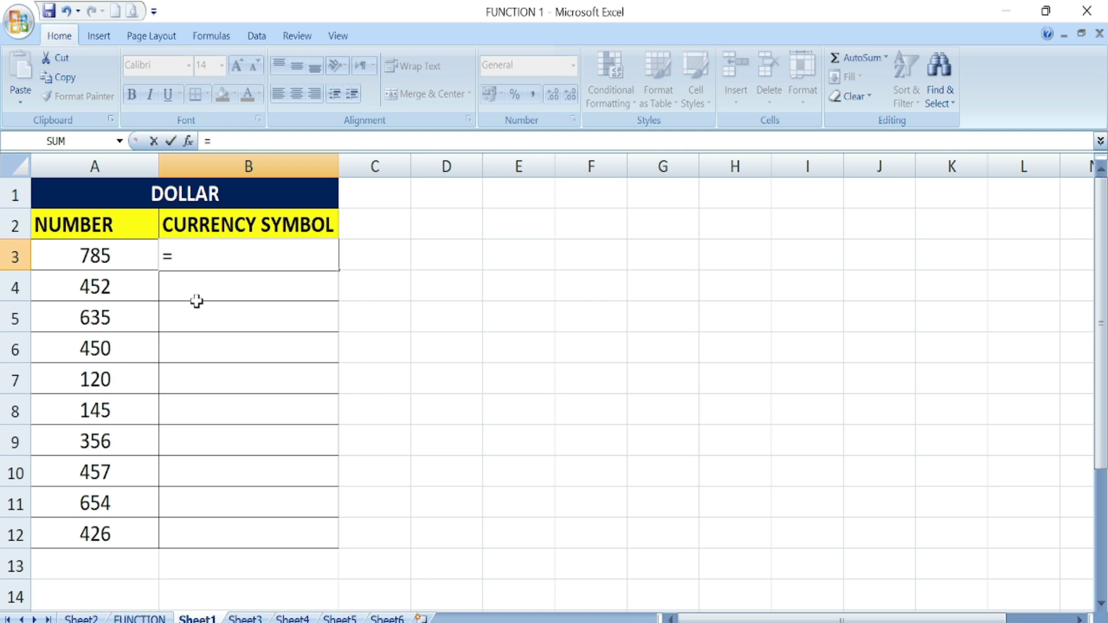
{"action": "type", "text": "DOLLAR(A3,"}
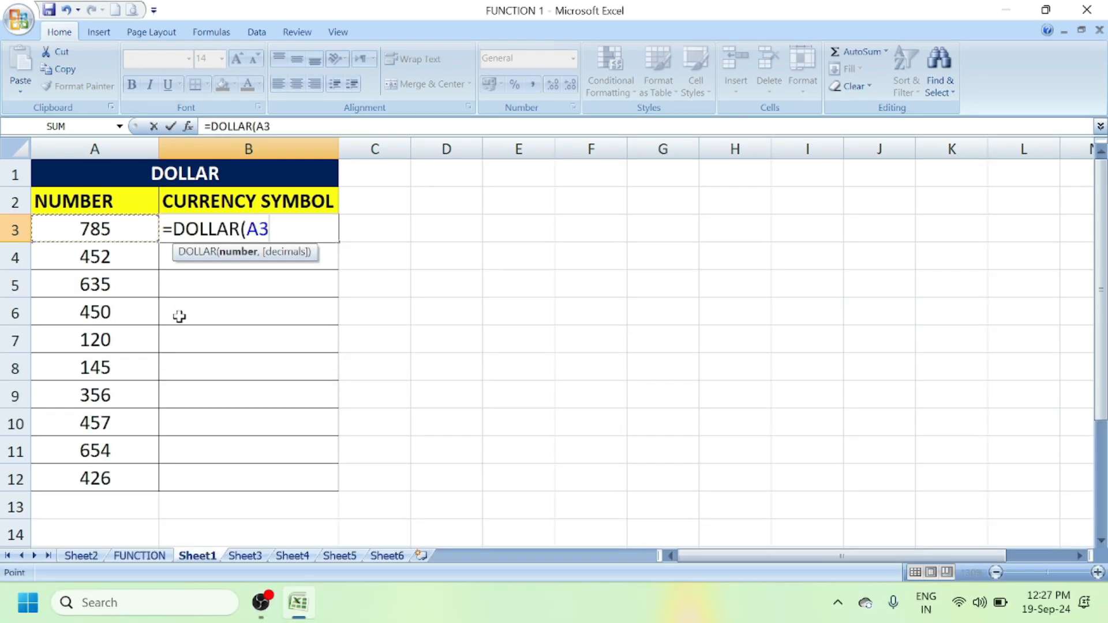
{"action": "type", "text": "0"}
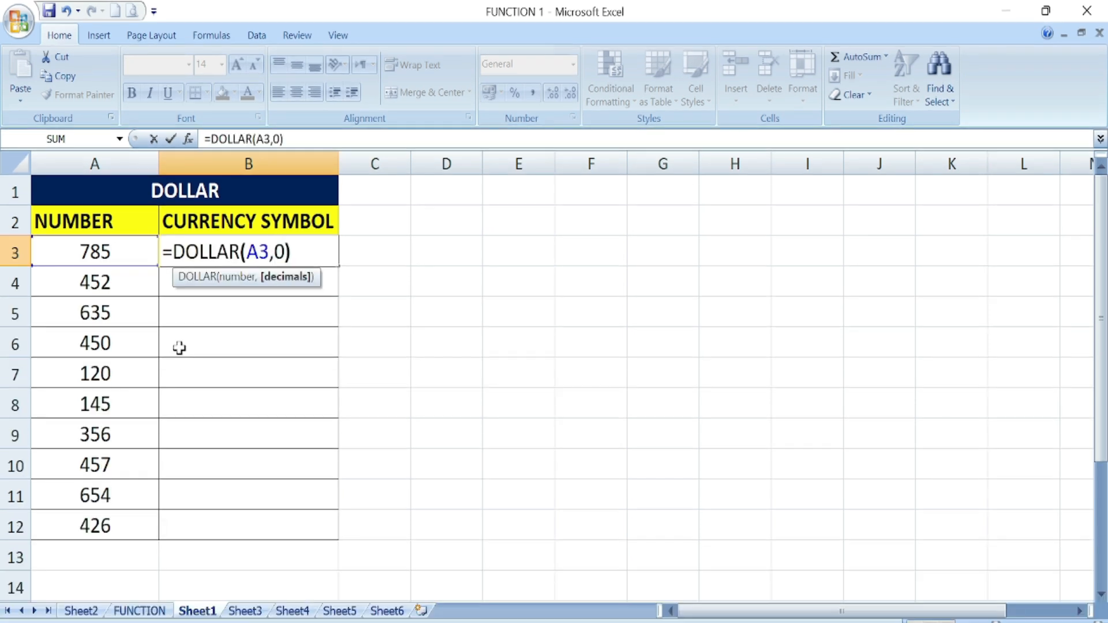
{"action": "key", "text": "Return"}
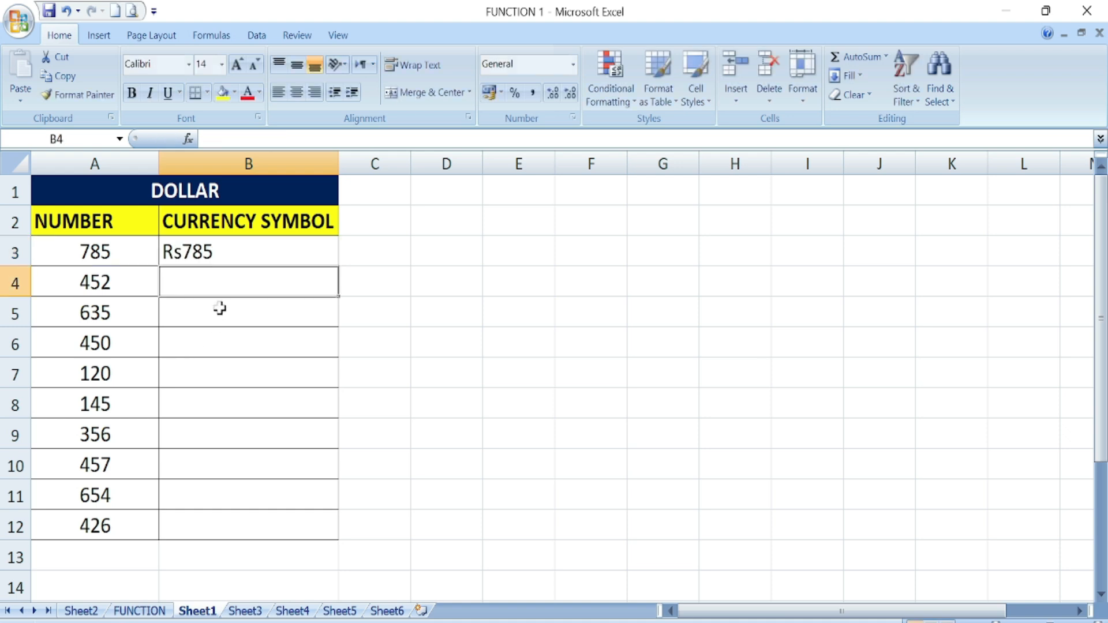
{"action": "left_click", "coordinate": [226, 255]}
{"action": "double_click", "coordinate": [336, 268]}
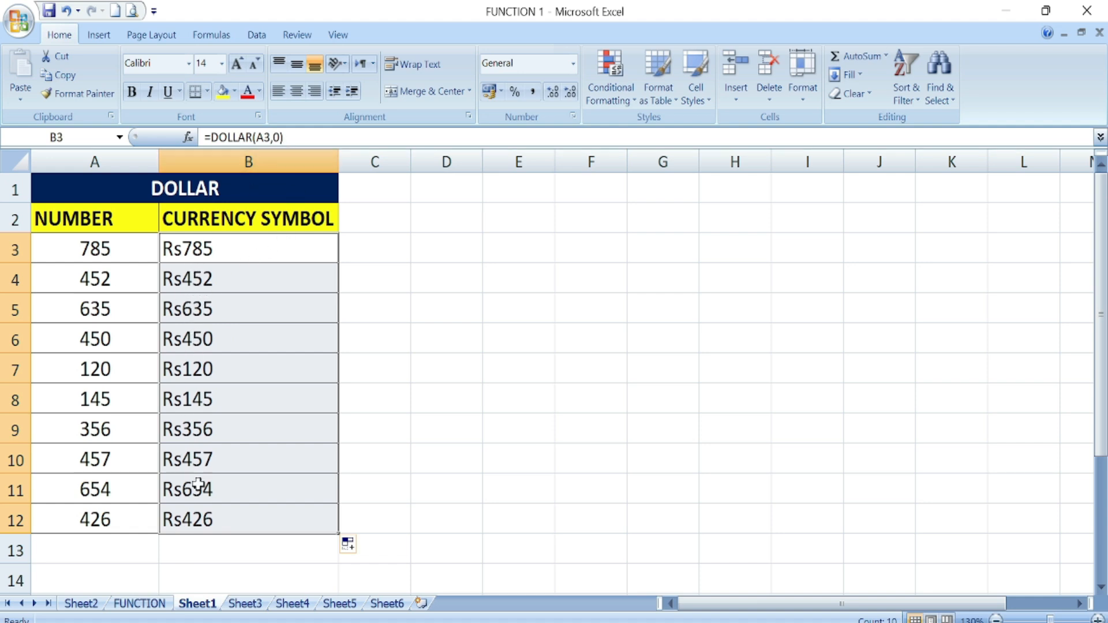
{"action": "left_click", "coordinate": [460, 429]}
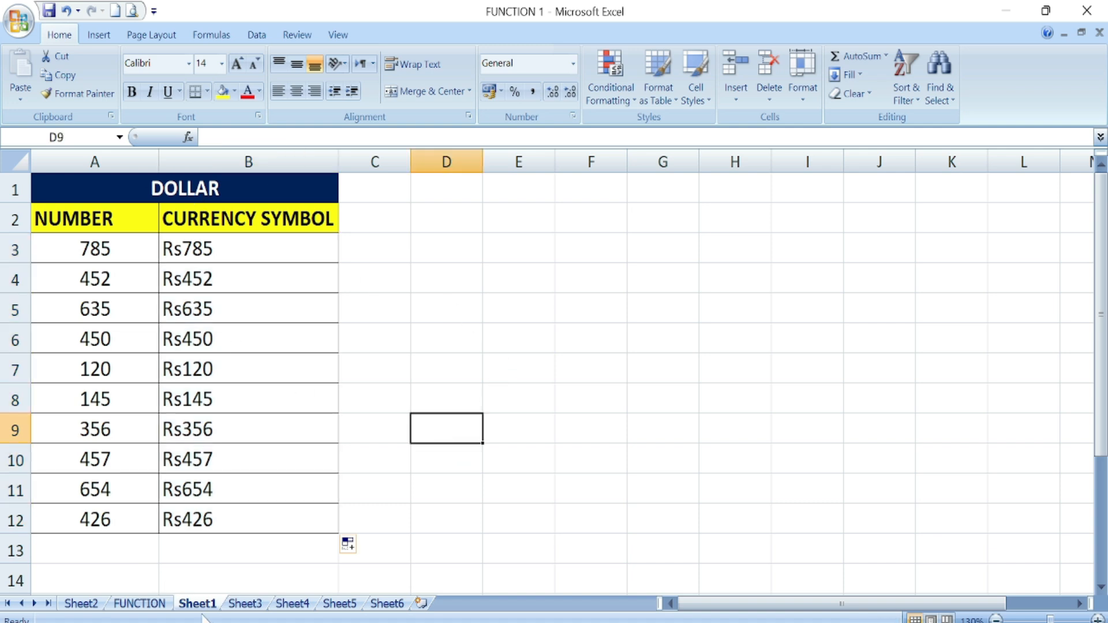
- Select REPLACE on the FUNCTION overview sheet, then show Sheet4's name list
{"action": "left_click", "coordinate": [142, 603]}
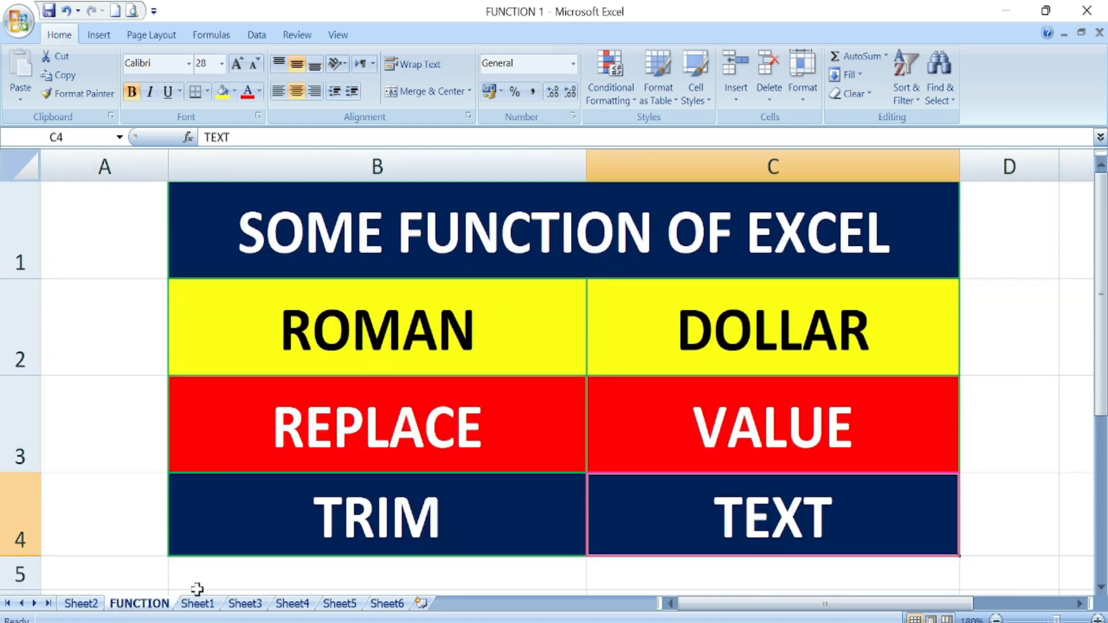
{"action": "left_click", "coordinate": [399, 420]}
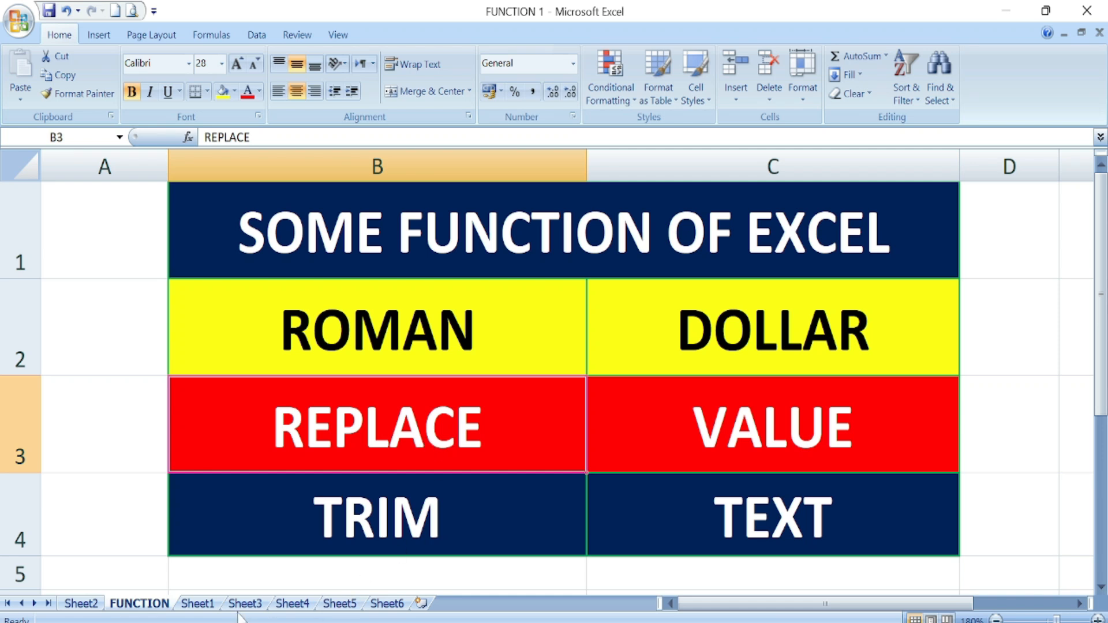
{"action": "left_click", "coordinate": [274, 604]}
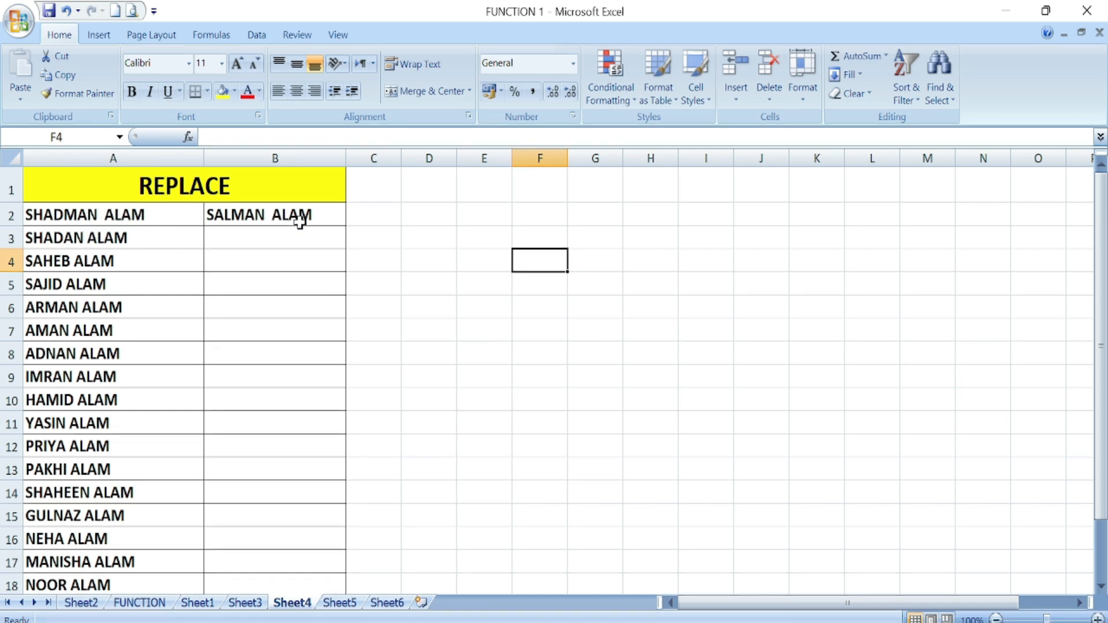
- Enter =REPLACE(A3,1,6,...) in B3, swapping the first six characters for a new first name
{"action": "left_click", "coordinate": [218, 242]}
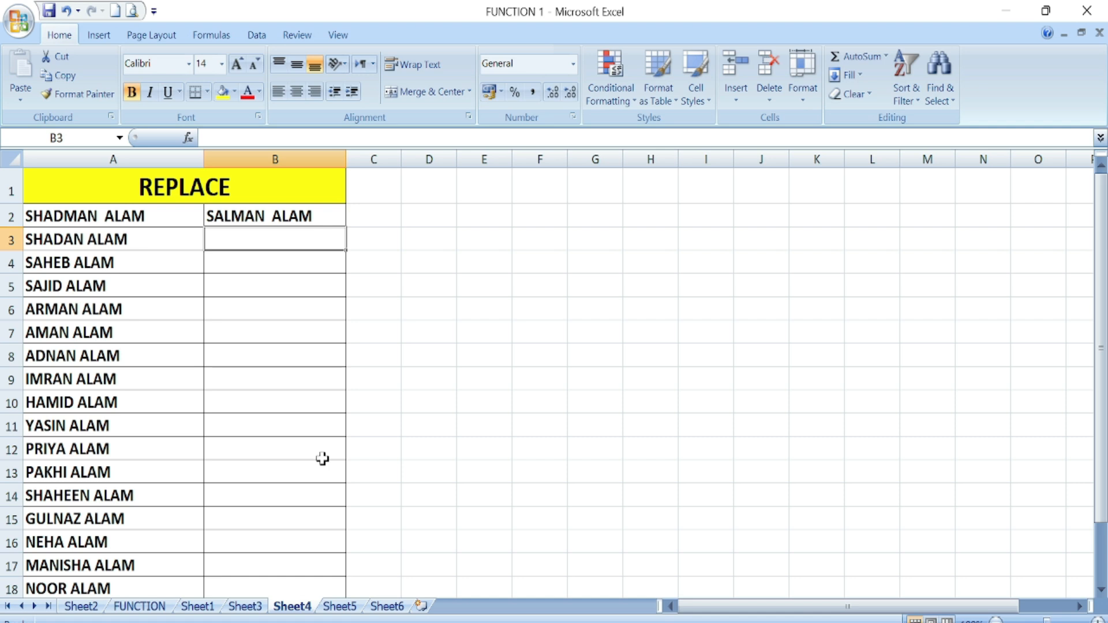
{"action": "type", "text": "="}
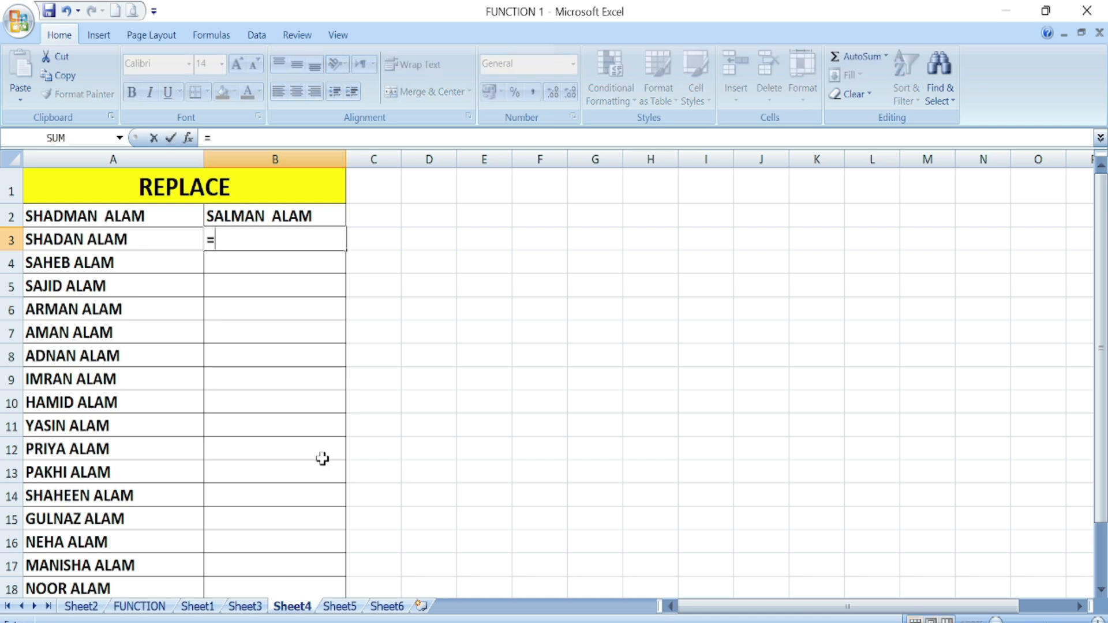
{"action": "type", "text": "REPLACE("}
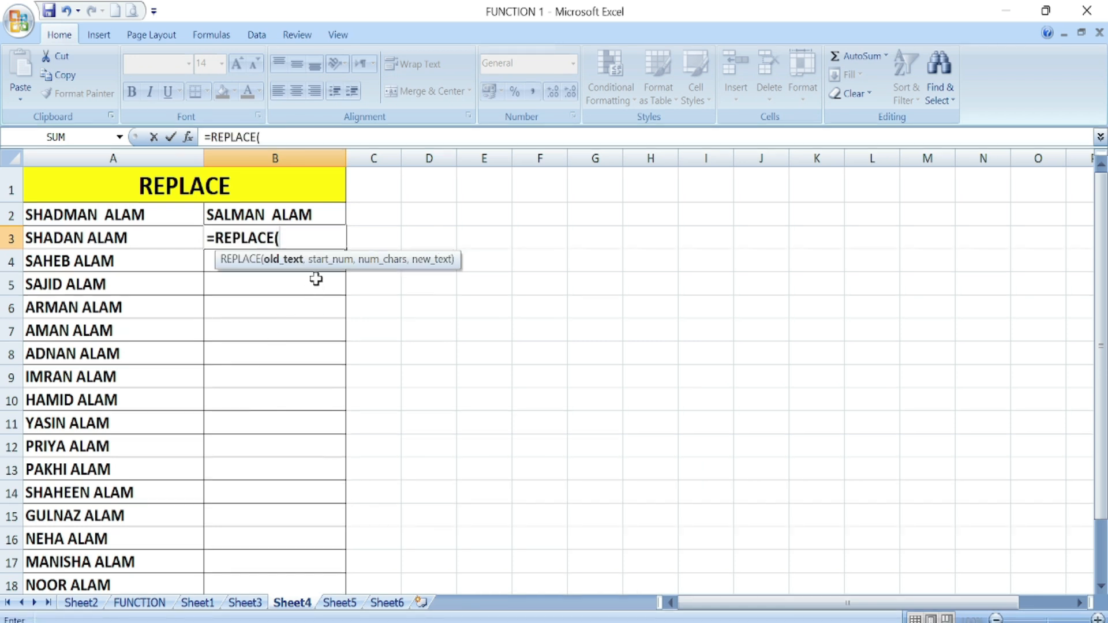
{"action": "left_click", "coordinate": [112, 239]}
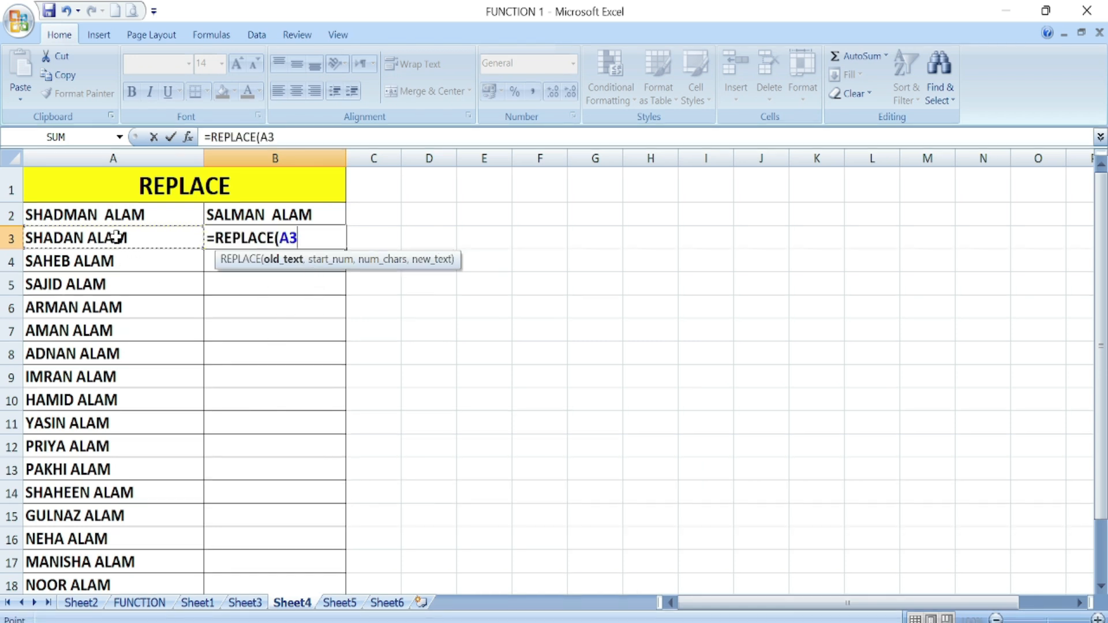
{"action": "type", "text": ","}
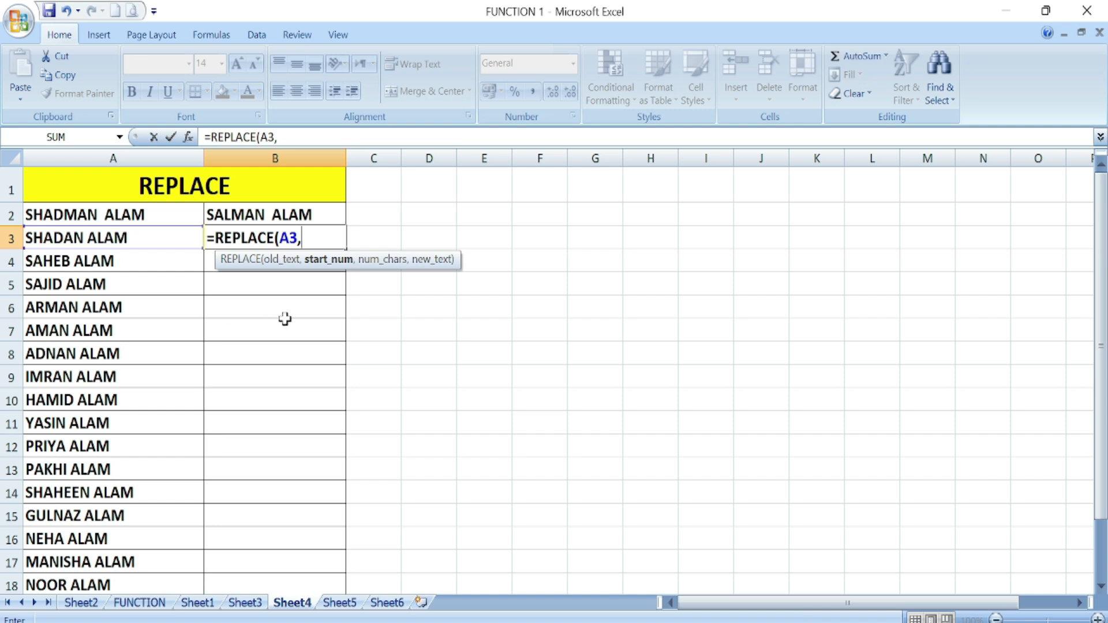
{"action": "type", "text": "1,"}
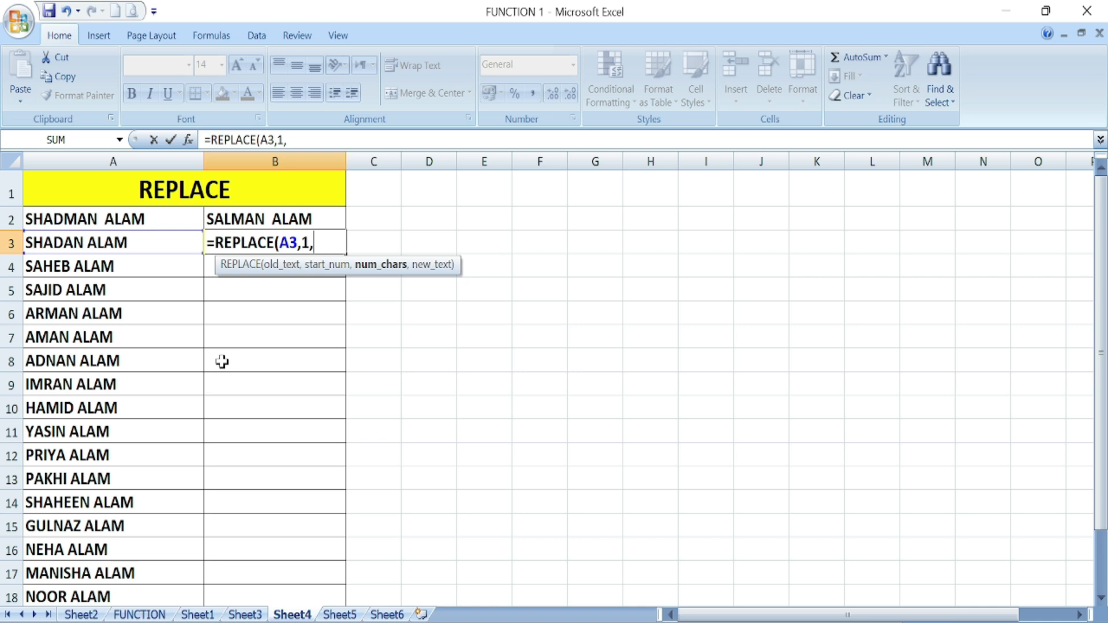
{"action": "type", "text": "6,"}
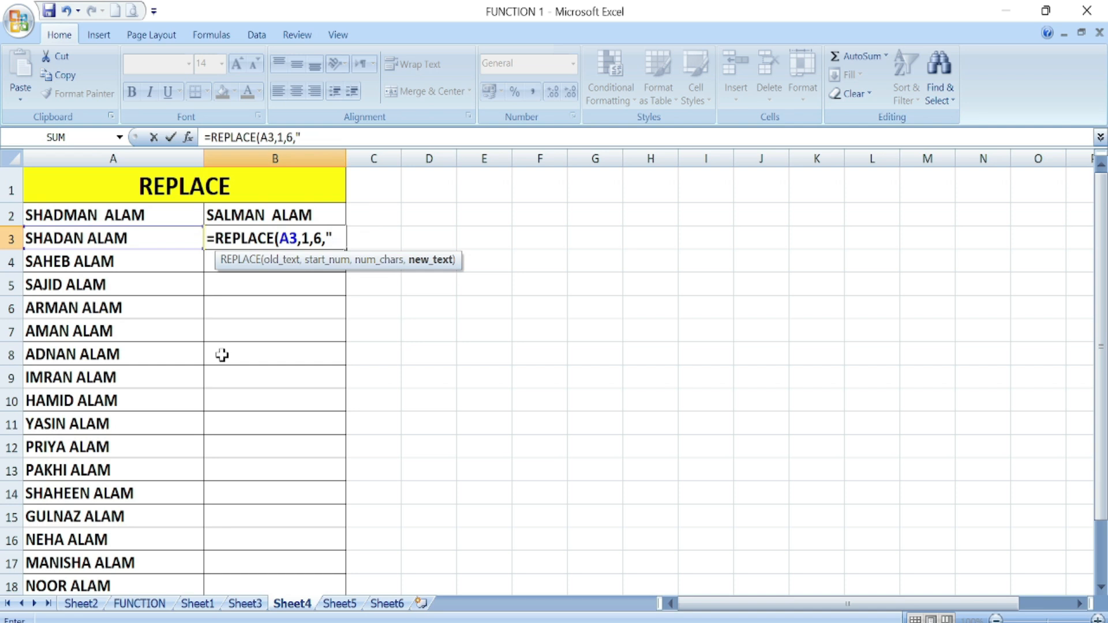
{"action": "type", "text": "\"FARHAN"}
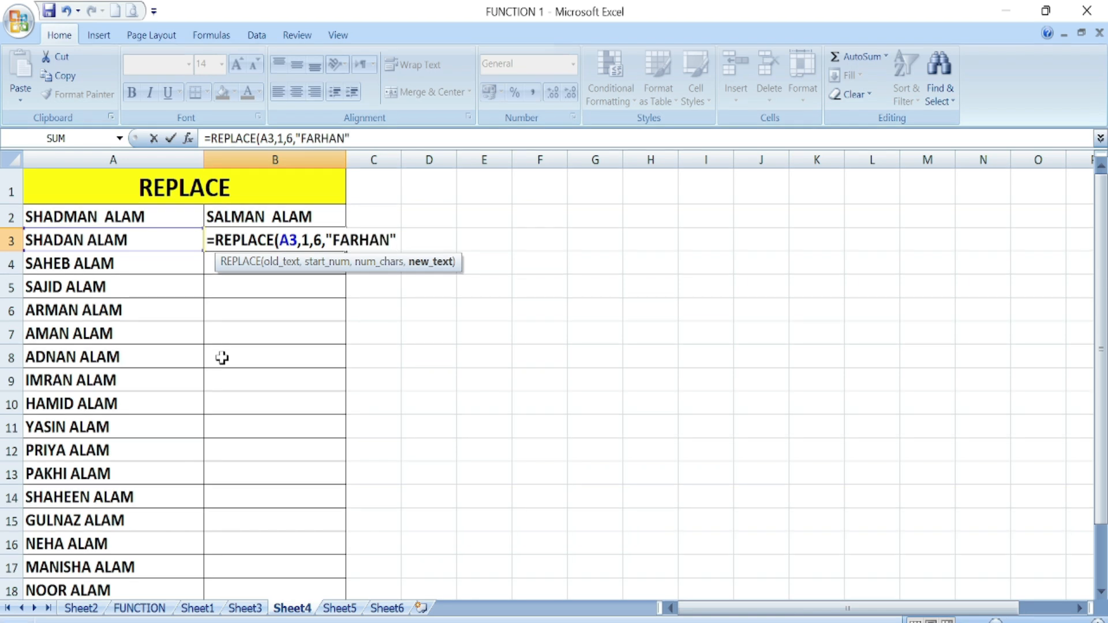
{"action": "key", "text": "Return"}
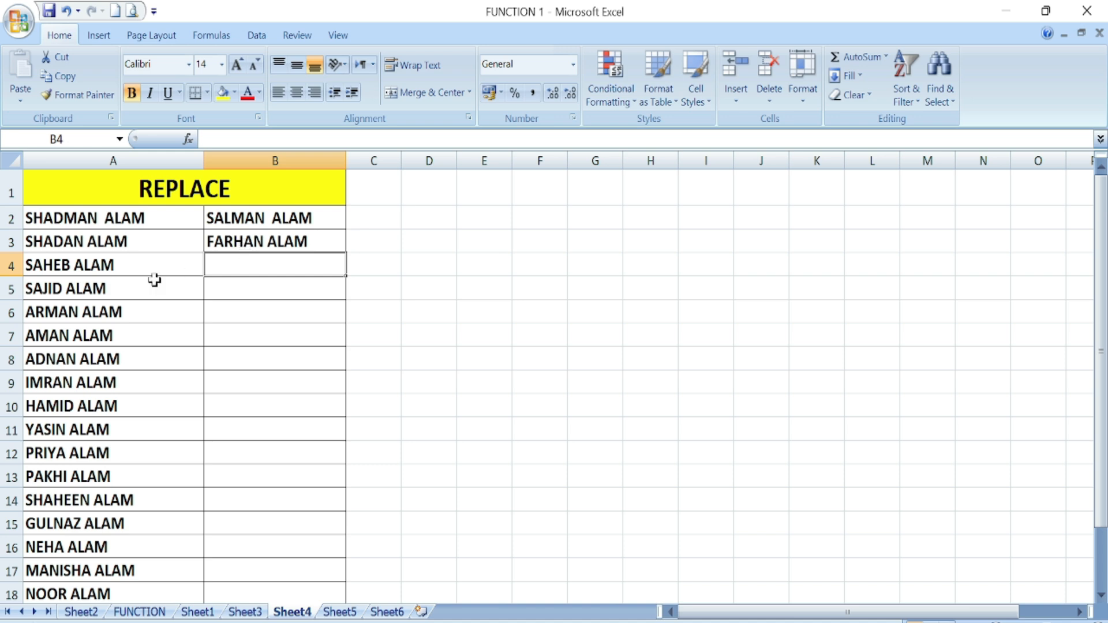
{"action": "left_click", "coordinate": [225, 239]}
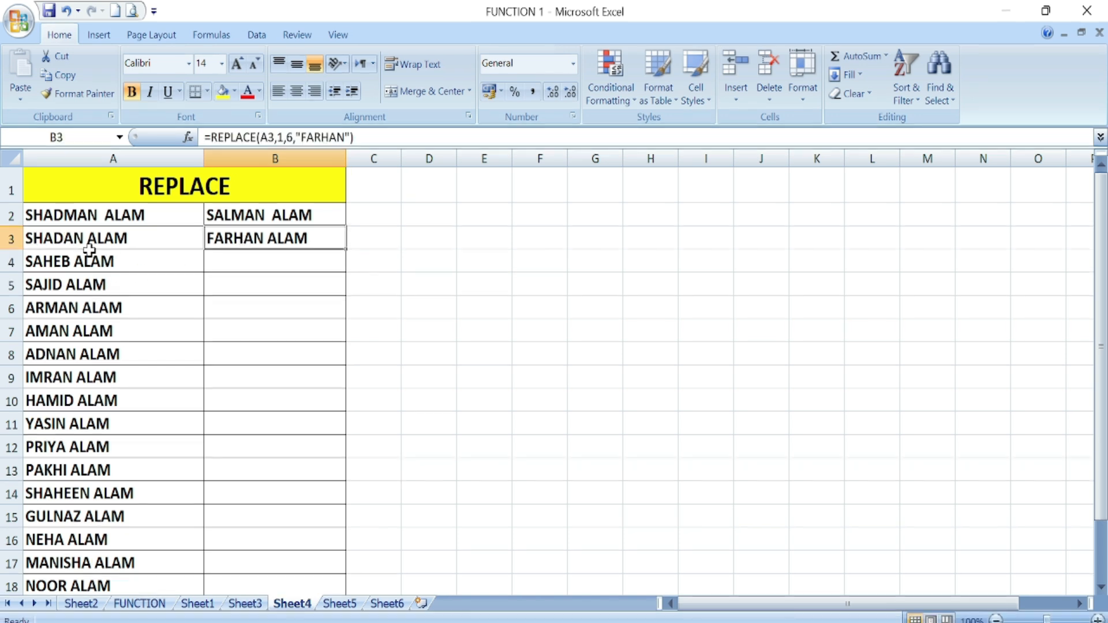
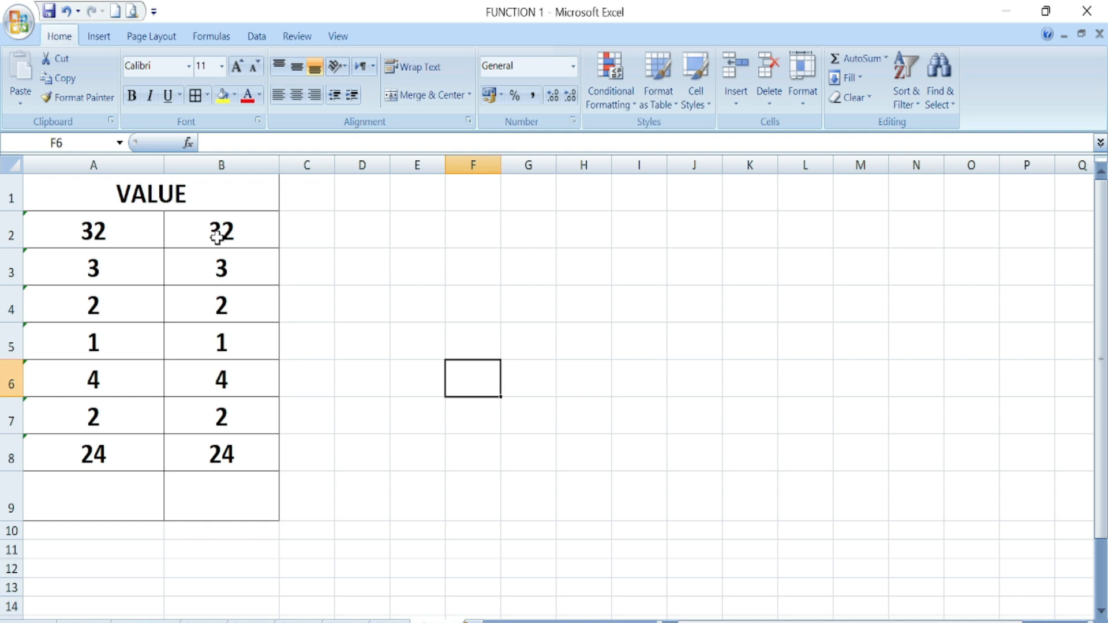
- Enter =SUM(A2:A8) in A9 to total column A
{"action": "left_click", "coordinate": [91, 503]}
{"action": "type", "text": "="}
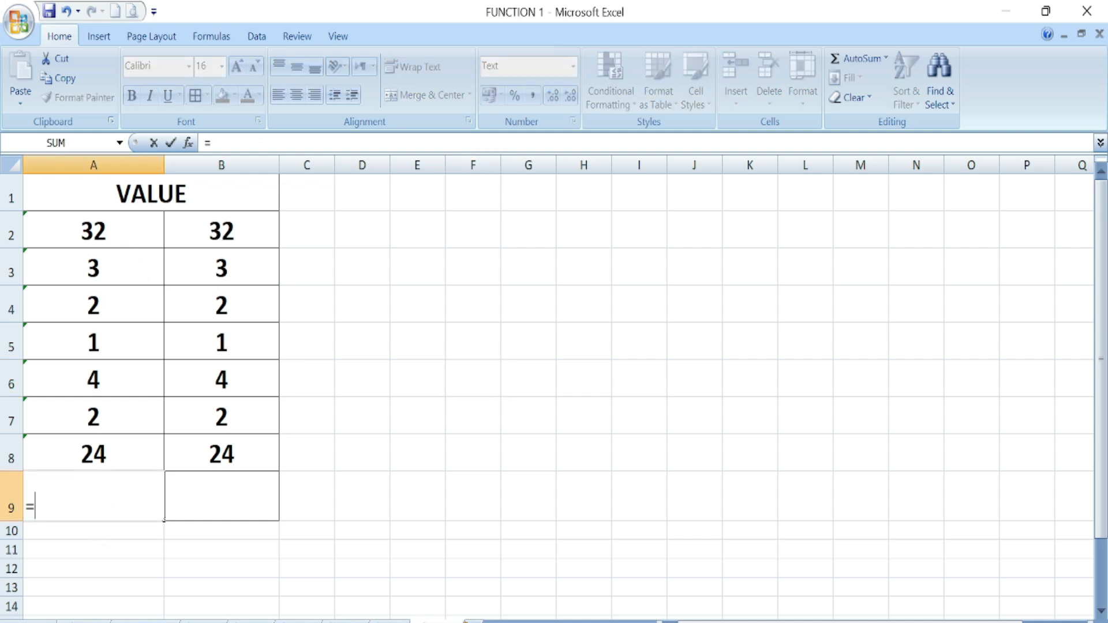
{"action": "type", "text": "SUM"}
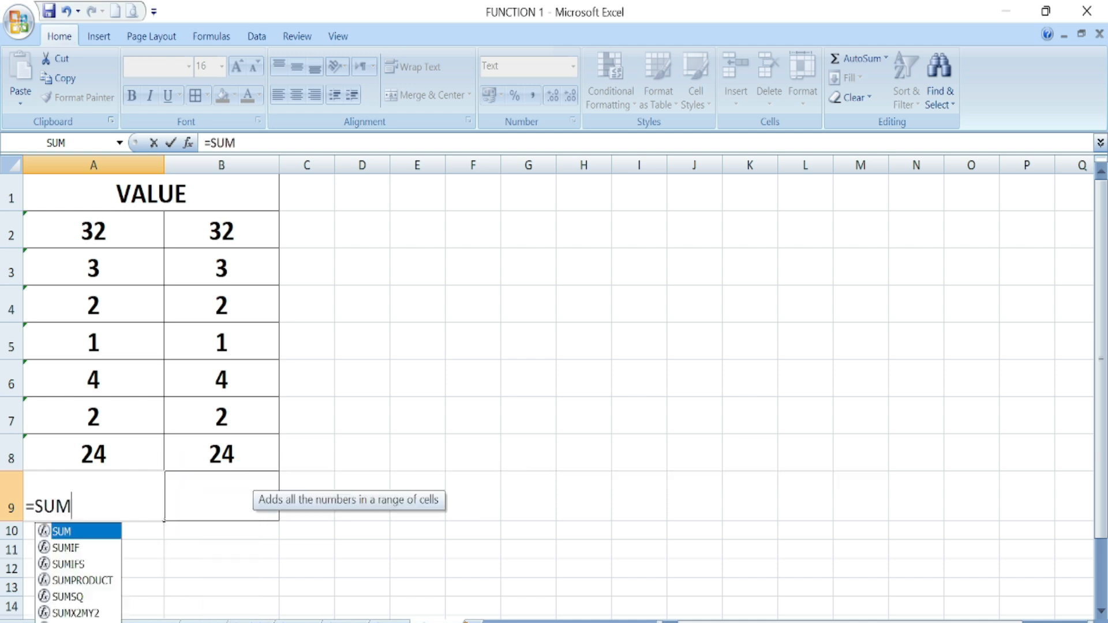
{"action": "type", "text": "("}
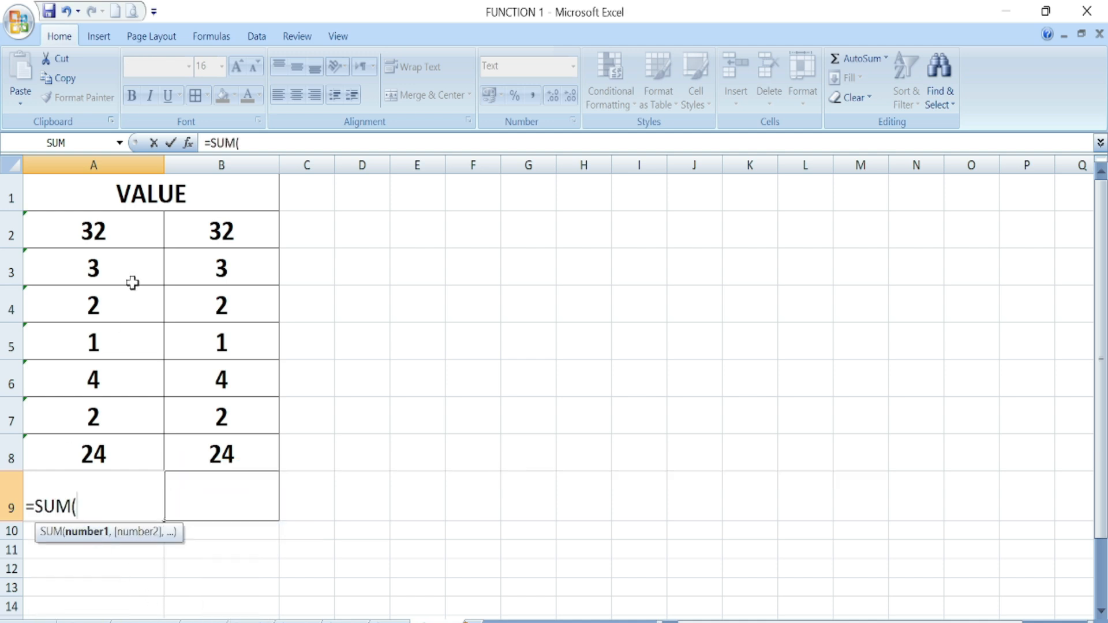
{"action": "left_click_drag", "start_coordinate": [104, 231], "coordinate": [113, 449]}
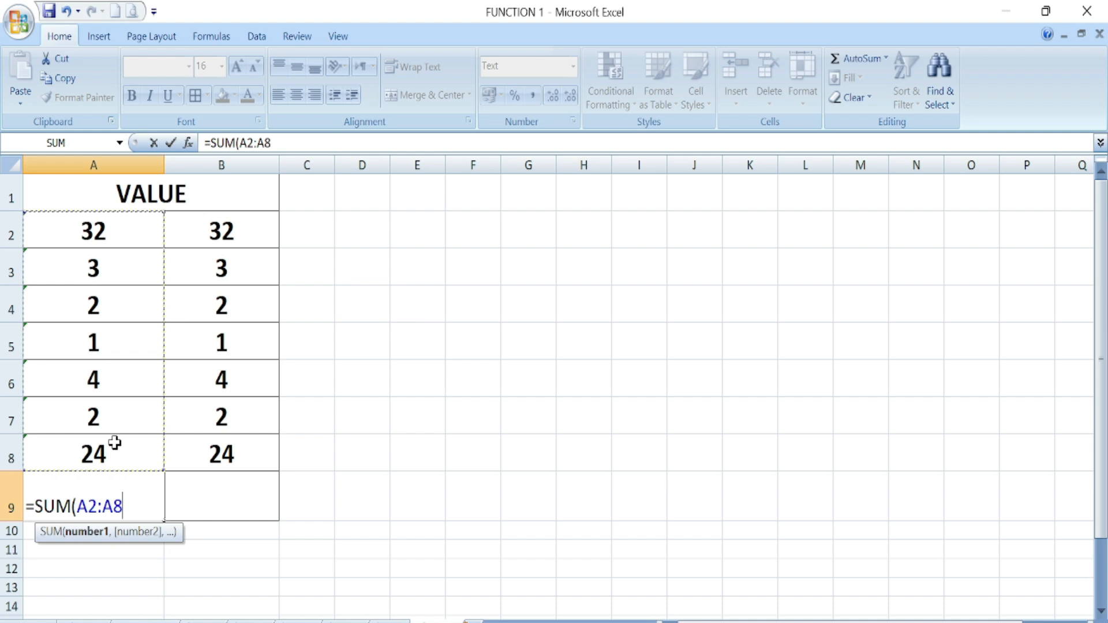
{"action": "key", "text": "Tab"}
- Total B2:B8 in B9 with =SUM(B2:B8), giving 68
{"action": "type", "text": "=SUM("}
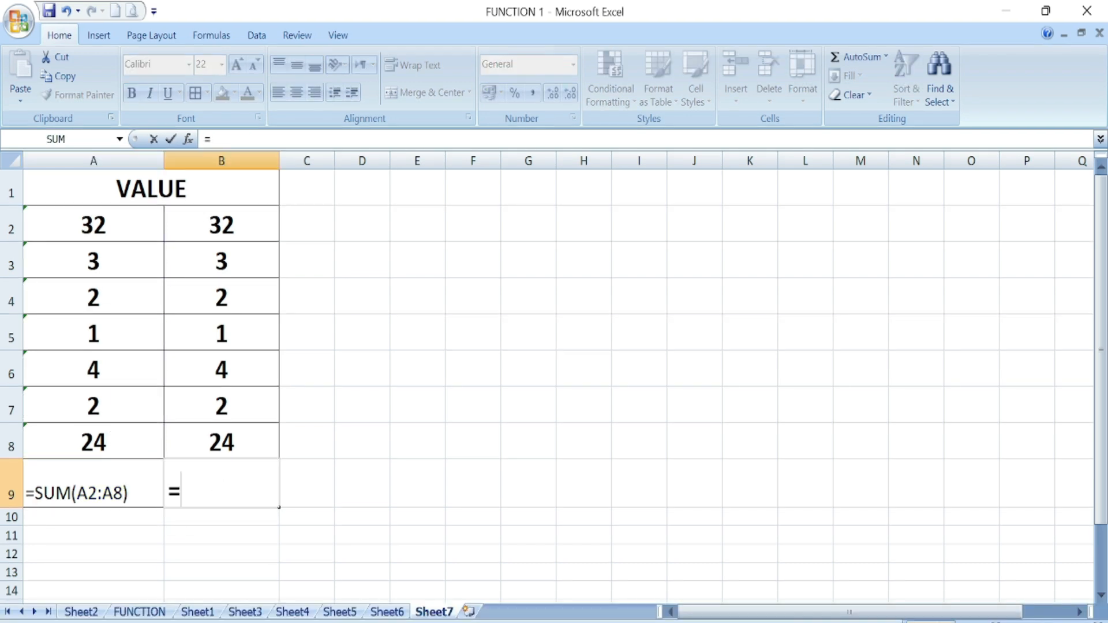
{"action": "left_click_drag", "start_coordinate": [221, 226], "coordinate": [247, 440]}
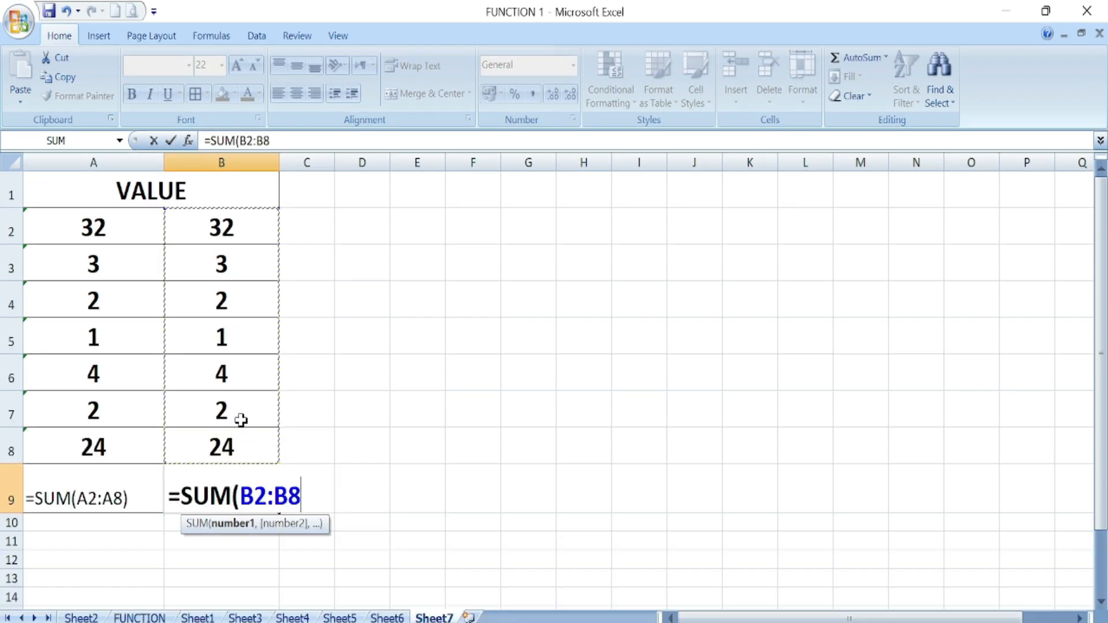
{"action": "type", "text": ")"}
{"action": "key", "text": "Return"}
{"action": "left_click", "coordinate": [265, 502]}
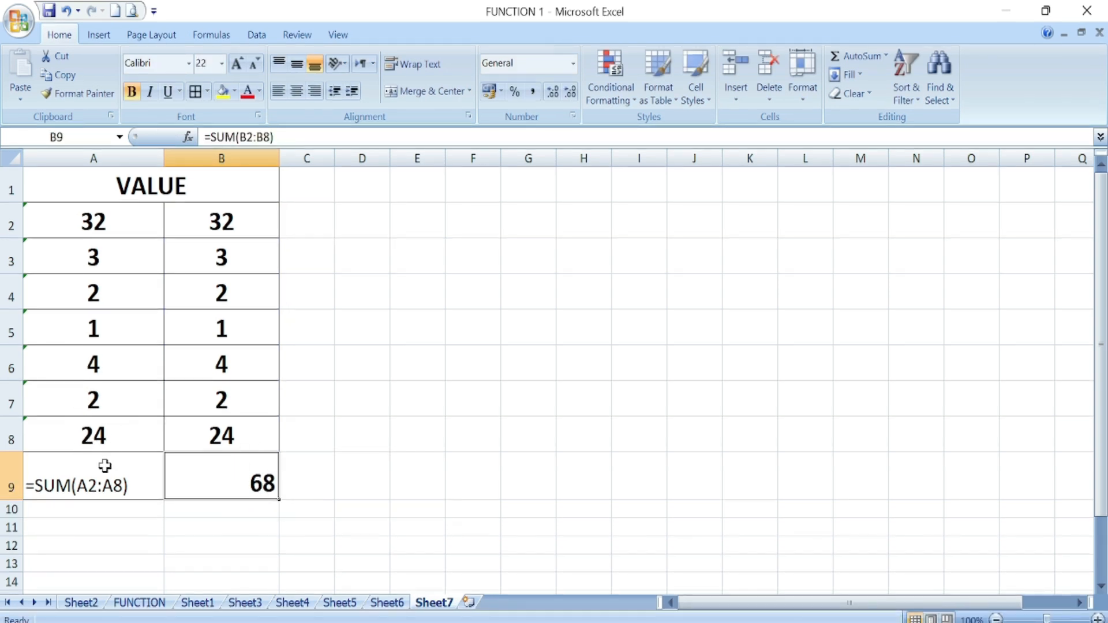
- Replace A9's formula with =A2+A3+A4+A5+A6+A7+A8
{"action": "left_click", "coordinate": [118, 479]}
{"action": "key", "text": "Delete"}
{"action": "type", "text": "="}
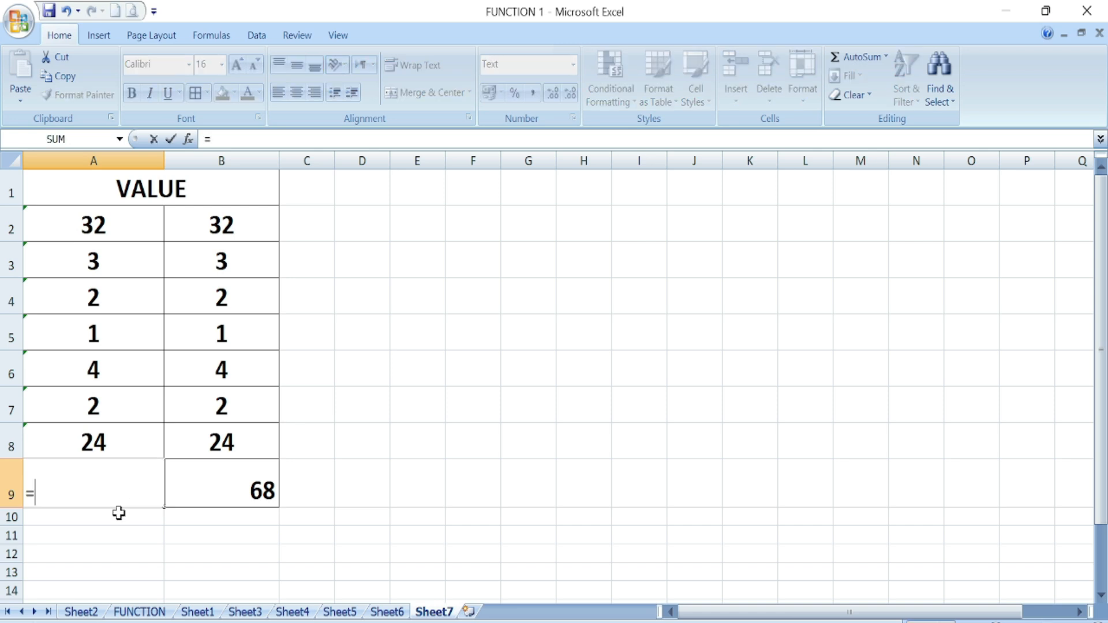
{"action": "left_click", "coordinate": [98, 222]}
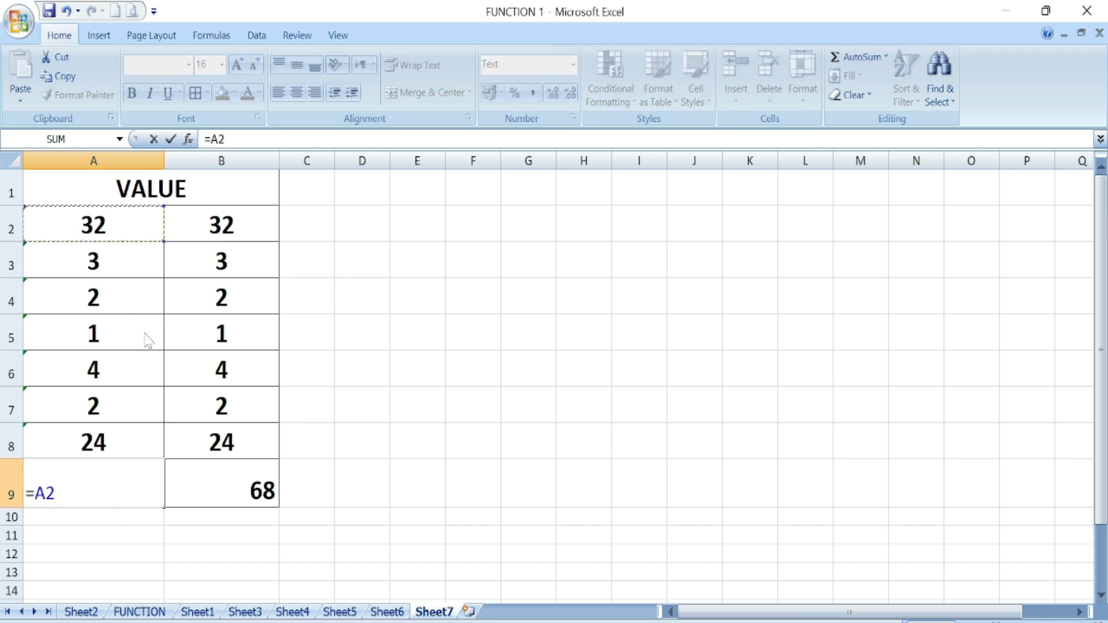
{"action": "type", "text": "+"}
{"action": "left_click", "coordinate": [100, 277]}
{"action": "type", "text": "+"}
{"action": "left_click", "coordinate": [114, 305]}
{"action": "type", "text": "+"}
{"action": "left_click", "coordinate": [104, 332]}
{"action": "type", "text": "+"}
{"action": "left_click", "coordinate": [104, 365]}
{"action": "type", "text": "+"}
{"action": "left_click", "coordinate": [104, 401]}
{"action": "type", "text": "+"}
{"action": "left_click", "coordinate": [103, 439]}
{"action": "key", "text": "Return"}
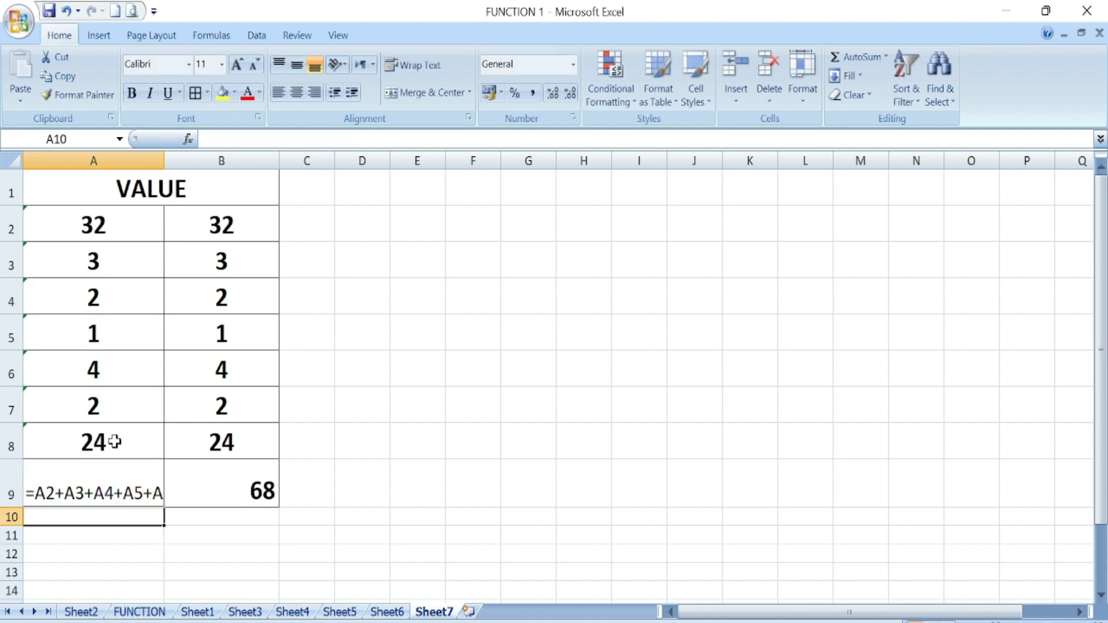
- Widen column C, enter 8 in C2, and undo a trial total below it
{"action": "left_click", "coordinate": [126, 476]}
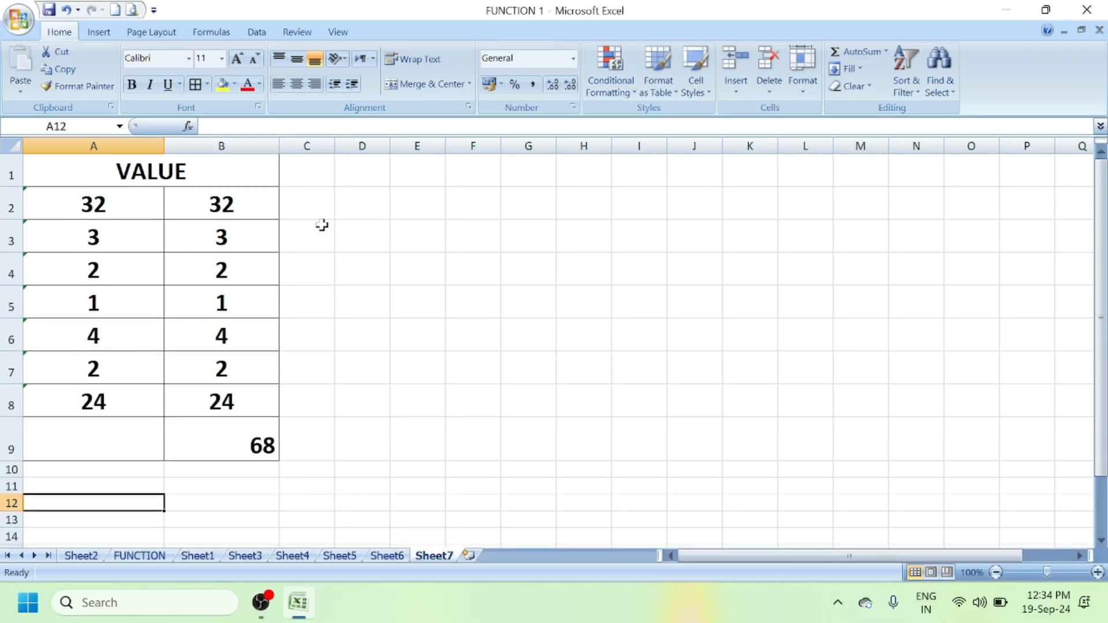
{"action": "left_click_drag", "start_coordinate": [335, 147], "coordinate": [370, 149]}
{"action": "left_click", "coordinate": [346, 202]}
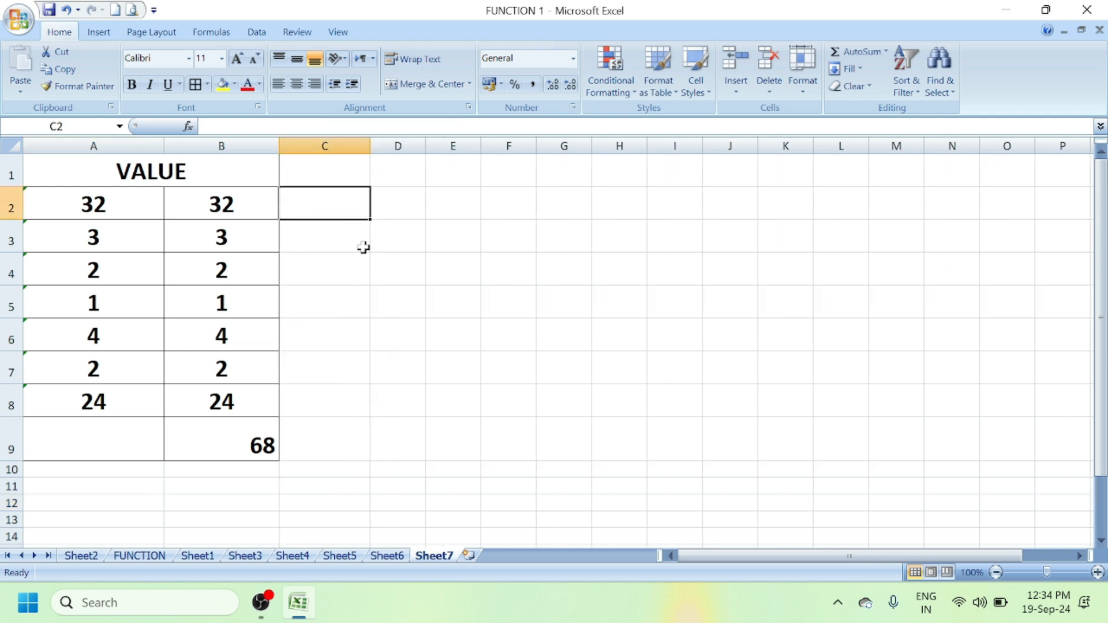
{"action": "type", "text": "8"}
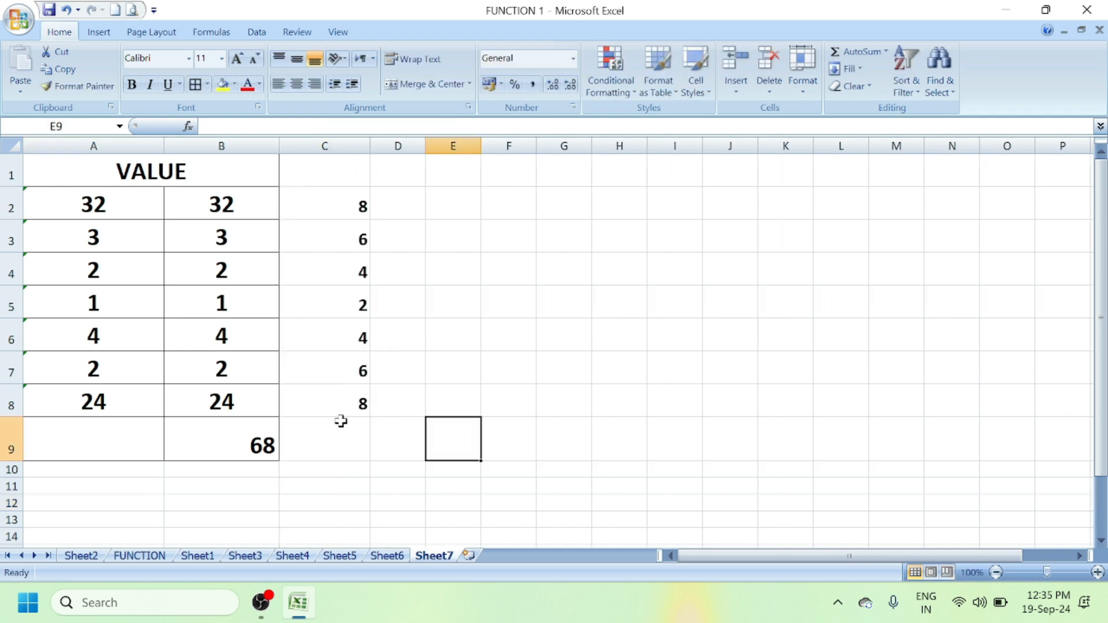
{"action": "left_click", "coordinate": [338, 420]}
{"action": "left_click", "coordinate": [856, 52]}
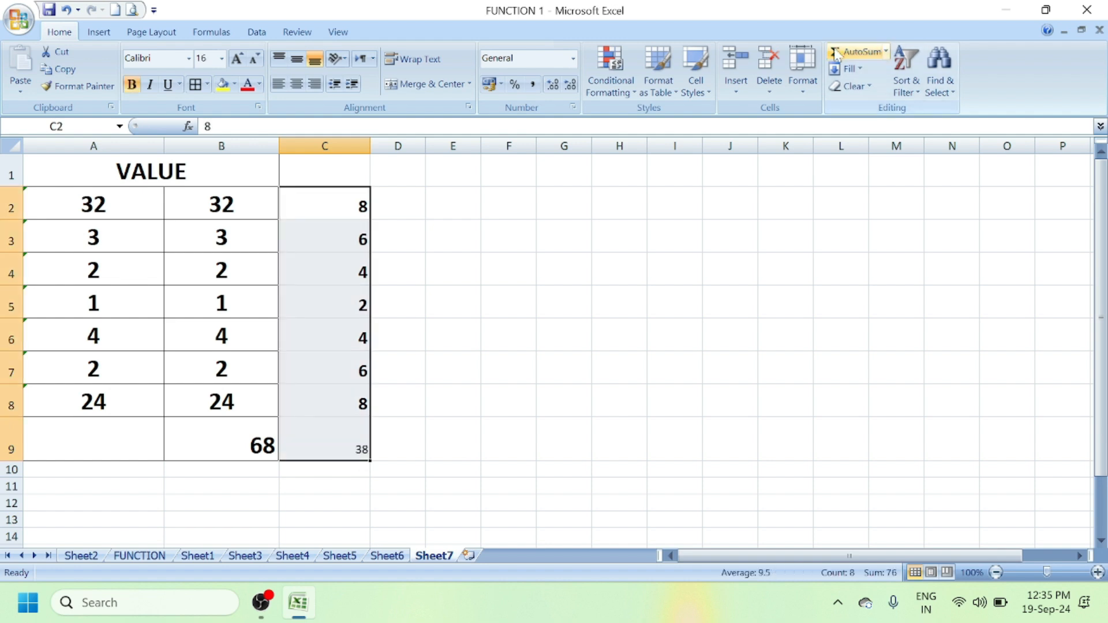
{"action": "key", "text": "ctrl+z"}
- Clear C2:C8 and format those cells as Text
{"action": "left_click_drag", "start_coordinate": [346, 199], "coordinate": [344, 396]}
{"action": "key", "text": "Delete"}
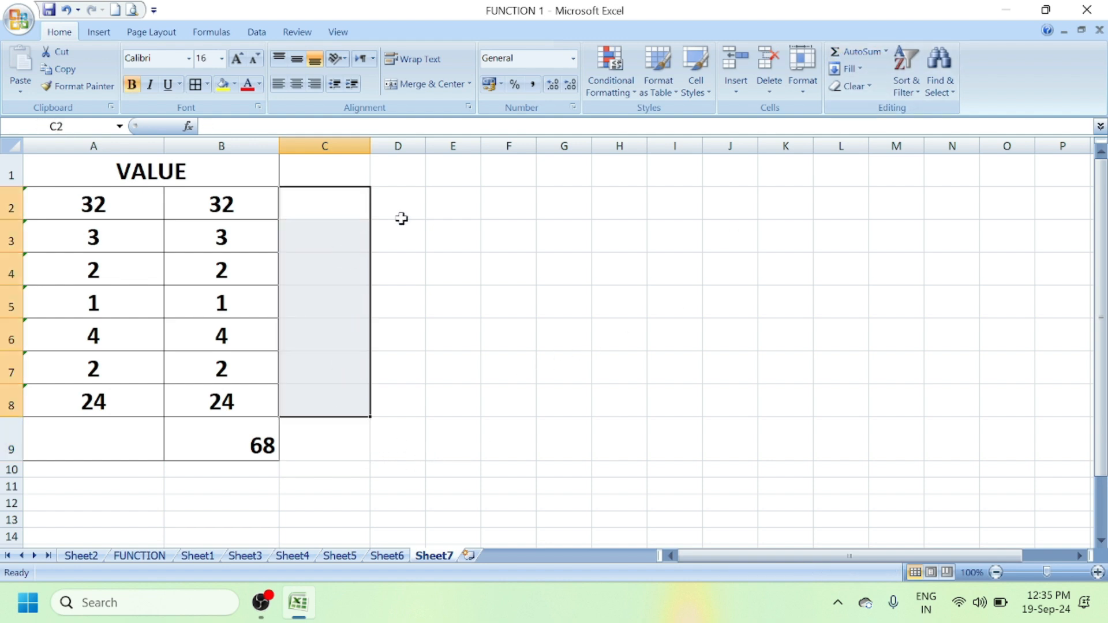
{"action": "left_click", "coordinate": [572, 58]}
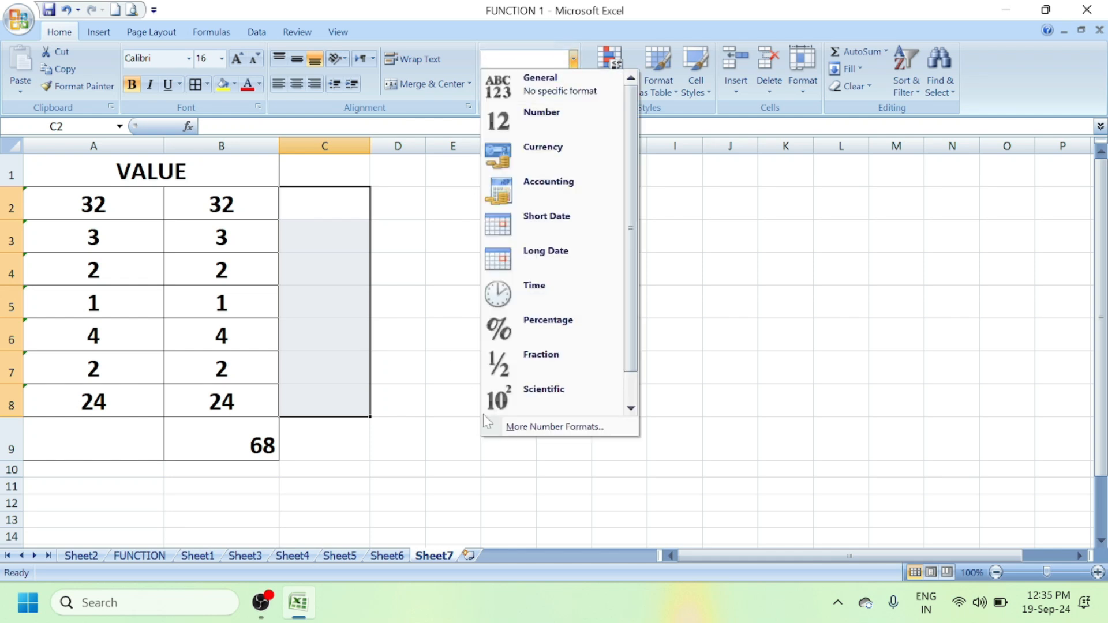
{"action": "left_click_drag", "start_coordinate": [630, 340], "coordinate": [628, 379]}
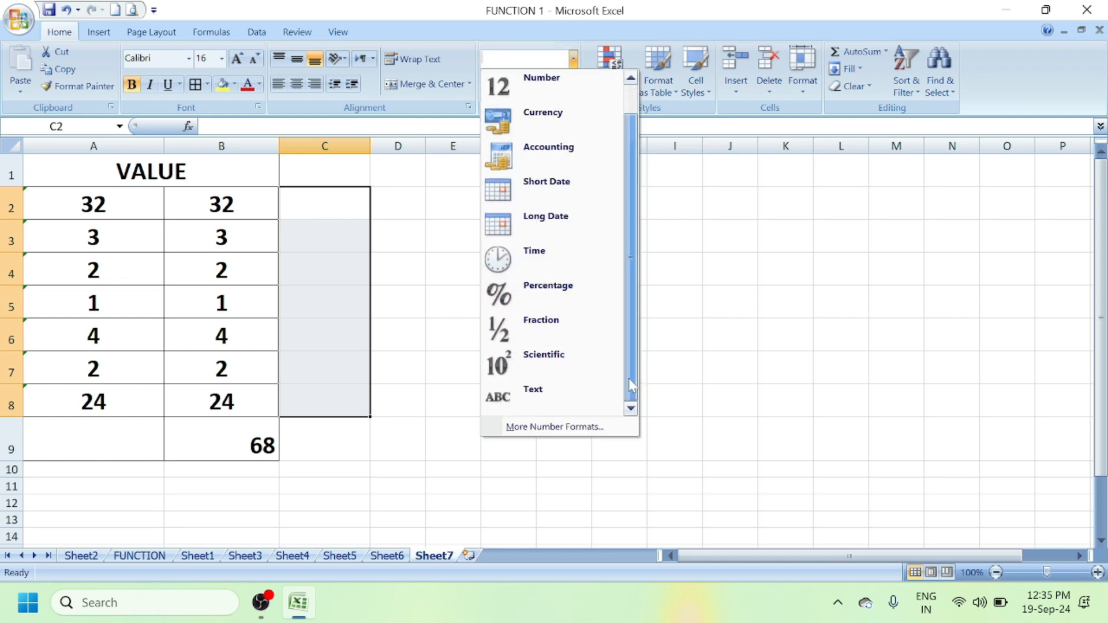
{"action": "left_click", "coordinate": [534, 391]}
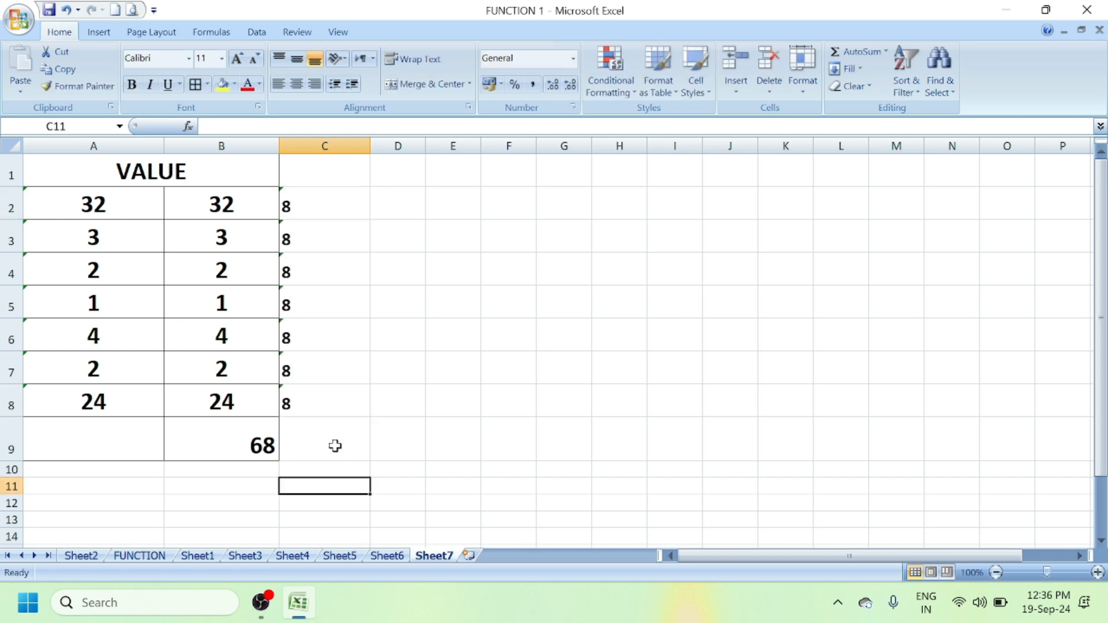
- Centre column C and start a formula that references A2:A8
{"action": "left_click", "coordinate": [334, 444]}
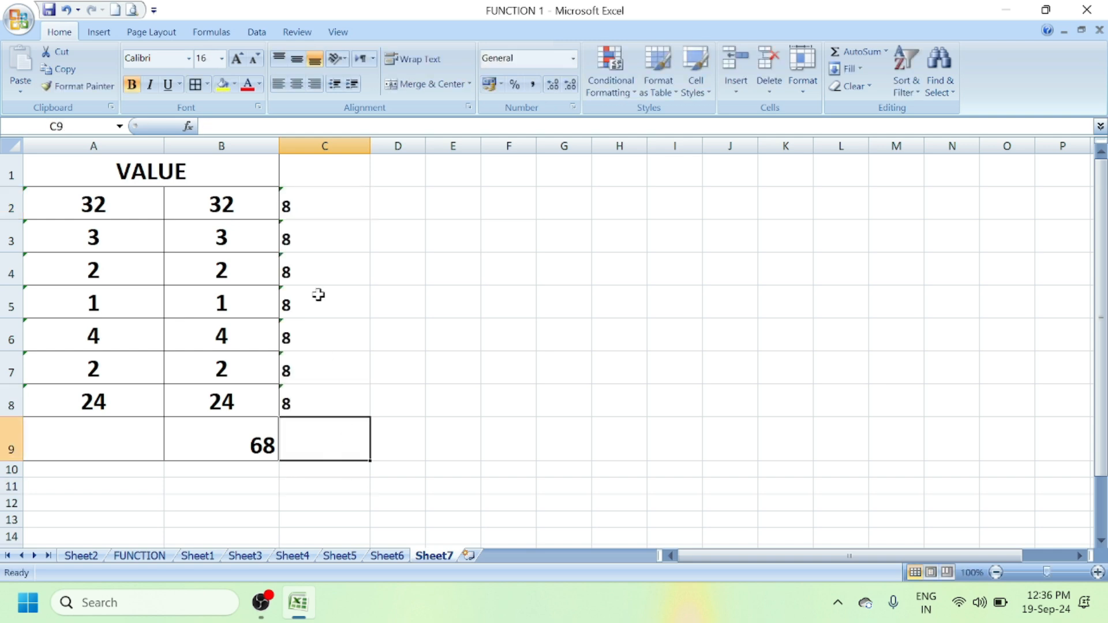
{"action": "left_click", "coordinate": [340, 146]}
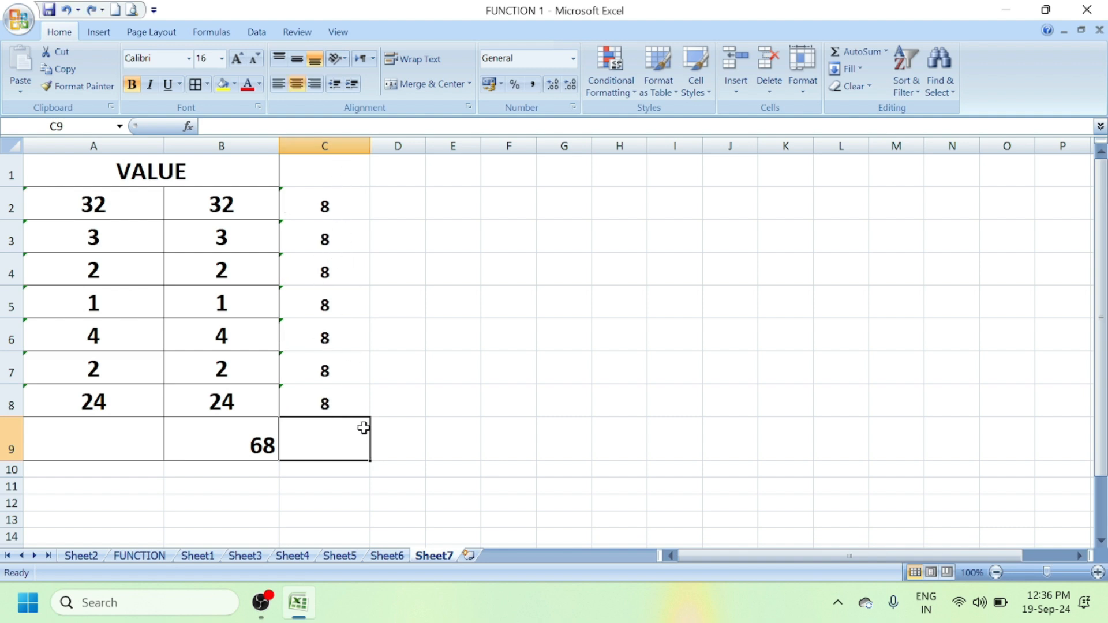
{"action": "type", "text": "="}
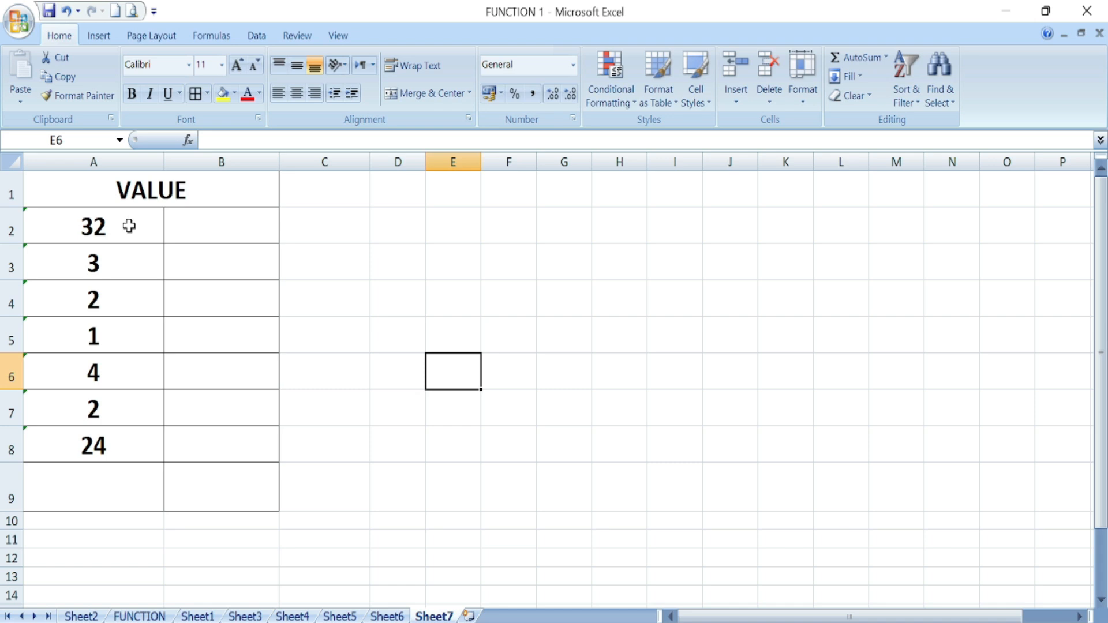
{"action": "left_click_drag", "start_coordinate": [128, 226], "coordinate": [122, 434]}
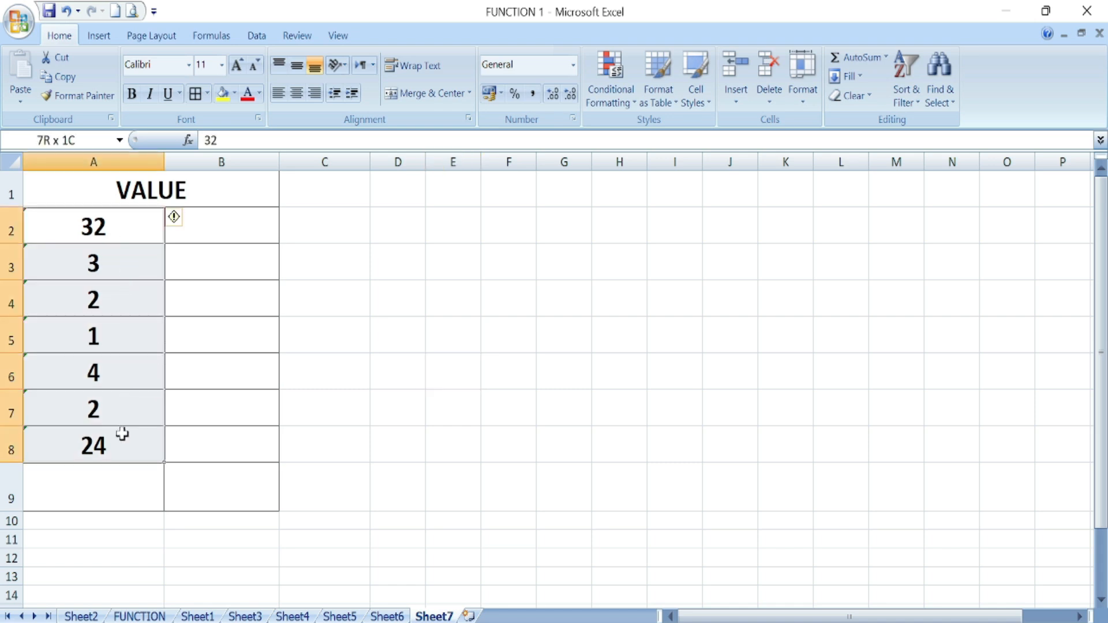
- Enter =SUM(A2:A8) in A9
{"action": "left_click", "coordinate": [98, 503]}
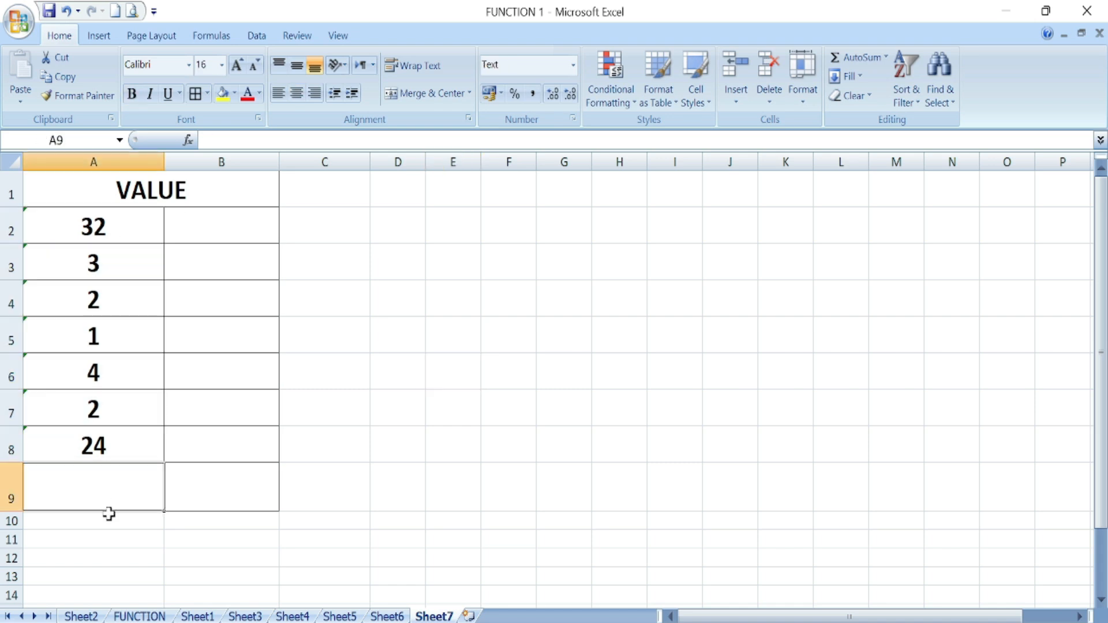
{"action": "type", "text": "="}
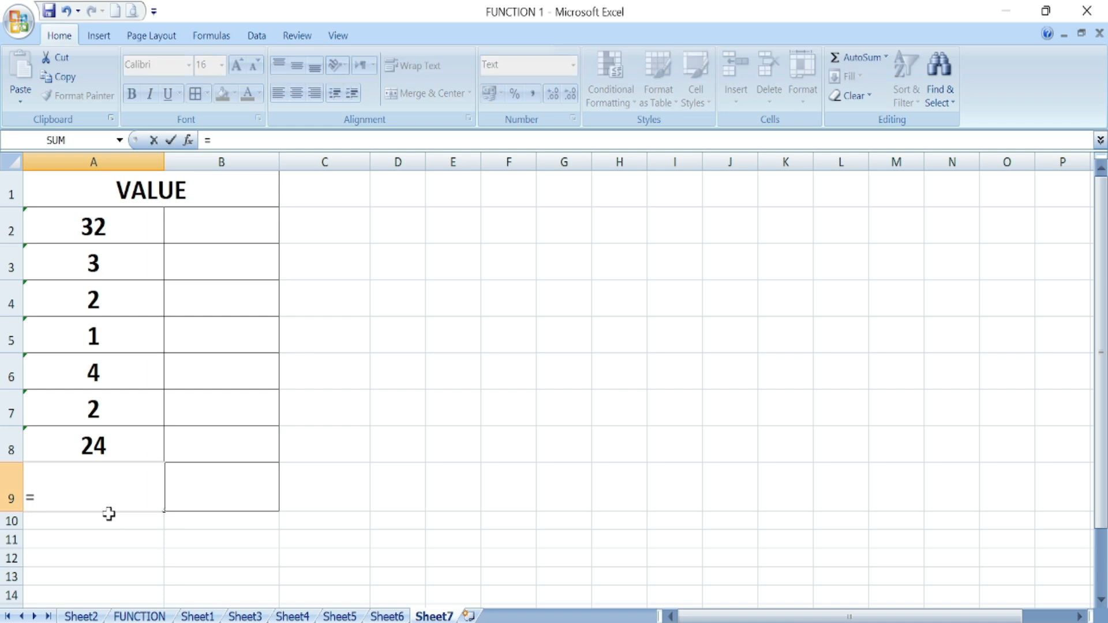
{"action": "type", "text": "SUM"}
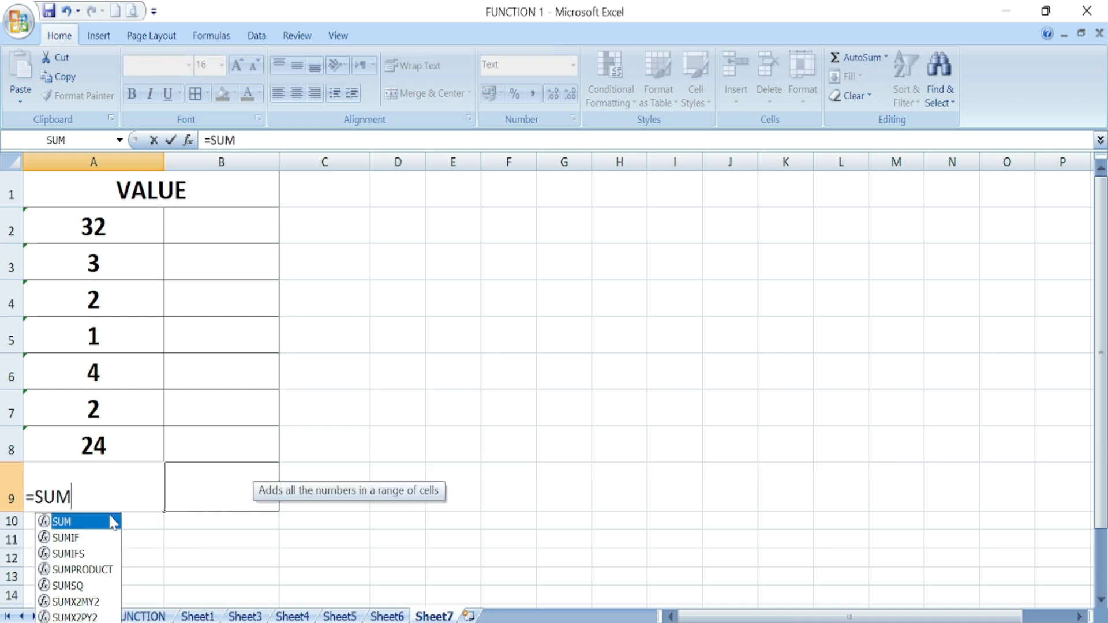
{"action": "double_click", "coordinate": [112, 522]}
{"action": "left_click_drag", "start_coordinate": [115, 231], "coordinate": [94, 441]}
{"action": "type", "text": ")"}
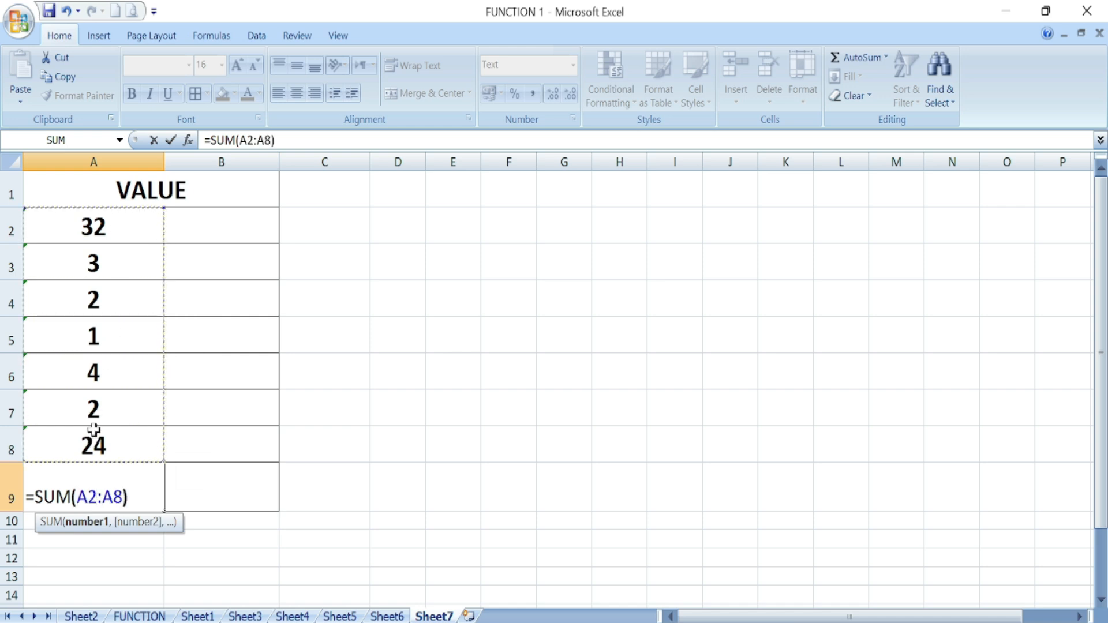
{"action": "key", "text": "Return"}
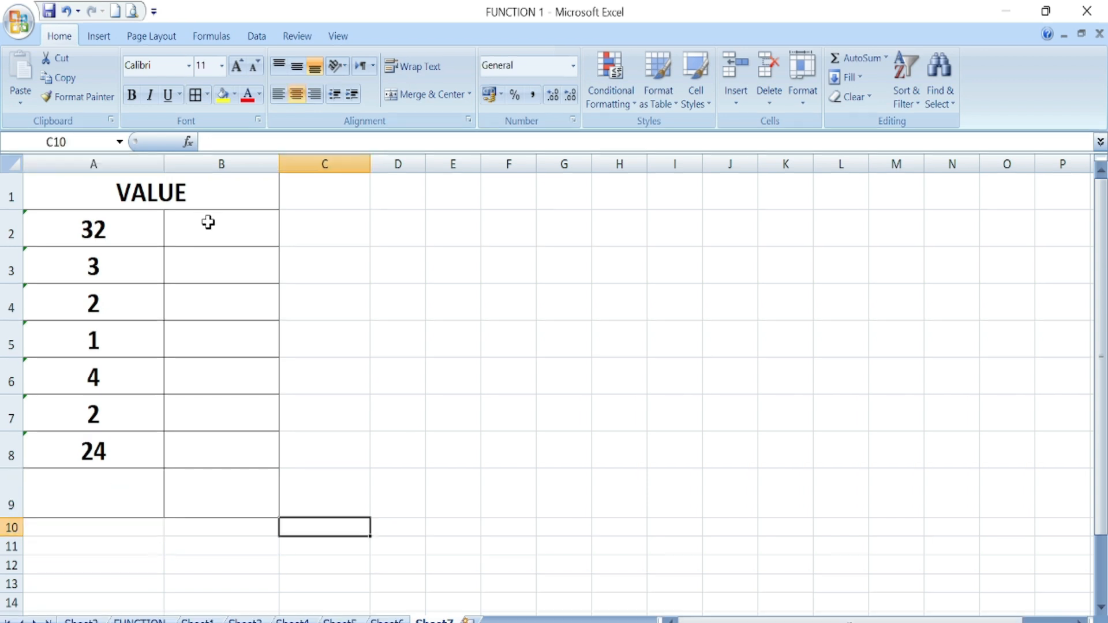
- Enter =VALUE(A2) in B2 and fill it down to B8
{"action": "left_click", "coordinate": [211, 222]}
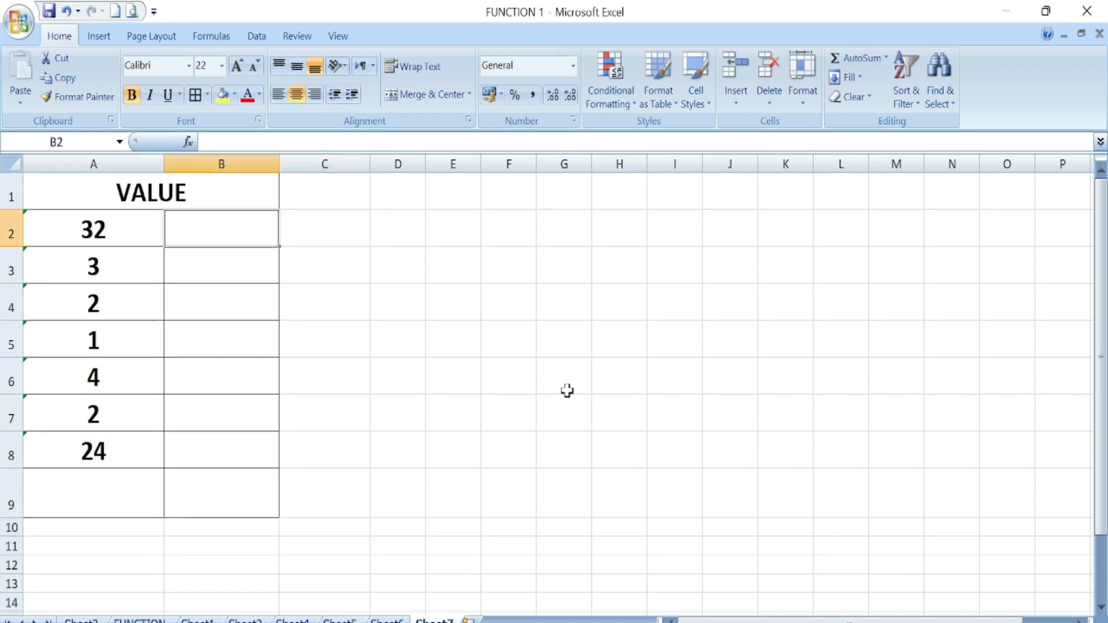
{"action": "type", "text": "="}
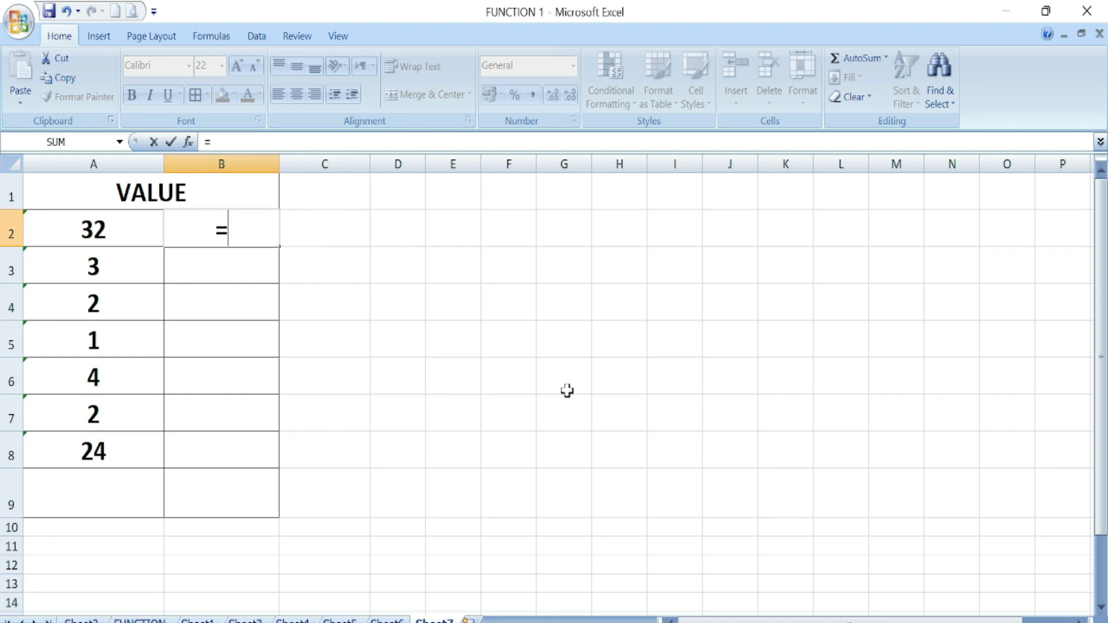
{"action": "type", "text": "VALUE(A2"}
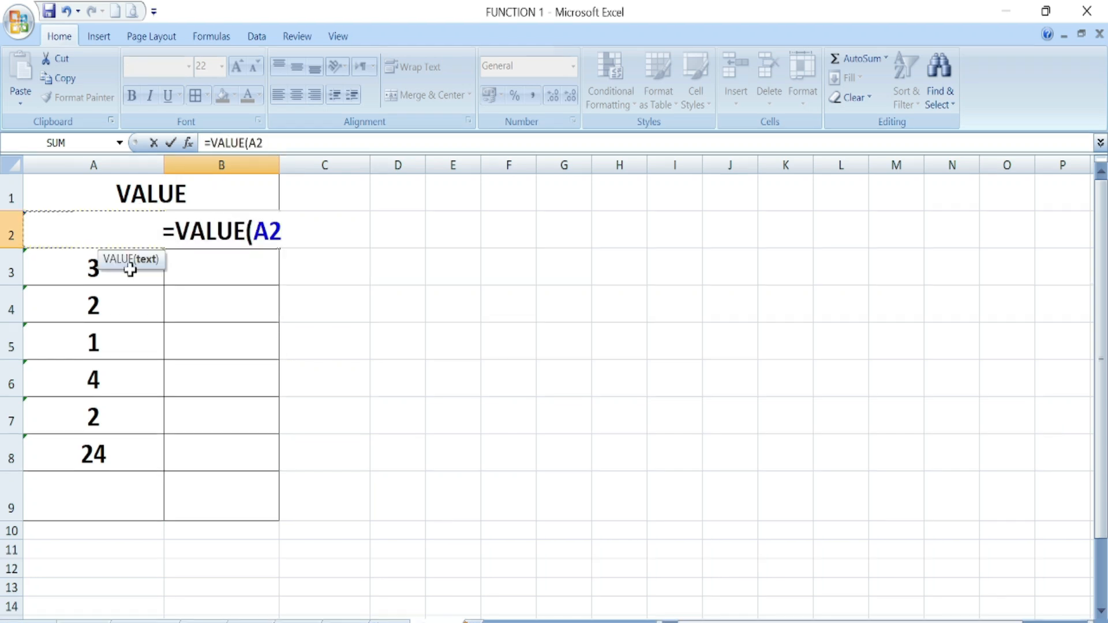
{"action": "key", "text": "Return"}
{"action": "left_click", "coordinate": [223, 218]}
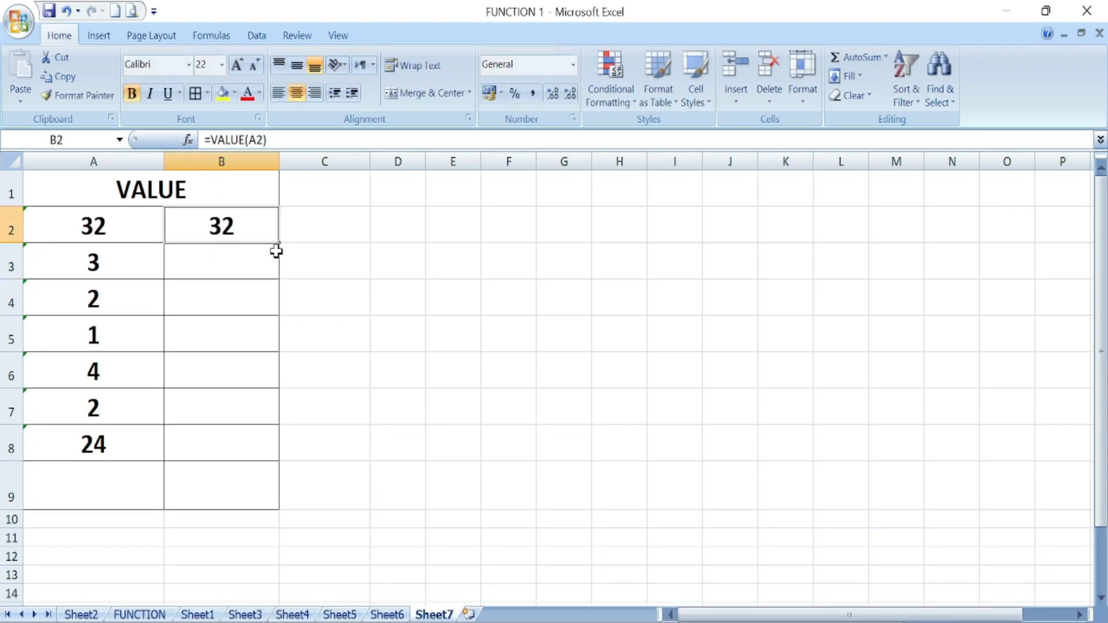
{"action": "left_click_drag", "start_coordinate": [277, 246], "coordinate": [260, 450]}
- Total B2:B8 in B9 with =SUM(B2:B8), giving 68, then go to the FUNCTION sheet
{"action": "left_click", "coordinate": [239, 489]}
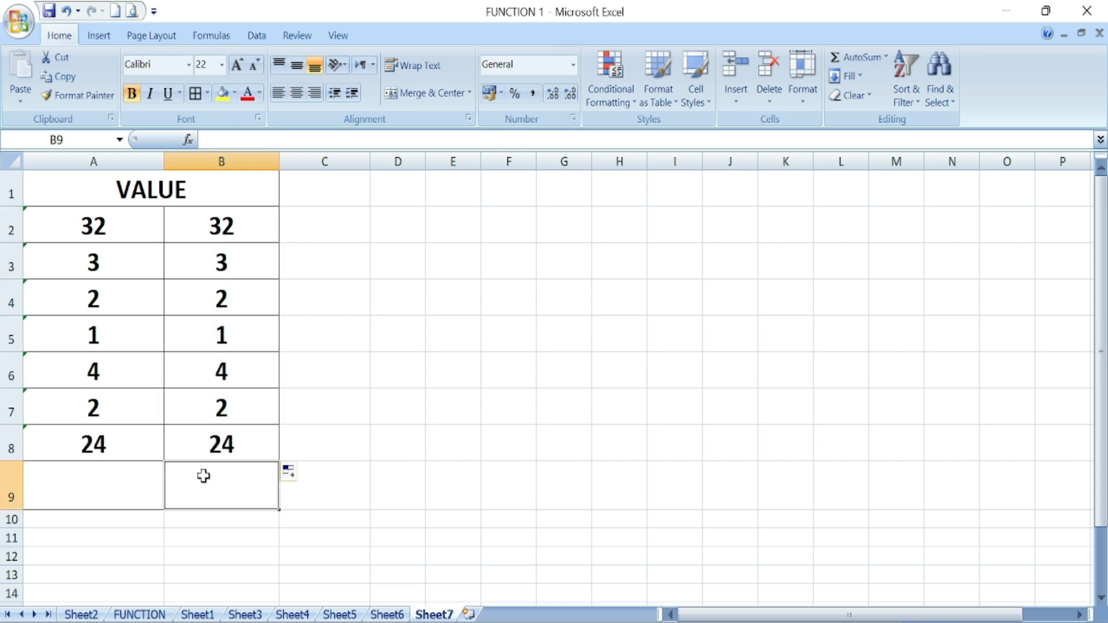
{"action": "type", "text": "="}
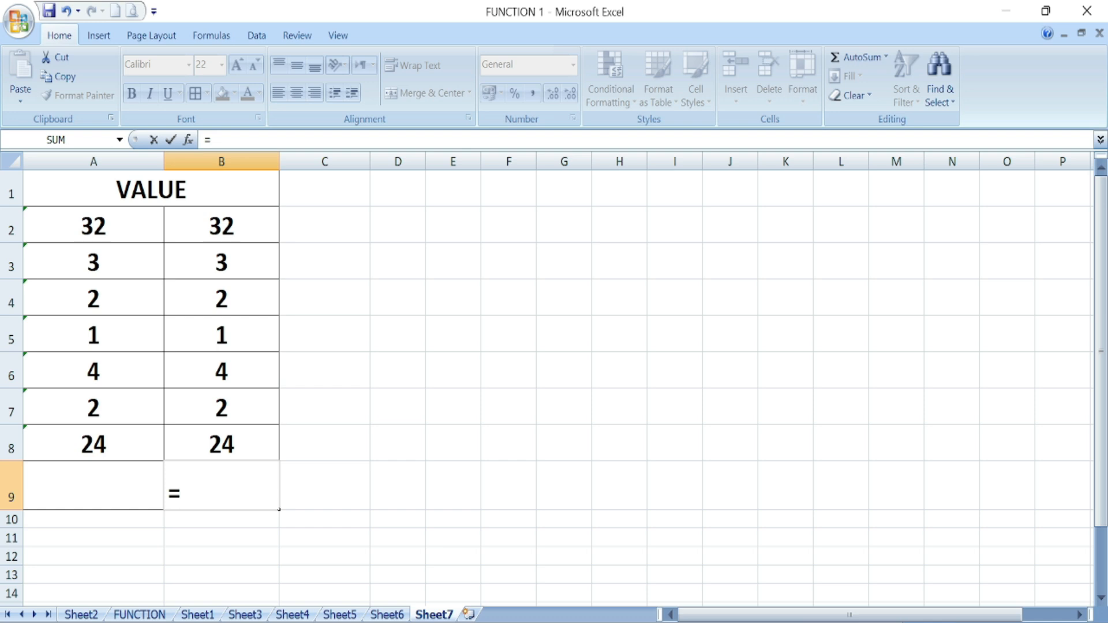
{"action": "type", "text": "SUM("}
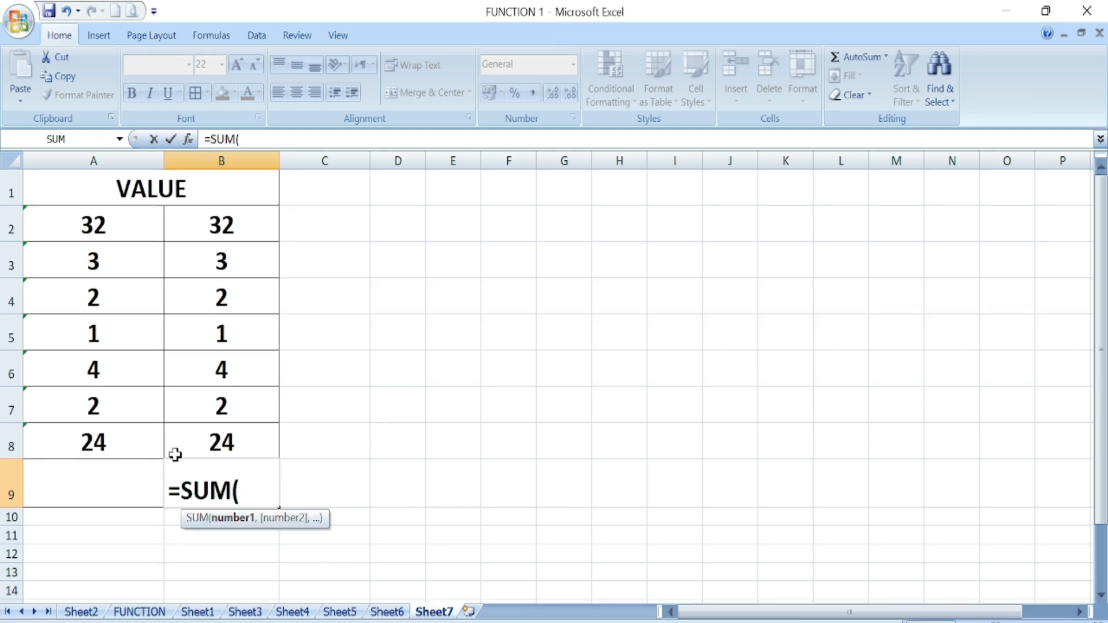
{"action": "left_click_drag", "start_coordinate": [220, 228], "coordinate": [218, 430]}
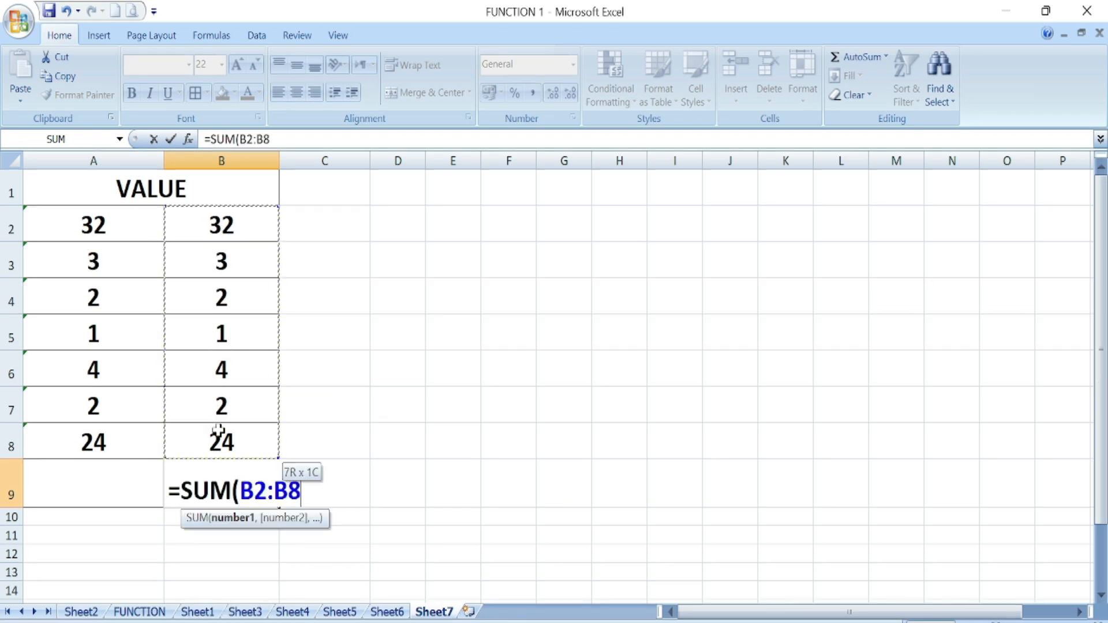
{"action": "type", "text": ")"}
{"action": "key", "text": "Return"}
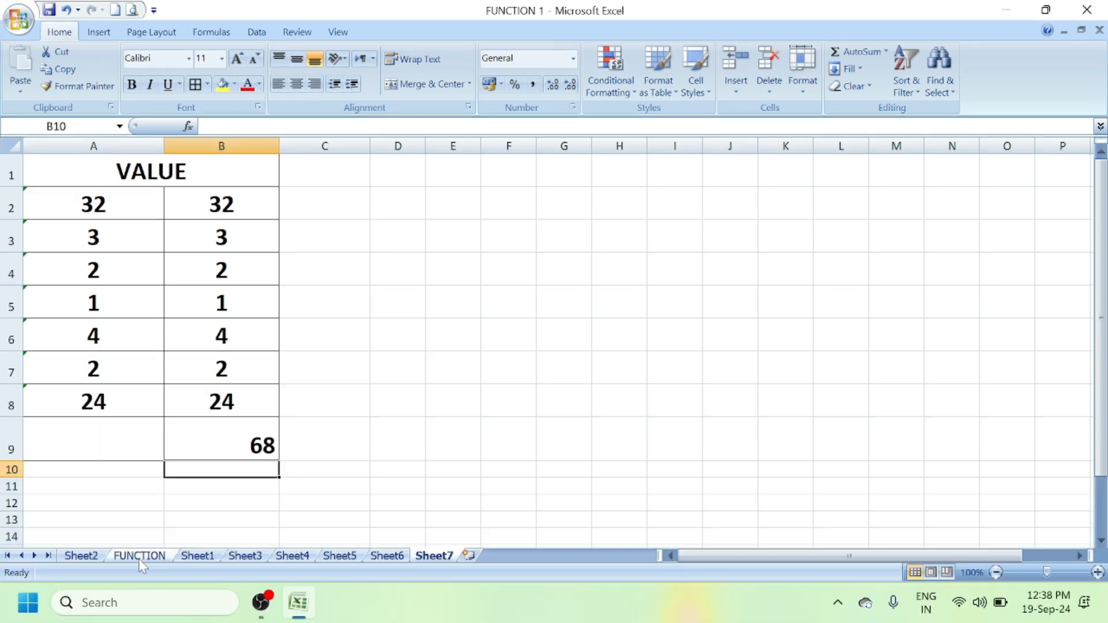
{"action": "left_click", "coordinate": [139, 611]}
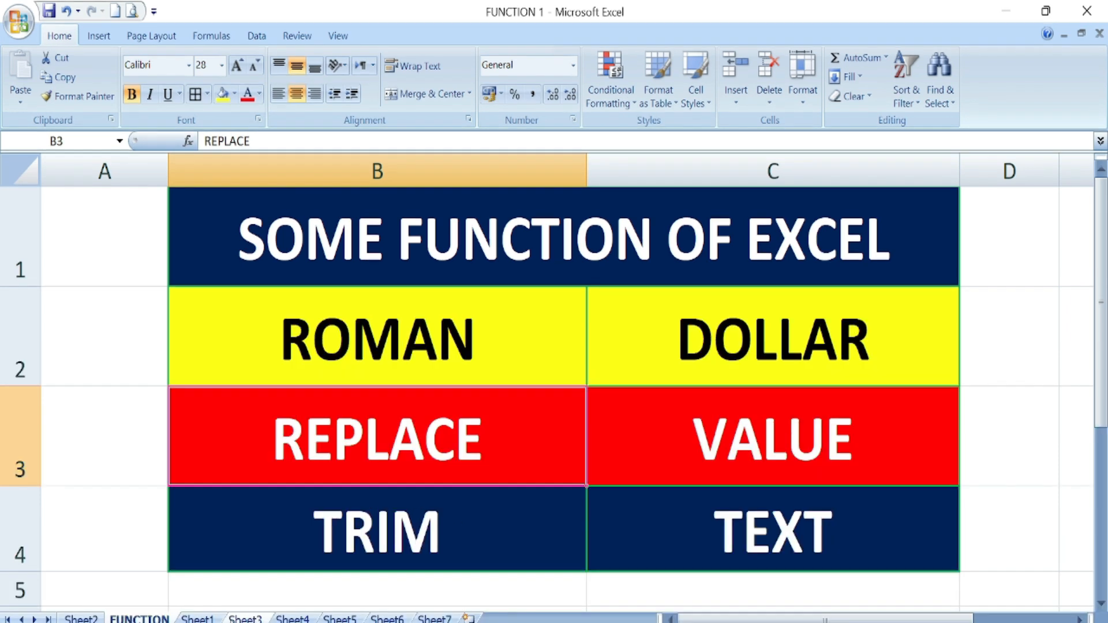
- Switch to Sheet5, which holds the TRIM list of names
{"action": "left_click", "coordinate": [345, 555]}
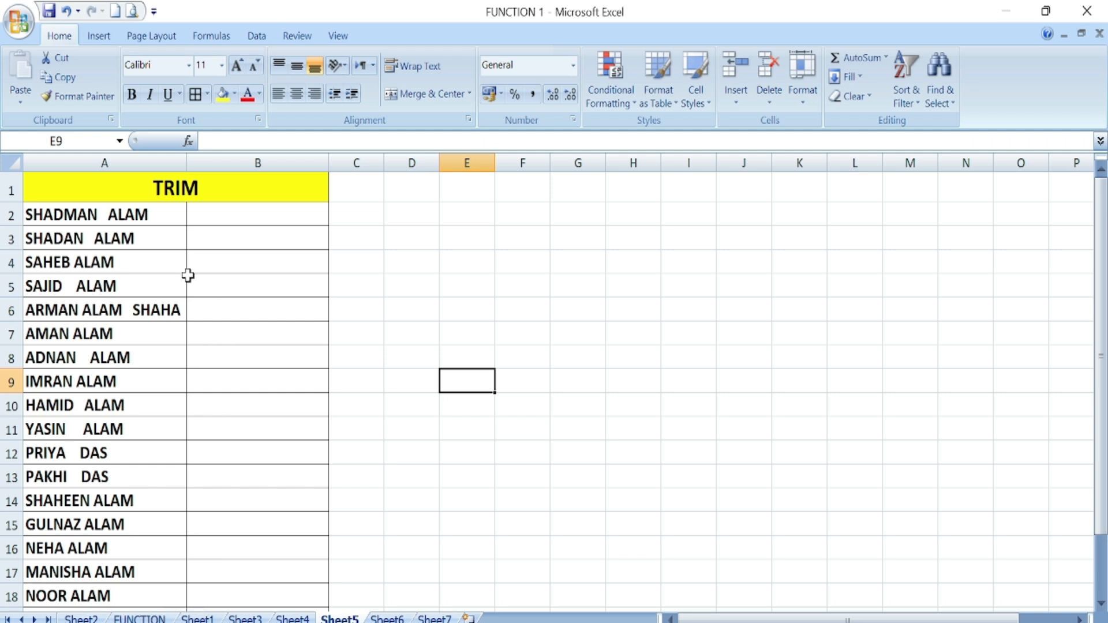
- Enter =TRIM(A2) in B2, fill it down to B18, then return to Sheet7
{"action": "left_click", "coordinate": [208, 214]}
{"action": "type", "text": "=T"}
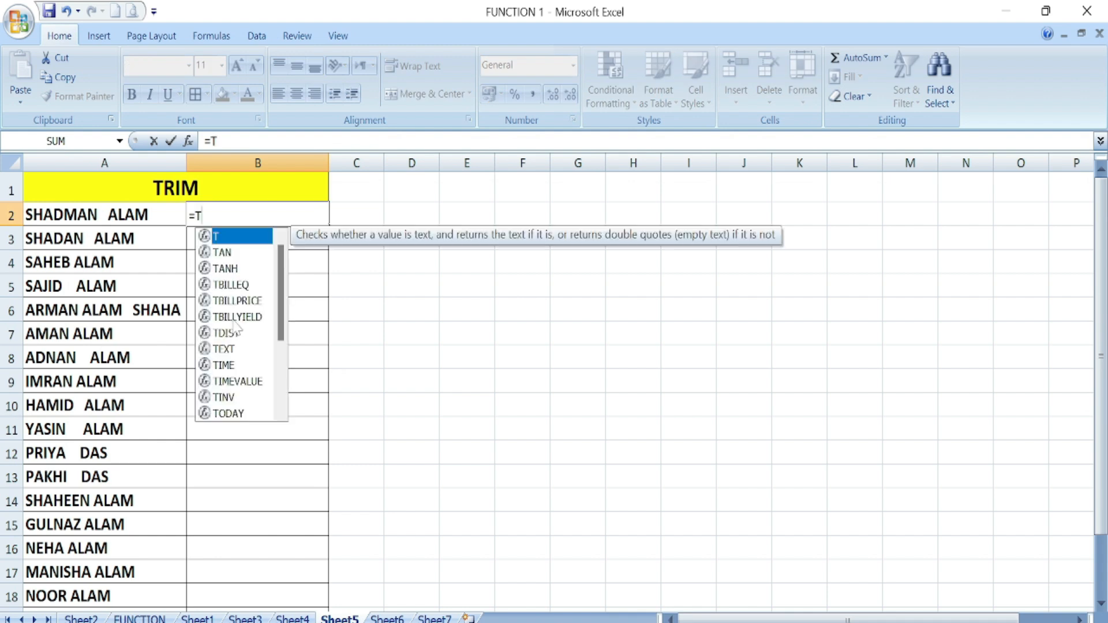
{"action": "type", "text": "RIM("}
{"action": "left_click", "coordinate": [108, 215]}
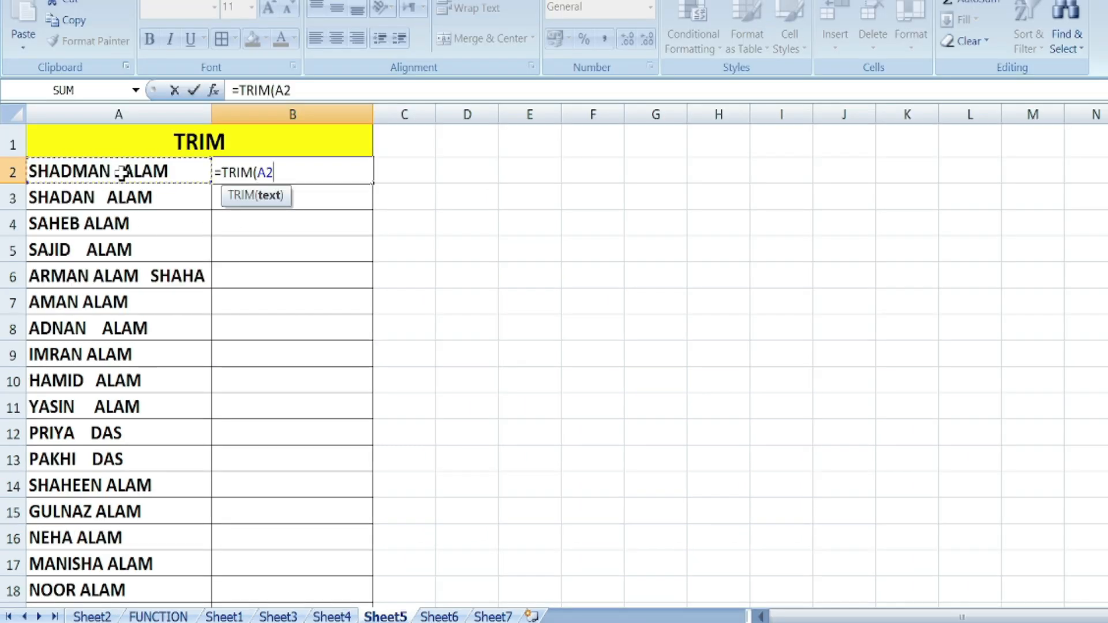
{"action": "type", "text": ")"}
{"action": "key", "text": "Return"}
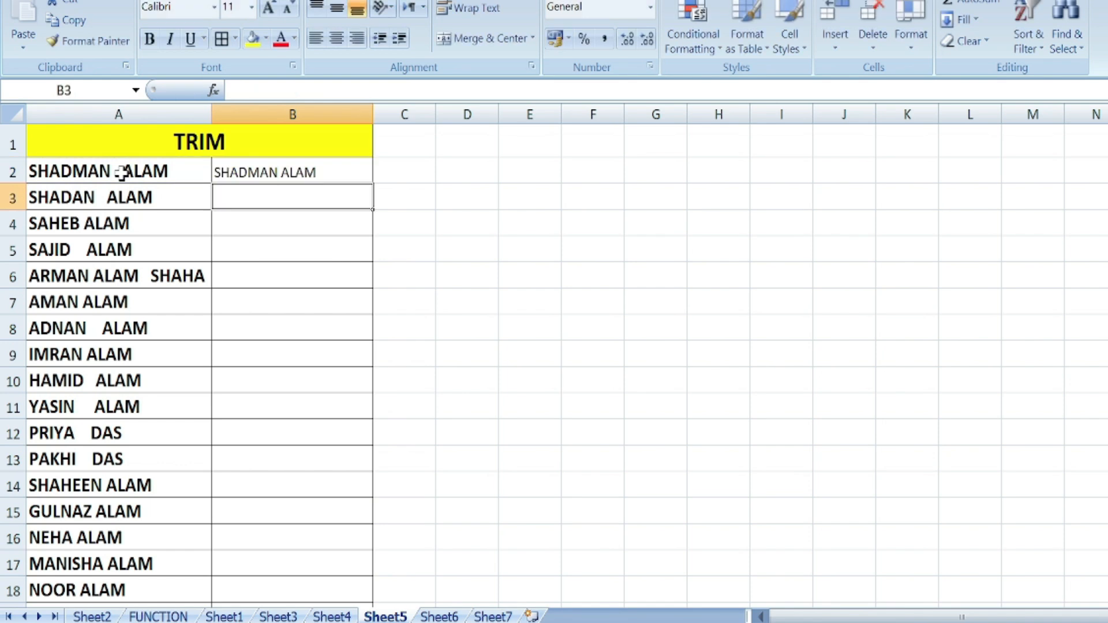
{"action": "left_click", "coordinate": [326, 173]}
{"action": "double_click", "coordinate": [371, 184]}
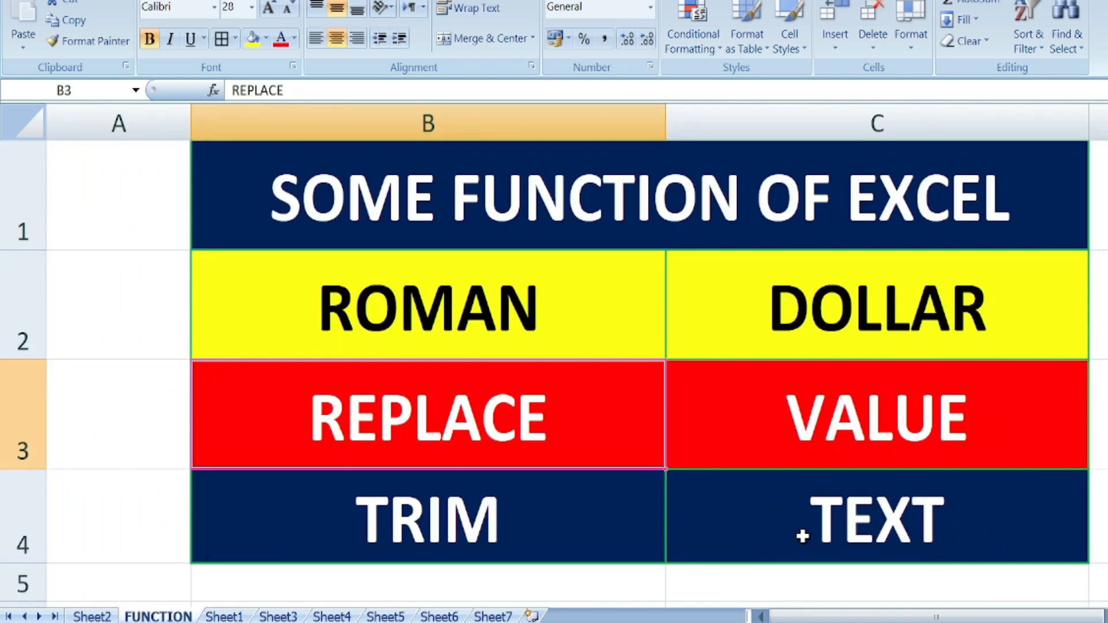
{"action": "left_click", "coordinate": [500, 616]}
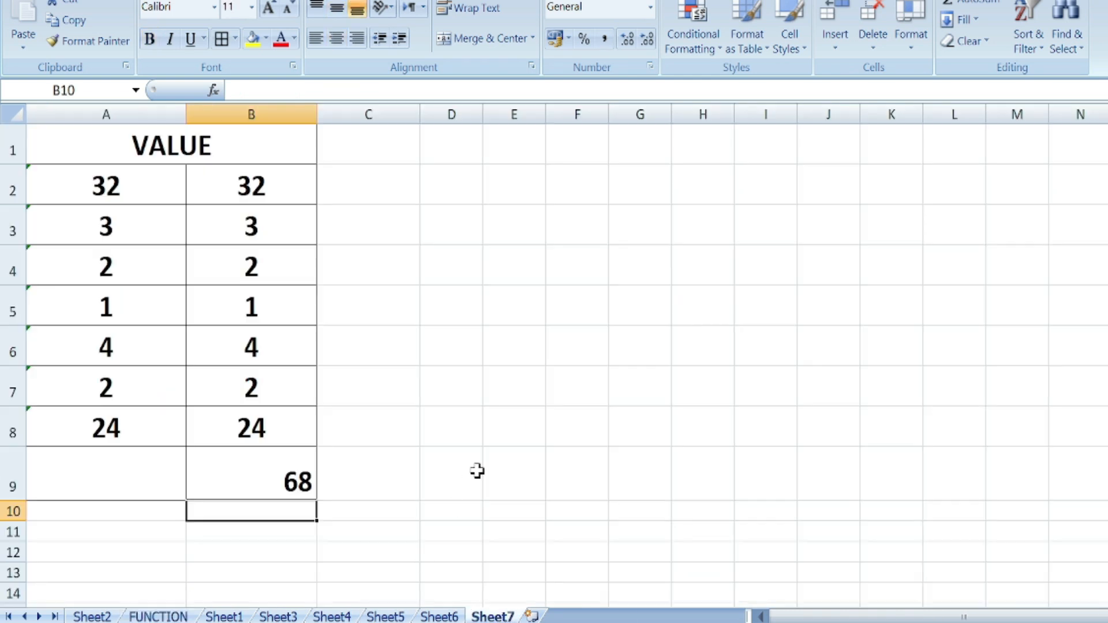
- On Sheet6, enter =TEXT(A2,"YYYY") in B2 and fill it down to B11 to show years
{"action": "left_click", "coordinate": [439, 617]}
{"action": "left_click", "coordinate": [594, 404]}
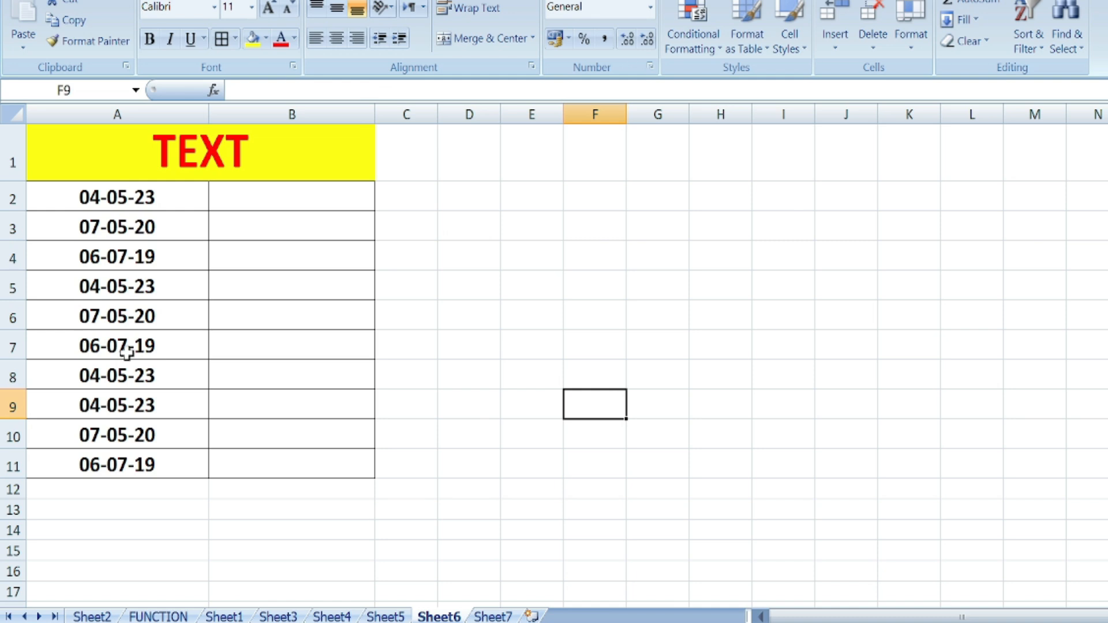
{"action": "left_click", "coordinate": [271, 196]}
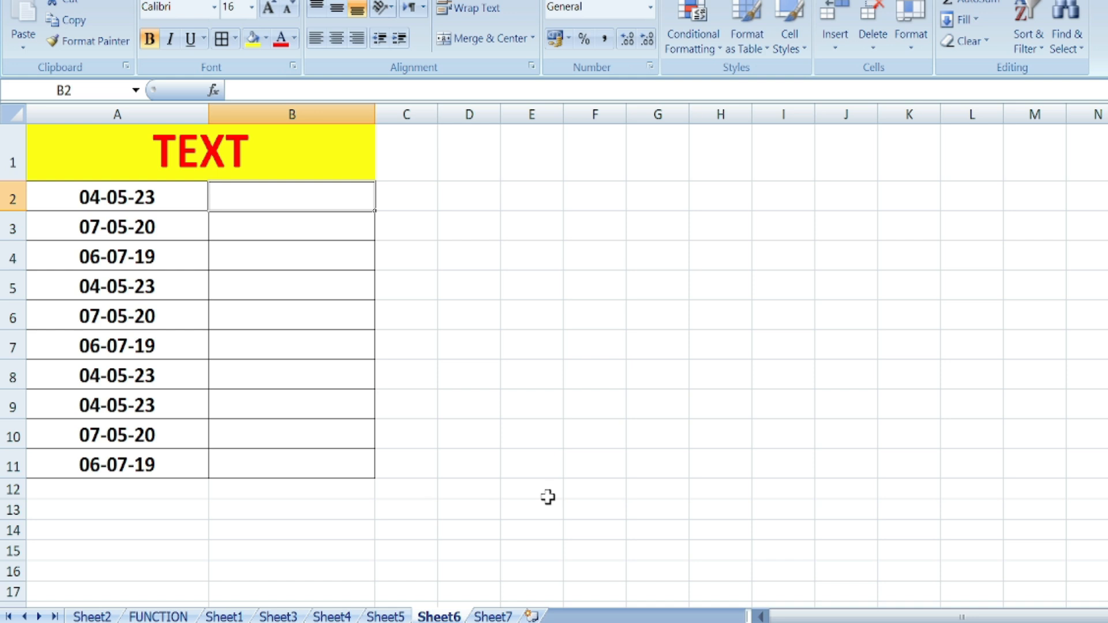
{"action": "type", "text": "=TEXT("}
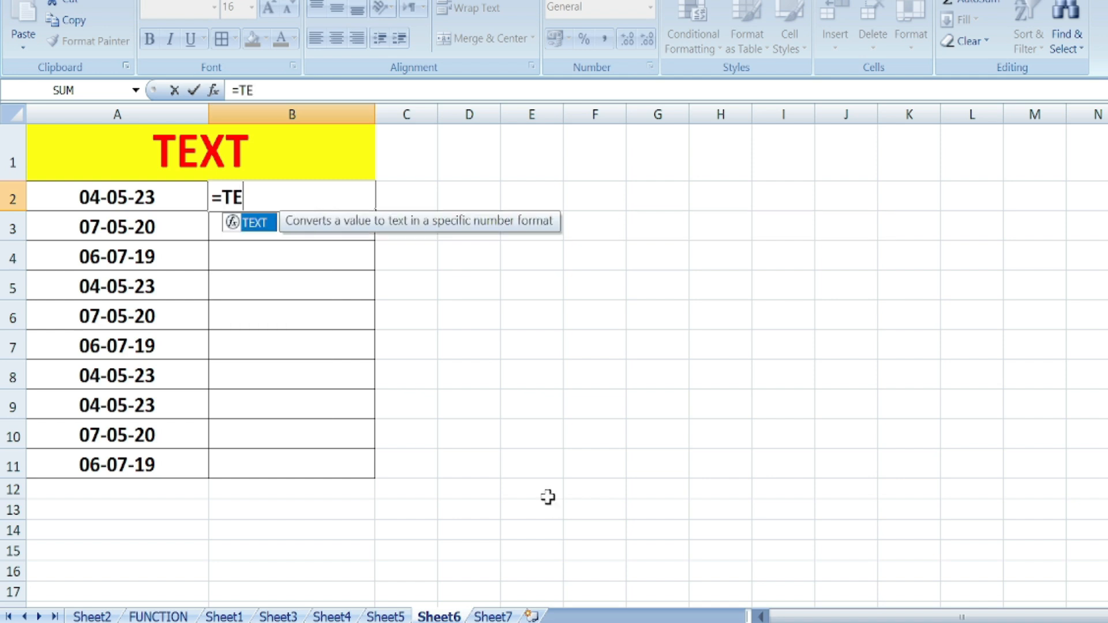
{"action": "left_click", "coordinate": [151, 197]}
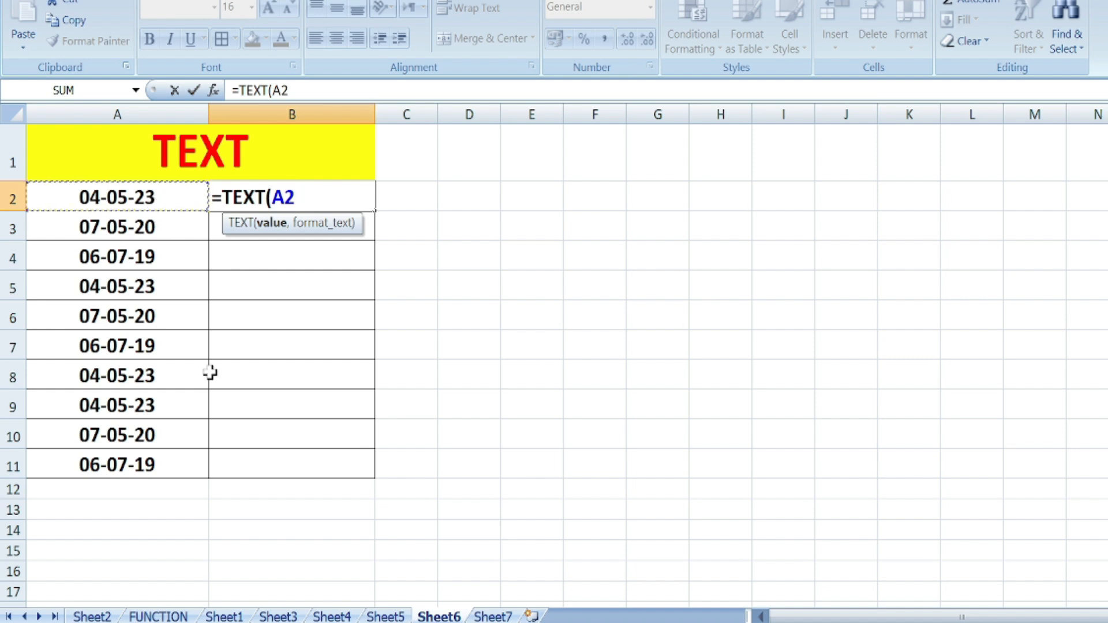
{"action": "type", "text": ","}
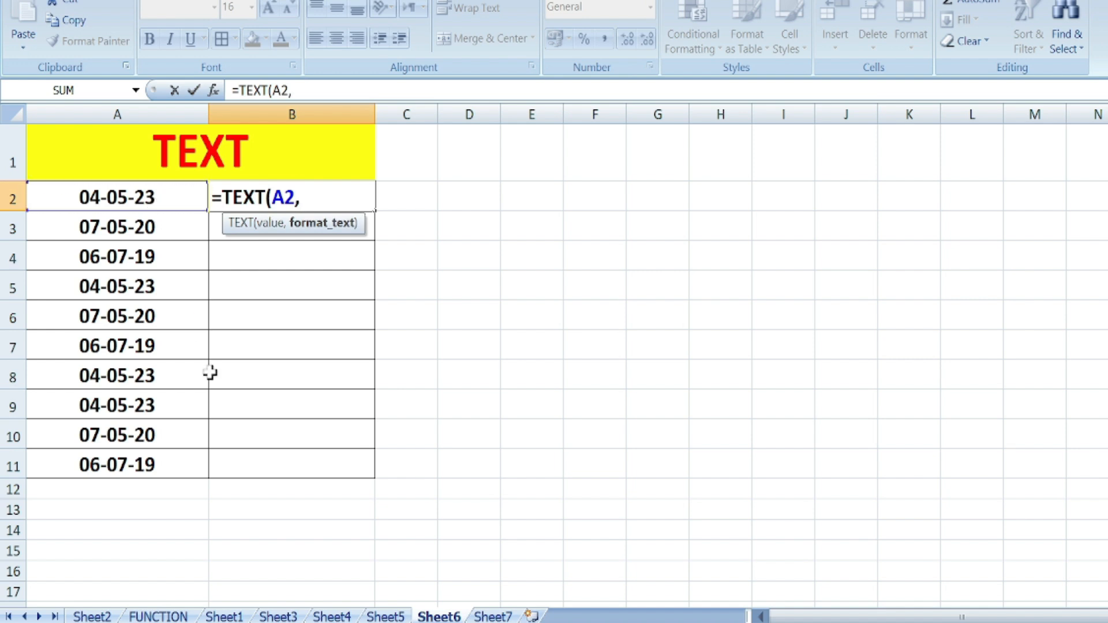
{"action": "type", "text": "\"YYYY"}
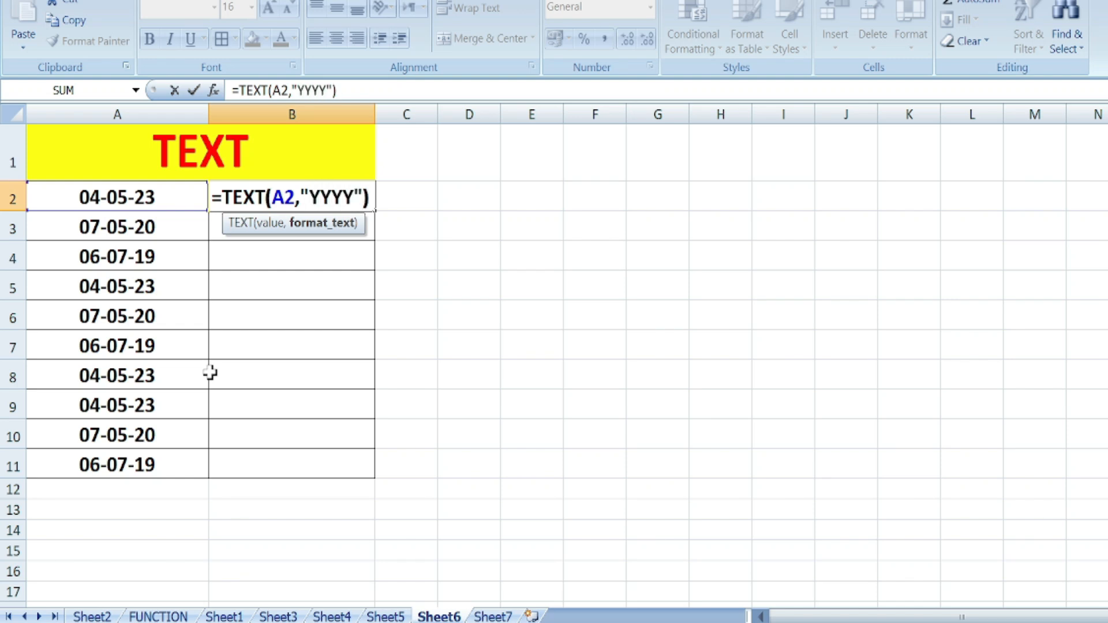
{"action": "key", "text": "Return"}
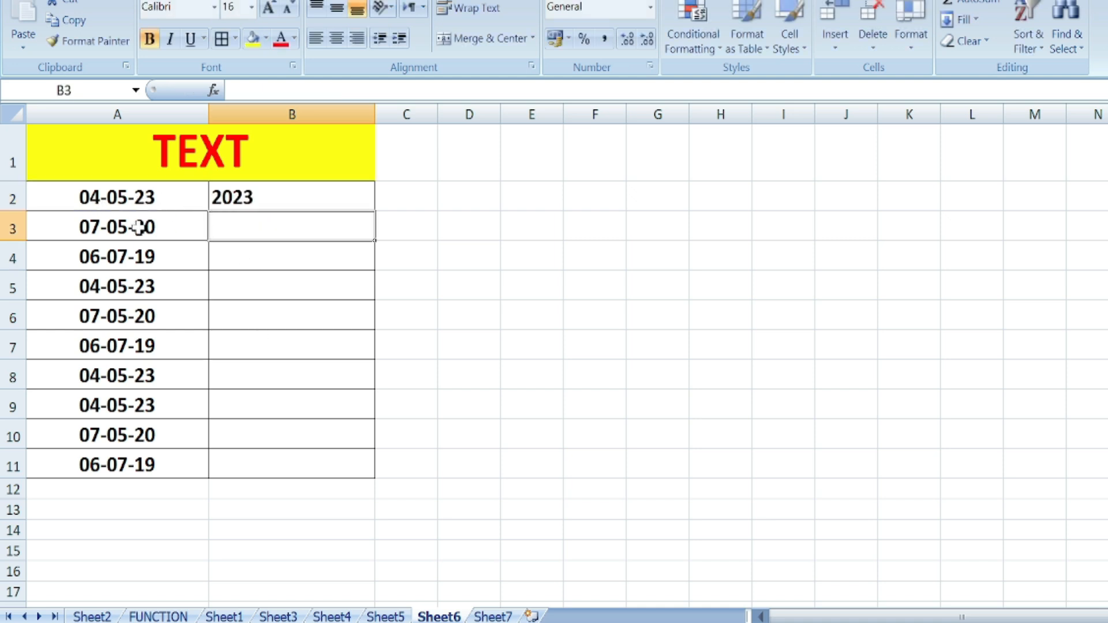
{"action": "left_click", "coordinate": [241, 203]}
{"action": "left_click_drag", "start_coordinate": [375, 215], "coordinate": [372, 476]}
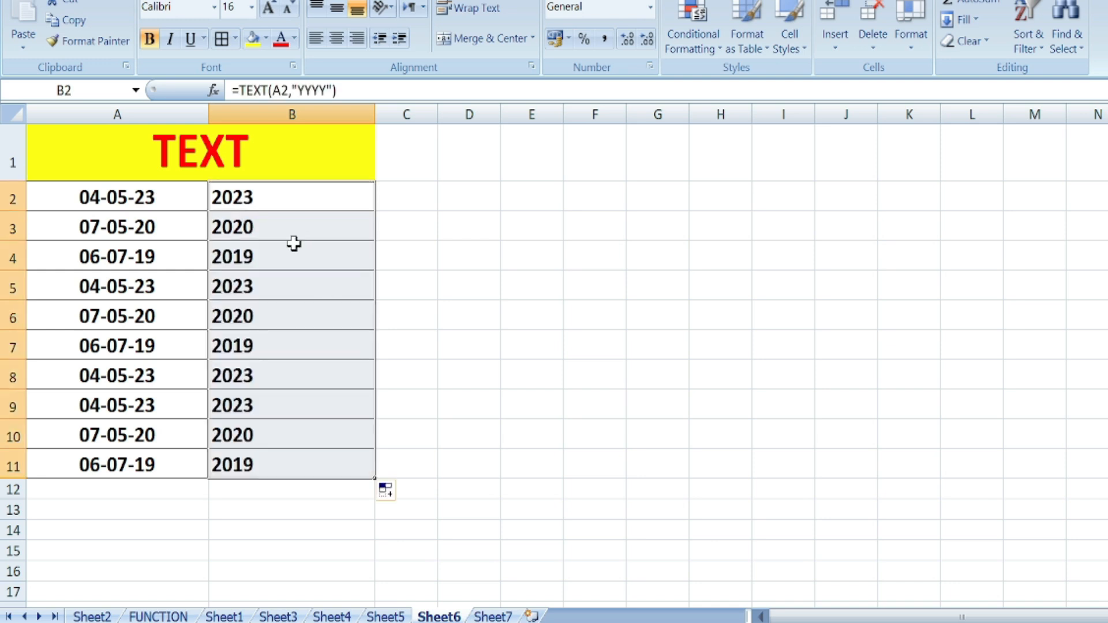
{"action": "key", "text": "Delete"}
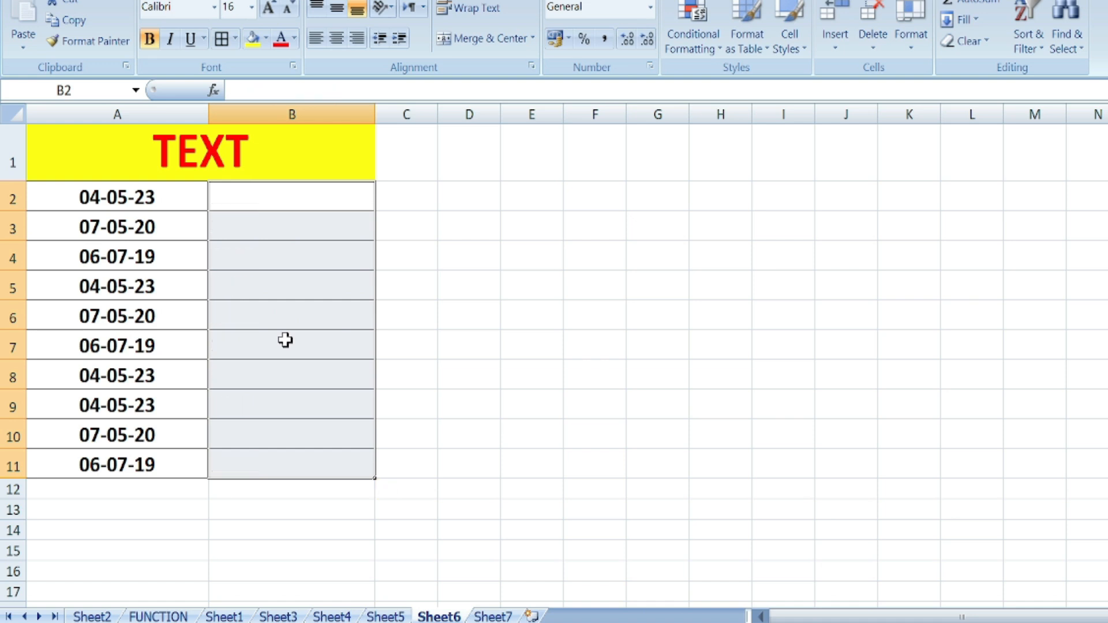
{"action": "left_click", "coordinate": [287, 198]}
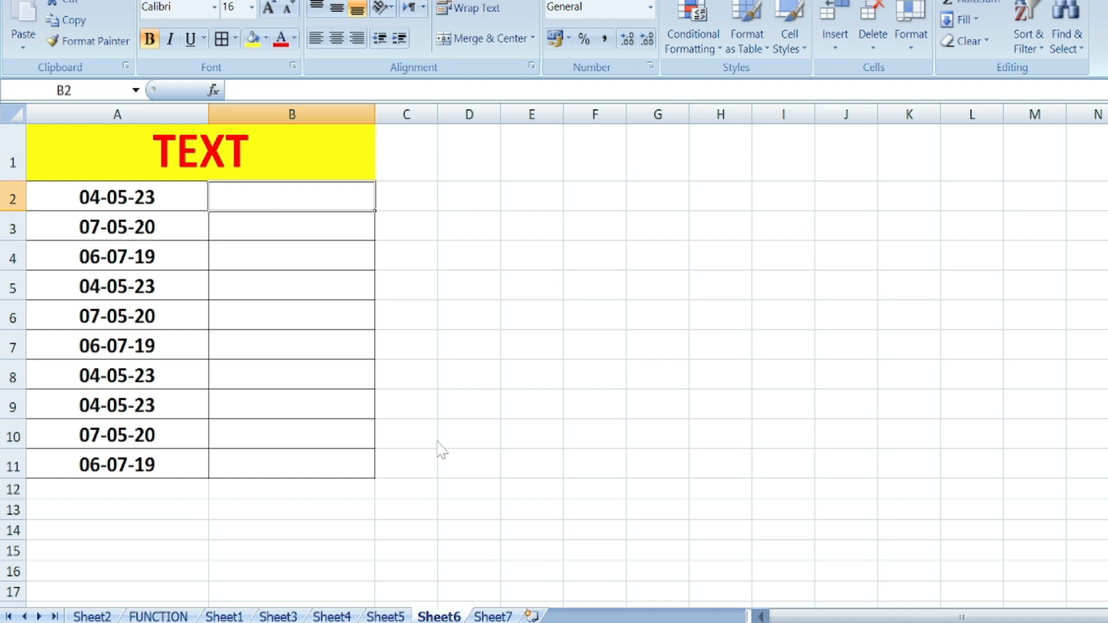
{"action": "type", "text": "=TEXT"}
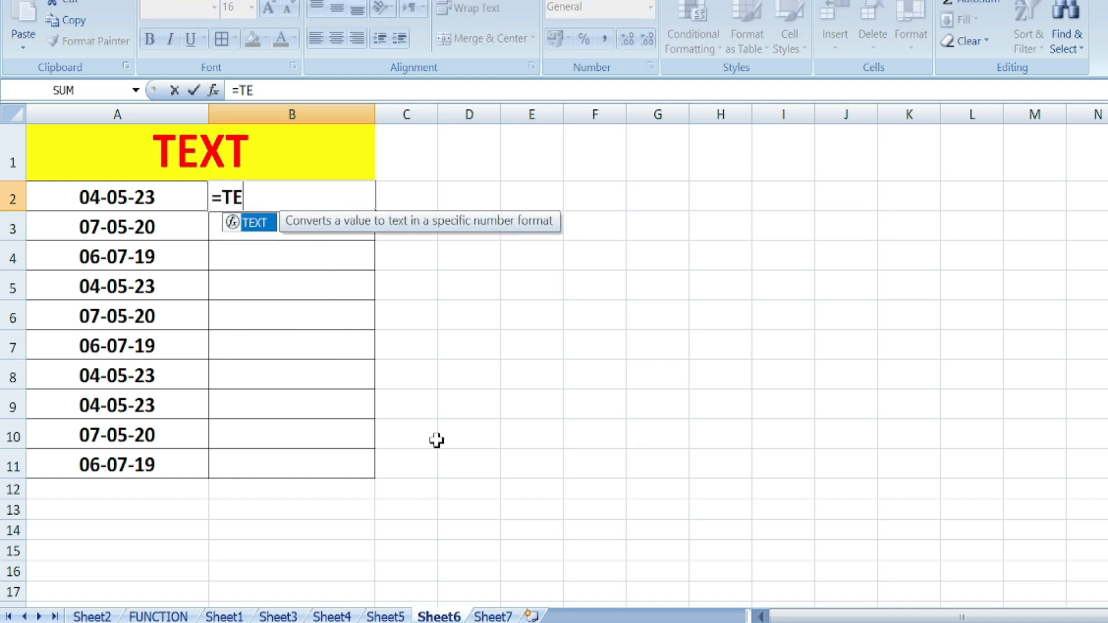
{"action": "double_click", "coordinate": [269, 222]}
{"action": "left_click", "coordinate": [123, 198]}
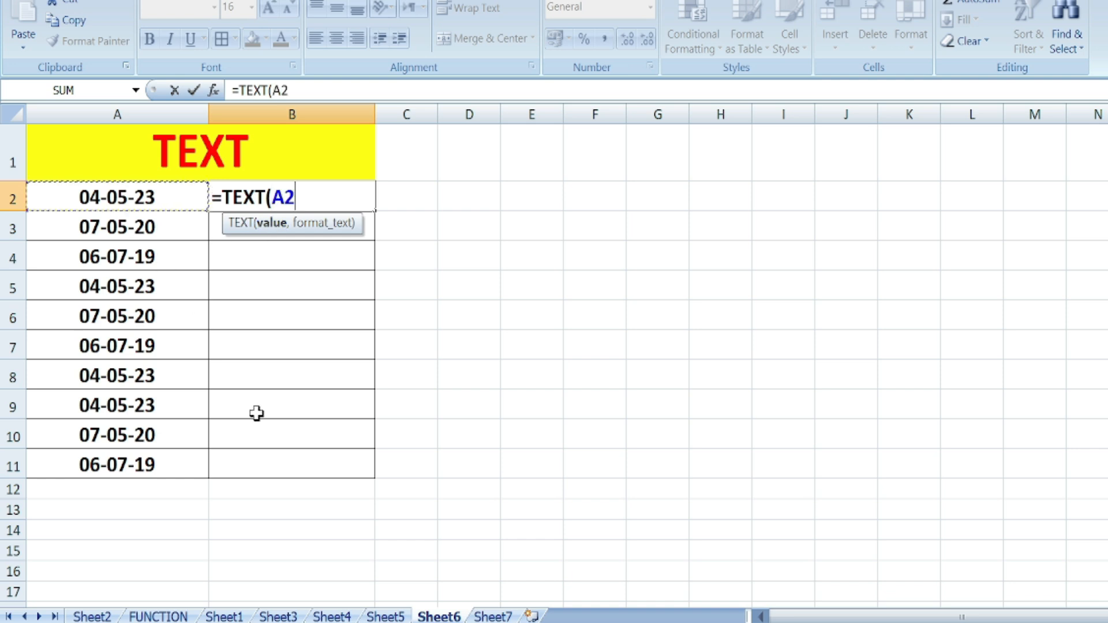
{"action": "type", "text": ",\""}
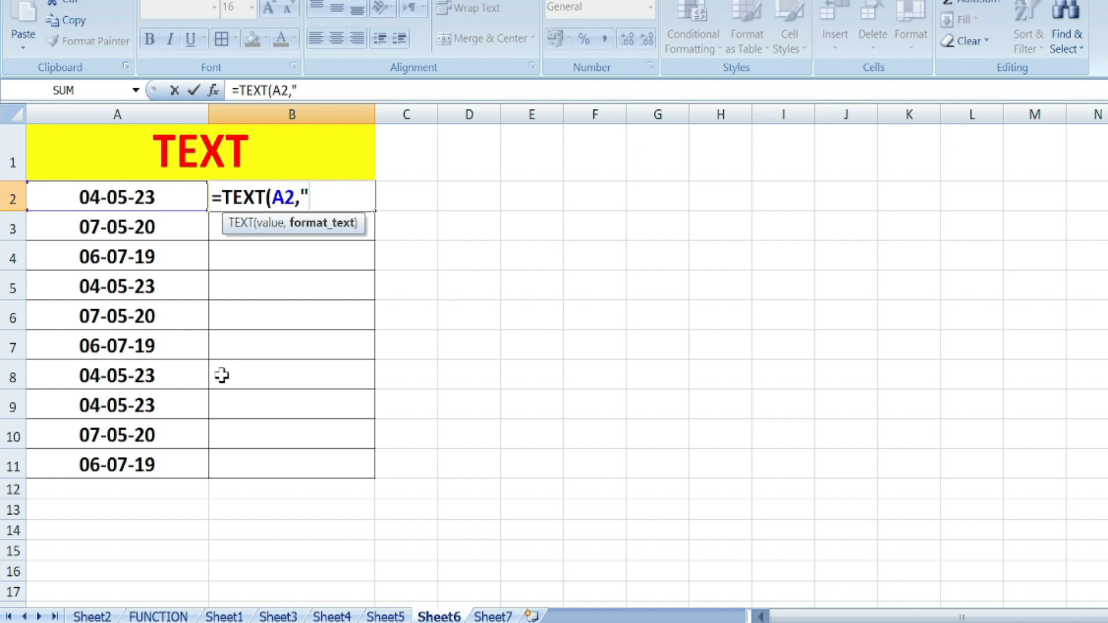
{"action": "type", "text": "MMM"}
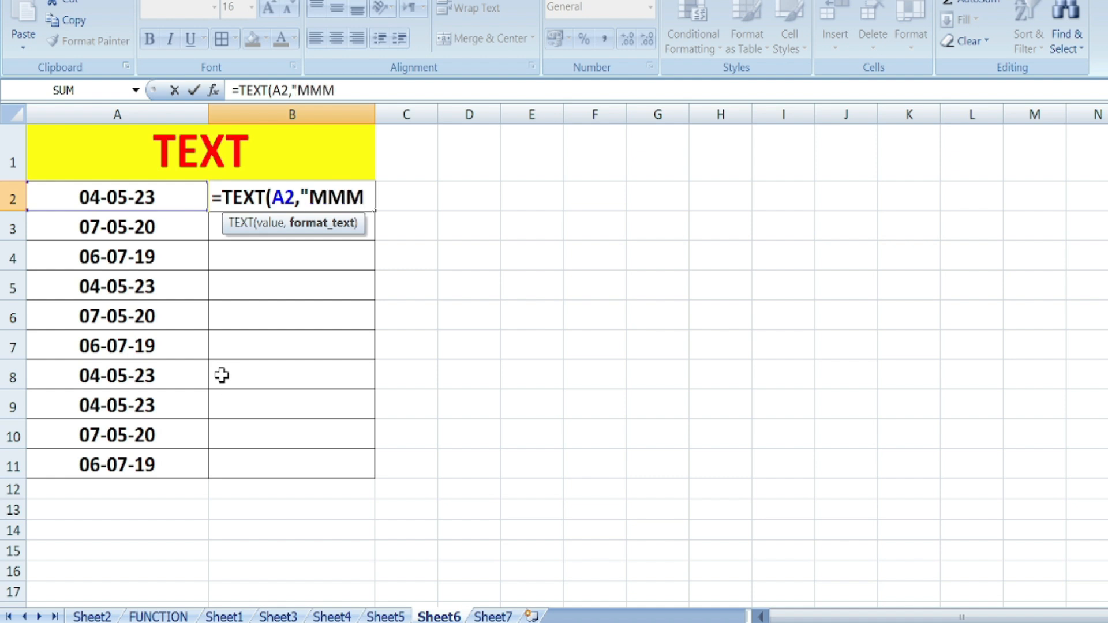
{"action": "type", "text": "M\")"}
{"action": "key", "text": "Return"}
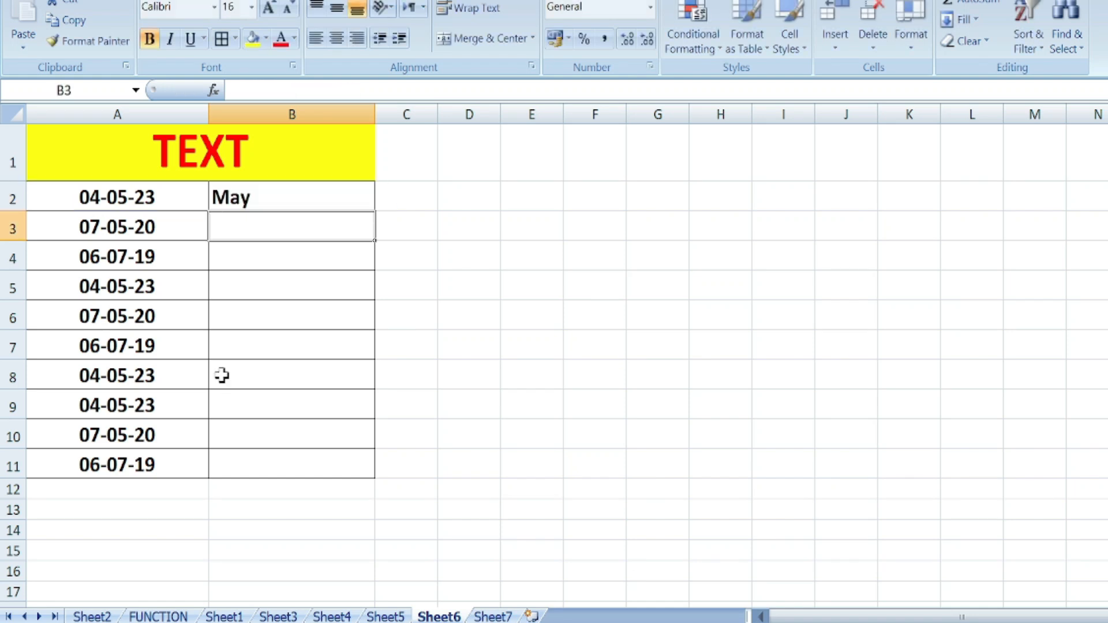
{"action": "left_click", "coordinate": [271, 206]}
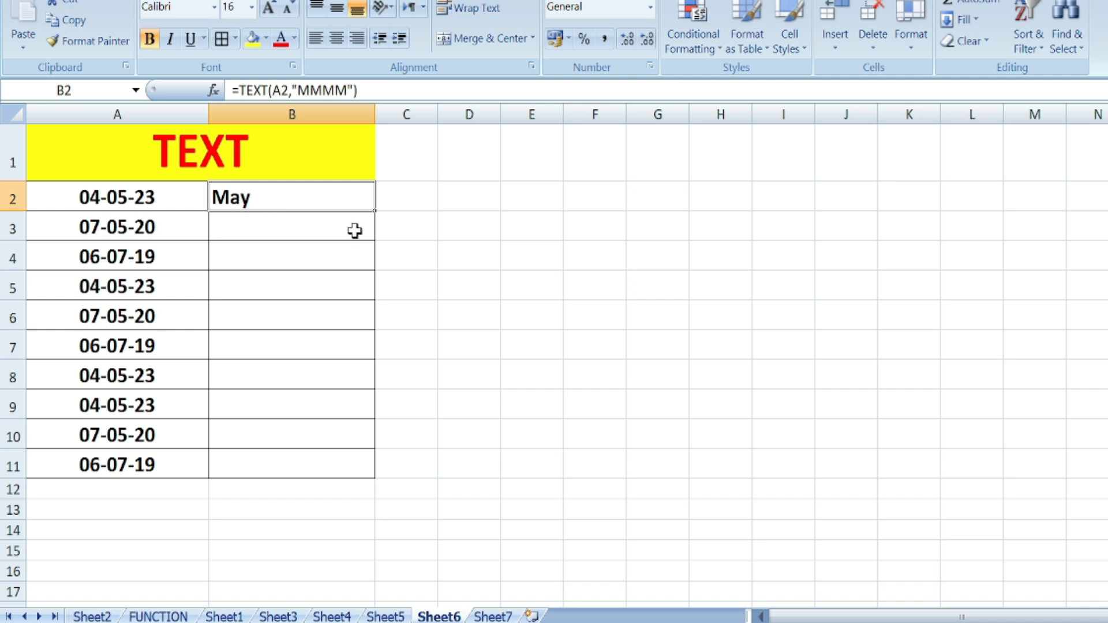
{"action": "double_click", "coordinate": [375, 212]}
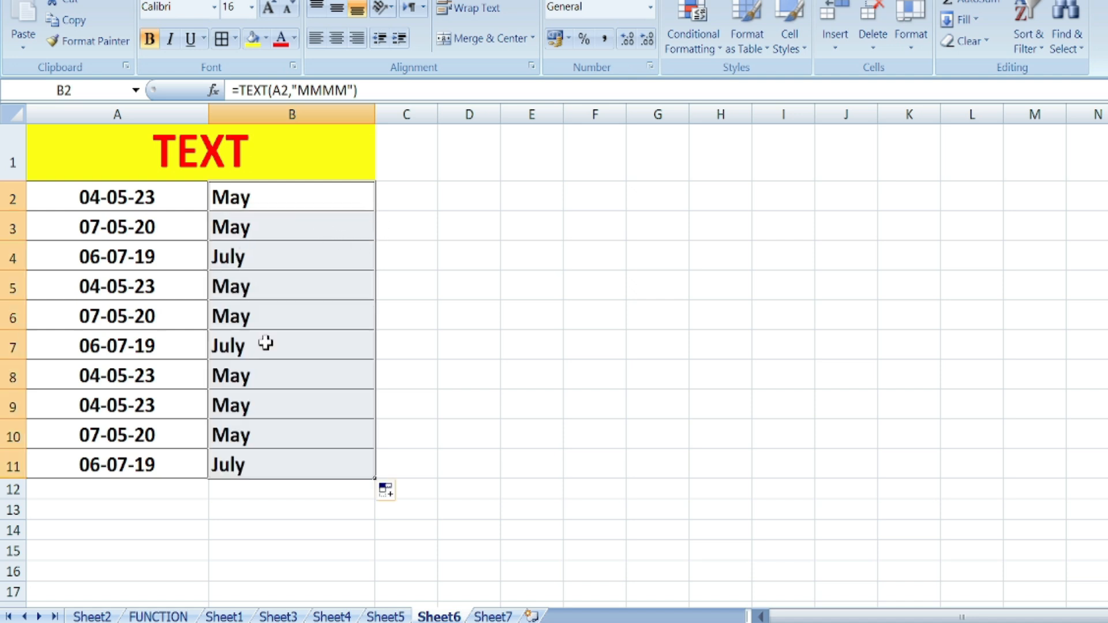
{"action": "key", "text": "Delete"}
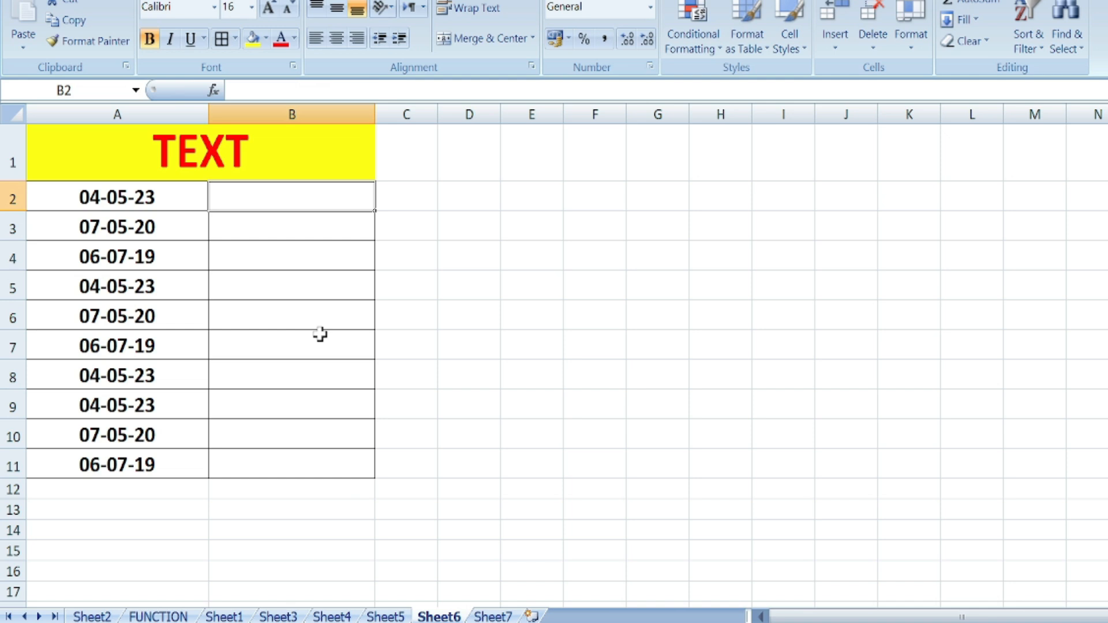
- Enter =TEXT(A2,"DD") in B2, then change it to "DDDD" so B2 shows Thursday
{"action": "type", "text": "=TEXT("}
{"action": "left_click", "coordinate": [122, 197]}
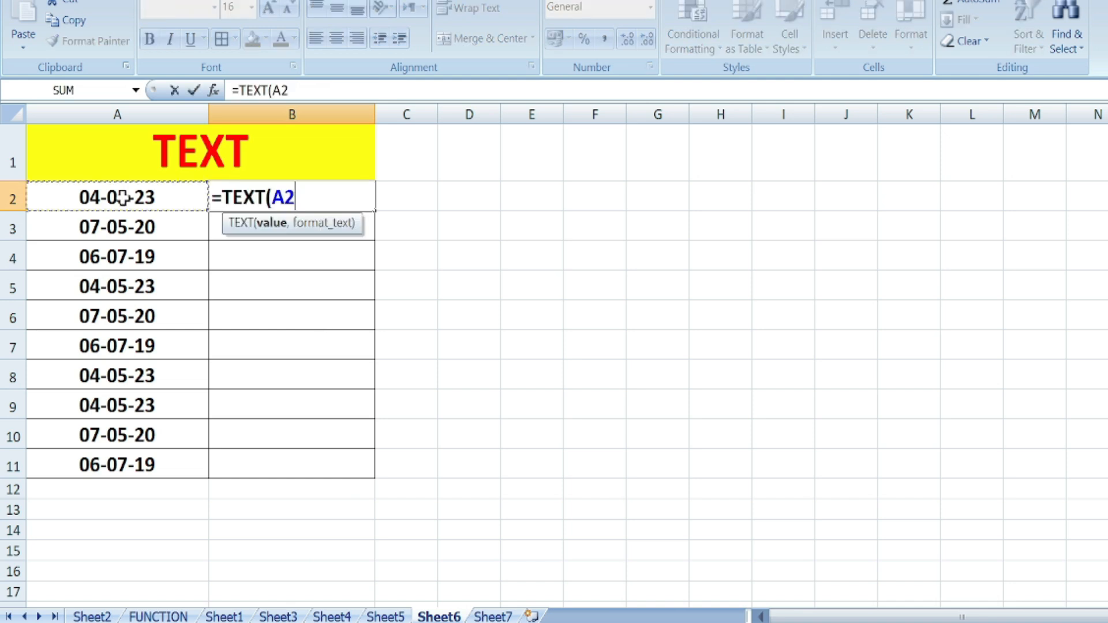
{"action": "type", "text": ","}
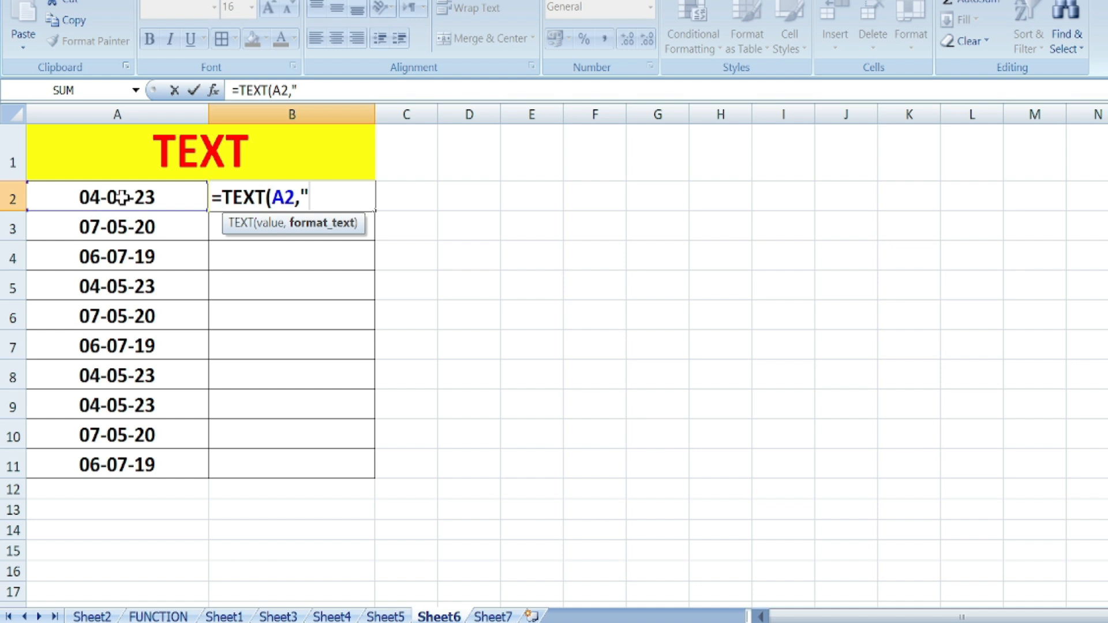
{"action": "type", "text": "DD\""}
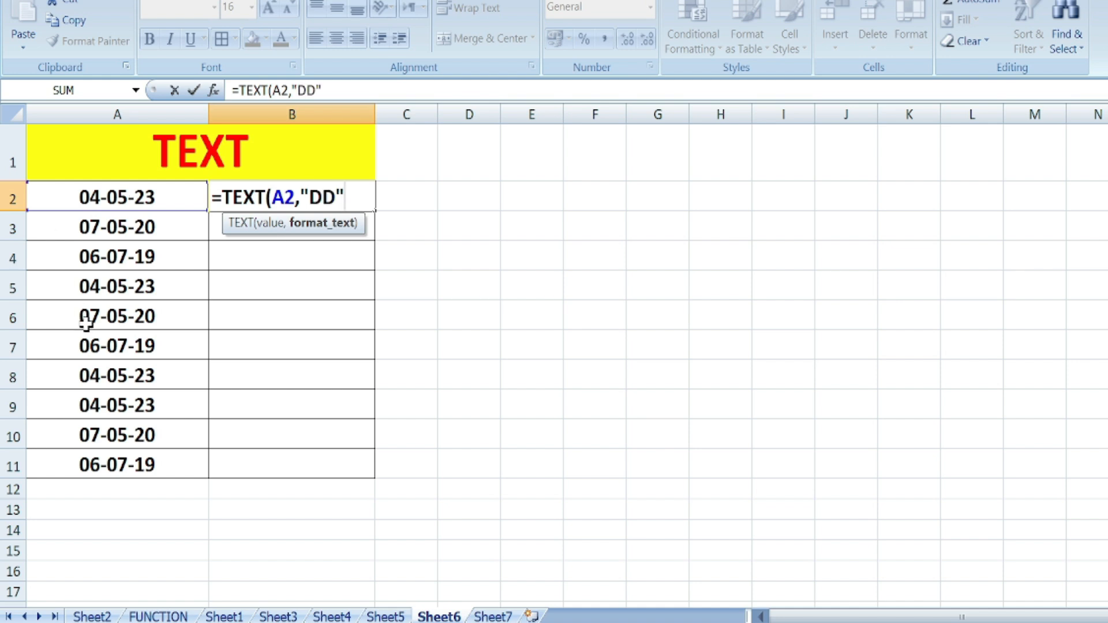
{"action": "type", "text": ")"}
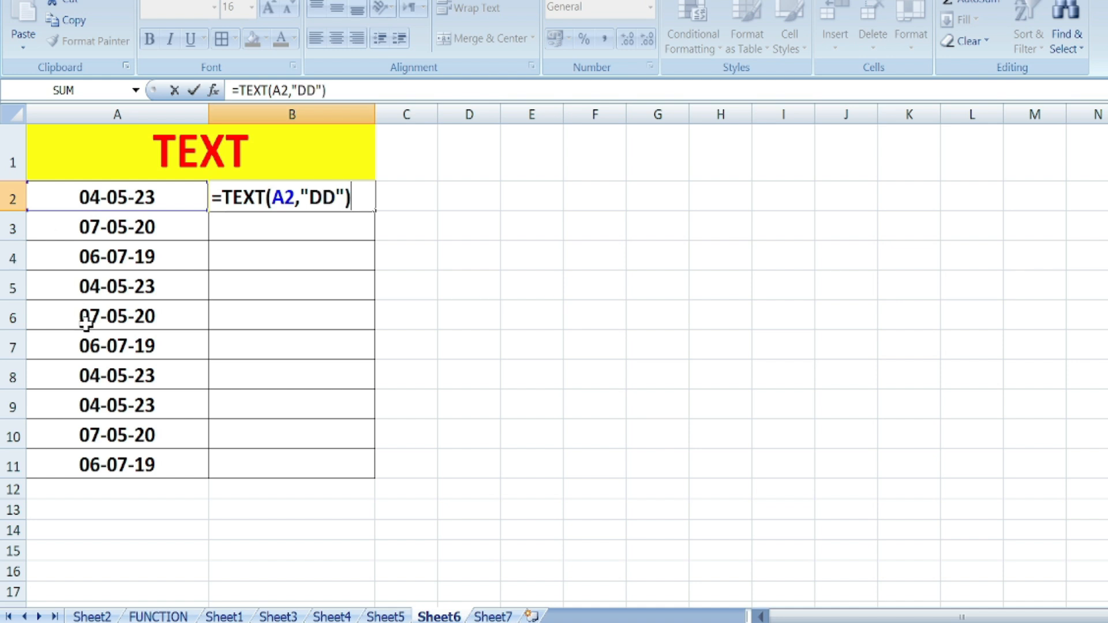
{"action": "key", "text": "Return"}
{"action": "left_click", "coordinate": [273, 200]}
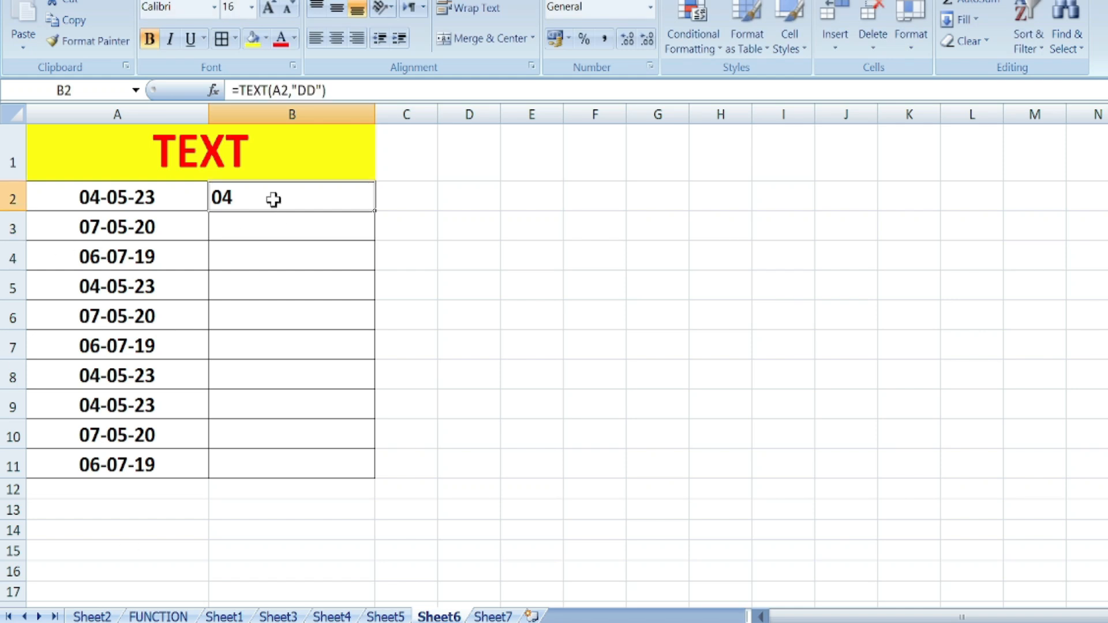
{"action": "double_click", "coordinate": [273, 199]}
{"action": "key", "text": "Right"}
{"action": "key", "text": "Right"}
{"action": "key", "text": "Right"}
{"action": "key", "text": "Right"}
{"action": "key", "text": "Right"}
{"action": "key", "text": "Right"}
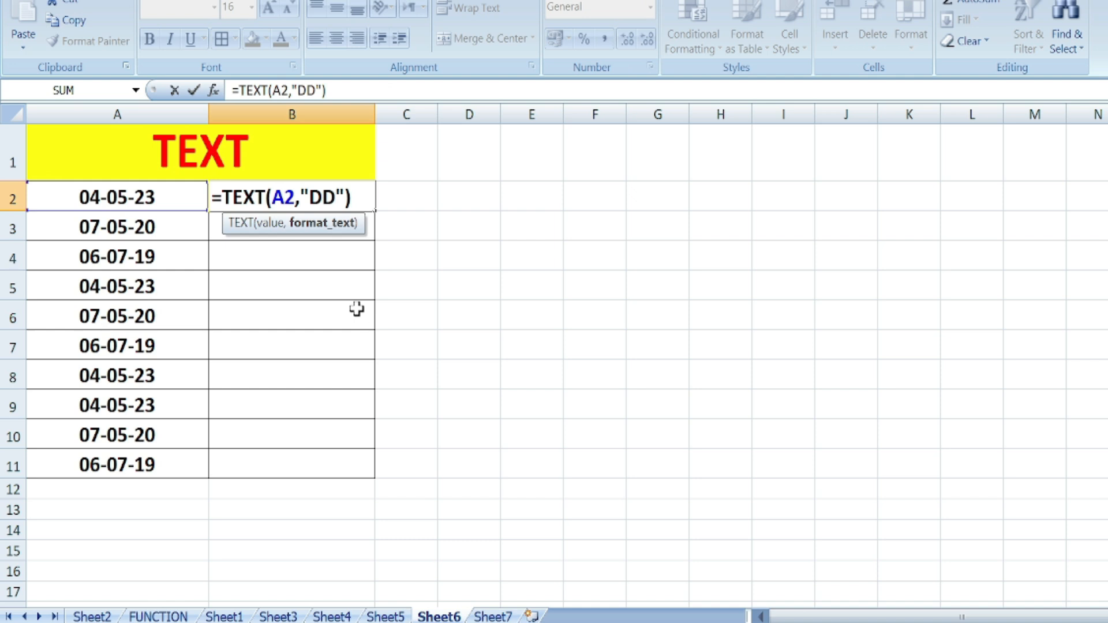
{"action": "type", "text": "DD"}
{"action": "key", "text": "ctrl+Return"}
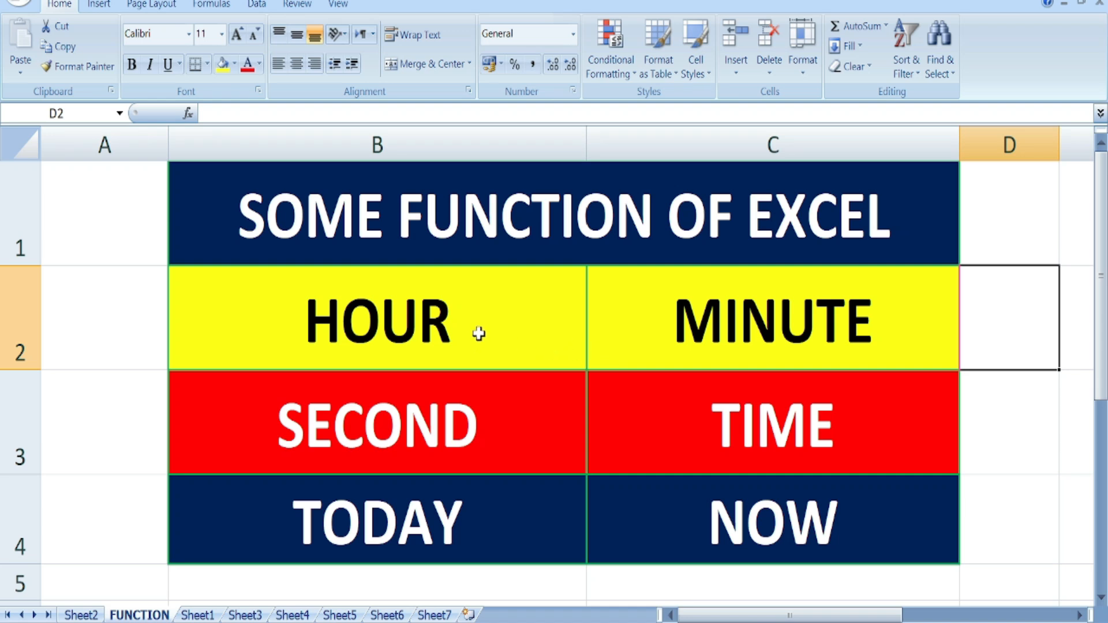
- Add Sheet8 and fill D2:D5 with =HOUR(C2), giving 6, 12, 3 and 10
{"action": "left_click", "coordinate": [468, 615]}
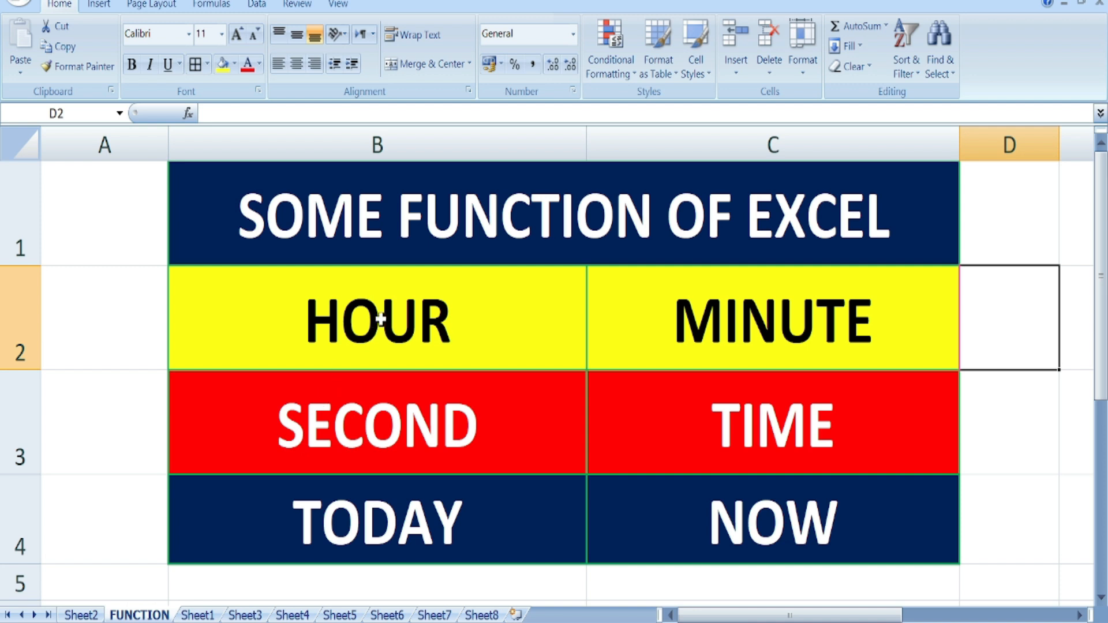
{"action": "left_click", "coordinate": [483, 615]}
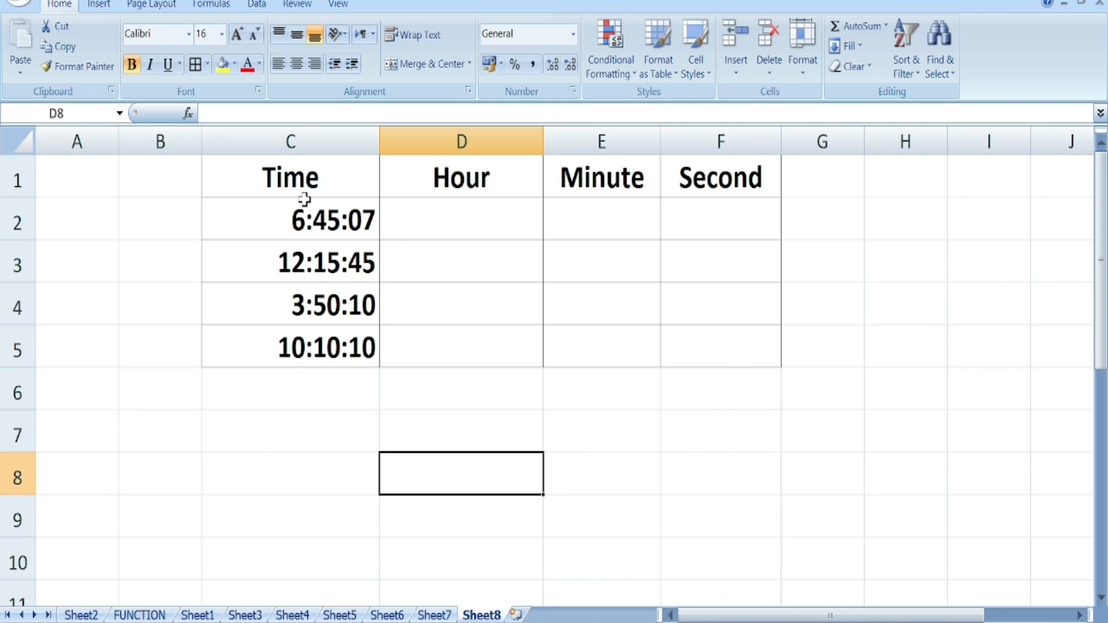
{"action": "left_click", "coordinate": [431, 222]}
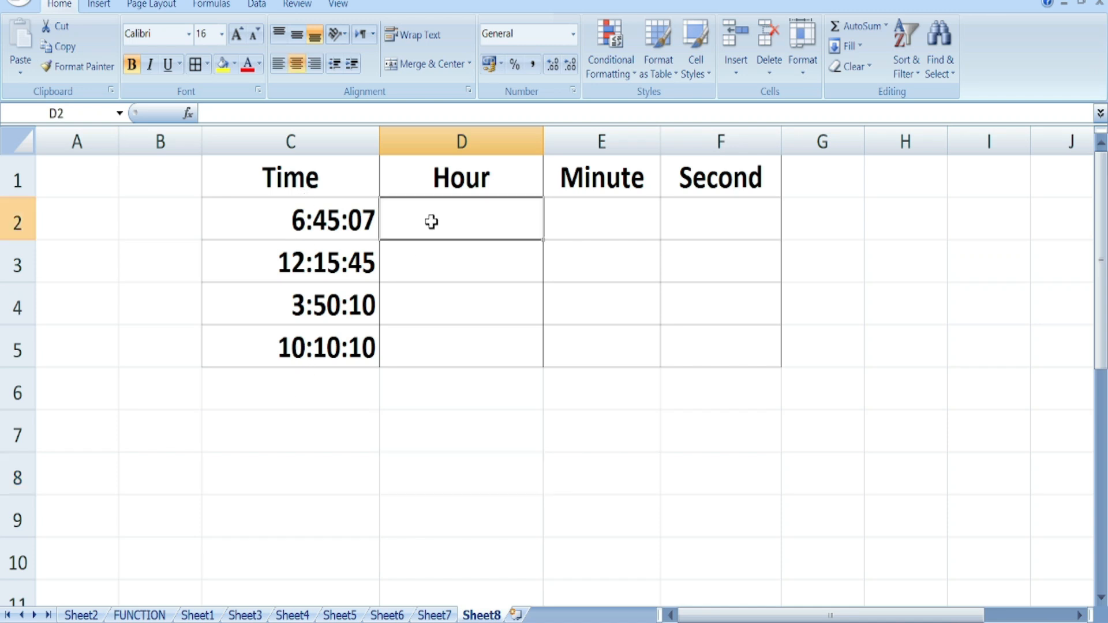
{"action": "type", "text": "="}
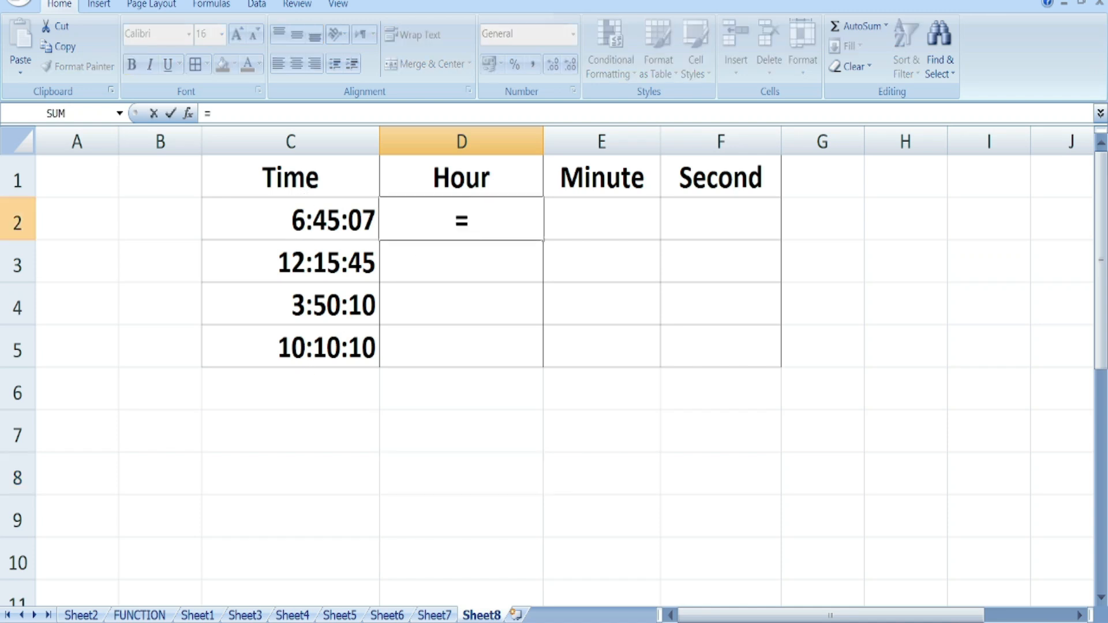
{"action": "type", "text": "h"}
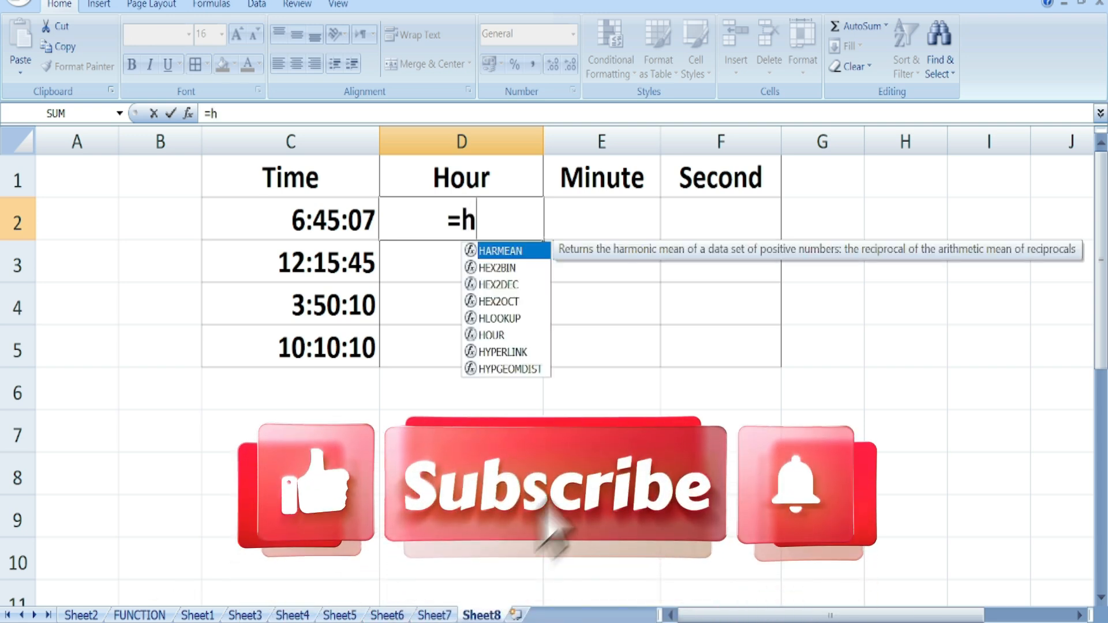
{"action": "type", "text": "ou"}
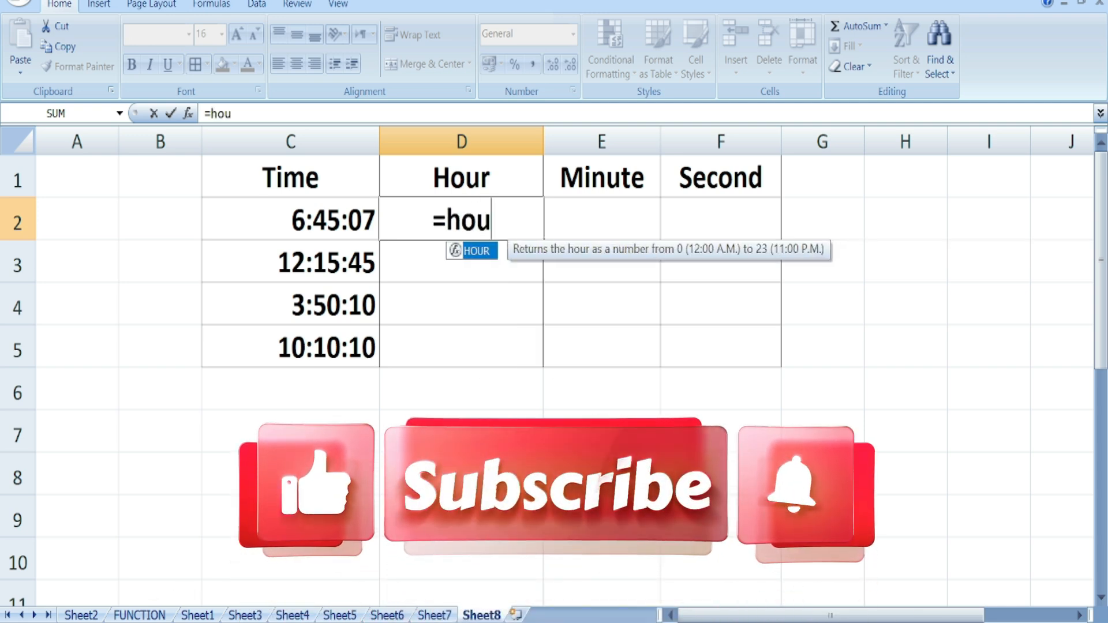
{"action": "key", "text": "Tab"}
{"action": "left_click", "coordinate": [321, 216]}
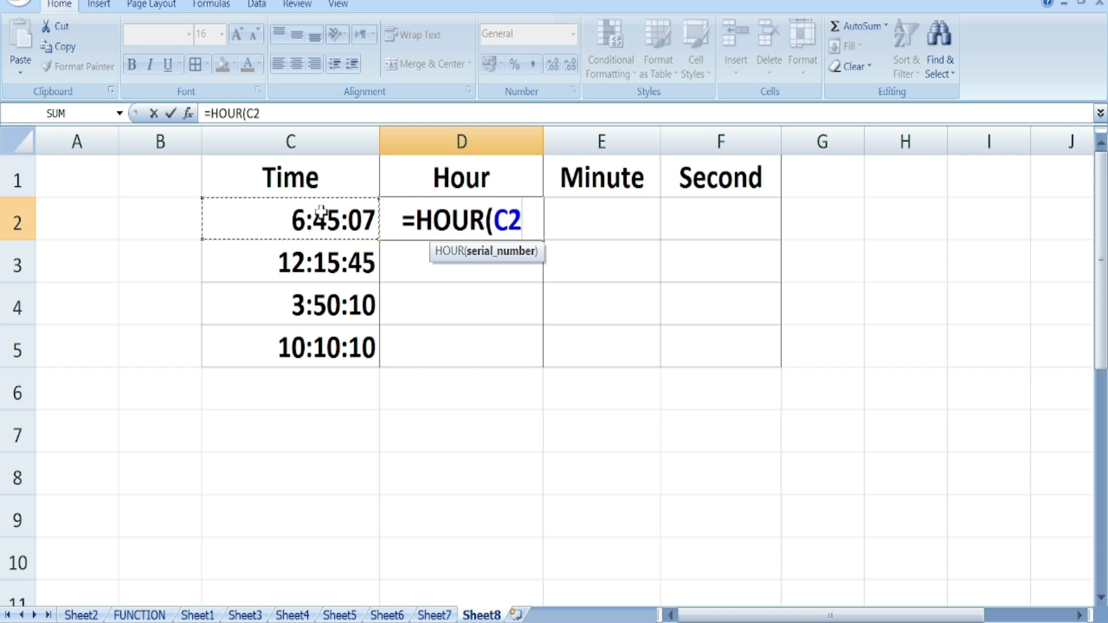
{"action": "type", "text": ")"}
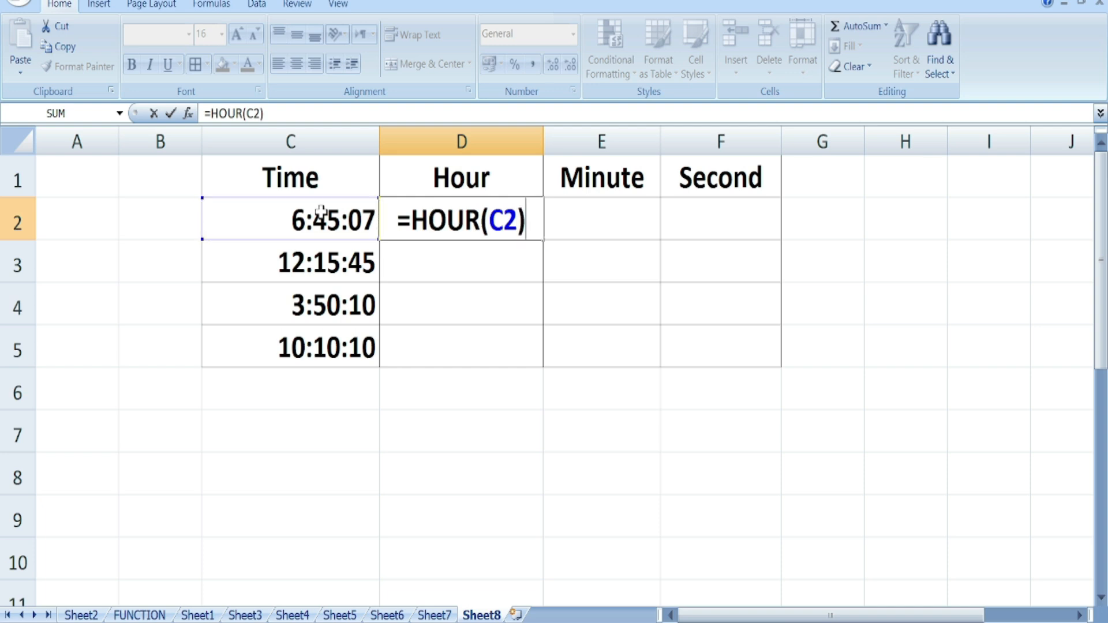
{"action": "key", "text": "Return"}
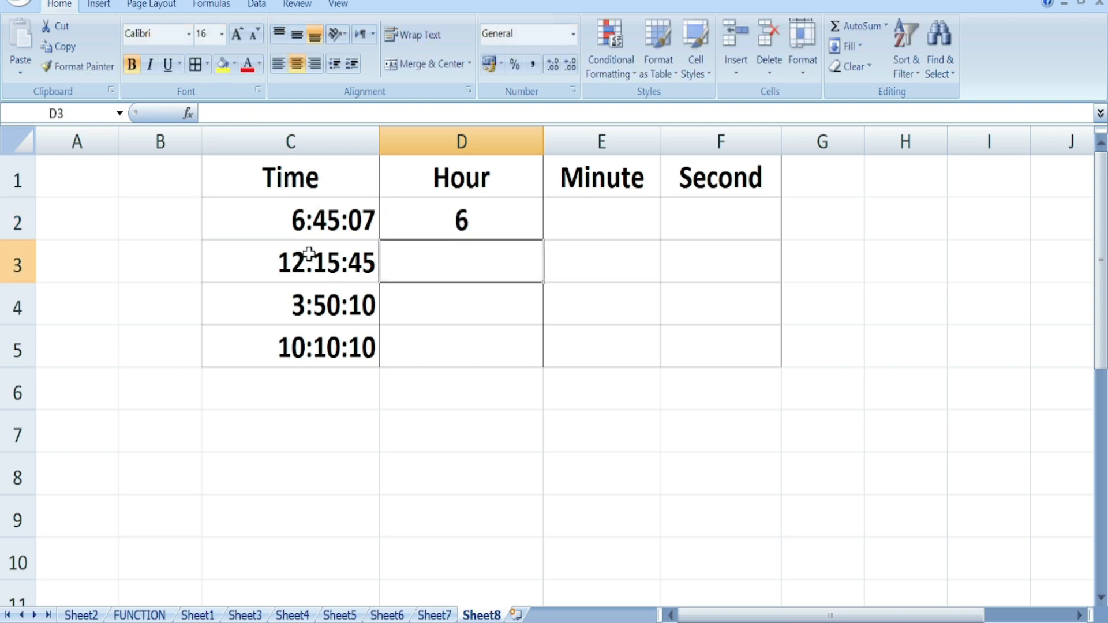
{"action": "left_click", "coordinate": [443, 225]}
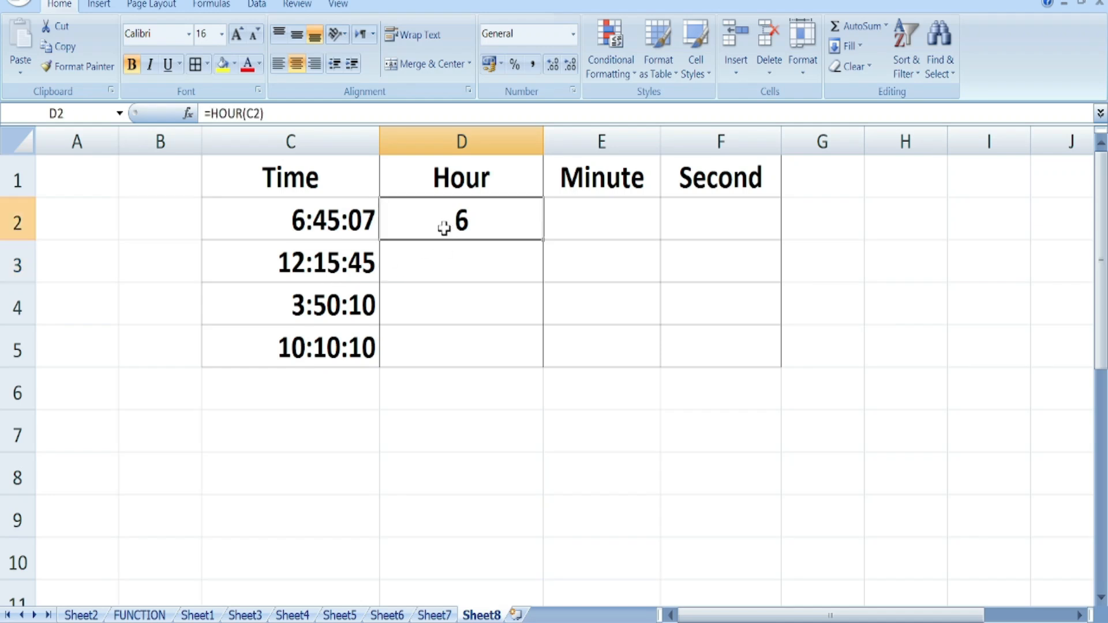
{"action": "left_click_drag", "start_coordinate": [542, 238], "coordinate": [542, 364]}
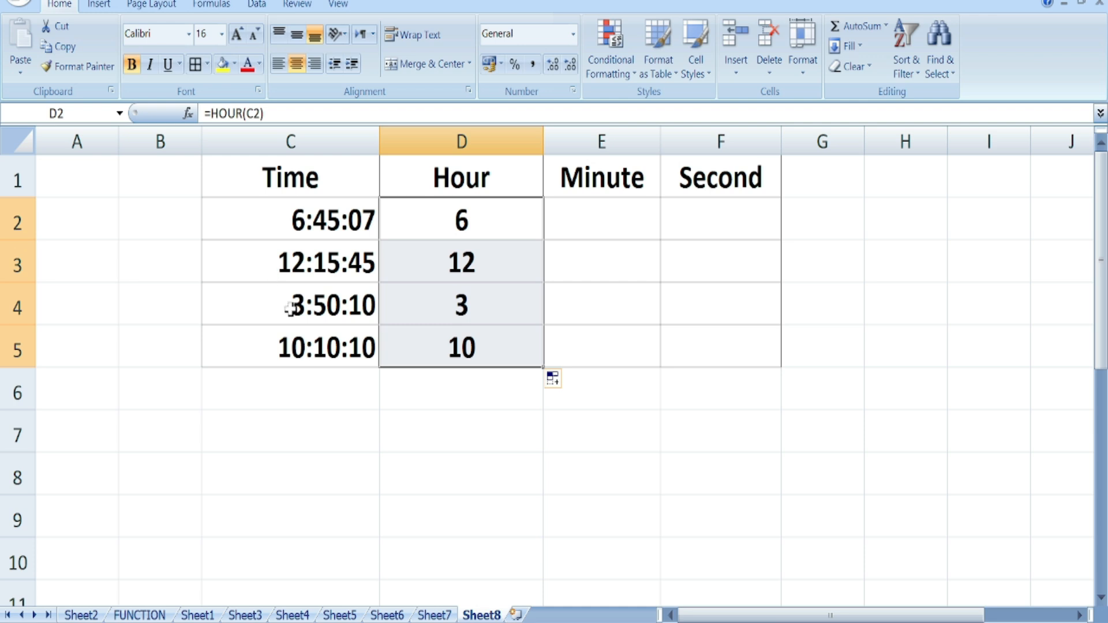
{"action": "left_click", "coordinate": [605, 210]}
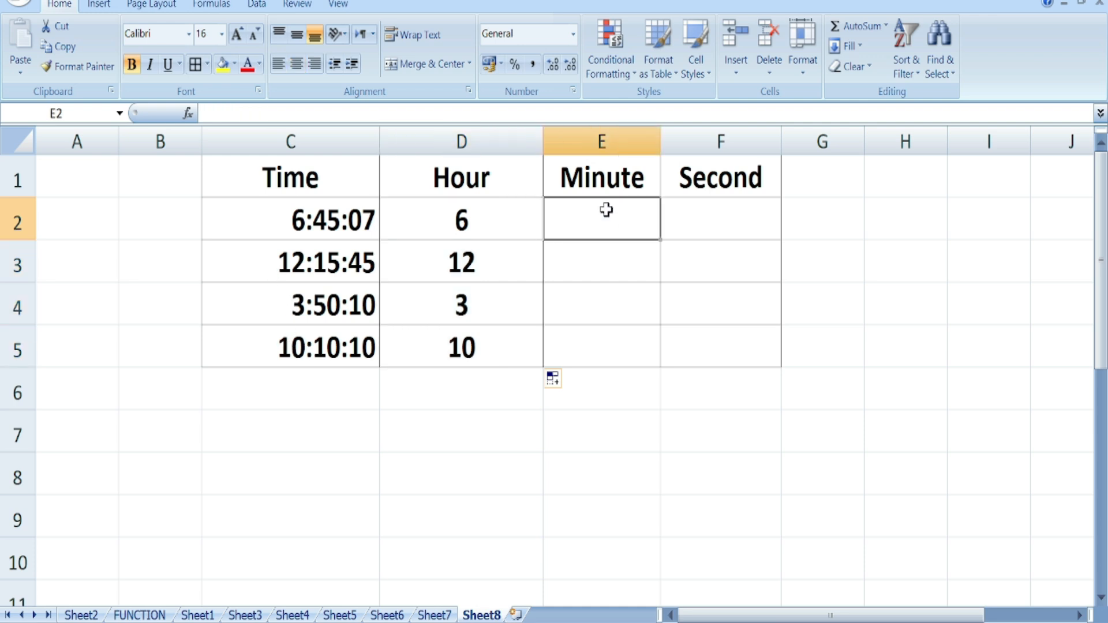
- Fill E2:E5 with =MINUTE(C2), showing 45, 15, 50 and 10
{"action": "type", "text": "=mi"}
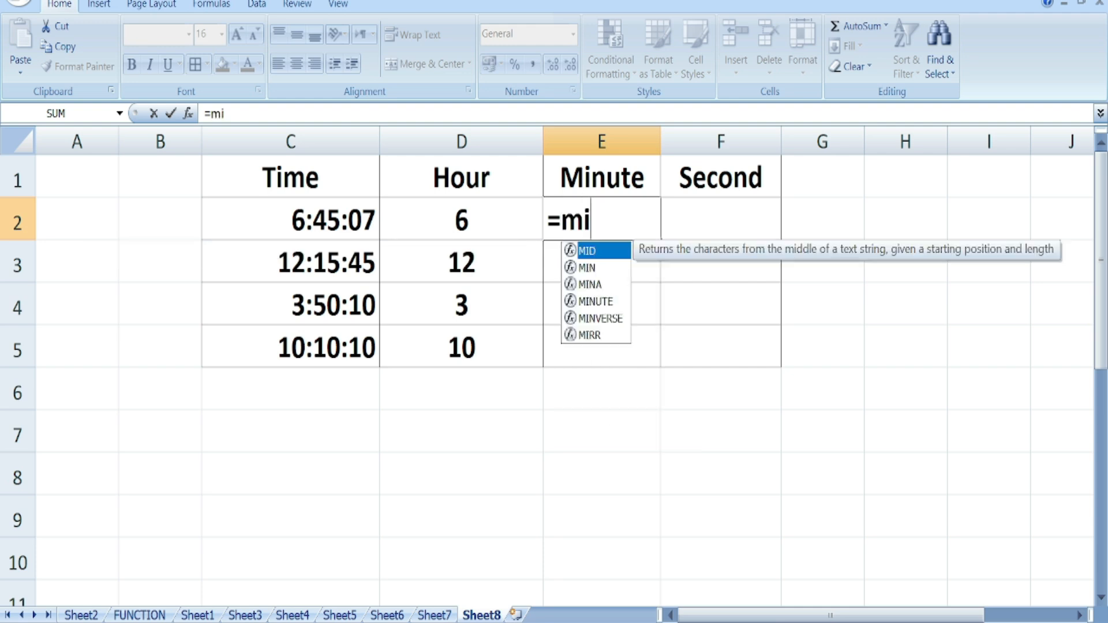
{"action": "type", "text": "nu"}
{"action": "key", "text": "Tab"}
{"action": "left_click", "coordinate": [332, 218]}
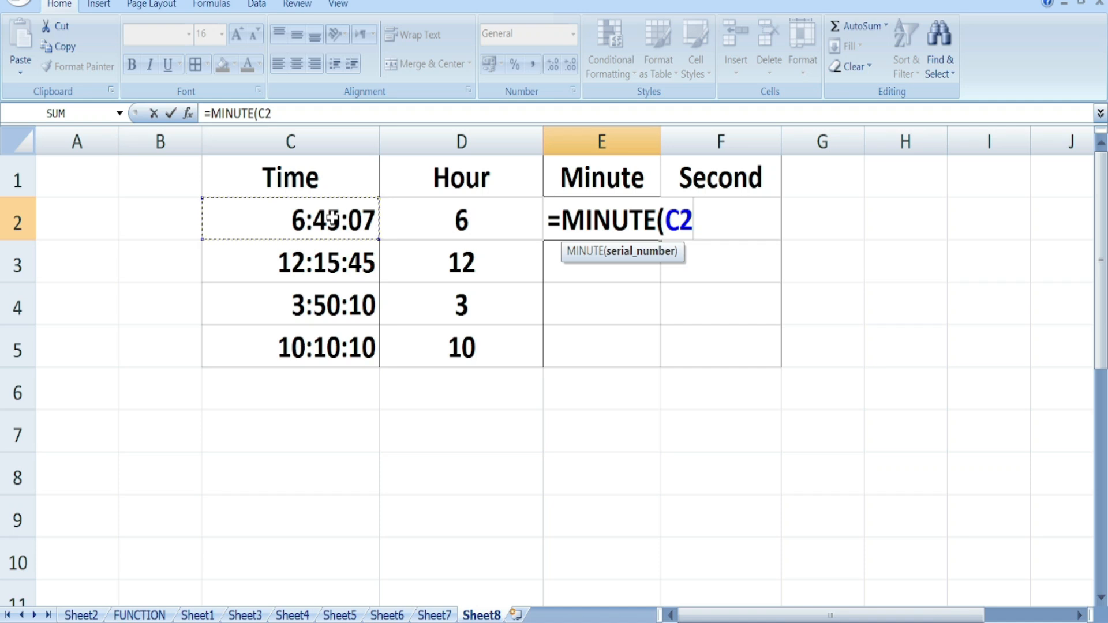
{"action": "type", "text": ")"}
{"action": "key", "text": "Return"}
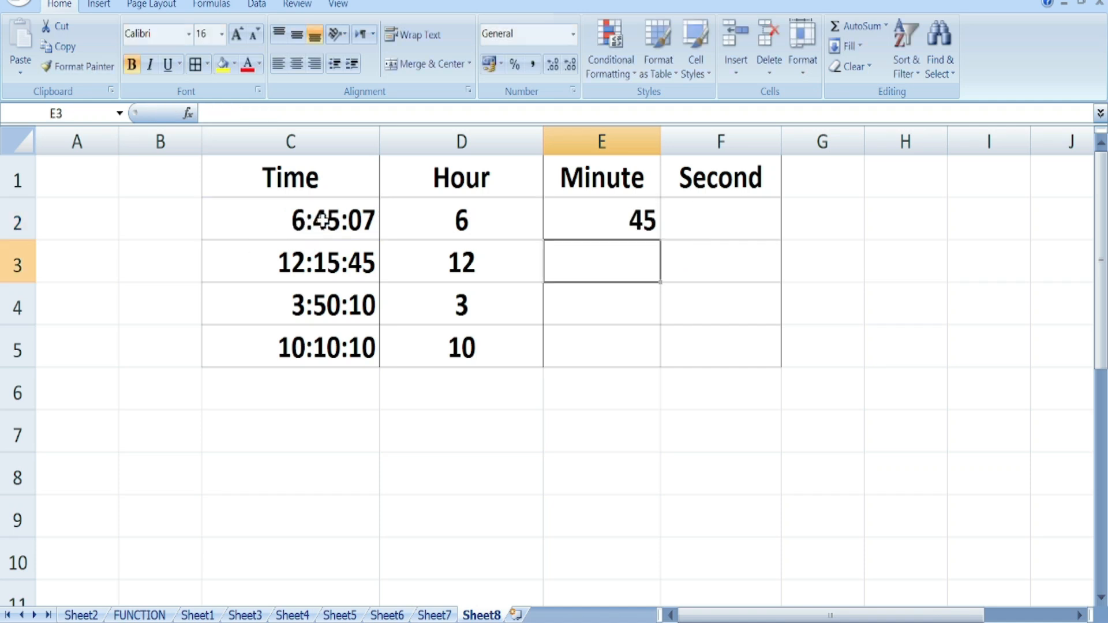
{"action": "left_click", "coordinate": [570, 226]}
{"action": "left_click_drag", "start_coordinate": [661, 241], "coordinate": [650, 362]}
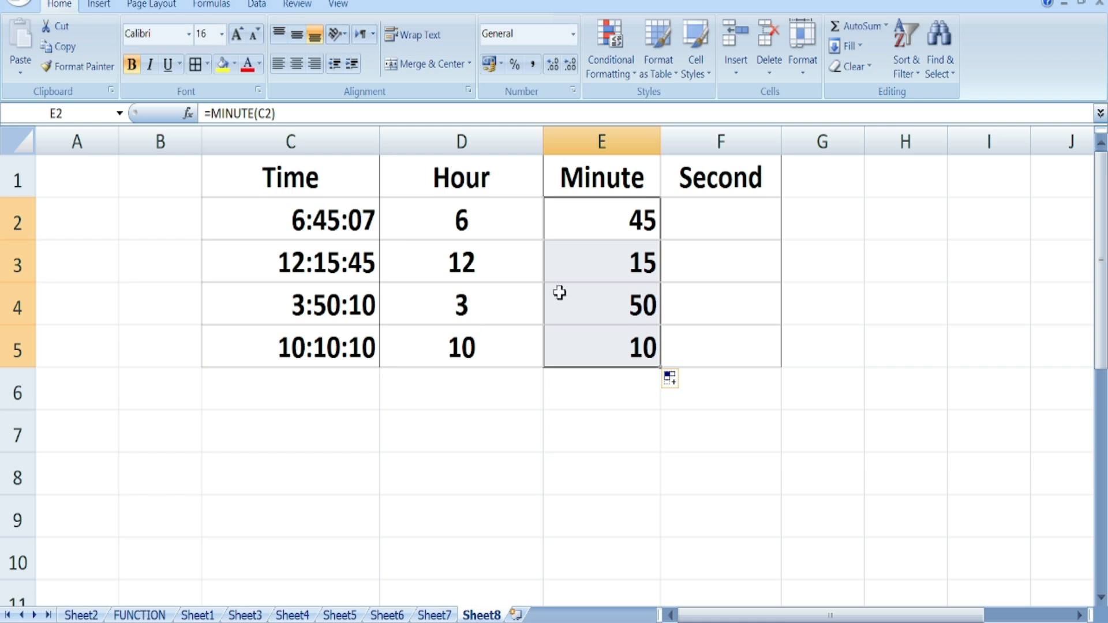
- Fill F2:F5 with =SECOND(C2), showing 7, 45, 10 and 10, then return to FUNCTION
{"action": "left_click", "coordinate": [691, 214]}
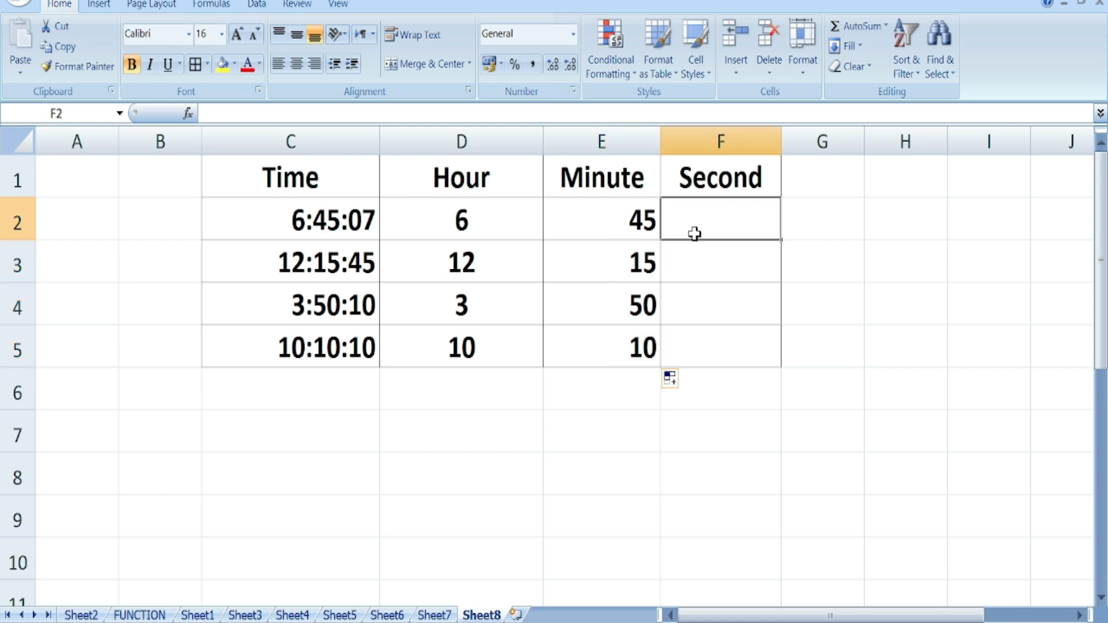
{"action": "type", "text": "=sec"}
{"action": "double_click", "coordinate": [716, 259]}
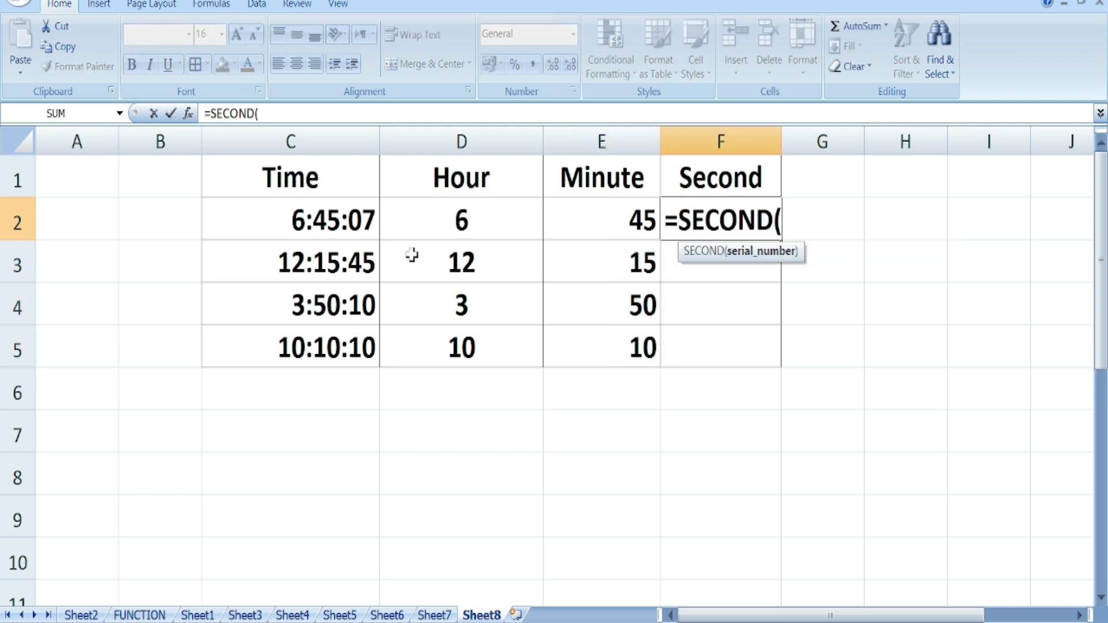
{"action": "left_click", "coordinate": [333, 219]}
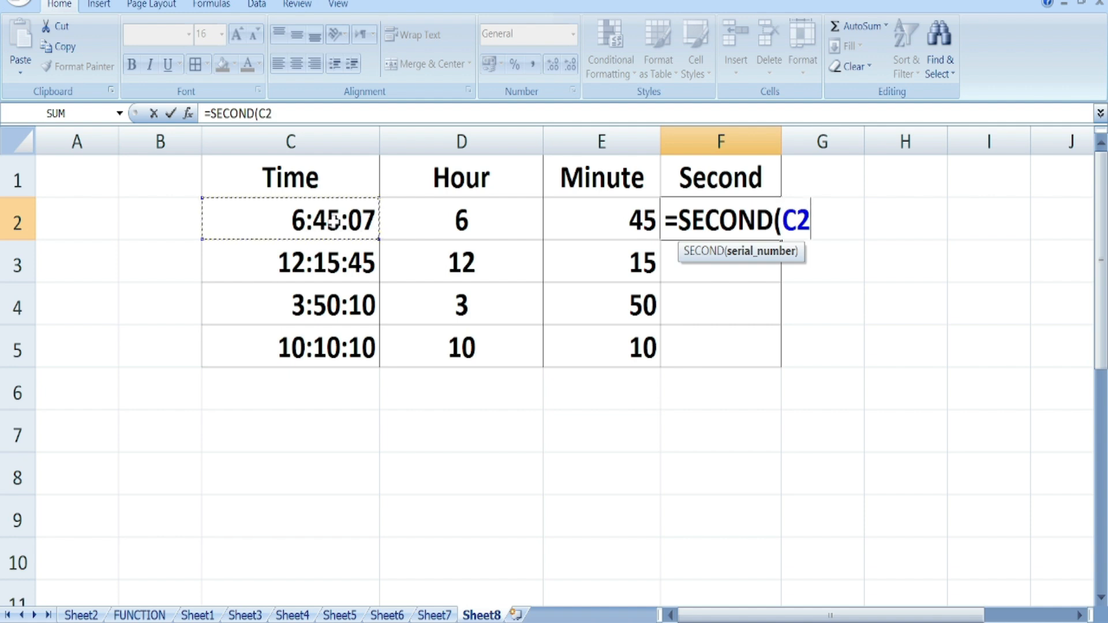
{"action": "type", "text": ")"}
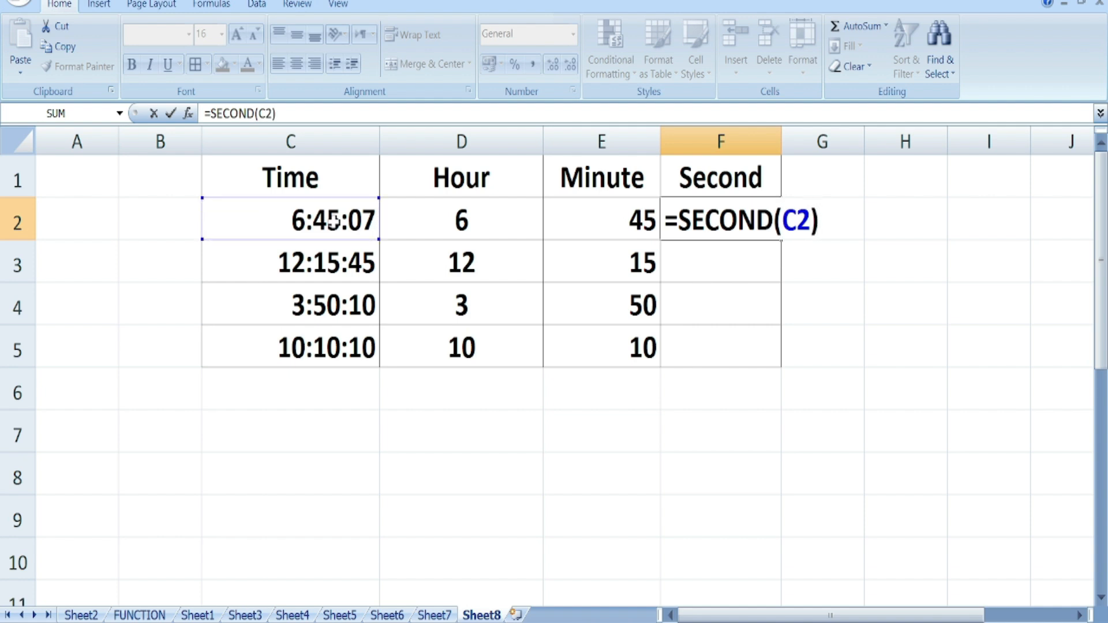
{"action": "key", "text": "Return"}
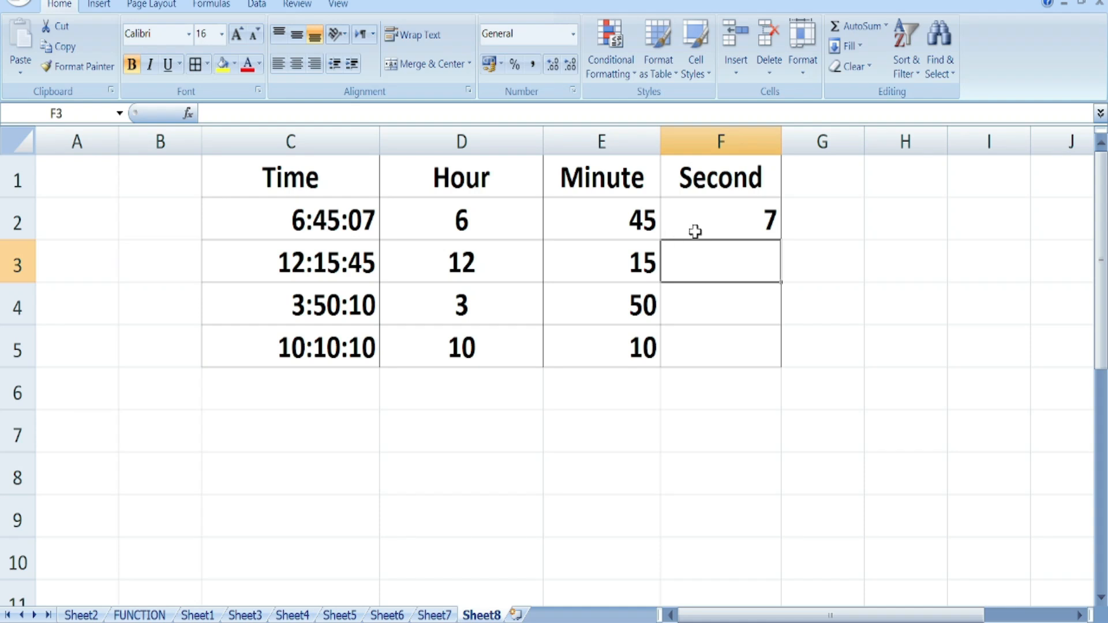
{"action": "double_click", "coordinate": [780, 240]}
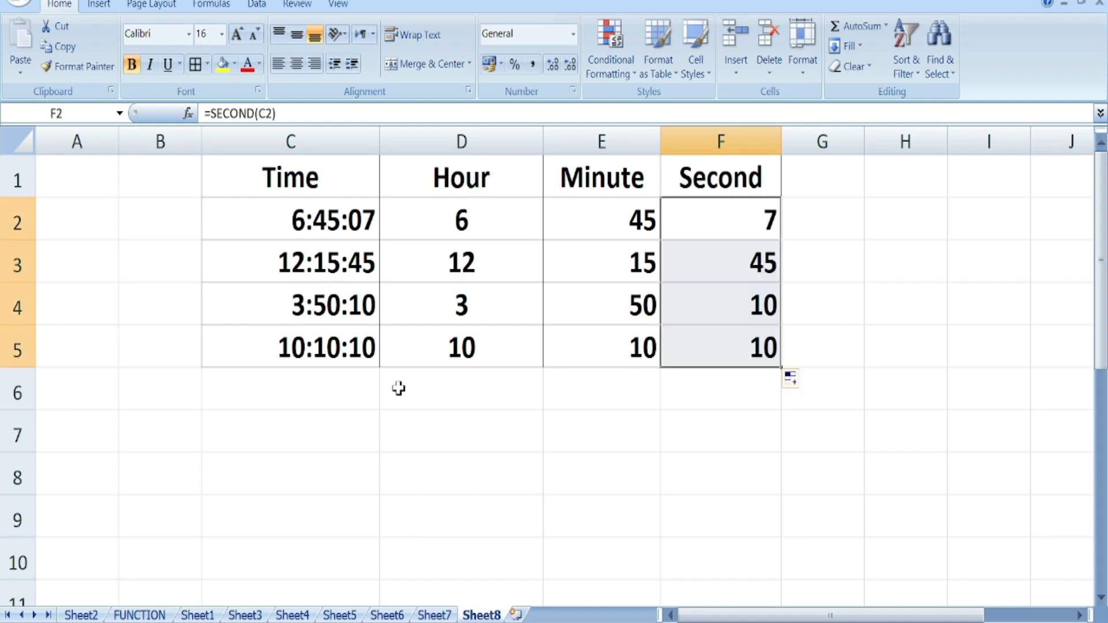
{"action": "left_click", "coordinate": [139, 615]}
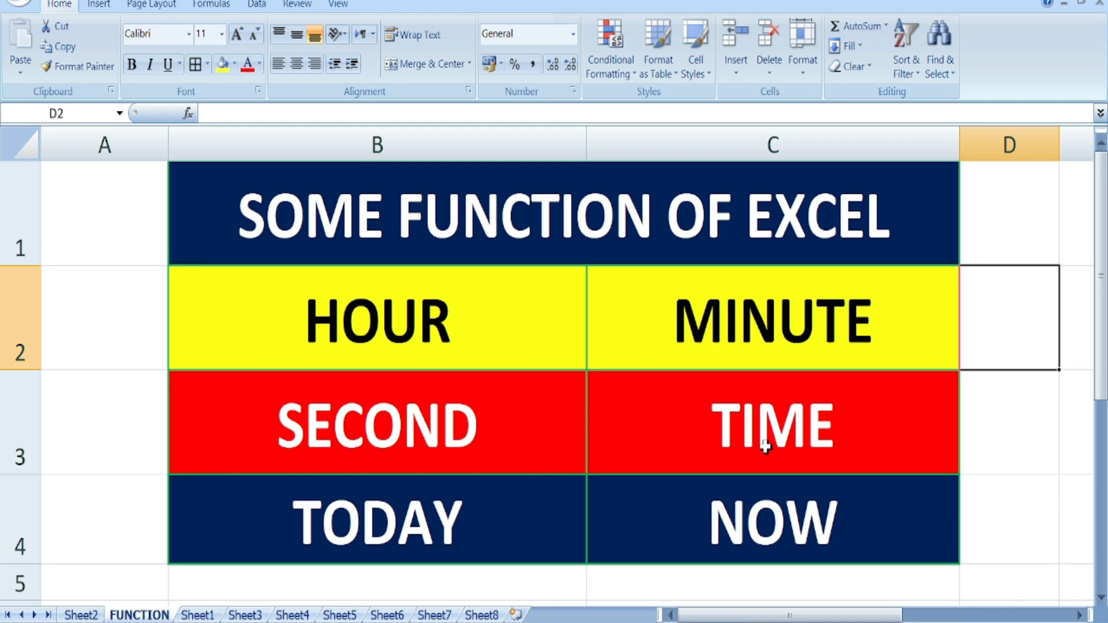
- On Sheet8, enter =TIME(D2,E2,F2) in D6 so it displays 6:45 AM
{"action": "left_click", "coordinate": [479, 615]}
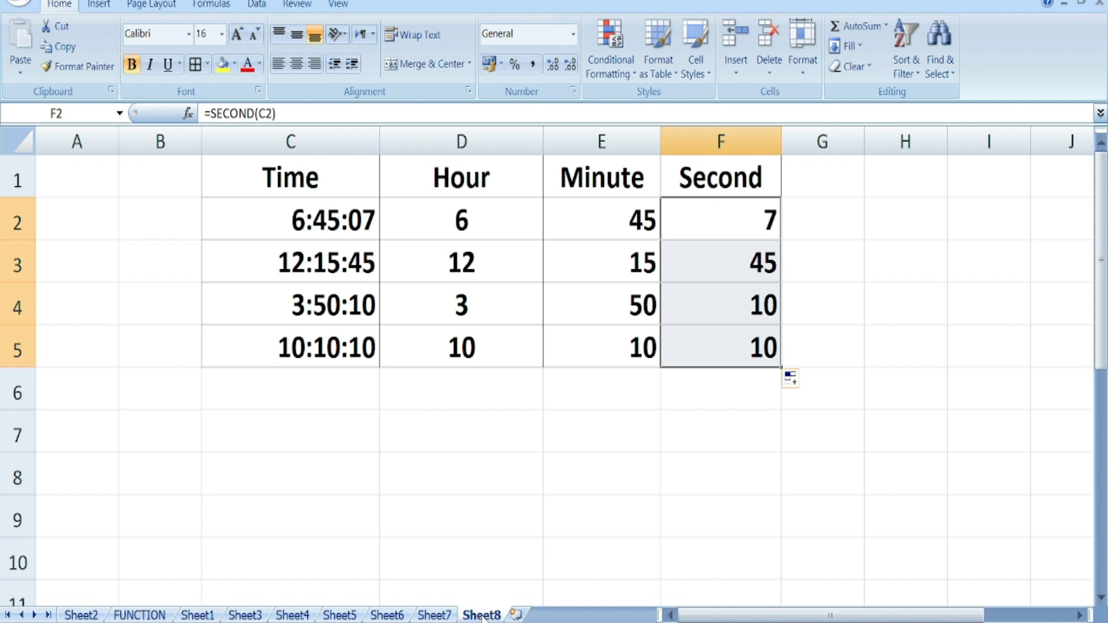
{"action": "left_click", "coordinate": [425, 402]}
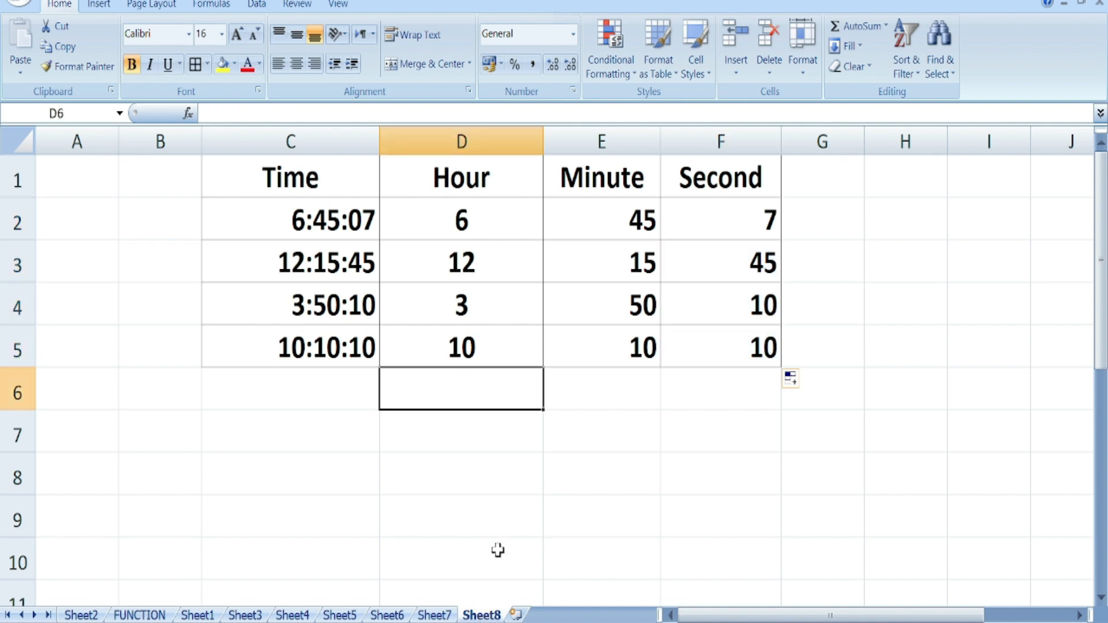
{"action": "type", "text": "=time"}
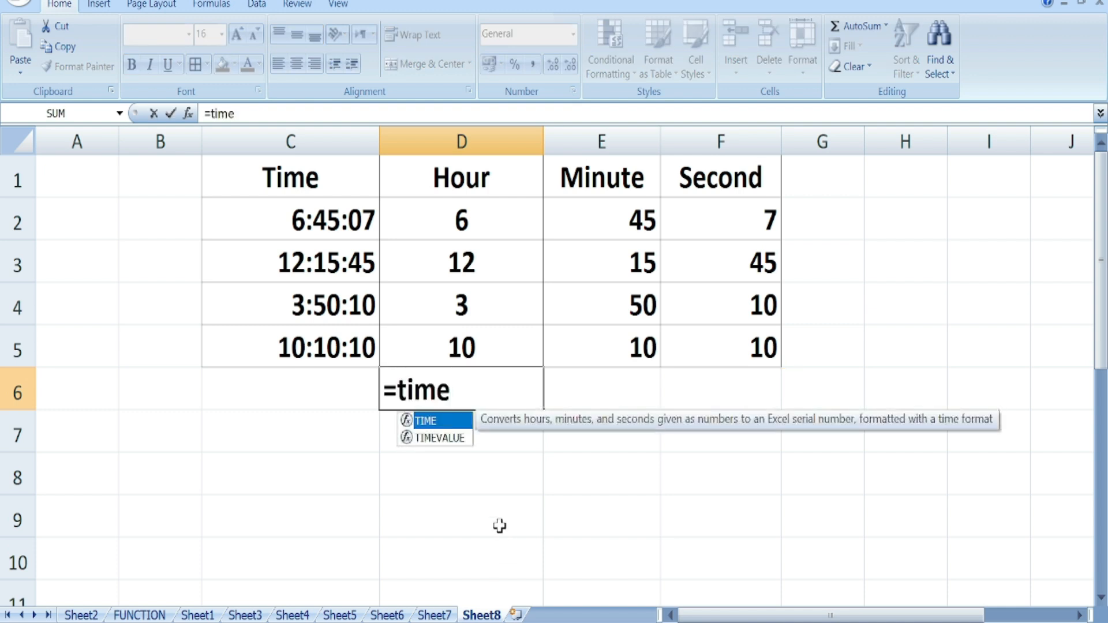
{"action": "key", "text": "Tab"}
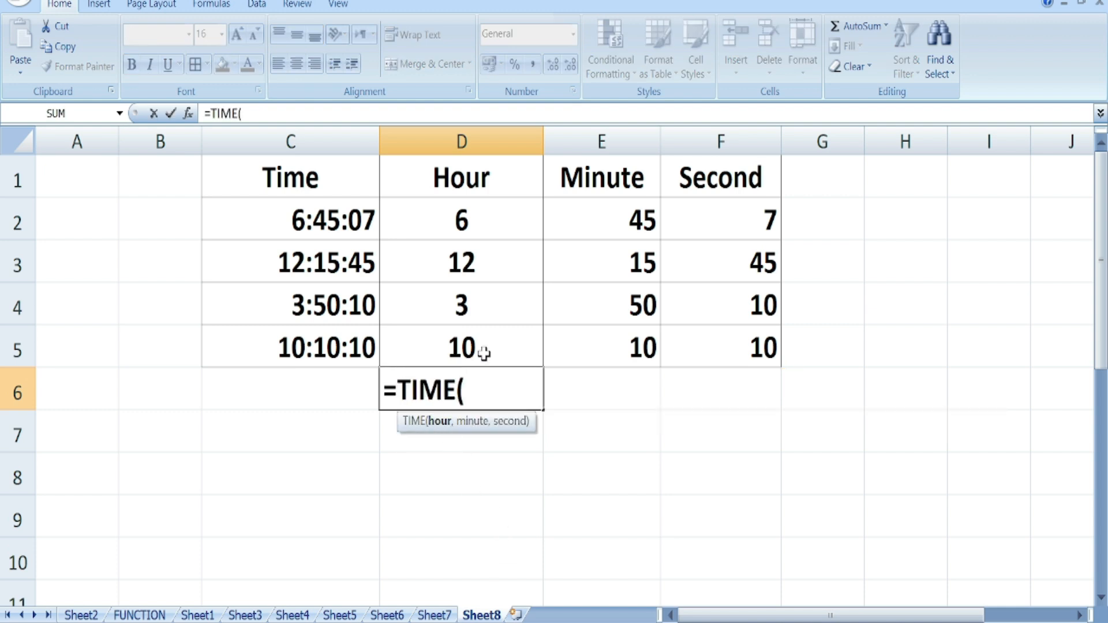
{"action": "left_click", "coordinate": [466, 222]}
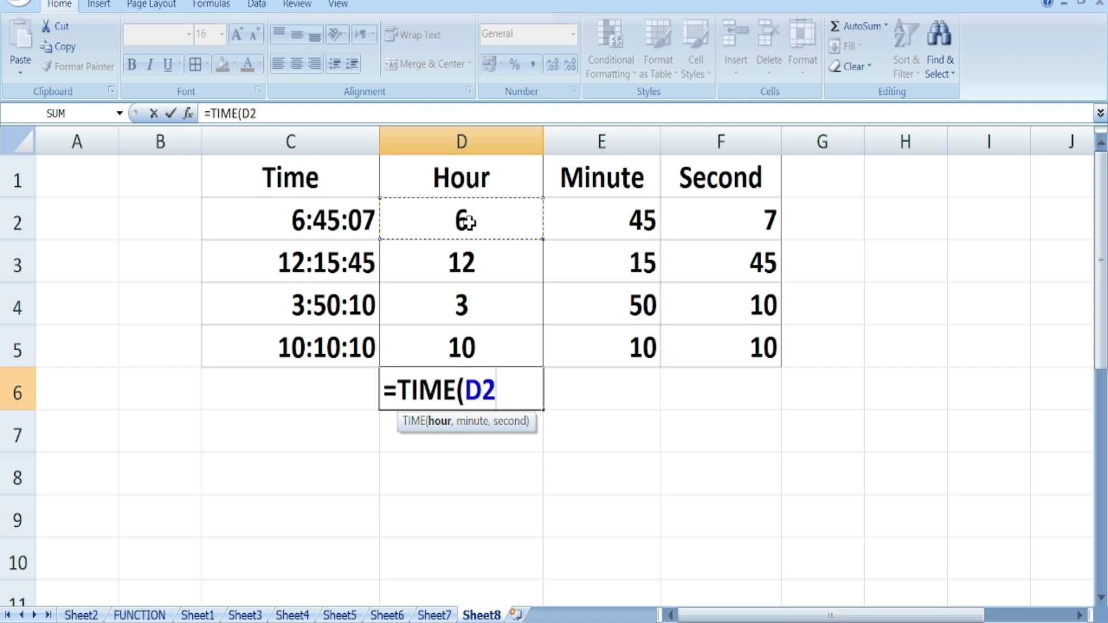
{"action": "type", "text": ","}
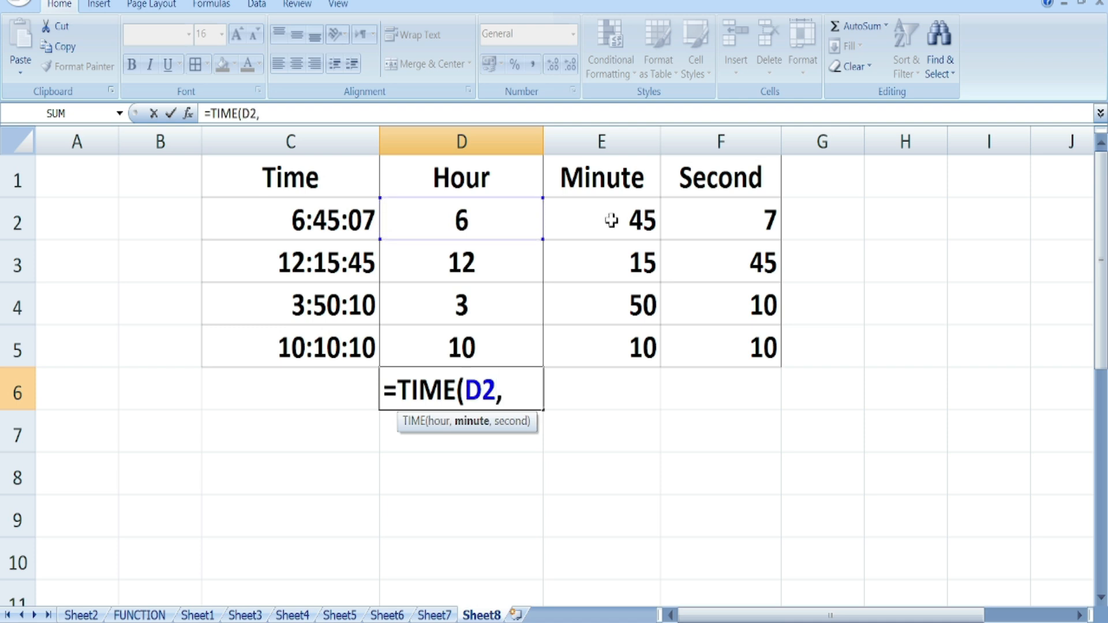
{"action": "left_click", "coordinate": [611, 220]}
{"action": "type", "text": ","}
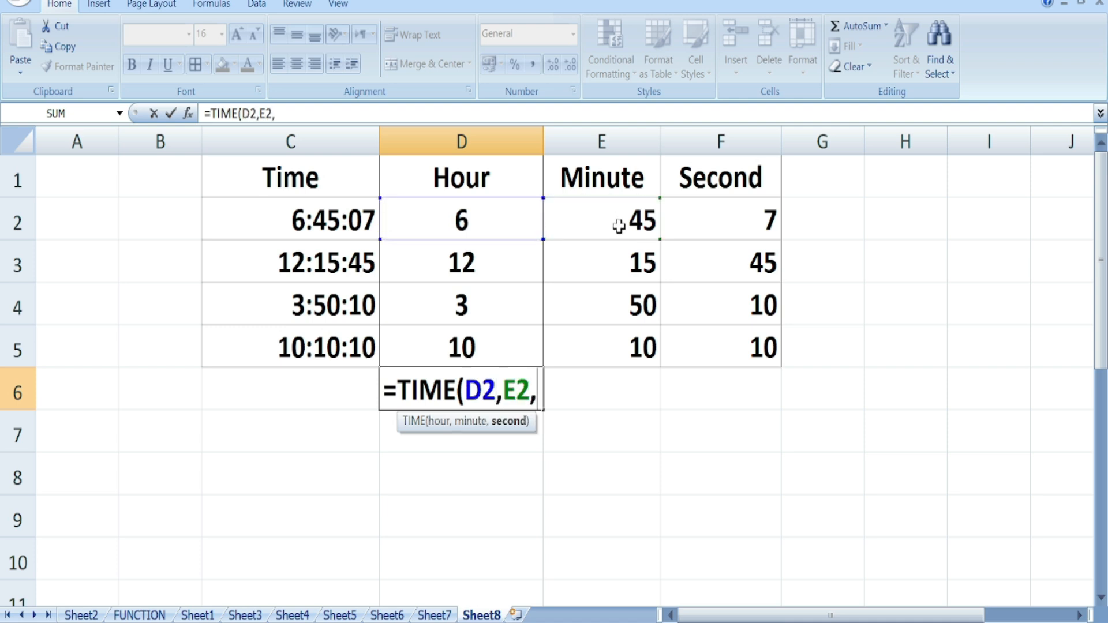
{"action": "left_click", "coordinate": [744, 218]}
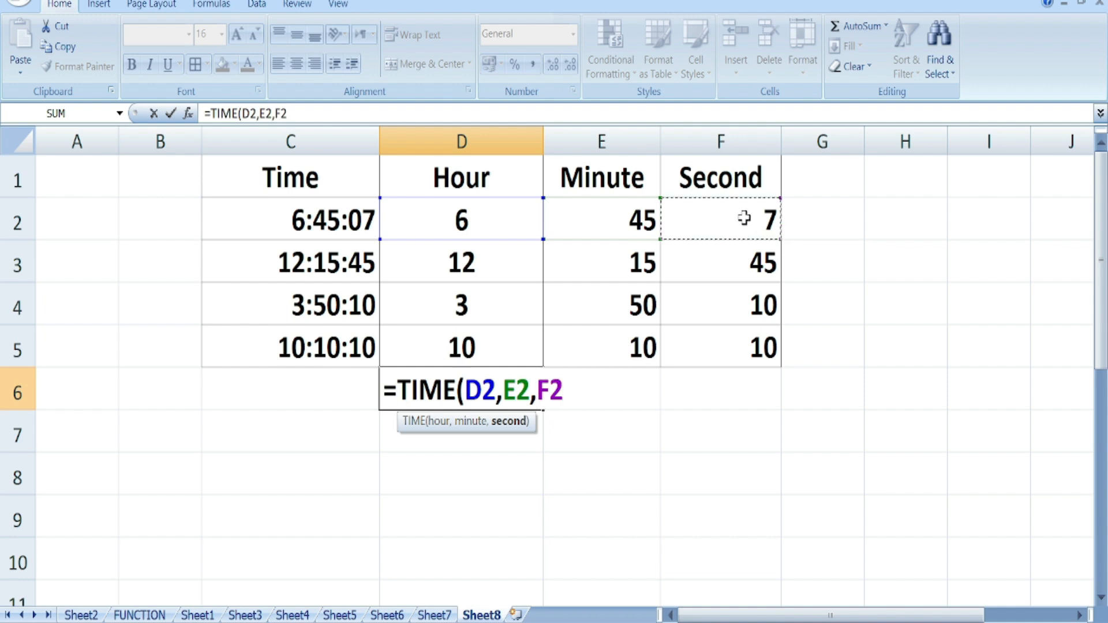
{"action": "type", "text": ")"}
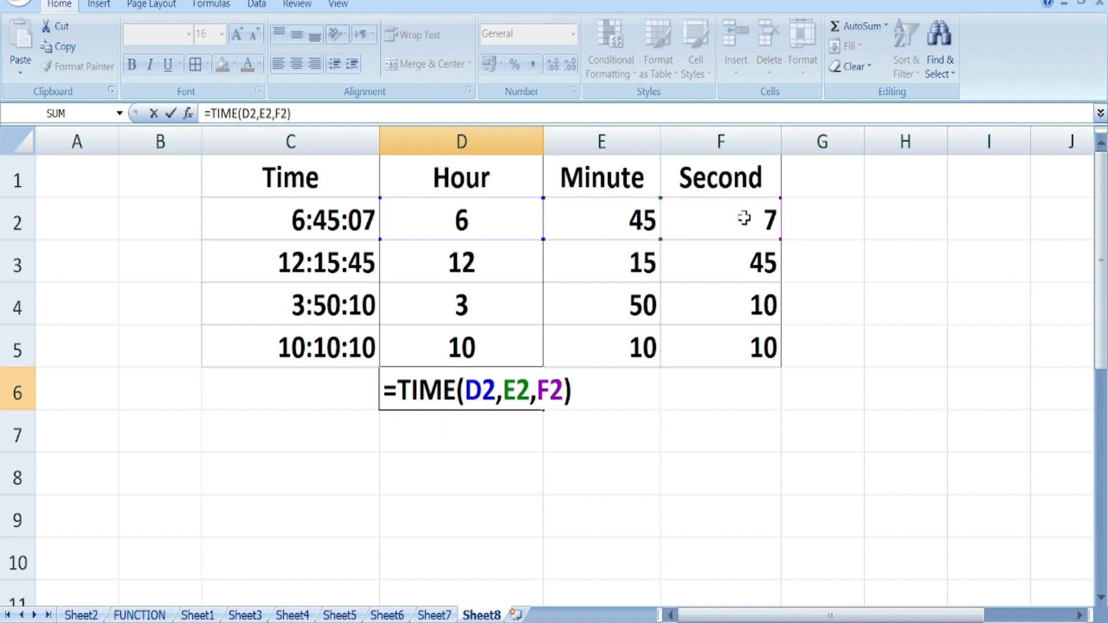
{"action": "key", "text": "Return"}
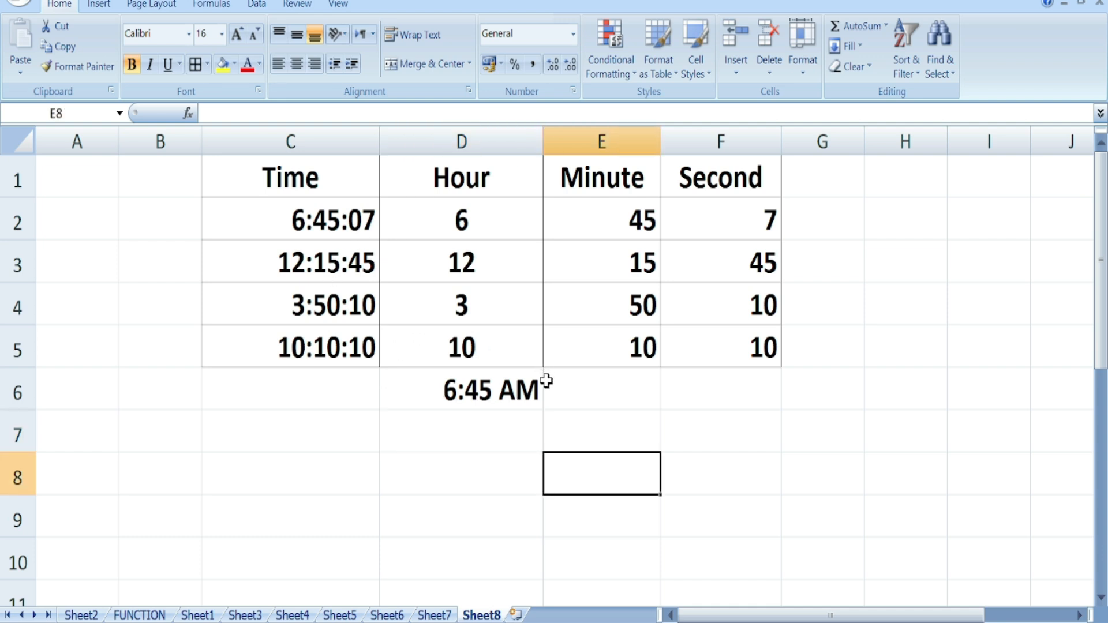
- Enter =TODAY() in cell C9 on Sheet8
{"action": "left_click", "coordinate": [139, 615]}
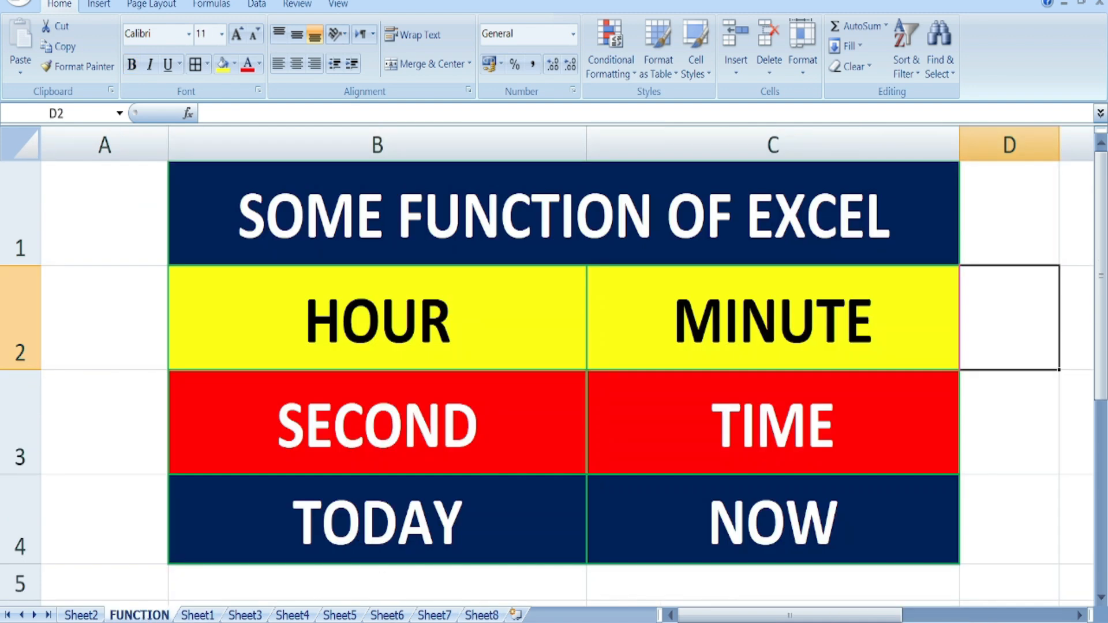
{"action": "left_click", "coordinate": [482, 615]}
{"action": "scroll", "coordinate": [519, 512], "scroll_direction": "down", "scroll_amount": 3}
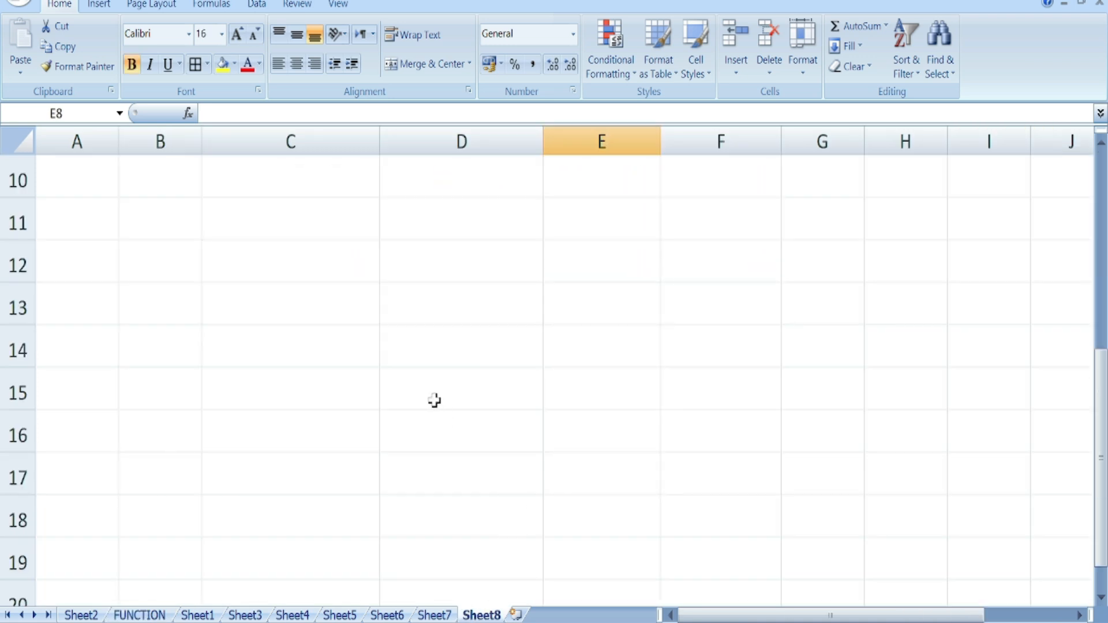
{"action": "scroll", "coordinate": [434, 400], "scroll_direction": "up", "scroll_amount": 2}
{"action": "left_click", "coordinate": [291, 392]}
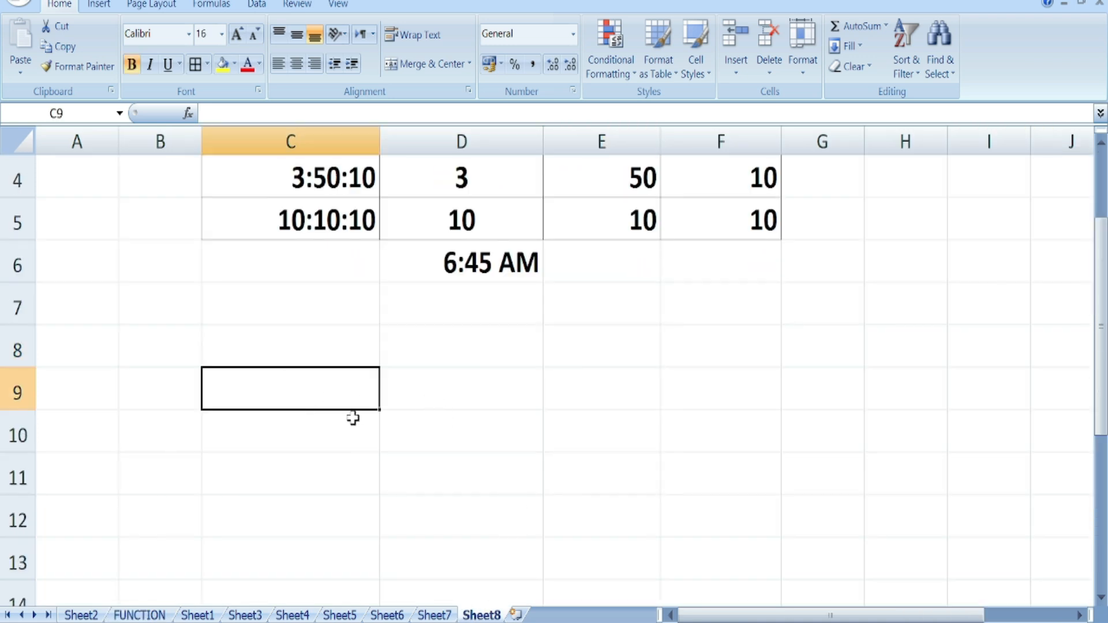
{"action": "type", "text": "=TODAY()"}
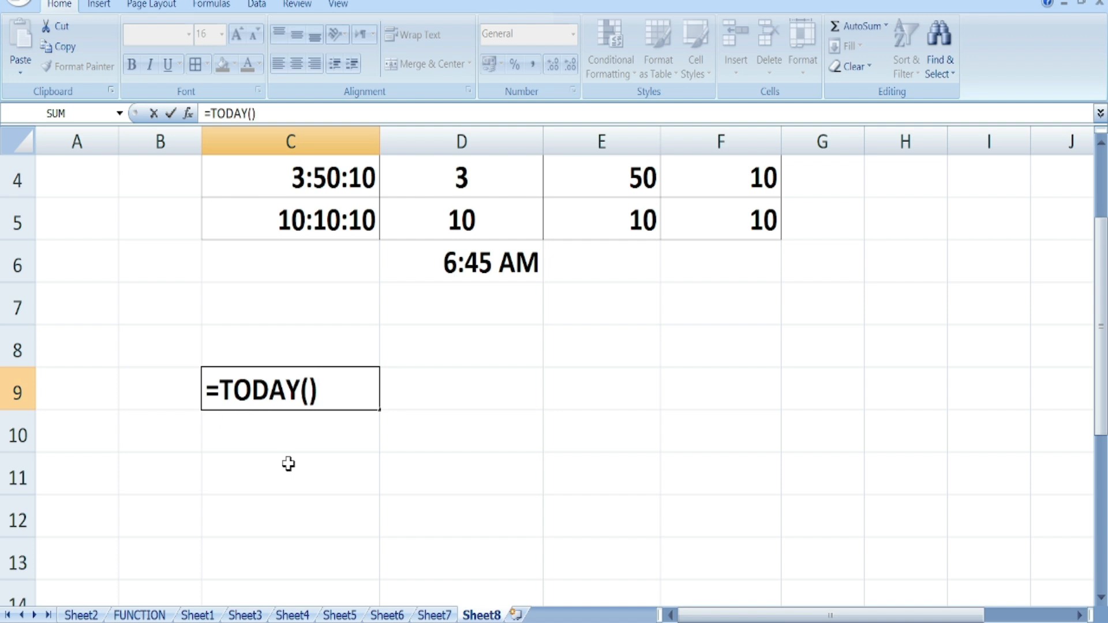
{"action": "key", "text": "Return"}
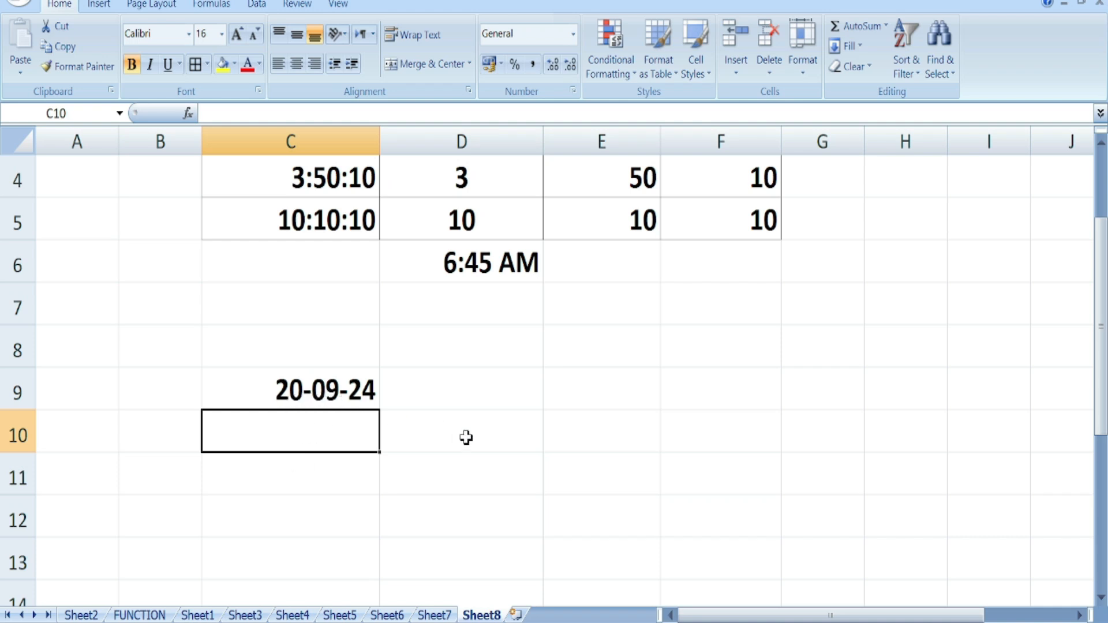
- Type the date 20-09-2024 into D10, then go back to the FUNCTION sheet
{"action": "left_click", "coordinate": [480, 416]}
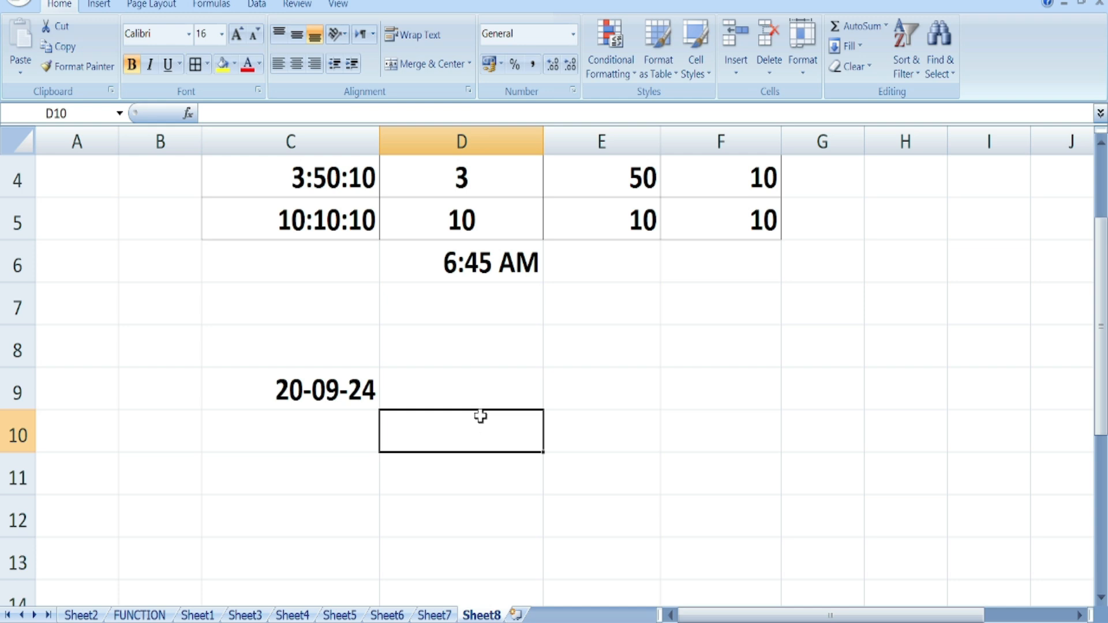
{"action": "type", "text": "20-09-2024"}
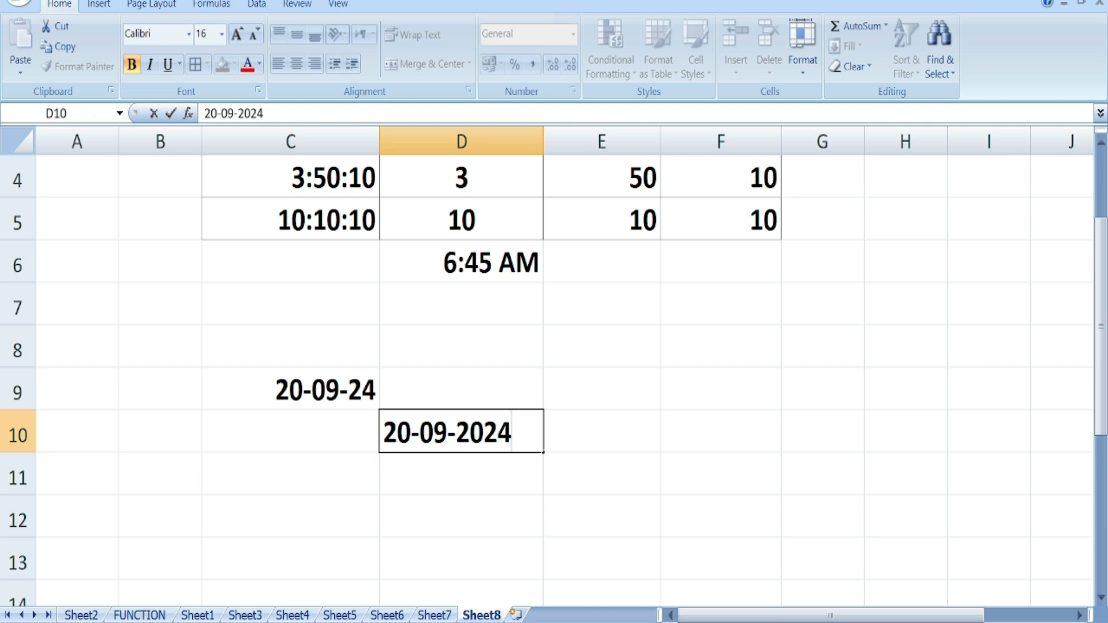
{"action": "left_click", "coordinate": [475, 469]}
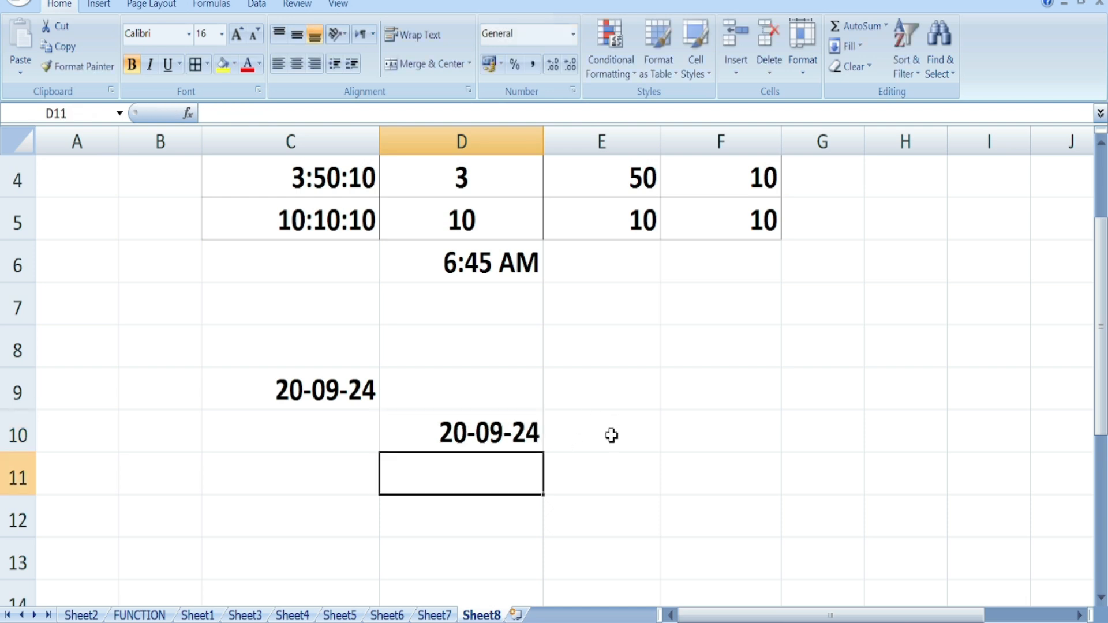
{"action": "left_click", "coordinate": [630, 393]}
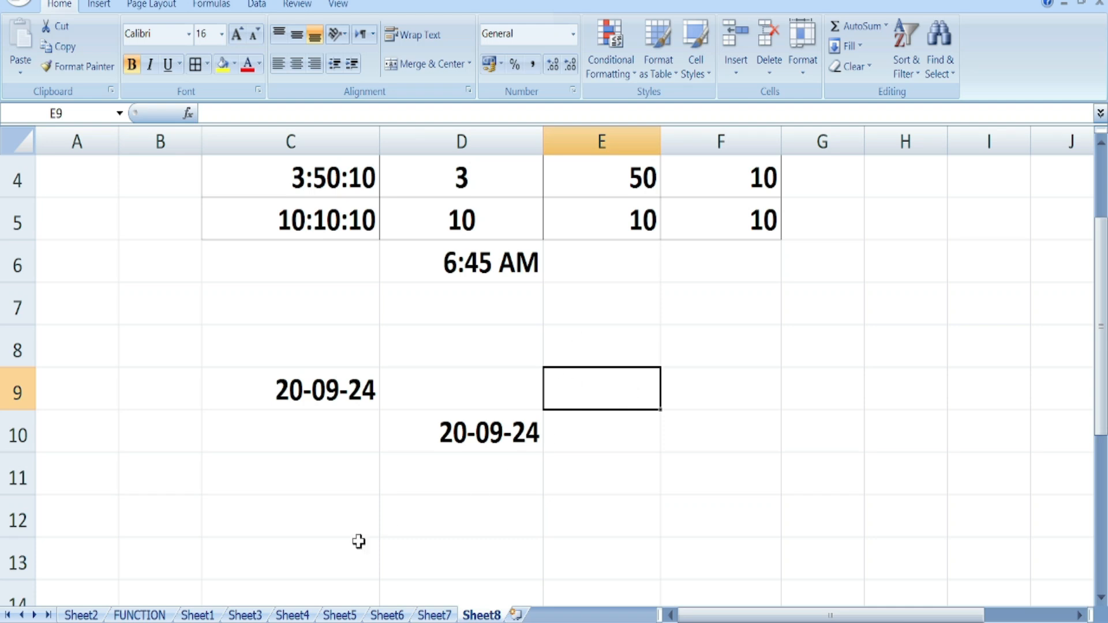
{"action": "left_click", "coordinate": [144, 615]}
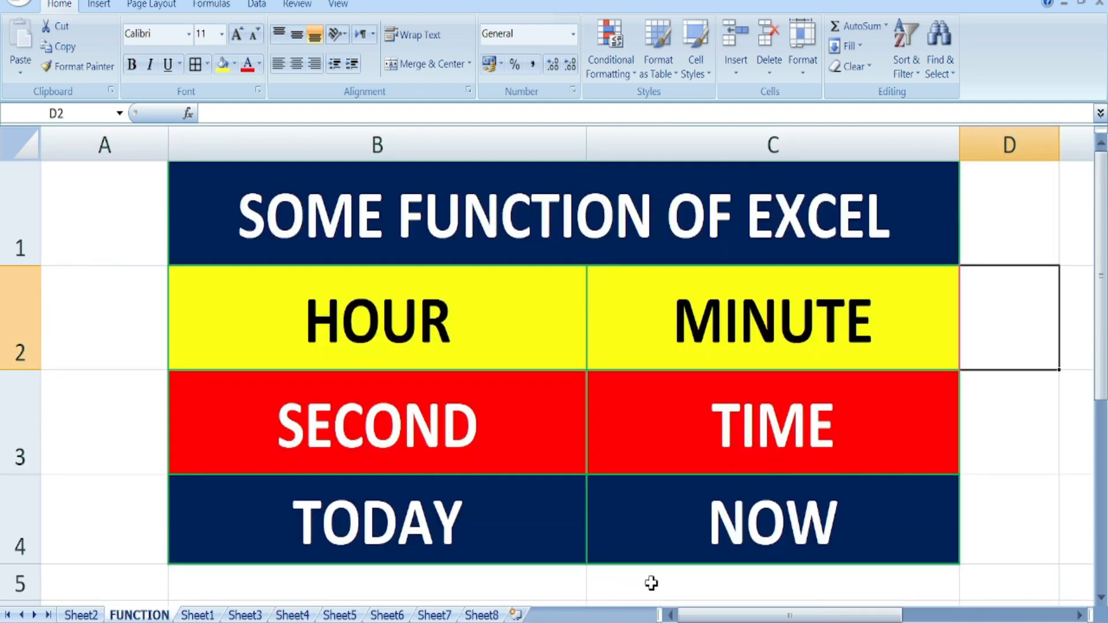
- Enter =NOW() in Sheet8's E9 and widen column E so the date-time fits
{"action": "left_click", "coordinate": [730, 534]}
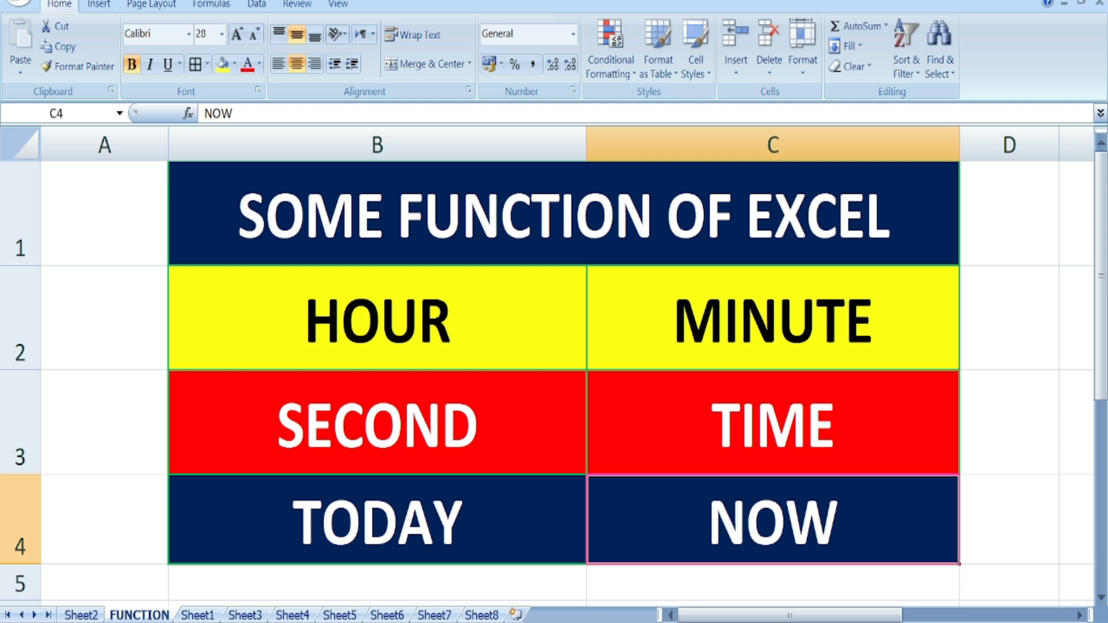
{"action": "left_click", "coordinate": [481, 615]}
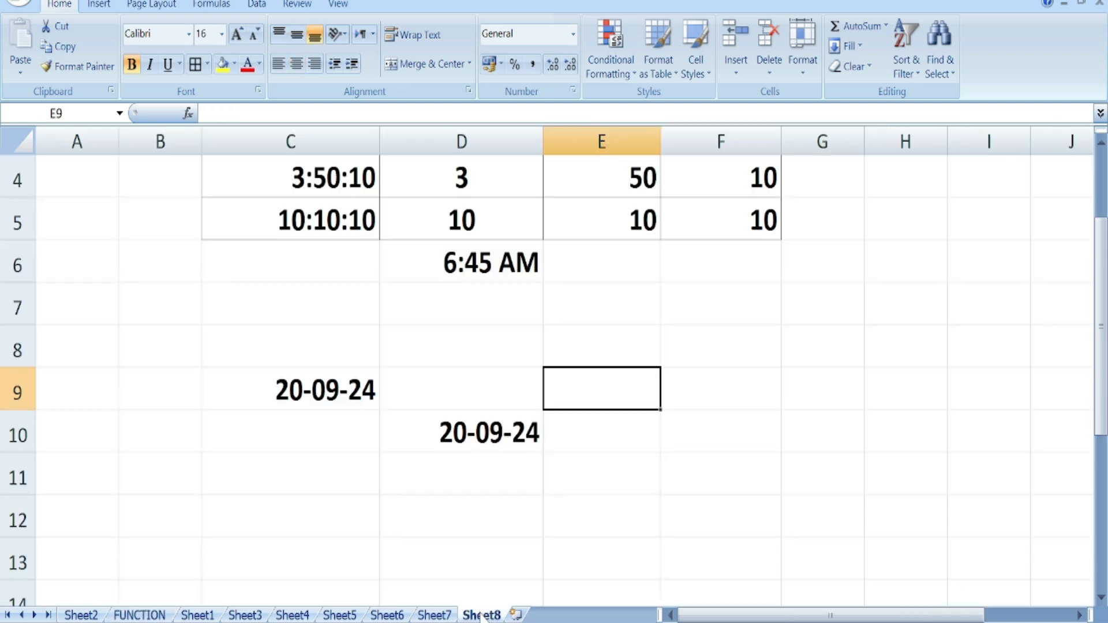
{"action": "type", "text": "="}
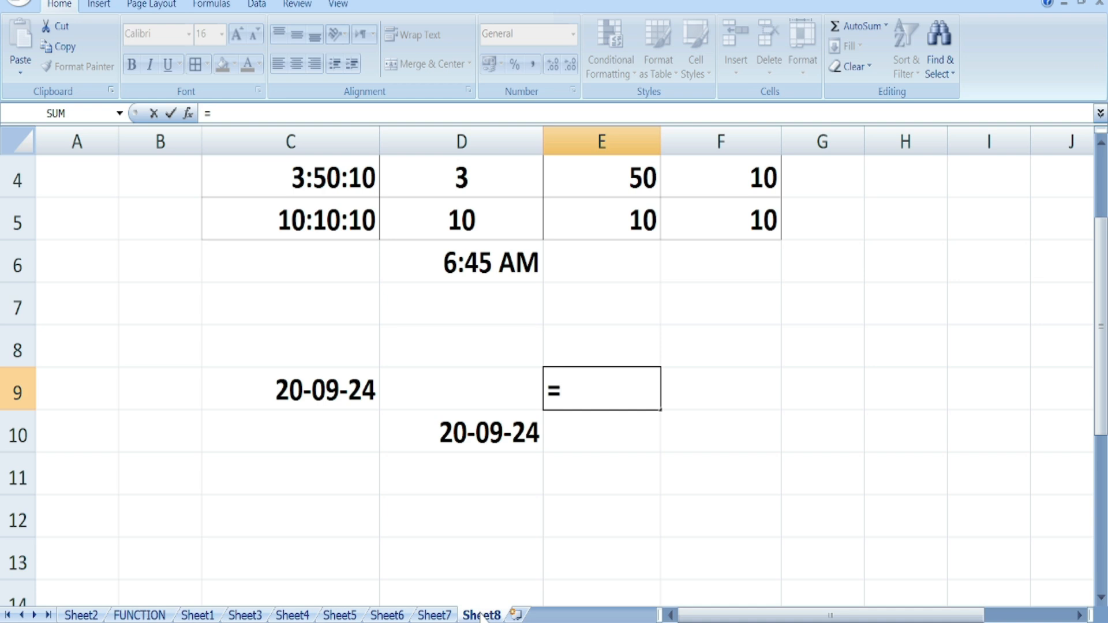
{"action": "type", "text": "now"}
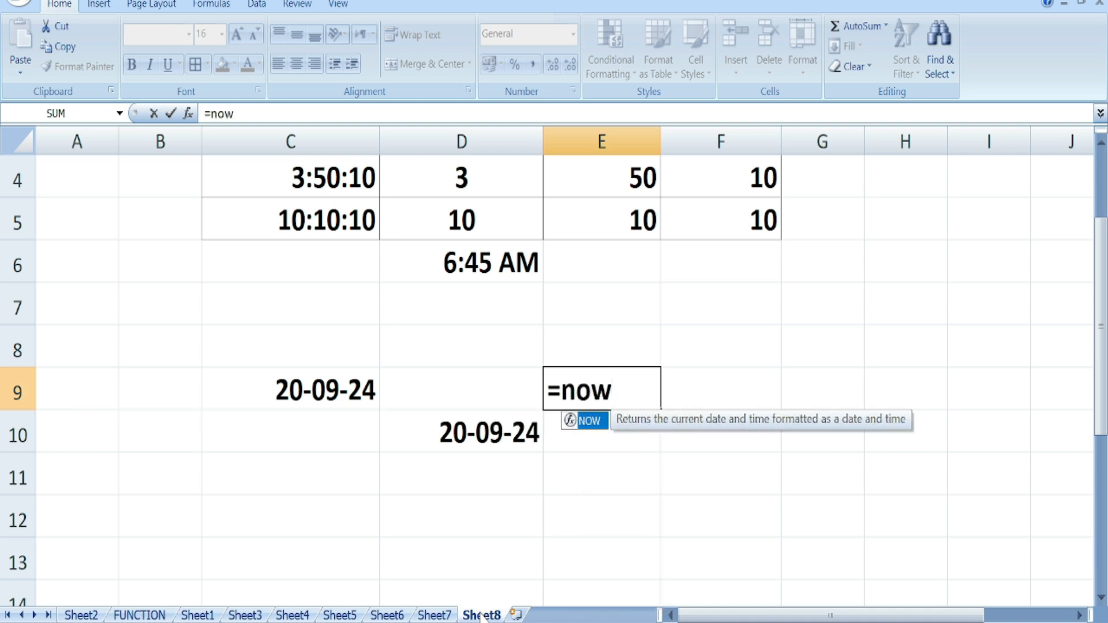
{"action": "type", "text": "("}
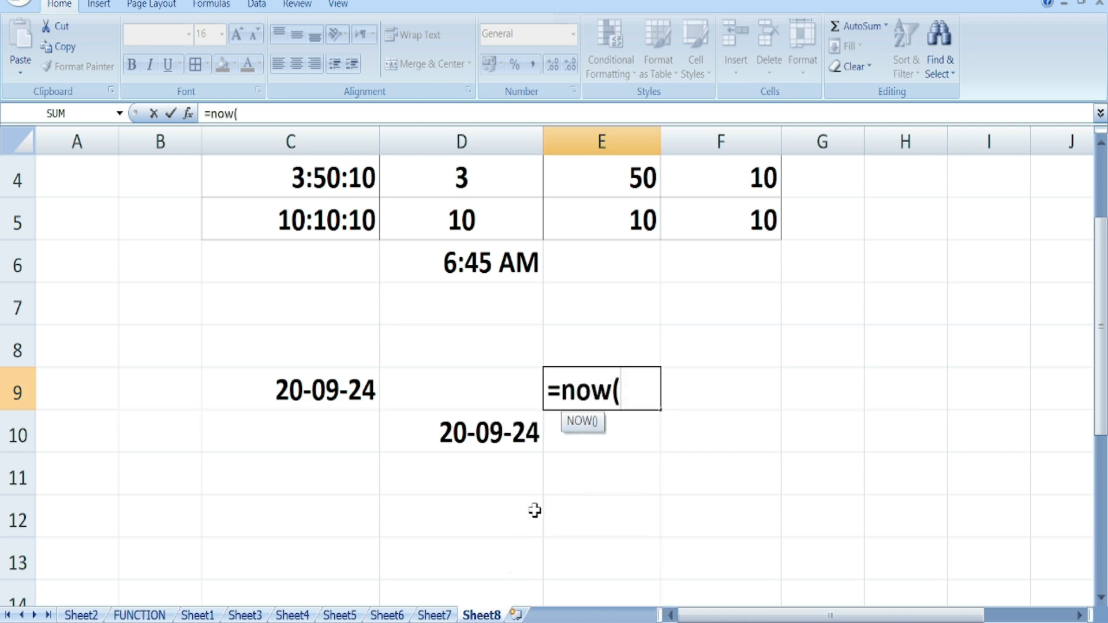
{"action": "type", "text": ")"}
{"action": "key", "text": "Return"}
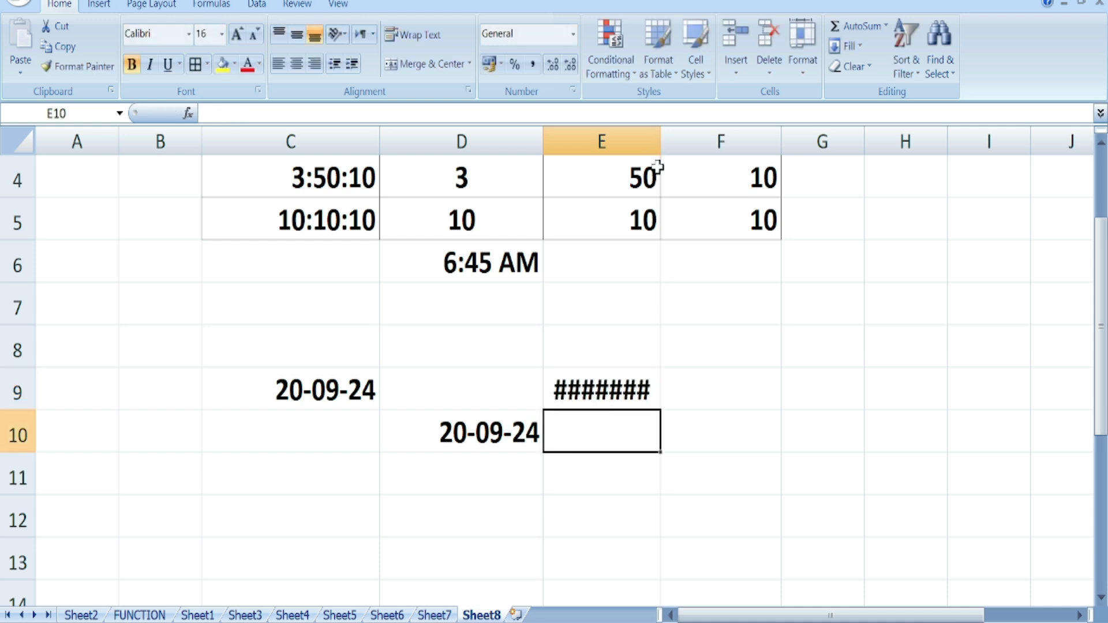
{"action": "left_click_drag", "start_coordinate": [660, 151], "coordinate": [767, 153]}
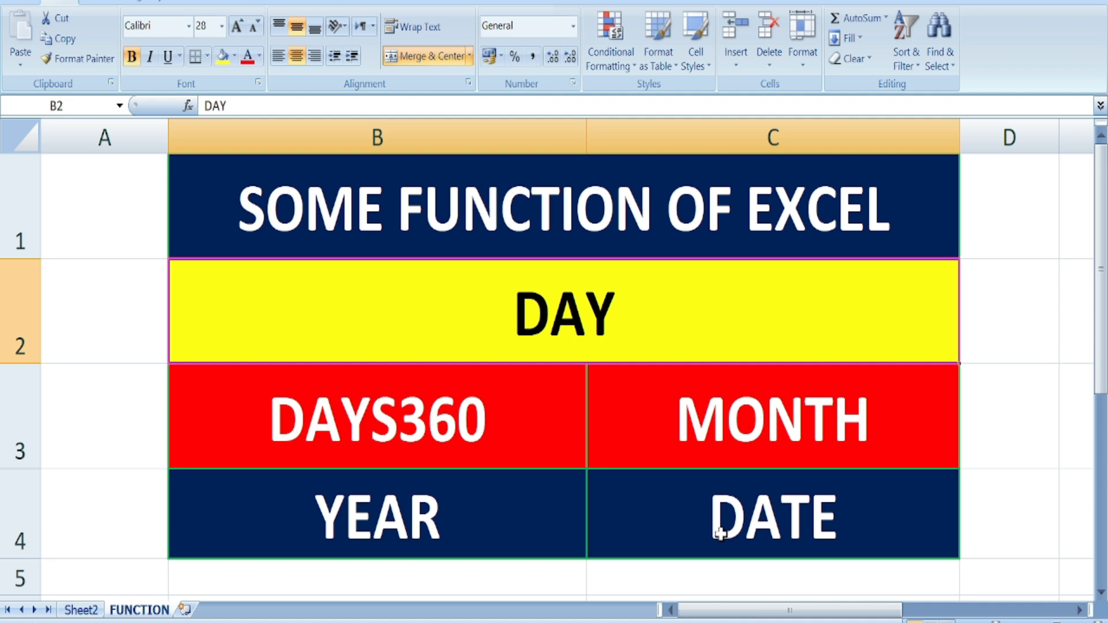
- Enter =DAY(I2) in K2, returning 23, and scroll right to the date columns
{"action": "left_click", "coordinate": [1078, 610]}
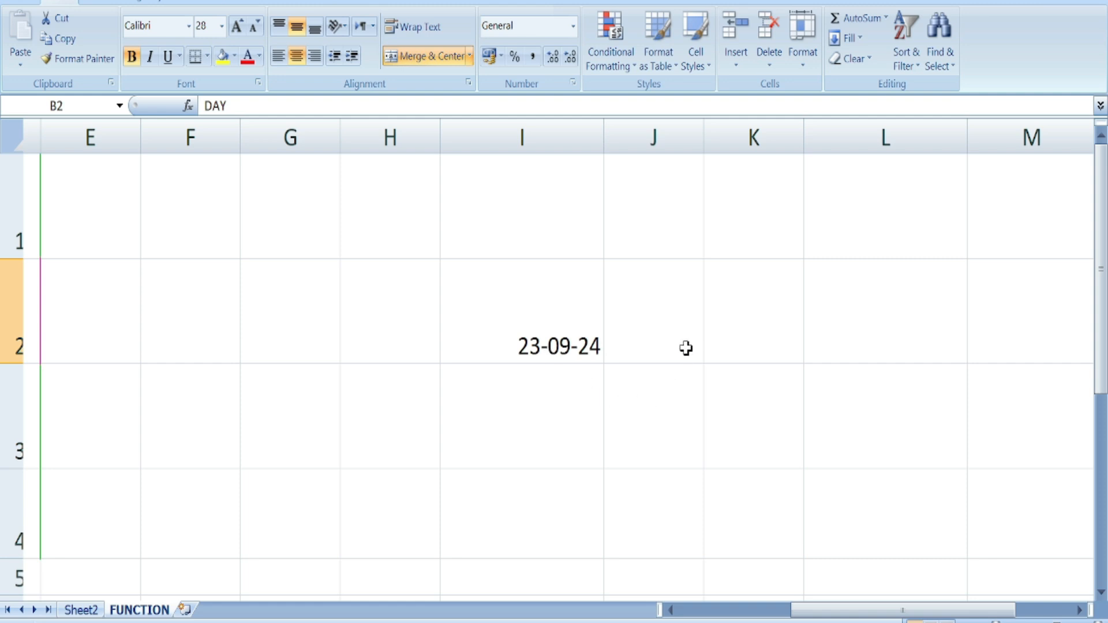
{"action": "left_click", "coordinate": [767, 344]}
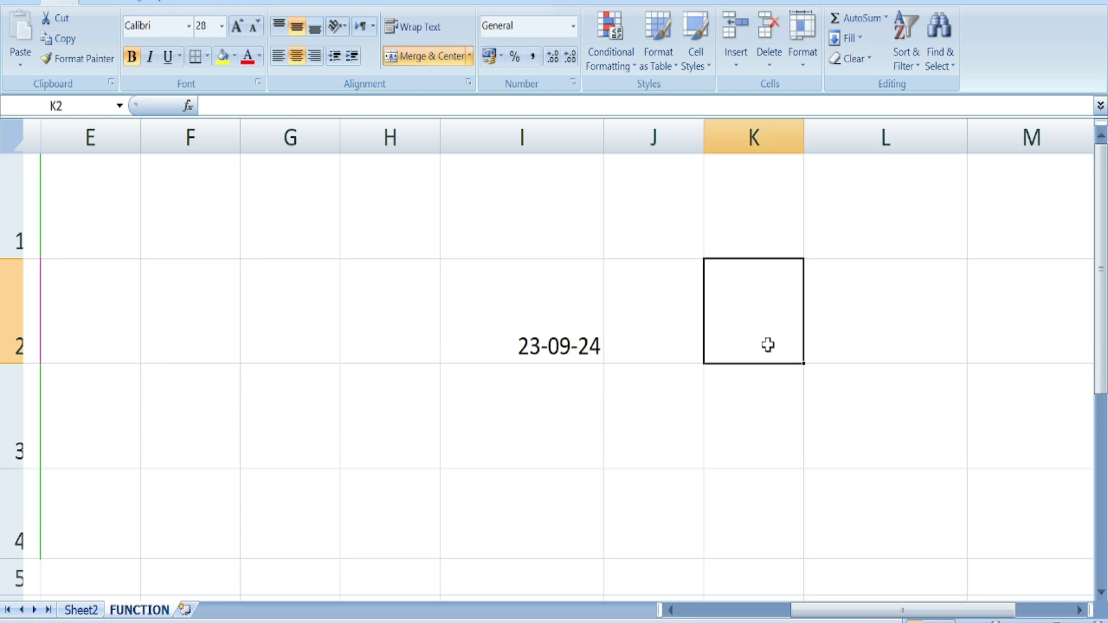
{"action": "type", "text": "="}
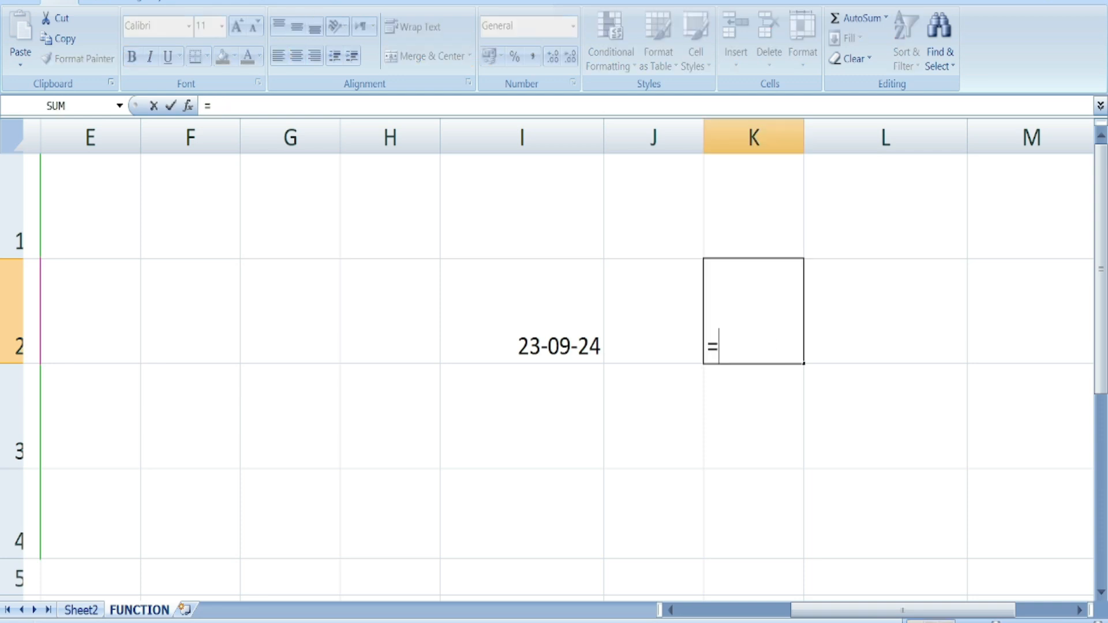
{"action": "type", "text": "DAY("}
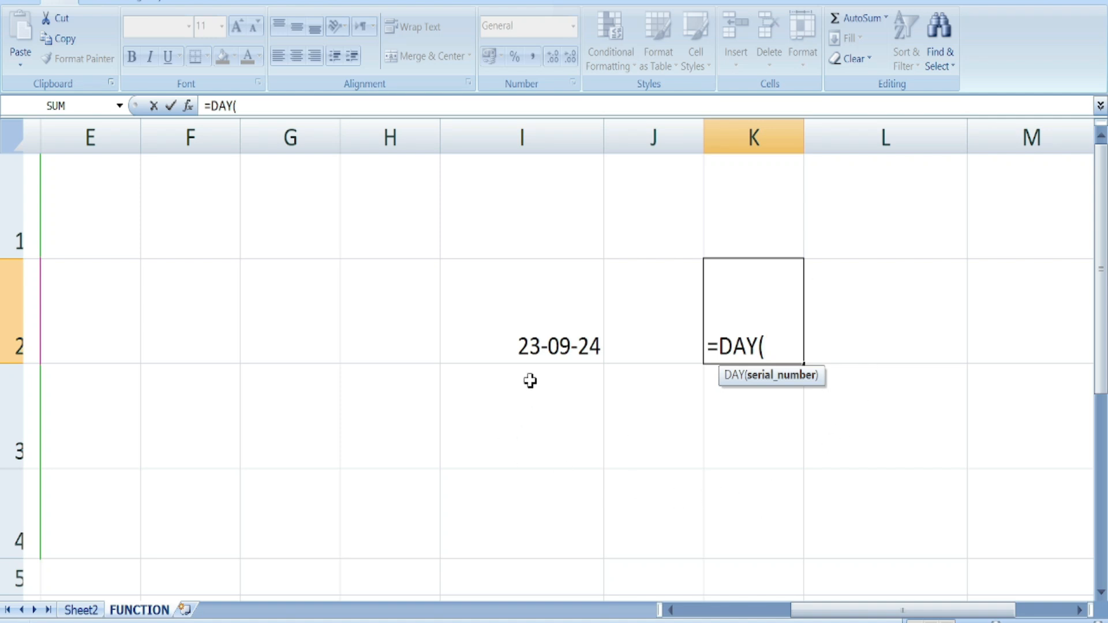
{"action": "left_click", "coordinate": [537, 349]}
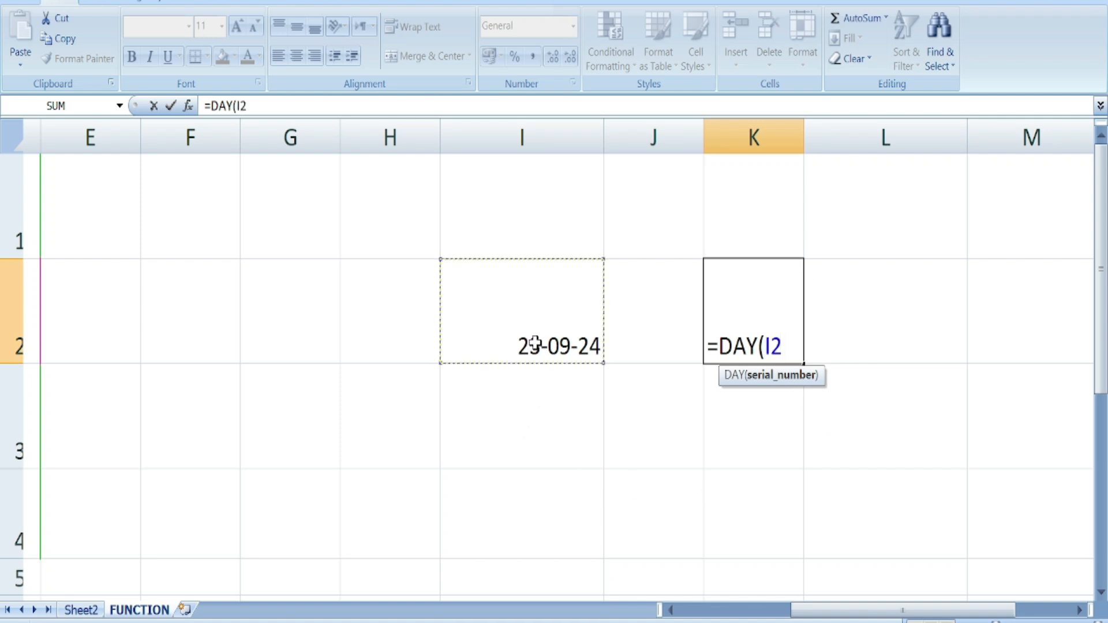
{"action": "type", "text": ")"}
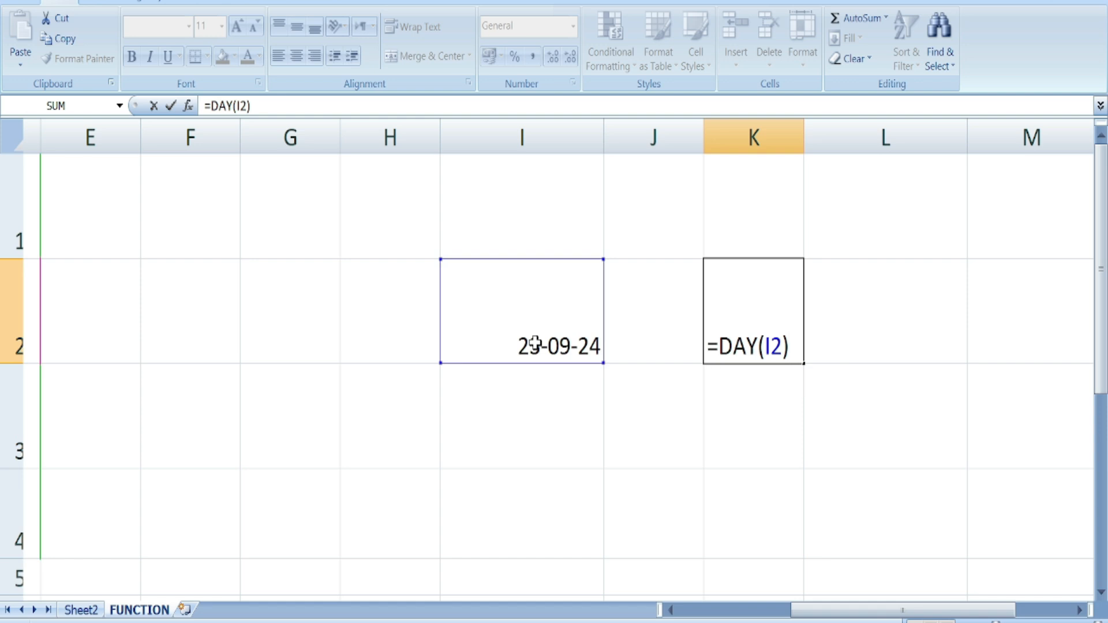
{"action": "key", "text": "Return"}
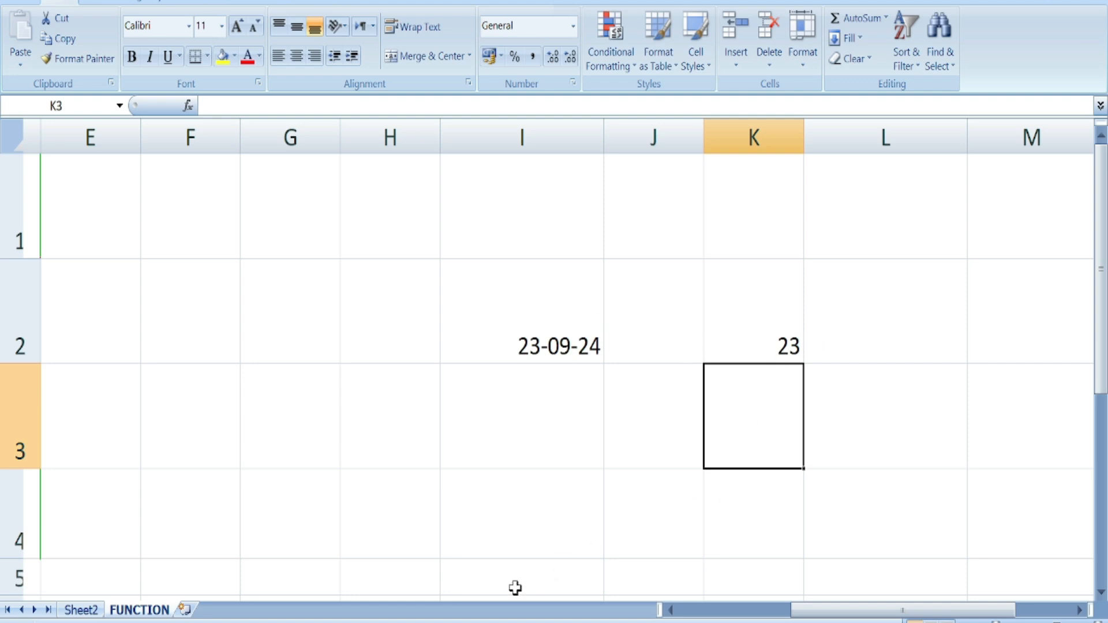
{"action": "left_click_drag", "start_coordinate": [831, 611], "coordinate": [718, 611]}
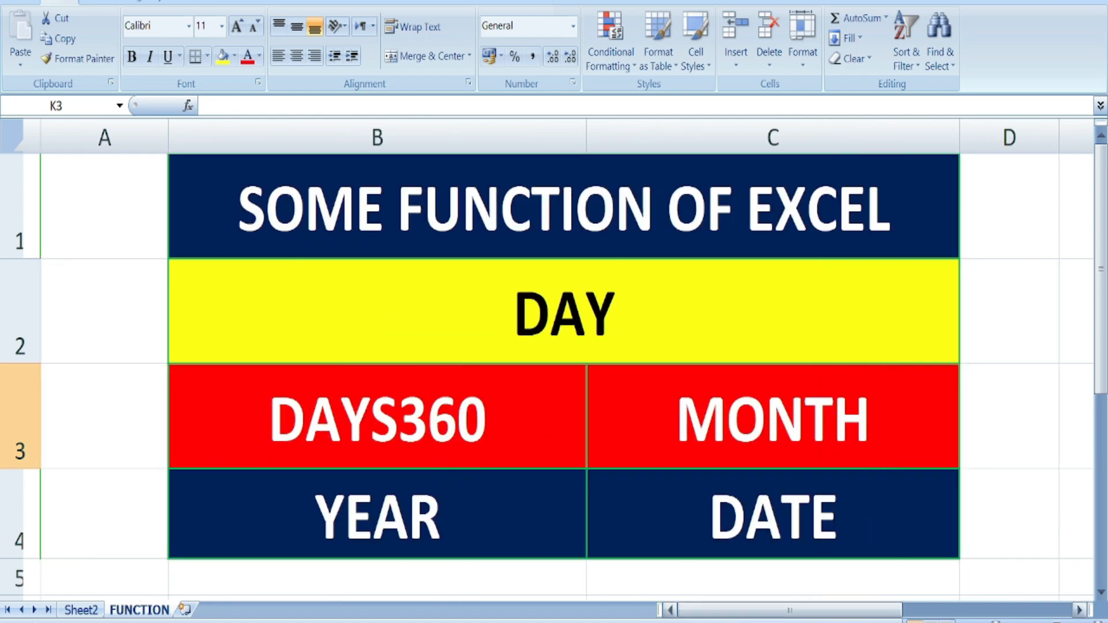
{"action": "left_click", "coordinate": [1078, 610]}
{"action": "left_click", "coordinate": [1078, 610]}
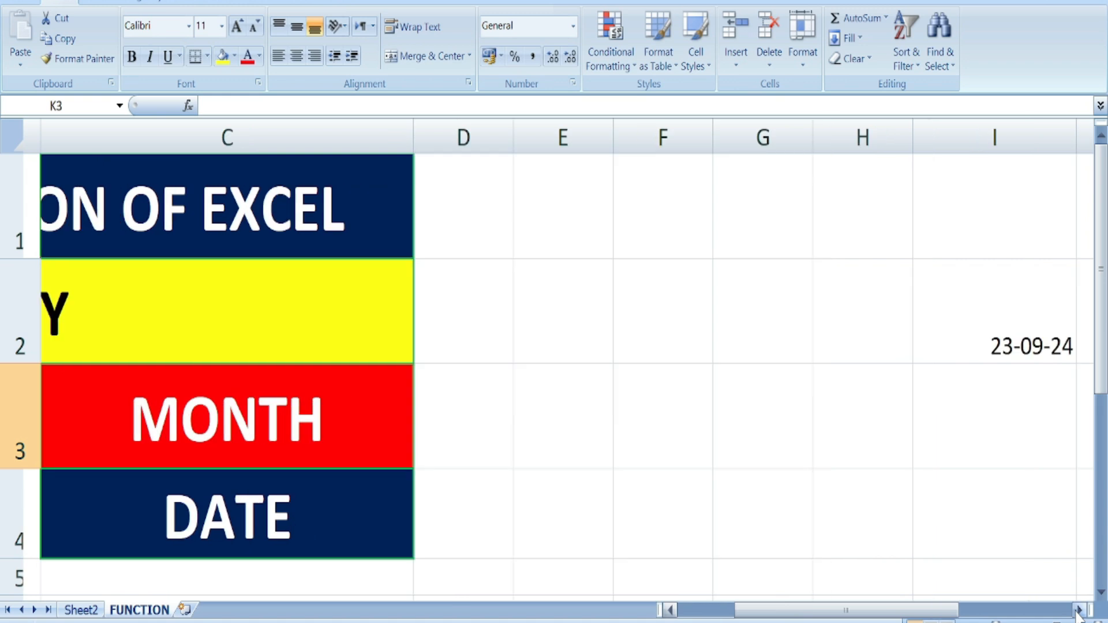
{"action": "left_click", "coordinate": [1078, 609]}
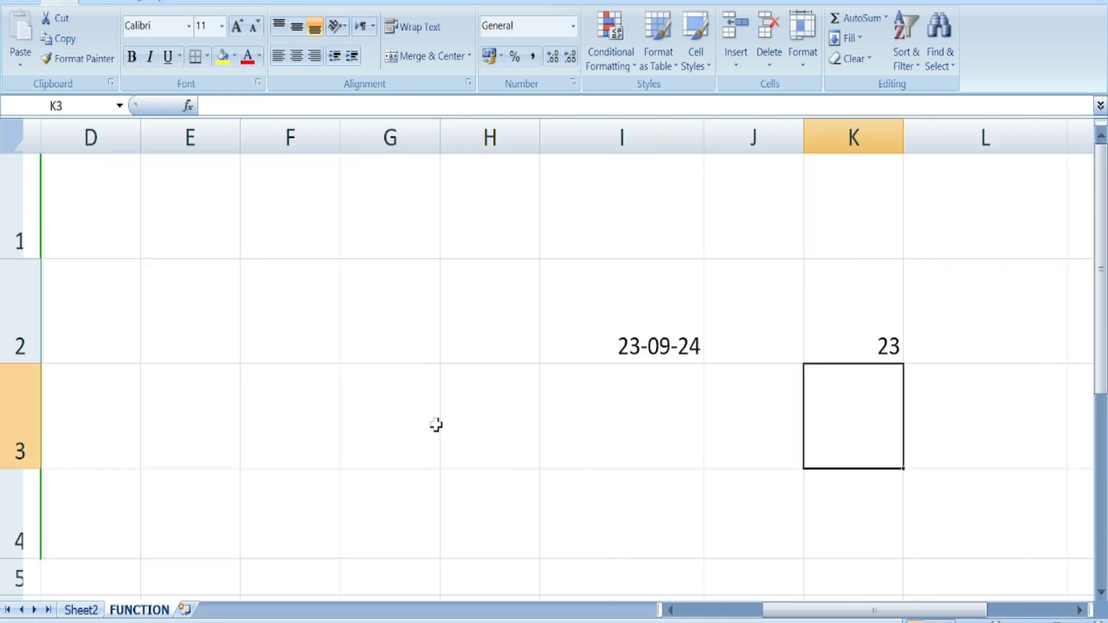
- Enter the start date 1-01-24 in H2 and clear the old 23 from K2
{"action": "left_click", "coordinate": [457, 353]}
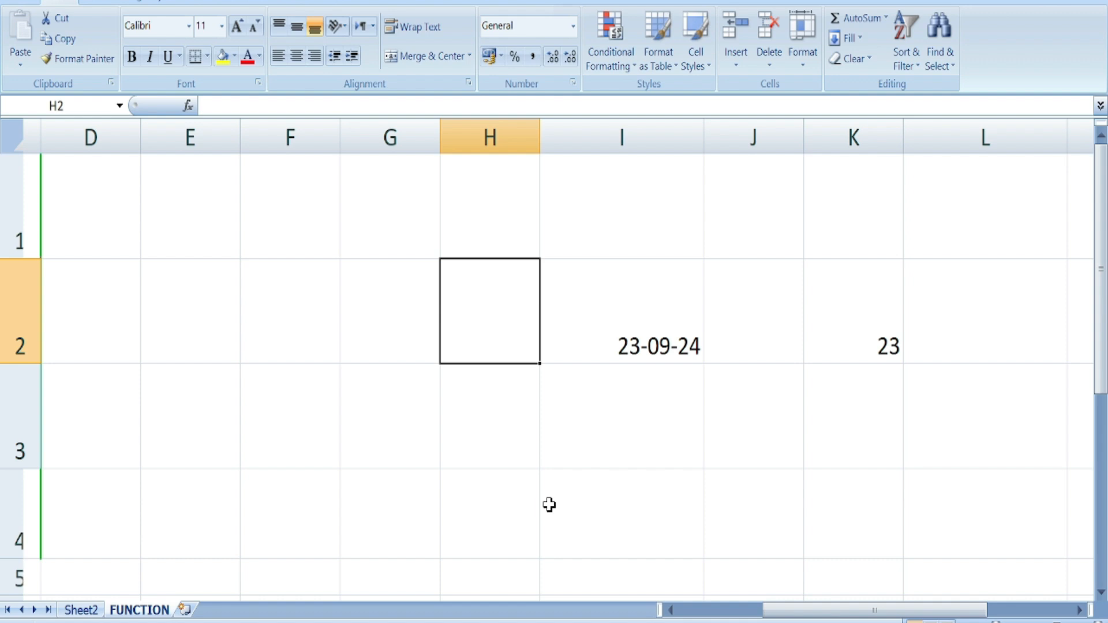
{"action": "type", "text": "1-"}
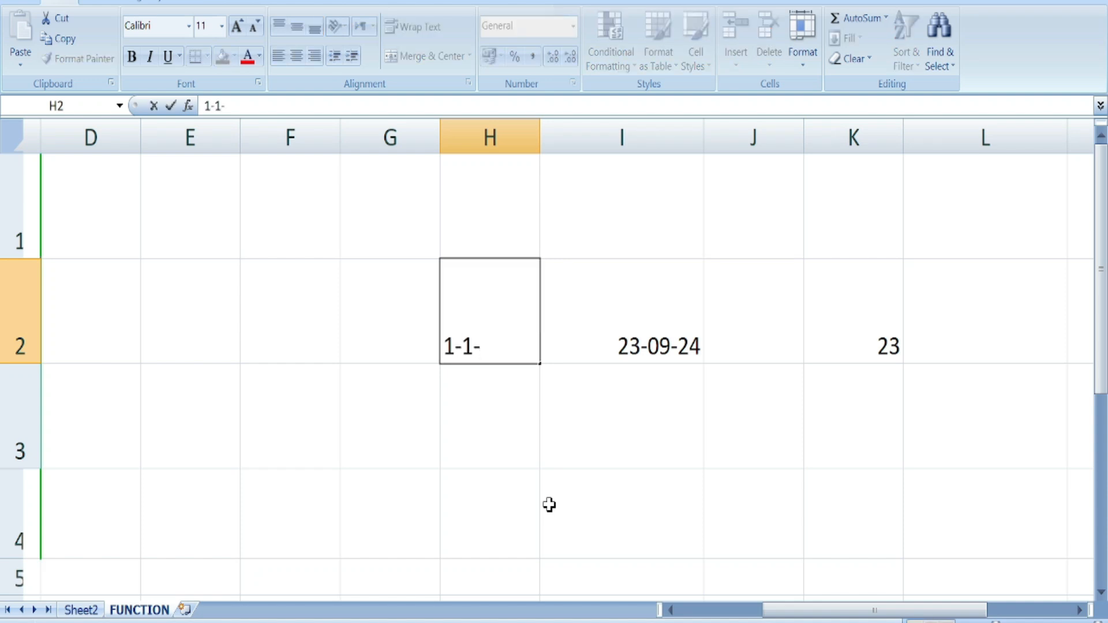
{"action": "type", "text": "01-24"}
{"action": "left_click", "coordinate": [548, 505]}
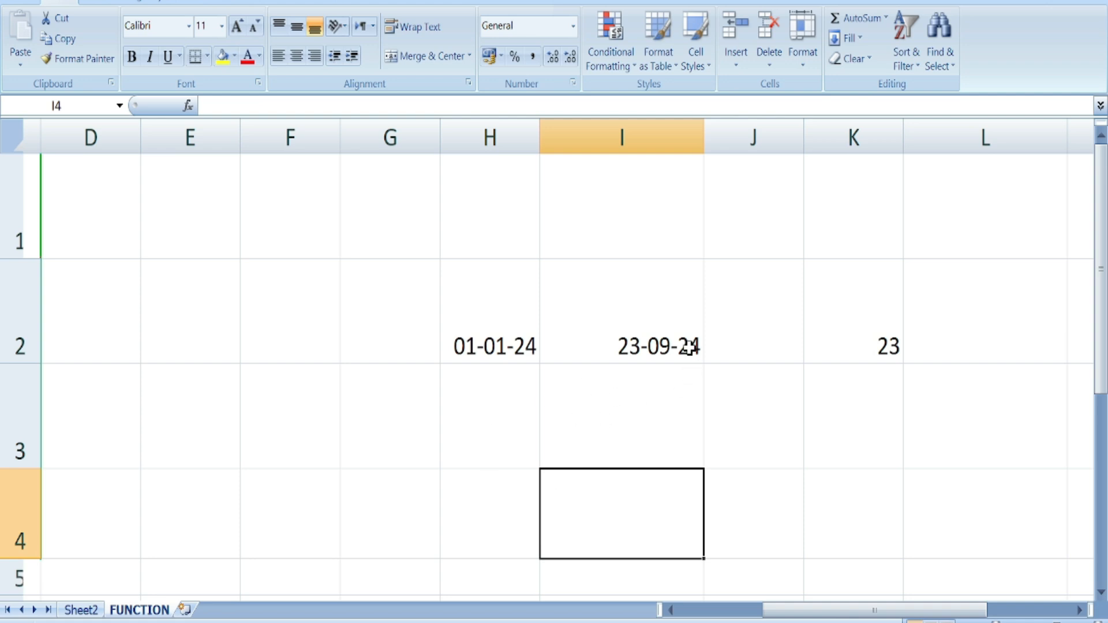
{"action": "left_click", "coordinate": [830, 415]}
{"action": "scroll", "coordinate": [796, 410], "scroll_direction": "up", "scroll_amount": 3, "text": "ctrl"}
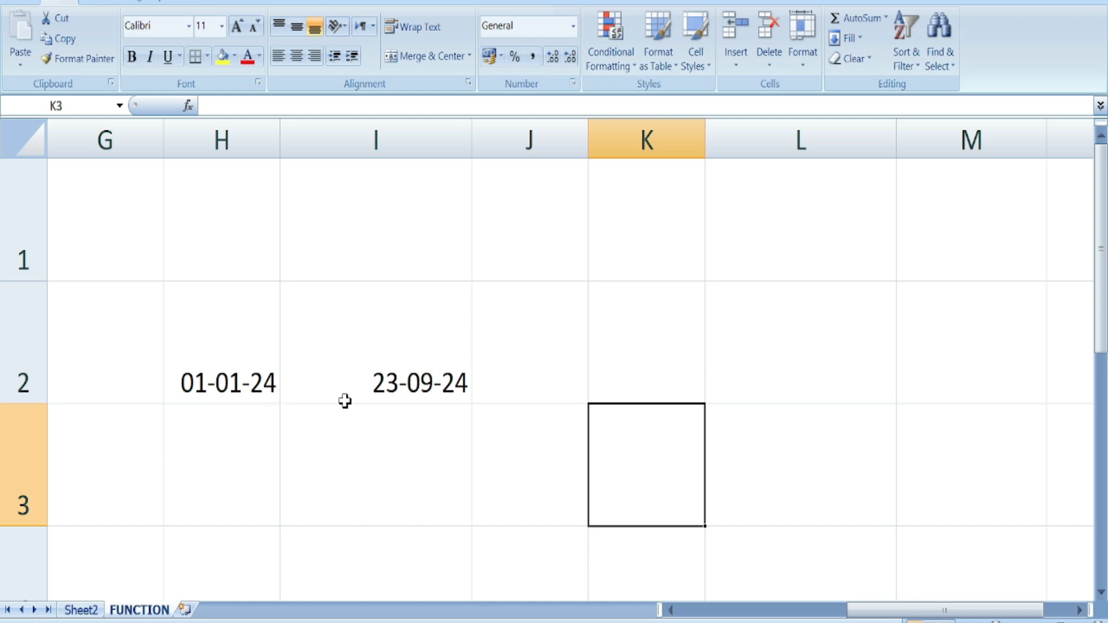
{"action": "left_click", "coordinate": [576, 377]}
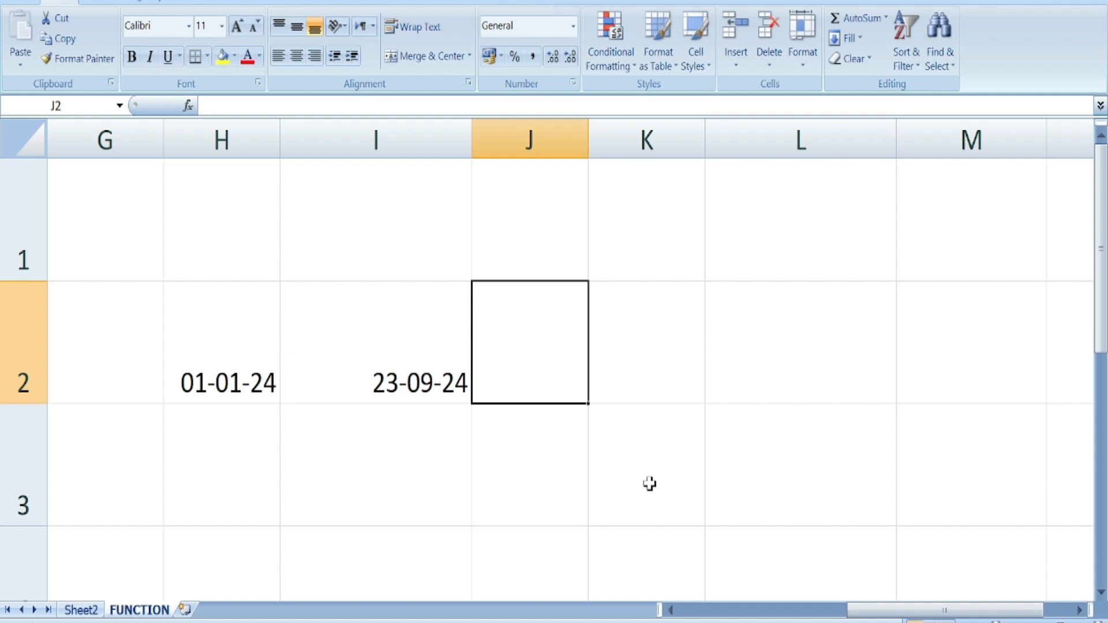
- Enter =DAYS360(H2,I2) in J2, returning 262
{"action": "type", "text": "="}
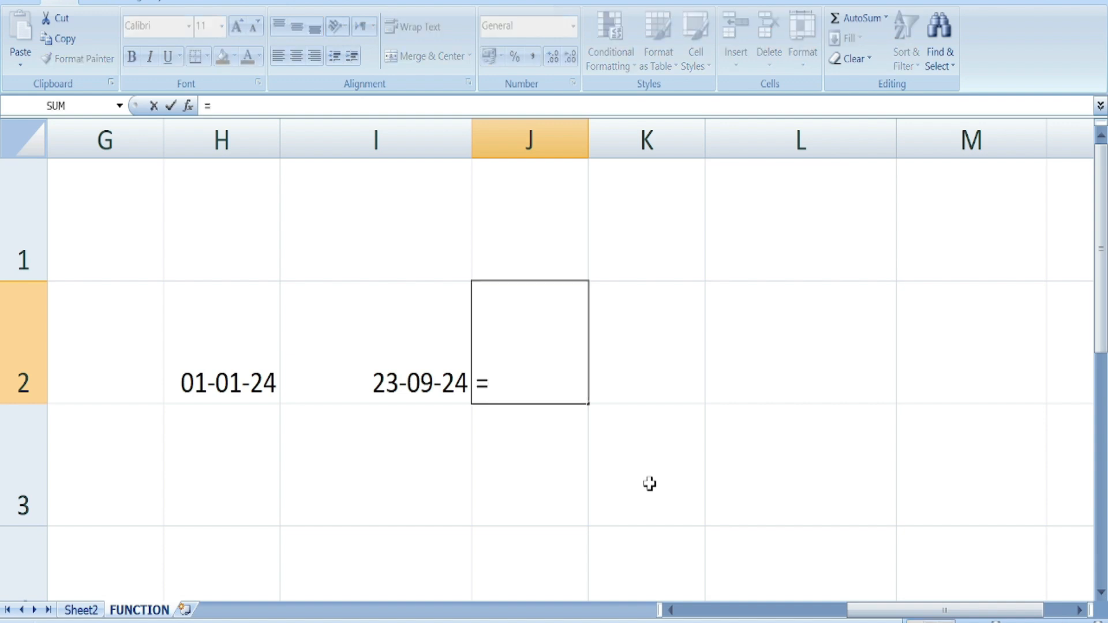
{"action": "type", "text": "DAYS"}
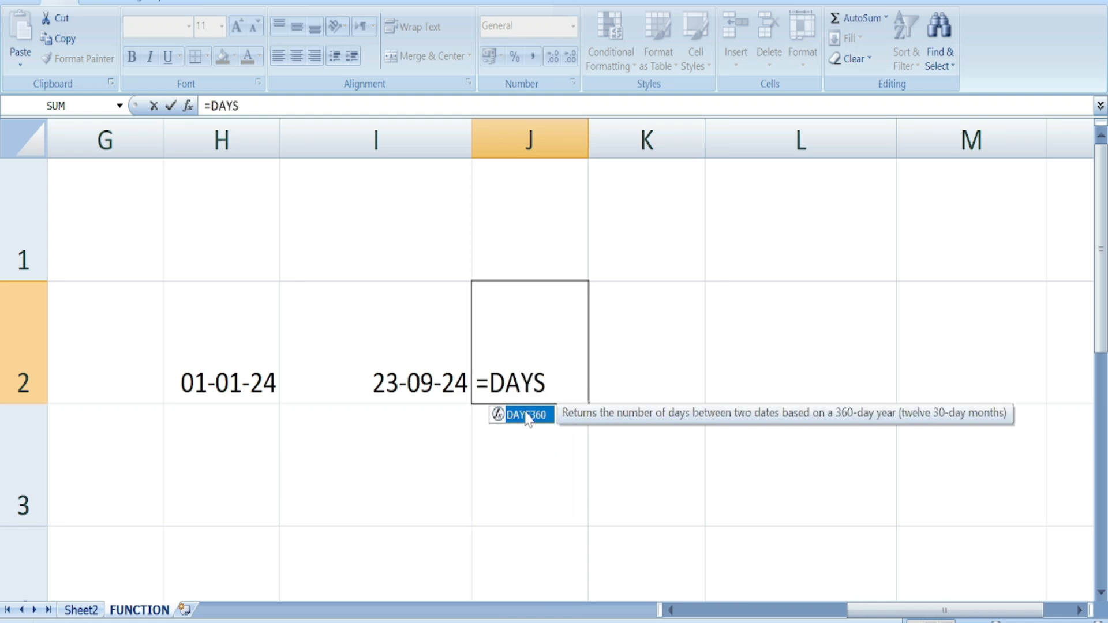
{"action": "double_click", "coordinate": [526, 415]}
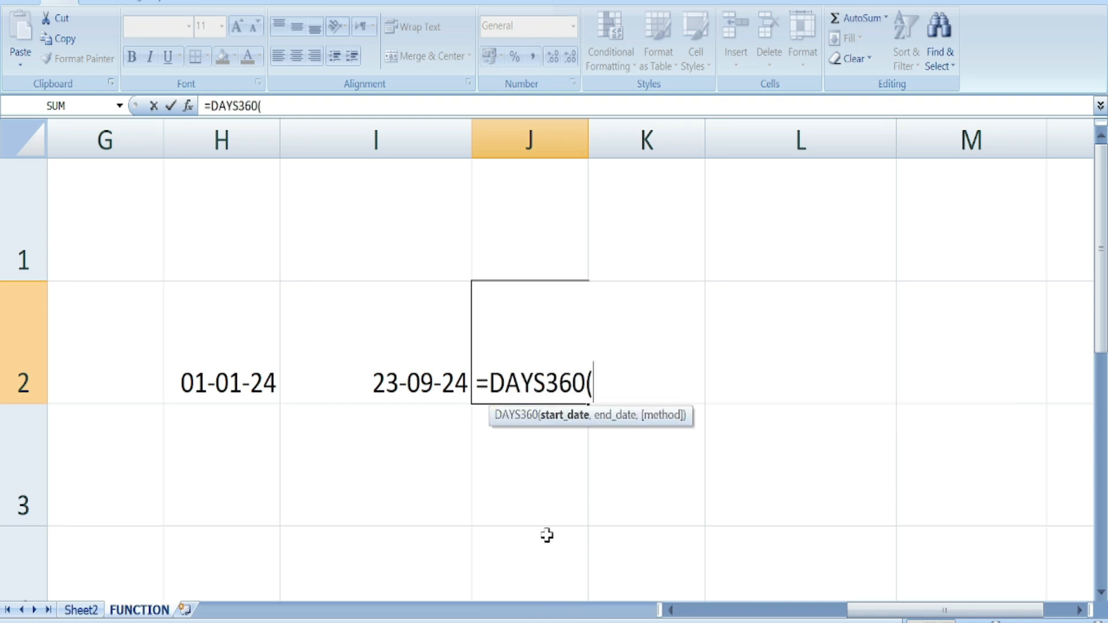
{"action": "left_click", "coordinate": [236, 395]}
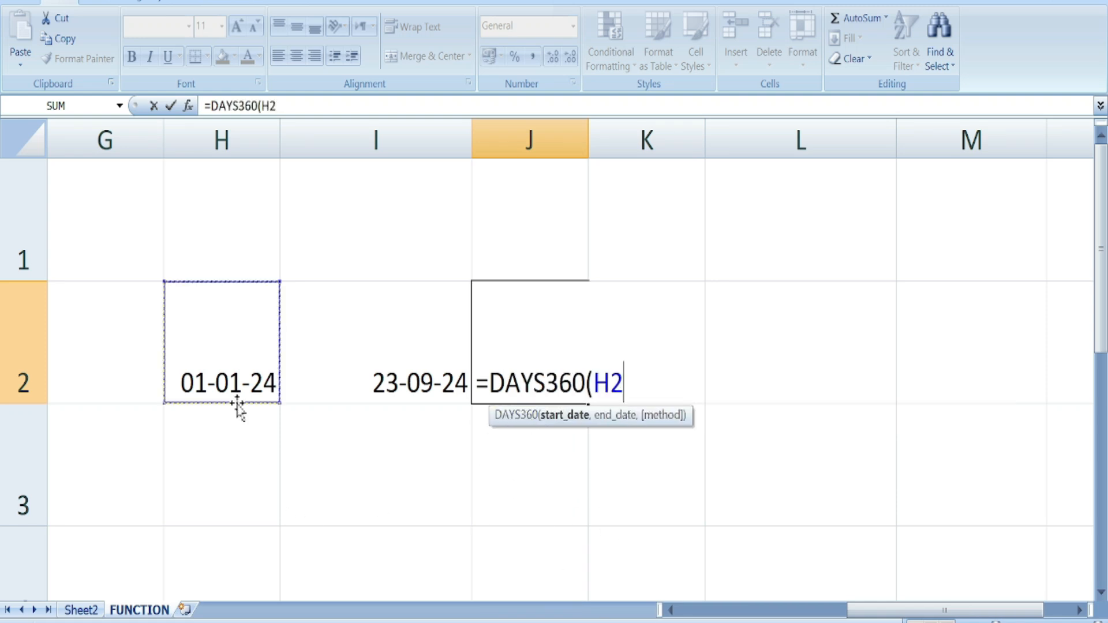
{"action": "type", "text": ","}
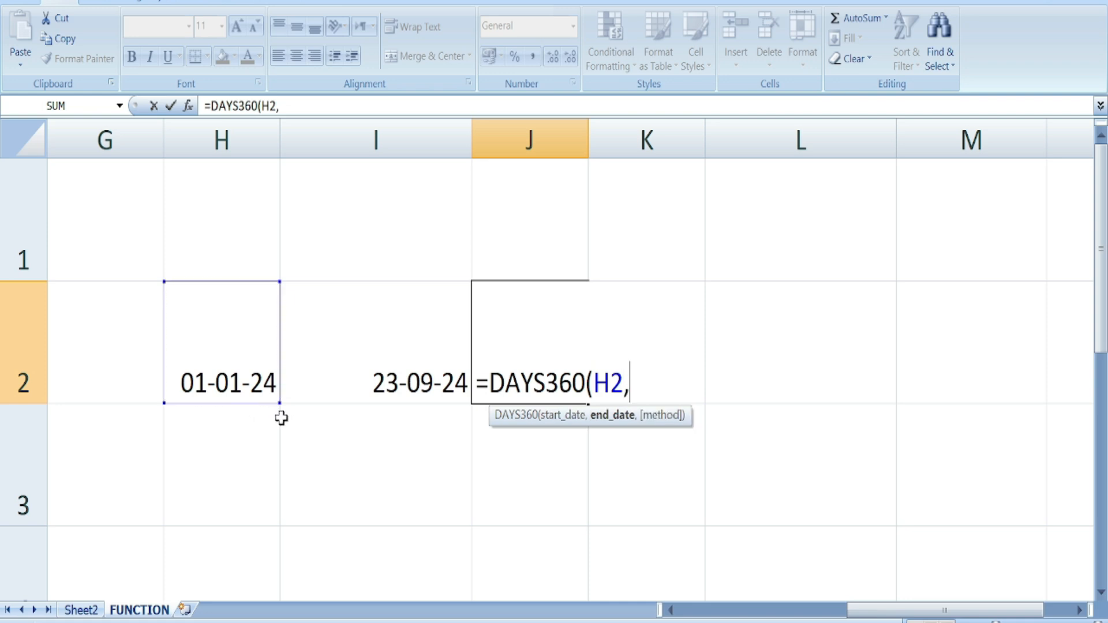
{"action": "left_click", "coordinate": [344, 381]}
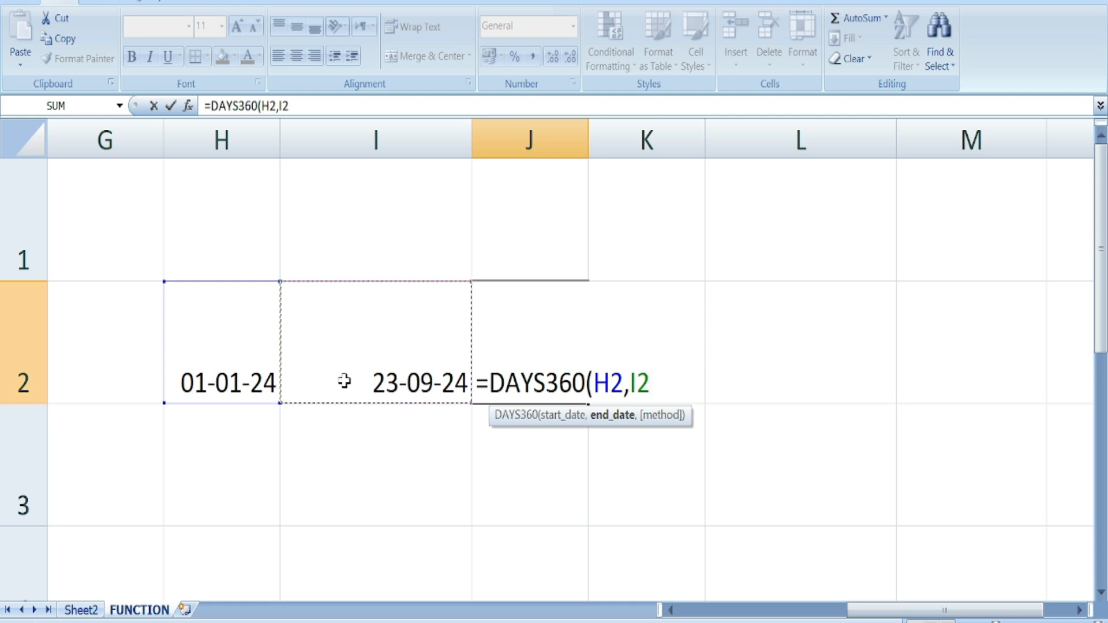
{"action": "type", "text": ")"}
{"action": "key", "text": "Return"}
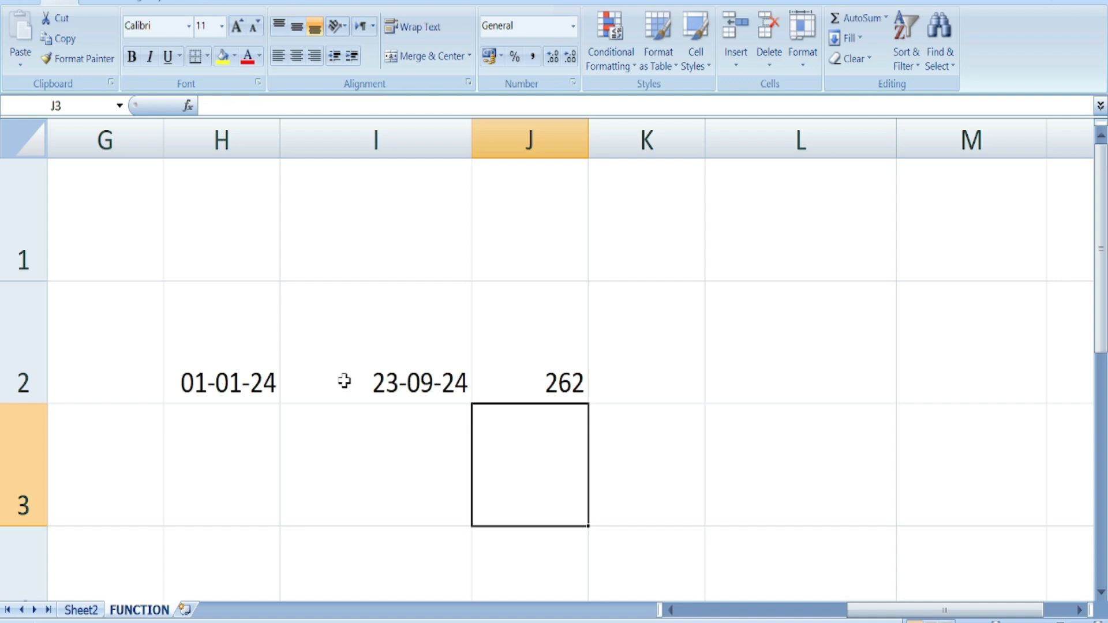
- Type the dates 12-08-2024 in H3 and 23-09-2024 in I3
{"action": "left_click", "coordinate": [222, 453]}
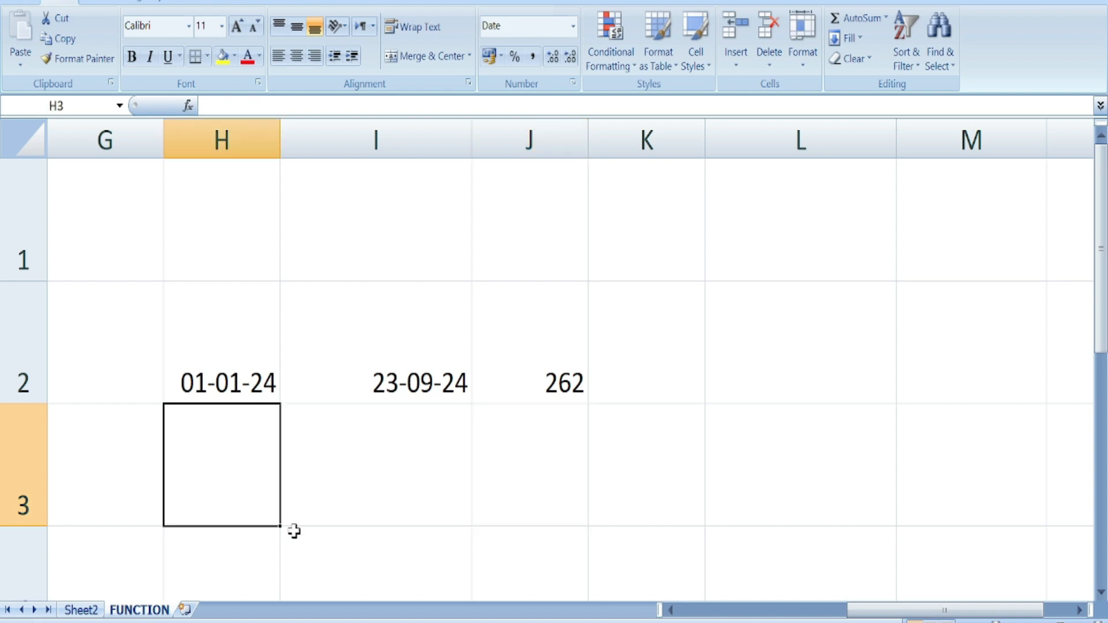
{"action": "type", "text": "12-08-2024"}
{"action": "key", "text": "Tab"}
{"action": "type", "text": "23-09-2024"}
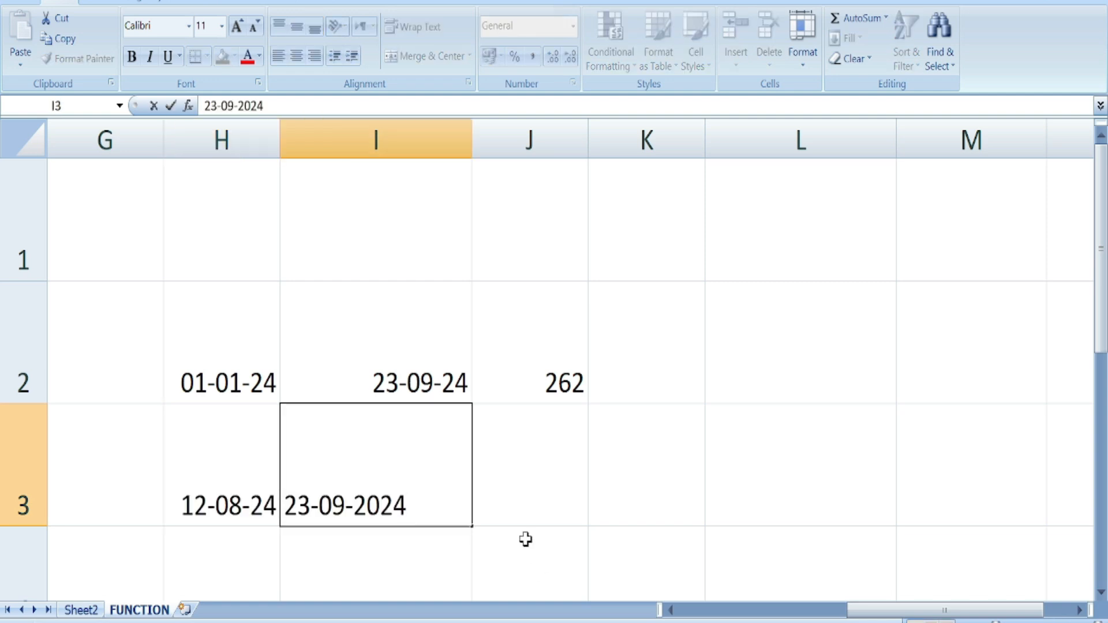
{"action": "key", "text": "Tab"}
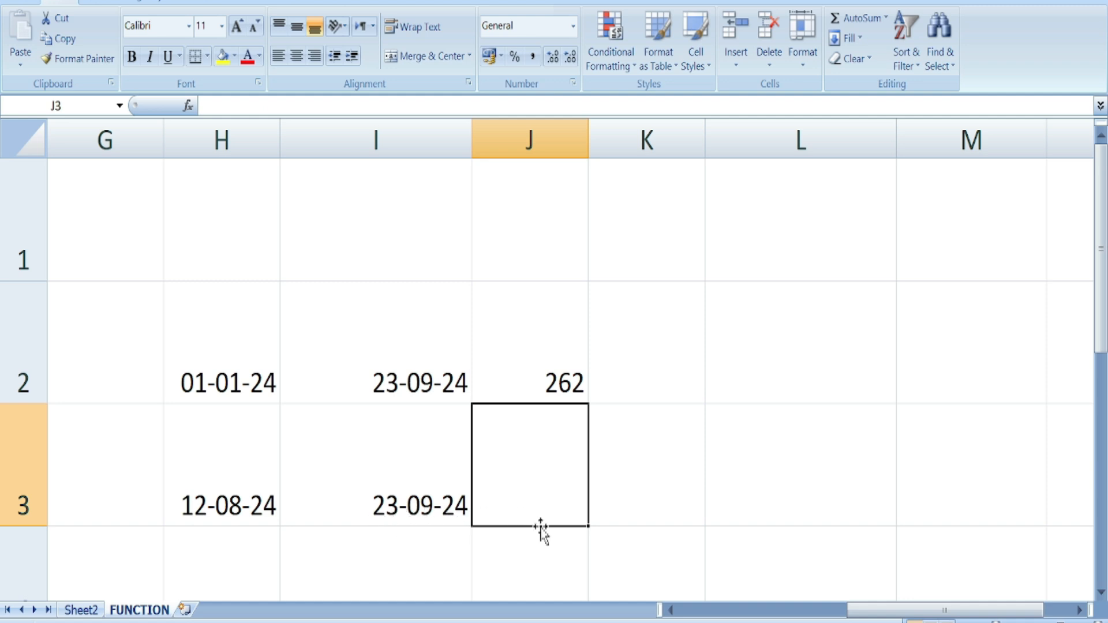
- Enter =DAYS360(H3,I3) in J3, returning 41
{"action": "type", "text": "=DAYS"}
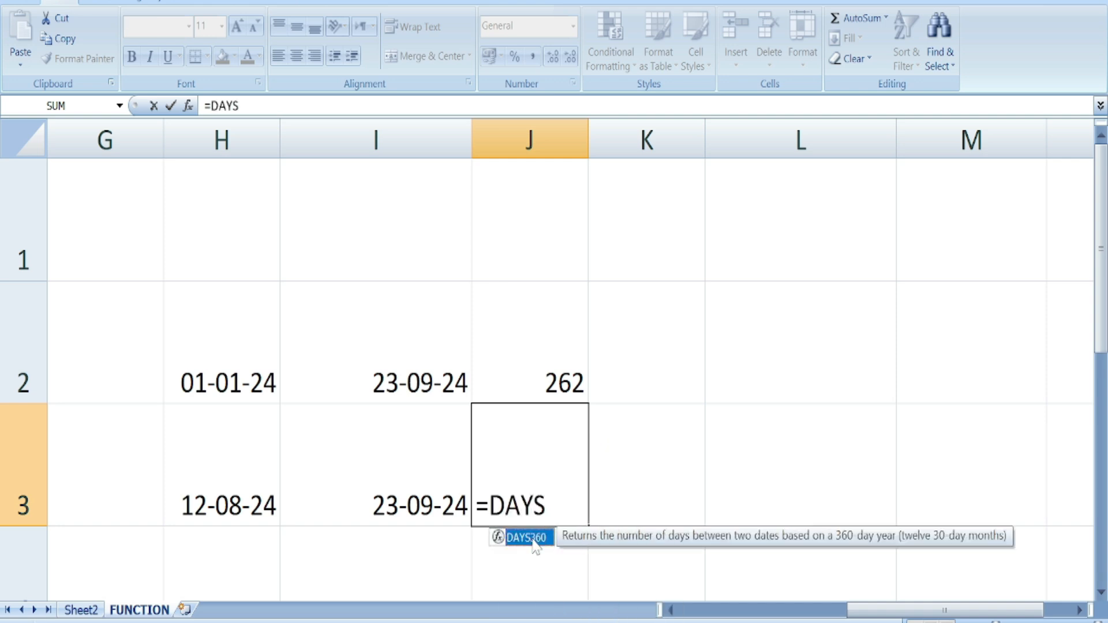
{"action": "double_click", "coordinate": [522, 538]}
{"action": "left_click", "coordinate": [219, 510]}
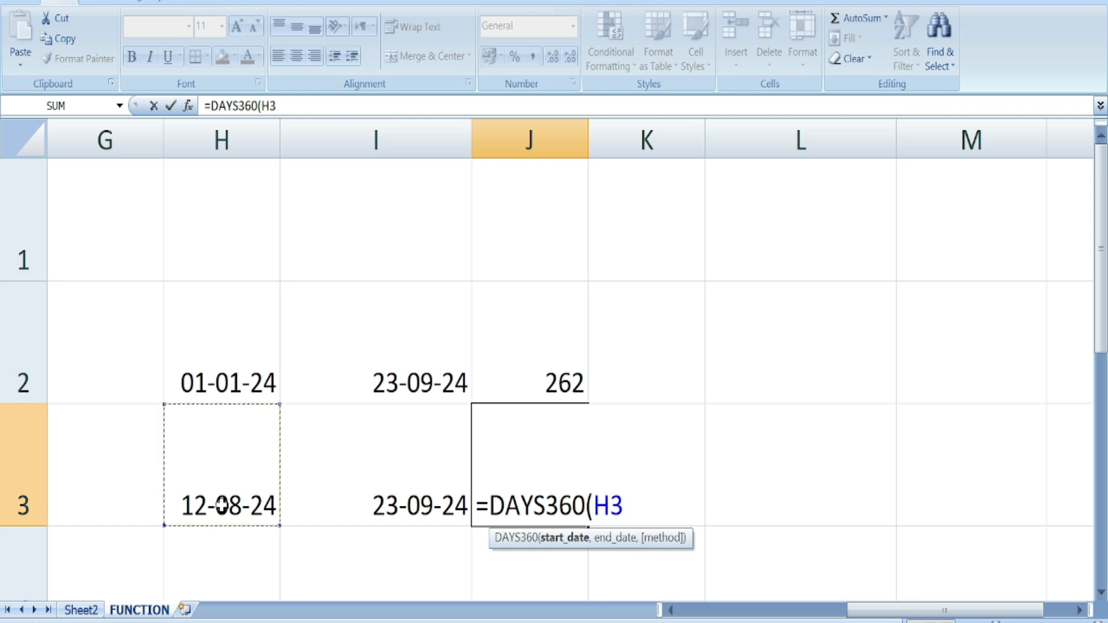
{"action": "type", "text": ","}
{"action": "left_click", "coordinate": [339, 507]}
{"action": "type", "text": ")"}
{"action": "key", "text": "Return"}
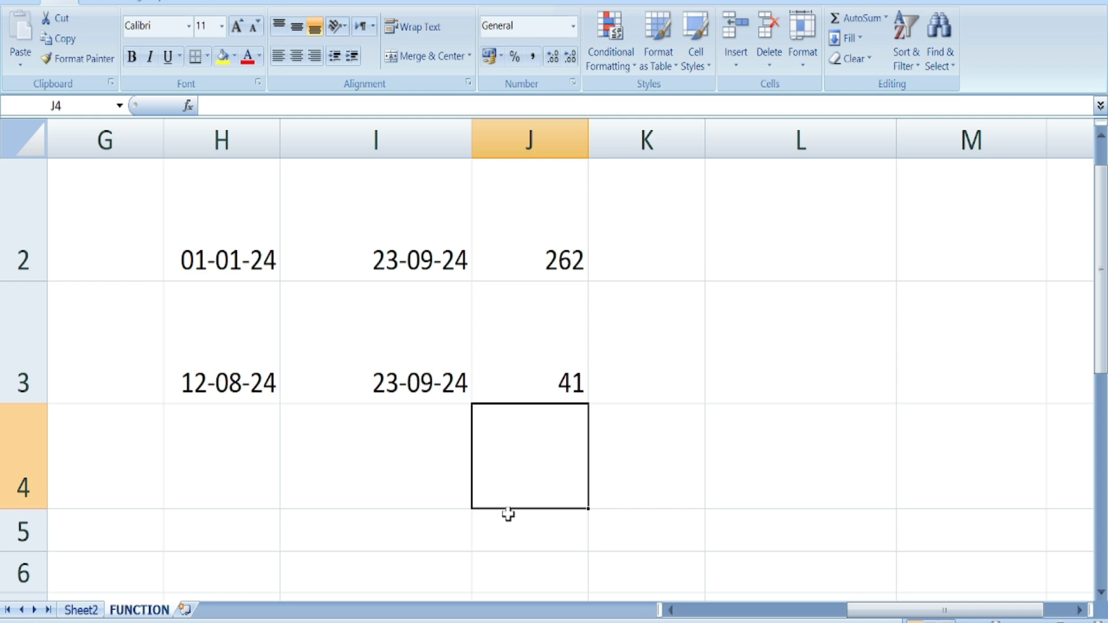
- Enter =MONTH(H3) in L3, returning 8
{"action": "left_click_drag", "start_coordinate": [944, 610], "coordinate": [831, 609]}
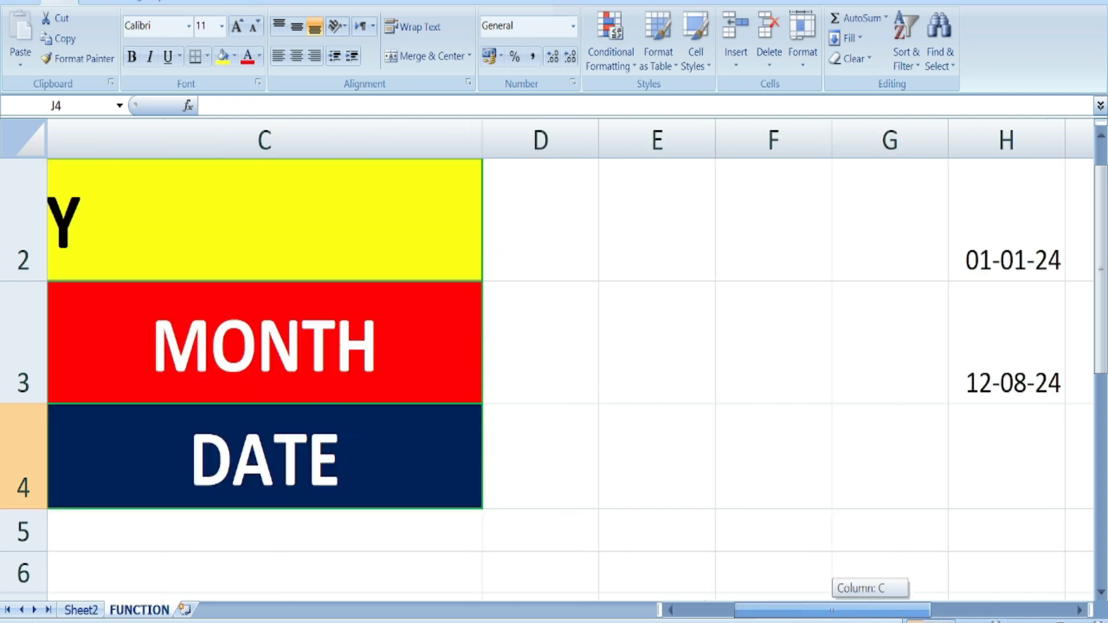
{"action": "scroll", "coordinate": [360, 504], "scroll_direction": "up", "scroll_amount": 1}
{"action": "left_click_drag", "start_coordinate": [744, 610], "coordinate": [688, 610]}
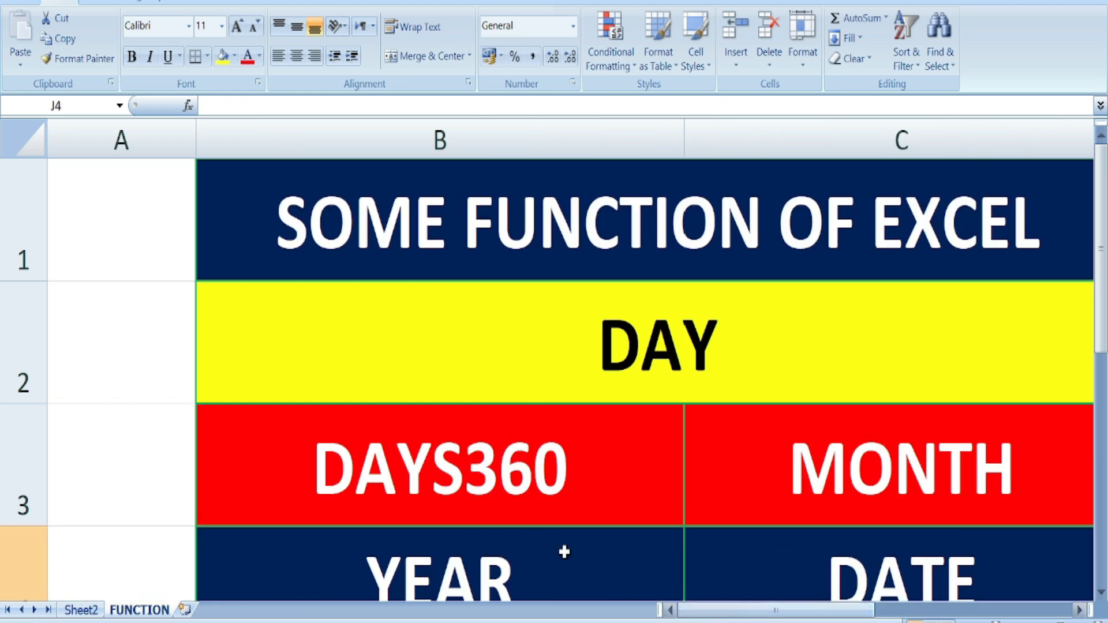
{"action": "scroll", "coordinate": [568, 536], "scroll_direction": "down", "scroll_amount": 1}
{"action": "scroll", "coordinate": [573, 523], "scroll_direction": "up", "scroll_amount": 2}
{"action": "left_click", "coordinate": [902, 367]}
{"action": "left_click_drag", "start_coordinate": [860, 610], "coordinate": [900, 613]}
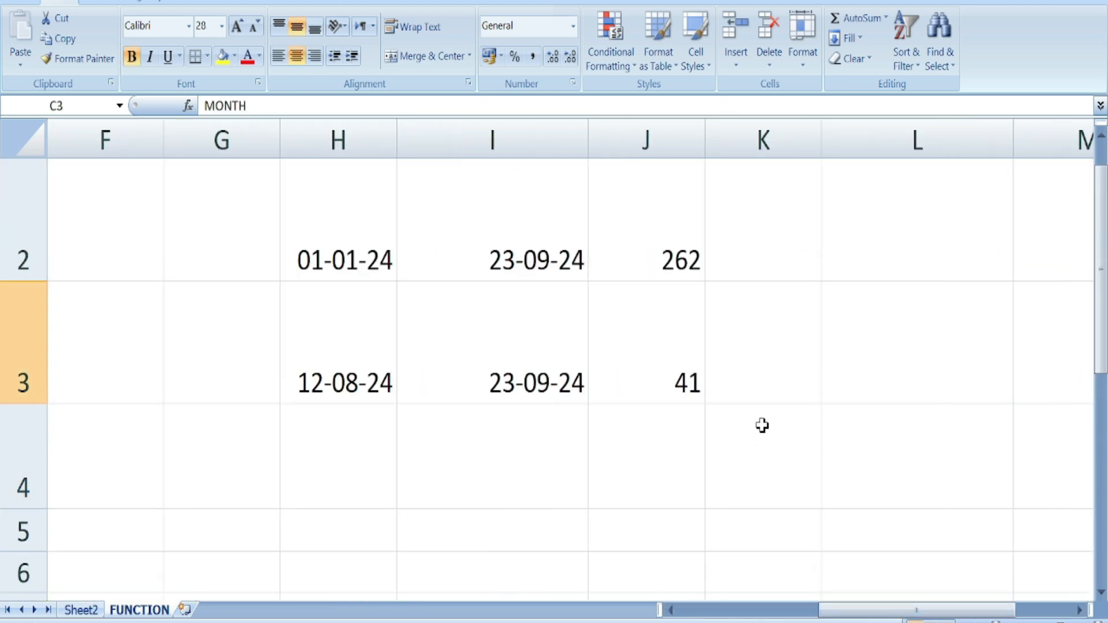
{"action": "left_click", "coordinate": [881, 370]}
{"action": "type", "text": "="}
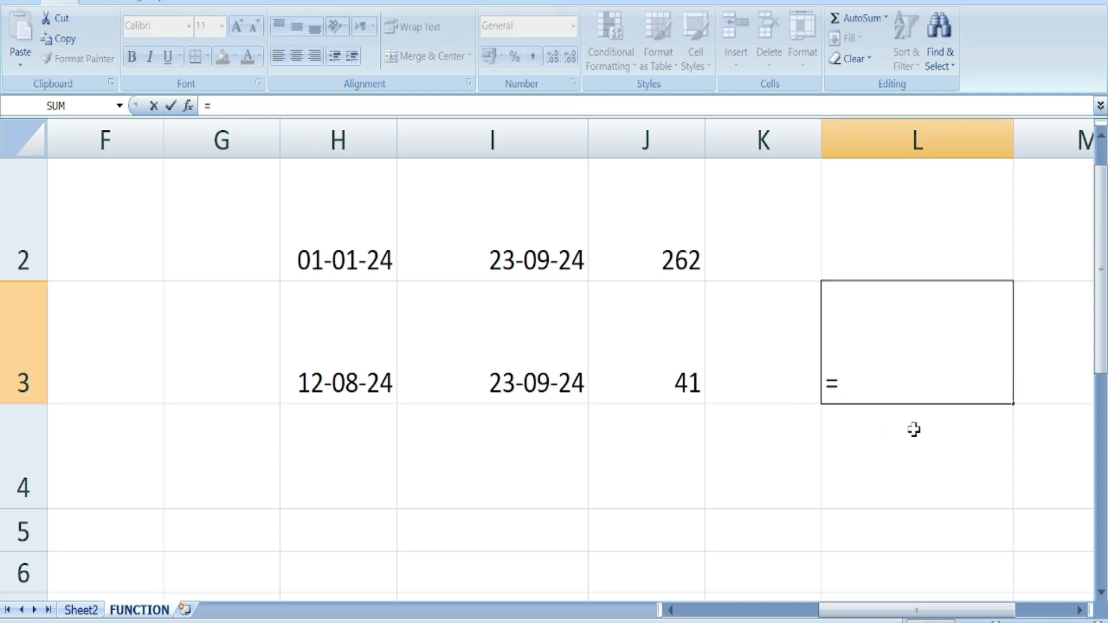
{"action": "type", "text": "MONTH"}
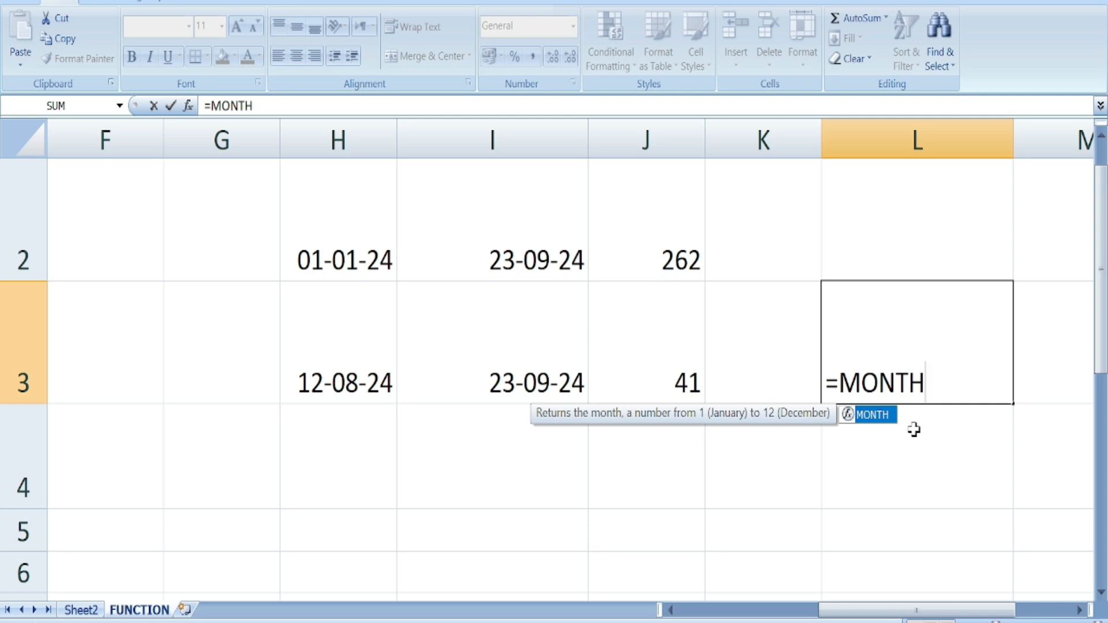
{"action": "type", "text": "("}
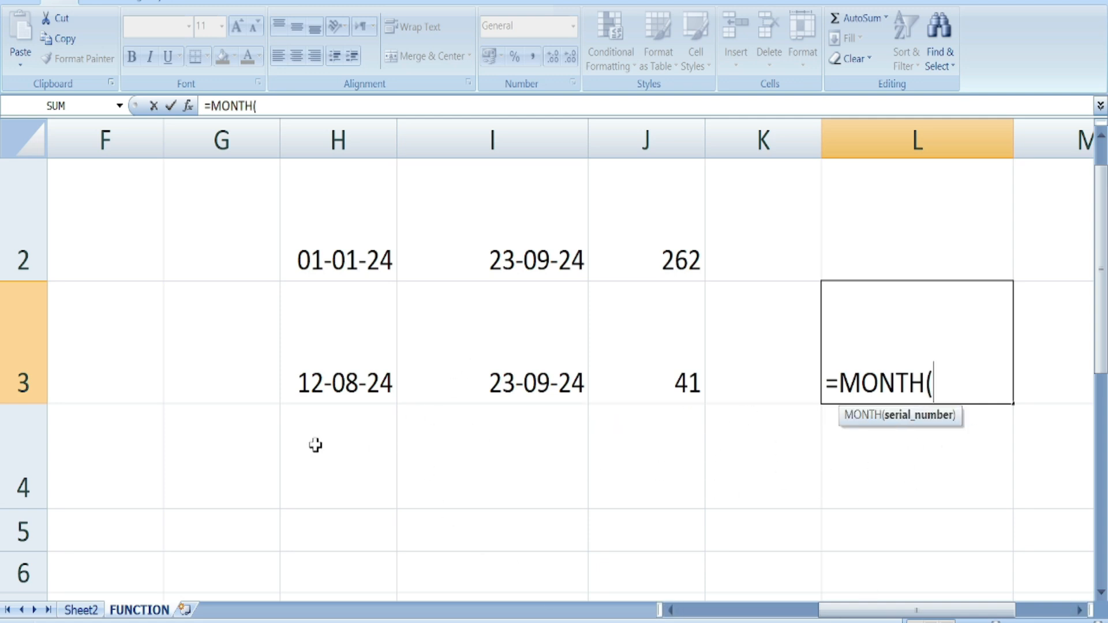
{"action": "left_click", "coordinate": [342, 398]}
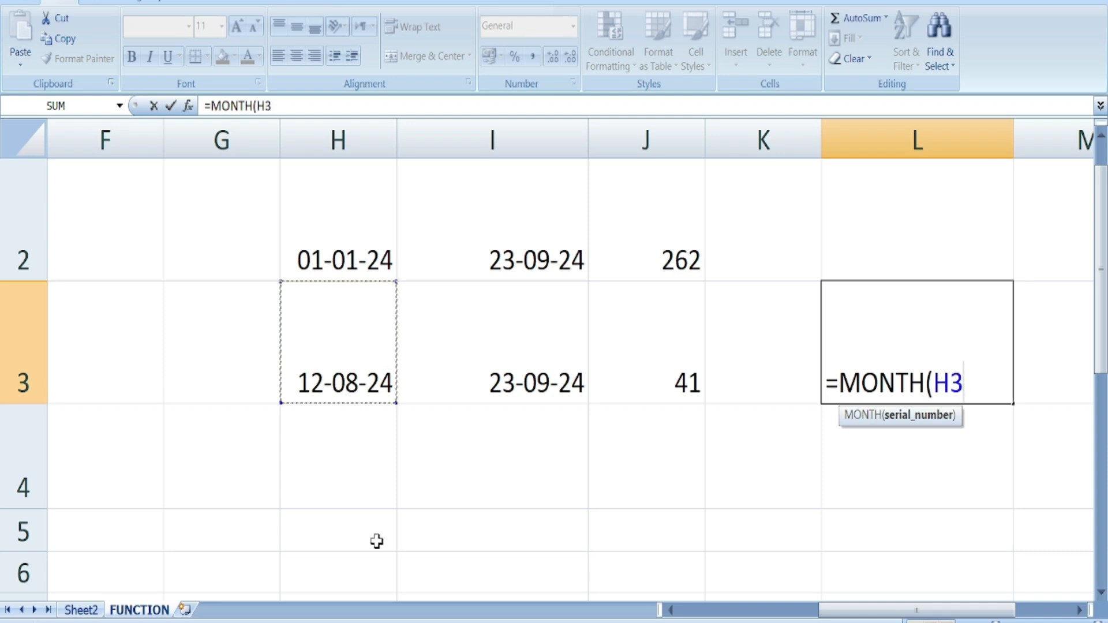
{"action": "type", "text": ")"}
{"action": "key", "text": "Return"}
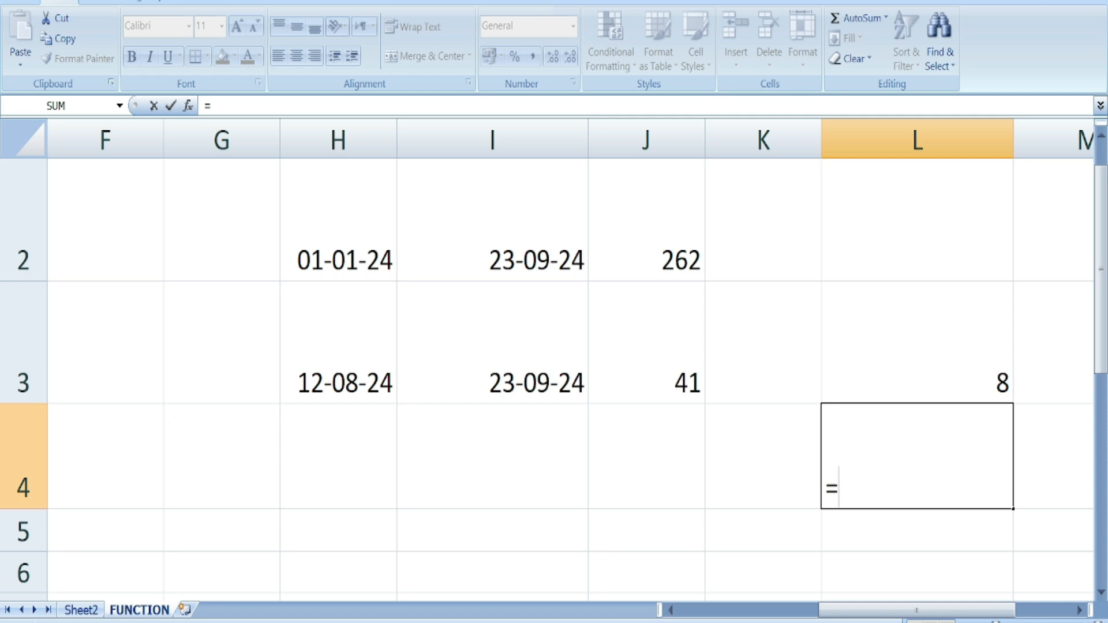
- Enter =MONTH(I3) in L4, returning 9
{"action": "key", "text": "BackSpace"}
{"action": "type", "text": "MO"}
{"action": "key", "text": "BackSpace"}
{"action": "key", "text": "BackSpace"}
{"action": "type", "text": "=MONTH("}
{"action": "left_click", "coordinate": [562, 387]}
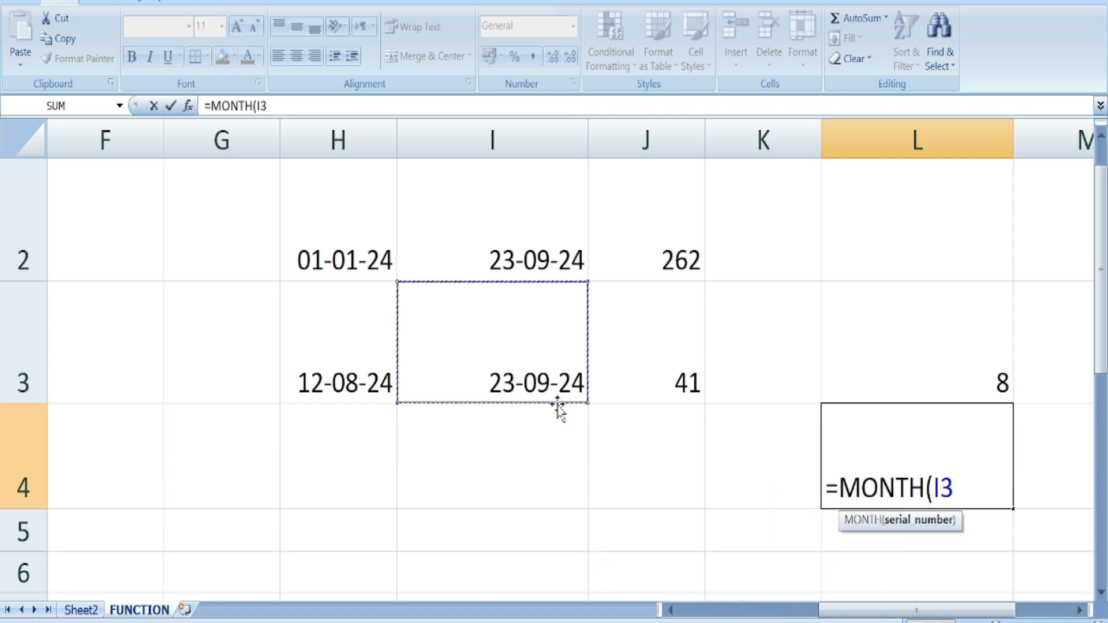
{"action": "type", "text": ")"}
{"action": "key", "text": "Return"}
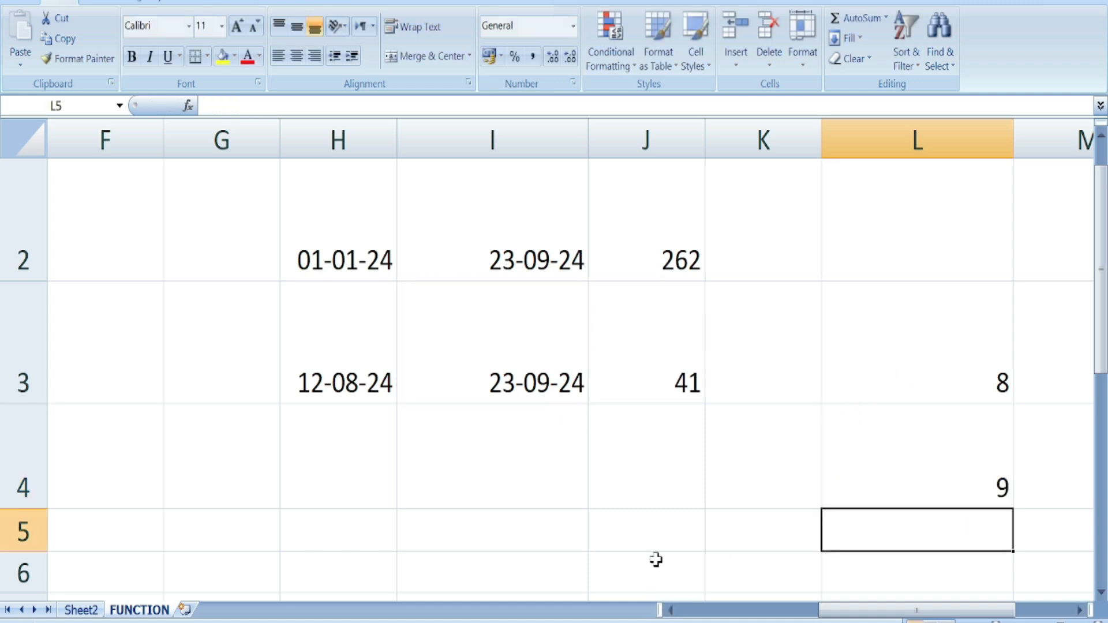
{"action": "left_click_drag", "start_coordinate": [870, 612], "coordinate": [757, 612]}
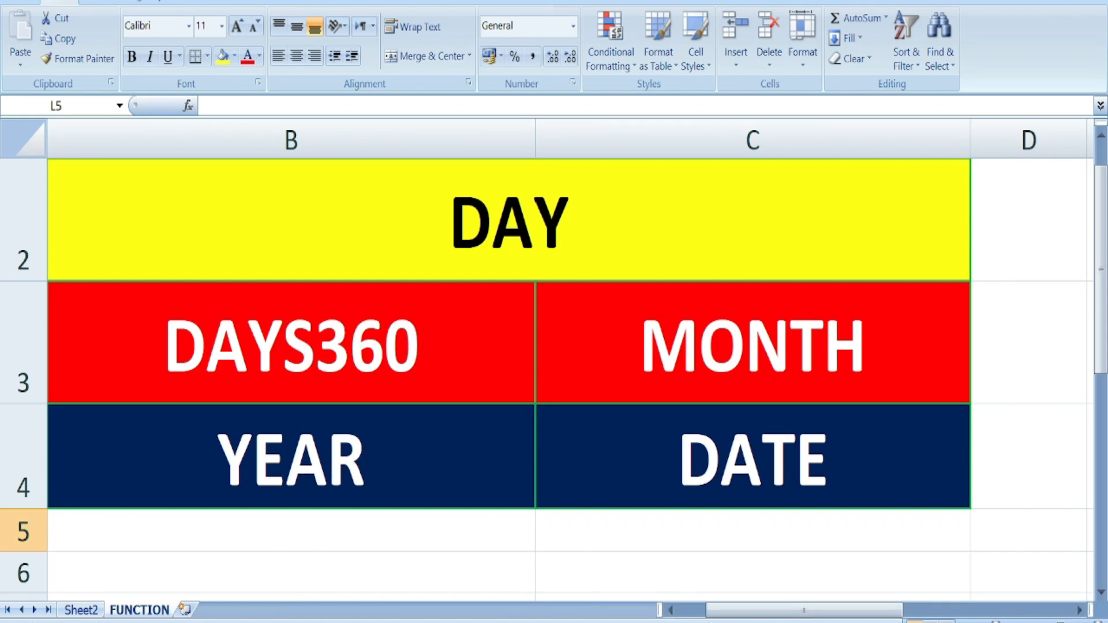
- Enter =YEAR(I3) in M3 to show 2024
{"action": "left_click", "coordinate": [1079, 611]}
{"action": "left_click", "coordinate": [1079, 610]}
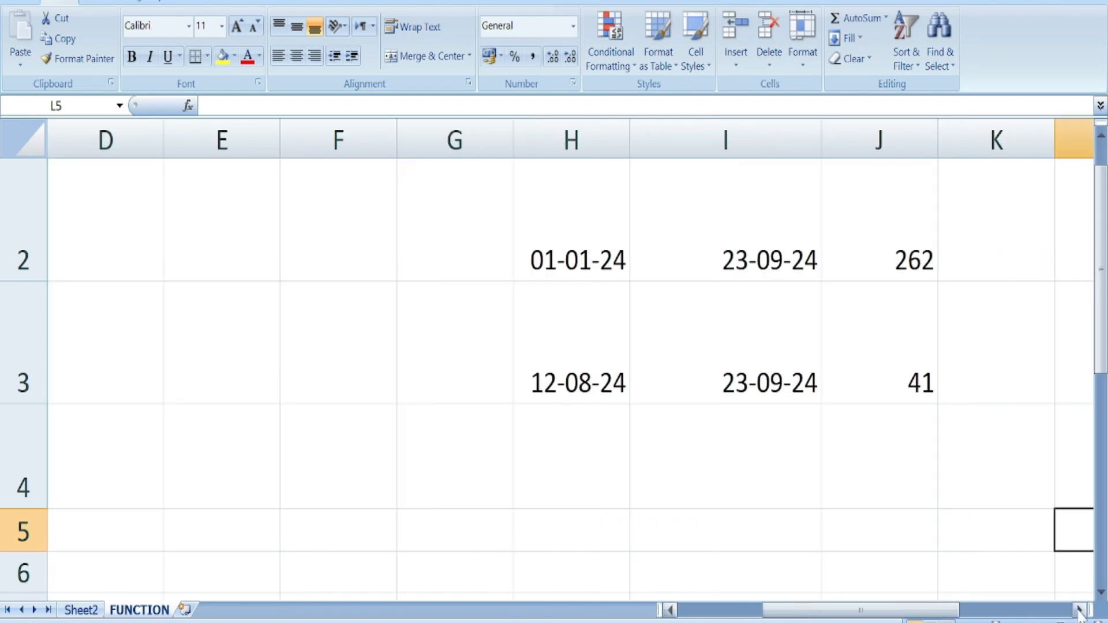
{"action": "left_click", "coordinate": [863, 470]}
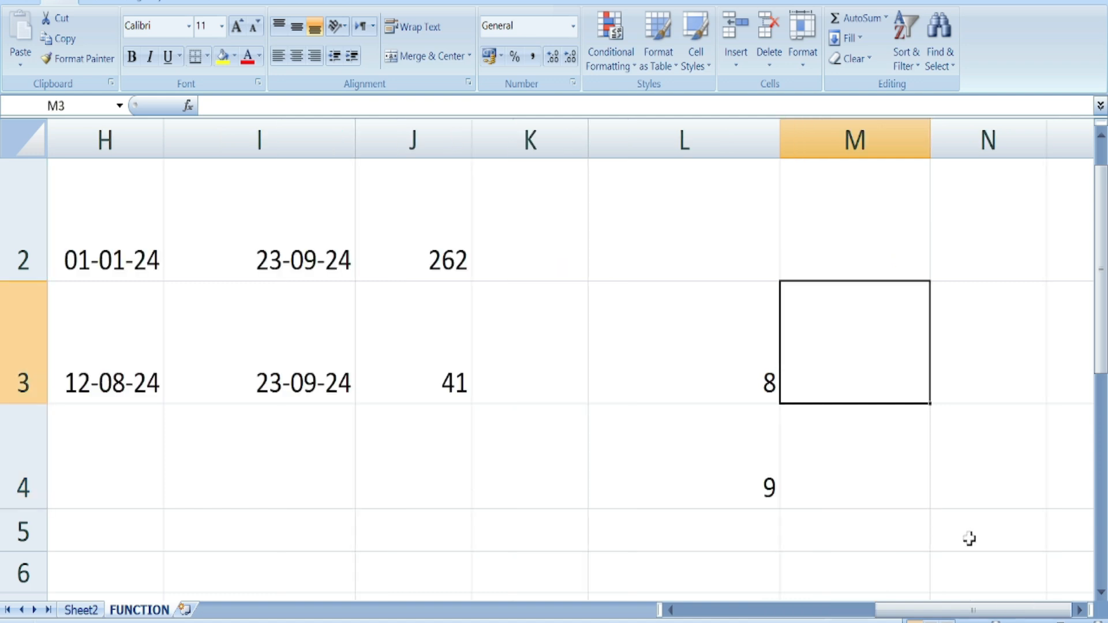
{"action": "type", "text": "="}
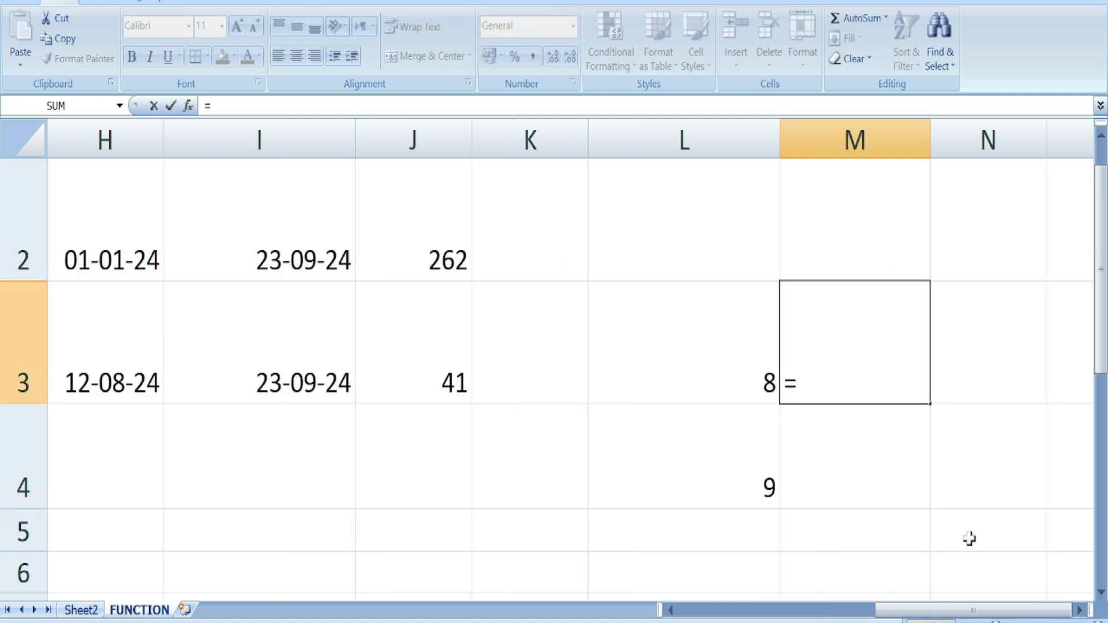
{"action": "type", "text": "YEAR("}
{"action": "left_click", "coordinate": [312, 397]}
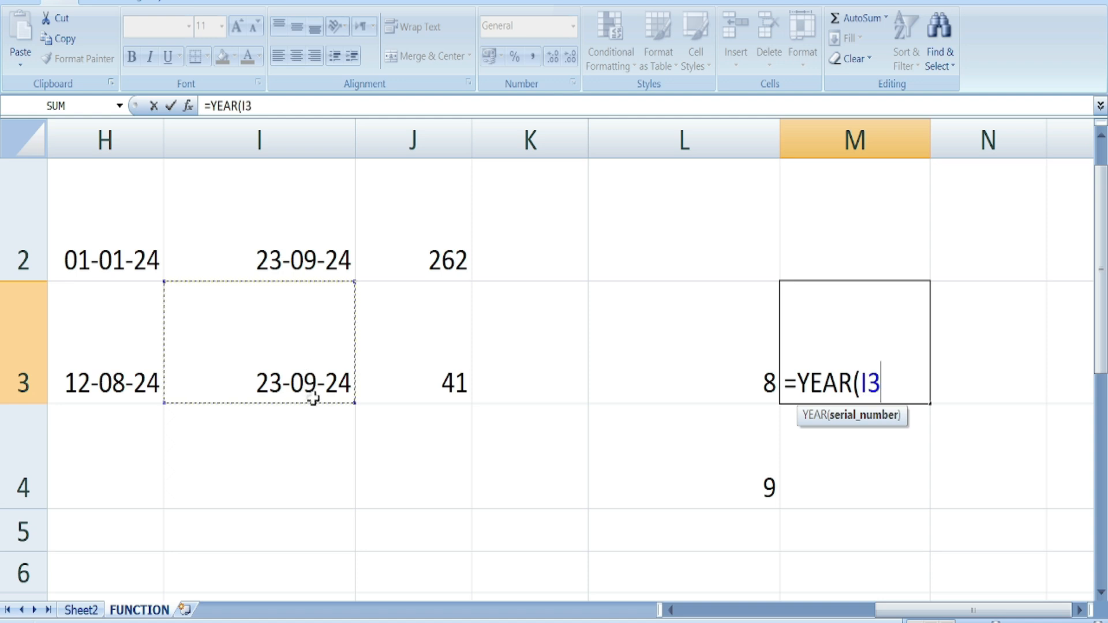
{"action": "type", "text": ")"}
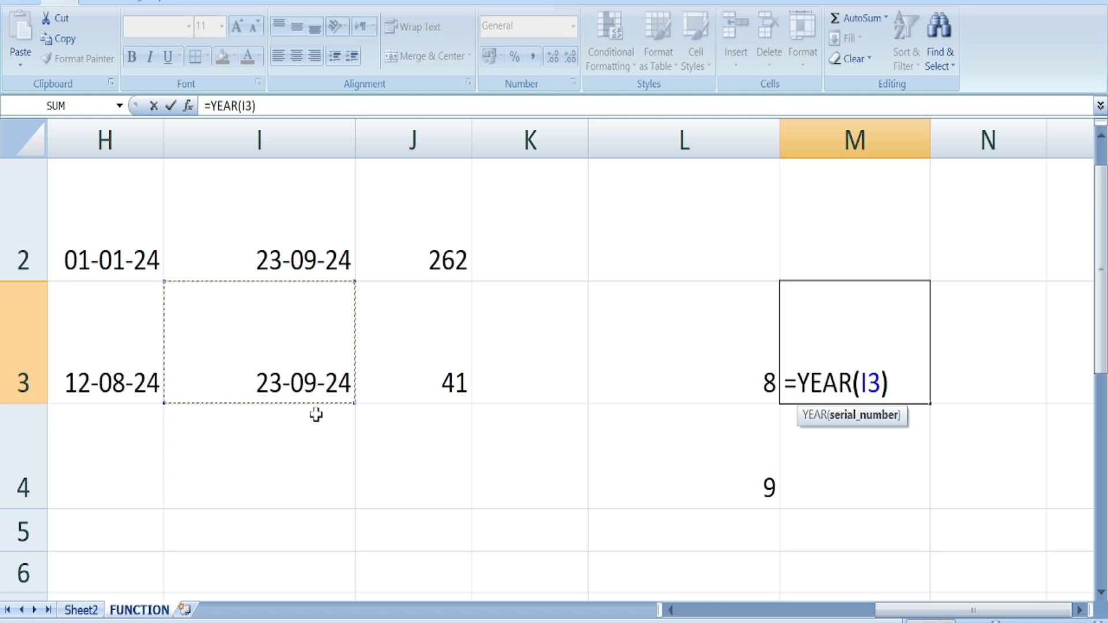
{"action": "key", "text": "Return"}
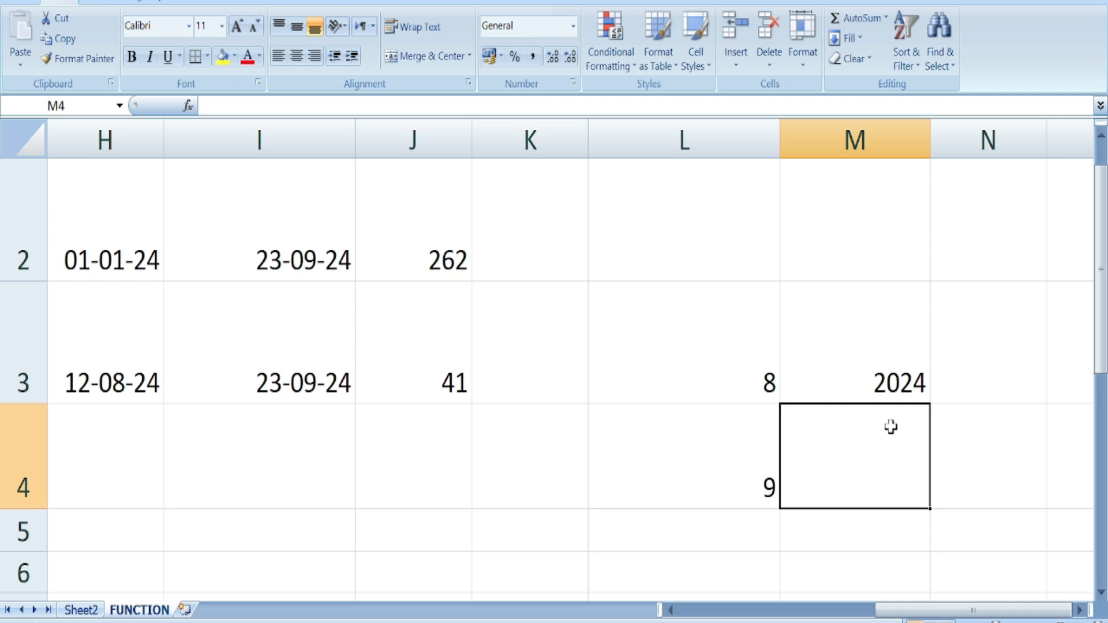
- Review the MONTH formulas in L3:L4 and the DAYS360 formulas in J2:J3
{"action": "left_click", "coordinate": [732, 386]}
{"action": "left_click", "coordinate": [745, 469]}
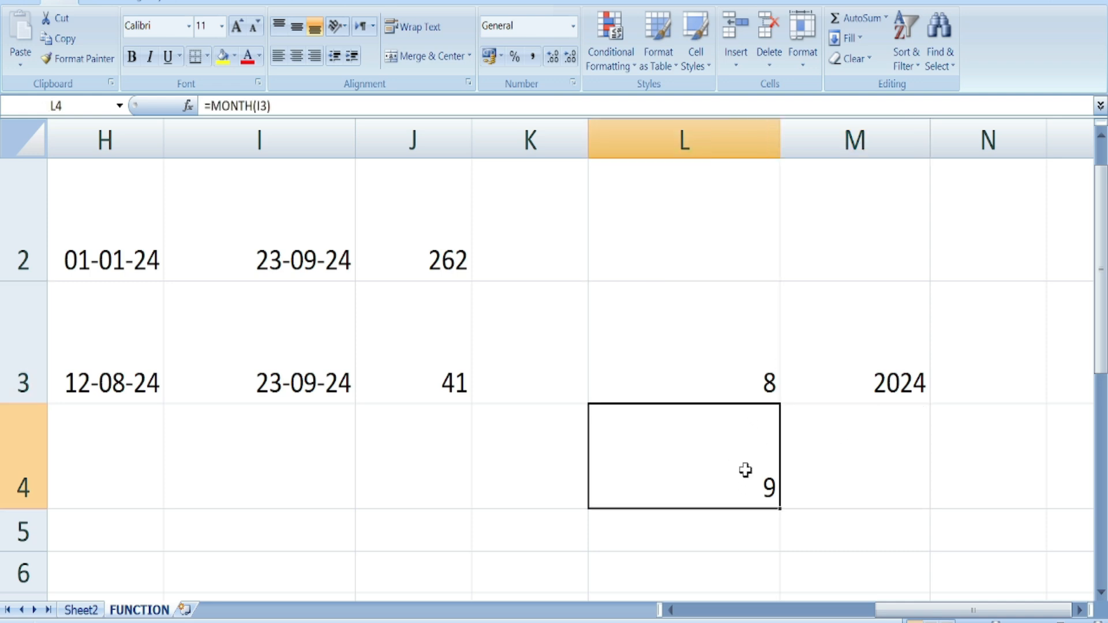
{"action": "left_click", "coordinate": [833, 413]}
{"action": "left_click", "coordinate": [475, 398]}
{"action": "left_click", "coordinate": [426, 377]}
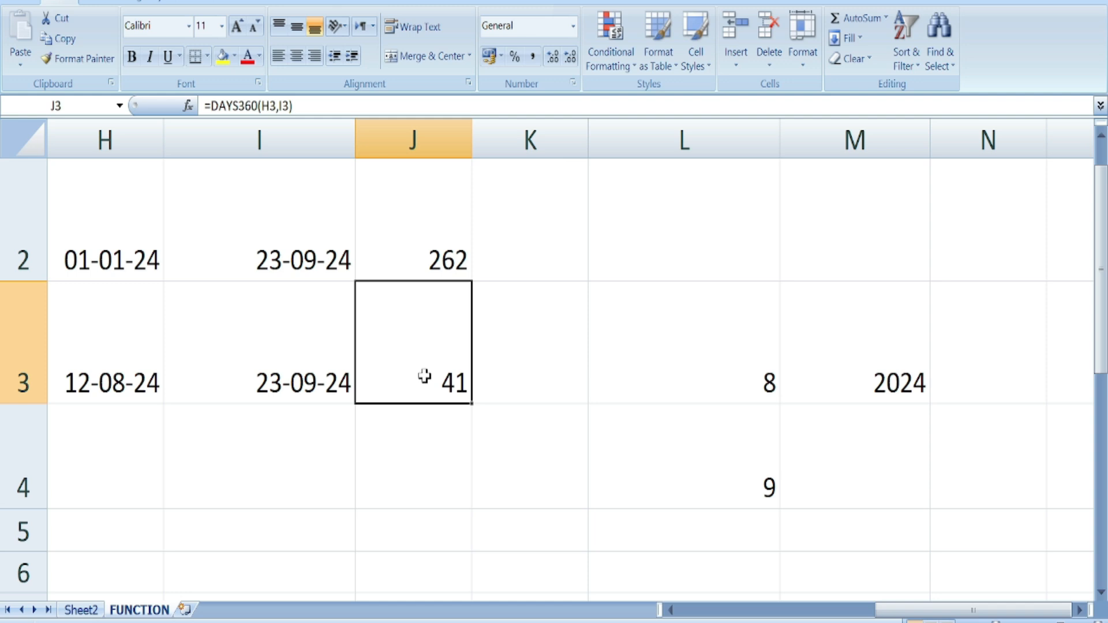
{"action": "left_click", "coordinate": [436, 265]}
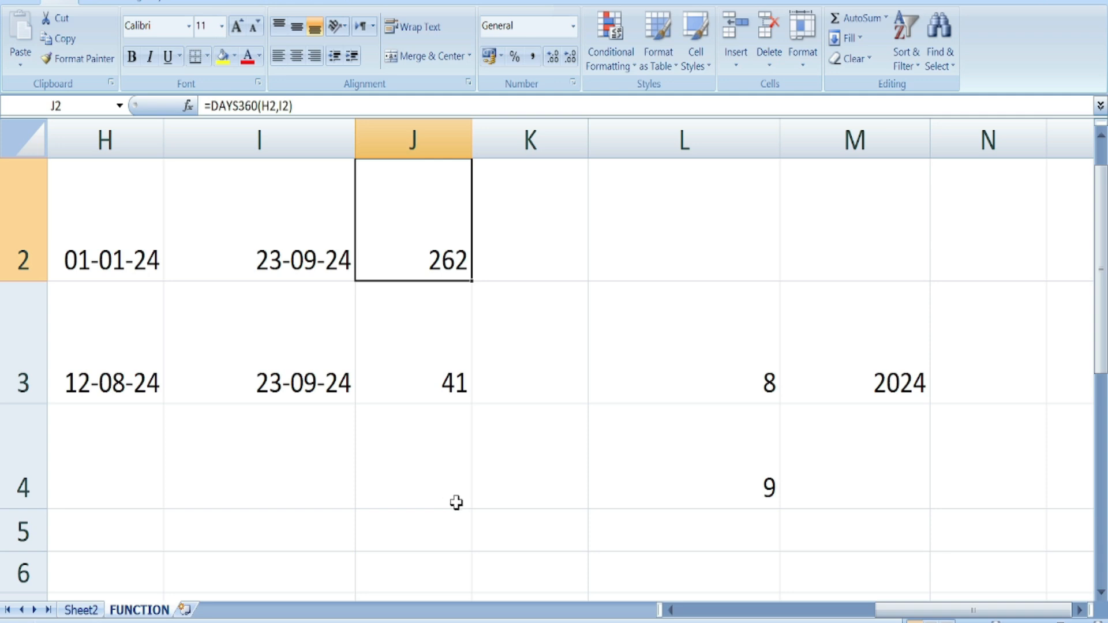
- Enter =DAY(I3) in J4, returning 23
{"action": "left_click", "coordinate": [422, 478]}
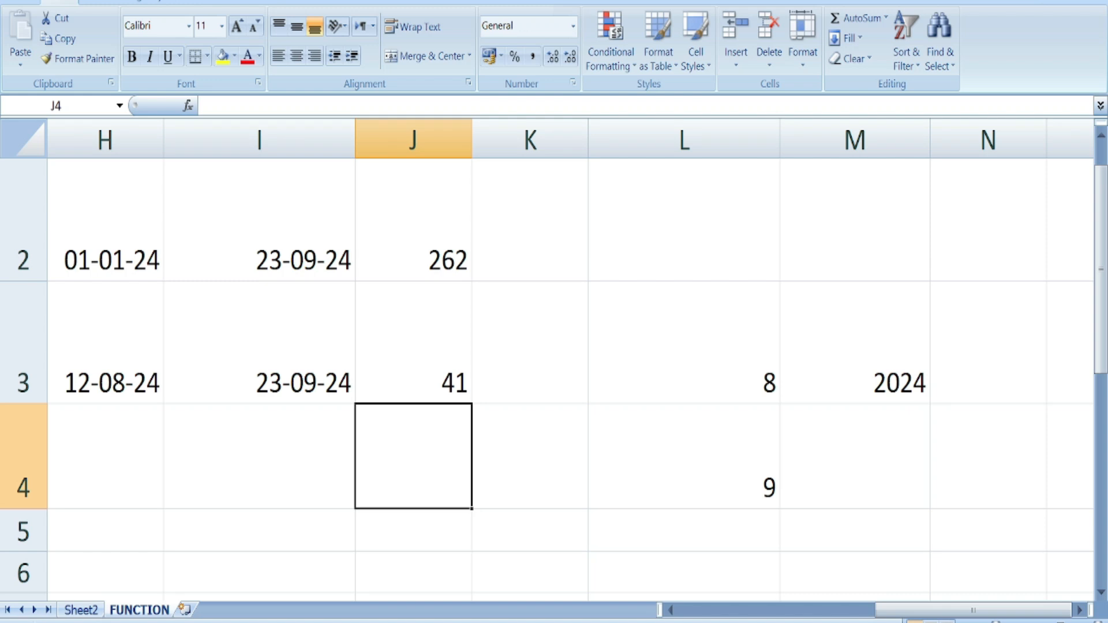
{"action": "type", "text": "=DA"}
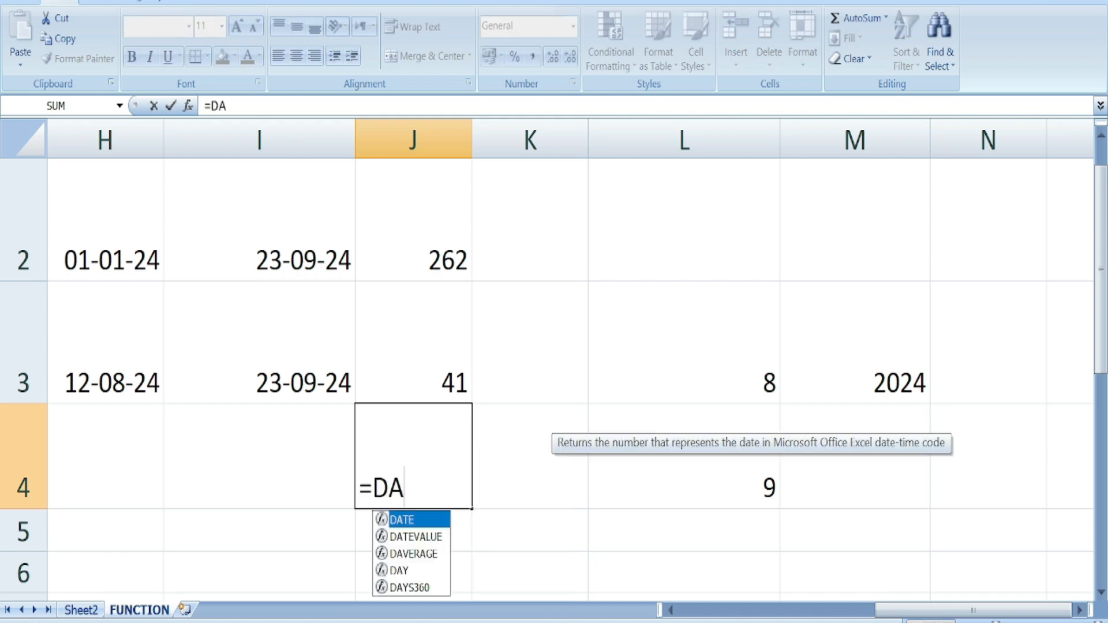
{"action": "type", "text": "Y"}
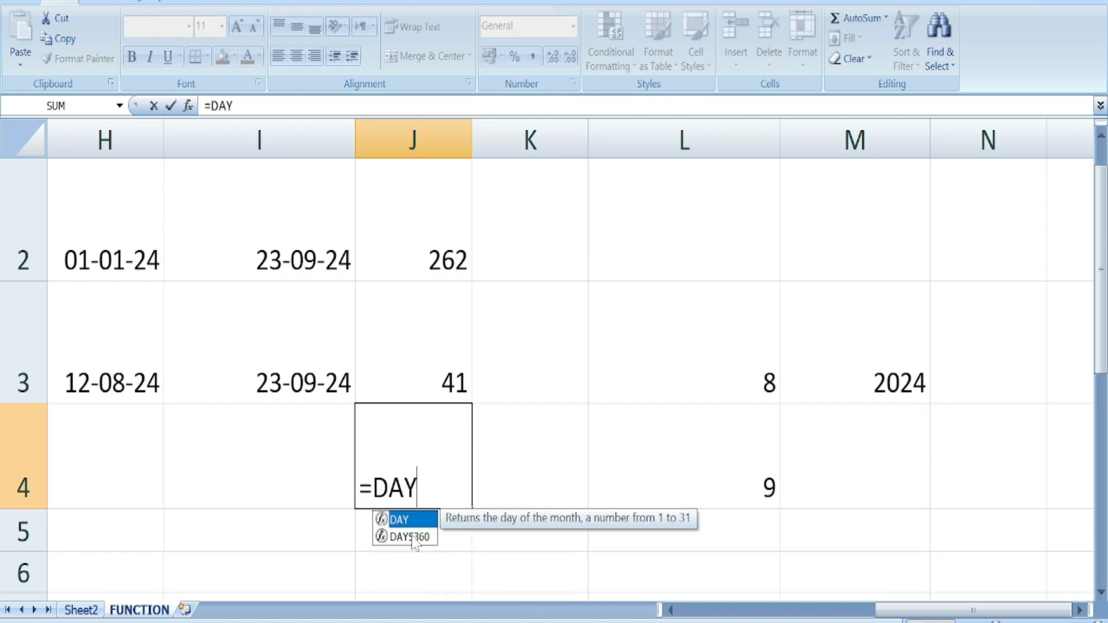
{"action": "double_click", "coordinate": [404, 520]}
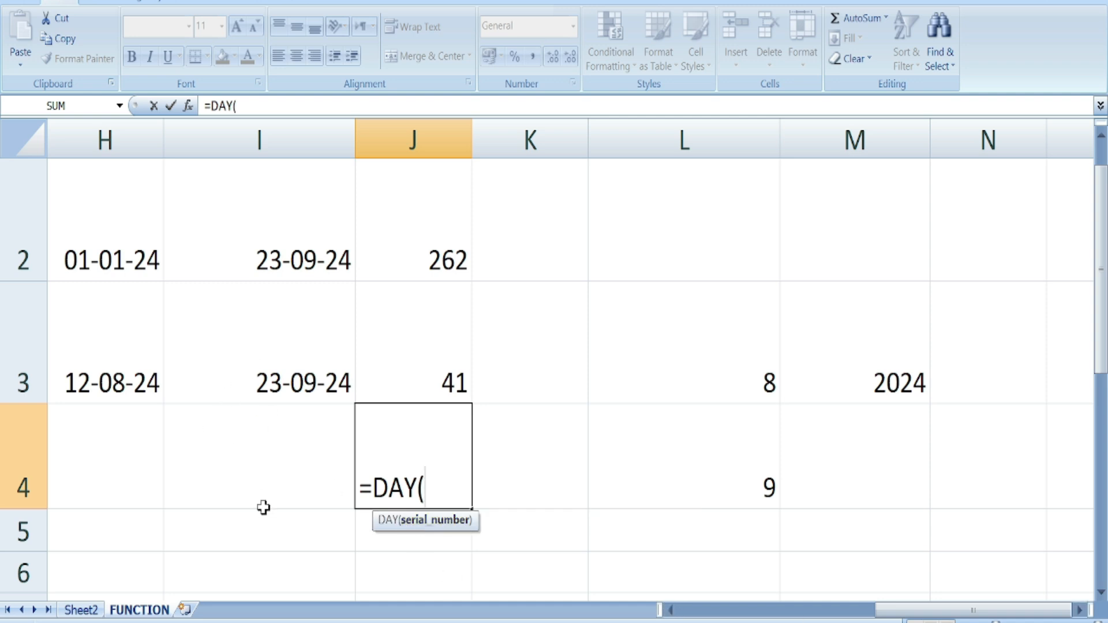
{"action": "left_click", "coordinate": [266, 395]}
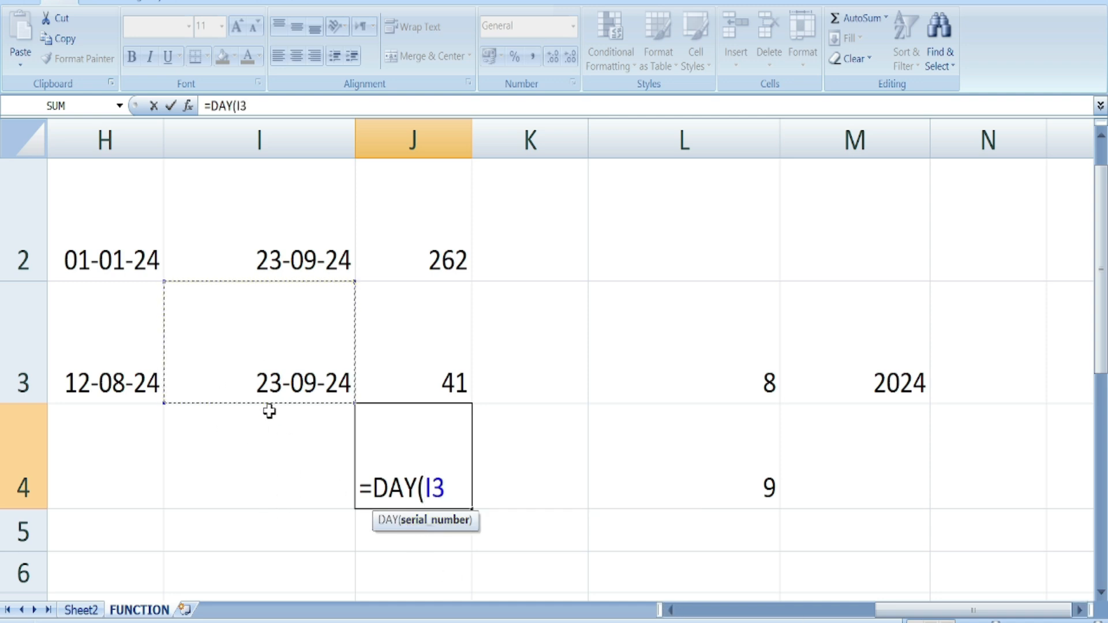
{"action": "type", "text": ")"}
{"action": "key", "text": "Return"}
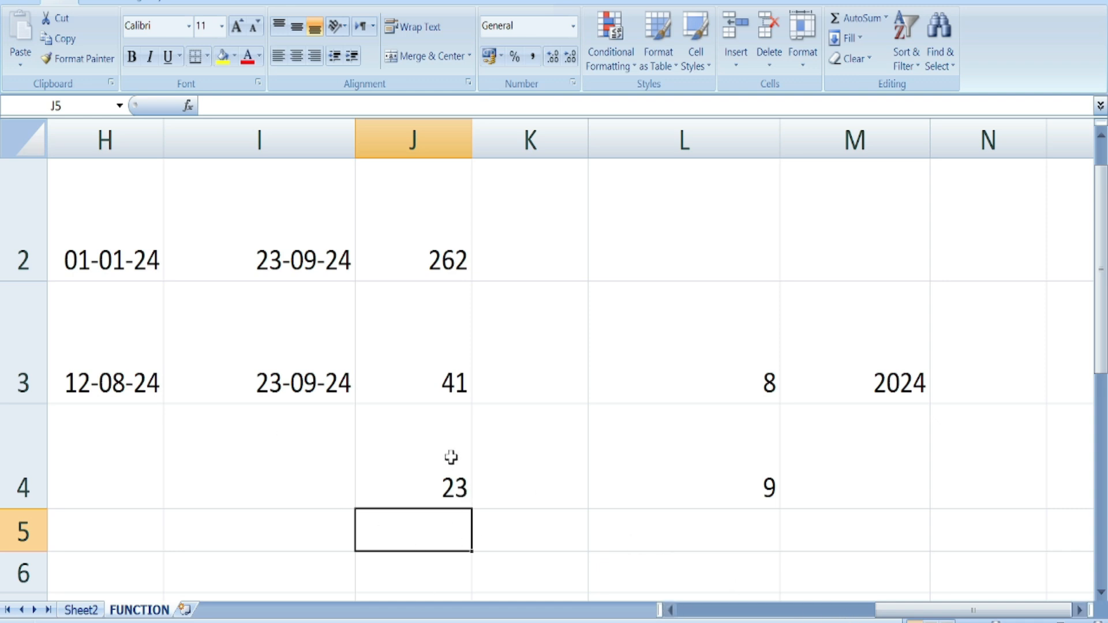
- Scroll right across the sheet and select cell L6
{"action": "left_click_drag", "start_coordinate": [877, 610], "coordinate": [738, 610]}
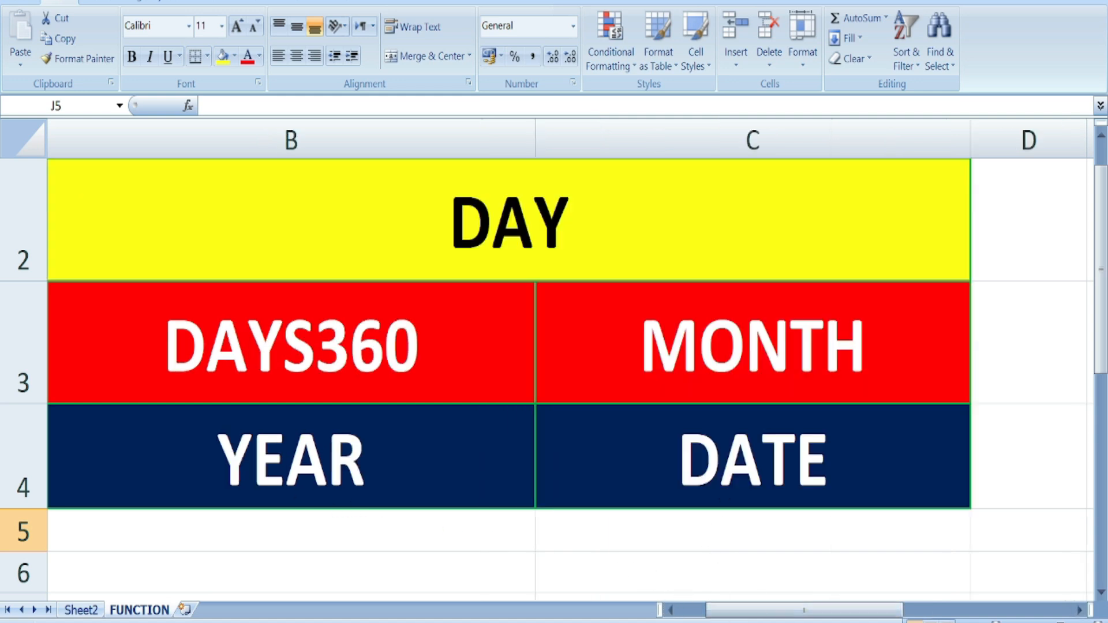
{"action": "left_click", "coordinate": [1078, 609]}
{"action": "left_click", "coordinate": [1078, 610]}
{"action": "left_click", "coordinate": [1078, 610]}
{"action": "left_click", "coordinate": [1078, 610]}
{"action": "left_click", "coordinate": [1078, 610]}
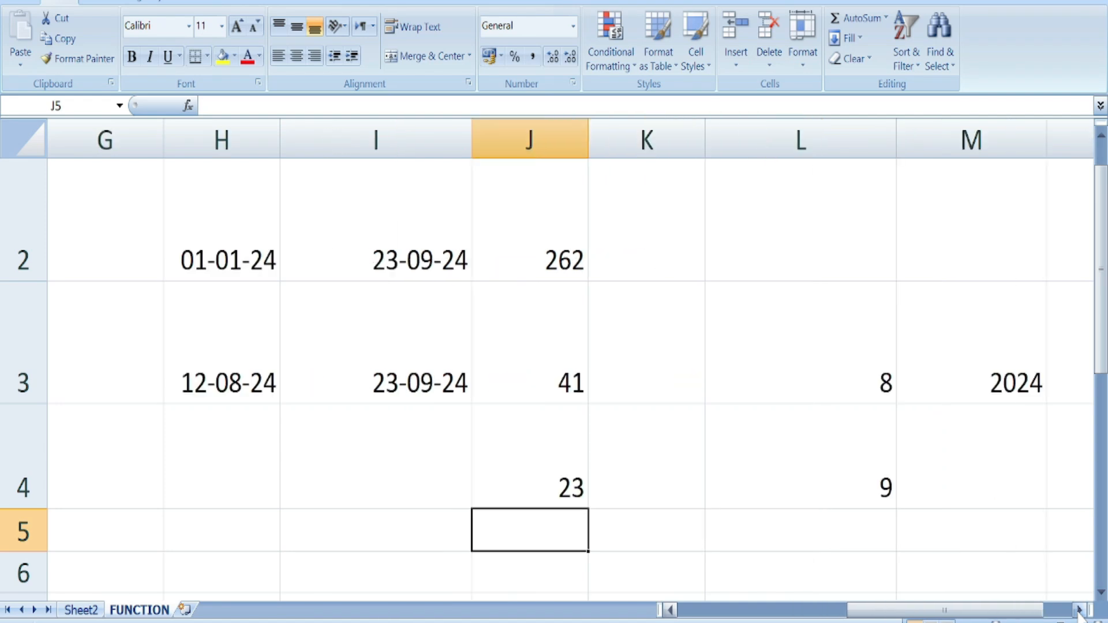
{"action": "left_click", "coordinate": [1078, 610]}
{"action": "left_click", "coordinate": [1077, 610]}
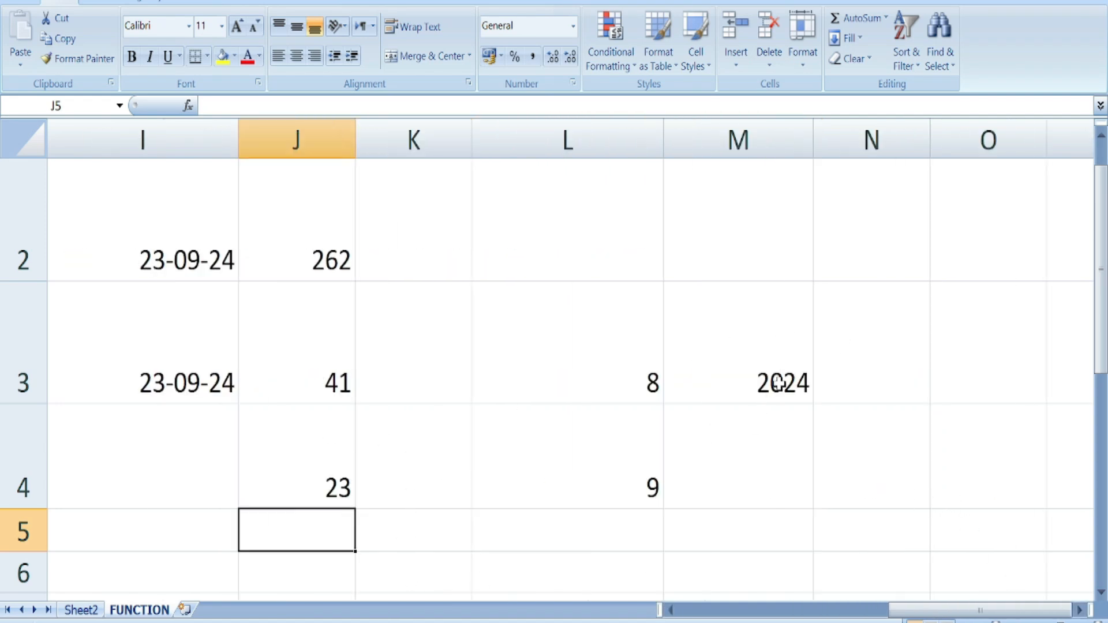
{"action": "left_click", "coordinate": [517, 555]}
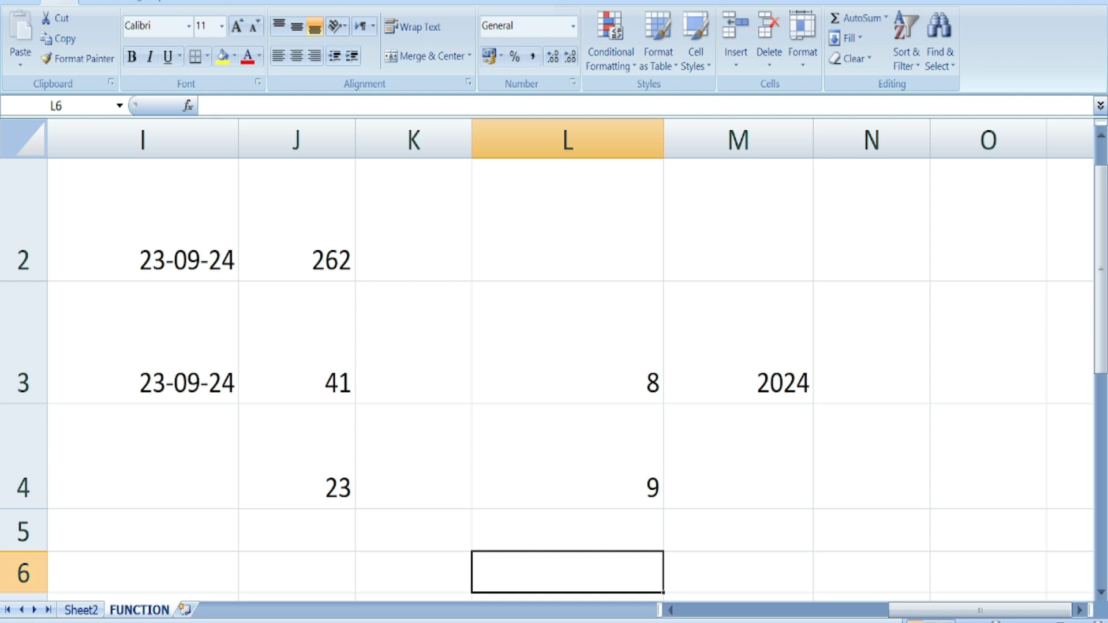
- Enter =DATE(M3,L3,J4) in L6 to rebuild the date 23-08-24
{"action": "type", "text": "=DA"}
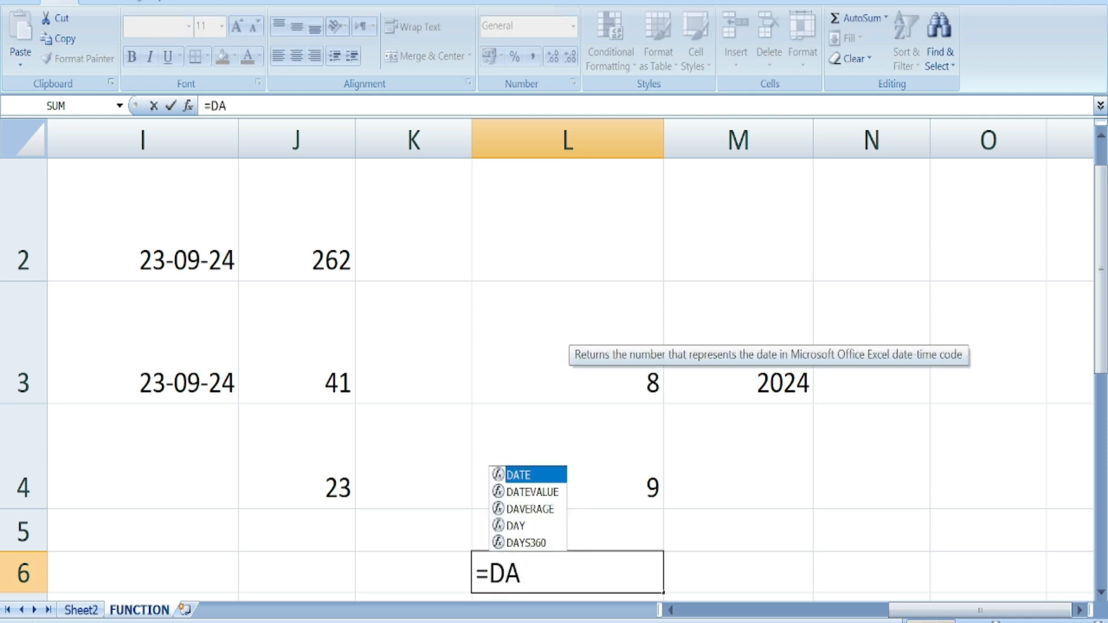
{"action": "type", "text": "TE("}
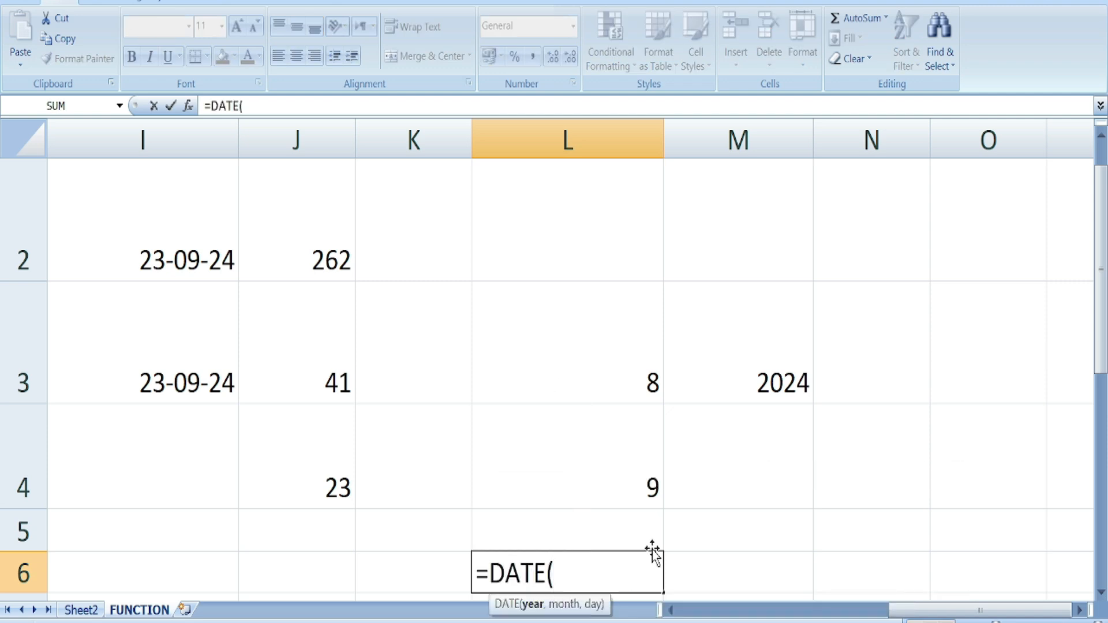
{"action": "scroll", "coordinate": [649, 550], "scroll_direction": "down", "scroll_amount": 2}
{"action": "scroll", "coordinate": [620, 519], "scroll_direction": "up", "scroll_amount": 2}
{"action": "left_click", "coordinate": [767, 389]}
{"action": "type", "text": ","}
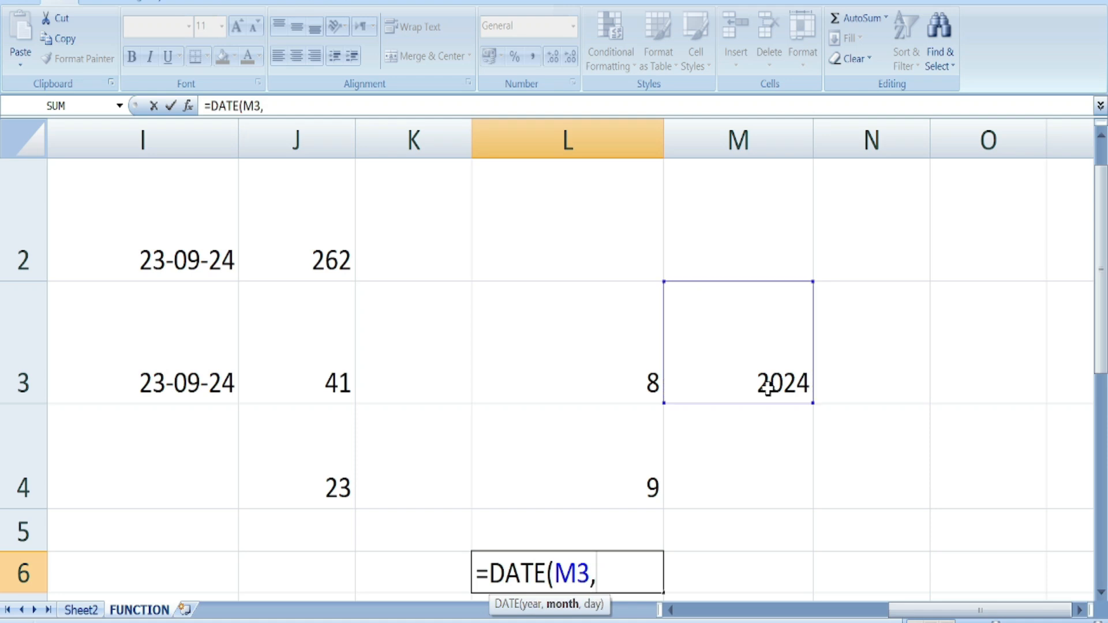
{"action": "left_click", "coordinate": [608, 374]}
{"action": "type", "text": ","}
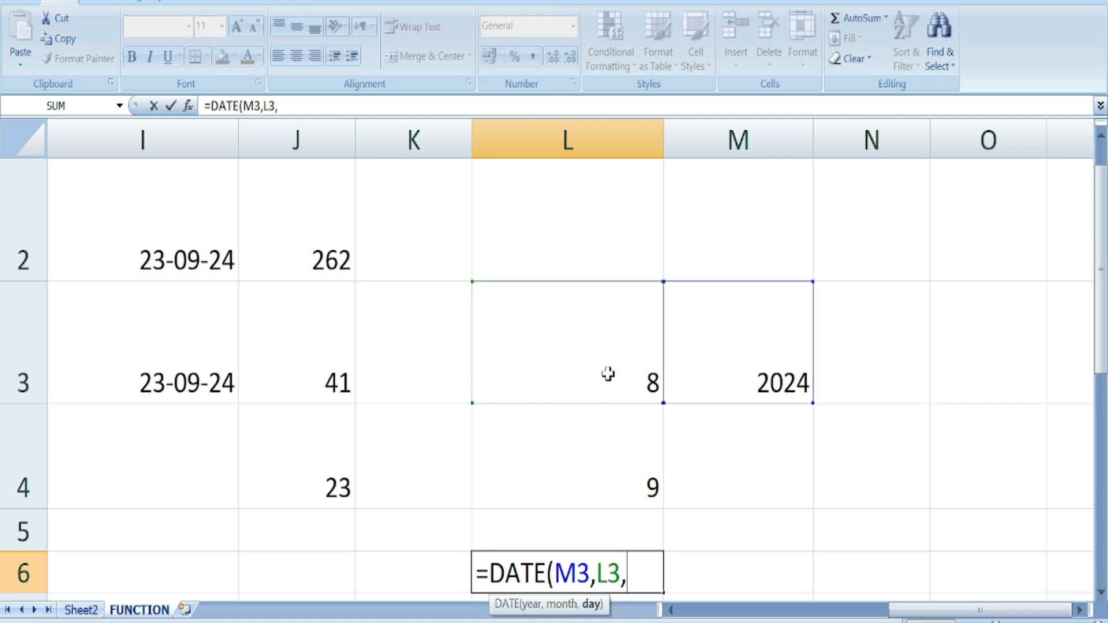
{"action": "left_click", "coordinate": [321, 491]}
{"action": "type", "text": ")"}
{"action": "key", "text": "Return"}
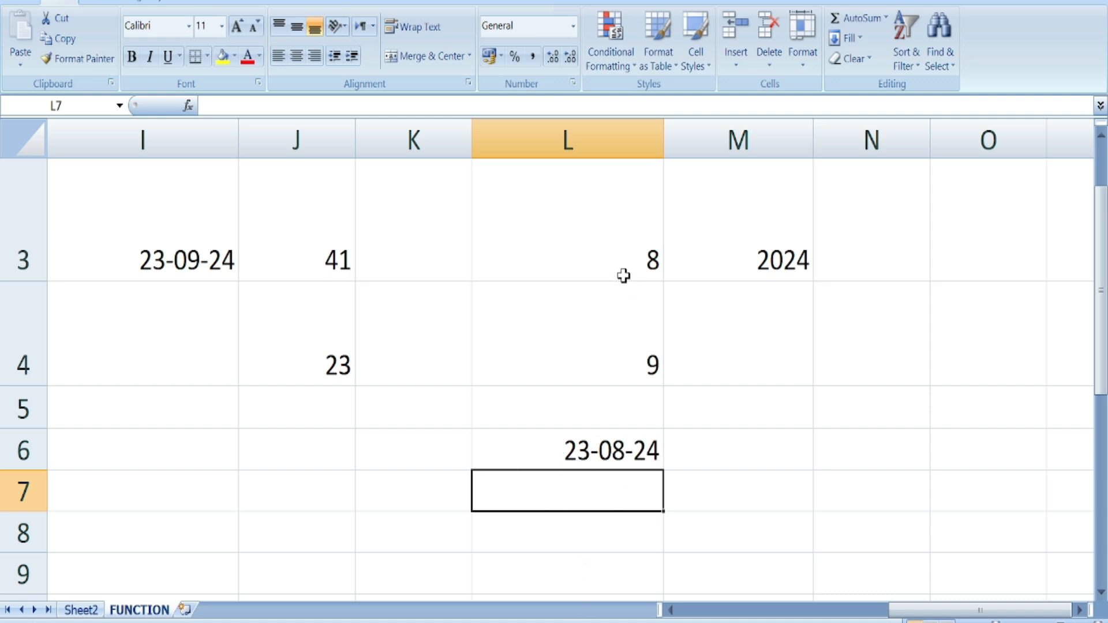
- Enter =DATE(M3,L4,J4) in M6, giving 23-09-24
{"action": "left_click", "coordinate": [771, 455]}
{"action": "type", "text": "="}
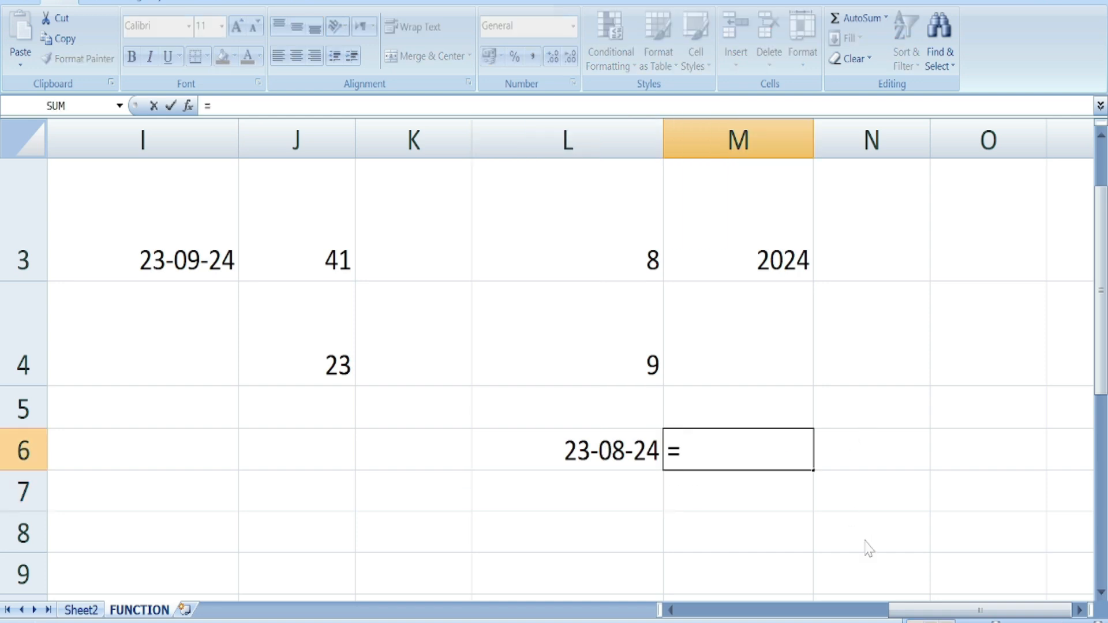
{"action": "type", "text": "DATE"}
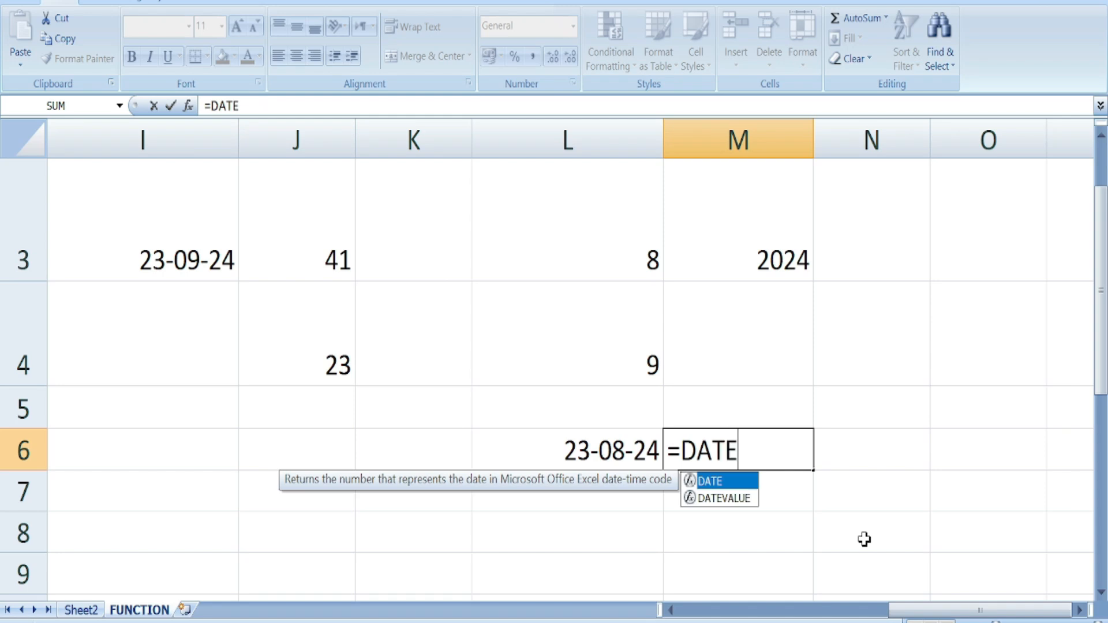
{"action": "type", "text": "("}
{"action": "left_click", "coordinate": [789, 261]}
{"action": "type", "text": ","}
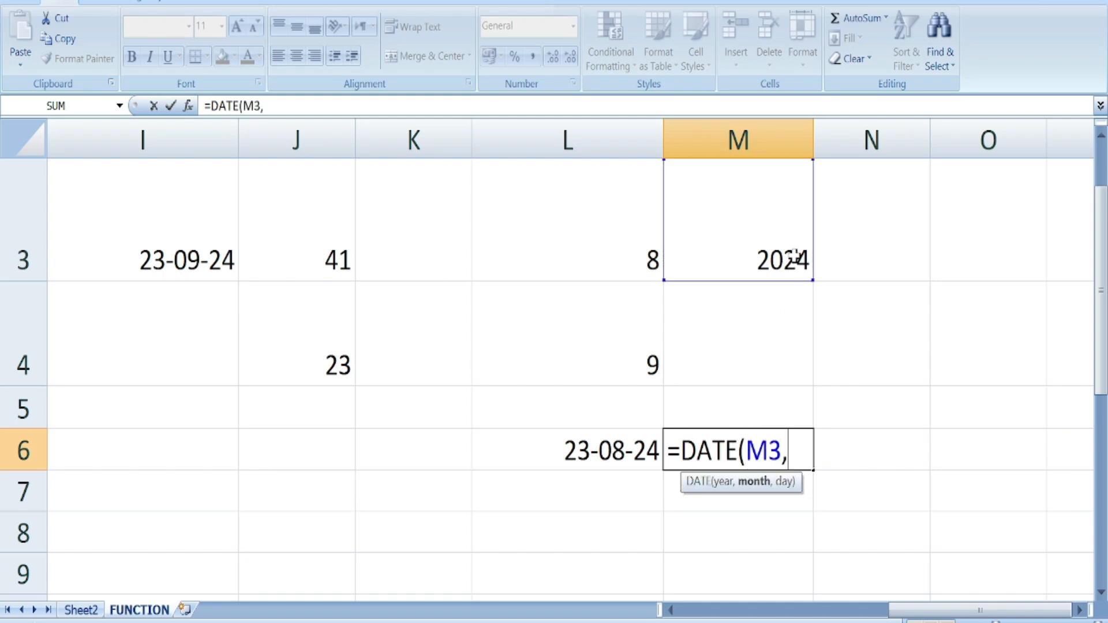
{"action": "left_click", "coordinate": [595, 343]}
{"action": "type", "text": ","}
{"action": "left_click", "coordinate": [334, 365]}
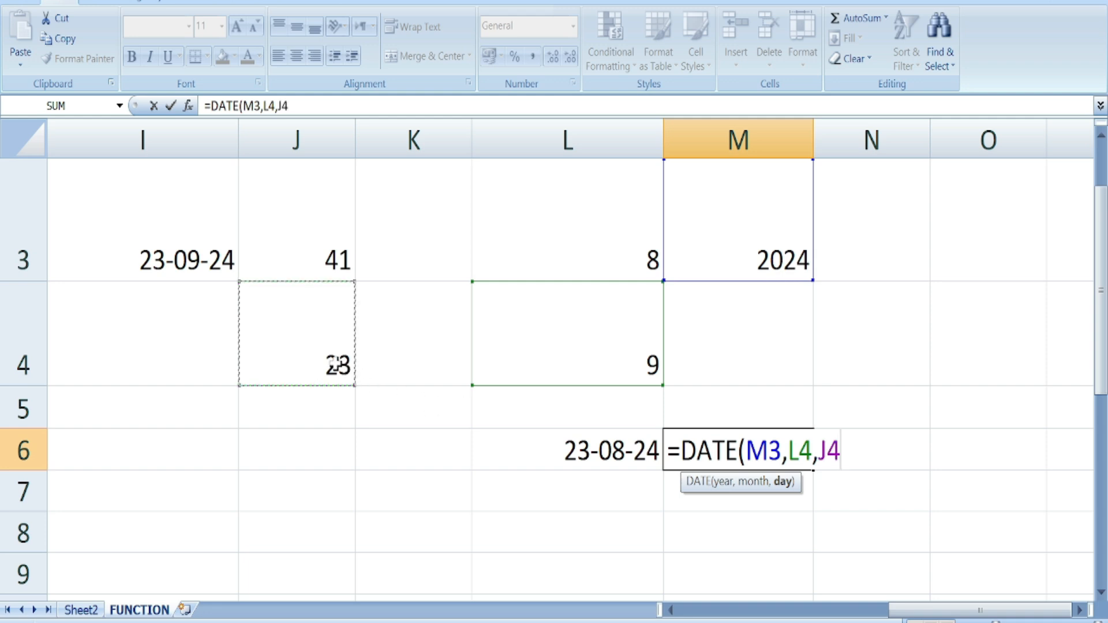
{"action": "type", "text": ")"}
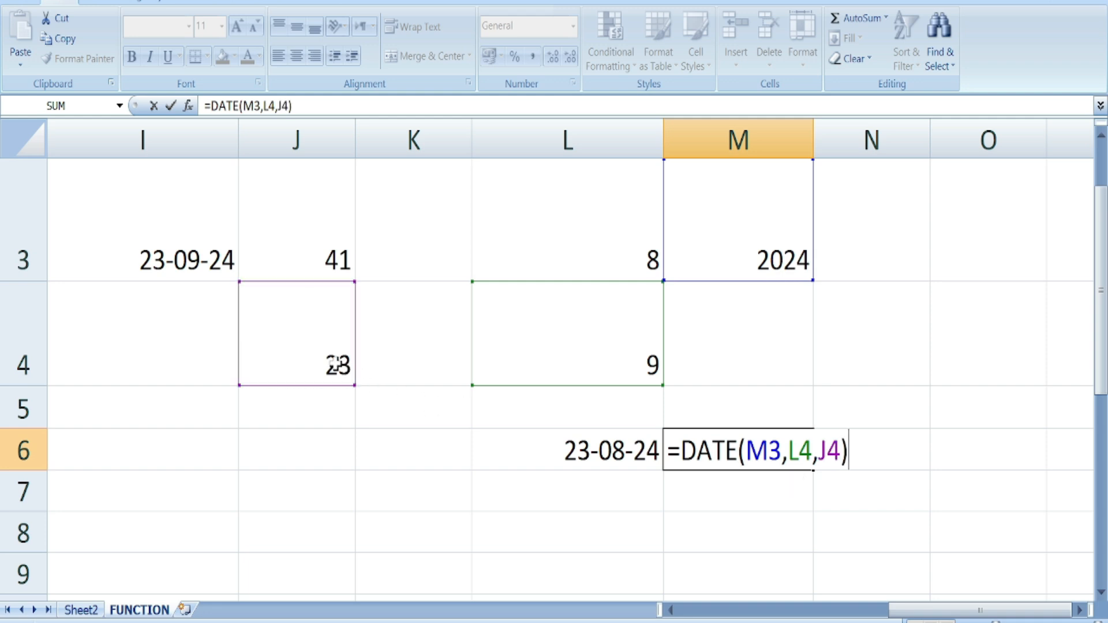
{"action": "key", "text": "Return"}
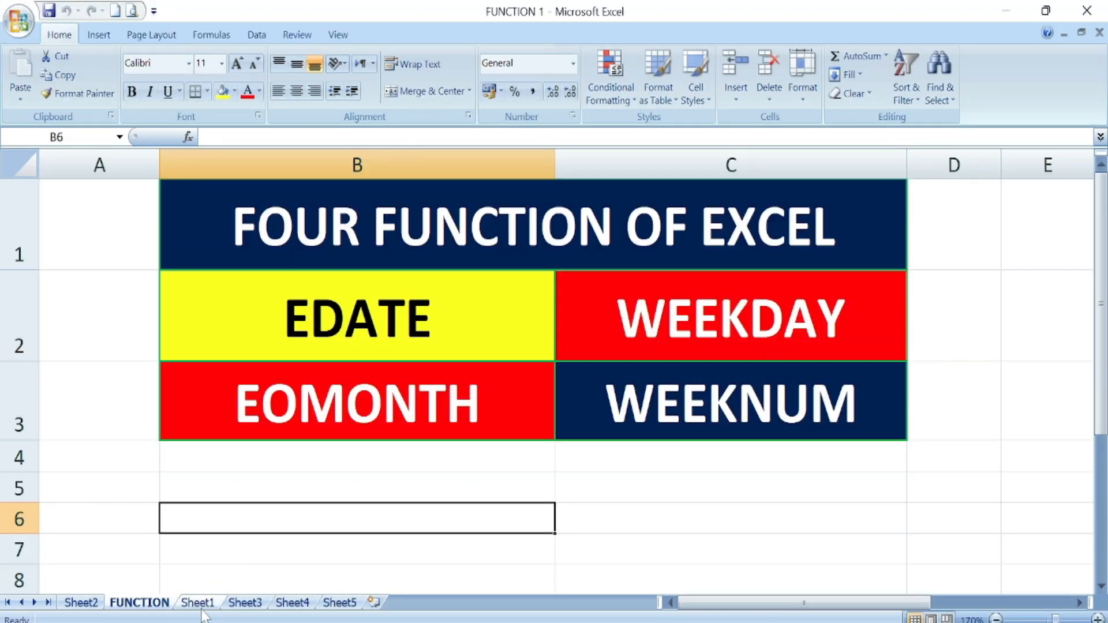
- Switch to Sheet1 with the EDATE table
{"action": "left_click", "coordinate": [202, 607]}
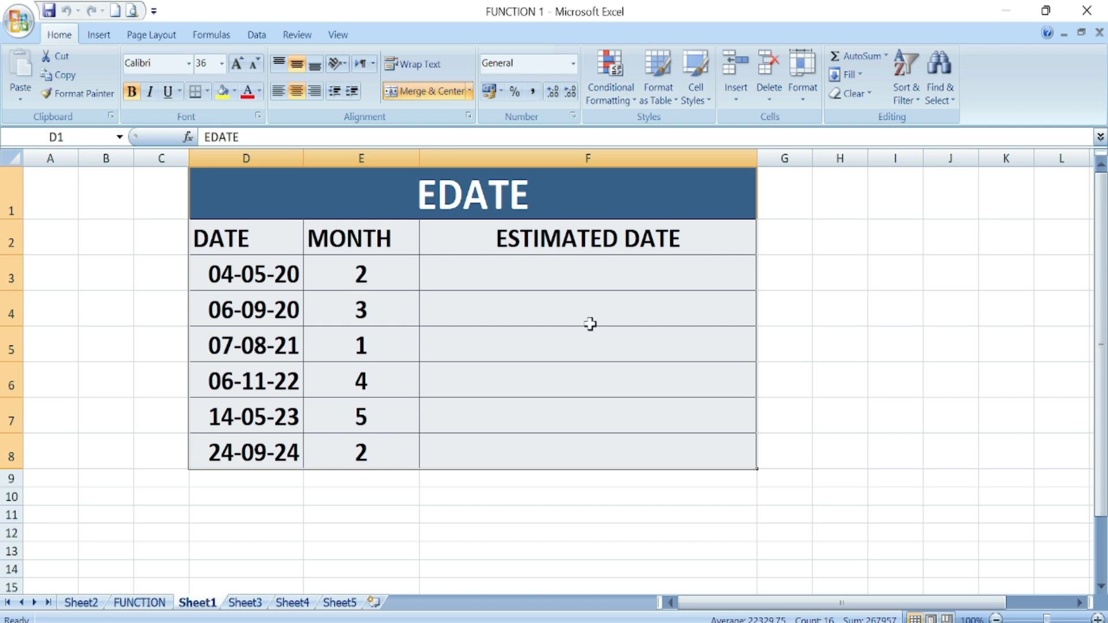
- Enter =EDATE(D3,E3) in F3 for the first estimated date
{"action": "left_click", "coordinate": [478, 274]}
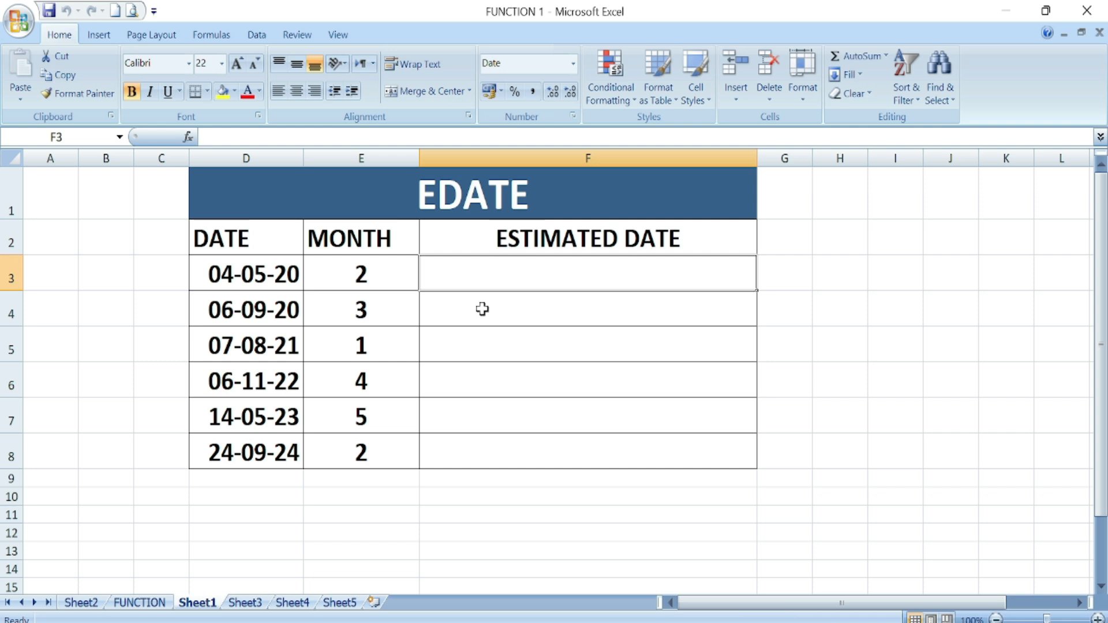
{"action": "type", "text": "=EDATE("}
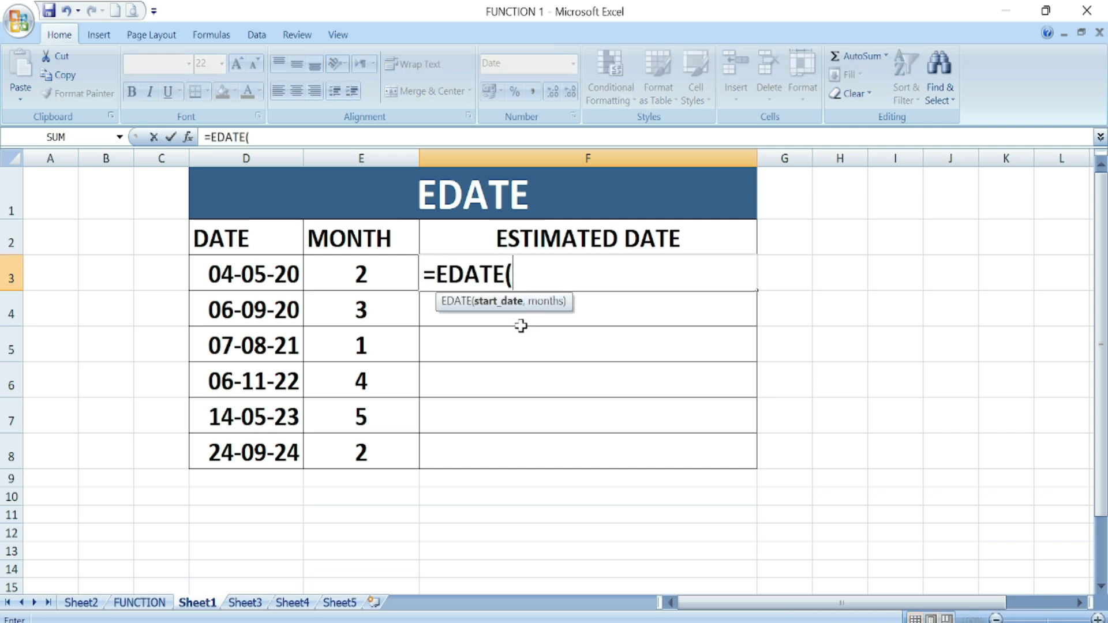
{"action": "left_click", "coordinate": [231, 272]}
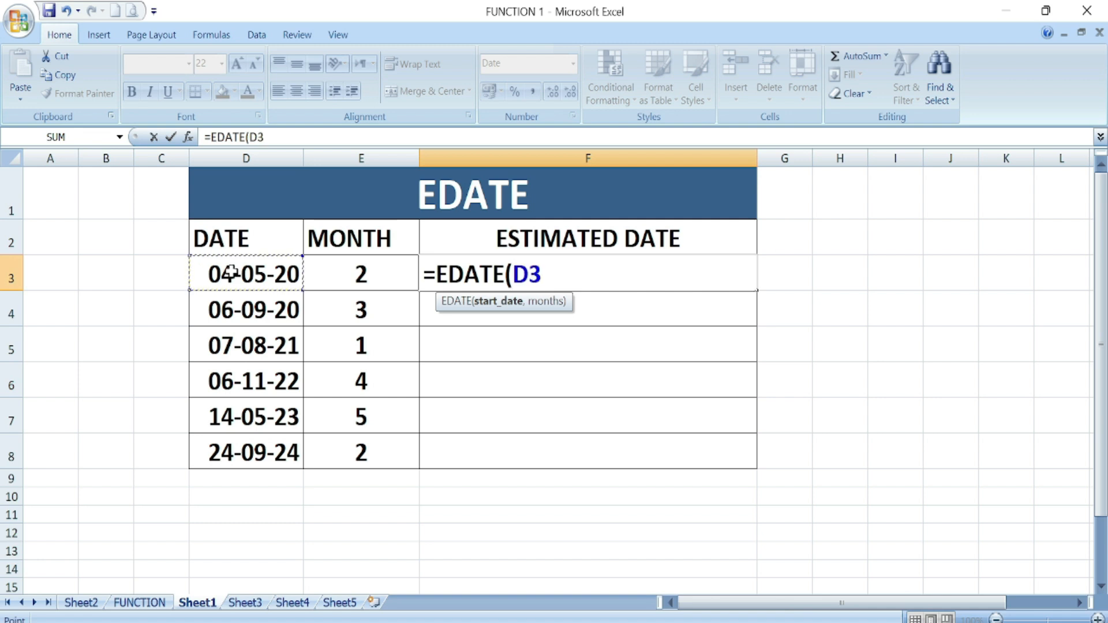
{"action": "type", "text": ","}
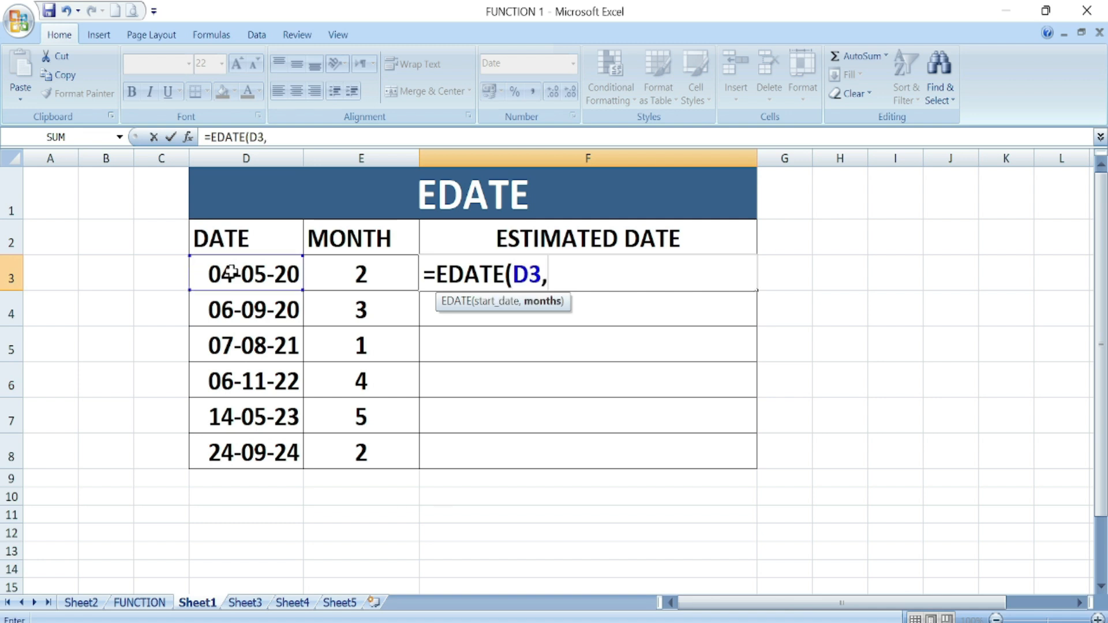
{"action": "left_click", "coordinate": [338, 270]}
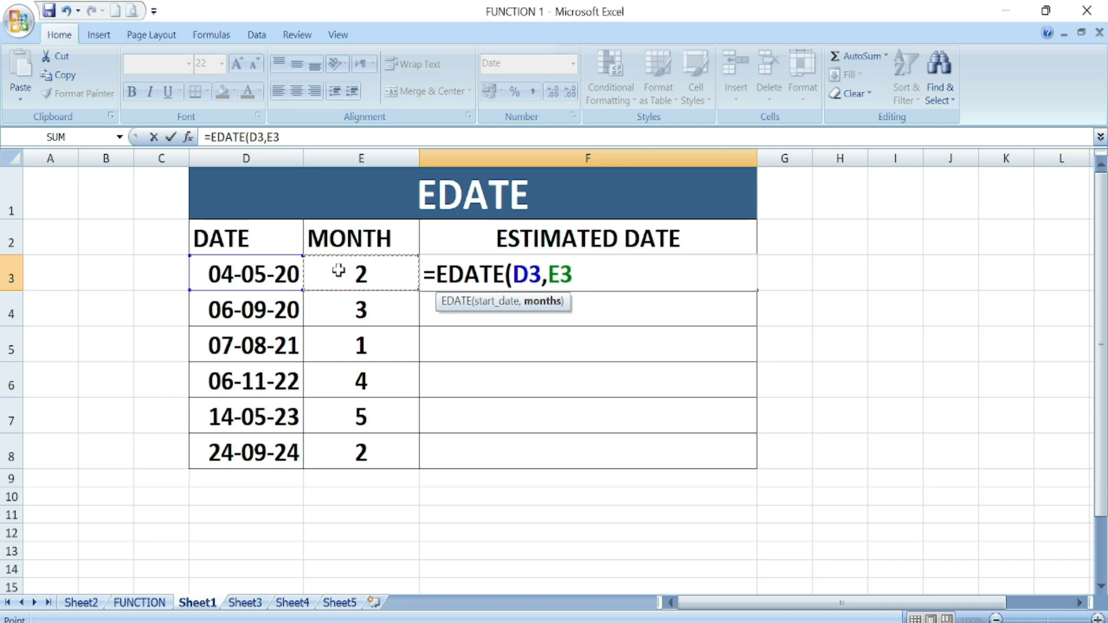
{"action": "type", "text": ")"}
{"action": "key", "text": "Return"}
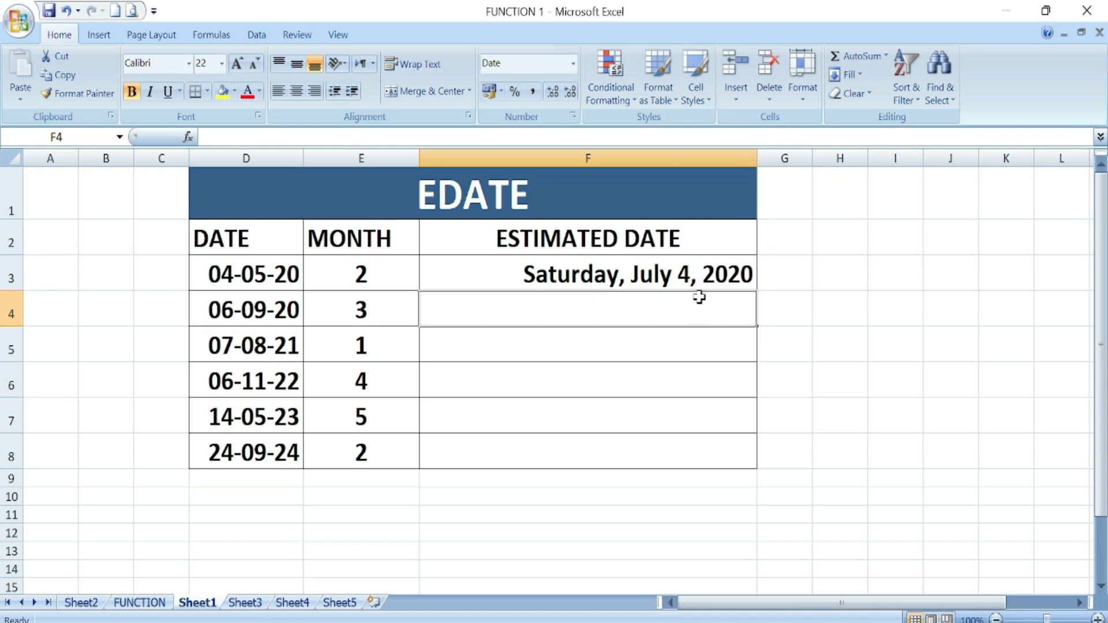
- Format F3 as General, then as Long Date showing Saturday, July 4, 2020
{"action": "left_click", "coordinate": [702, 274]}
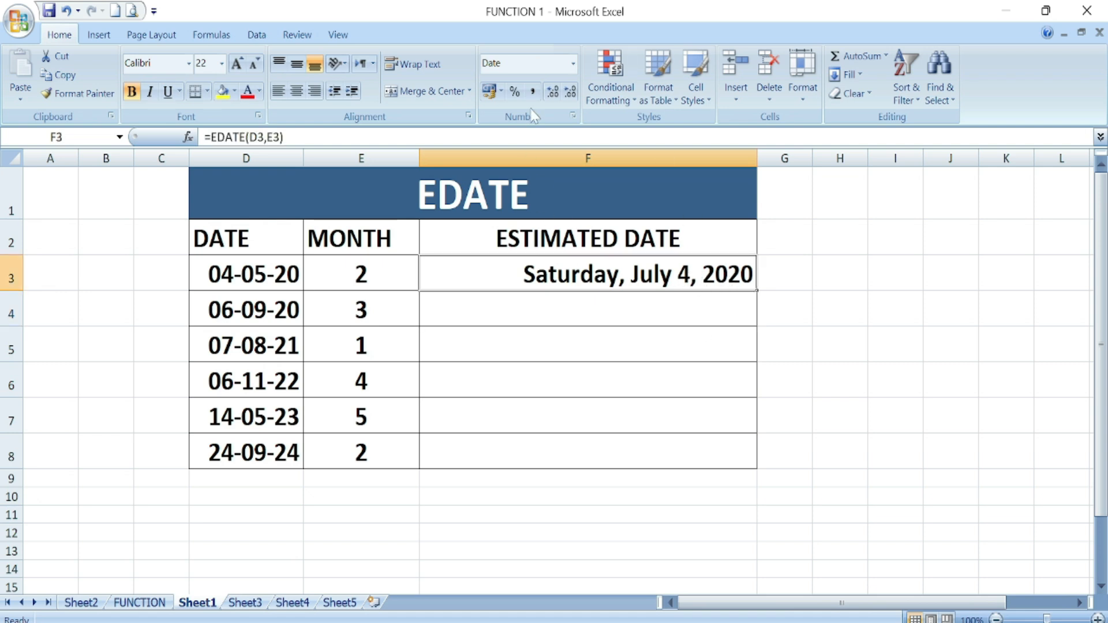
{"action": "left_click", "coordinate": [573, 63]}
{"action": "left_click", "coordinate": [527, 88]}
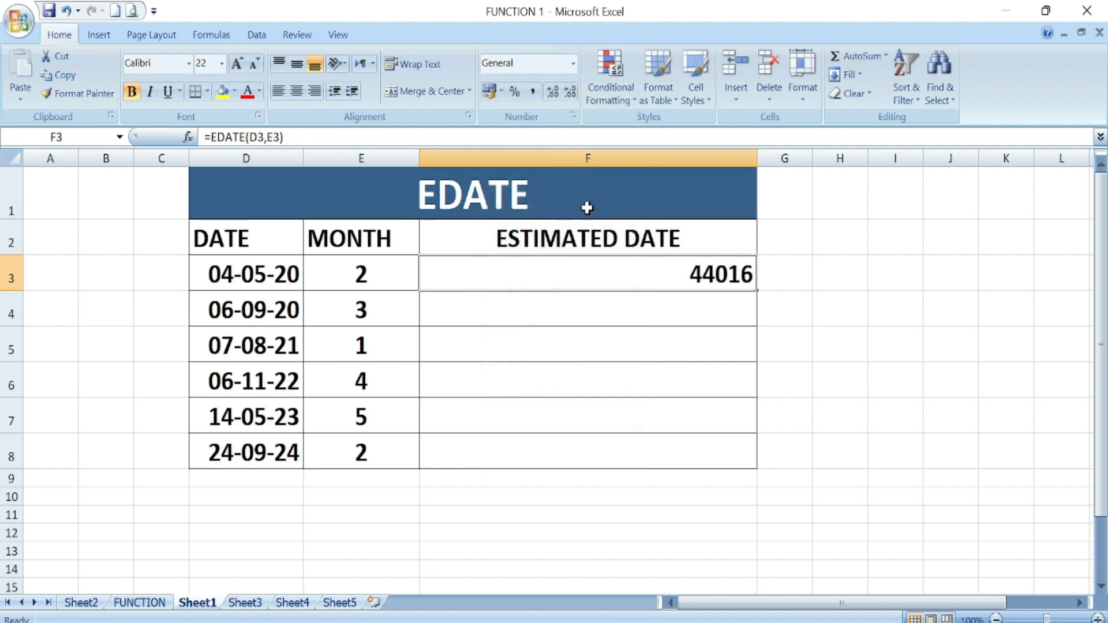
{"action": "left_click", "coordinate": [572, 64]}
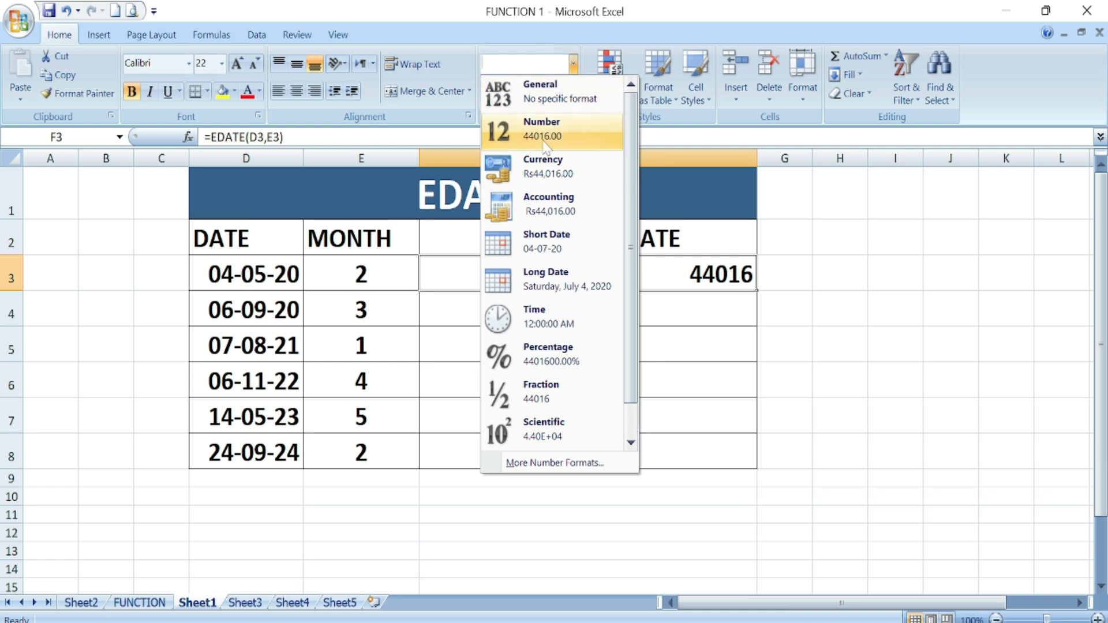
{"action": "left_click", "coordinate": [557, 283]}
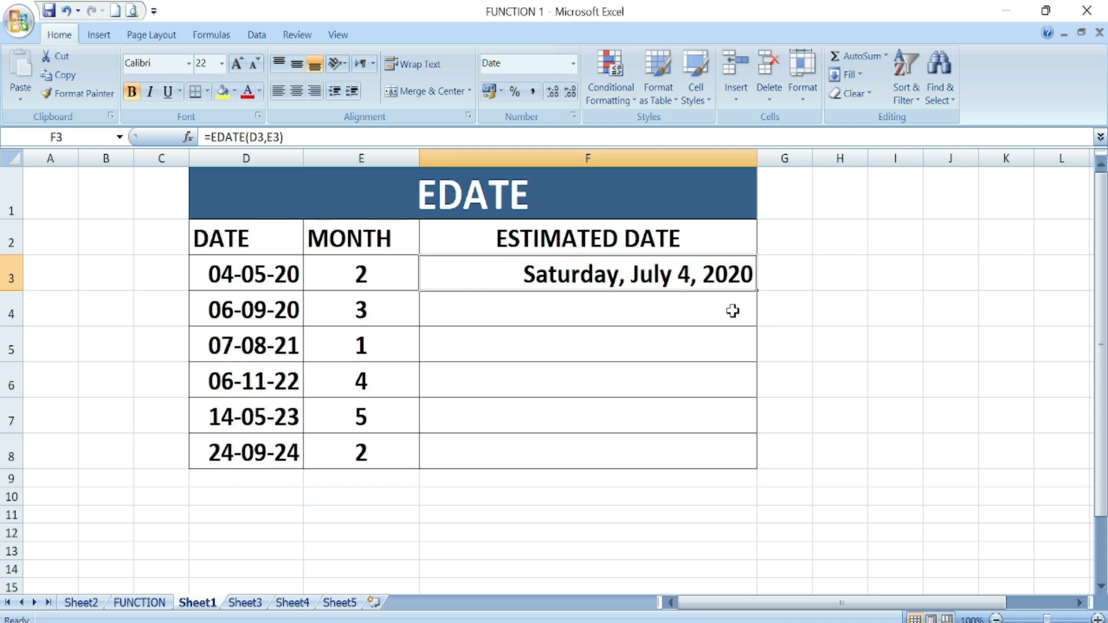
- Fill the EDATE formula down to F8, set E8 to 3, and return to the FUNCTION sheet
{"action": "left_click_drag", "start_coordinate": [756, 291], "coordinate": [752, 458]}
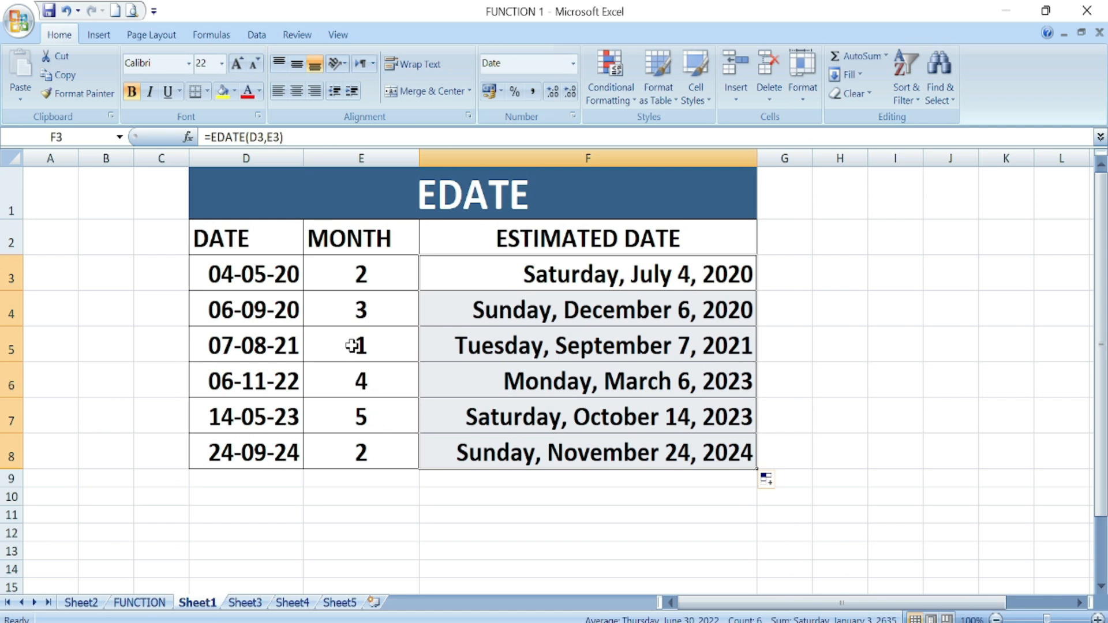
{"action": "double_click", "coordinate": [350, 449]}
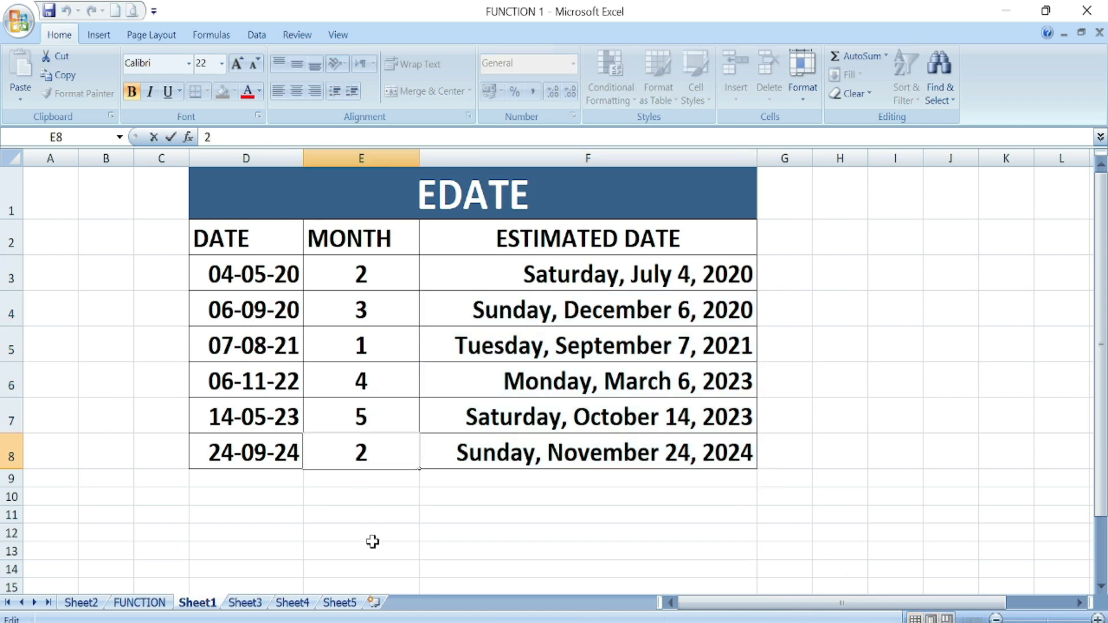
{"action": "type", "text": "-"}
{"action": "key", "text": "Return"}
{"action": "left_click", "coordinate": [379, 453]}
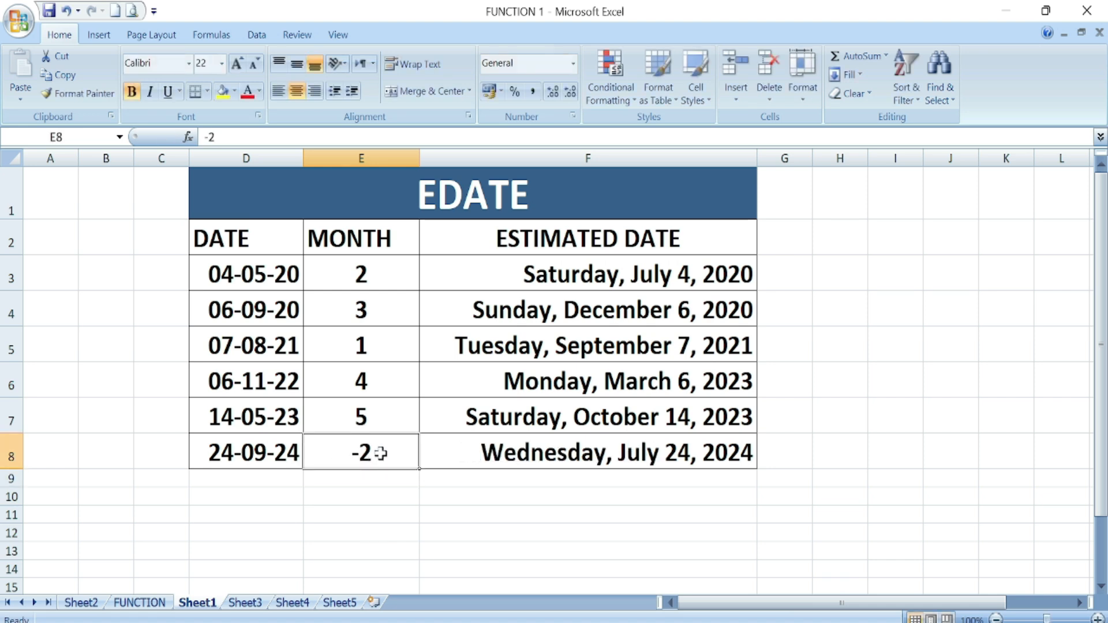
{"action": "type", "text": "3"}
{"action": "key", "text": "Return"}
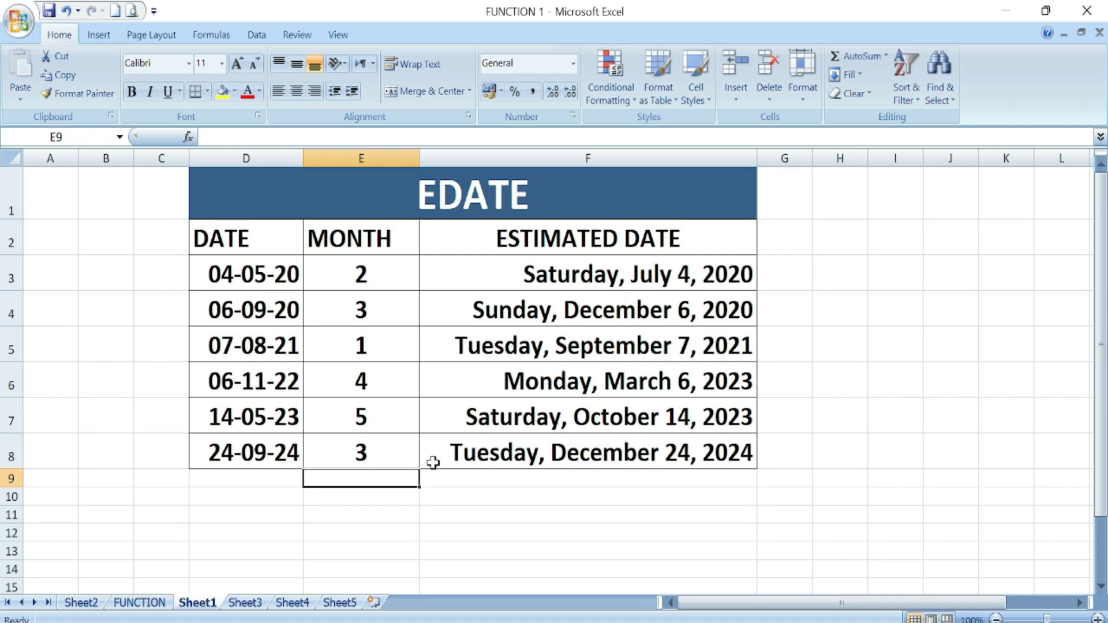
{"action": "left_click", "coordinate": [140, 601]}
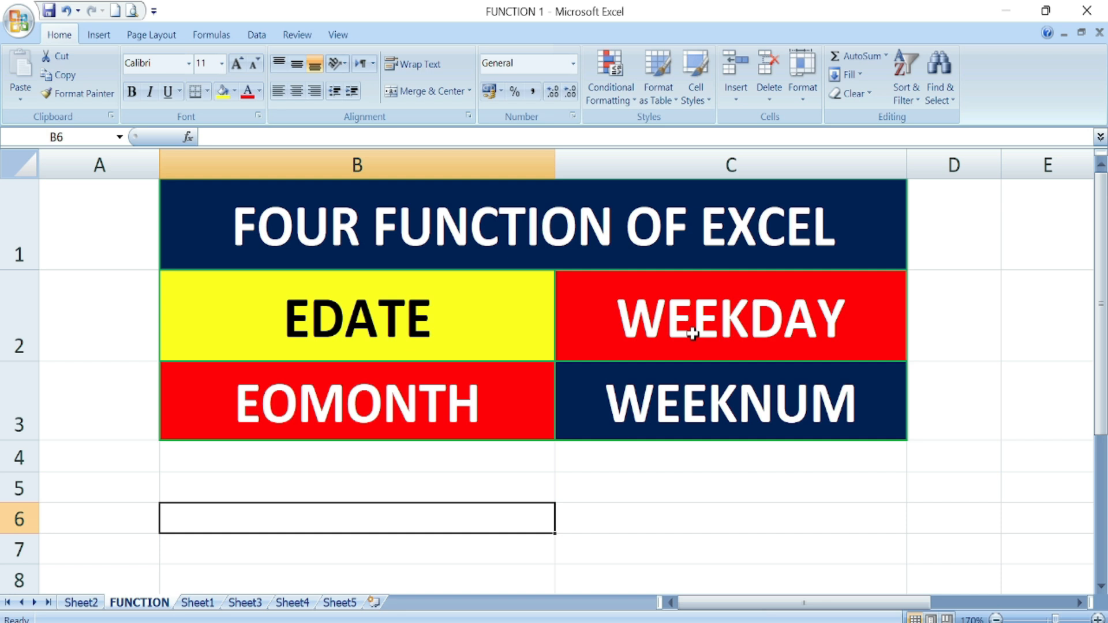
- Go to Sheet3's WEEKDAY table and select D3 for the first DAY entry
{"action": "left_click", "coordinate": [245, 603]}
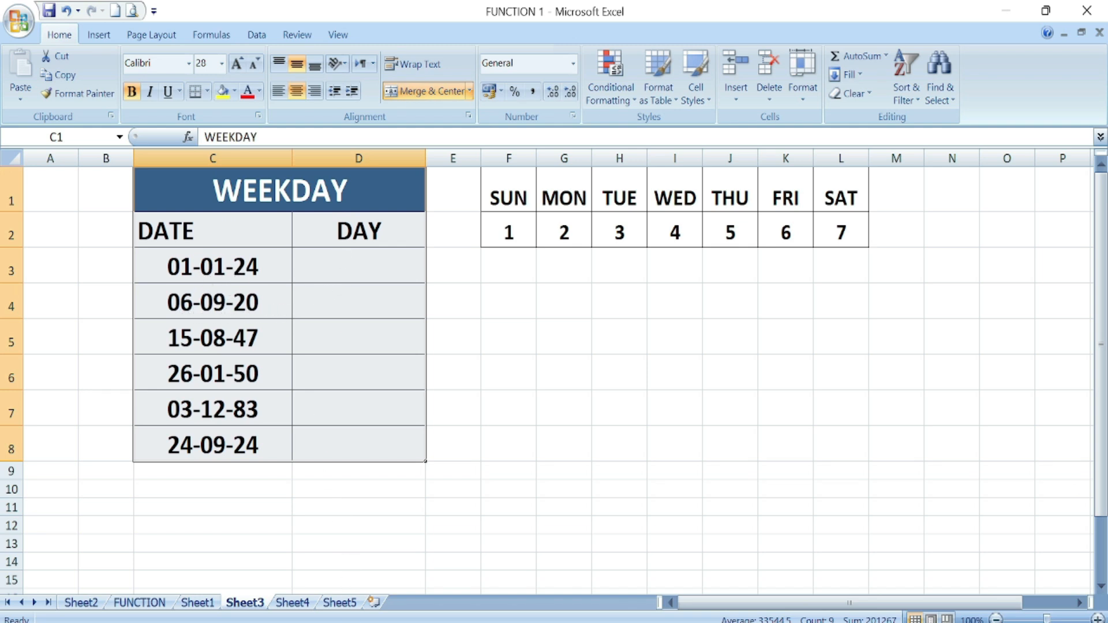
{"action": "left_click", "coordinate": [465, 292]}
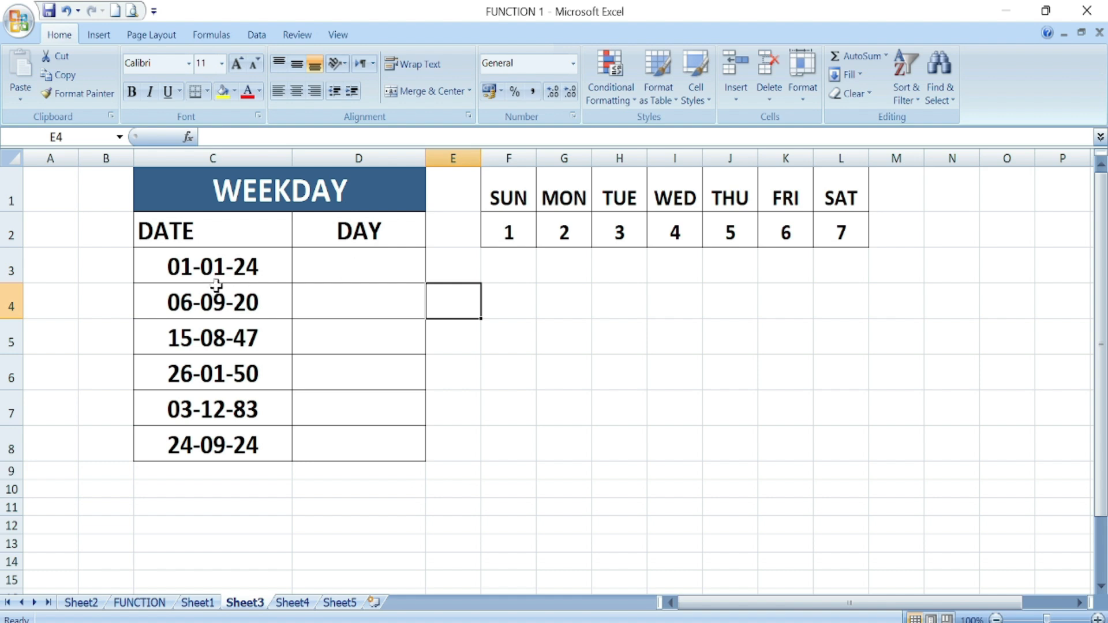
{"action": "left_click", "coordinate": [342, 273]}
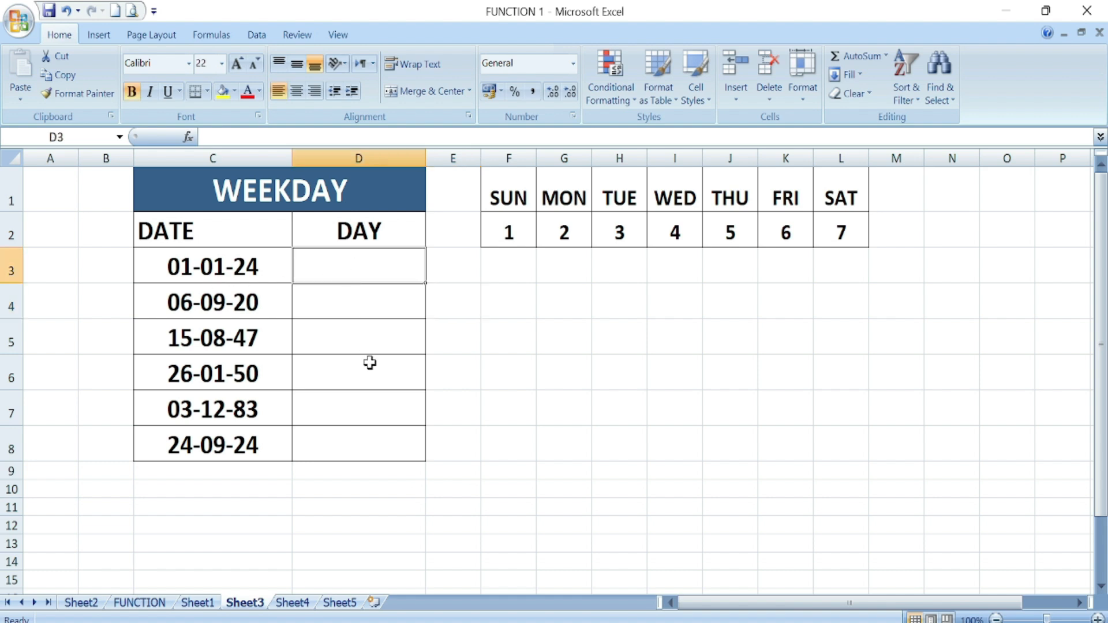
- Enter =WEEKDAY(C3) in D3
{"action": "type", "text": "="}
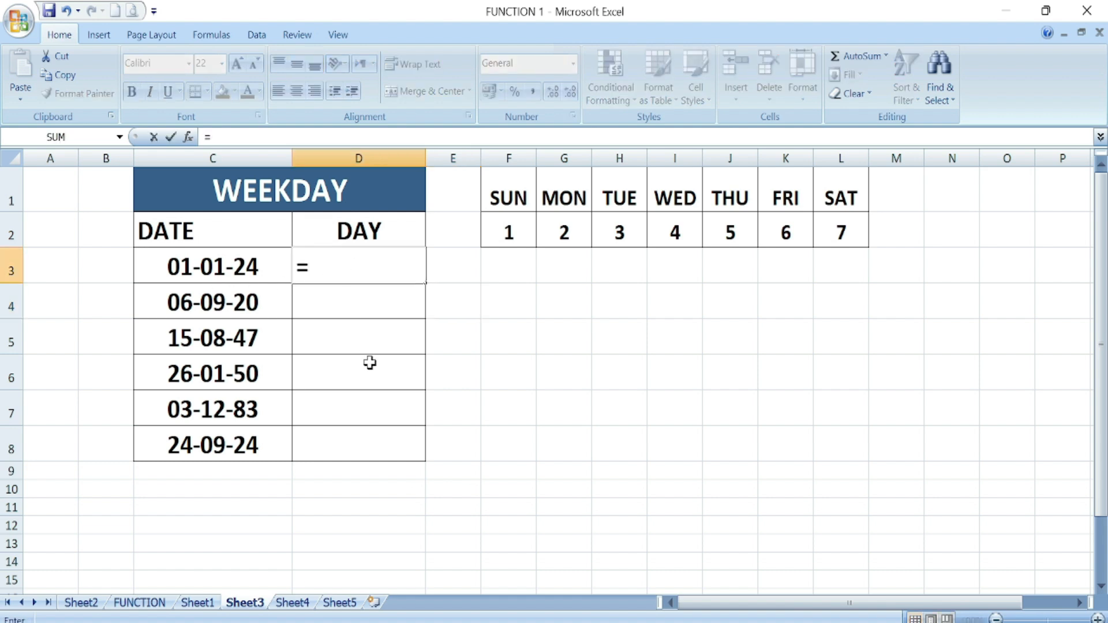
{"action": "type", "text": "we"}
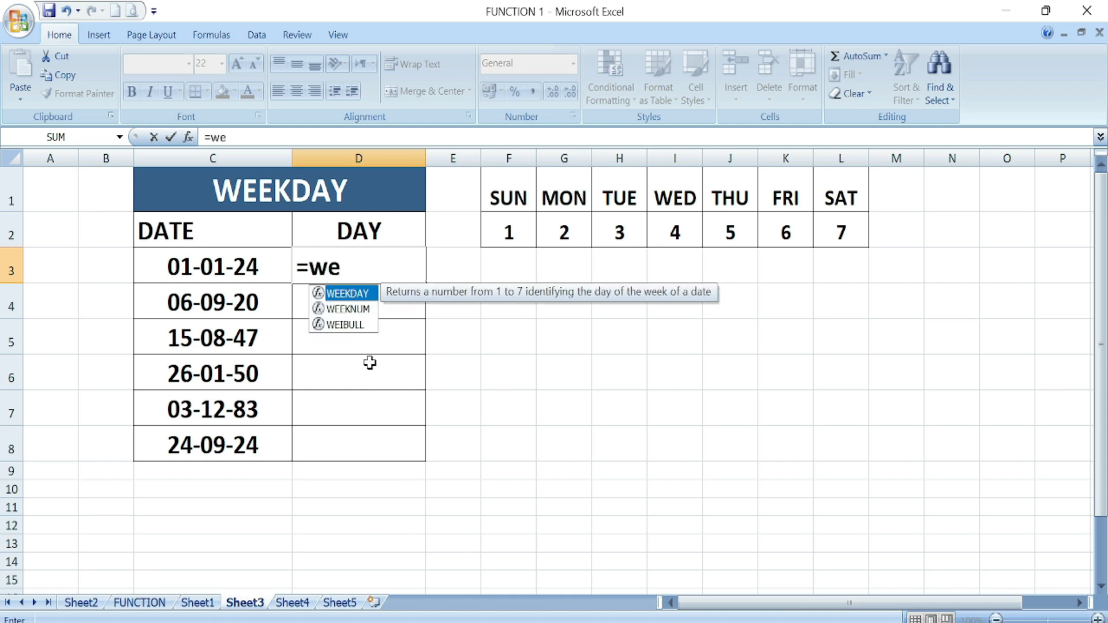
{"action": "double_click", "coordinate": [359, 297]}
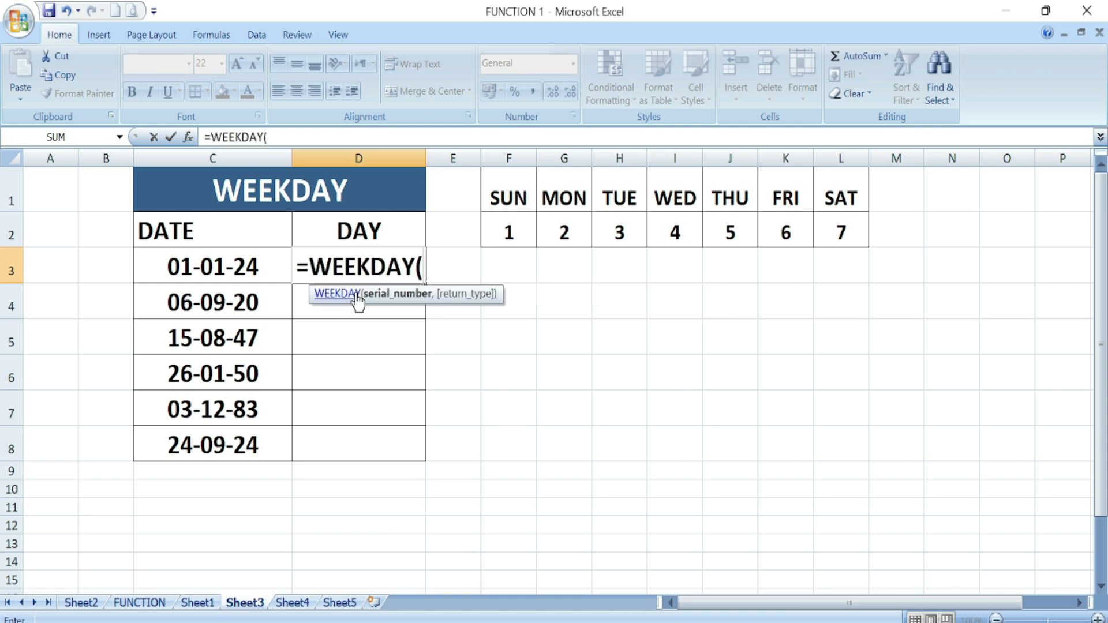
{"action": "left_click", "coordinate": [211, 271]}
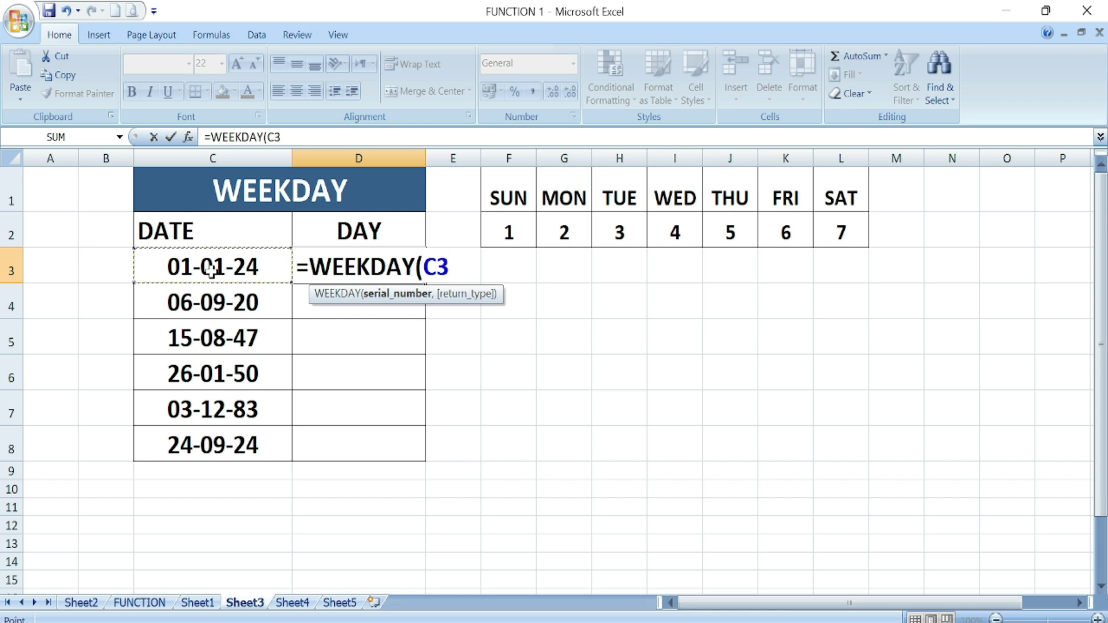
{"action": "type", "text": ")"}
{"action": "key", "text": "Return"}
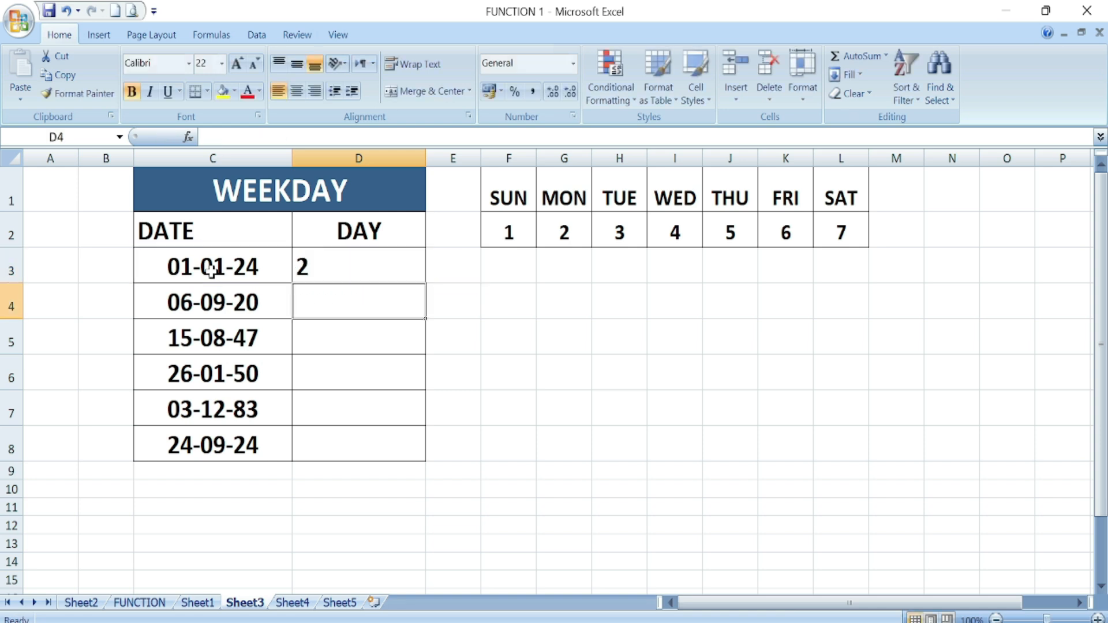
{"action": "left_click", "coordinate": [334, 264]}
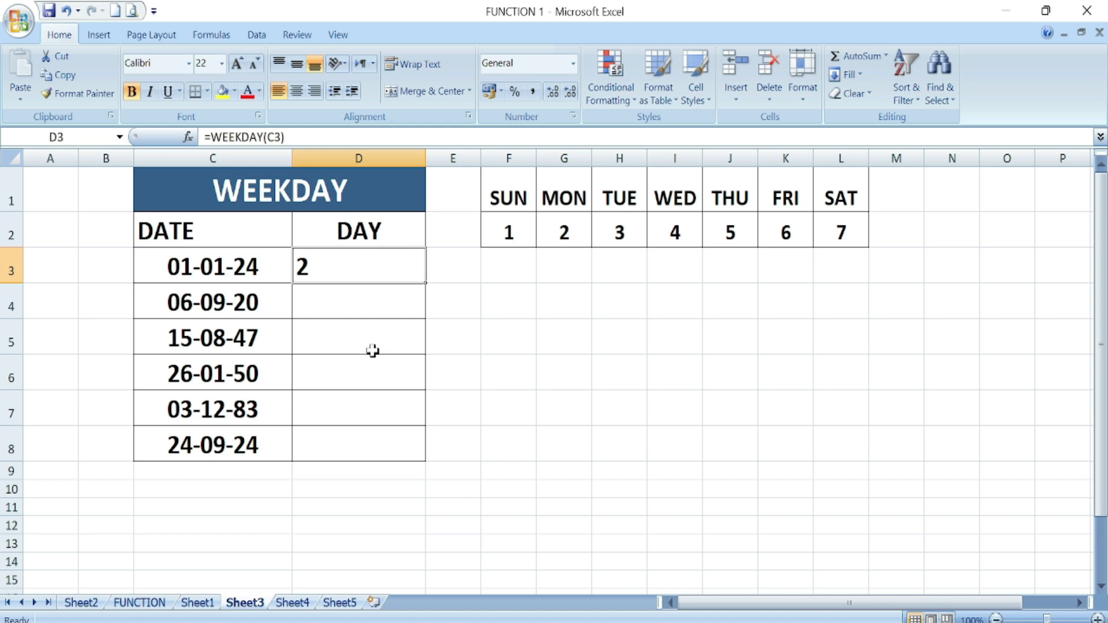
- Fill the WEEKDAY formula down to D8 and centre the results 2, 1, 6, 5, 7, 3
{"action": "left_click_drag", "start_coordinate": [425, 284], "coordinate": [425, 461]}
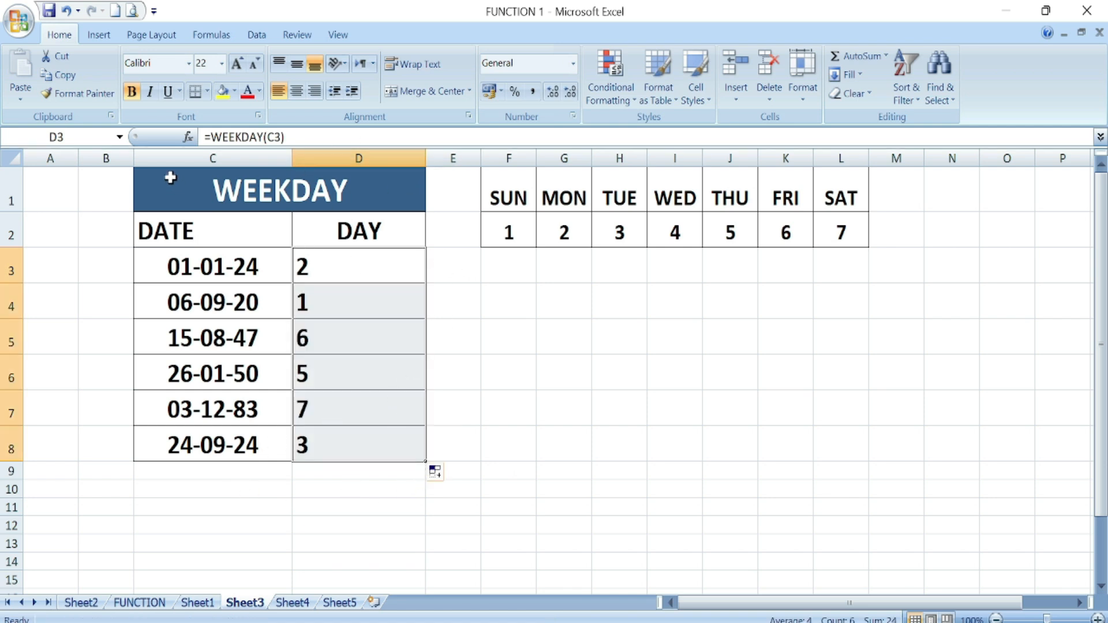
{"action": "left_click", "coordinate": [296, 92]}
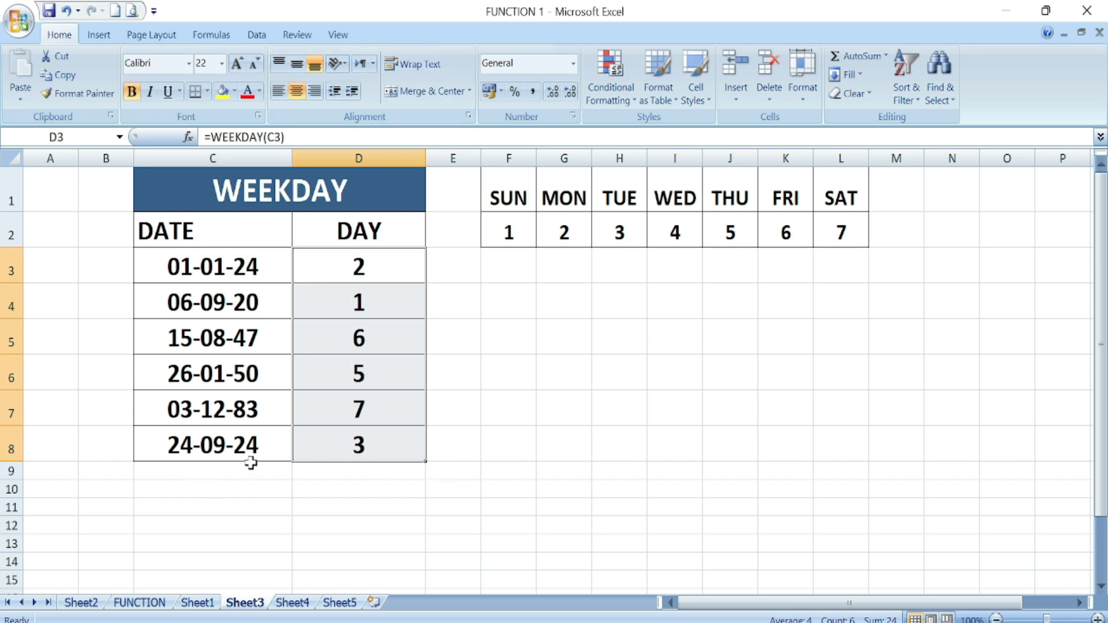
{"action": "left_click", "coordinate": [238, 449]}
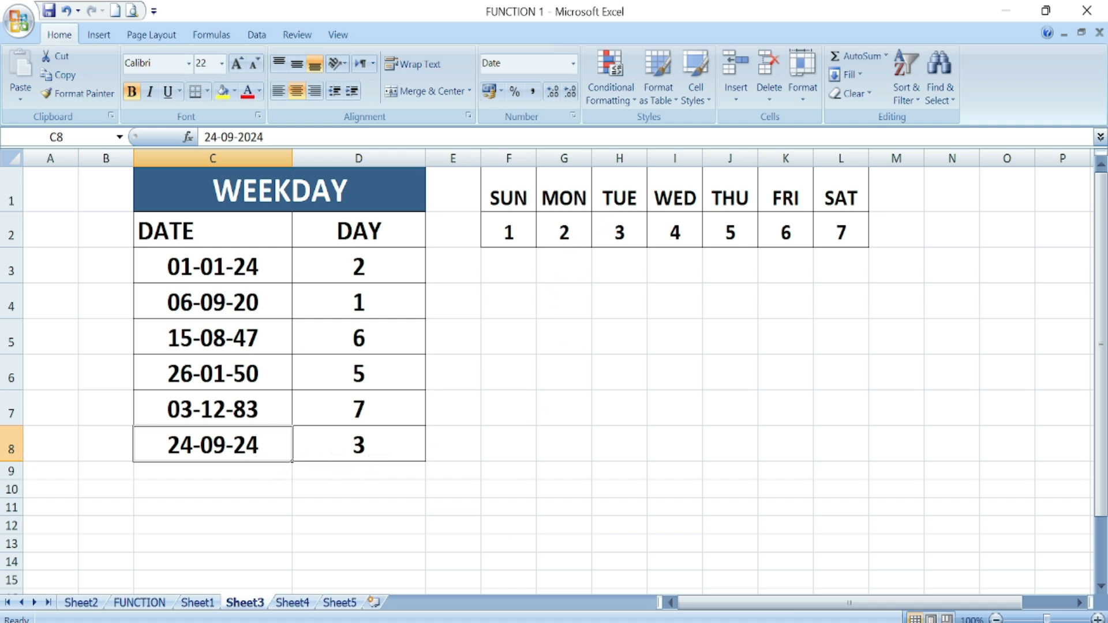
- Check the previous month in the Windows calendar, close it, and return to the FUNCTION sheet
{"action": "left_click", "coordinate": [1058, 622]}
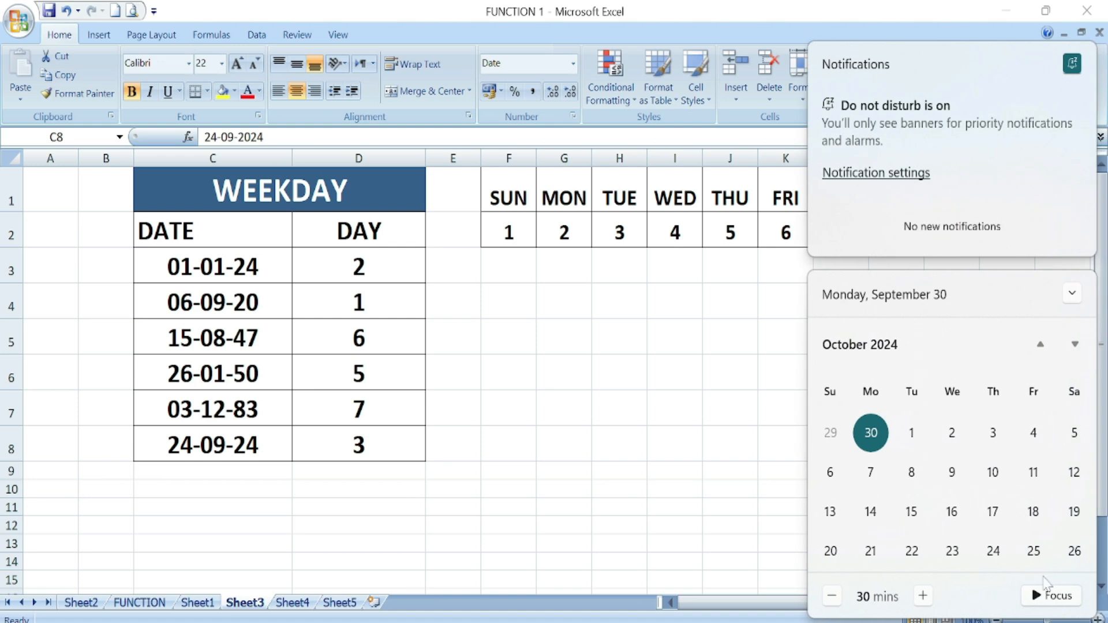
{"action": "left_click", "coordinate": [568, 472]}
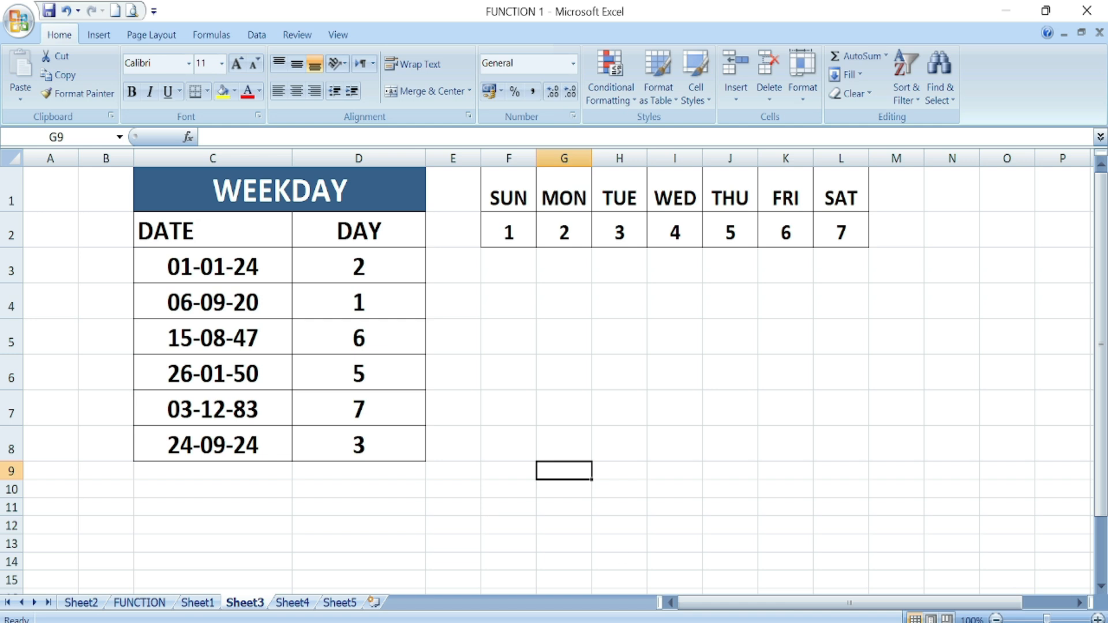
{"action": "left_click", "coordinate": [1067, 622]}
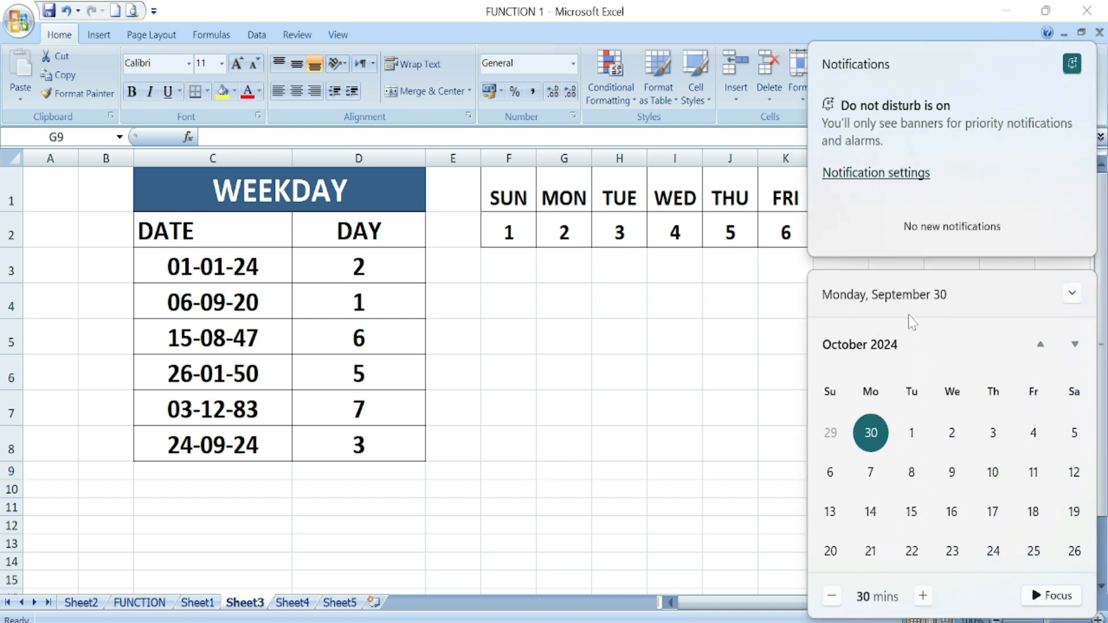
{"action": "left_click", "coordinate": [1040, 345]}
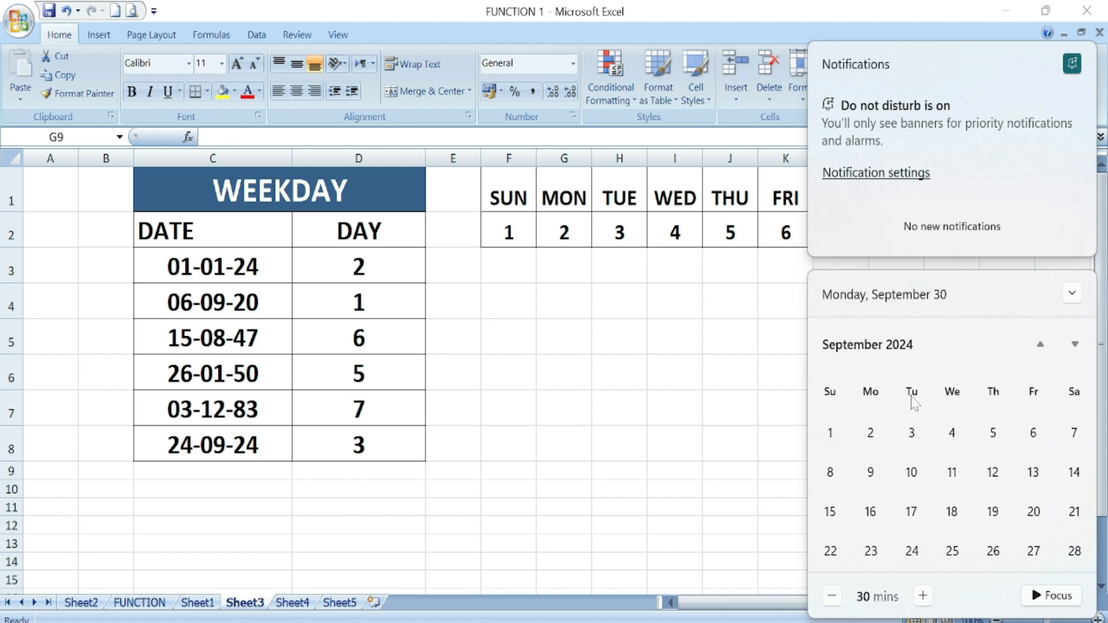
{"action": "left_click", "coordinate": [673, 487]}
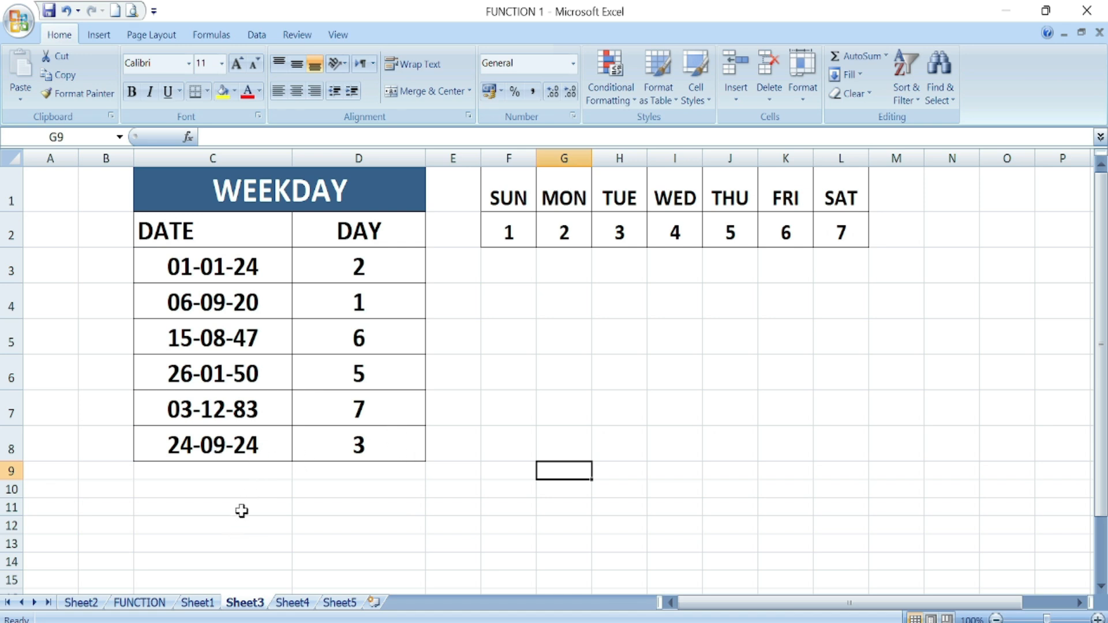
{"action": "left_click", "coordinate": [131, 604]}
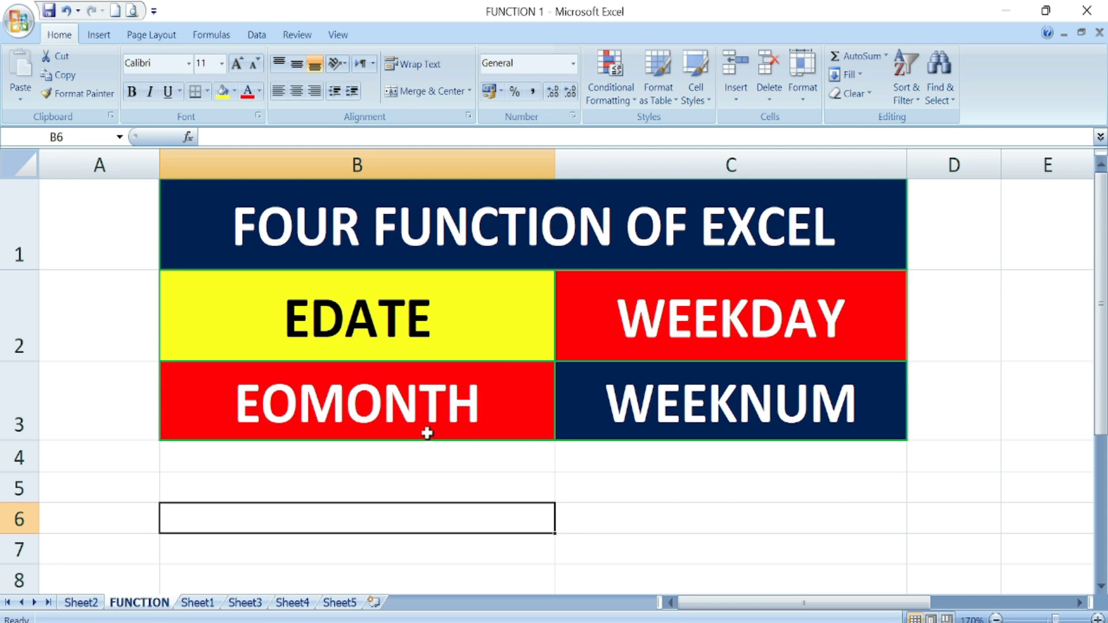
- Switch to Sheet4 with the EOMONTH table
{"action": "left_click", "coordinate": [294, 602]}
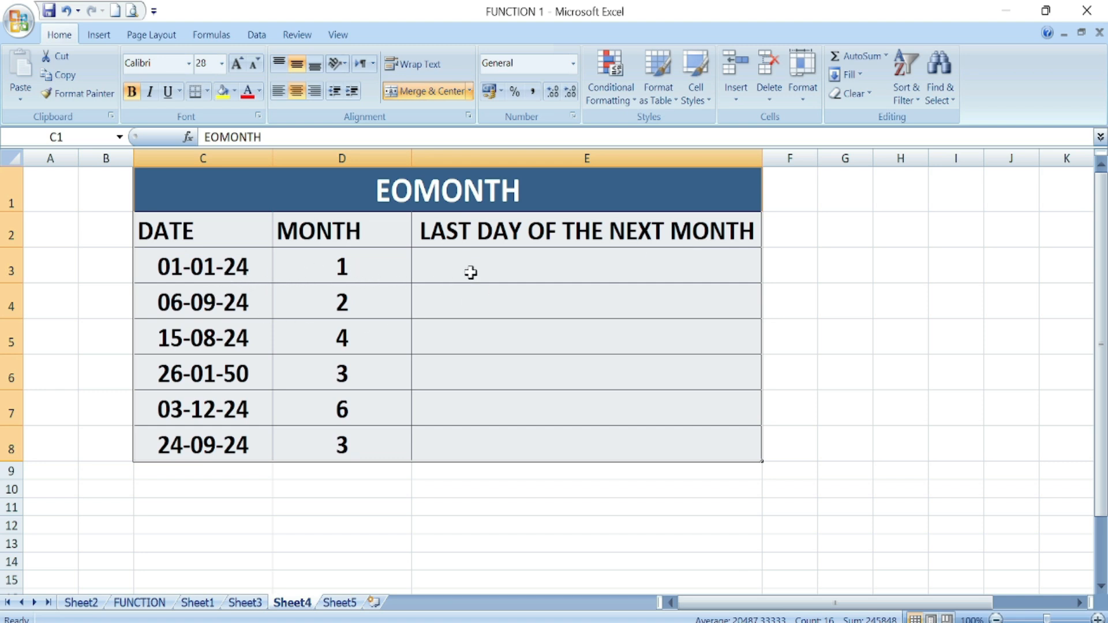
- Enter =EOMONTH(C3,D3) in E3, showing 29-02-24, and fill it down to E8
{"action": "left_click", "coordinate": [515, 269]}
{"action": "type", "text": "="}
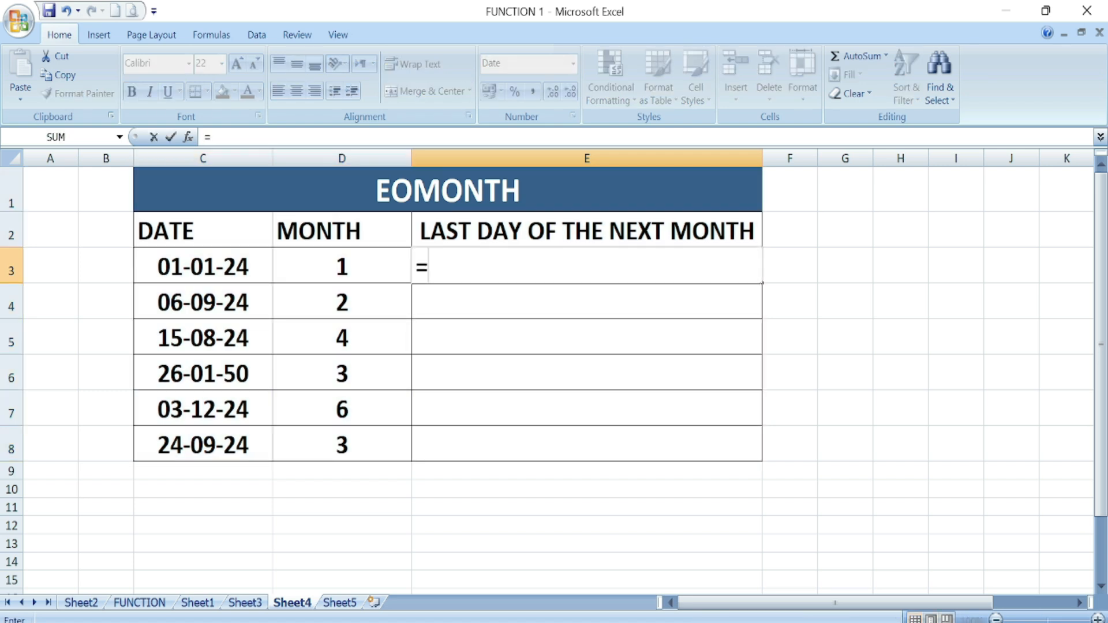
{"action": "type", "text": "eo"}
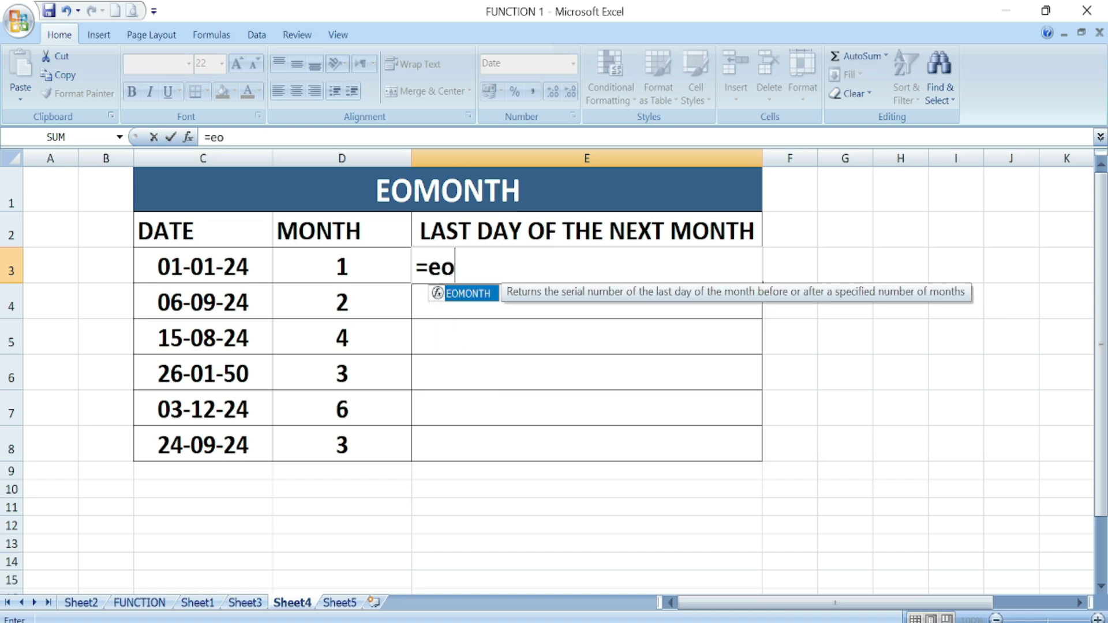
{"action": "key", "text": "Tab"}
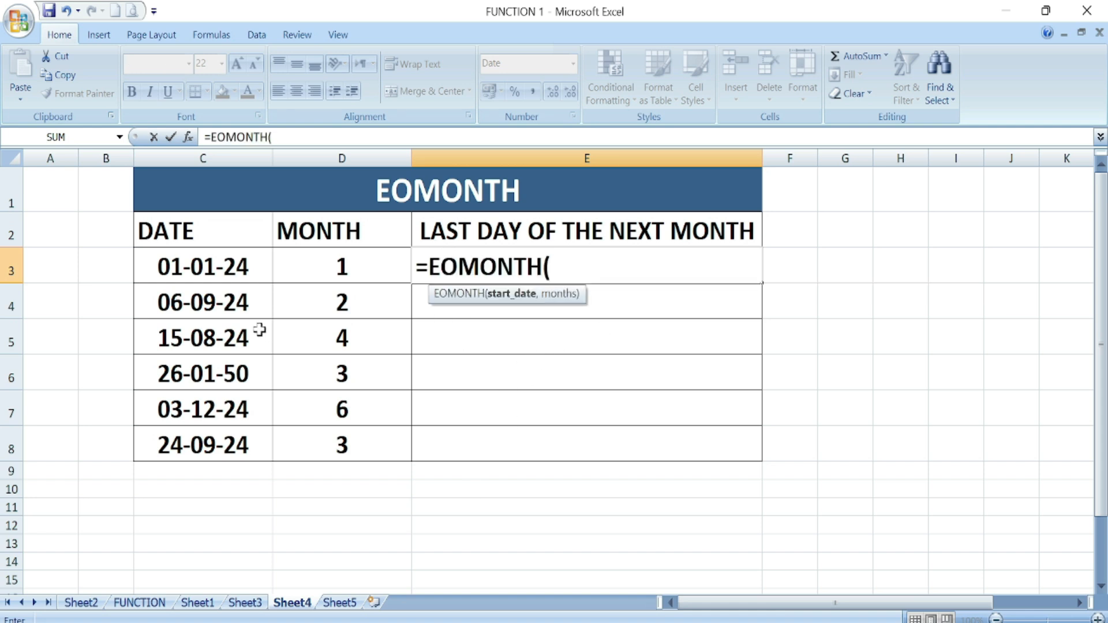
{"action": "left_click", "coordinate": [217, 264]}
{"action": "type", "text": ","}
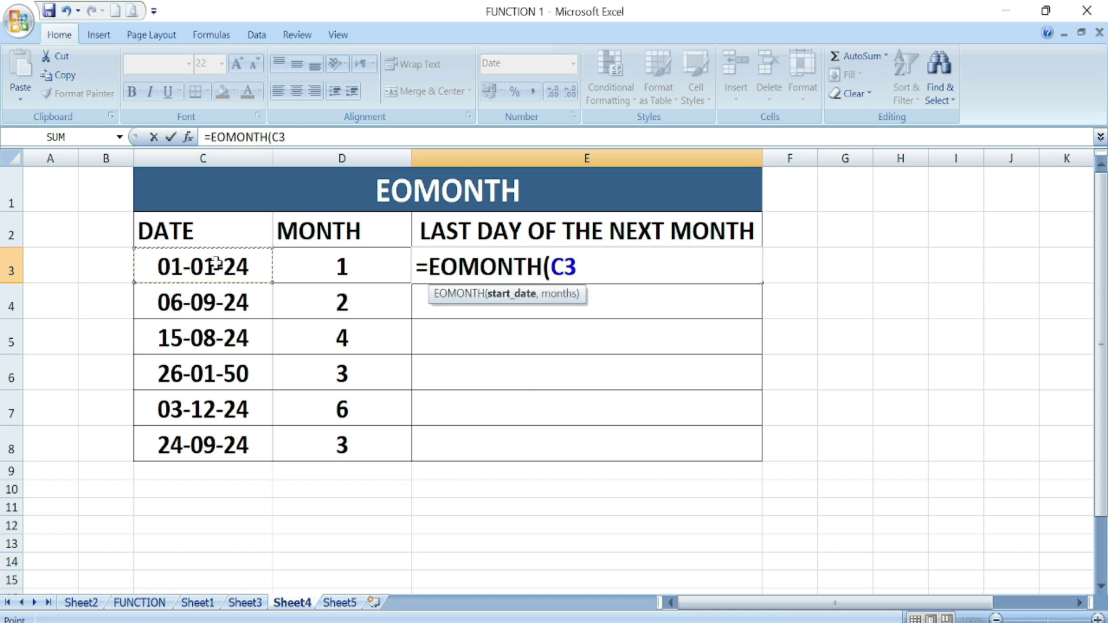
{"action": "left_click", "coordinate": [346, 274]}
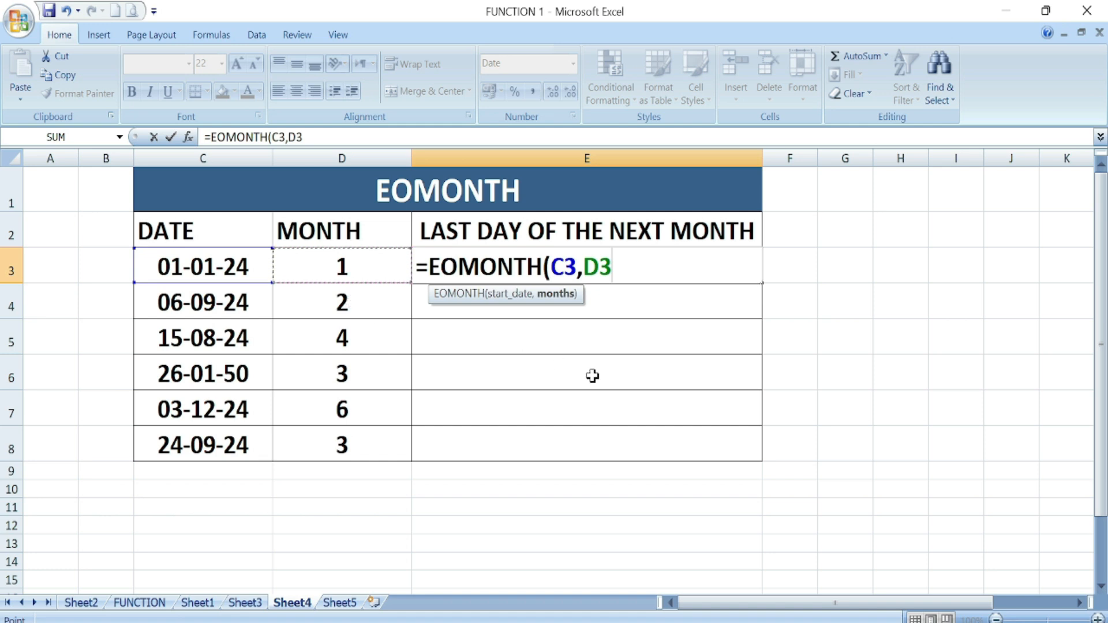
{"action": "type", "text": ")"}
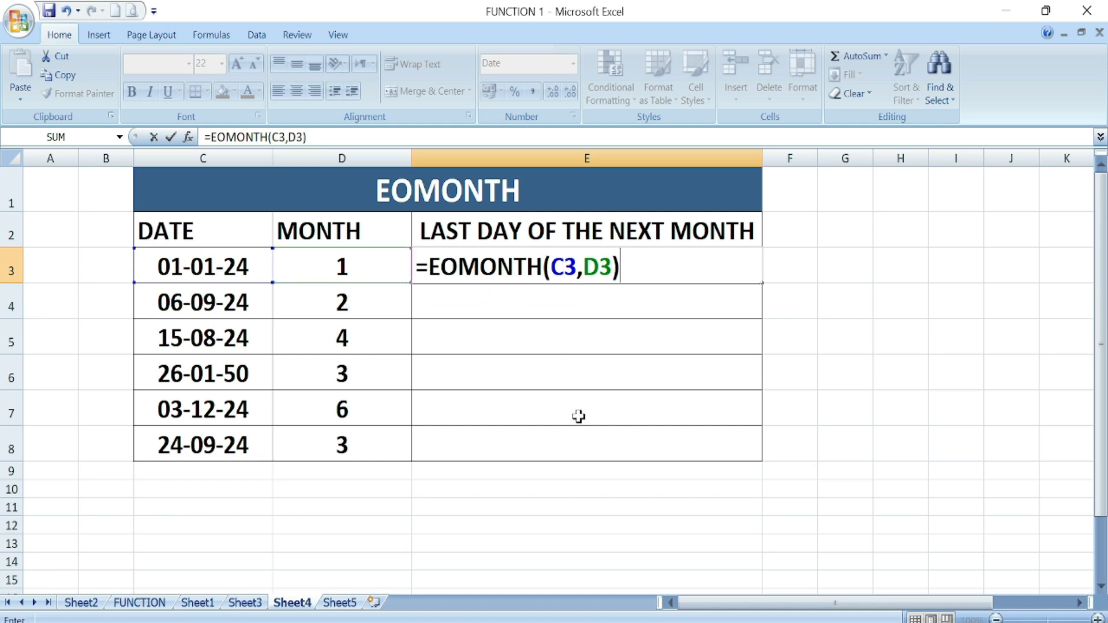
{"action": "key", "text": "Return"}
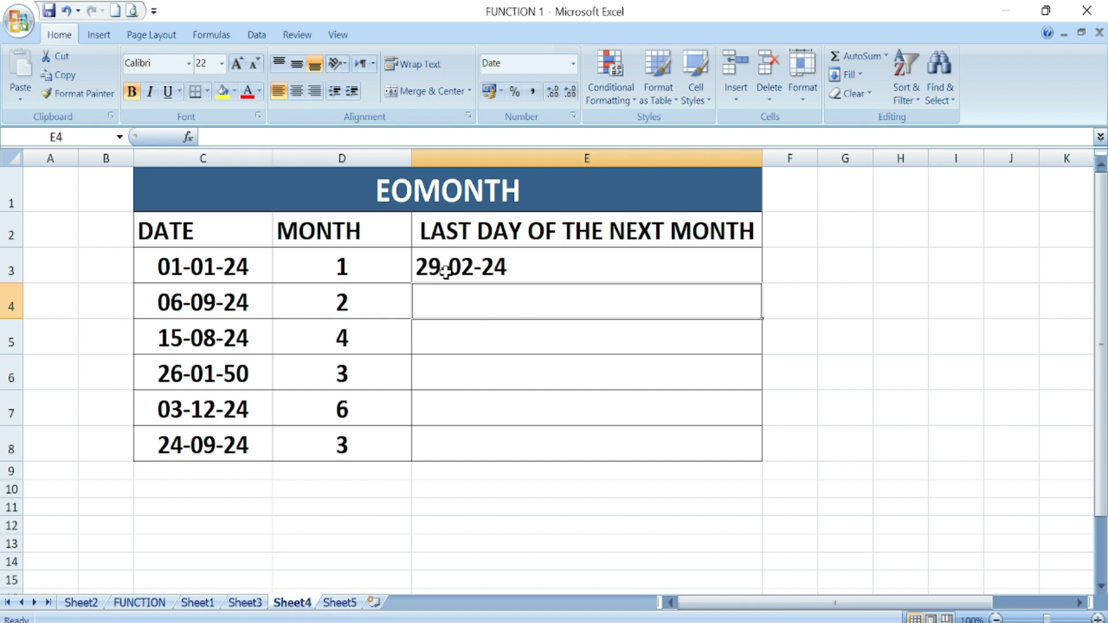
{"action": "left_click", "coordinate": [533, 271]}
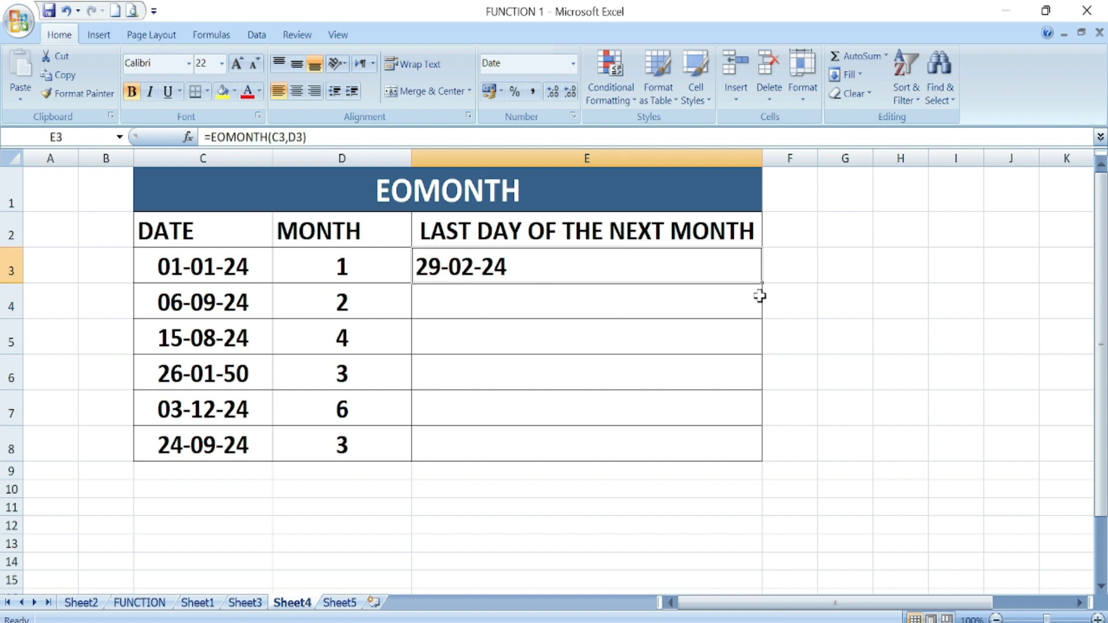
{"action": "left_click_drag", "start_coordinate": [761, 285], "coordinate": [758, 459]}
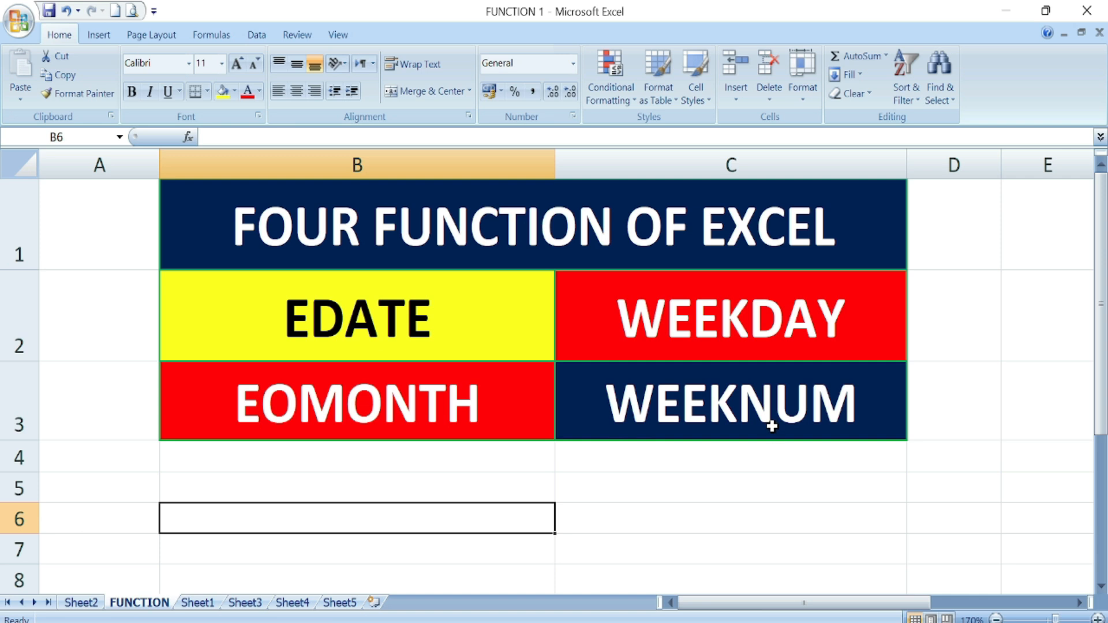
- Switch to Sheet5 with the WEEKNUM table
{"action": "left_click", "coordinate": [339, 603]}
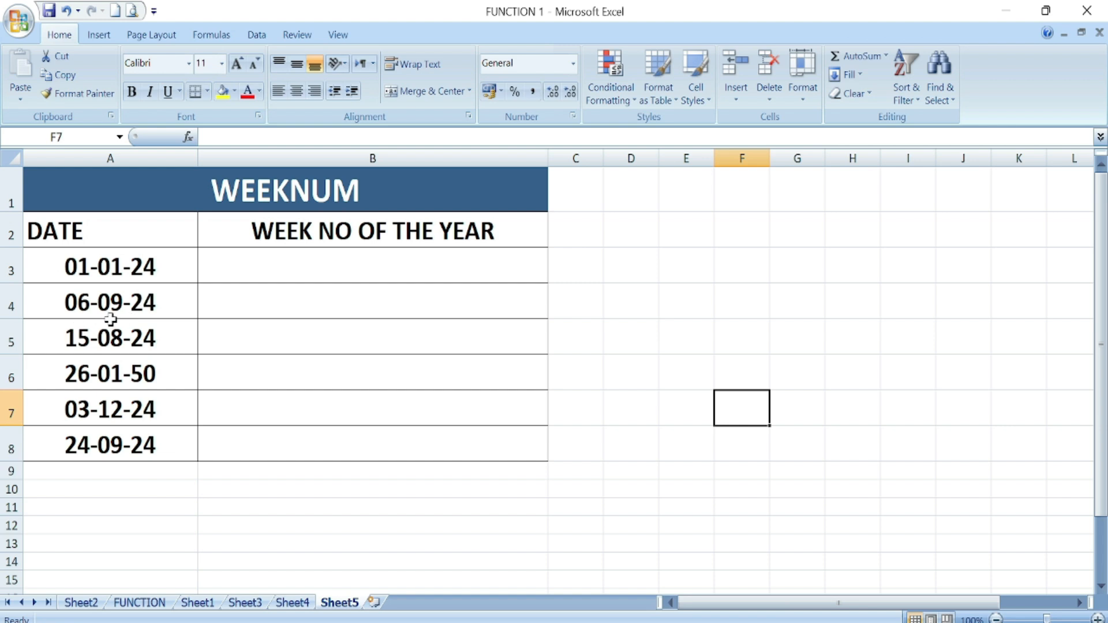
- Enter =WEEKNUM(A3) in B3 to get the week number of the first date
{"action": "left_click", "coordinate": [265, 265]}
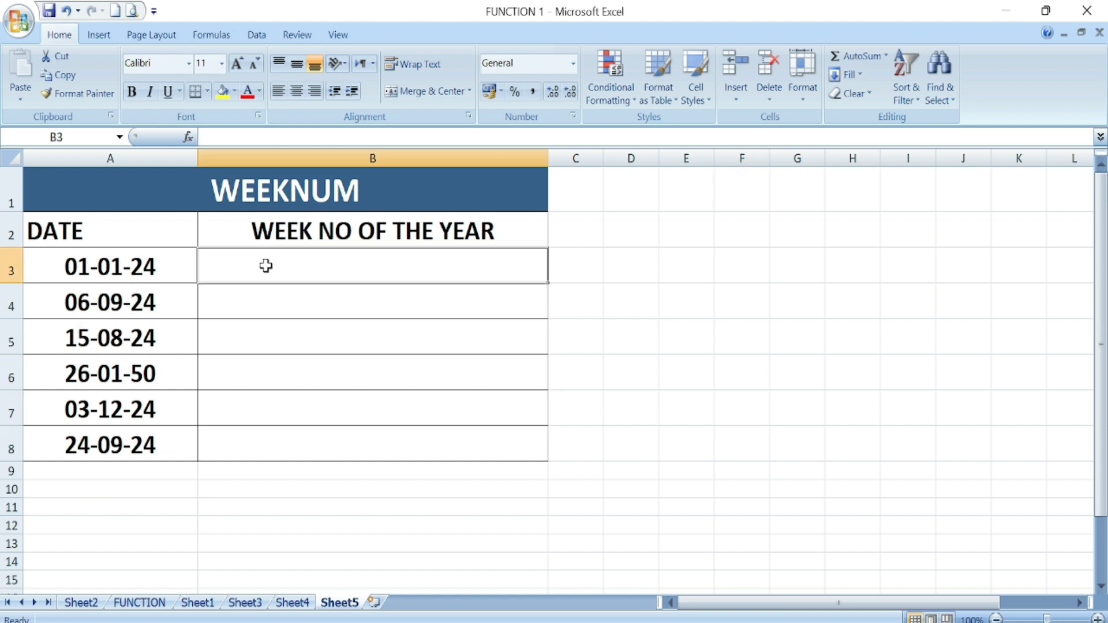
{"action": "type", "text": "="}
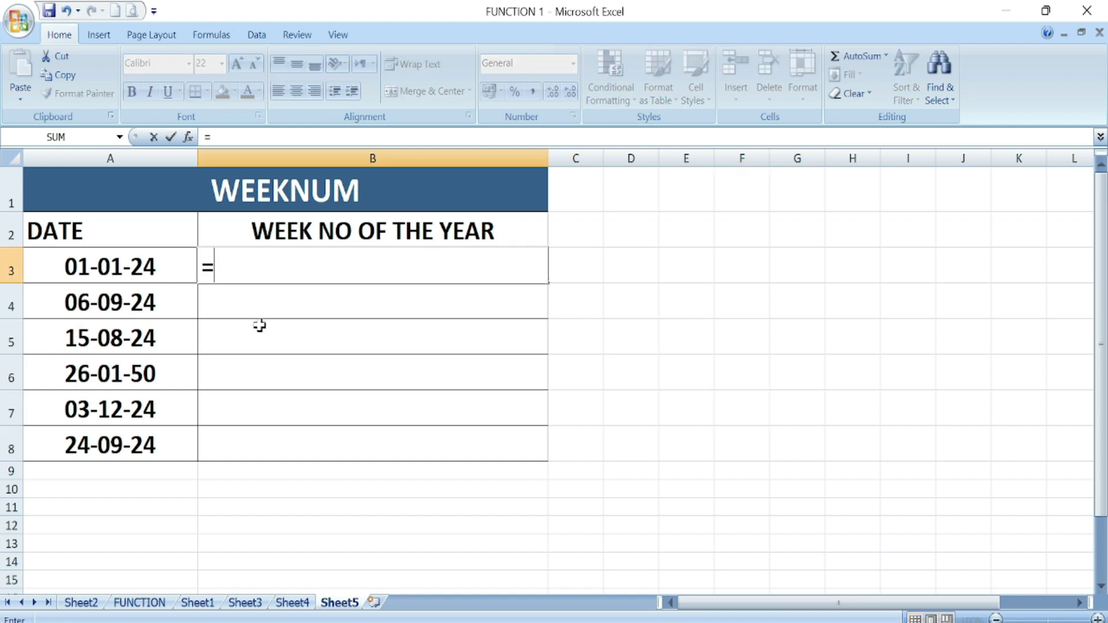
{"action": "type", "text": "we"}
{"action": "left_click", "coordinate": [265, 311]}
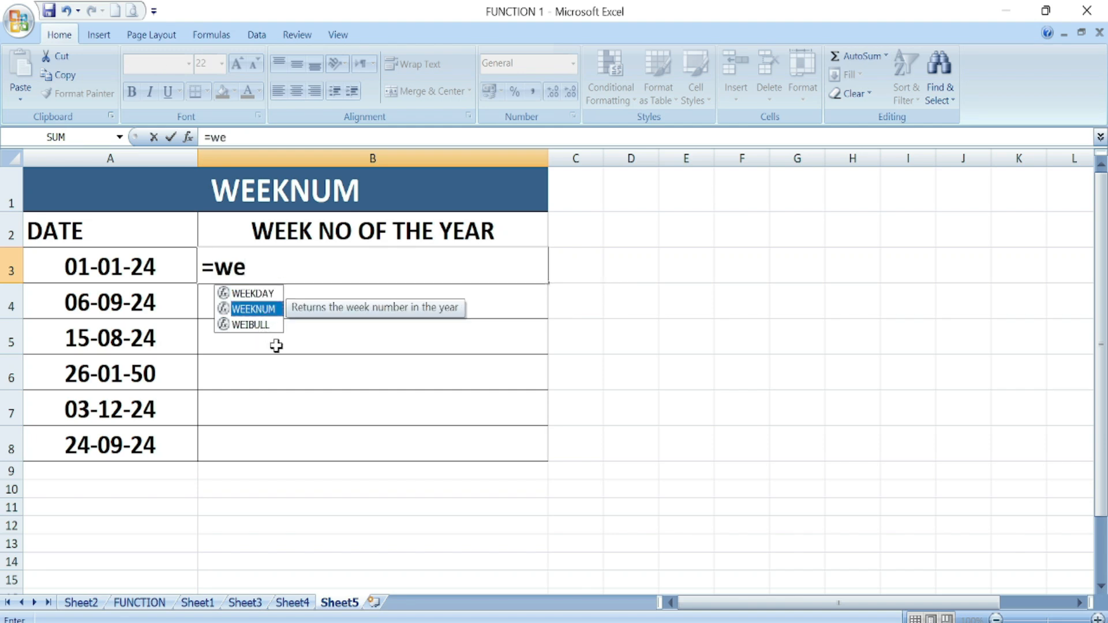
{"action": "double_click", "coordinate": [259, 310]}
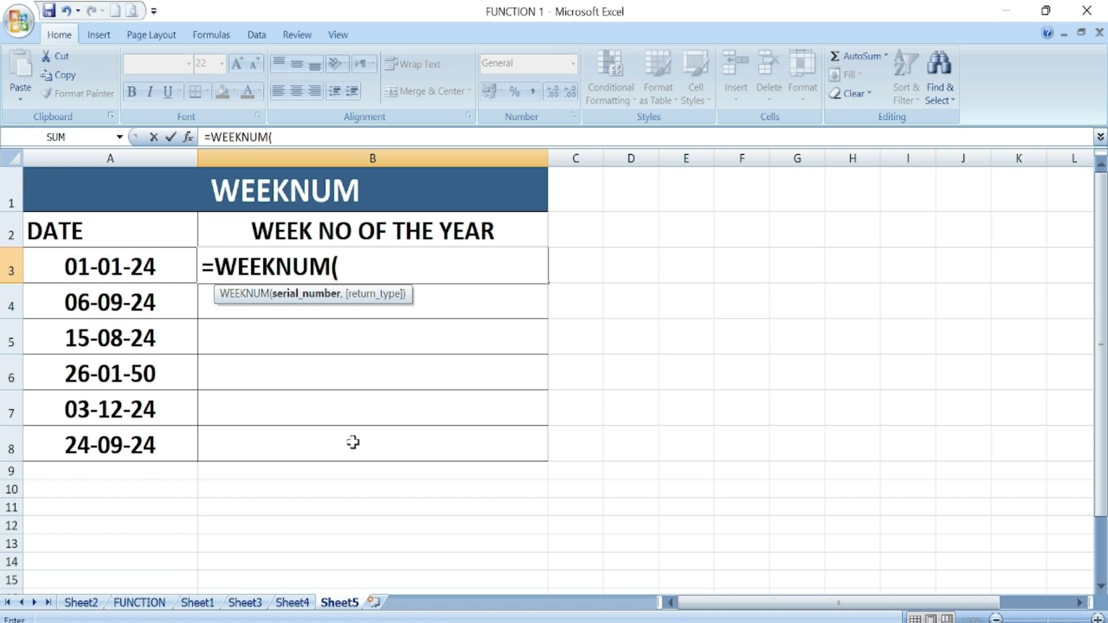
{"action": "left_click", "coordinate": [114, 262]}
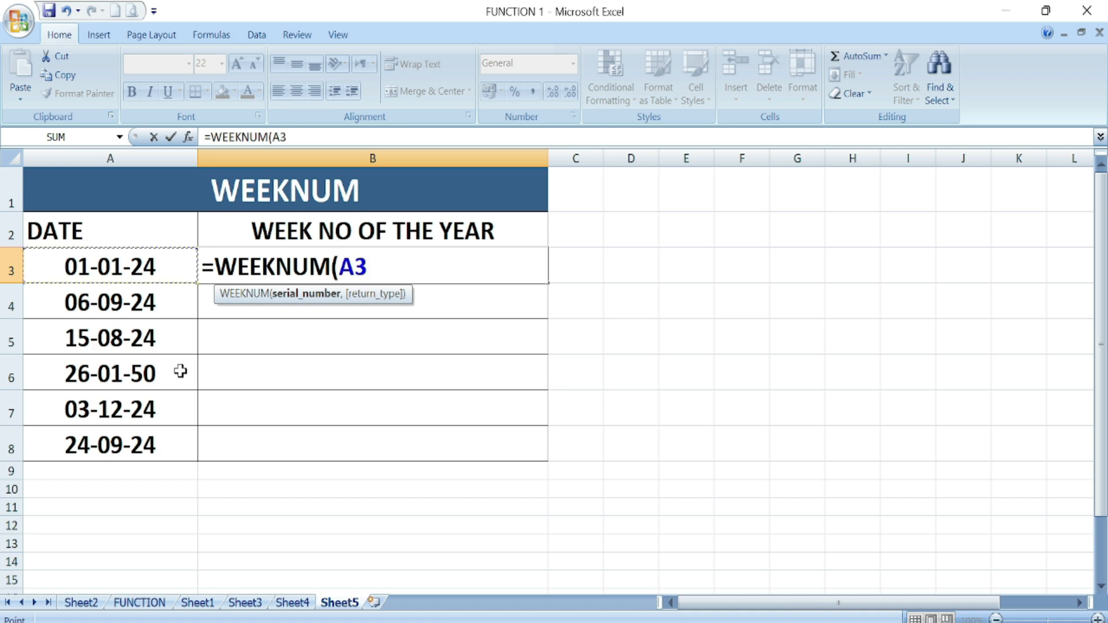
{"action": "type", "text": ")"}
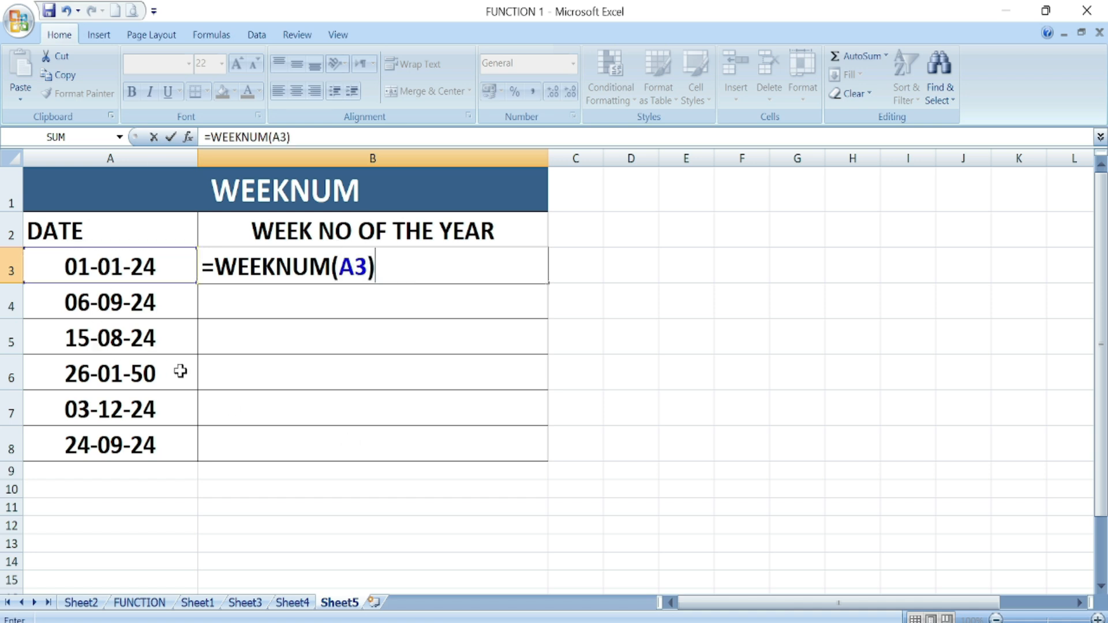
{"action": "key", "text": "Return"}
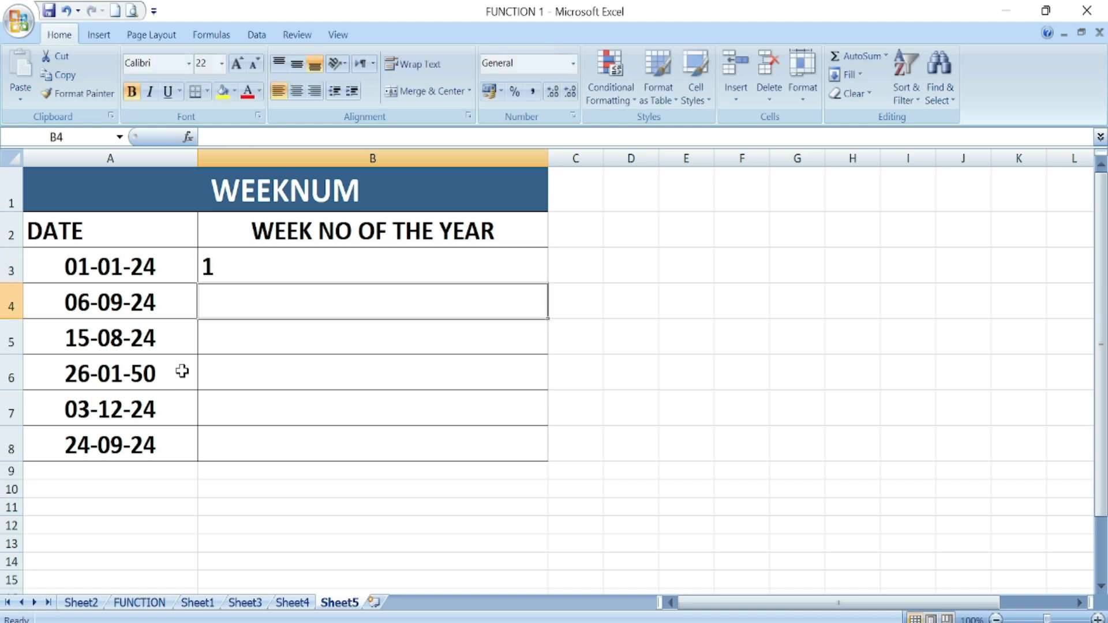
- Copy the WEEKNUM formula down to B8 and centre the results in B3:B8
{"action": "left_click", "coordinate": [240, 271]}
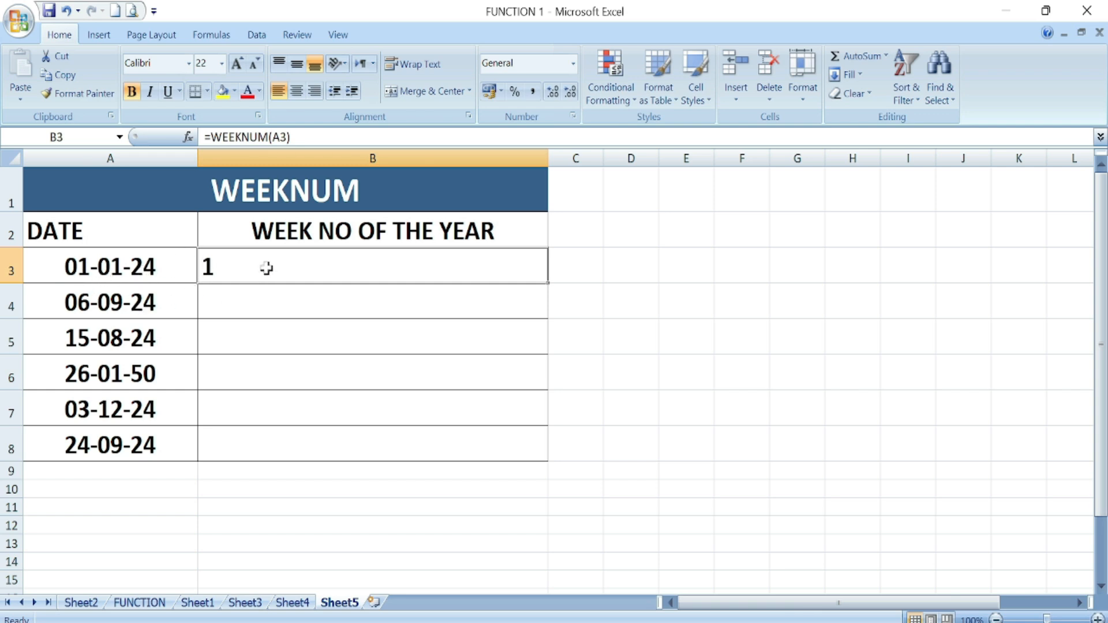
{"action": "left_click_drag", "start_coordinate": [549, 286], "coordinate": [545, 460]}
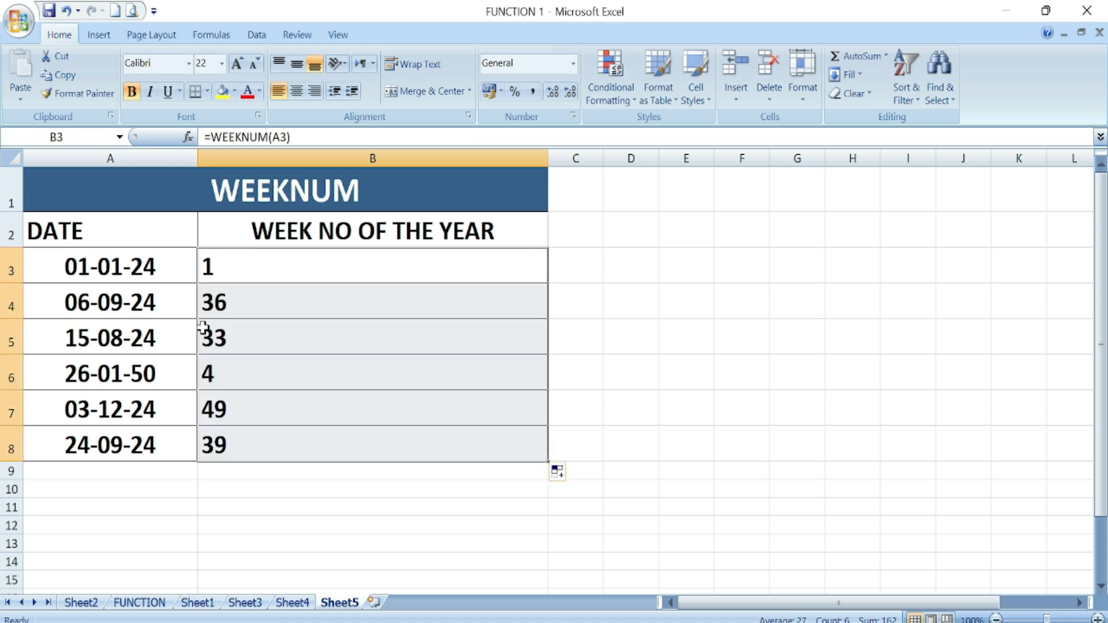
{"action": "left_click", "coordinate": [211, 305]}
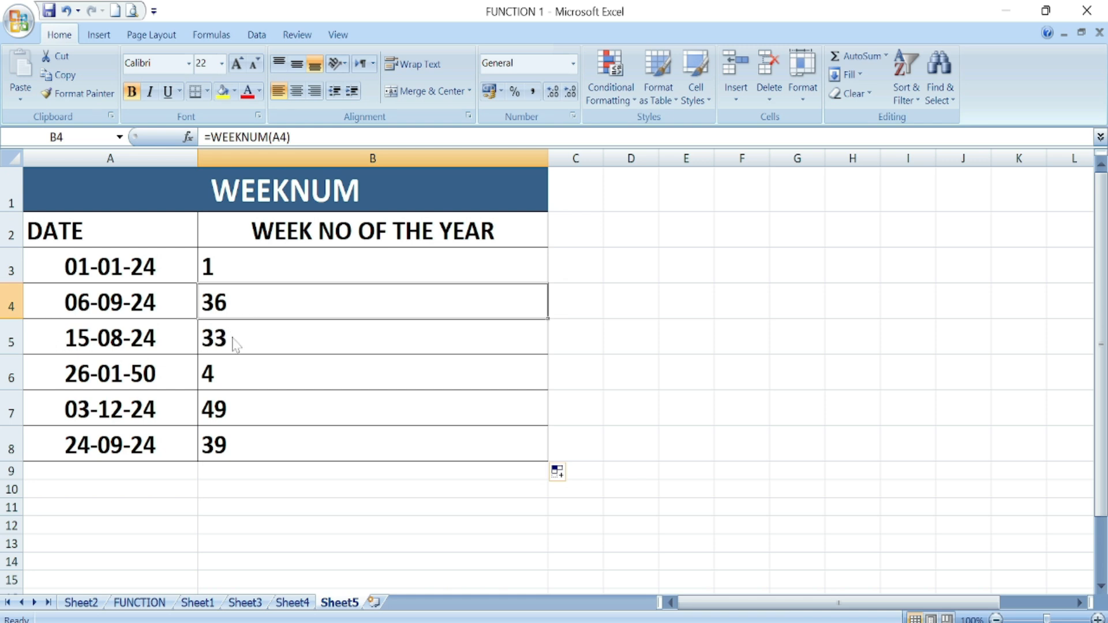
{"action": "left_click", "coordinate": [278, 276]}
{"action": "left_click_drag", "start_coordinate": [278, 277], "coordinate": [278, 443]}
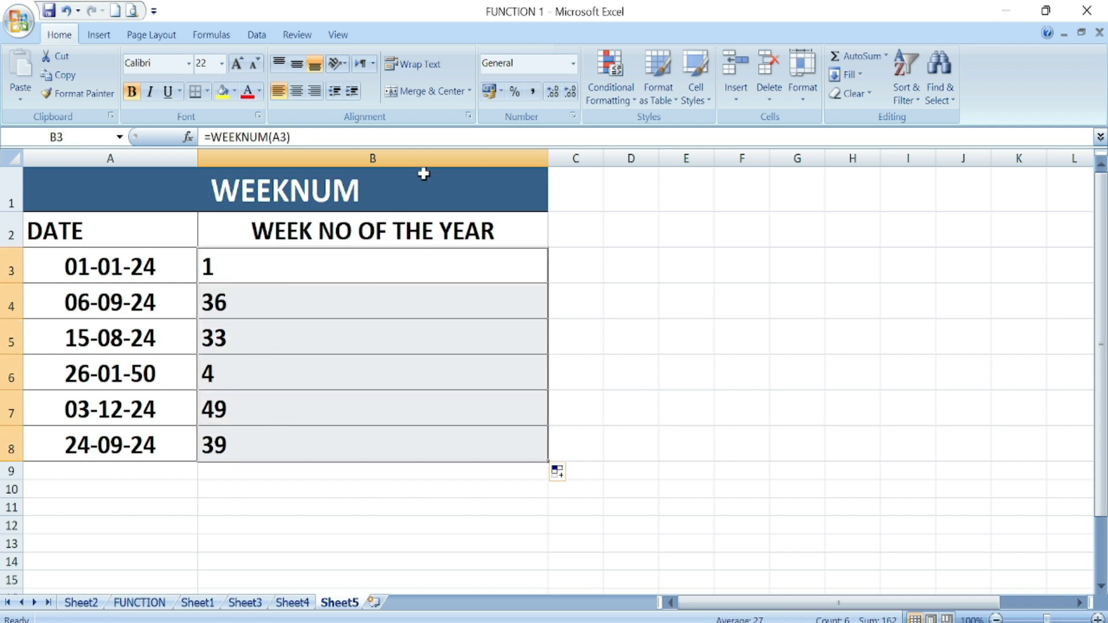
{"action": "left_click", "coordinate": [296, 90]}
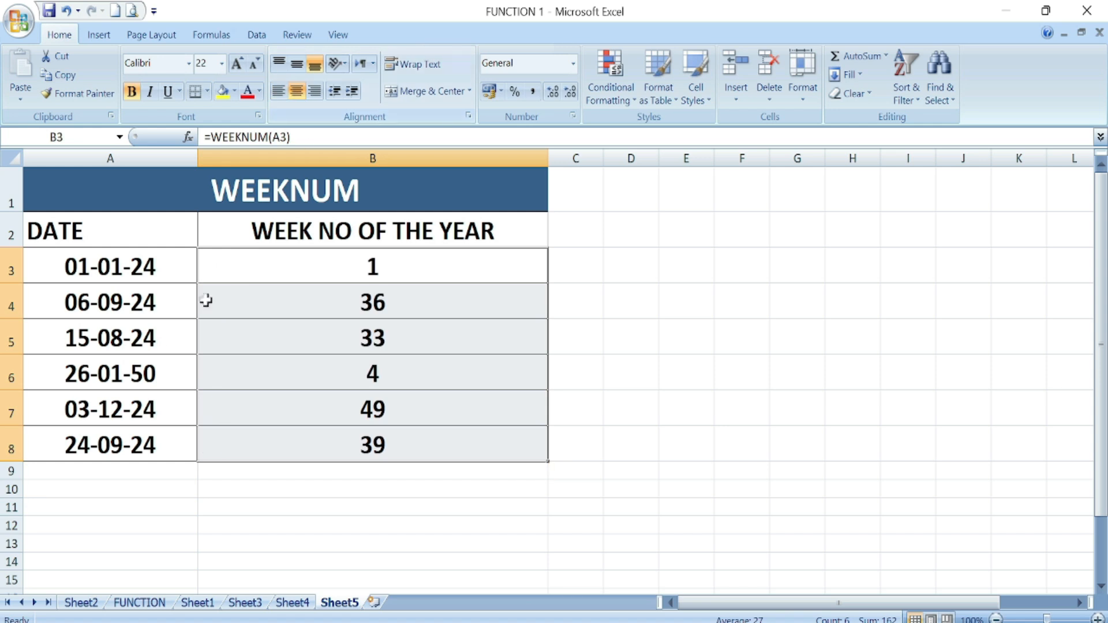
{"action": "left_click", "coordinate": [662, 372]}
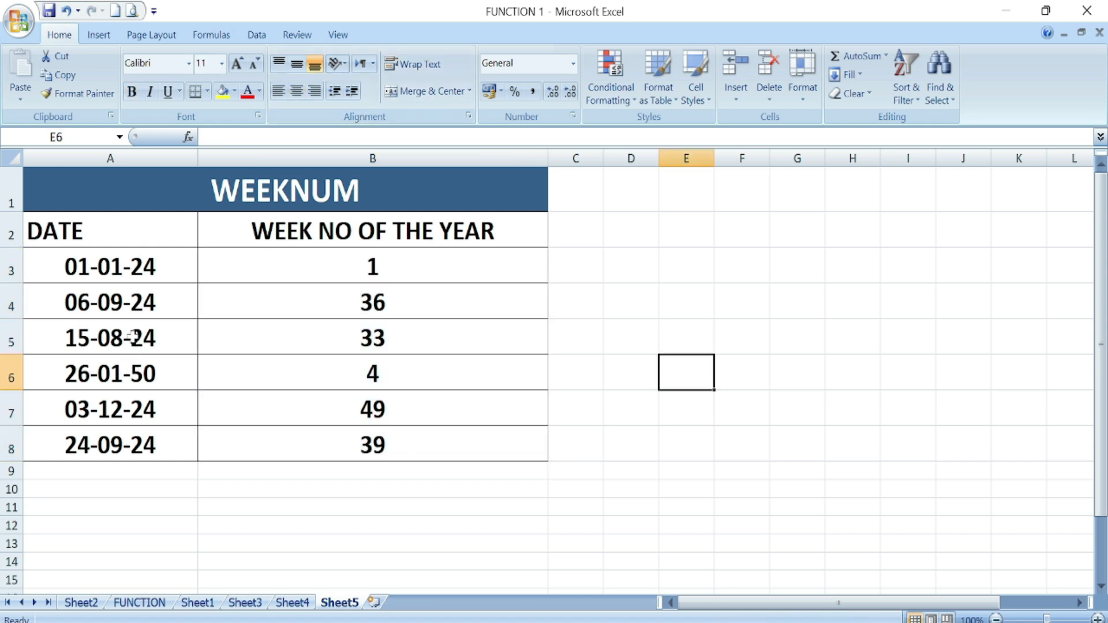